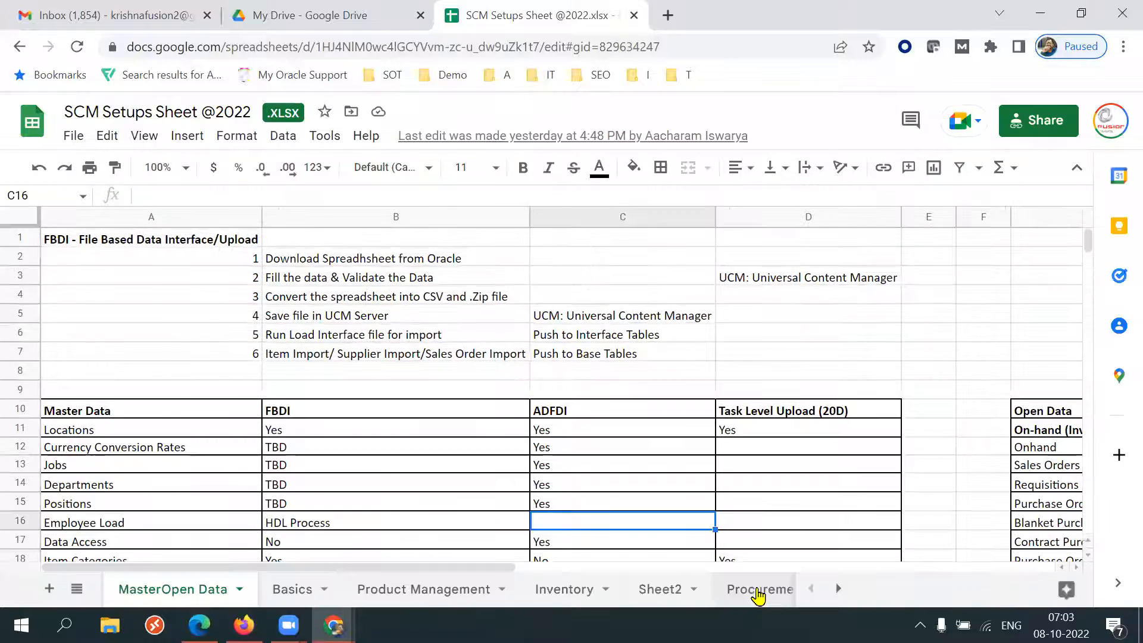
Open the Procurement Suite sheet and scroll through its setup topics down to the SSP requisition section.
{"action": "left_click", "coordinate": [665, 488]}
{"action": "key", "text": "Down"}
{"action": "key", "text": "Down"}
{"action": "key", "text": "Down"}
{"action": "key", "text": "Down"}
{"action": "key", "text": "Down"}
{"action": "key", "text": "Down"}
{"action": "key", "text": "Down"}
{"action": "key", "text": "Down"}
{"action": "key", "text": "Down"}
{"action": "key", "text": "Down"}
{"action": "key", "text": "Down"}
{"action": "key", "text": "Down"}
{"action": "key", "text": "Down"}
{"action": "key", "text": "Down"}
{"action": "key", "text": "Down"}
{"action": "key", "text": "Down"}
{"action": "key", "text": "Down"}
{"action": "key", "text": "Down"}
{"action": "key", "text": "Down"}
{"action": "key", "text": "Down"}
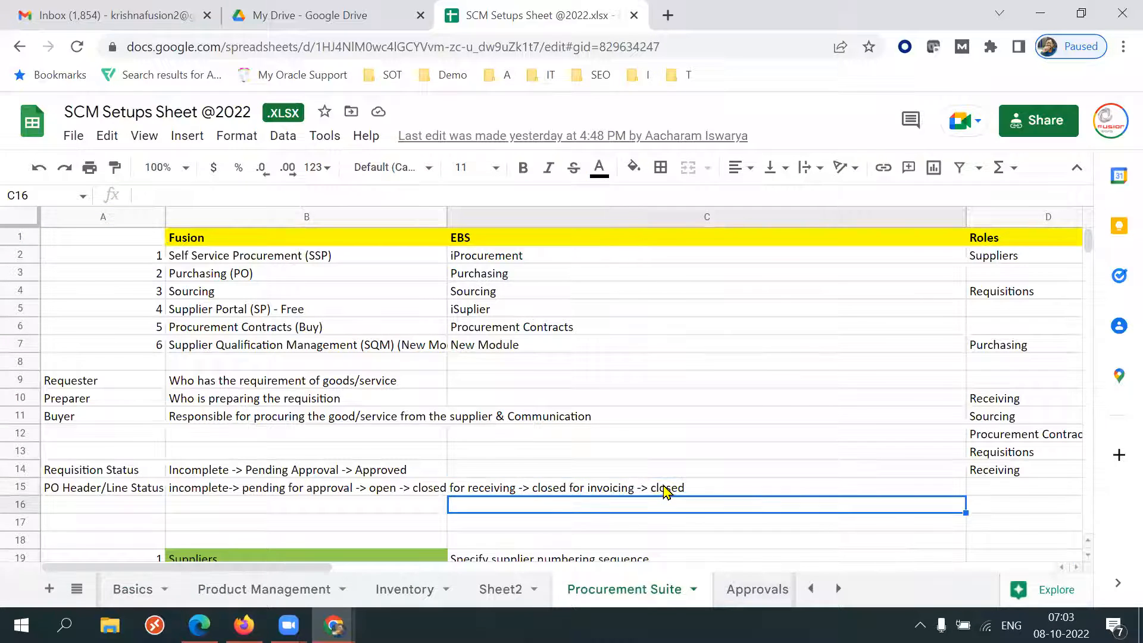
{"action": "key", "text": "Down"}
{"action": "key", "text": "Down"}
{"action": "key", "text": "Down"}
{"action": "key", "text": "Down"}
{"action": "key", "text": "Down"}
{"action": "key", "text": "Down"}
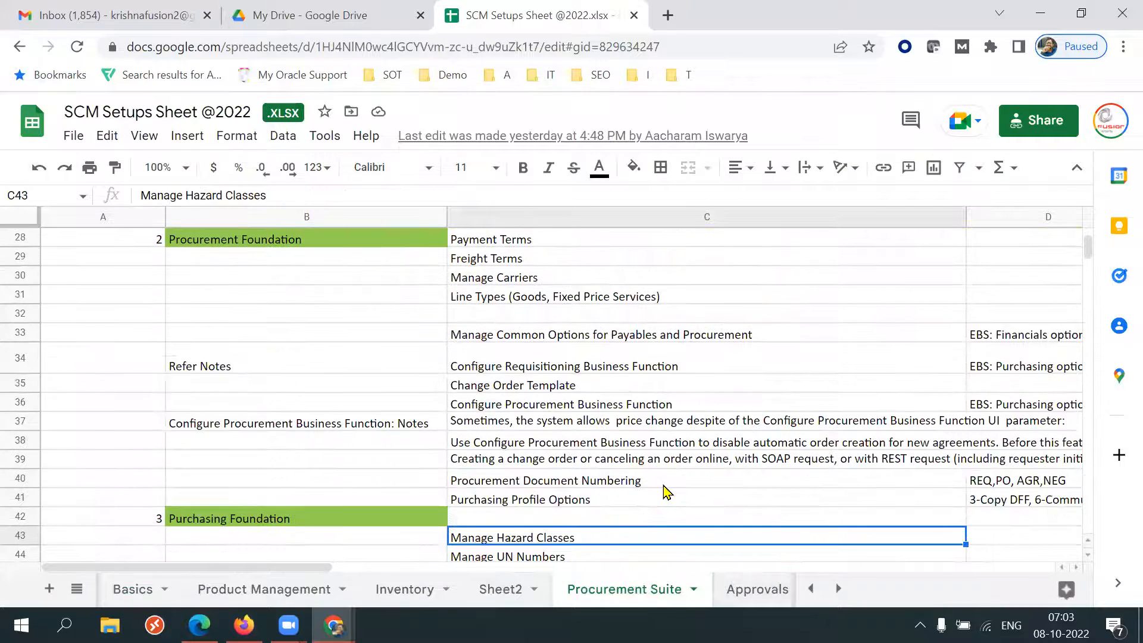
{"action": "key", "text": "Page_Down"}
{"action": "key", "text": "Page_Down"}
{"action": "key", "text": "Page_Down"}
{"action": "key", "text": "Page_Down"}
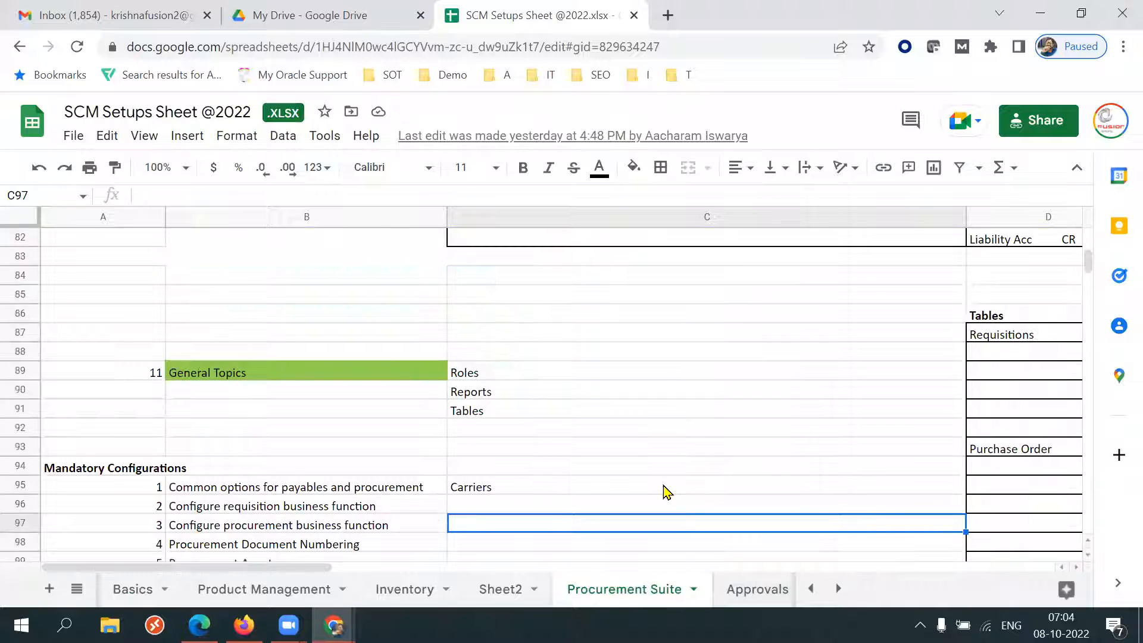
{"action": "key", "text": "Page_Down"}
{"action": "key", "text": "Page_Down"}
{"action": "key", "text": "Up"}
{"action": "key", "text": "Up"}
{"action": "key", "text": "Up"}
{"action": "key", "text": "Up"}
{"action": "key", "text": "Up"}
{"action": "key", "text": "Up"}
{"action": "key", "text": "Up"}
{"action": "key", "text": "Up"}
{"action": "key", "text": "Up"}
{"action": "key", "text": "Up"}
{"action": "key", "text": "Up"}
{"action": "key", "text": "Up"}
{"action": "key", "text": "Up"}
{"action": "key", "text": "Up"}
{"action": "key", "text": "Up"}
{"action": "key", "text": "Up"}
{"action": "key", "text": "Up"}
{"action": "key", "text": "Up"}
{"action": "key", "text": "Up"}
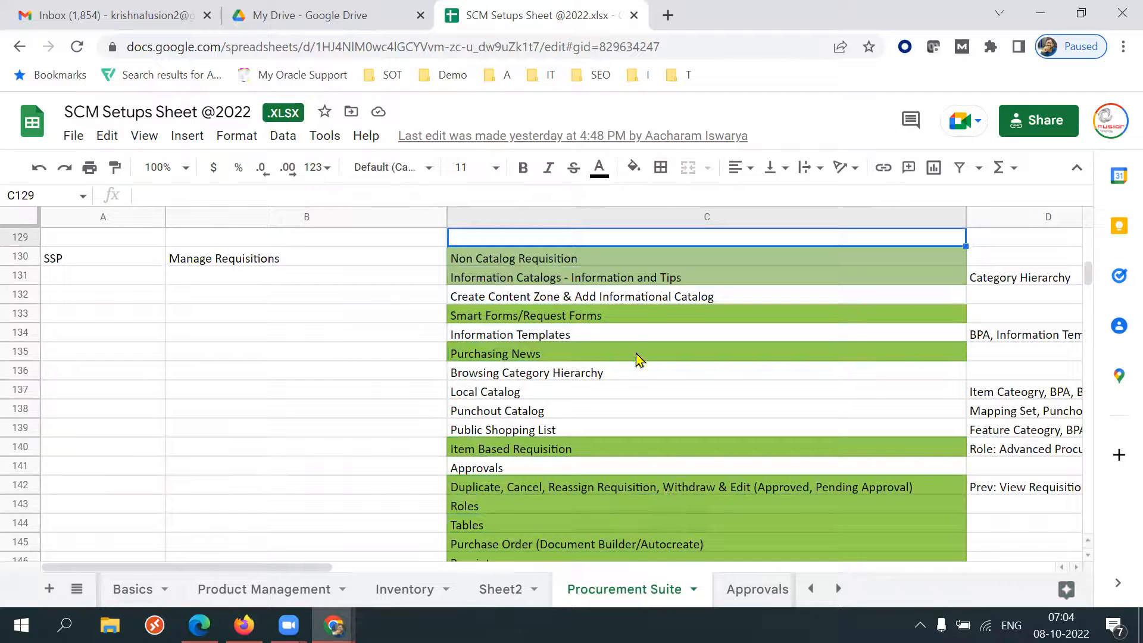
Review the SSP Manage Requisitions topics in column C, from Non Catalog Requisition to Buyer initiated change order.
{"action": "left_click", "coordinate": [578, 262]}
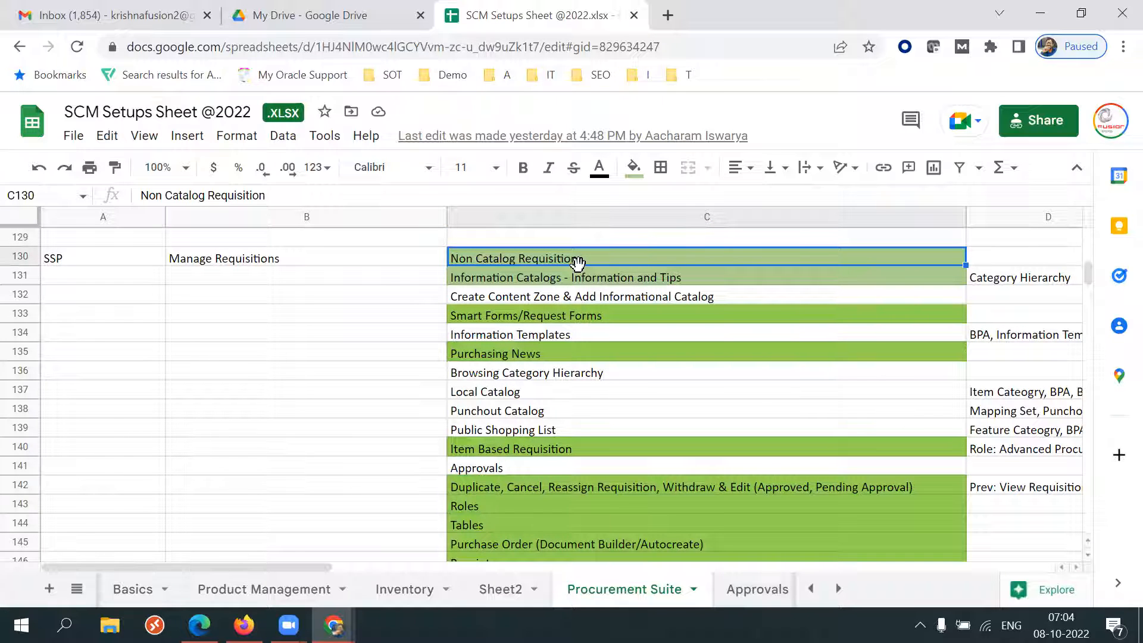
{"action": "left_click", "coordinate": [638, 492]}
{"action": "key", "text": "Down"}
{"action": "key", "text": "Down"}
{"action": "key", "text": "Down"}
{"action": "key", "text": "Down"}
{"action": "key", "text": "Down"}
{"action": "key", "text": "Down"}
{"action": "key", "text": "Down"}
{"action": "key", "text": "Down"}
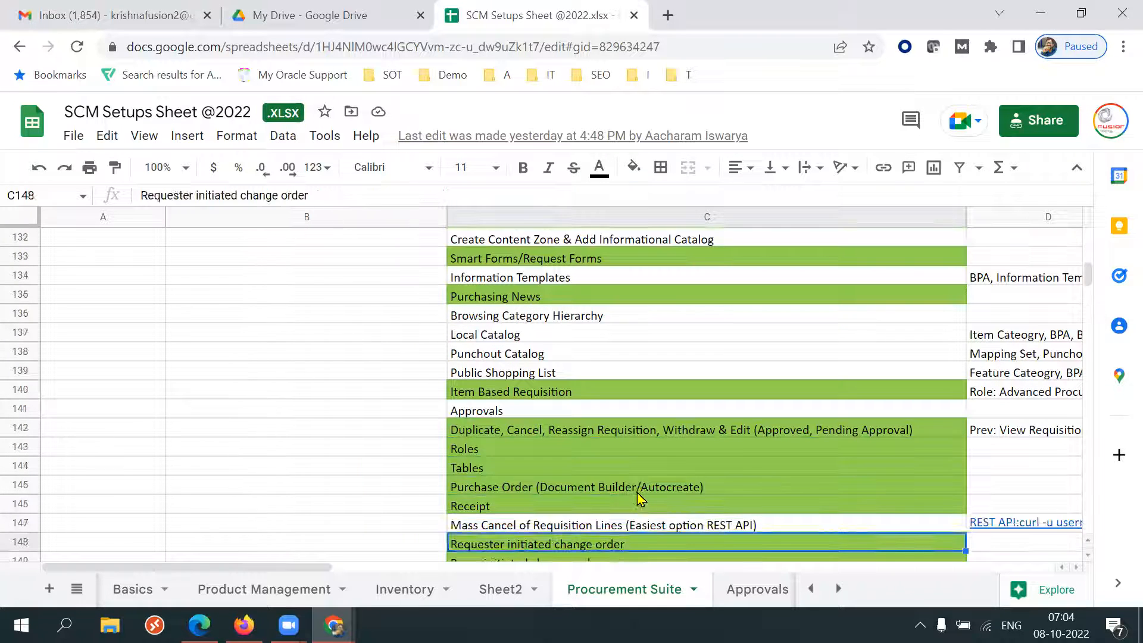
{"action": "left_click", "coordinate": [541, 360]}
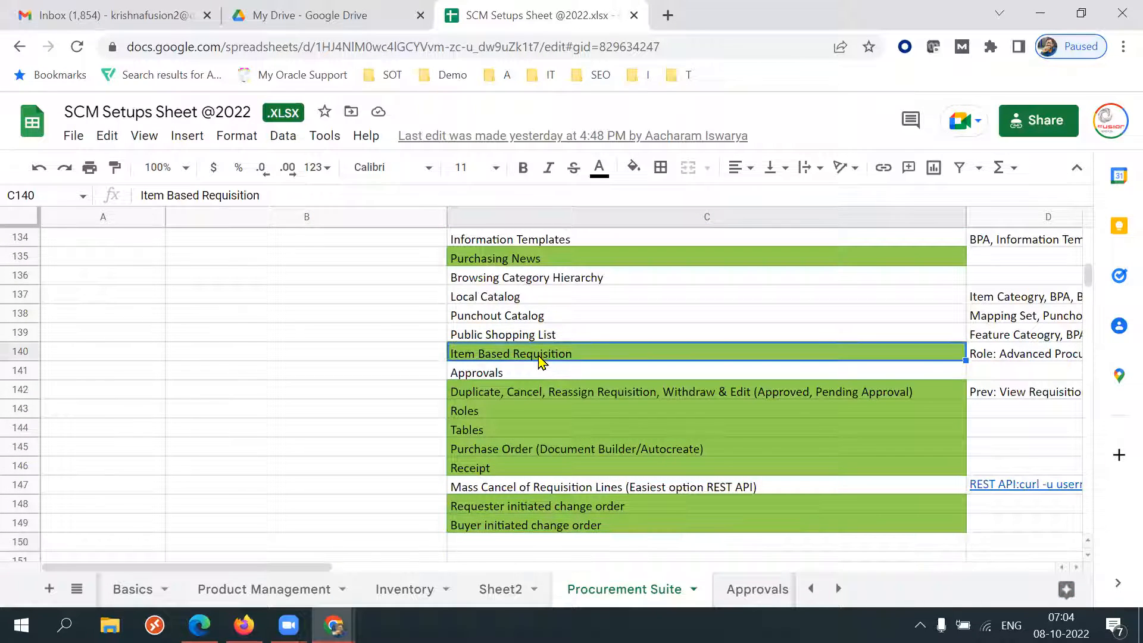
{"action": "double_click", "coordinate": [539, 354]}
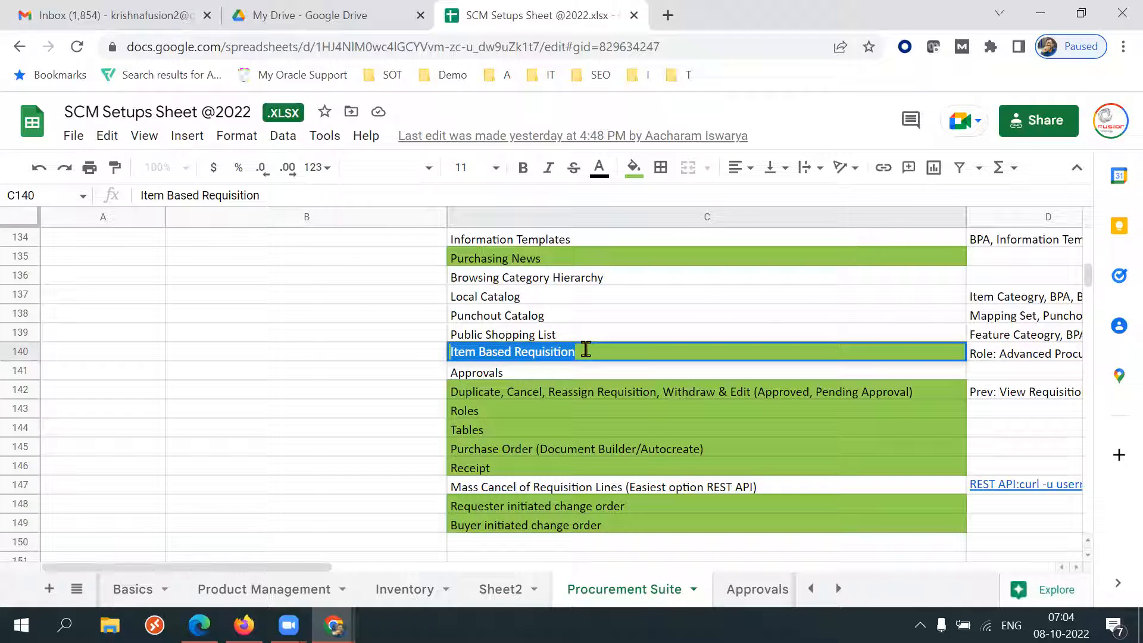
{"action": "triple_click", "coordinate": [549, 390]}
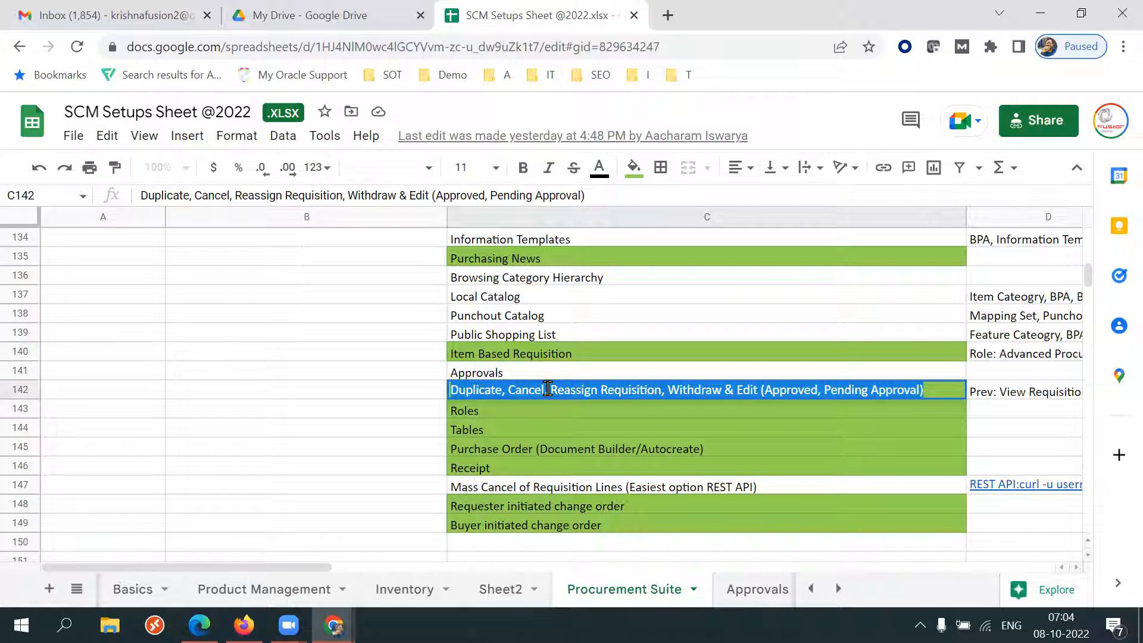
{"action": "triple_click", "coordinate": [650, 511]}
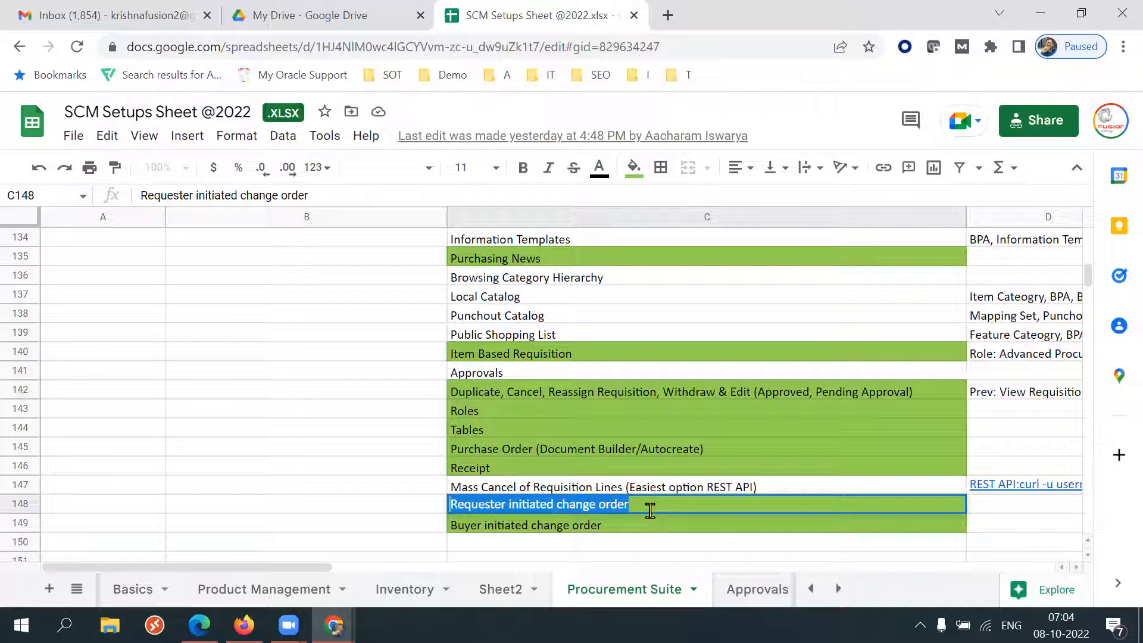
{"action": "triple_click", "coordinate": [646, 505]}
{"action": "triple_click", "coordinate": [638, 523]}
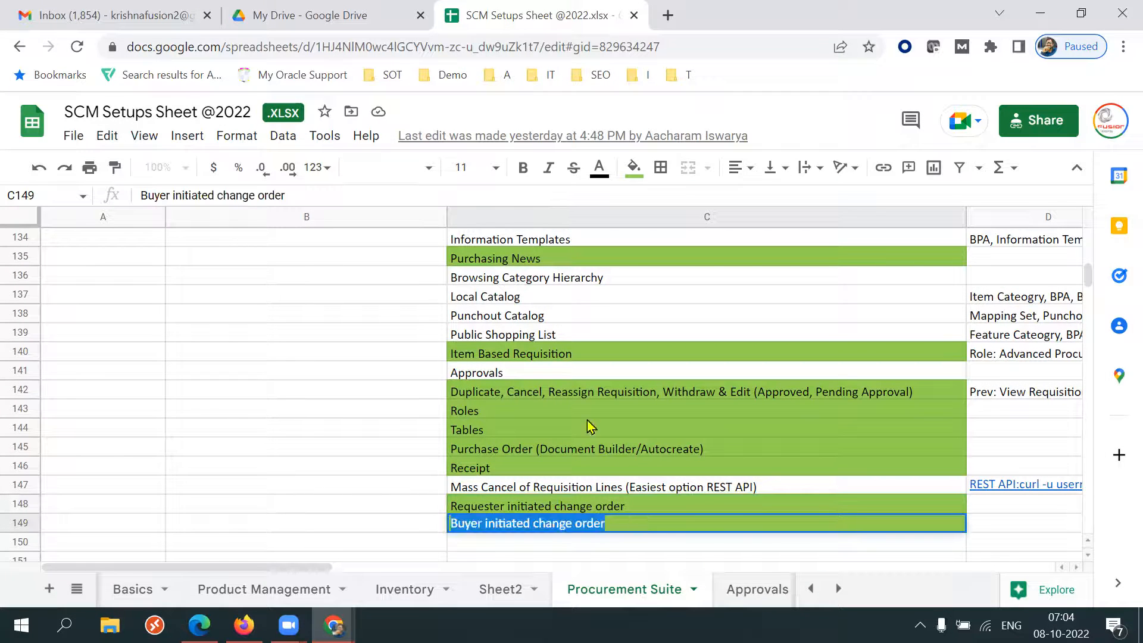
Review the upper SSP rows again, including the SSP label and the Information Catalogs topic.
{"action": "left_click", "coordinate": [542, 340]}
{"action": "key", "text": "Up"}
{"action": "key", "text": "Up"}
{"action": "key", "text": "Up"}
{"action": "key", "text": "Up"}
{"action": "key", "text": "Up"}
{"action": "key", "text": "Up"}
{"action": "key", "text": "Up"}
{"action": "key", "text": "Up"}
{"action": "key", "text": "Up"}
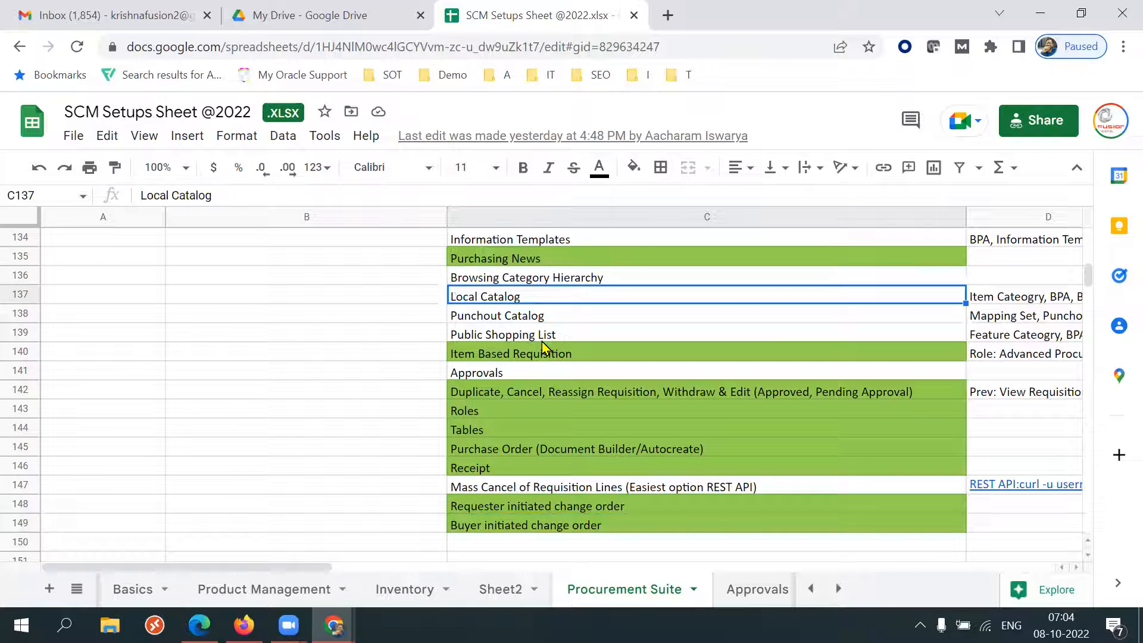
{"action": "key", "text": "Up"}
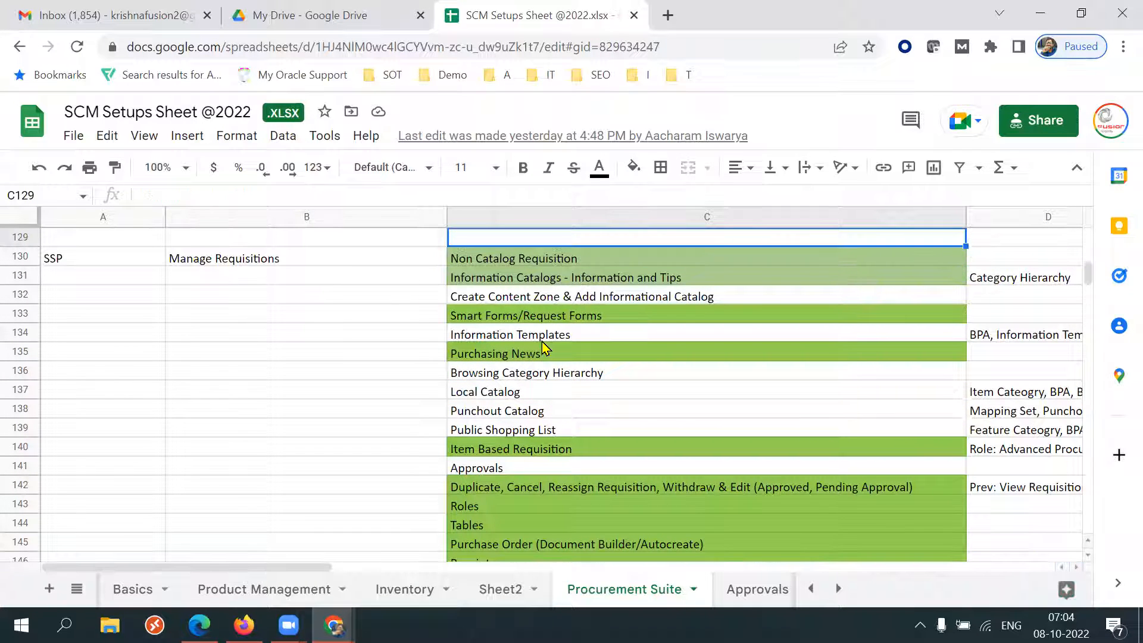
{"action": "left_click", "coordinate": [141, 264]}
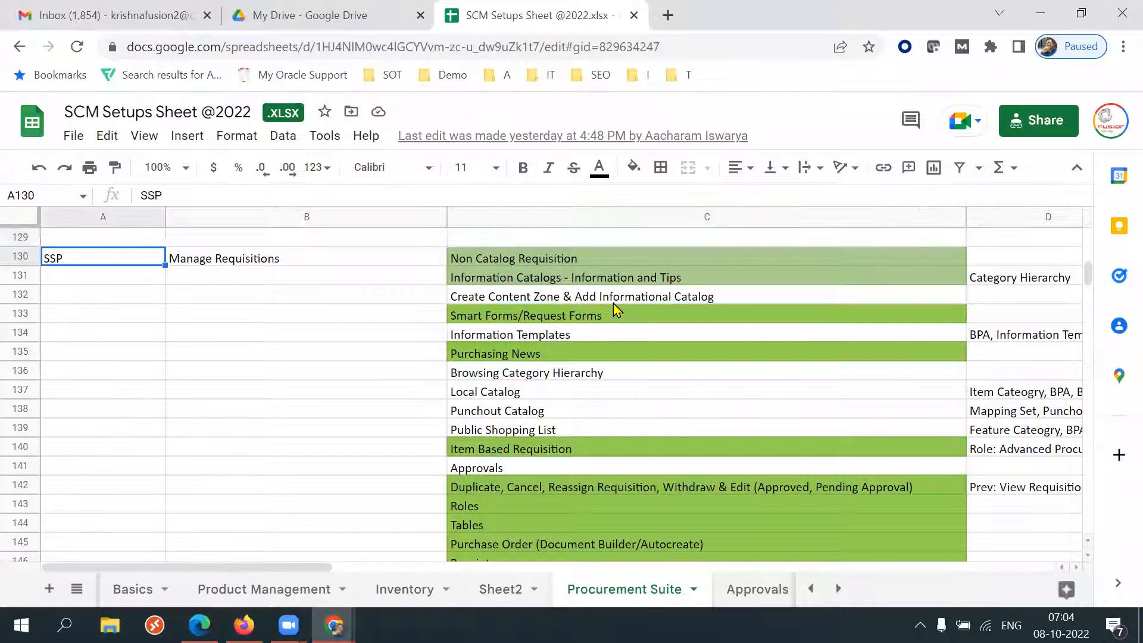
{"action": "left_click", "coordinate": [598, 279]}
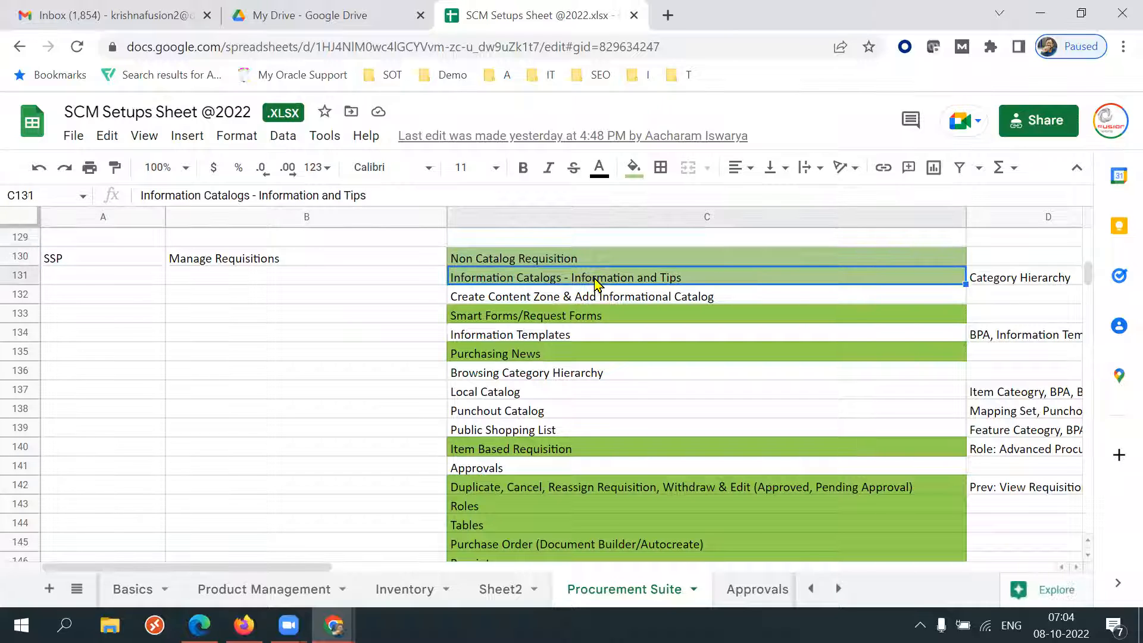
{"action": "triple_click", "coordinate": [596, 279]}
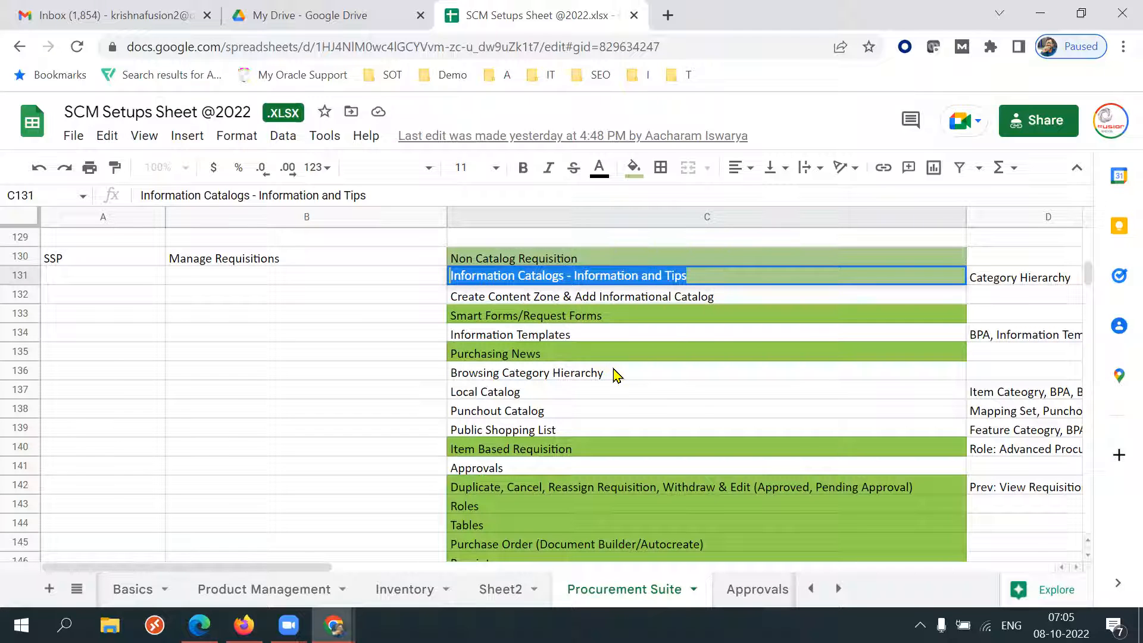
{"action": "key", "text": "XF86MonBrightnessDown"}
{"action": "key", "text": "XF86MonBrightnessUp"}
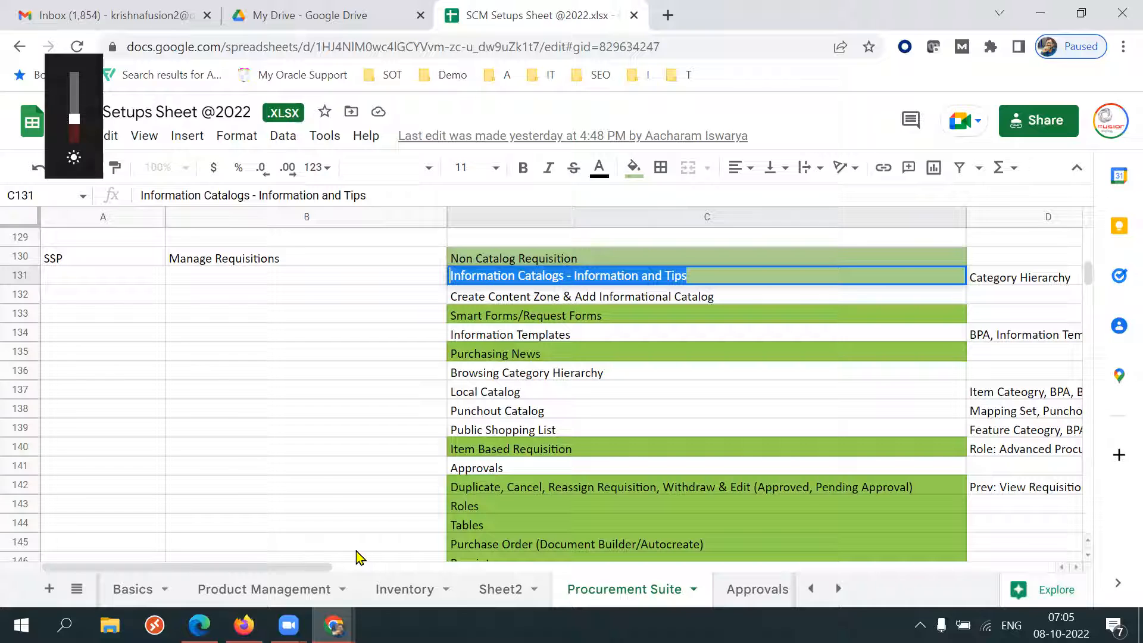
Switch to Firefox, open the dev46 Oracle demo instance in a new tab, and sign in.
{"action": "left_click", "coordinate": [244, 625]}
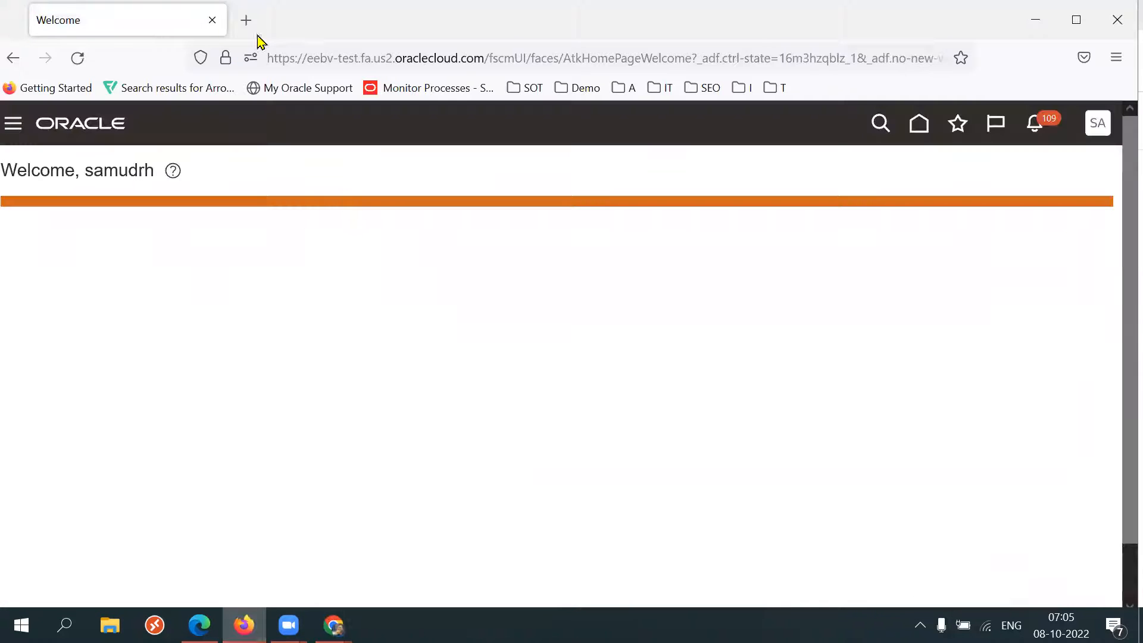
{"action": "left_click", "coordinate": [255, 25]}
{"action": "type", "text": "dev46"}
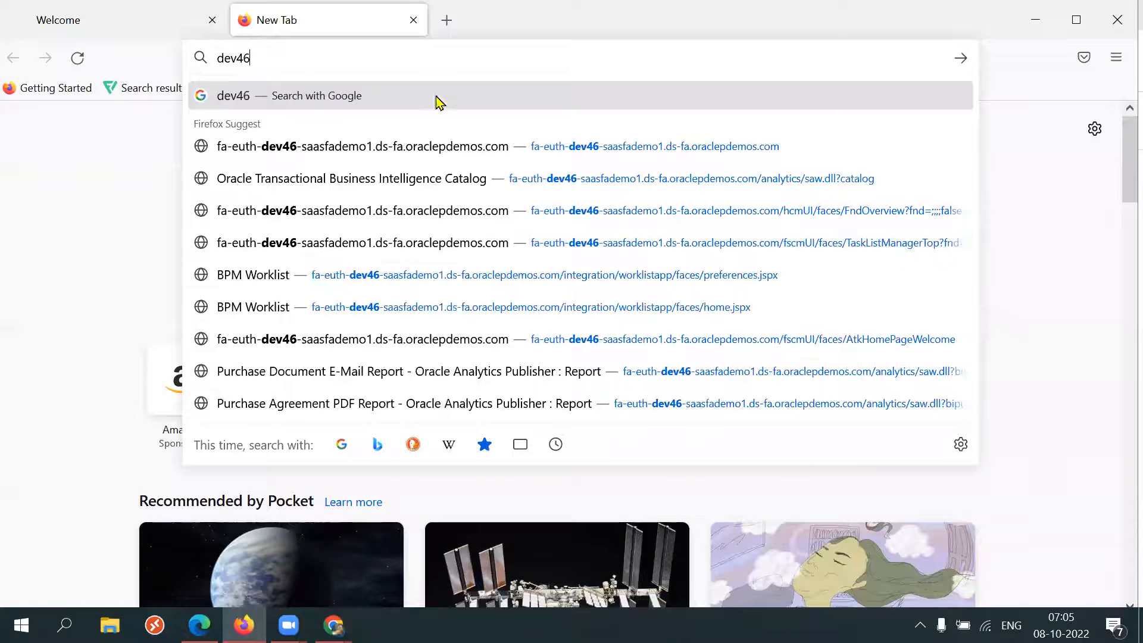
{"action": "left_click", "coordinate": [411, 147]}
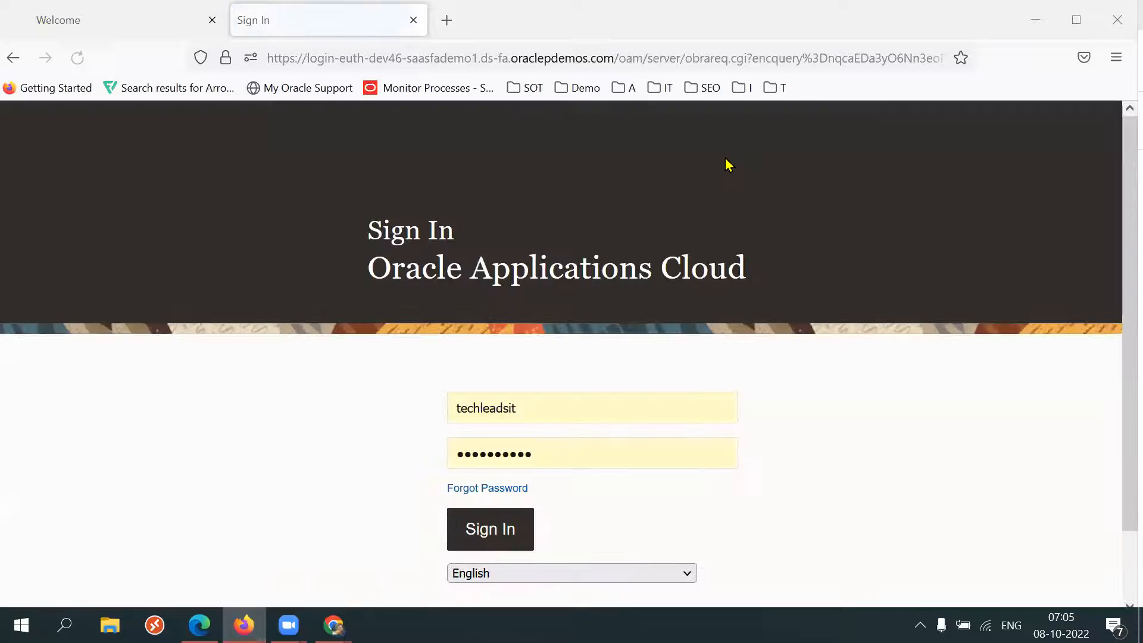
{"action": "left_click", "coordinate": [486, 530]}
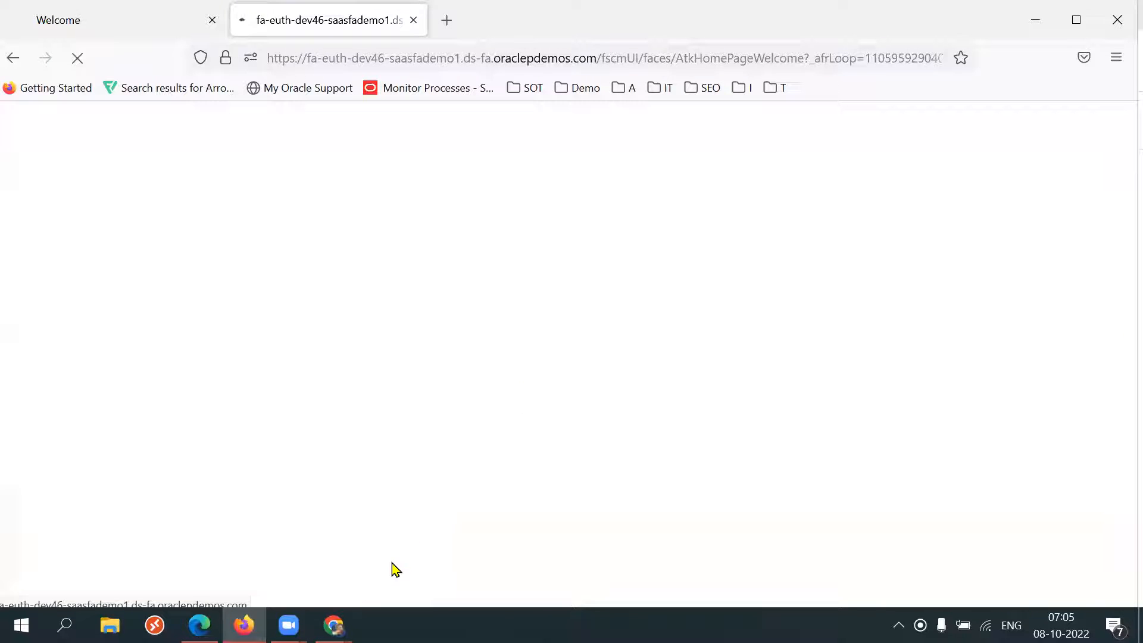
{"action": "left_click", "coordinate": [200, 625]}
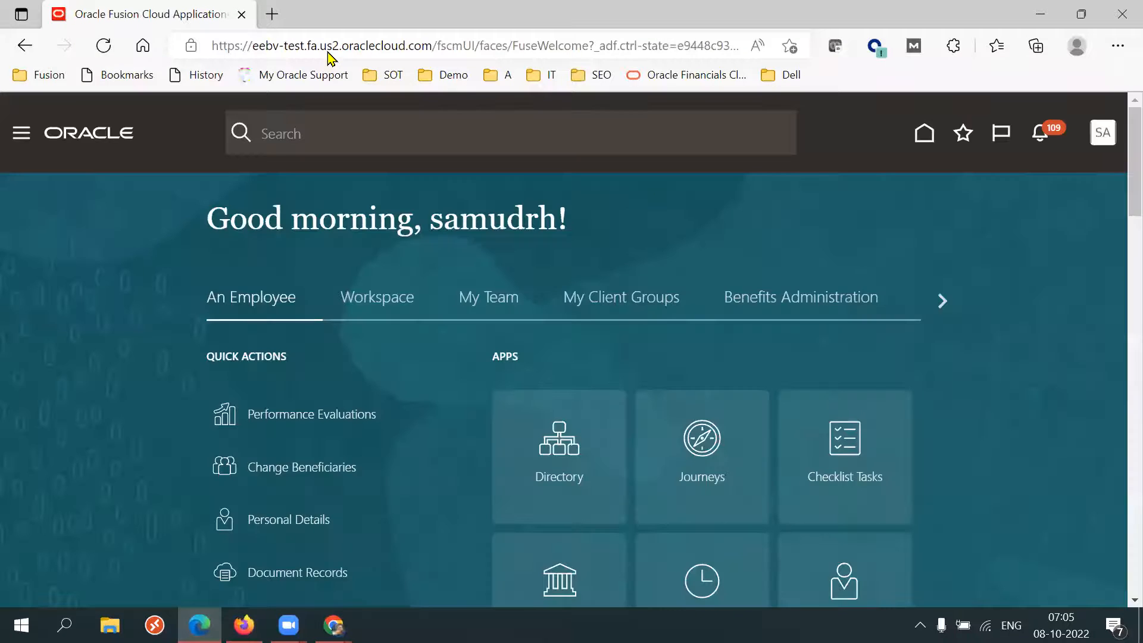
{"action": "key", "text": "ctrl+t"}
{"action": "type", "text": "e"}
{"action": "key", "text": "BackSpace"}
{"action": "key", "text": "BackSpace"}
{"action": "type", "text": "dev4"}
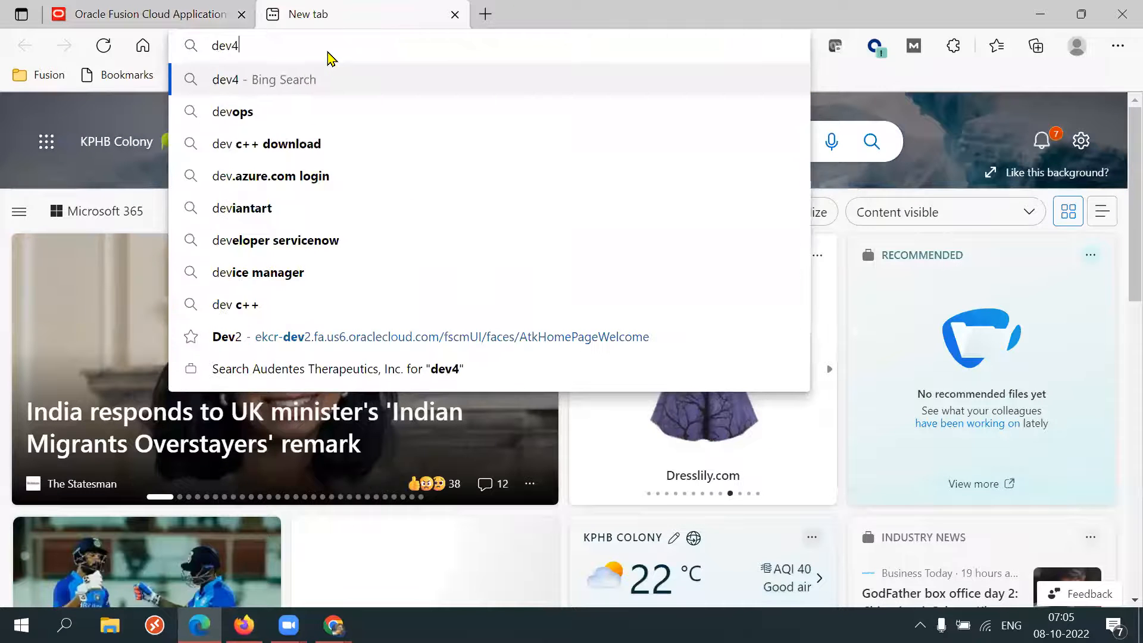
{"action": "type", "text": "6"}
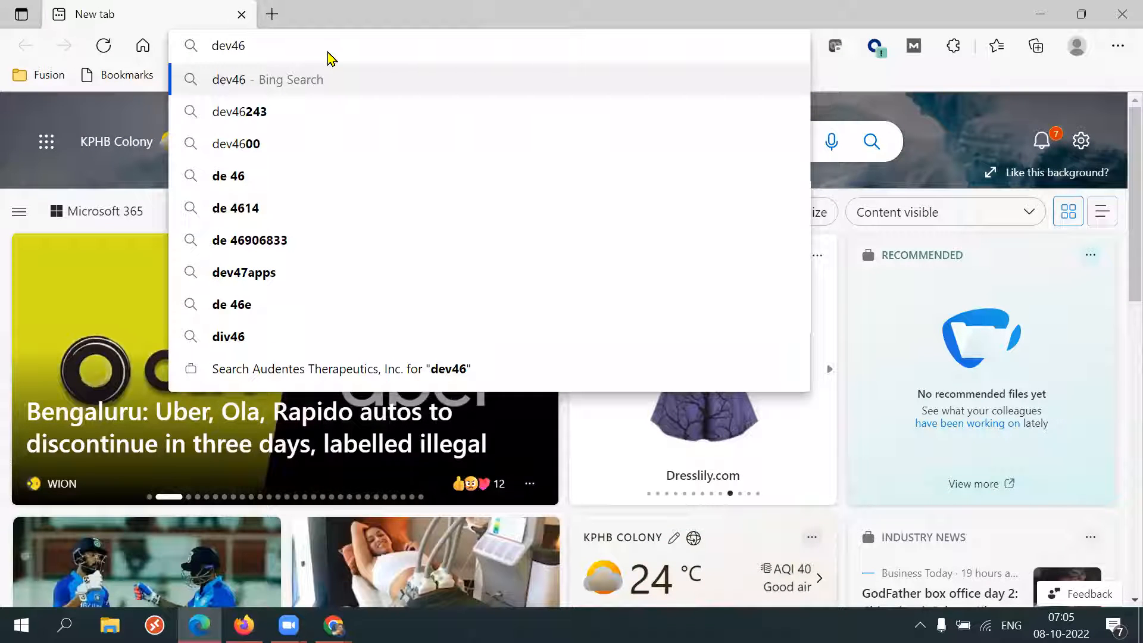
{"action": "key", "text": "ctrl+w"}
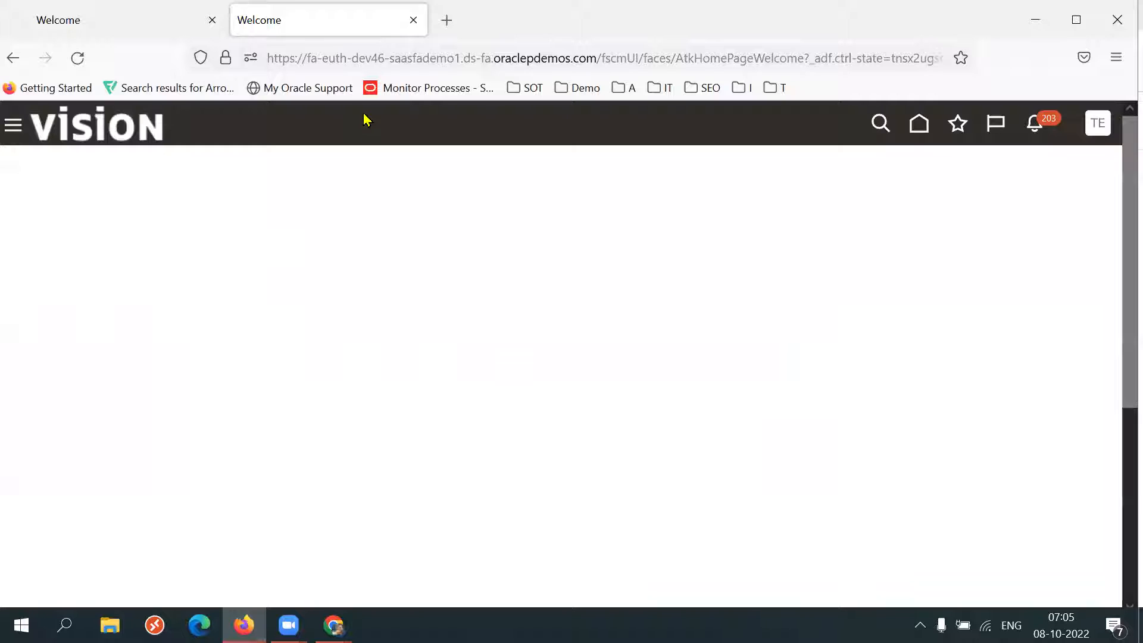
Close the old Welcome tab in Firefox and copy the dev46 instance's base URL from the address bar.
{"action": "left_click", "coordinate": [212, 20]}
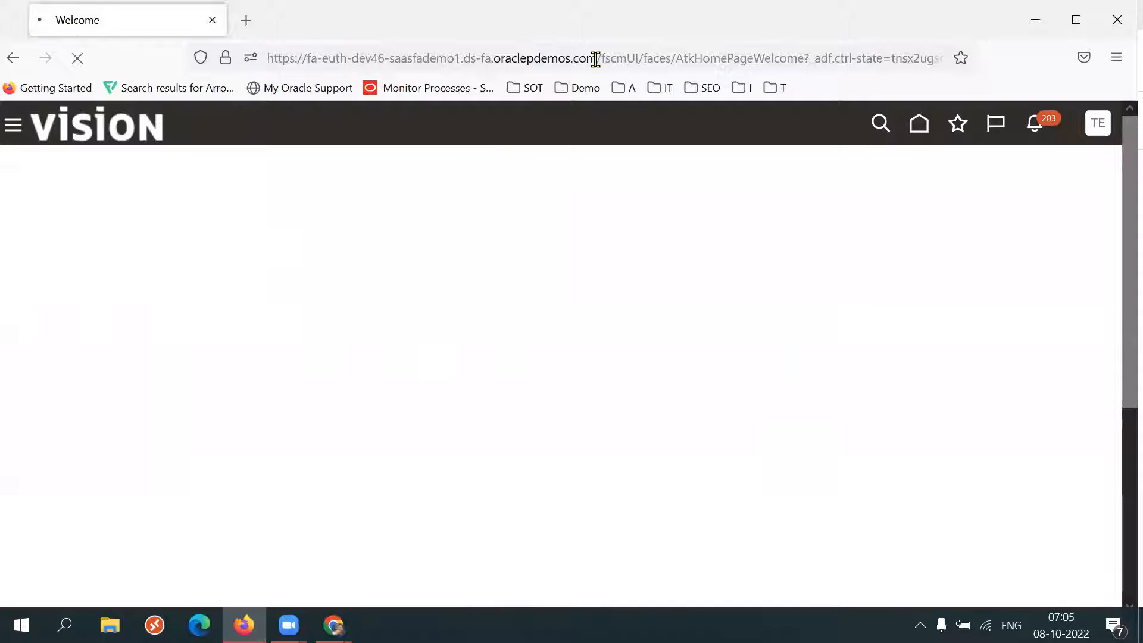
{"action": "left_click_drag", "start_coordinate": [596, 58], "coordinate": [245, 58]}
{"action": "key", "text": "ctrl+c"}
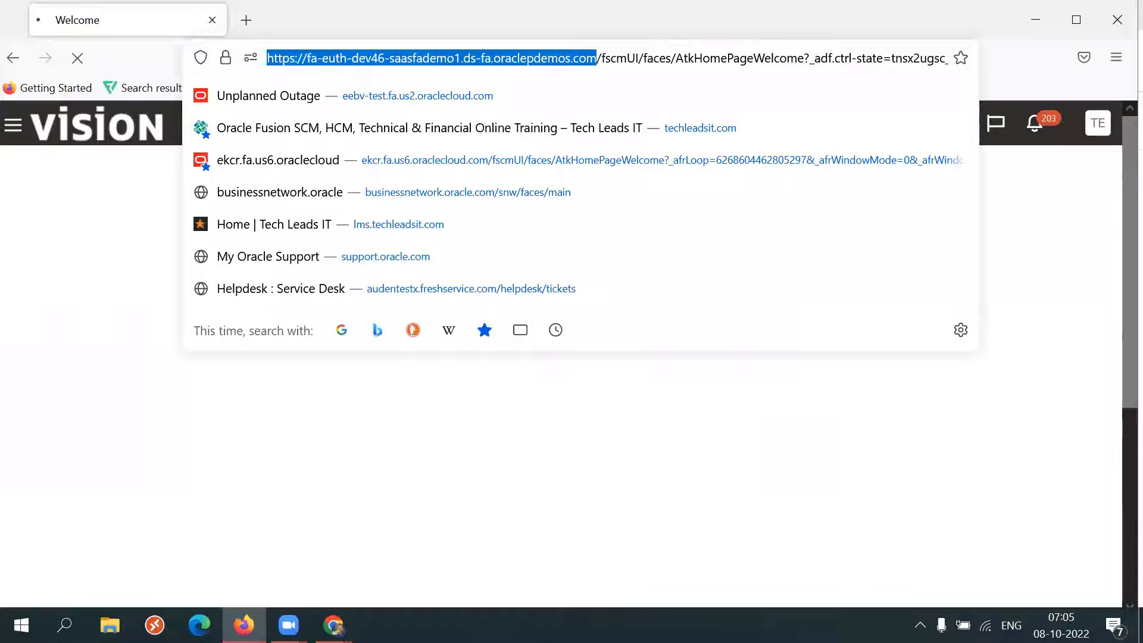
{"action": "left_click", "coordinate": [313, 245]}
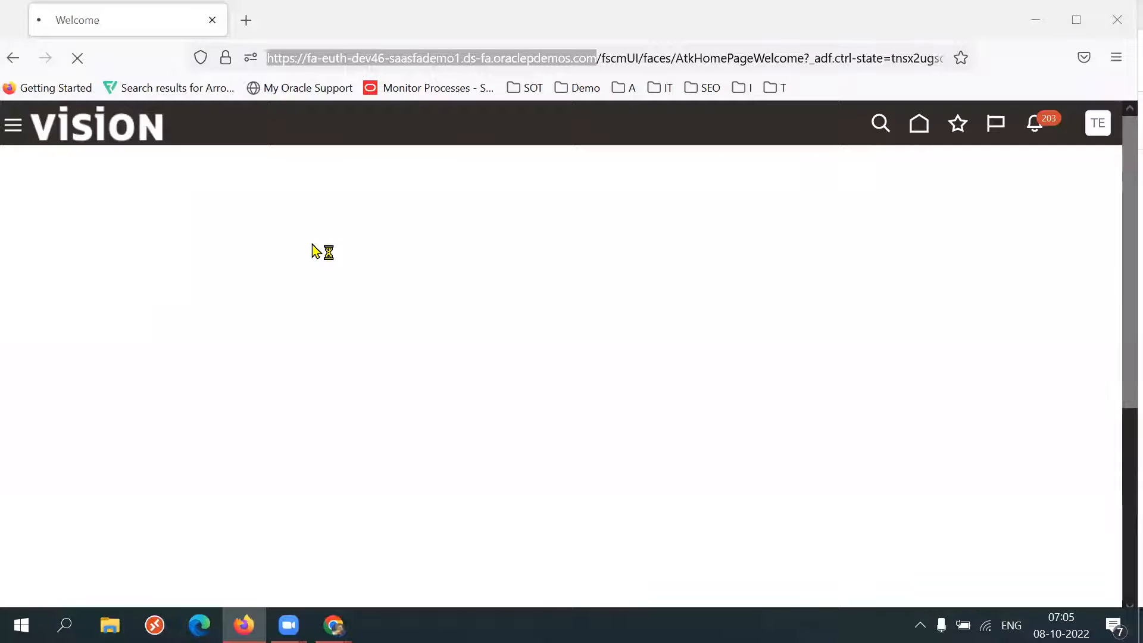
Switch to Edge, open the copied dev46 URL in a new tab, and sign in.
{"action": "left_click", "coordinate": [344, 48]}
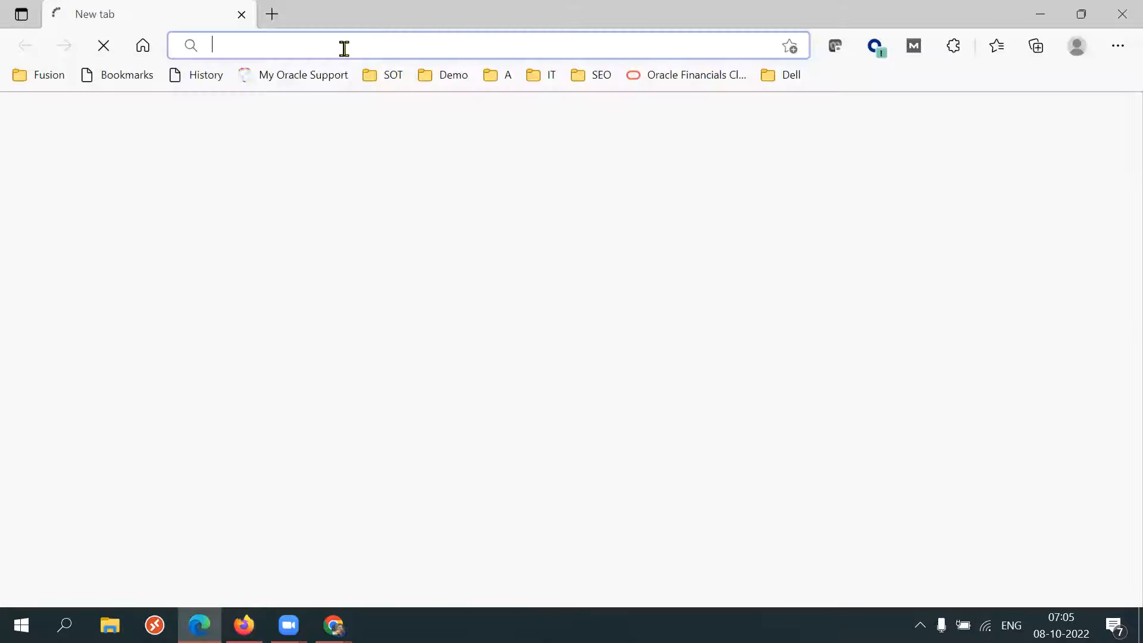
{"action": "key", "text": "ctrl+v"}
{"action": "key", "text": "Return"}
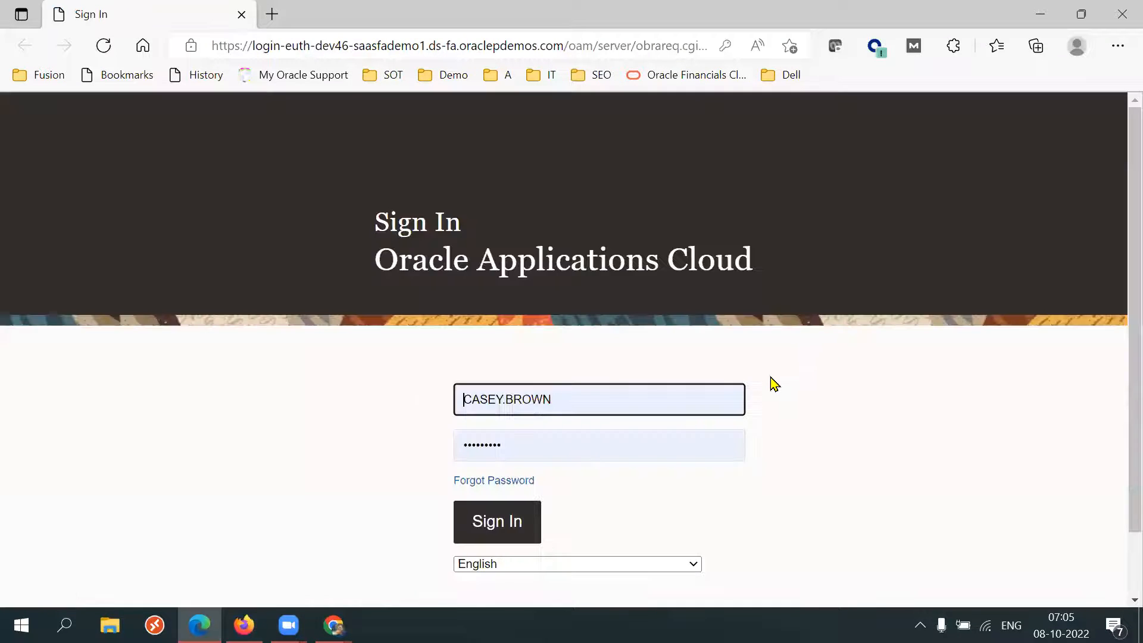
{"action": "left_click", "coordinate": [516, 522]}
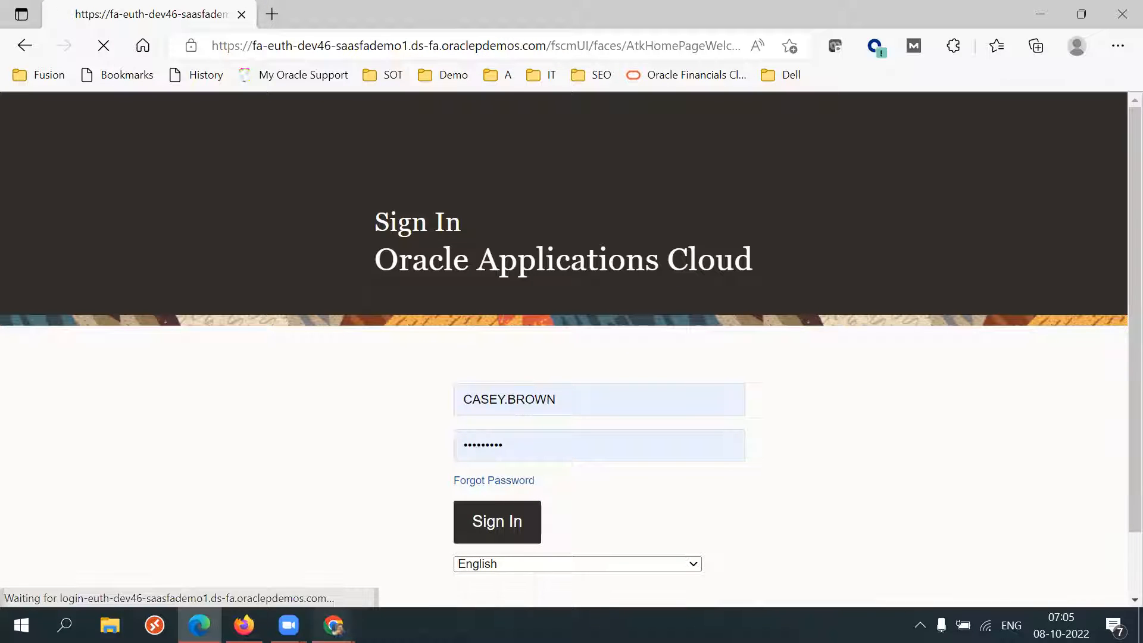
Switch to Chrome and reload both Soft Online Training website tabs.
{"action": "mouse_move", "coordinate": [333, 625]}
{"action": "left_click", "coordinate": [429, 551]}
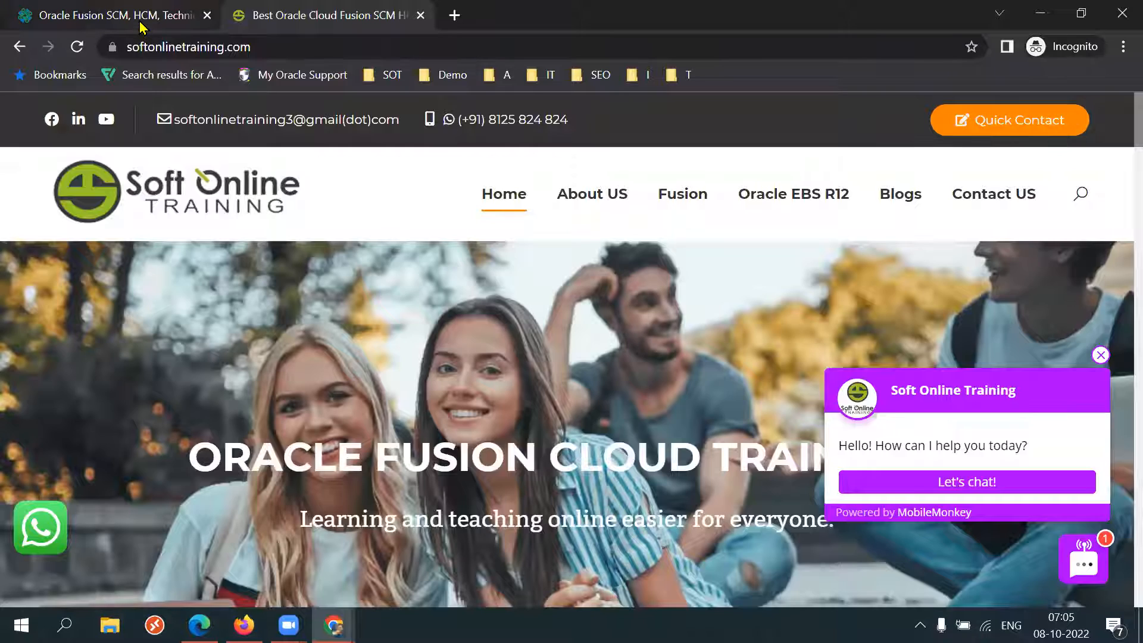
{"action": "left_click", "coordinate": [82, 16]}
{"action": "left_click", "coordinate": [78, 47]}
{"action": "left_click", "coordinate": [262, 19]}
{"action": "left_click", "coordinate": [77, 48]}
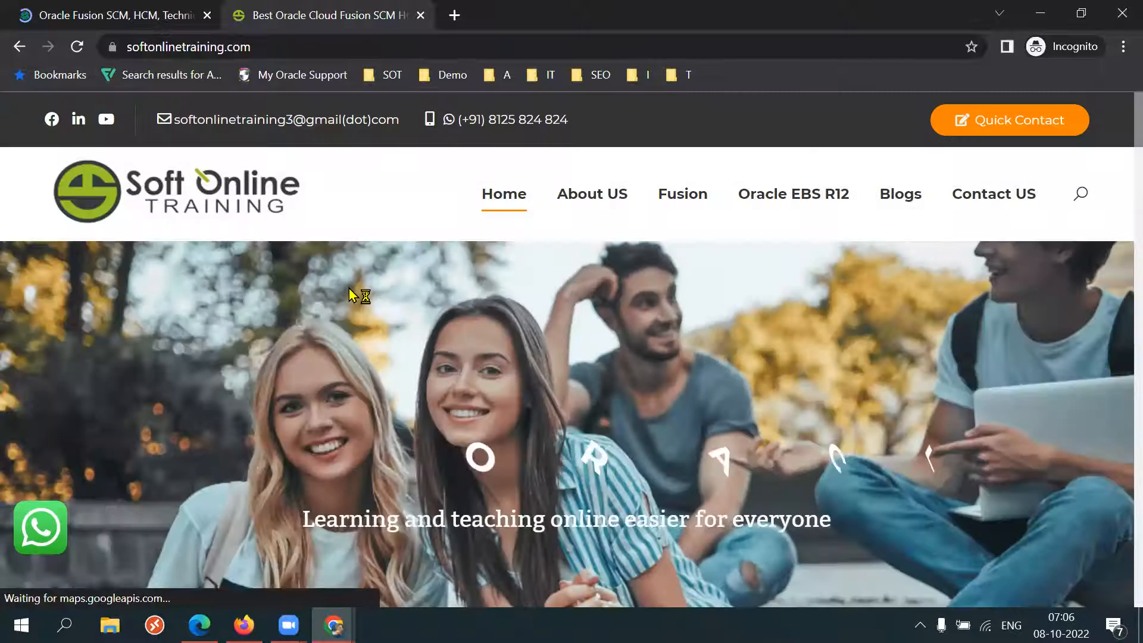
Return to the Oracle Vision home page in Edge and open the Procurement group.
{"action": "key", "text": "alt+Tab"}
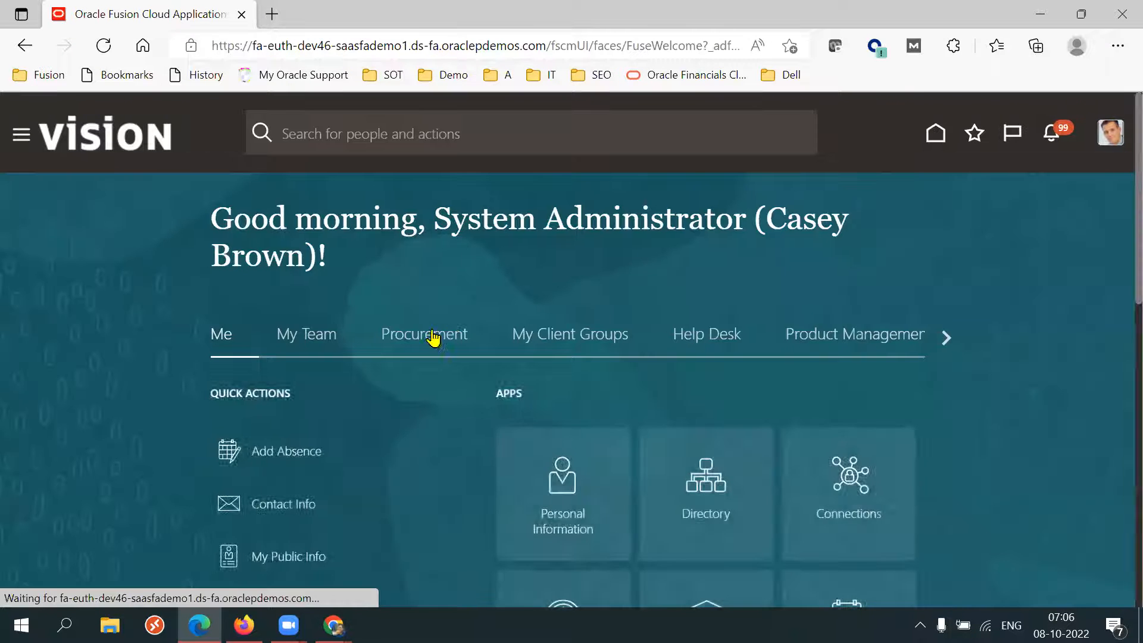
{"action": "left_click", "coordinate": [432, 335]}
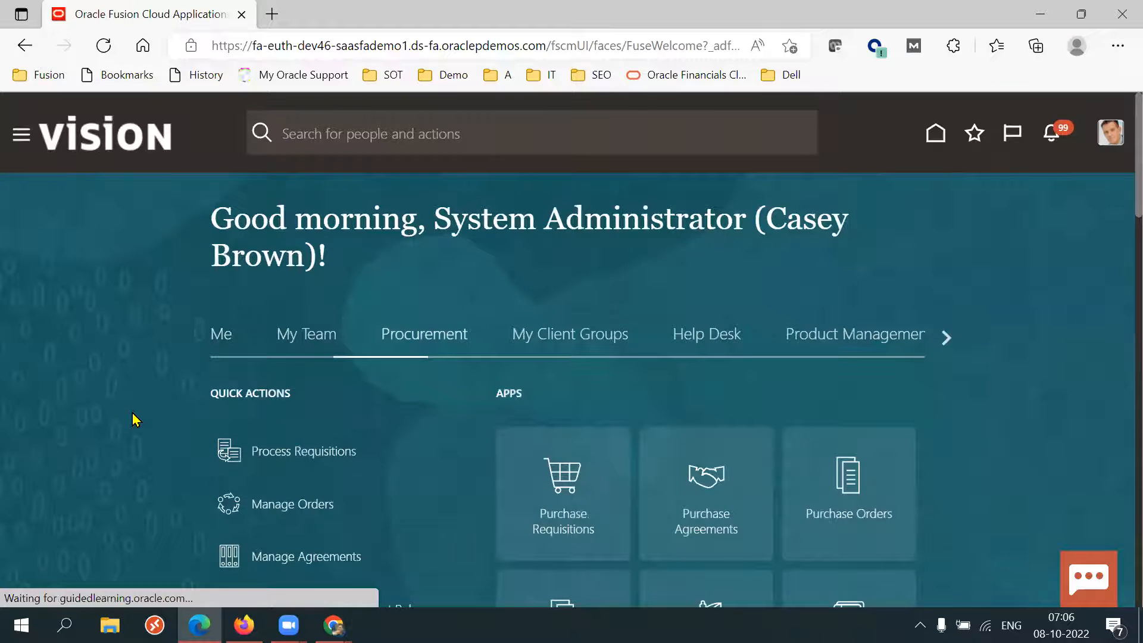
Return to the dev46 instance home page using the saved dev46 Sign In suggestion in the address bar.
{"action": "scroll", "coordinate": [132, 420], "scroll_direction": "down", "scroll_amount": 5}
{"action": "left_click", "coordinate": [565, 261]}
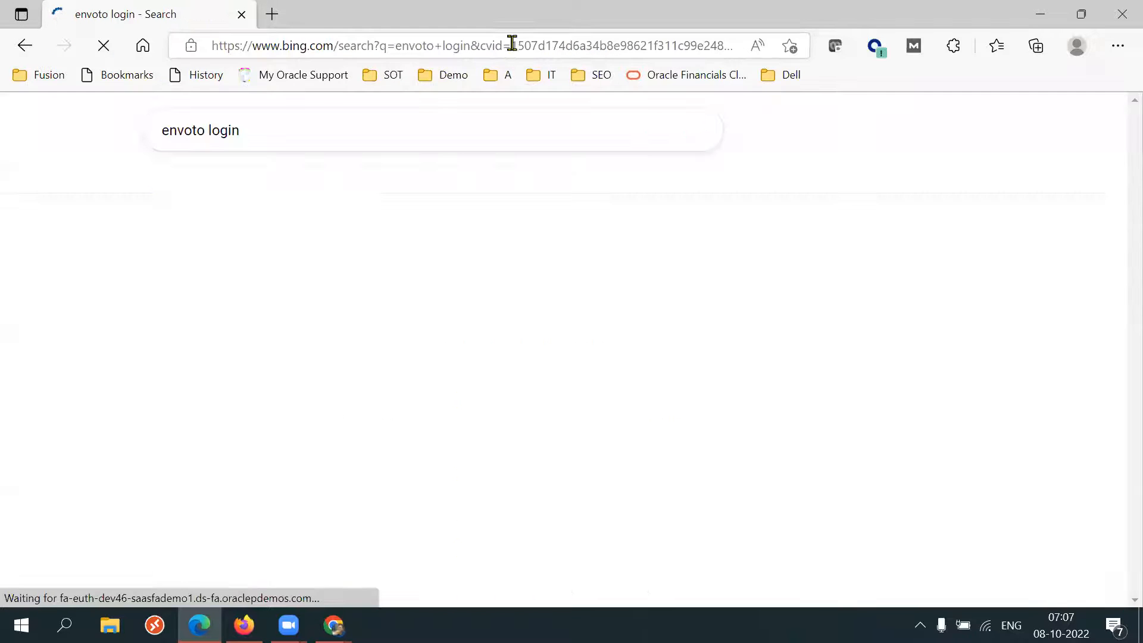
{"action": "left_click", "coordinate": [507, 48]}
{"action": "type", "text": "dev"}
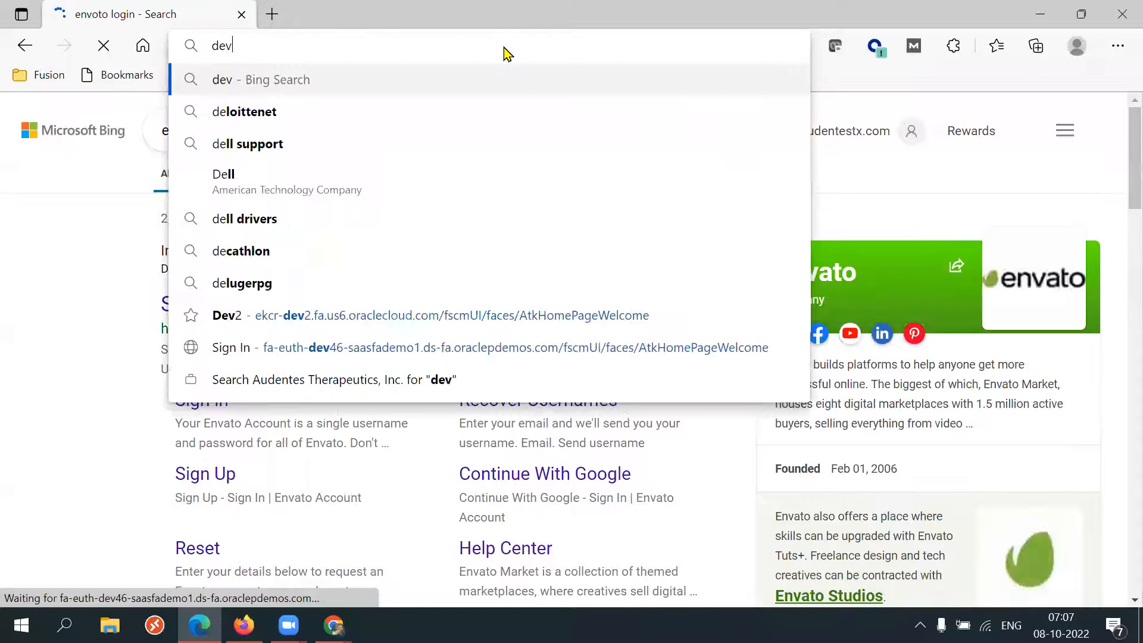
{"action": "type", "text": "46"}
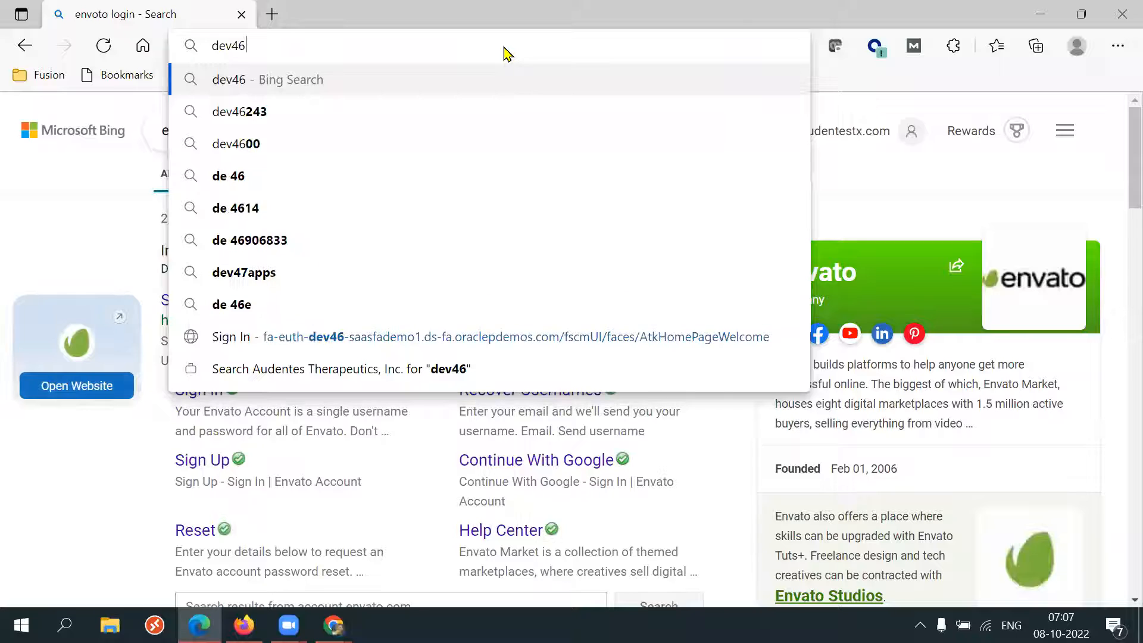
{"action": "left_click", "coordinate": [322, 336]}
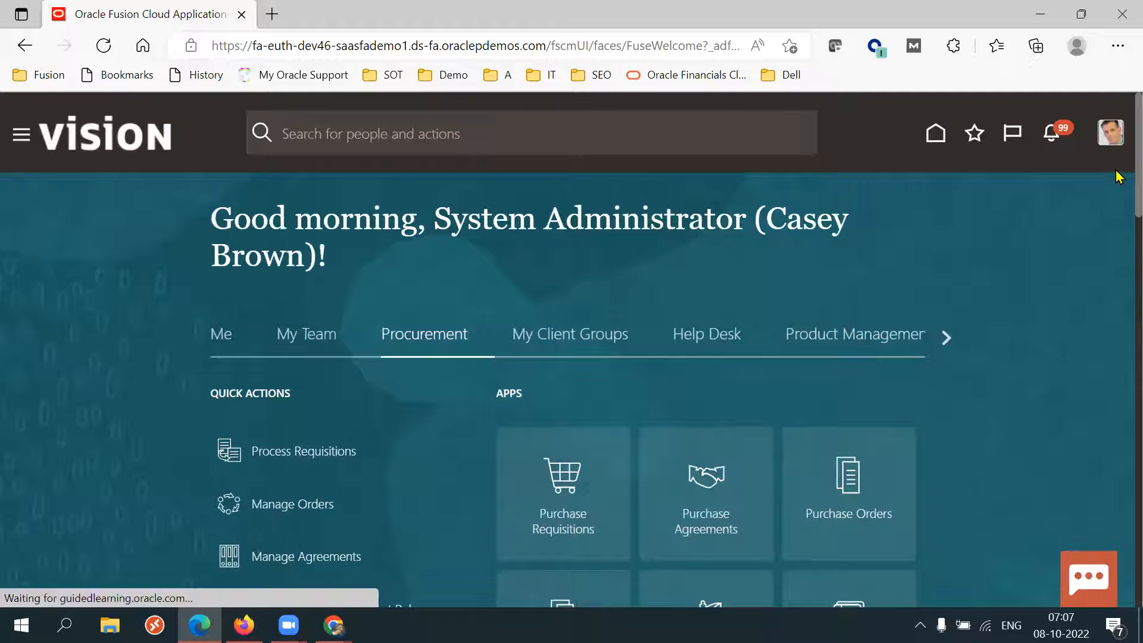
Scroll the Requisitions shop page to the Request Forms and Information and Tips sections and highlight the Information and Tips heading.
{"action": "scroll", "coordinate": [656, 347], "scroll_direction": "down", "scroll_amount": 3}
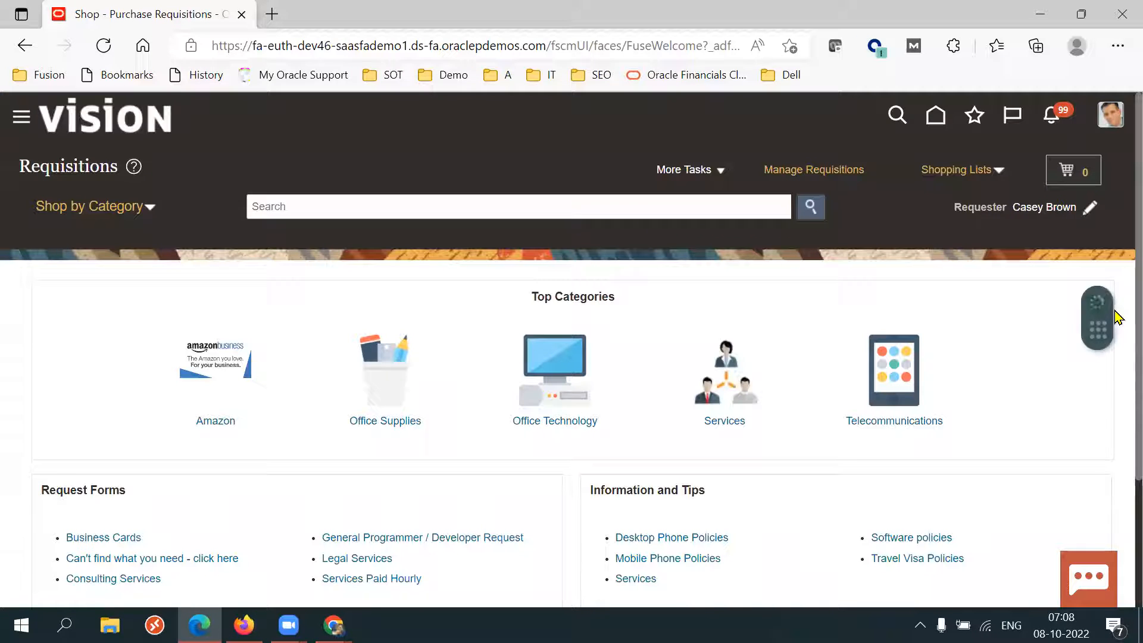
{"action": "scroll", "coordinate": [1118, 310], "scroll_direction": "down", "scroll_amount": 2}
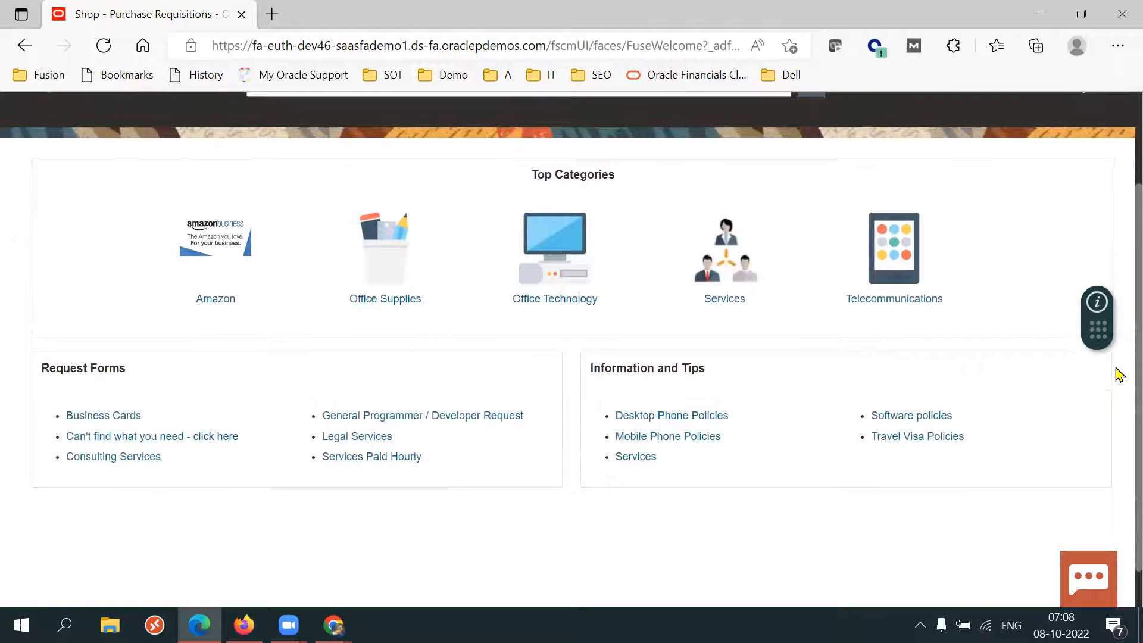
{"action": "double_click", "coordinate": [633, 368]}
{"action": "left_click", "coordinate": [632, 369]}
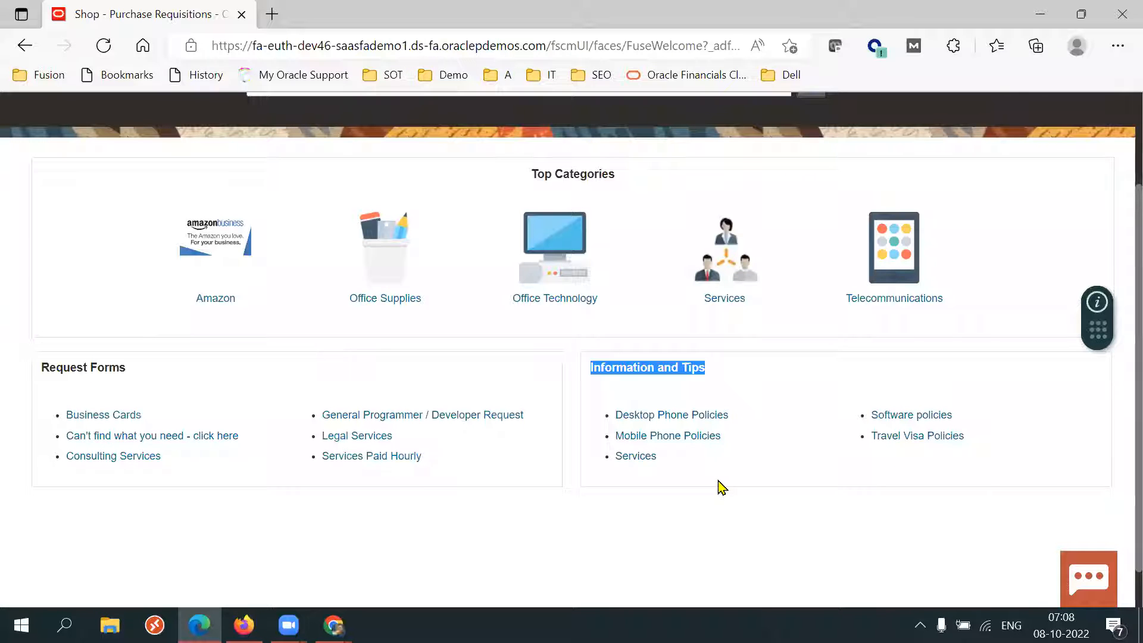
Open the Desktop Phone Policies information link in a new tab and return to the requisitions shop tab.
{"action": "key", "text": "XF86MonBrightnessDown"}
{"action": "key", "text": "F11"}
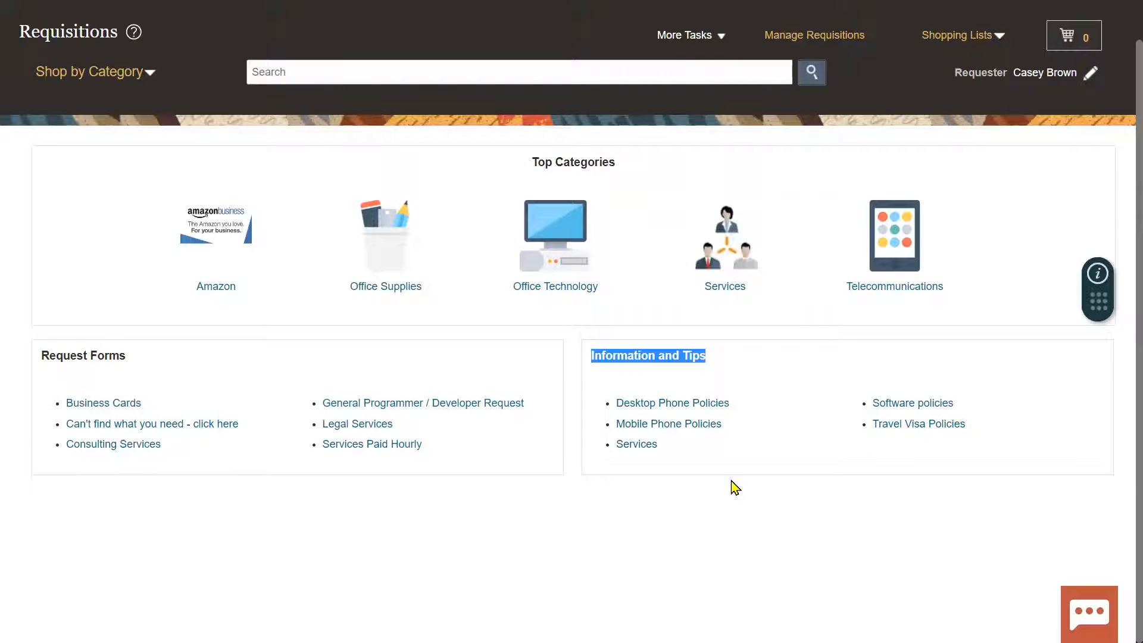
{"action": "left_click", "coordinate": [652, 405]}
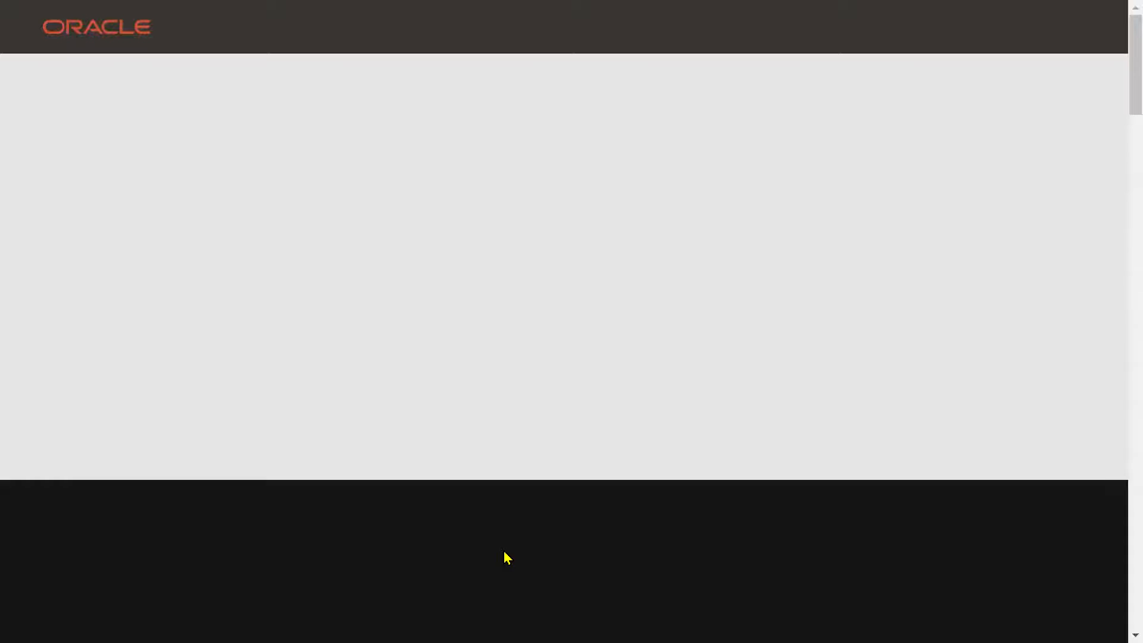
{"action": "key", "text": "F11"}
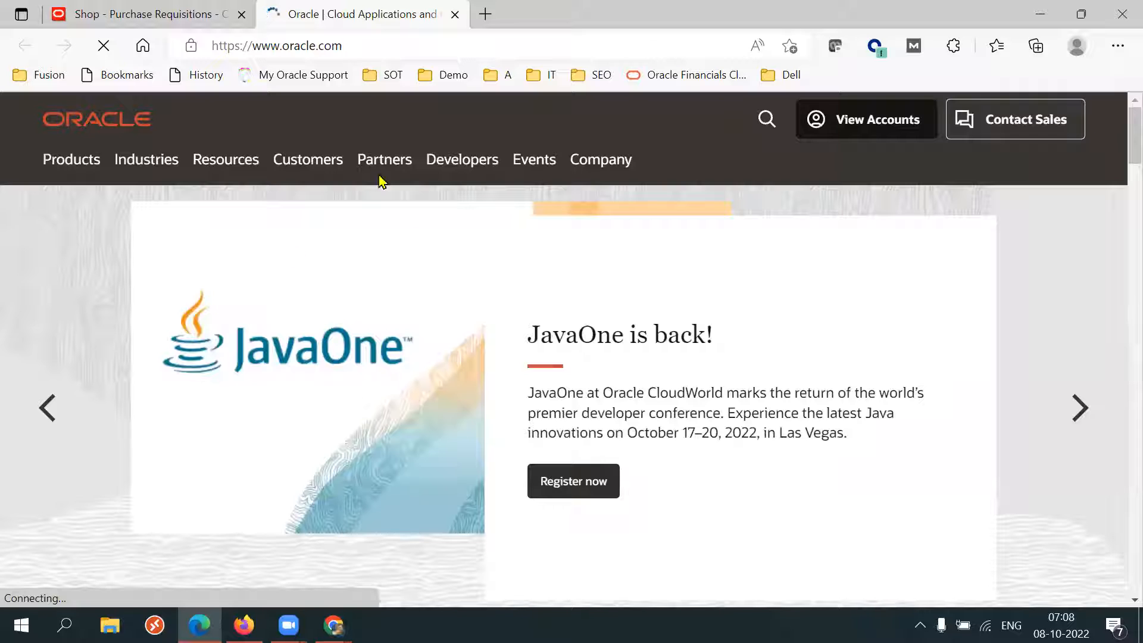
{"action": "left_click", "coordinate": [169, 22]}
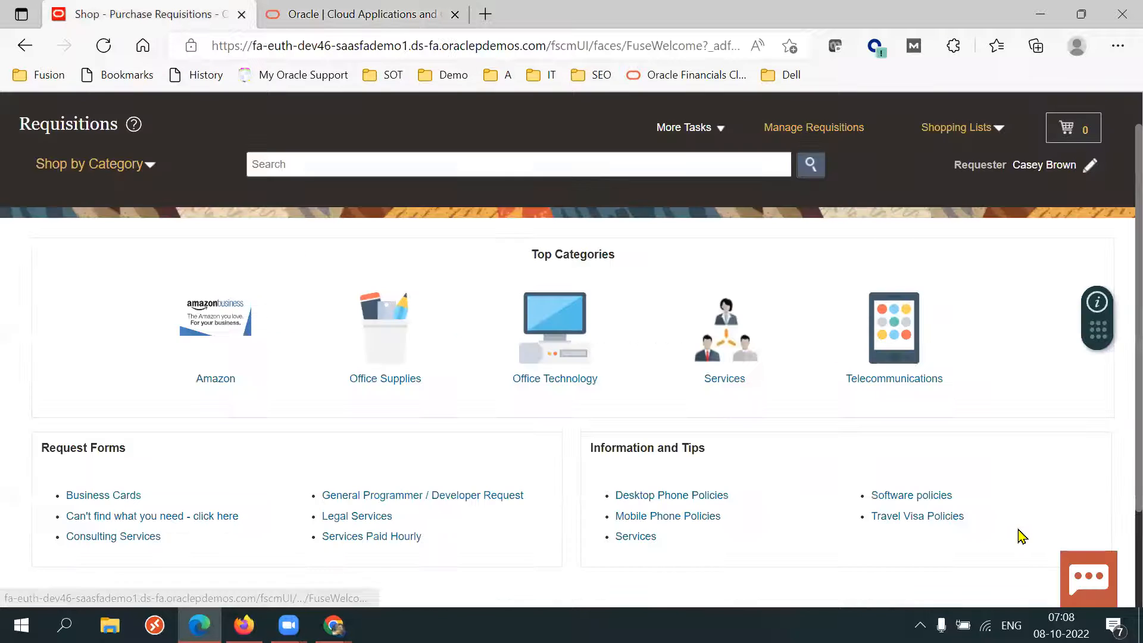
Open the Travel Visa Policies information link in a new tab and switch back to the requisitions shop tab.
{"action": "left_click", "coordinate": [930, 518]}
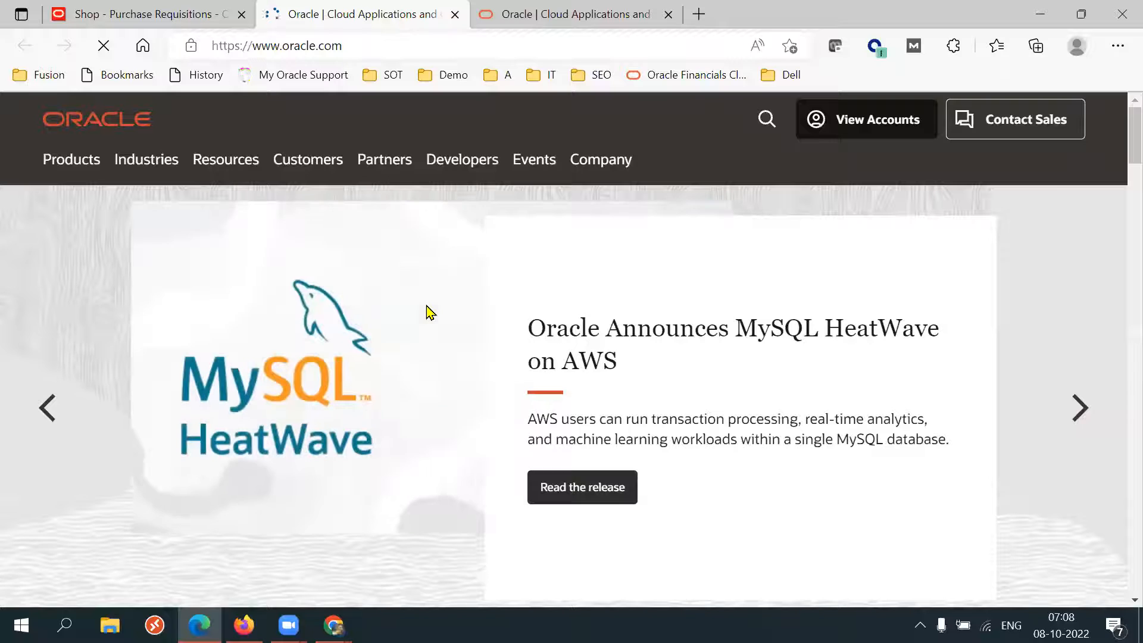
{"action": "left_click", "coordinate": [184, 24]}
{"action": "scroll", "coordinate": [1116, 357], "scroll_direction": "down", "scroll_amount": 2}
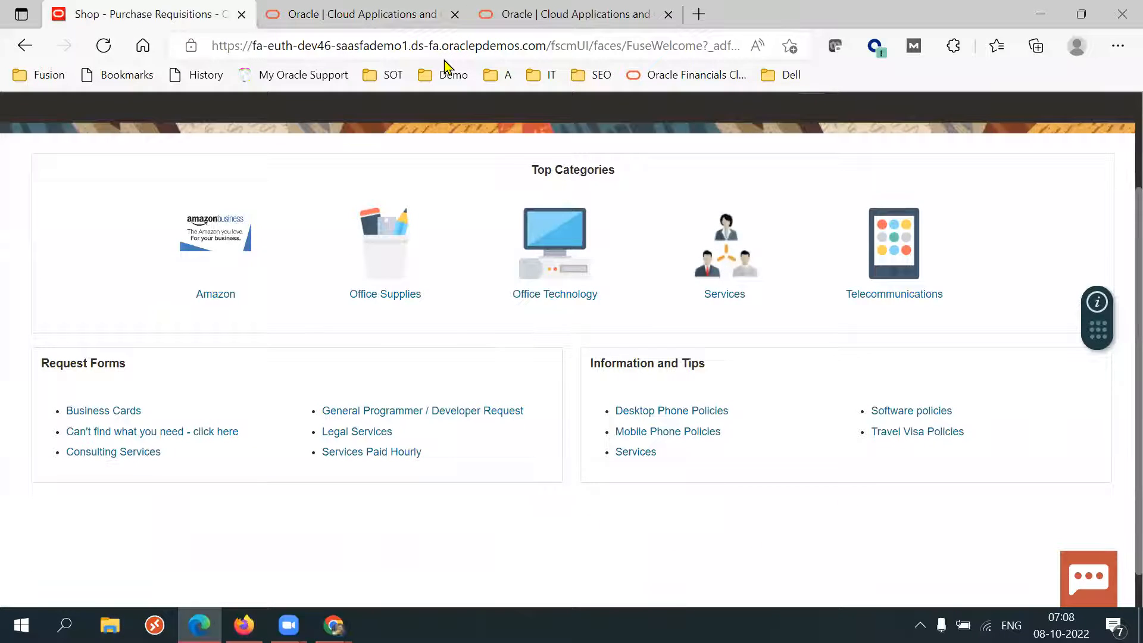
{"action": "key", "text": "ctrl+Tab"}
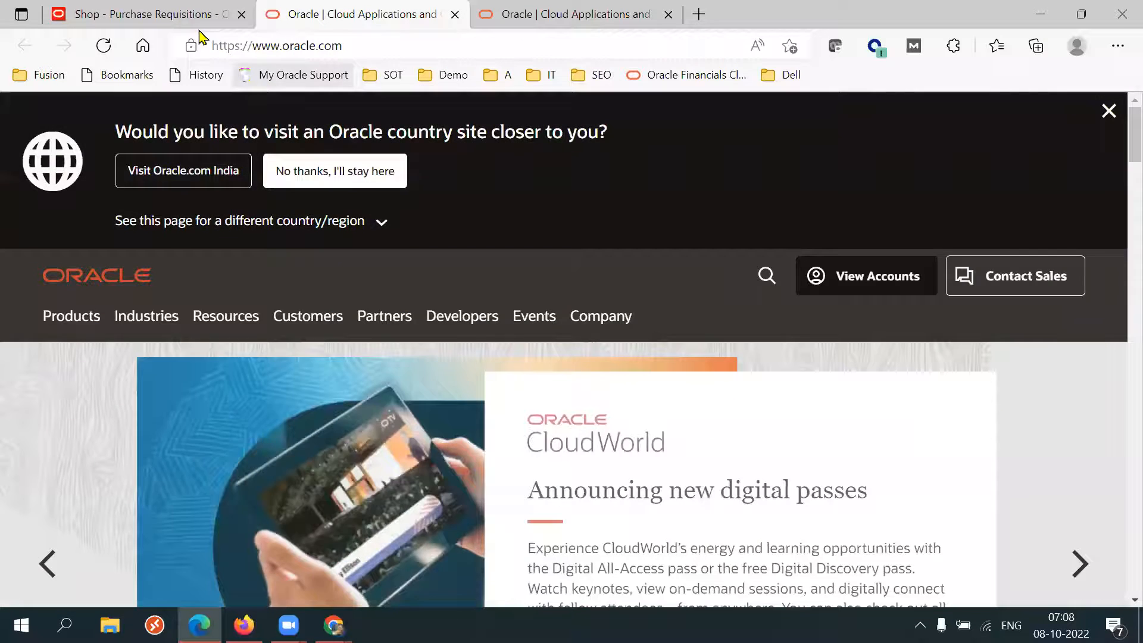
{"action": "left_click", "coordinate": [197, 15]}
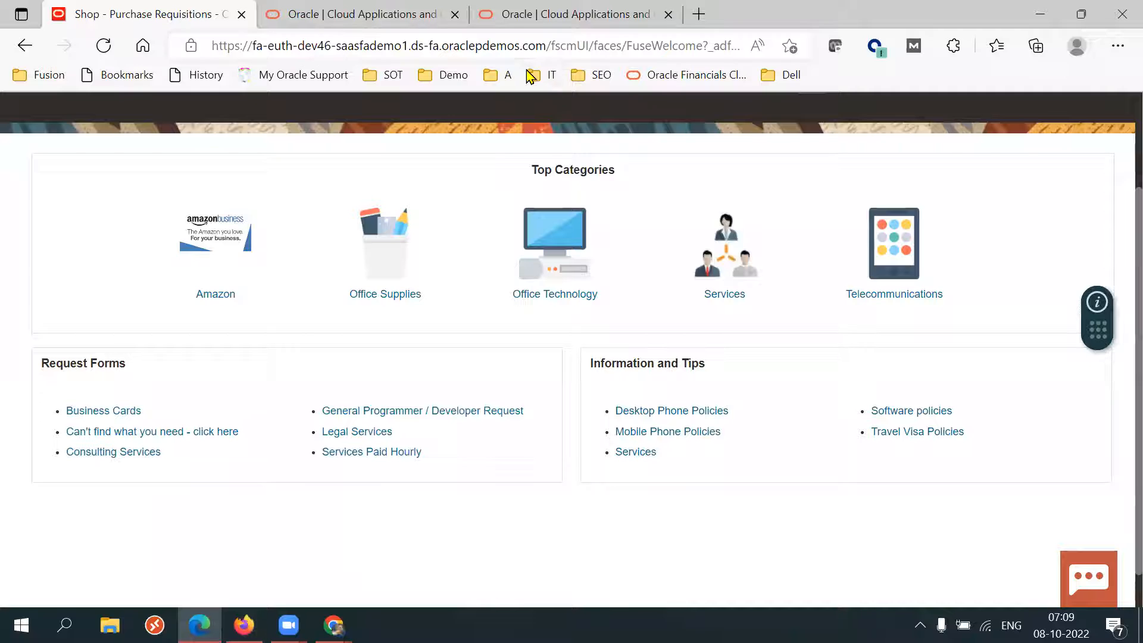
Copy the dev46 base URL and view the Information Catalogs - Information and Tips row in the SCM Setups Sheet.
{"action": "left_click_drag", "start_coordinate": [546, 46], "coordinate": [140, 59]}
{"action": "key", "text": "ctrl+c"}
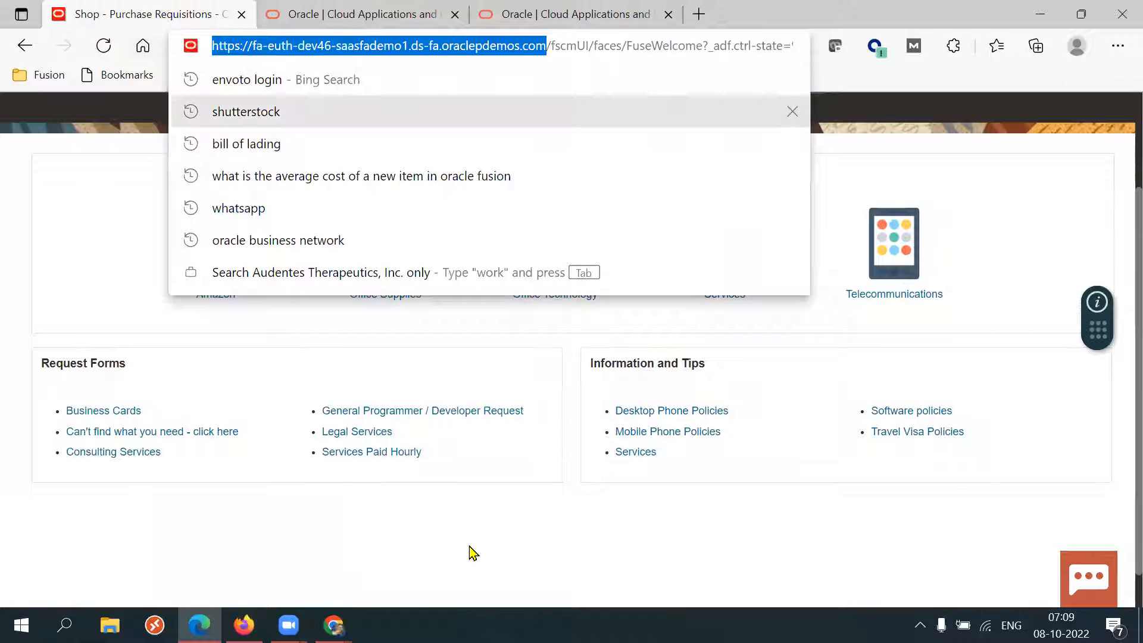
{"action": "left_click", "coordinate": [333, 625]}
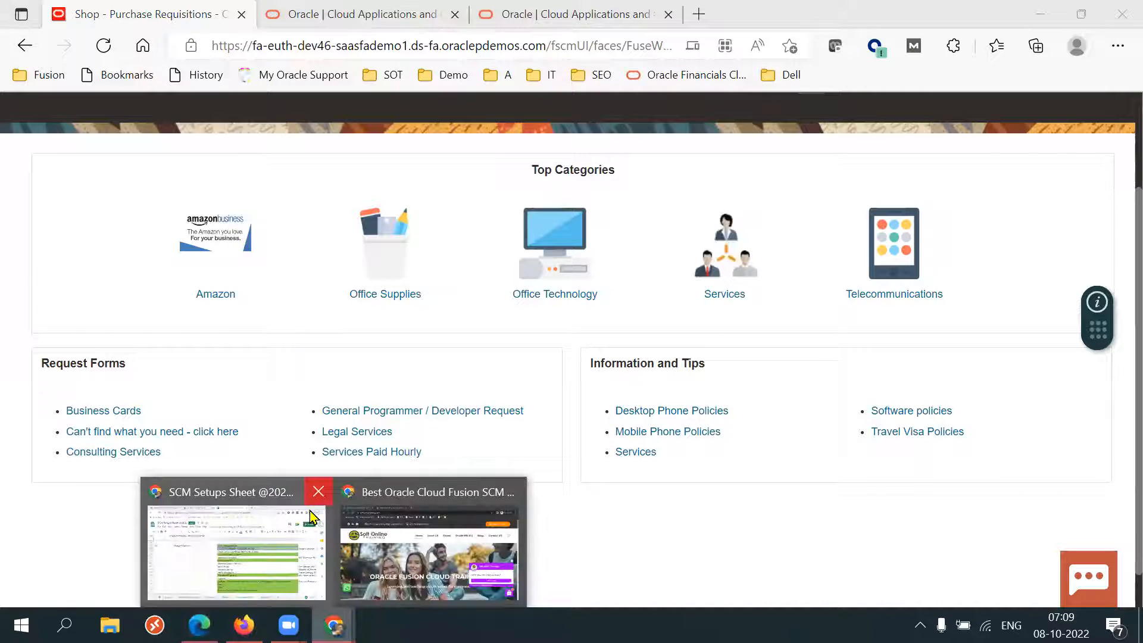
{"action": "left_click", "coordinate": [372, 551]}
{"action": "left_click", "coordinate": [333, 625]}
{"action": "left_click", "coordinate": [248, 556]}
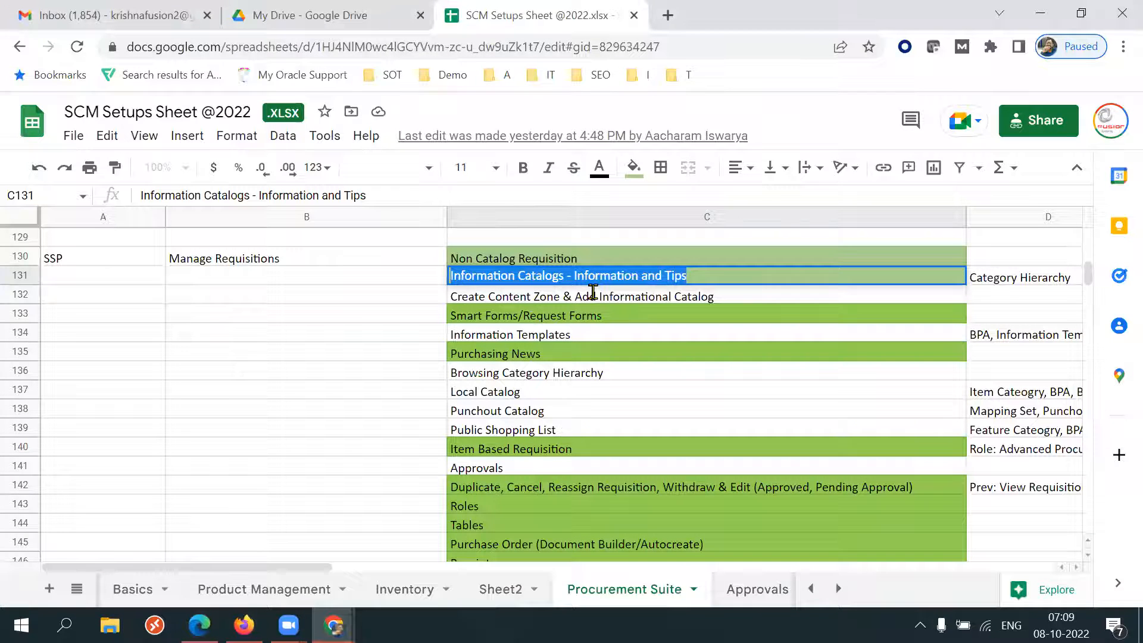
Switch to Firefox and open the copied dev46 base URL.
{"action": "left_click", "coordinate": [244, 625]}
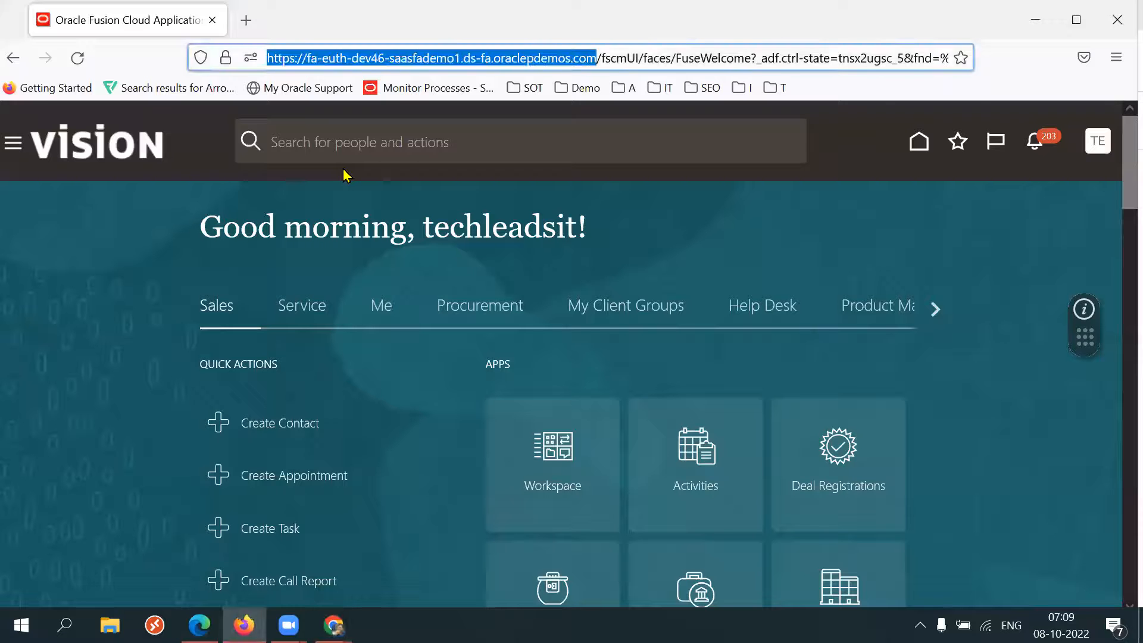
{"action": "key", "text": "ctrl+v"}
{"action": "key", "text": "ctrl+a"}
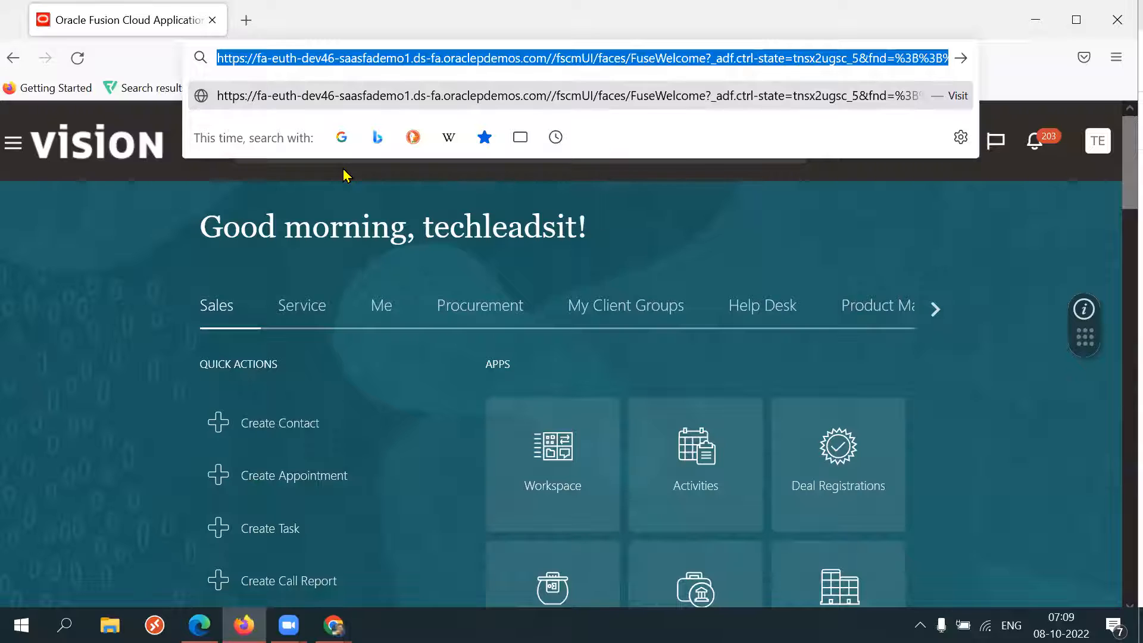
{"action": "key", "text": "BackSpace"}
{"action": "key", "text": "ctrl+v"}
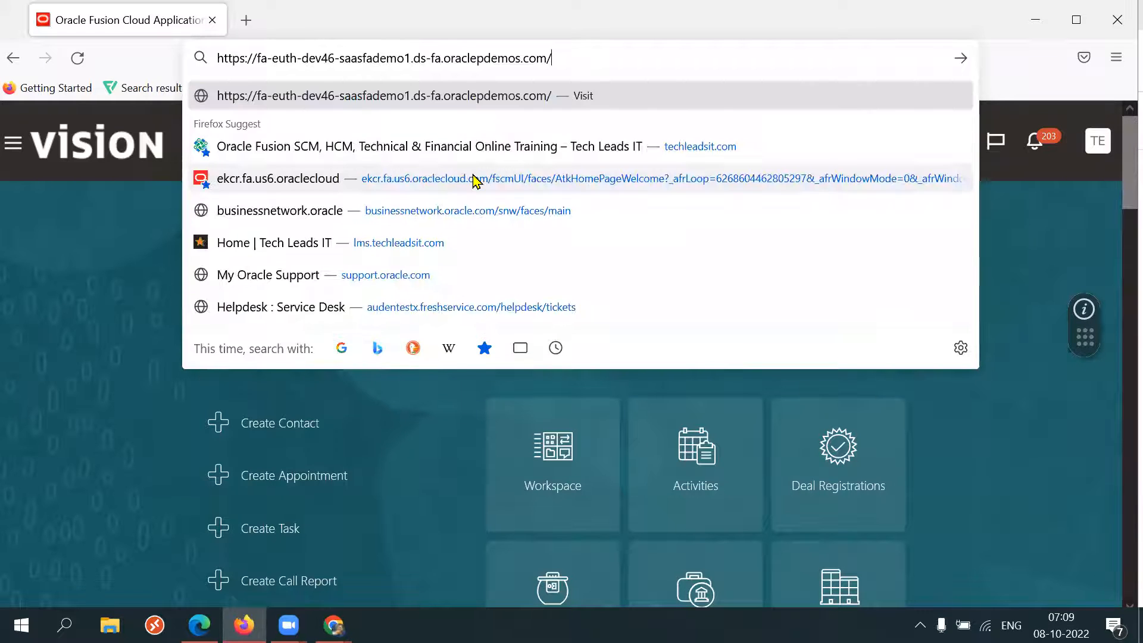
{"action": "key", "text": "Return"}
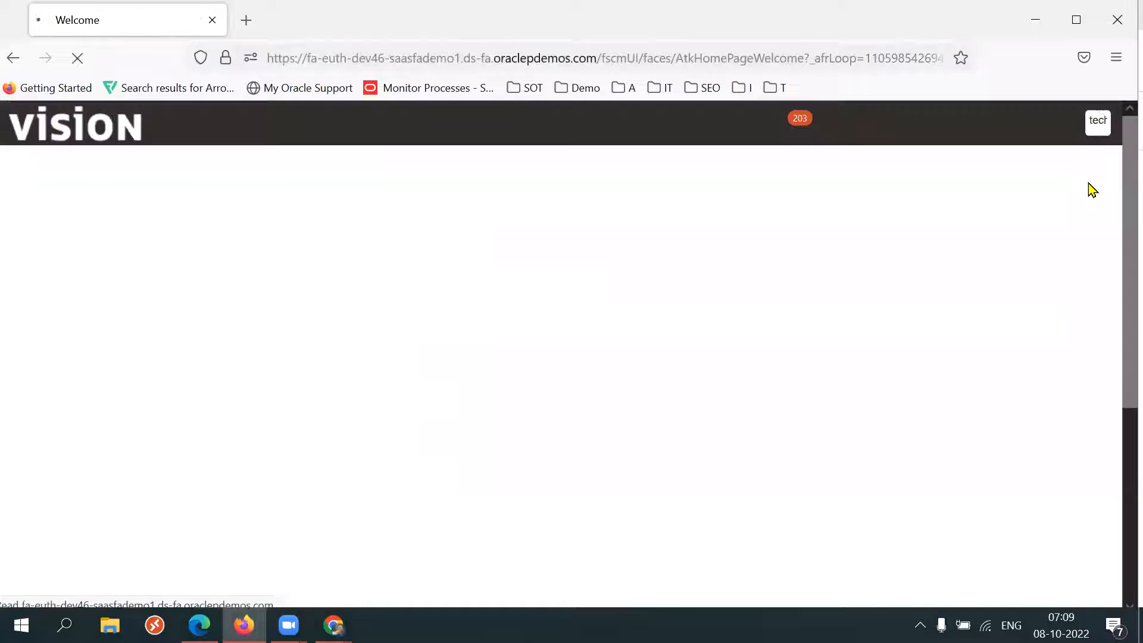
Sign out of the current dev46 session from the settings and actions menu.
{"action": "left_click", "coordinate": [1100, 124]}
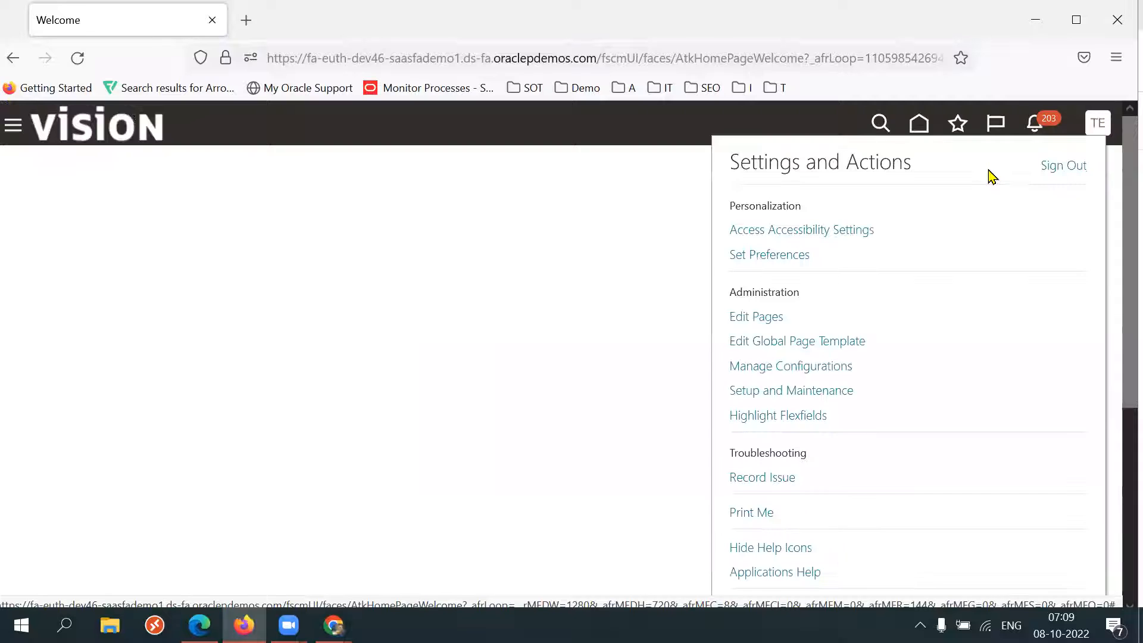
{"action": "left_click", "coordinate": [1057, 170]}
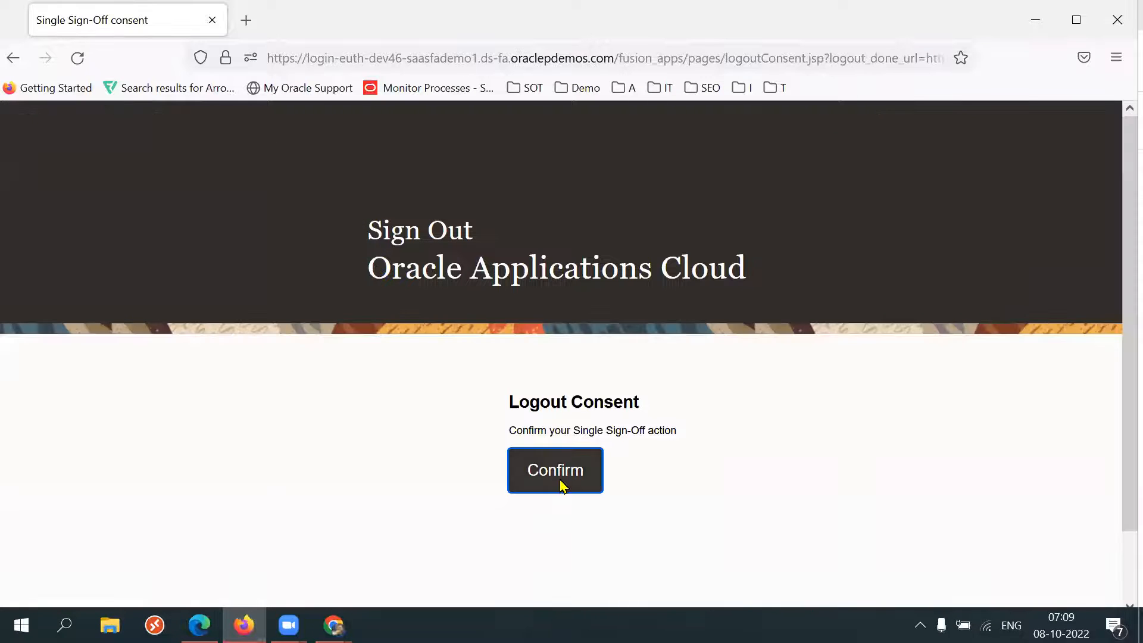
{"action": "left_click", "coordinate": [562, 485]}
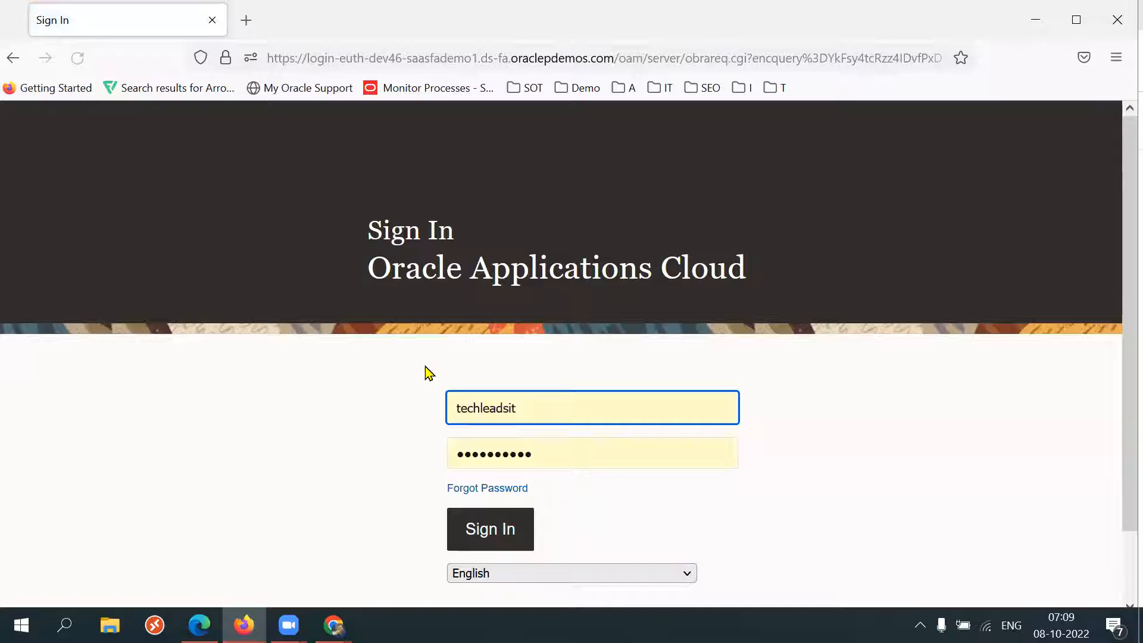
Try to sign in with the demo user's saved login.
{"action": "key", "text": "ctrl+a"}
{"action": "type", "text": "cs"}
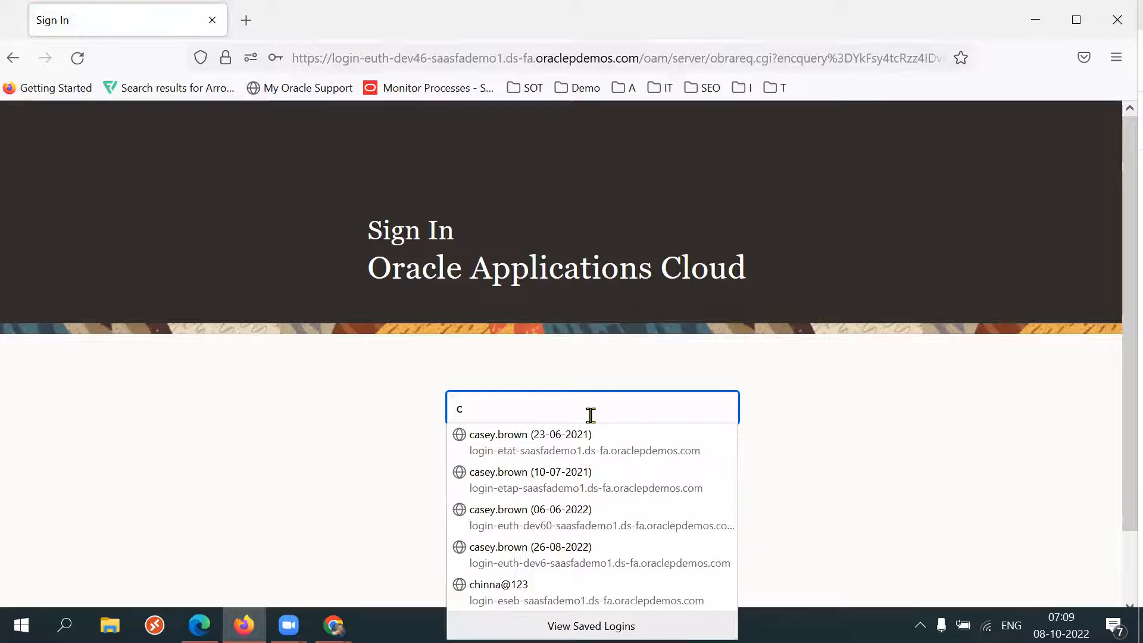
{"action": "left_click", "coordinate": [583, 436]}
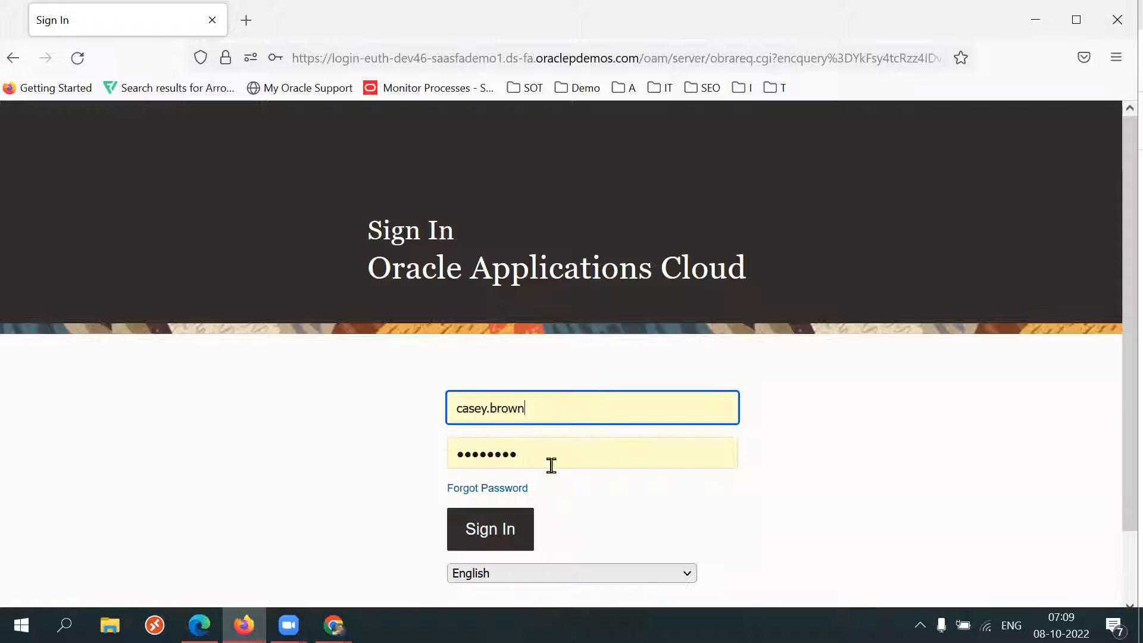
{"action": "left_click", "coordinate": [498, 529]}
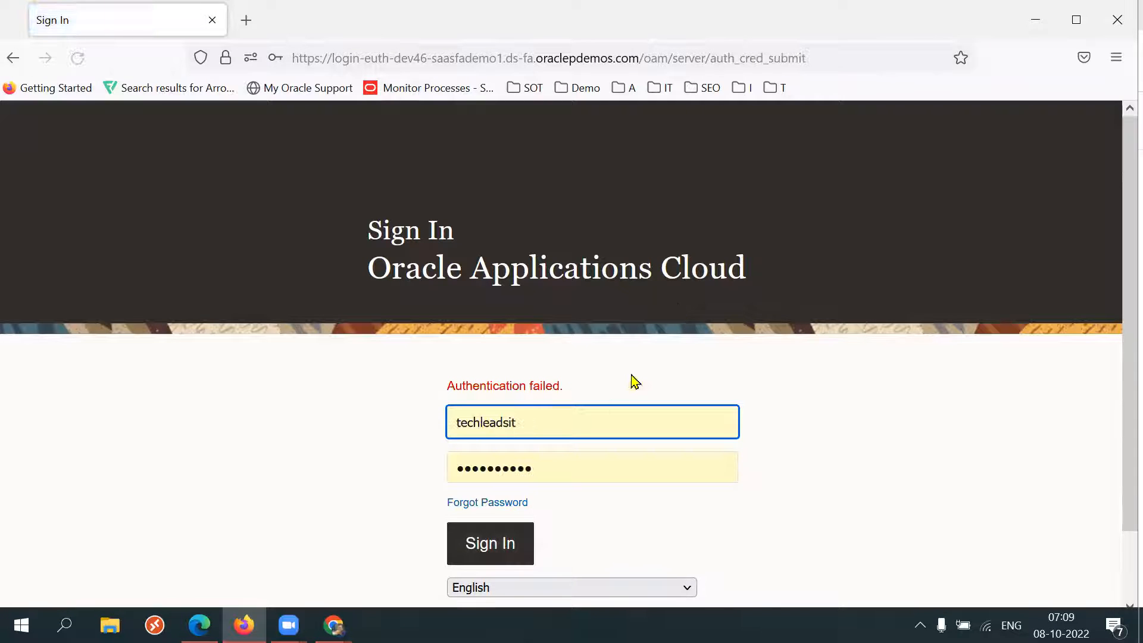
Pick the demo user's other saved username, enter the account password, sign in and save the login.
{"action": "double_click", "coordinate": [574, 422]}
{"action": "type", "text": "c"}
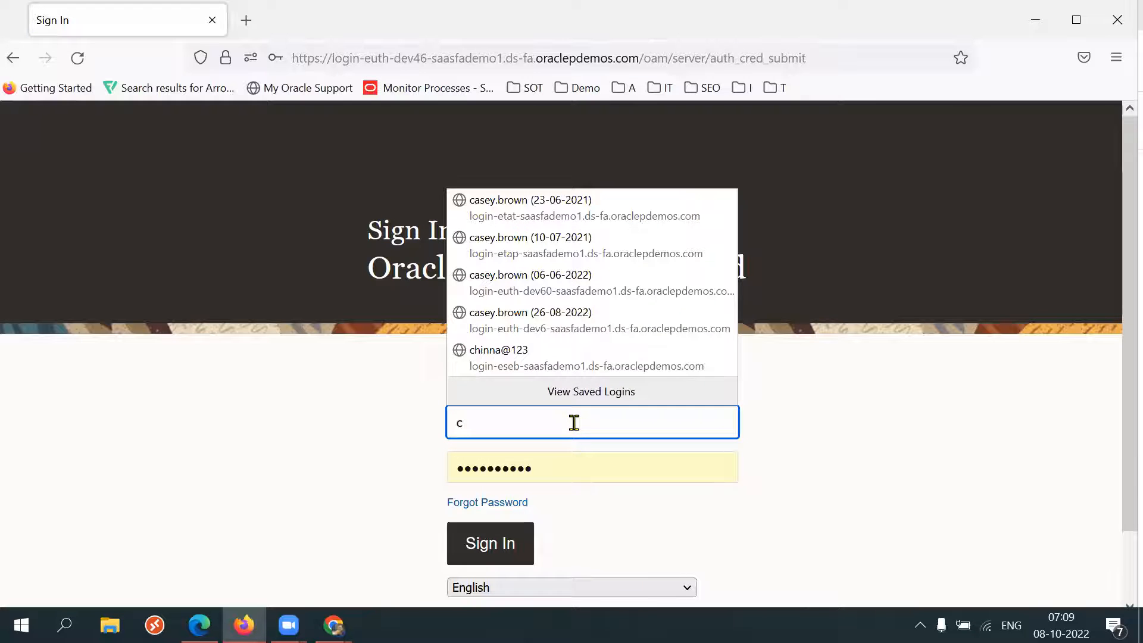
{"action": "left_click", "coordinate": [552, 328]}
{"action": "type", "text": "p"}
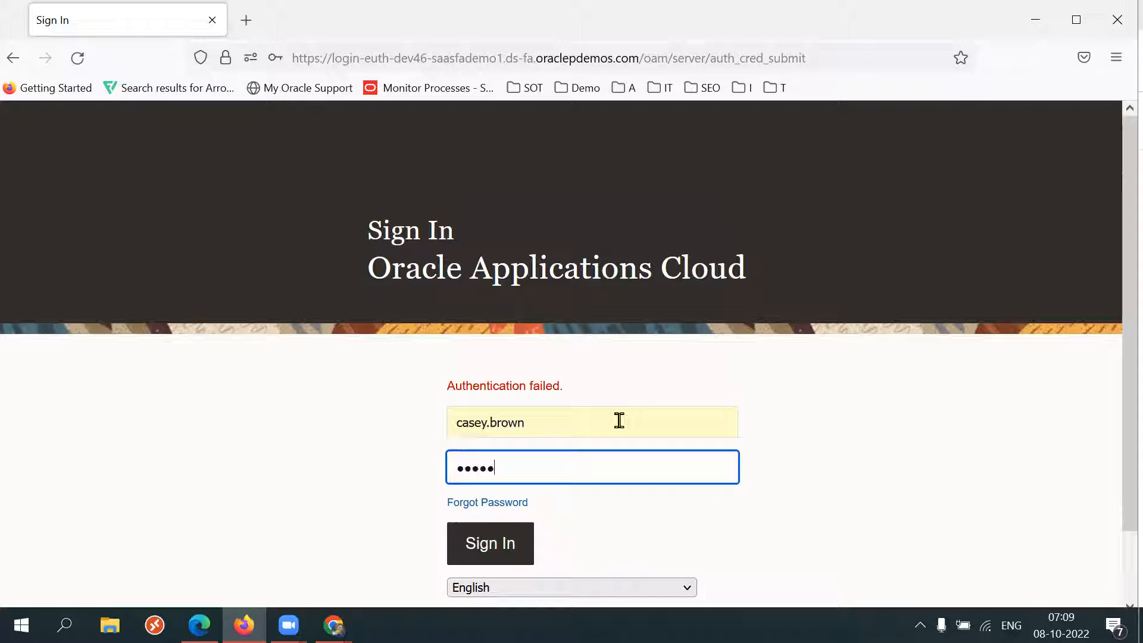
{"action": "type", "text": "**"}
{"action": "key", "text": "Return"}
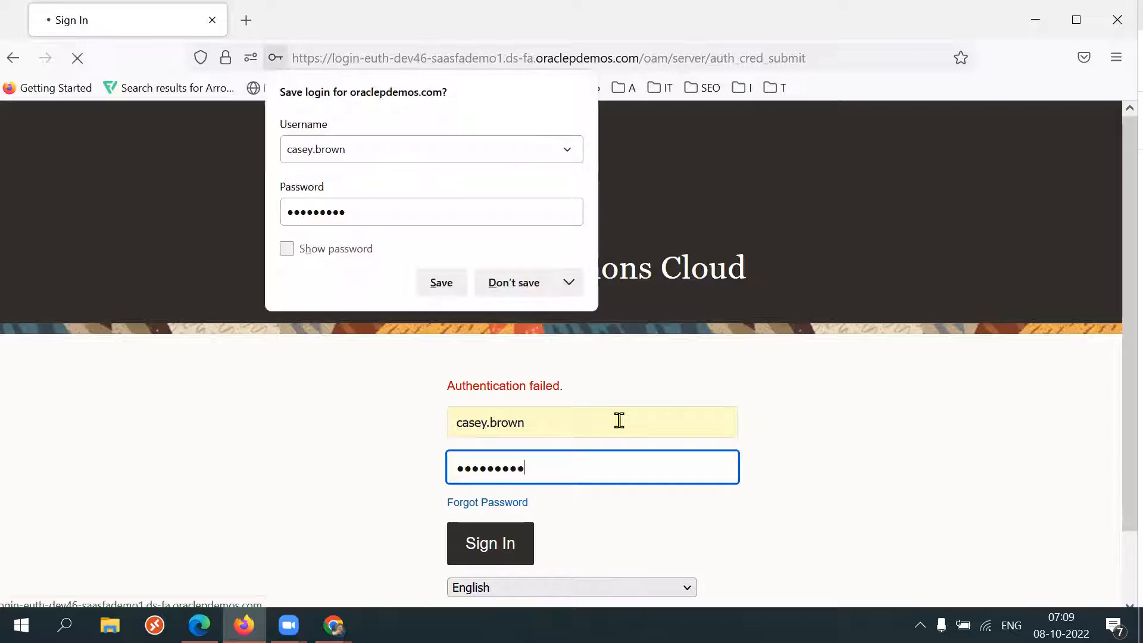
{"action": "left_click", "coordinate": [444, 283]}
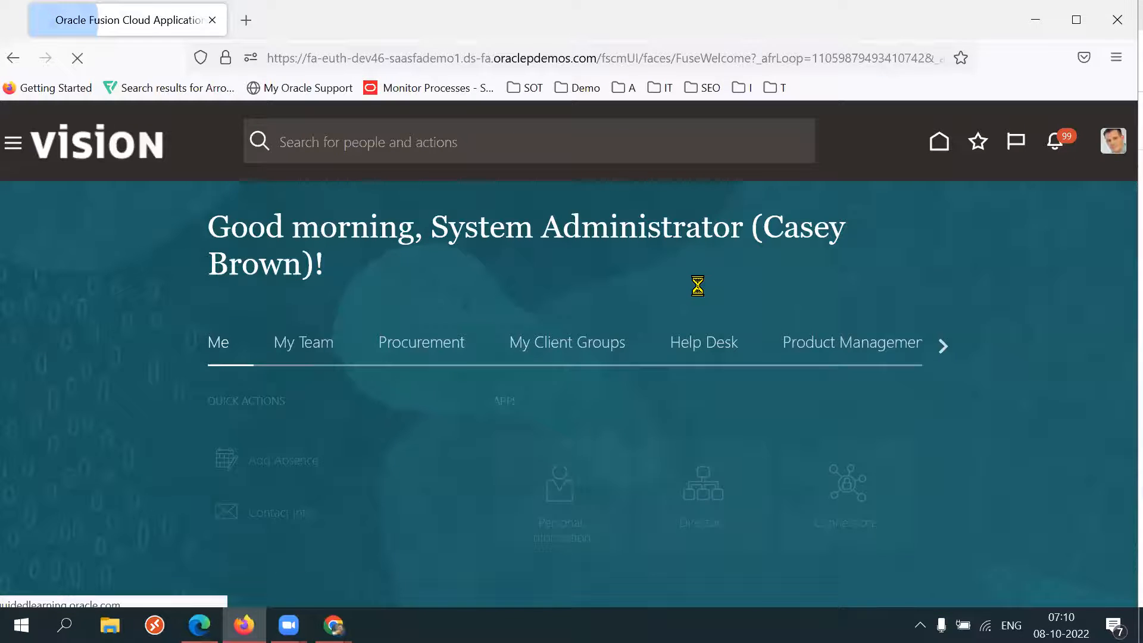
Open the Procurement group on the home page and page forward through the other group tabs.
{"action": "left_click", "coordinate": [398, 356]}
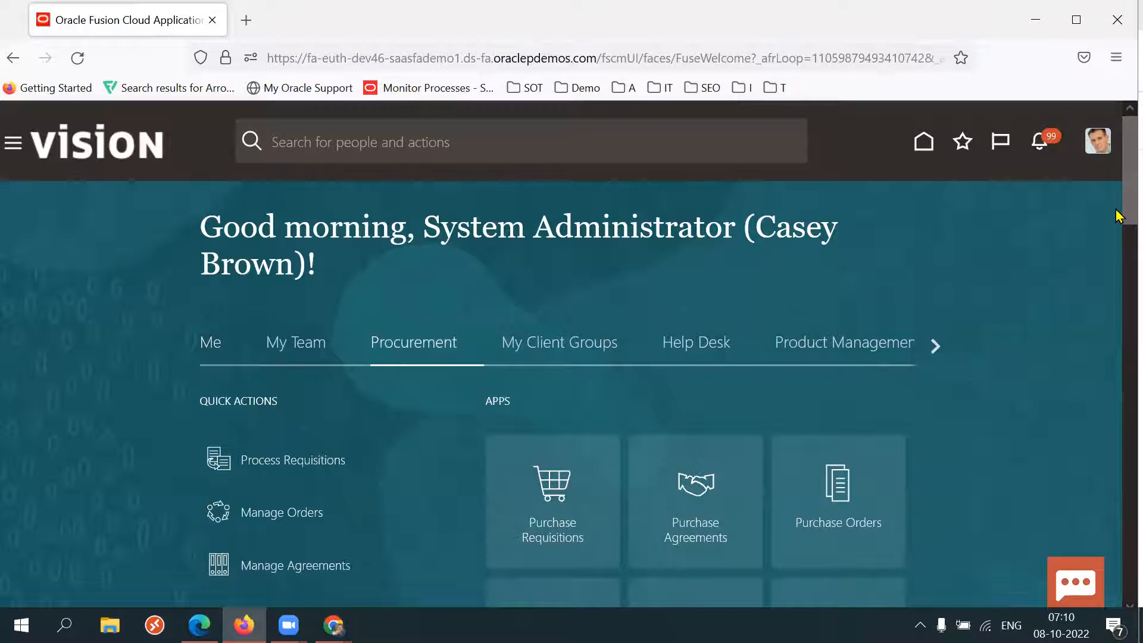
{"action": "scroll", "coordinate": [1118, 236], "scroll_direction": "down", "scroll_amount": 3}
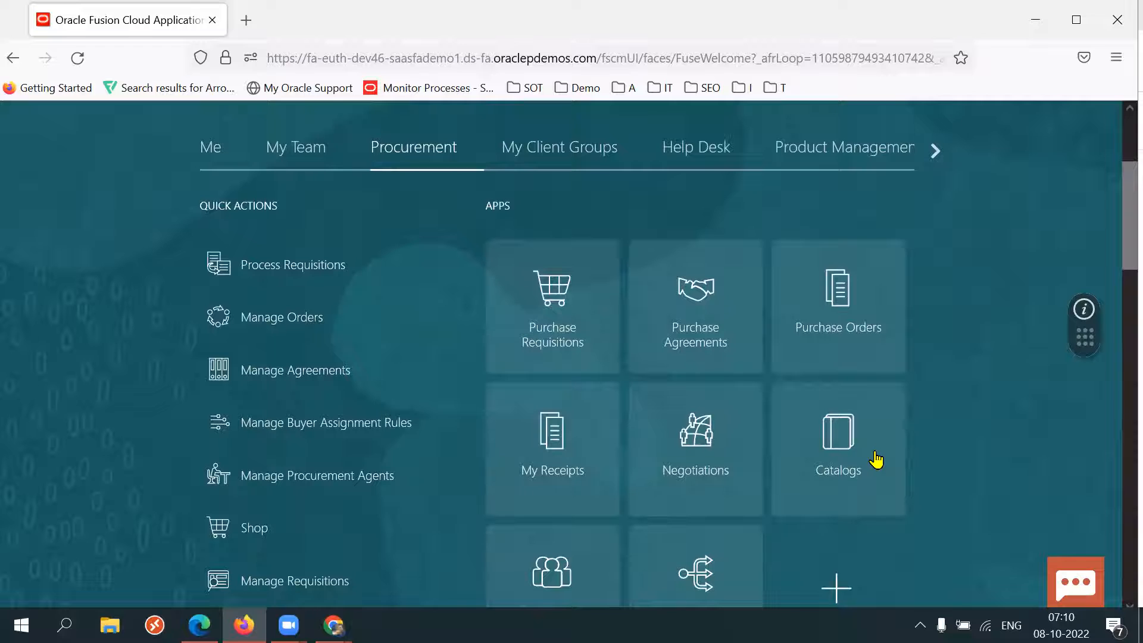
{"action": "left_click", "coordinate": [937, 158]}
{"action": "left_click", "coordinate": [936, 153]}
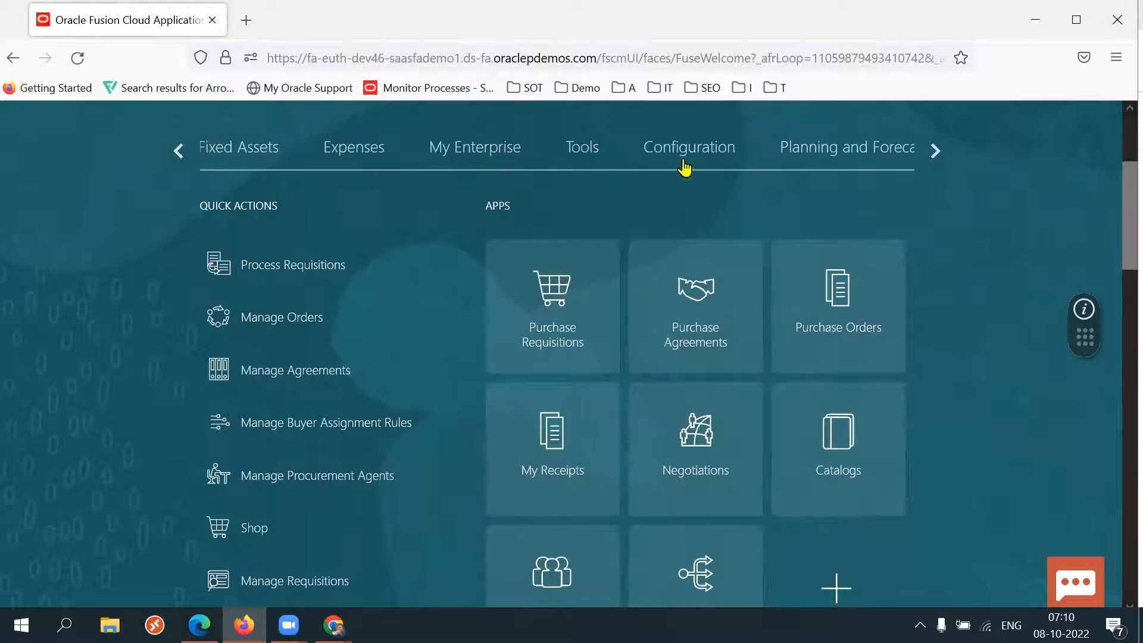
Open the Security Console from the Tools group on the home page.
{"action": "left_click", "coordinate": [600, 157]}
{"action": "scroll", "coordinate": [1118, 249], "scroll_direction": "down", "scroll_amount": 3}
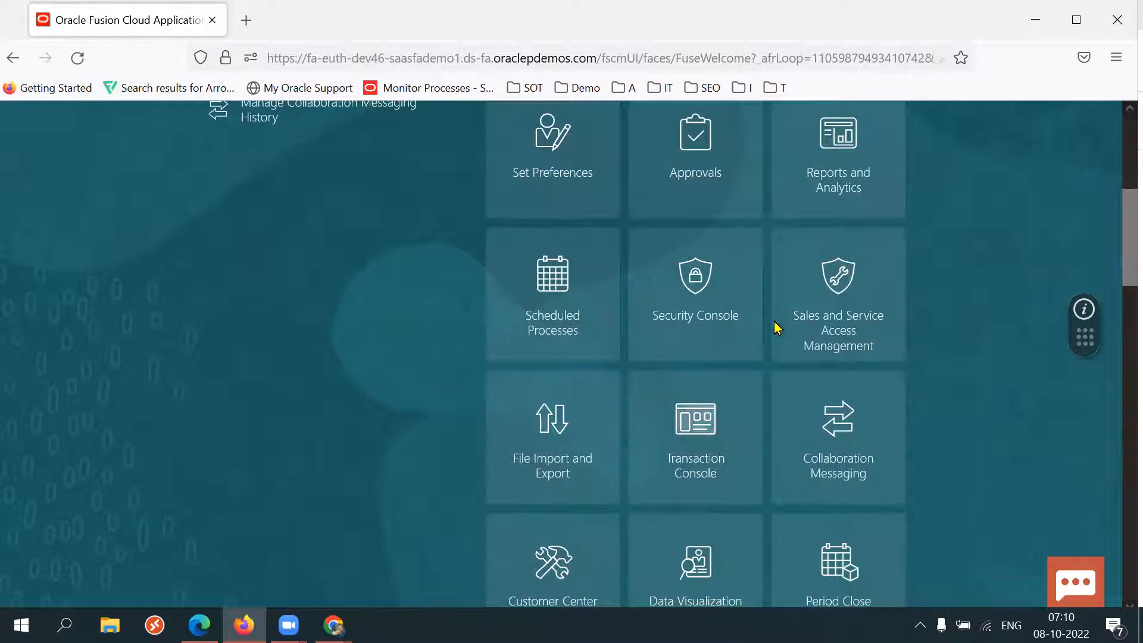
{"action": "left_click", "coordinate": [714, 321]}
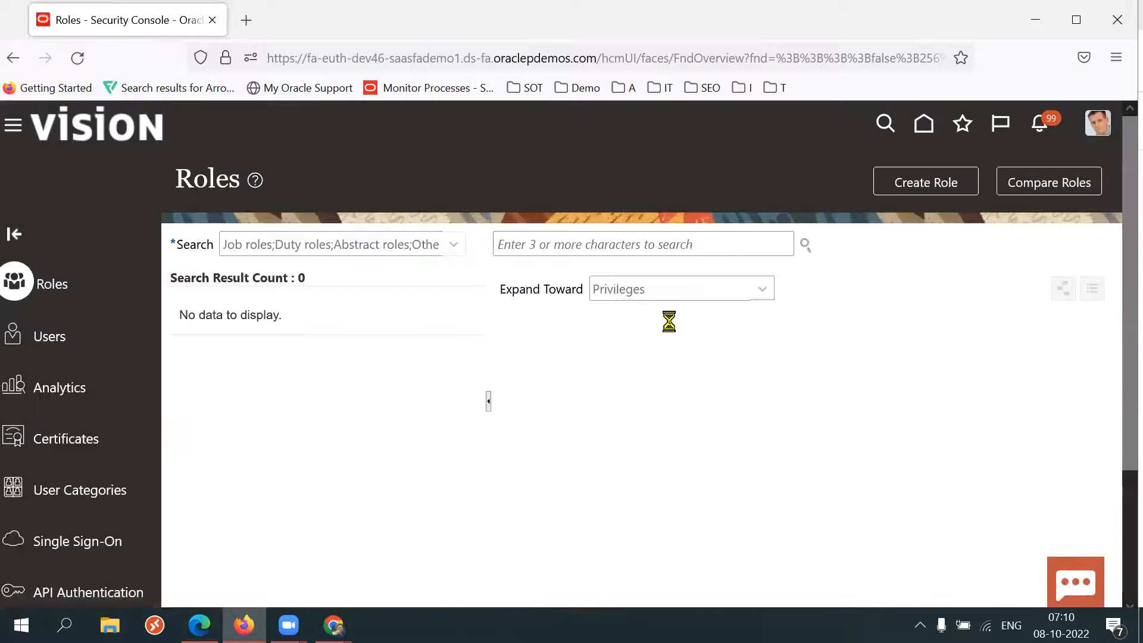
Search user accounts for the demo user's username and open that user's account details.
{"action": "type", "text": "casey"}
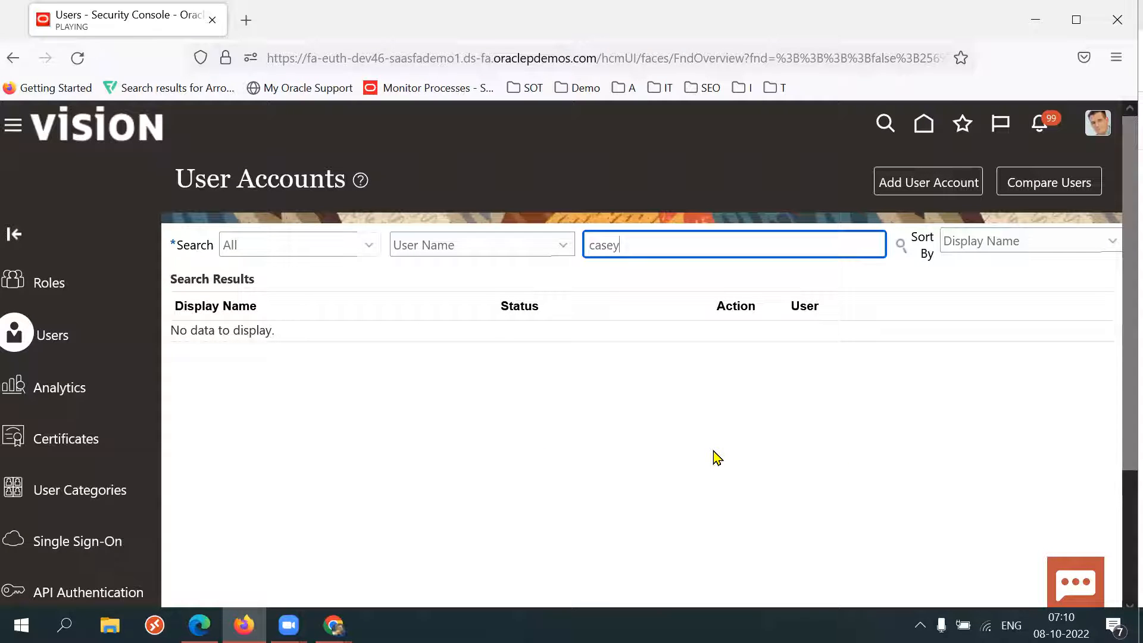
{"action": "type", "text": ".brown"}
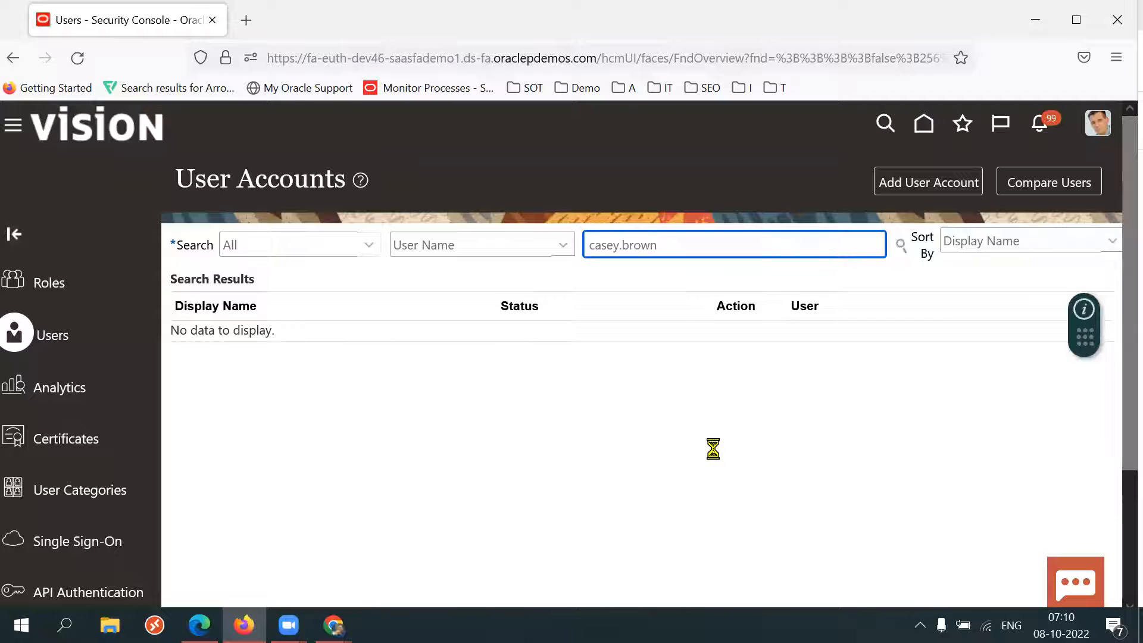
{"action": "left_click", "coordinate": [222, 357]}
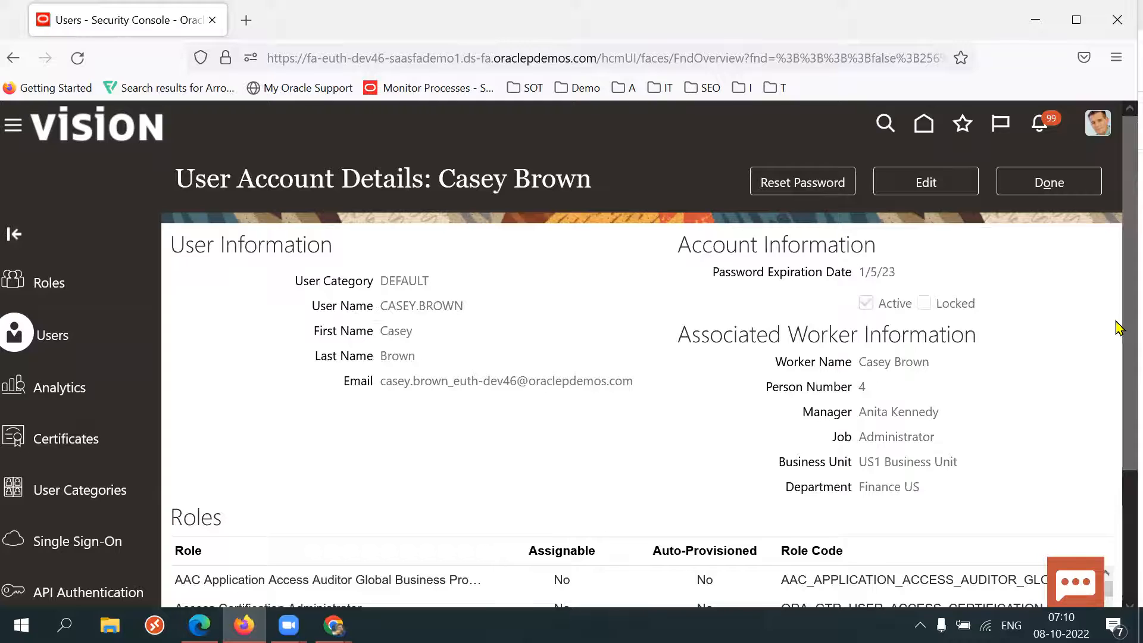
Review the user's assigned roles, highlighting the Procurement Catalog Administrator role.
{"action": "scroll", "coordinate": [1117, 447], "scroll_direction": "down", "scroll_amount": 2}
{"action": "scroll", "coordinate": [1118, 447], "scroll_direction": "down", "scroll_amount": 1}
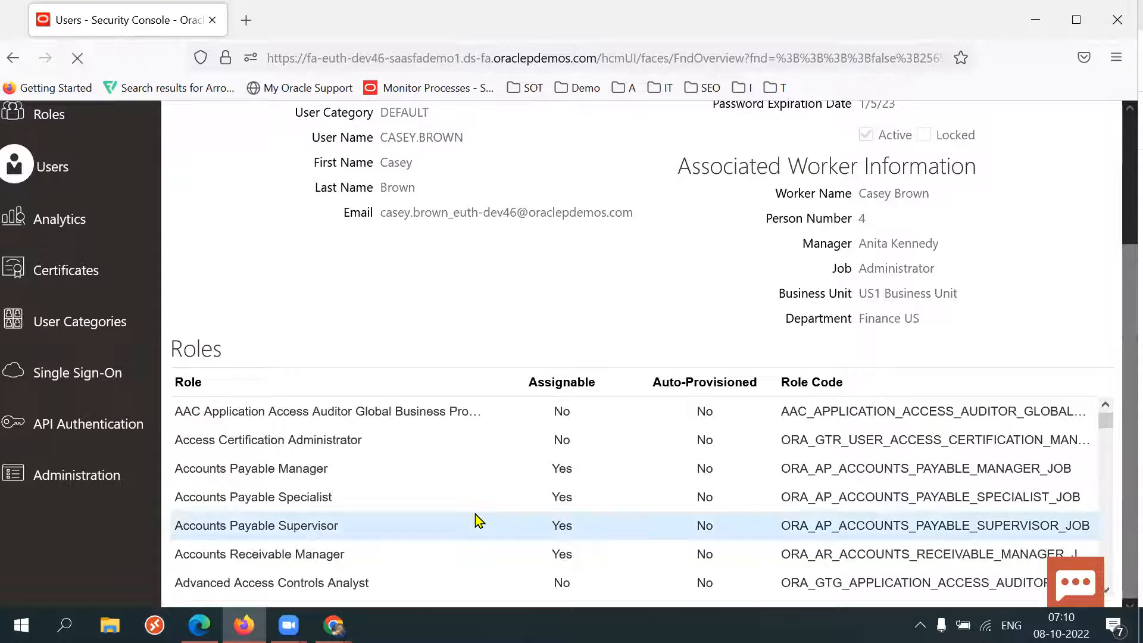
{"action": "scroll", "coordinate": [479, 522], "scroll_direction": "down", "scroll_amount": 5}
{"action": "scroll", "coordinate": [480, 522], "scroll_direction": "down", "scroll_amount": 10}
{"action": "scroll", "coordinate": [475, 513], "scroll_direction": "down", "scroll_amount": 8}
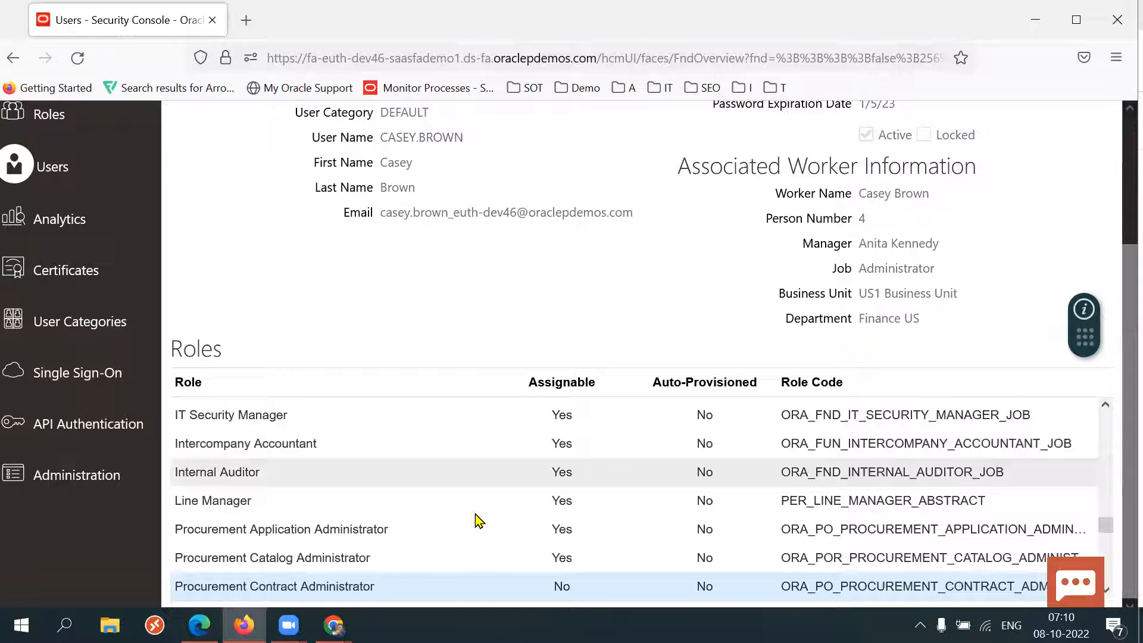
{"action": "scroll", "coordinate": [479, 522], "scroll_direction": "down", "scroll_amount": 2}
{"action": "triple_click", "coordinate": [347, 474]}
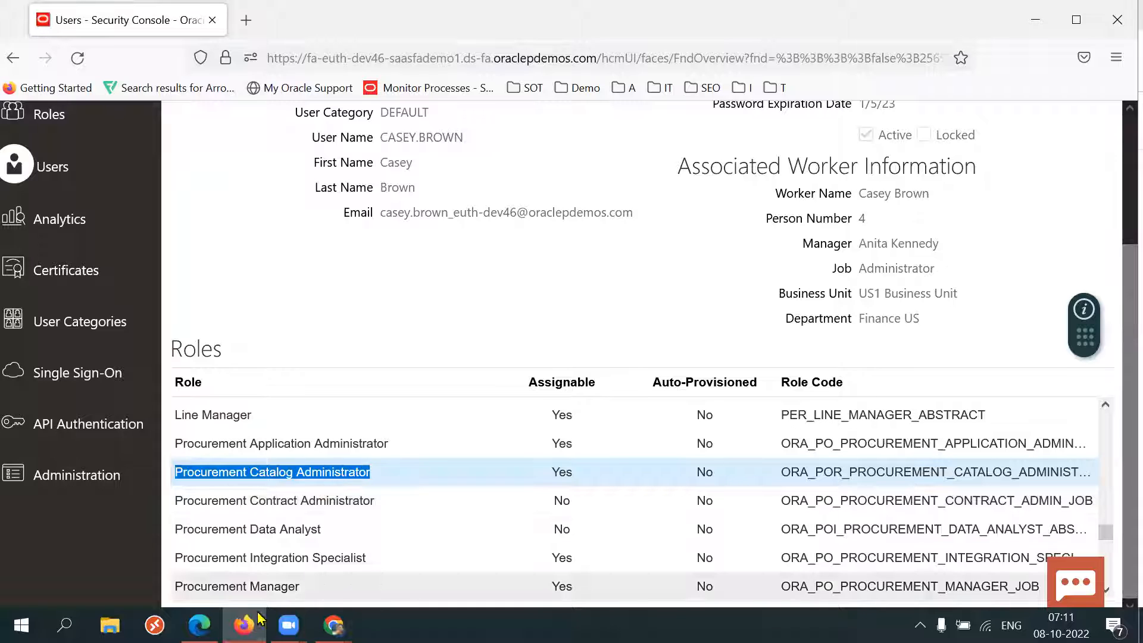
Switch to the shop page in the other browser and examine its Request Forms and Information and Tips sections.
{"action": "left_click", "coordinate": [199, 625]}
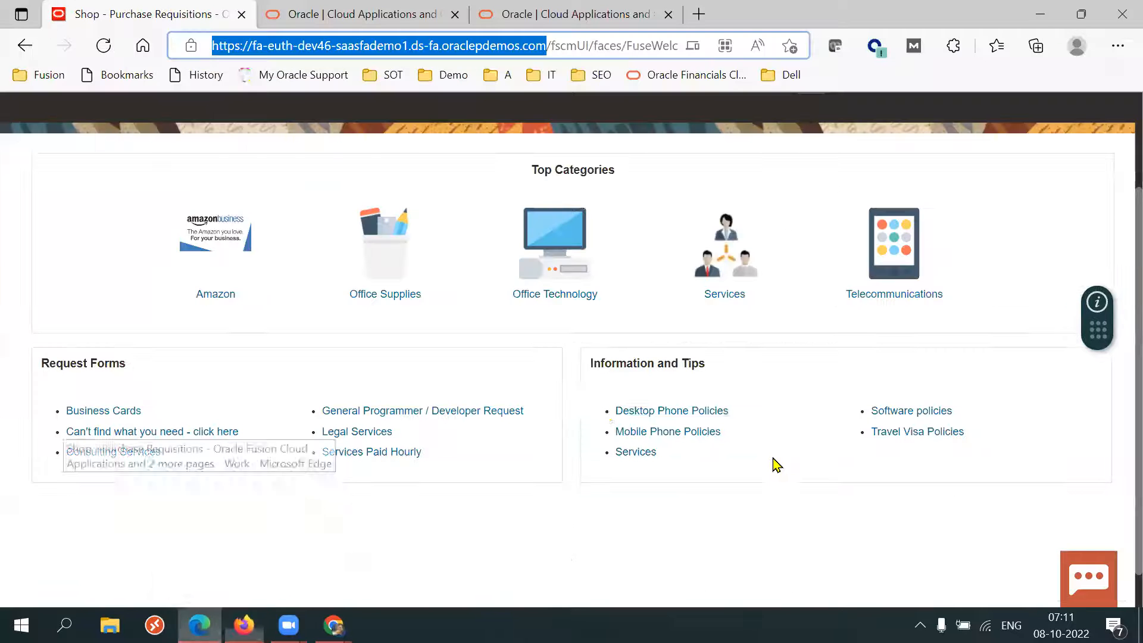
{"action": "left_click", "coordinate": [520, 544]}
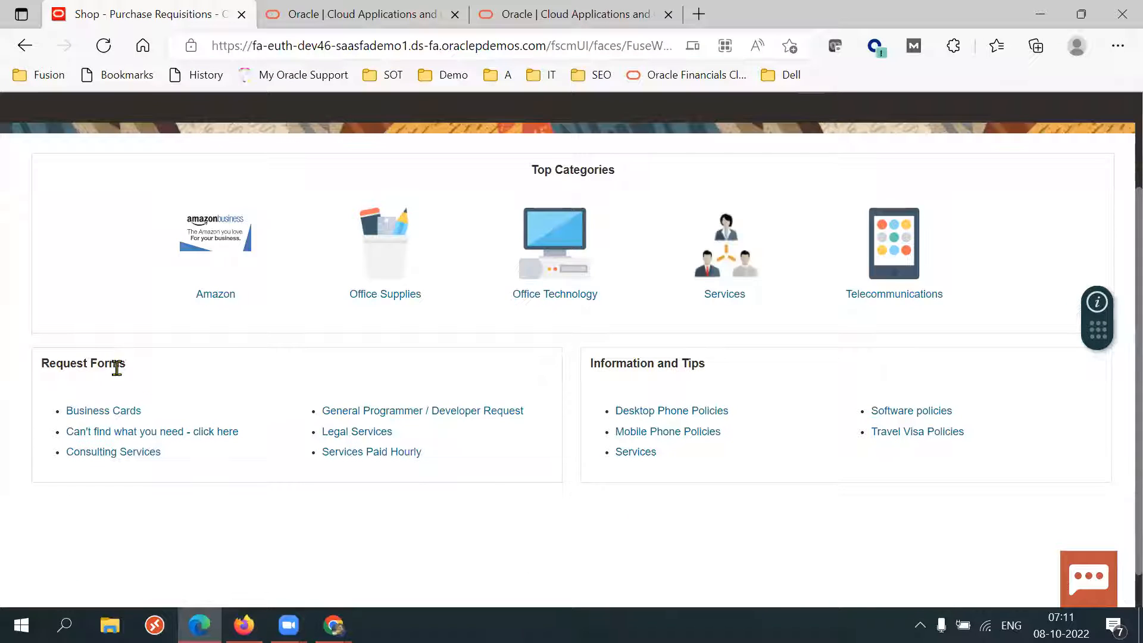
{"action": "triple_click", "coordinate": [90, 366]}
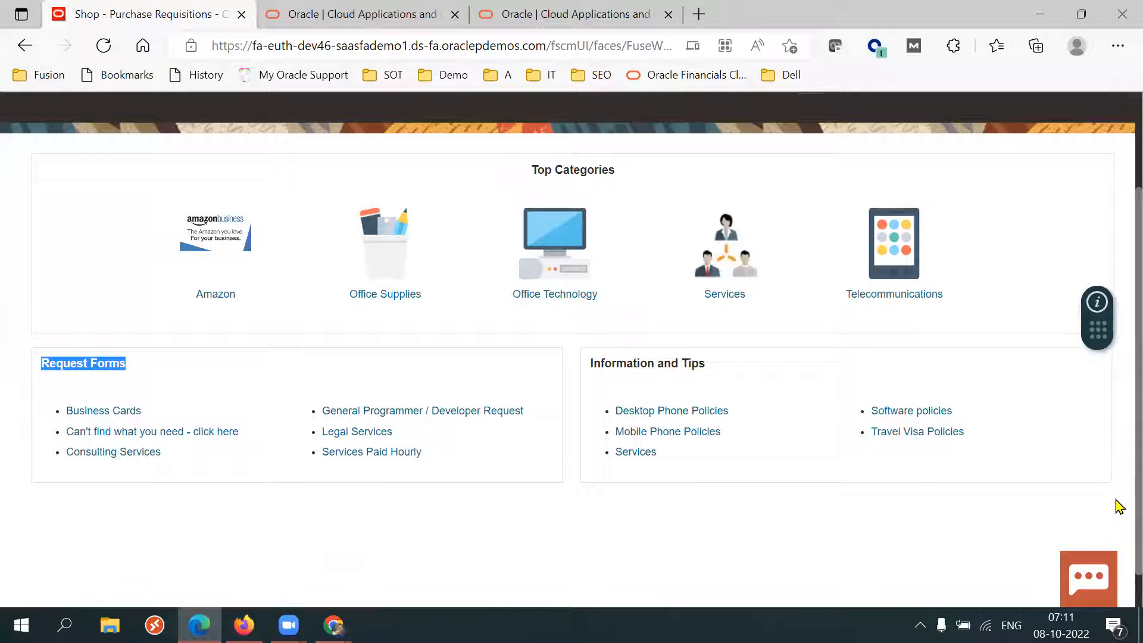
{"action": "scroll", "coordinate": [1118, 521], "scroll_direction": "down", "scroll_amount": 1}
{"action": "scroll", "coordinate": [1118, 500], "scroll_direction": "up", "scroll_amount": 2}
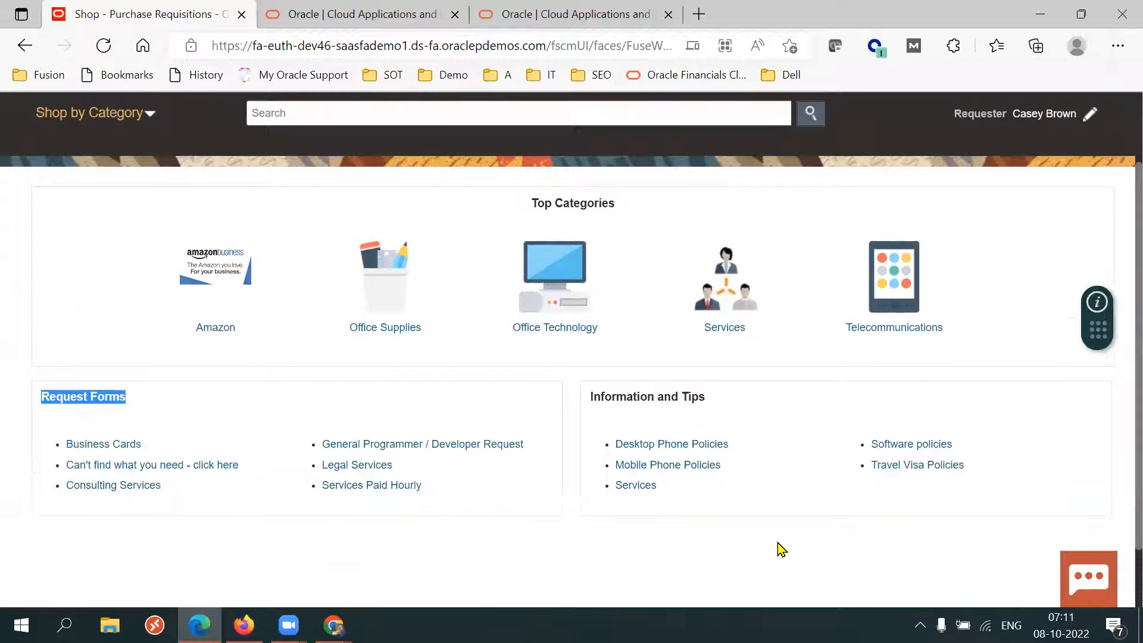
Return to the Security Console browser and go back to the home page.
{"action": "key", "text": "alt+Tab"}
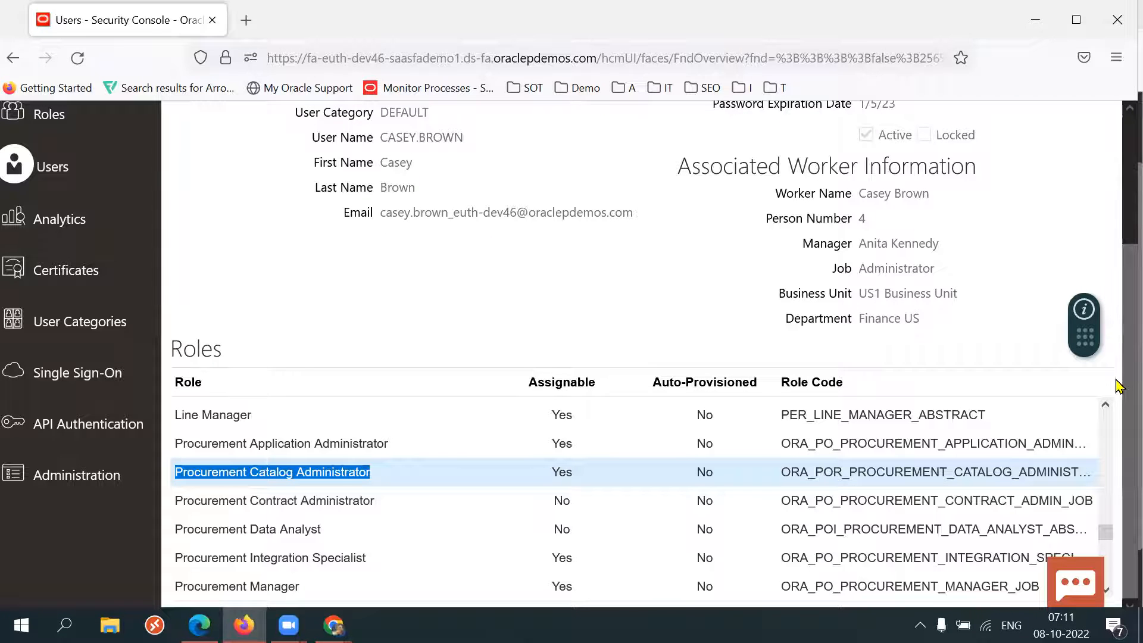
{"action": "left_click_drag", "start_coordinate": [1116, 381], "coordinate": [1119, 238]}
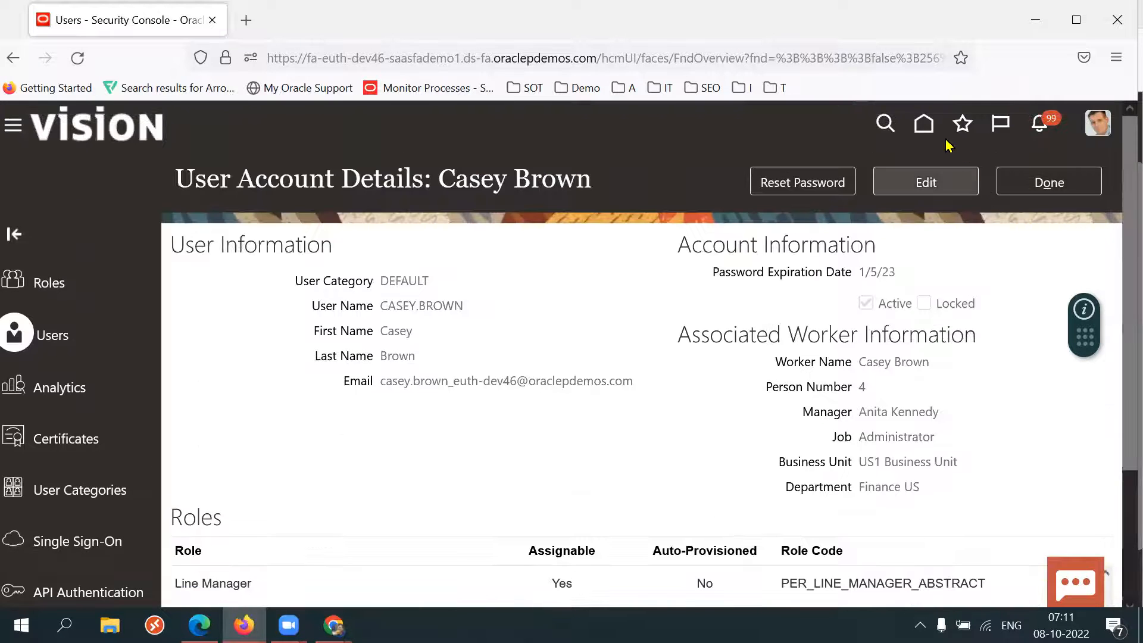
{"action": "left_click", "coordinate": [924, 123]}
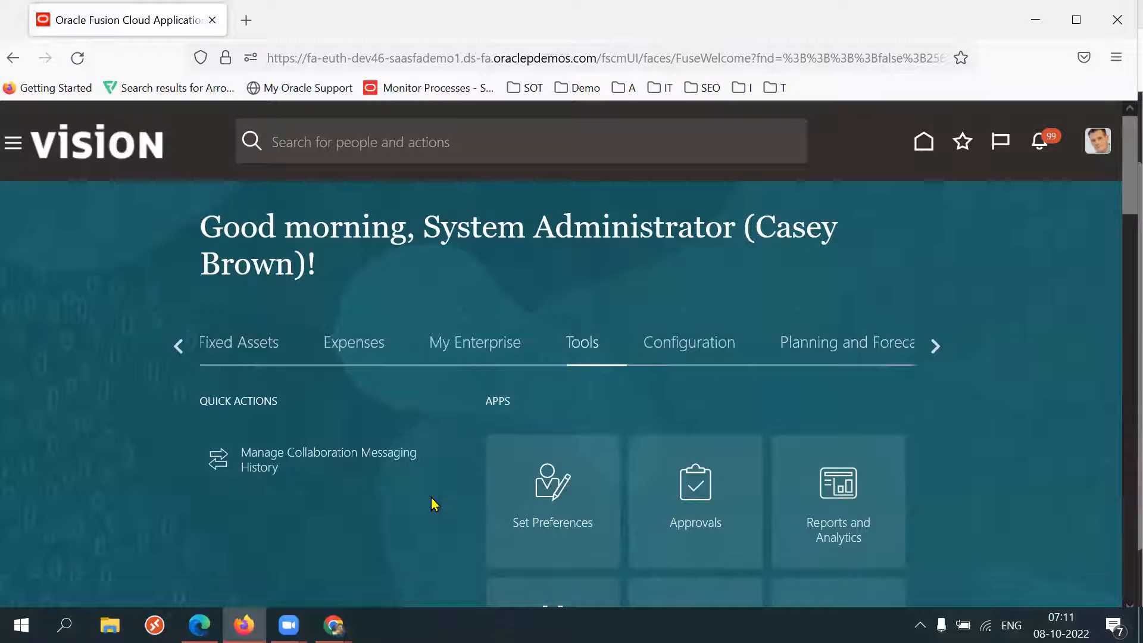
Check the Information Catalogs - Information and Tips row in the SCM Setups Sheet spreadsheet.
{"action": "mouse_move", "coordinate": [334, 626]}
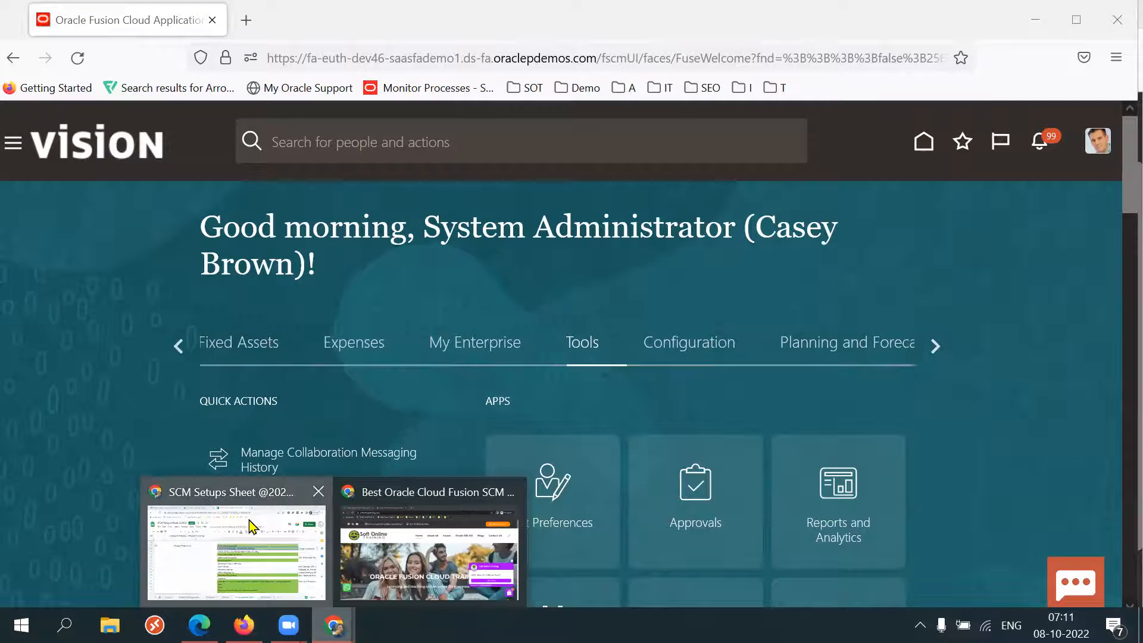
{"action": "left_click", "coordinate": [292, 481]}
{"action": "left_click", "coordinate": [419, 283]}
{"action": "double_click", "coordinate": [508, 273]}
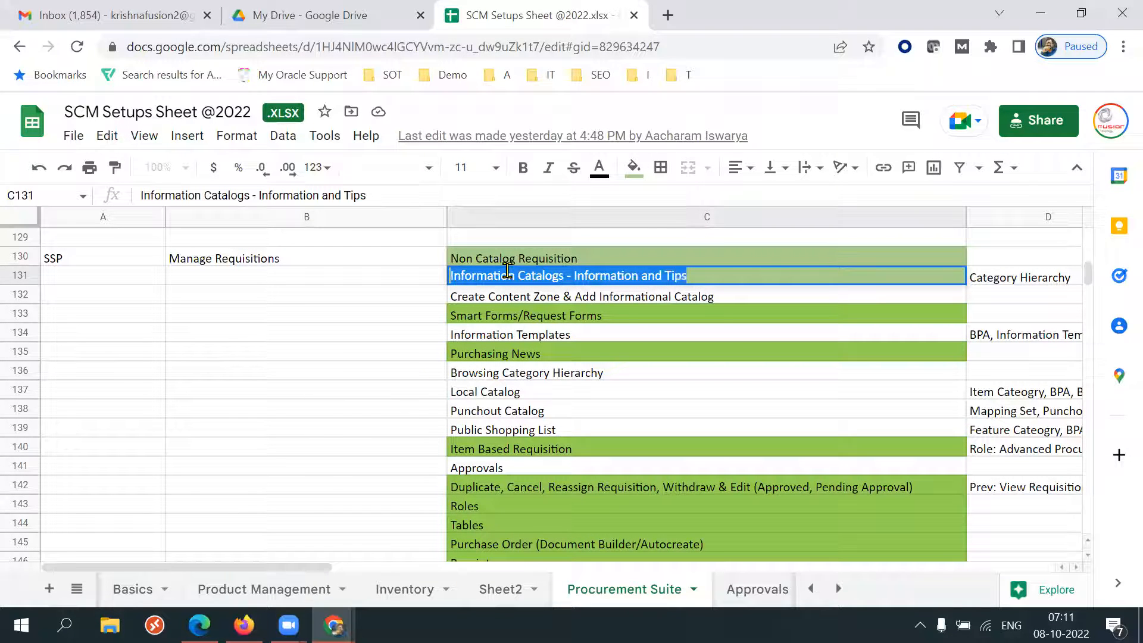
Back in the home page, page back through the group tabs and open the Procurement group.
{"action": "left_click", "coordinate": [244, 625]}
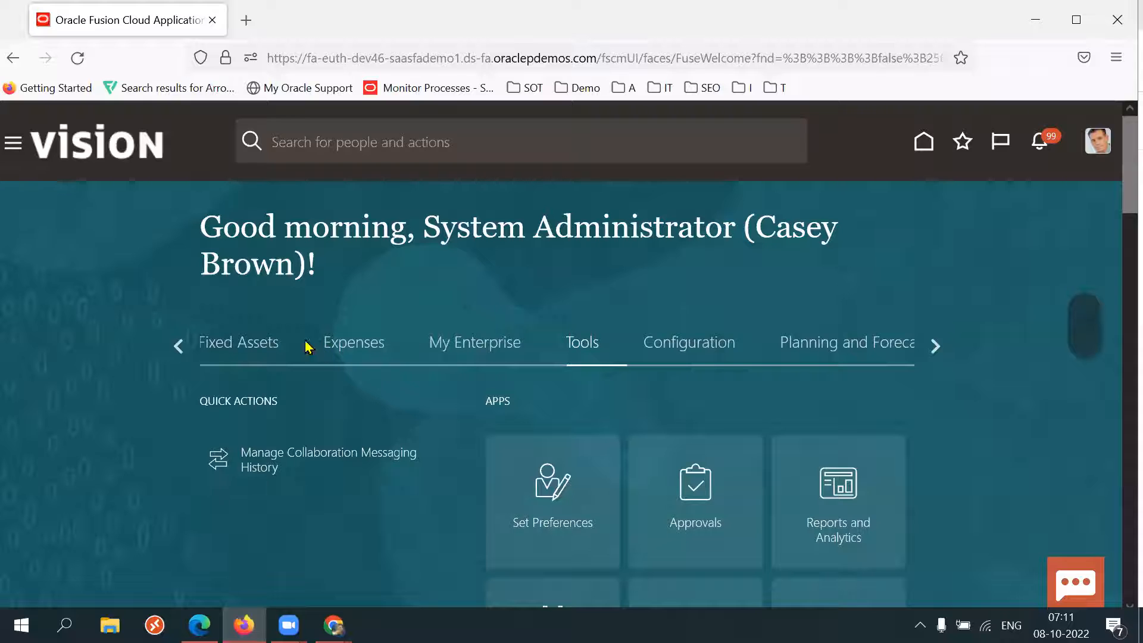
{"action": "left_click", "coordinate": [179, 346]}
{"action": "left_click", "coordinate": [179, 347]}
{"action": "left_click", "coordinate": [179, 347]}
{"action": "left_click", "coordinate": [179, 346]}
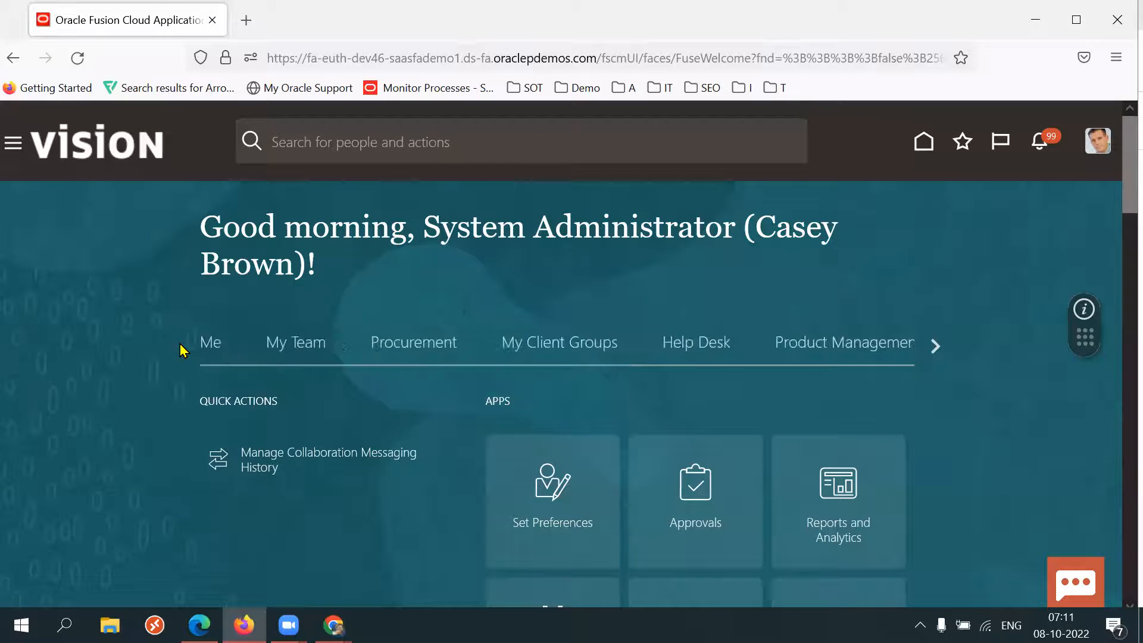
{"action": "left_click", "coordinate": [447, 344]}
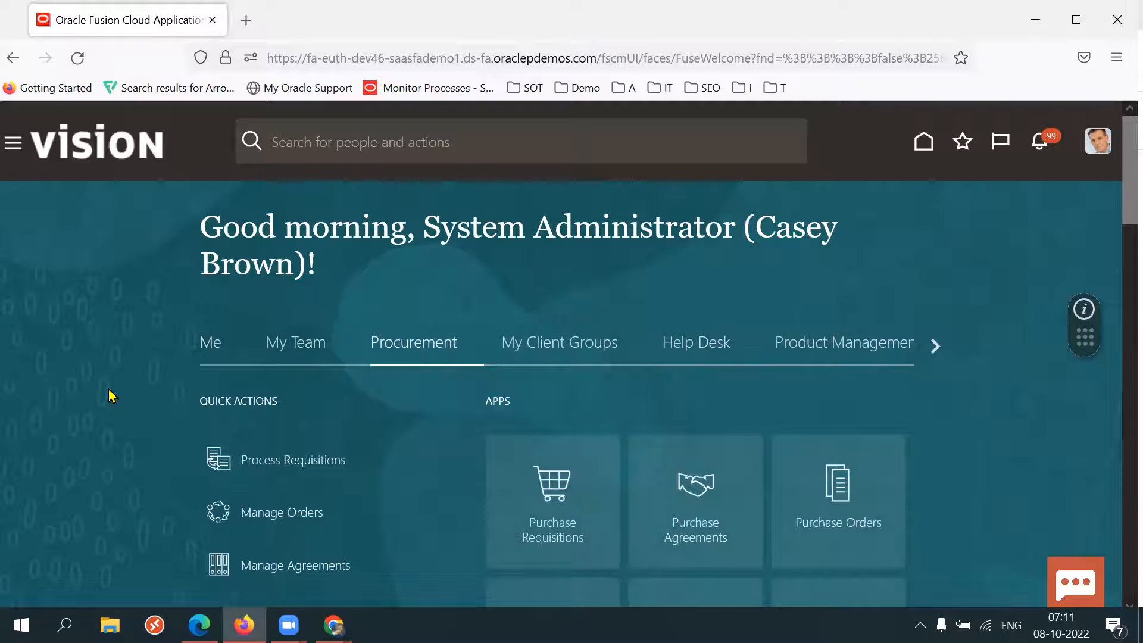
Open the Catalogs app and go to the Manage Catalogs task.
{"action": "scroll", "coordinate": [110, 396], "scroll_direction": "down", "scroll_amount": 3}
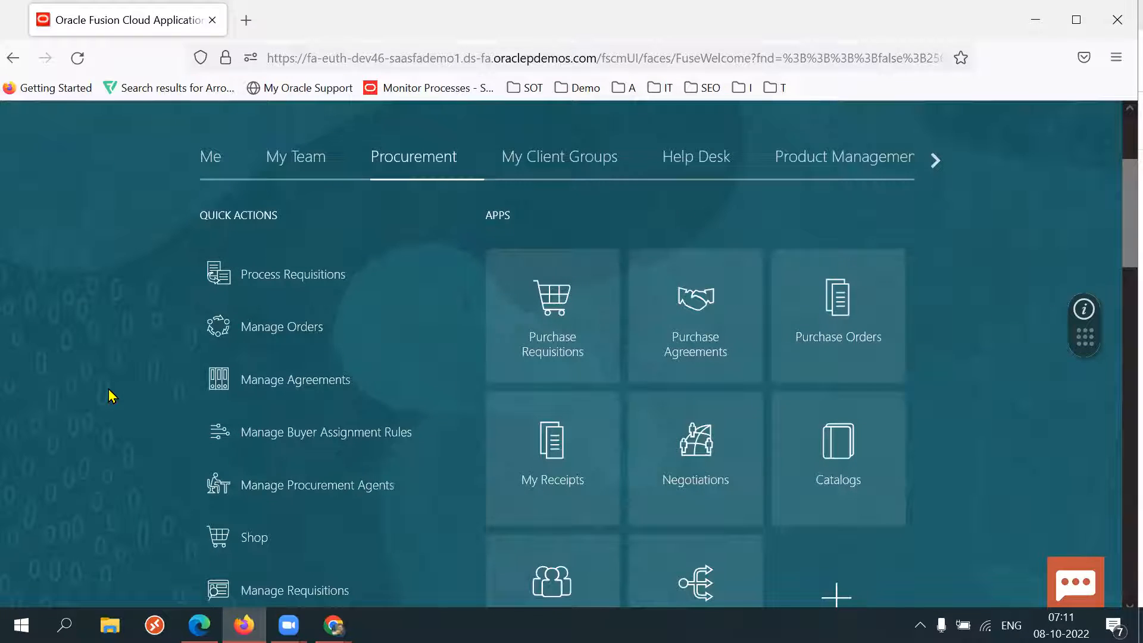
{"action": "scroll", "coordinate": [110, 396], "scroll_direction": "down", "scroll_amount": 2}
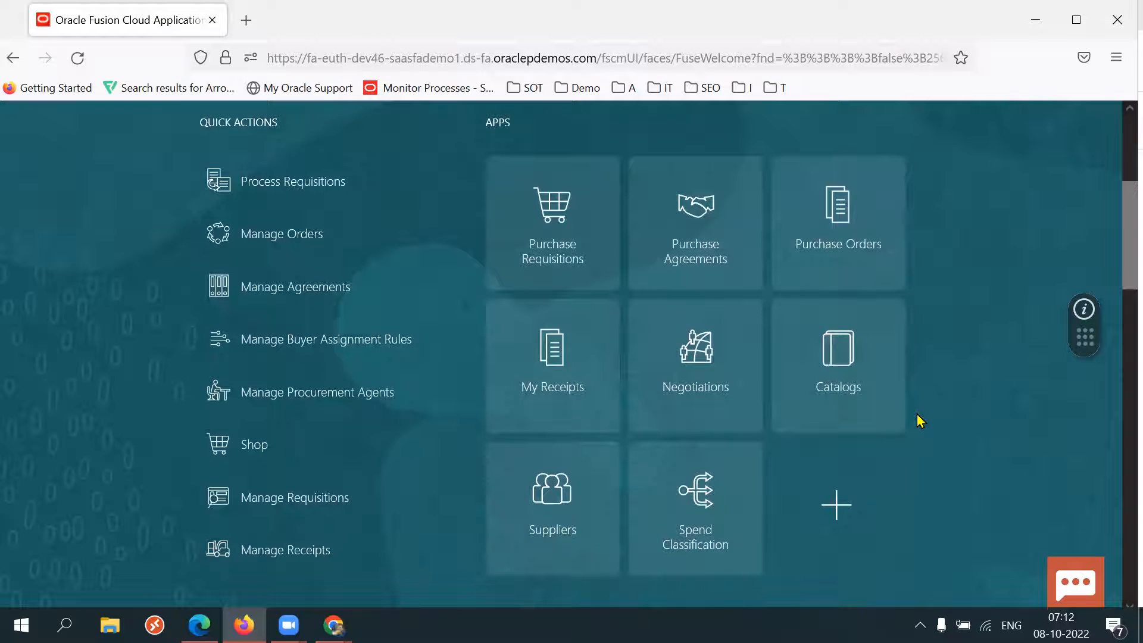
{"action": "left_click", "coordinate": [870, 375]}
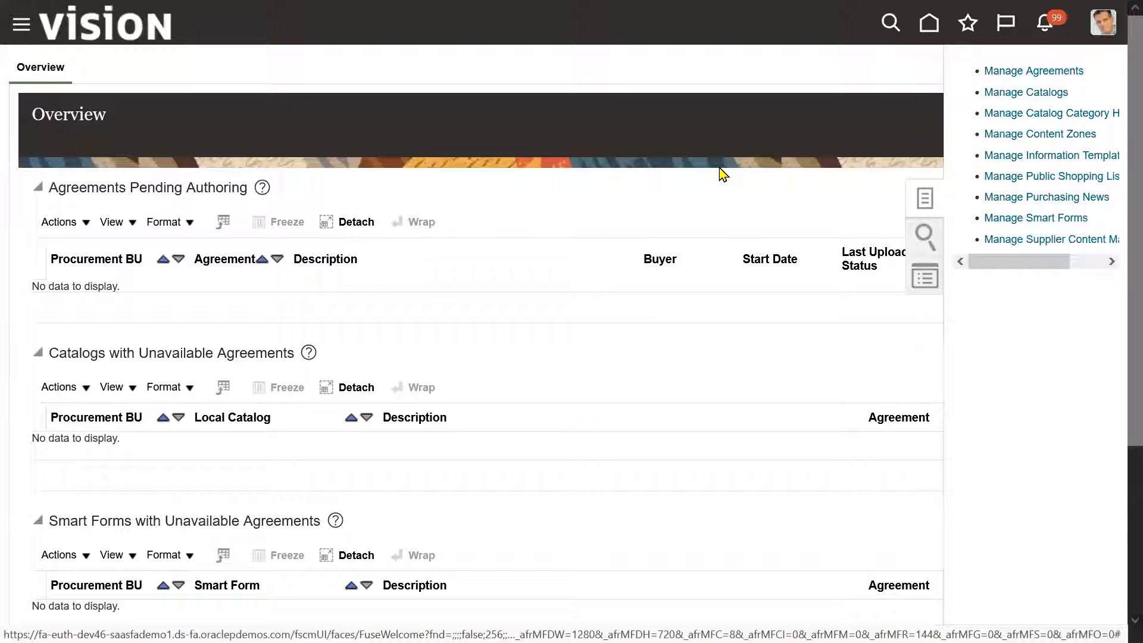
{"action": "left_click", "coordinate": [1046, 94]}
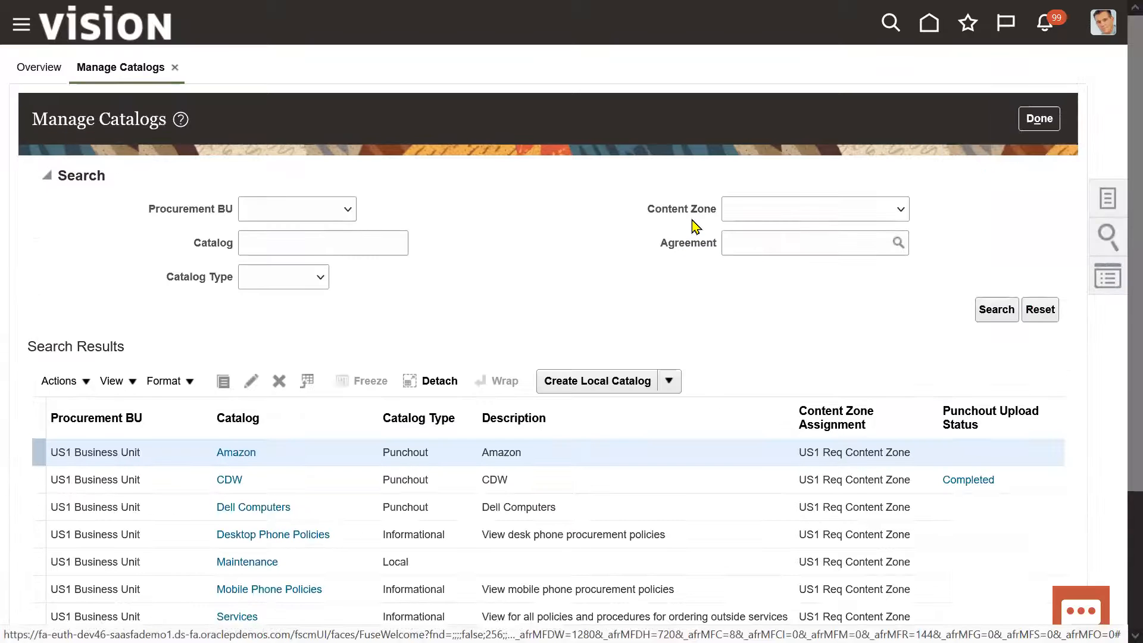
Search catalogs with the catalog type set to Informational.
{"action": "left_click", "coordinate": [314, 287]}
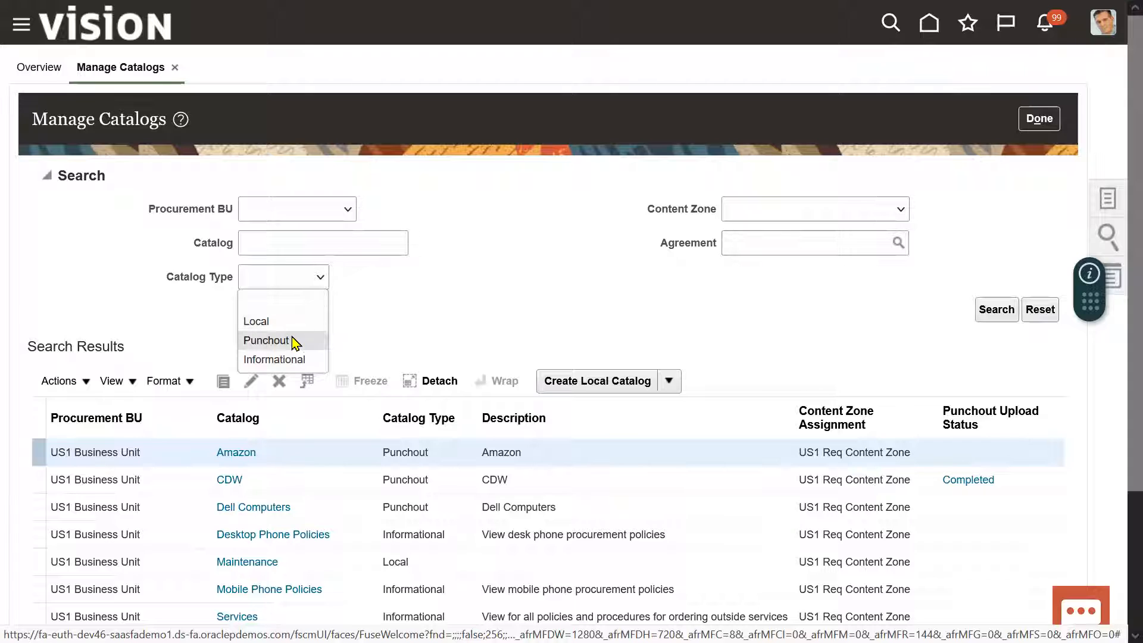
{"action": "left_click", "coordinate": [271, 359]}
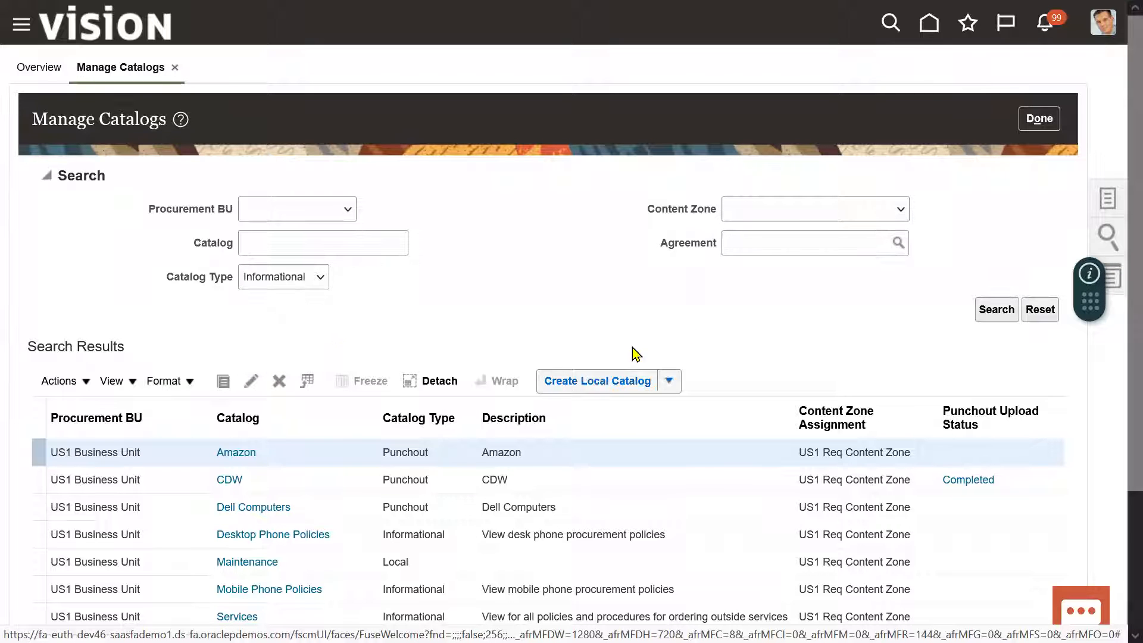
{"action": "left_click", "coordinate": [1011, 314]}
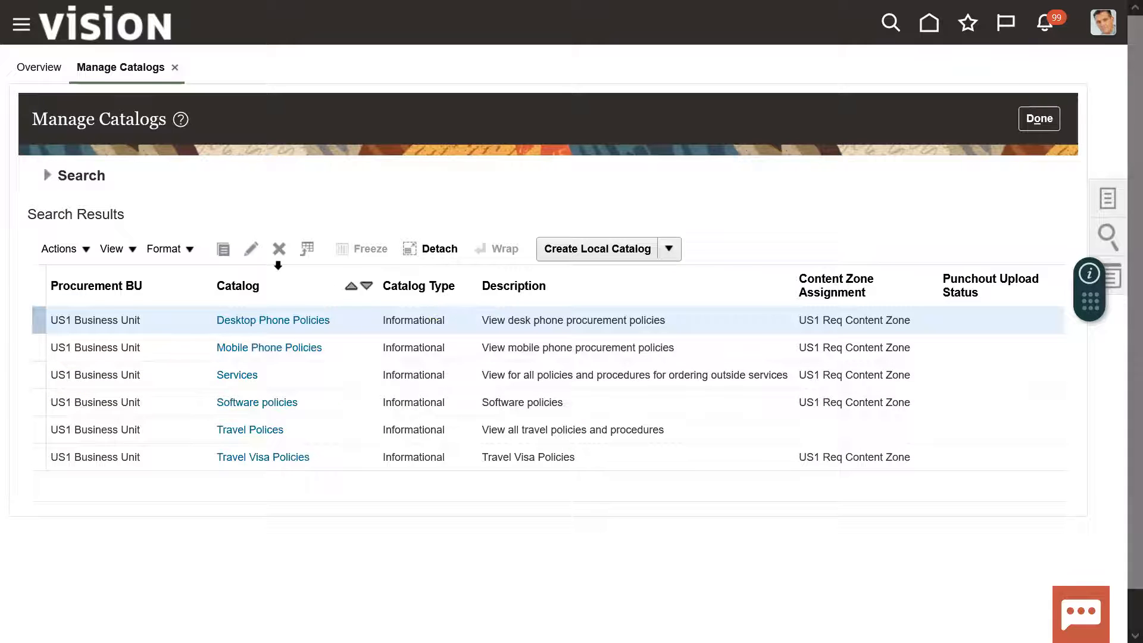
Open the Desktop Phone Policies informational catalog for editing and switch the browser to full screen.
{"action": "left_click", "coordinate": [250, 249]}
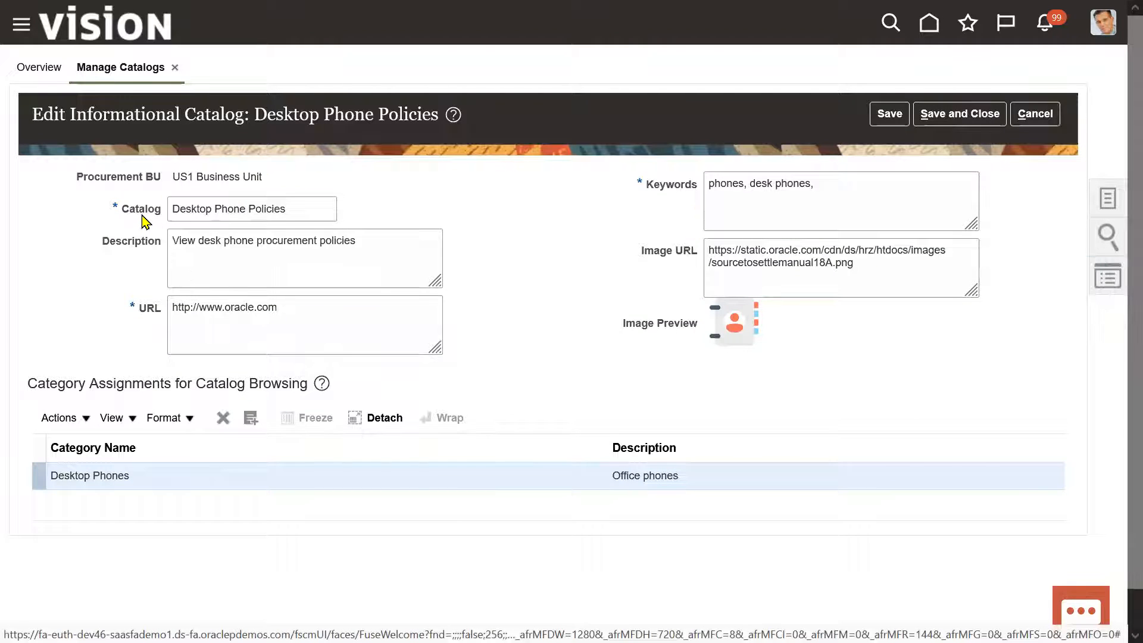
{"action": "triple_click", "coordinate": [142, 215]}
{"action": "triple_click", "coordinate": [249, 202]}
{"action": "double_click", "coordinate": [249, 202]}
{"action": "triple_click", "coordinate": [249, 201]}
{"action": "key", "text": "F11"}
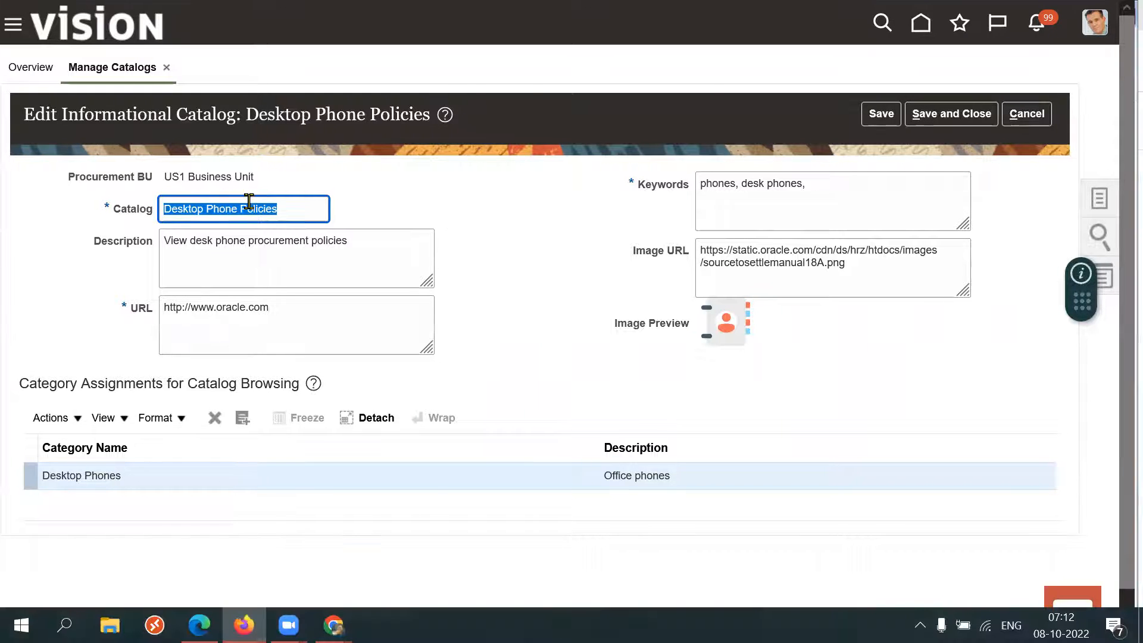
Compare the catalog's name, description and URL with the Information and Tips links on the shop page.
{"action": "key", "text": "alt+Tab"}
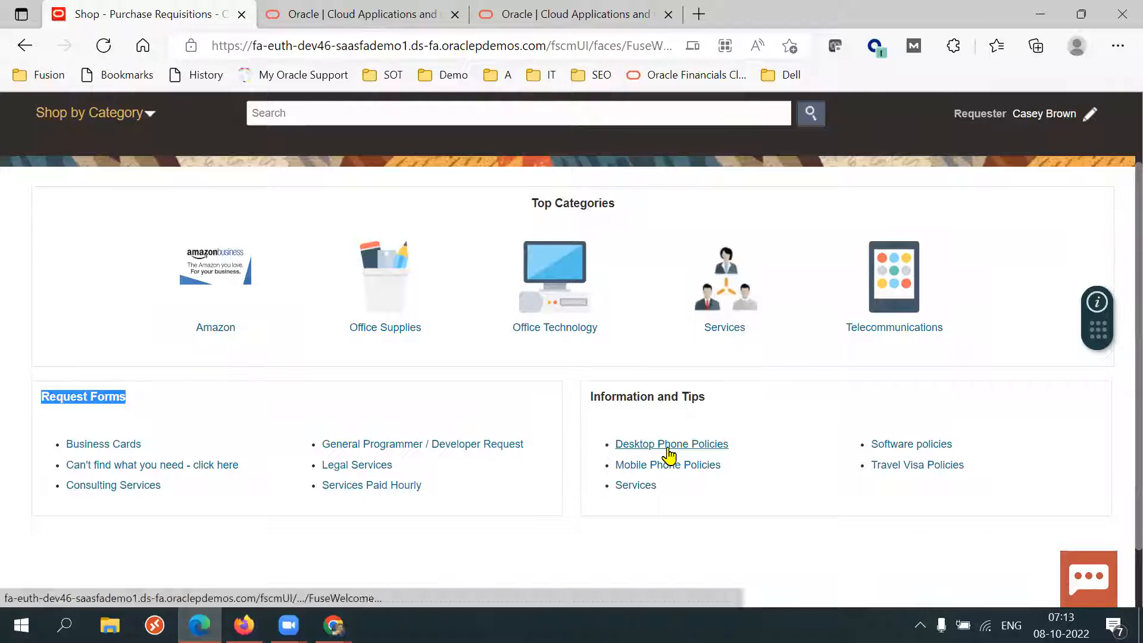
{"action": "key", "text": "alt+Tab"}
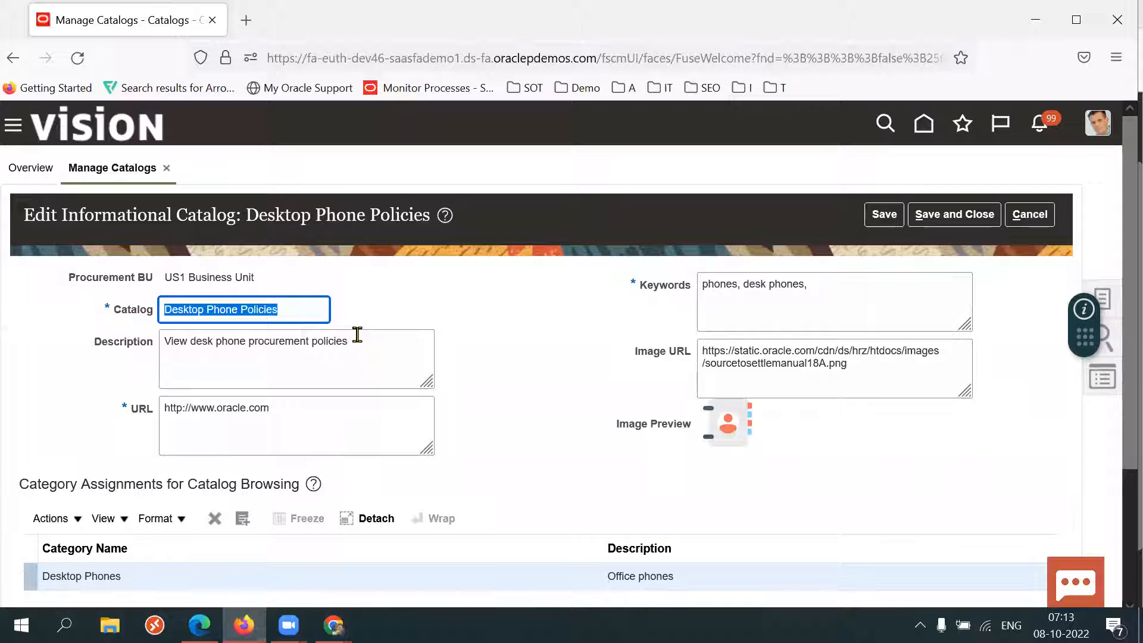
{"action": "triple_click", "coordinate": [357, 333]}
{"action": "left_click", "coordinate": [536, 389]}
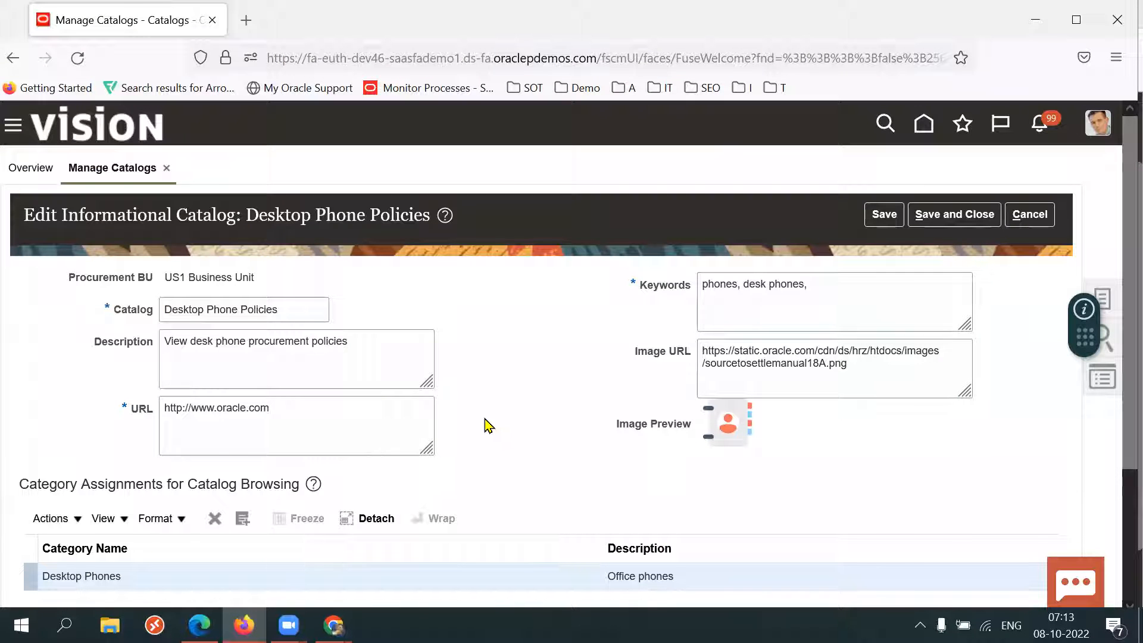
{"action": "triple_click", "coordinate": [350, 415]}
{"action": "double_click", "coordinate": [350, 415]}
{"action": "key", "text": "alt+Tab"}
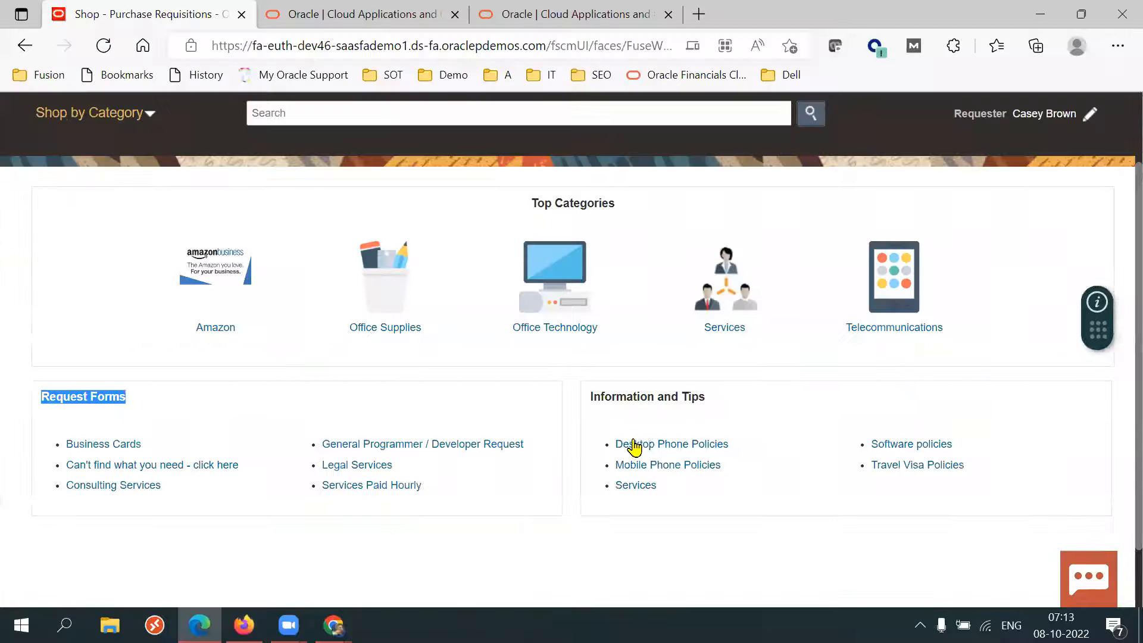
Open the Desktop Phone Policies link under Information and Tips, then return to the shop tab.
{"action": "left_click", "coordinate": [620, 443]}
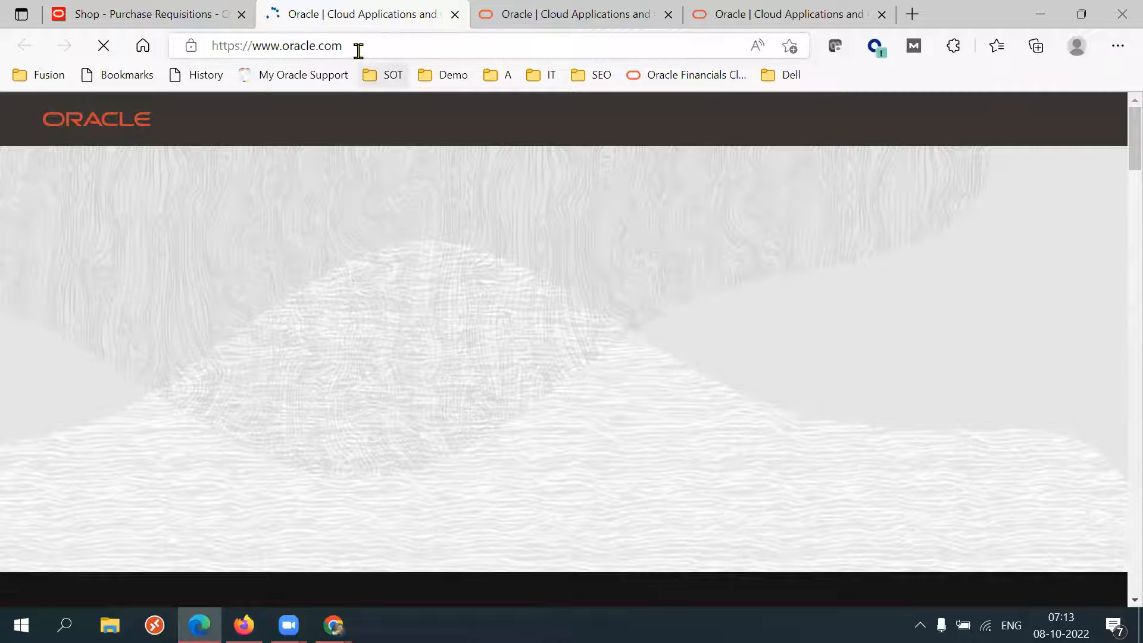
{"action": "left_click", "coordinate": [358, 48]}
{"action": "left_click", "coordinate": [172, 14]}
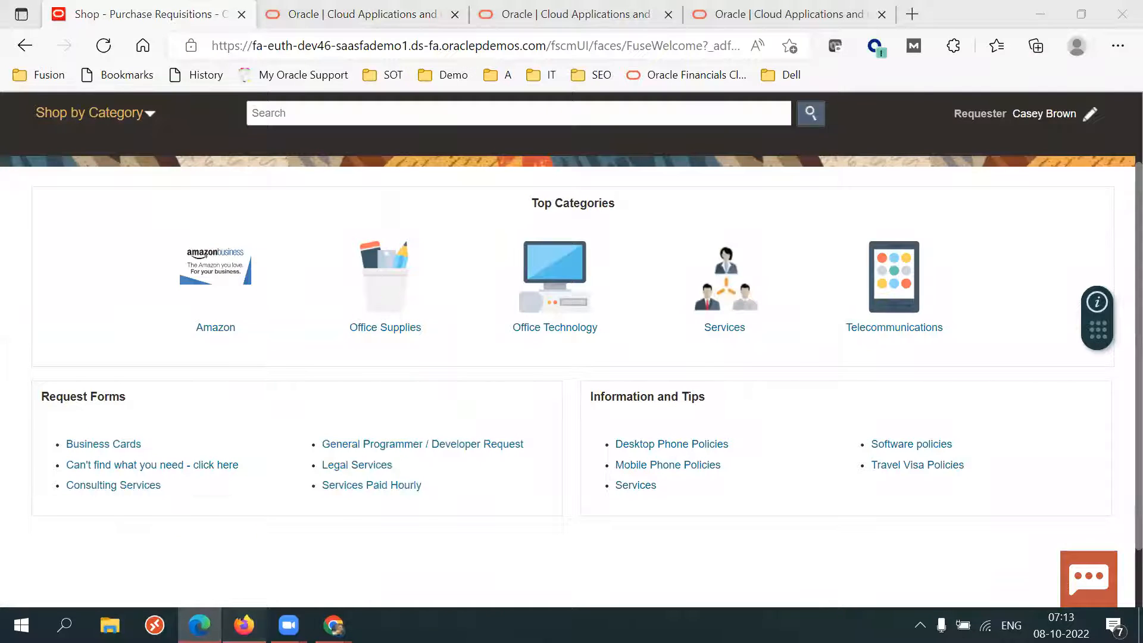
Examine the catalog's URL and Image URL fields and compare them with the shop page's Information and Tips links.
{"action": "left_click", "coordinate": [243, 626]}
{"action": "triple_click", "coordinate": [303, 410]}
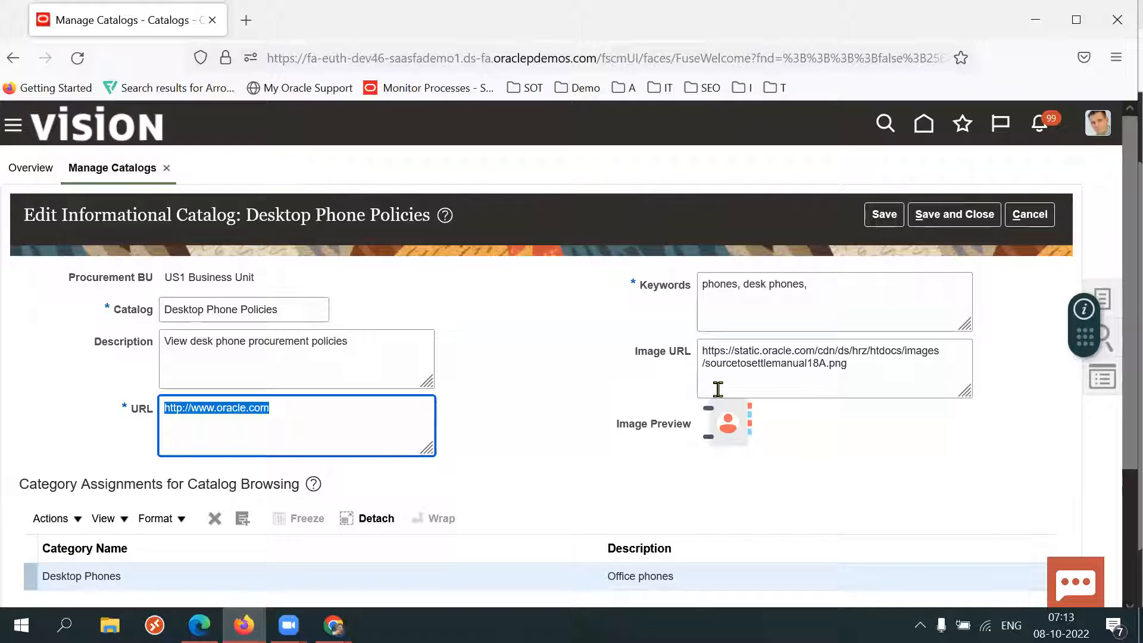
{"action": "left_click", "coordinate": [863, 364]}
{"action": "triple_click", "coordinate": [864, 364]}
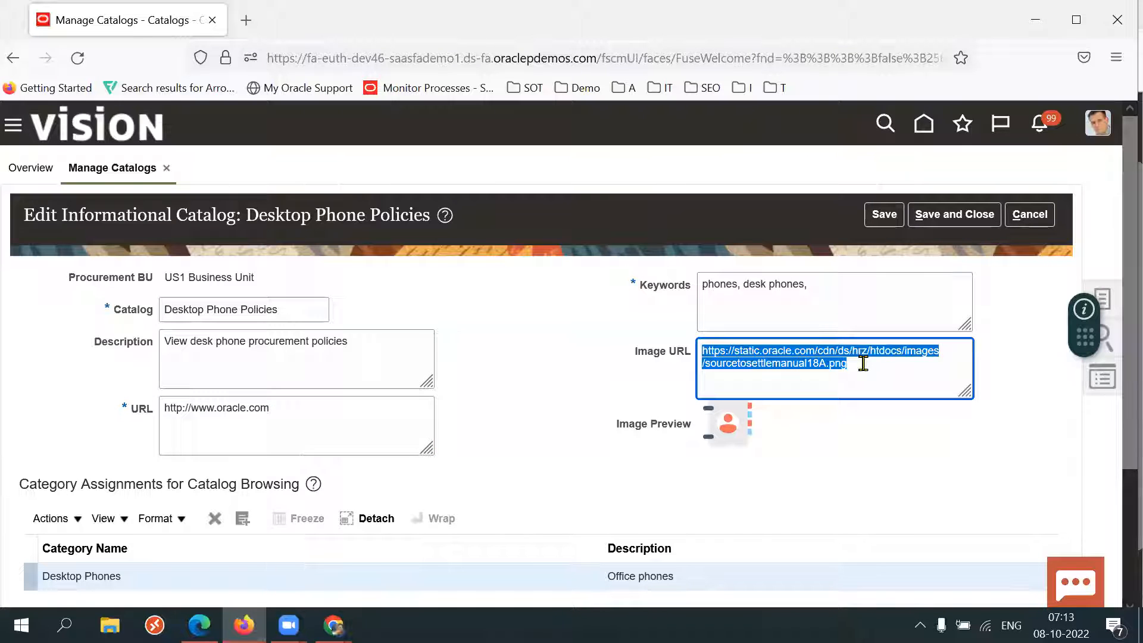
{"action": "double_click", "coordinate": [864, 365]}
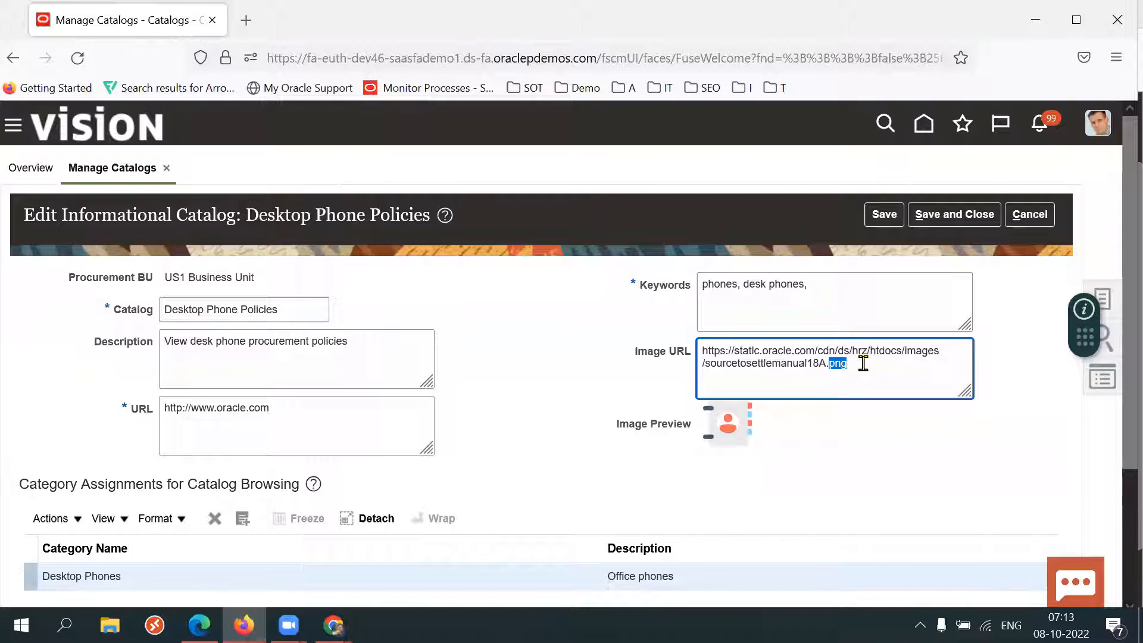
{"action": "triple_click", "coordinate": [864, 364]}
{"action": "left_click", "coordinate": [199, 625]}
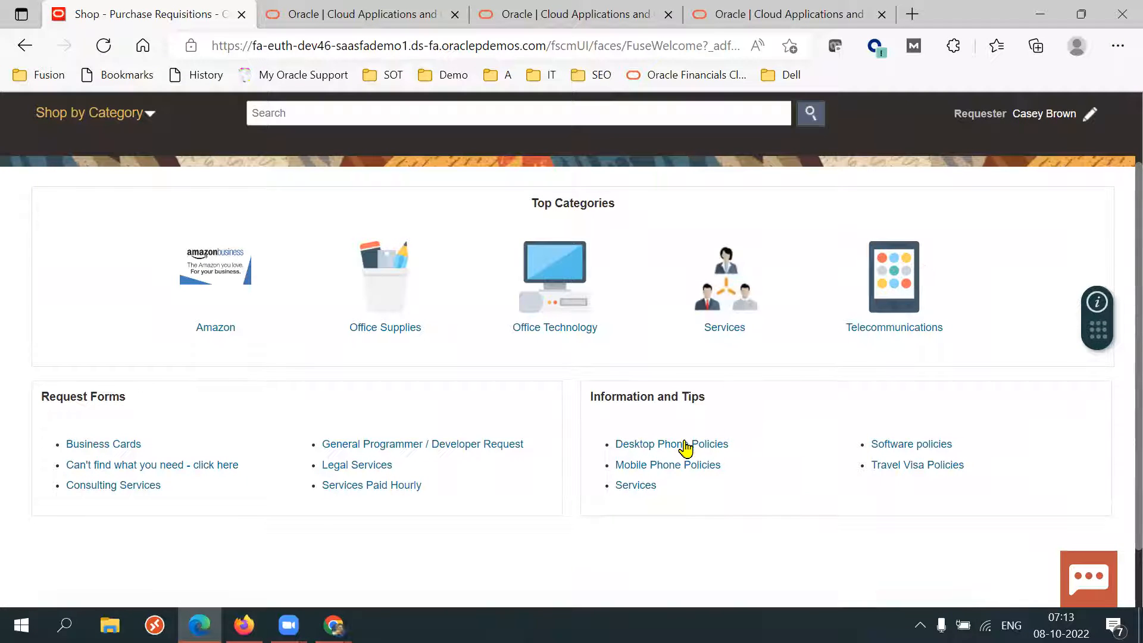
Examine the catalog's keywords alongside the shop page's search box.
{"action": "key", "text": "alt+Tab"}
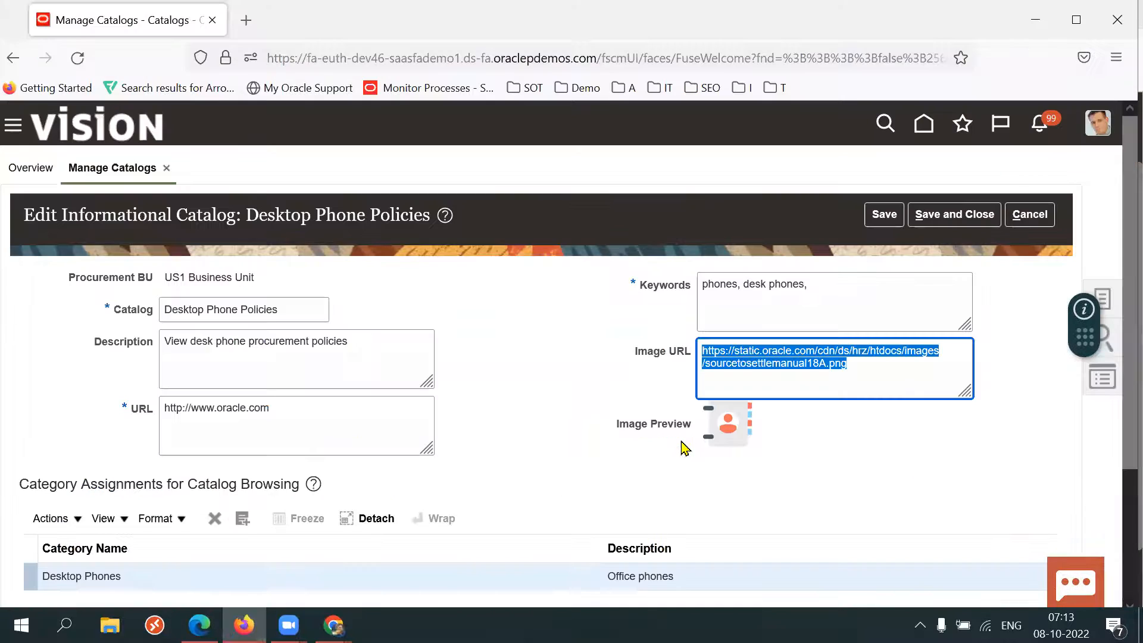
{"action": "double_click", "coordinate": [876, 377]}
{"action": "double_click", "coordinate": [669, 292]}
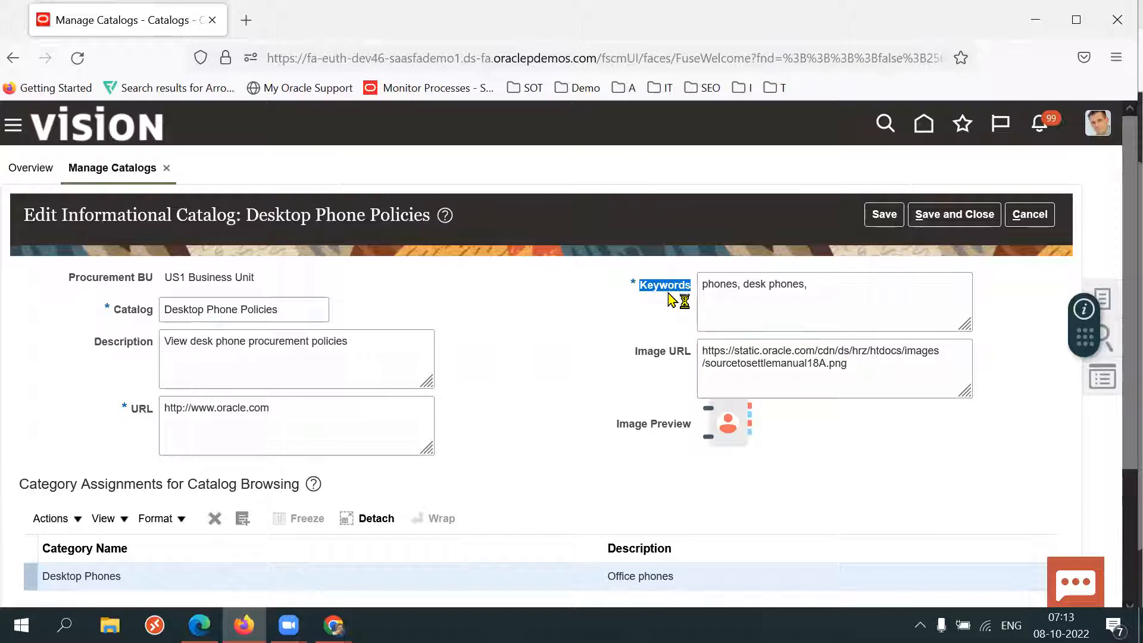
{"action": "triple_click", "coordinate": [829, 291]}
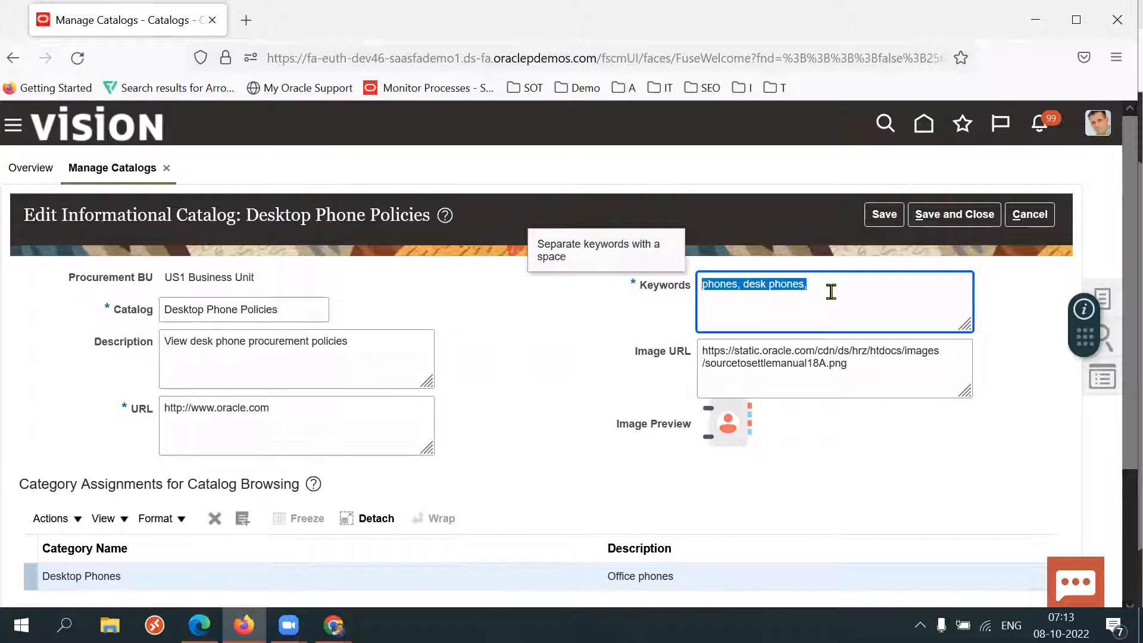
{"action": "triple_click", "coordinate": [681, 293]}
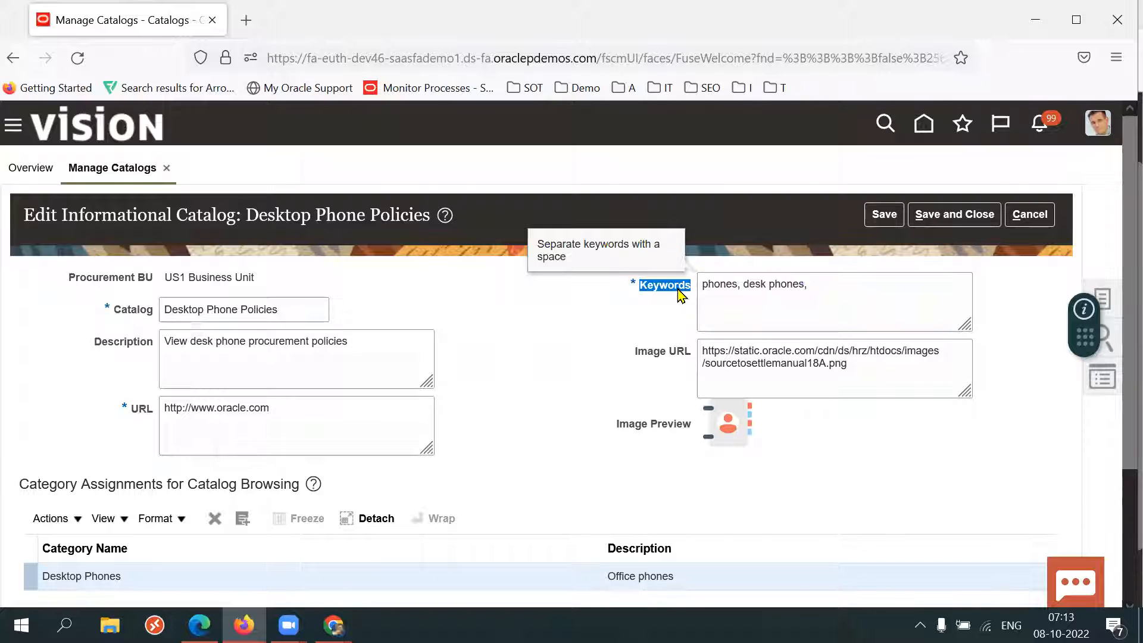
{"action": "key", "text": "alt+Tab"}
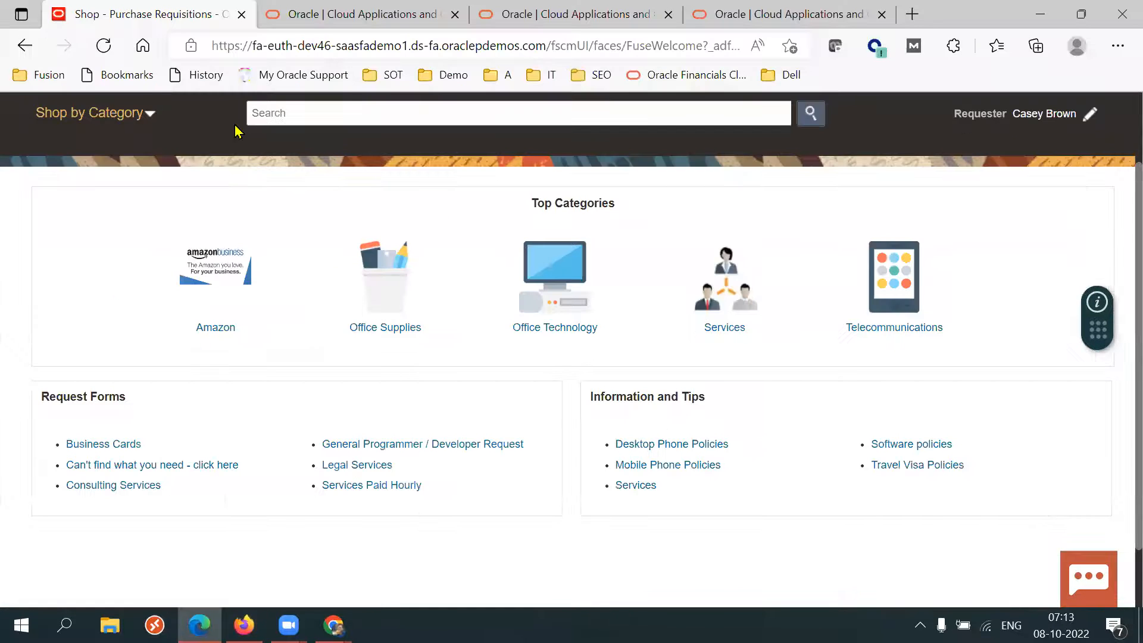
{"action": "left_click", "coordinate": [281, 107]}
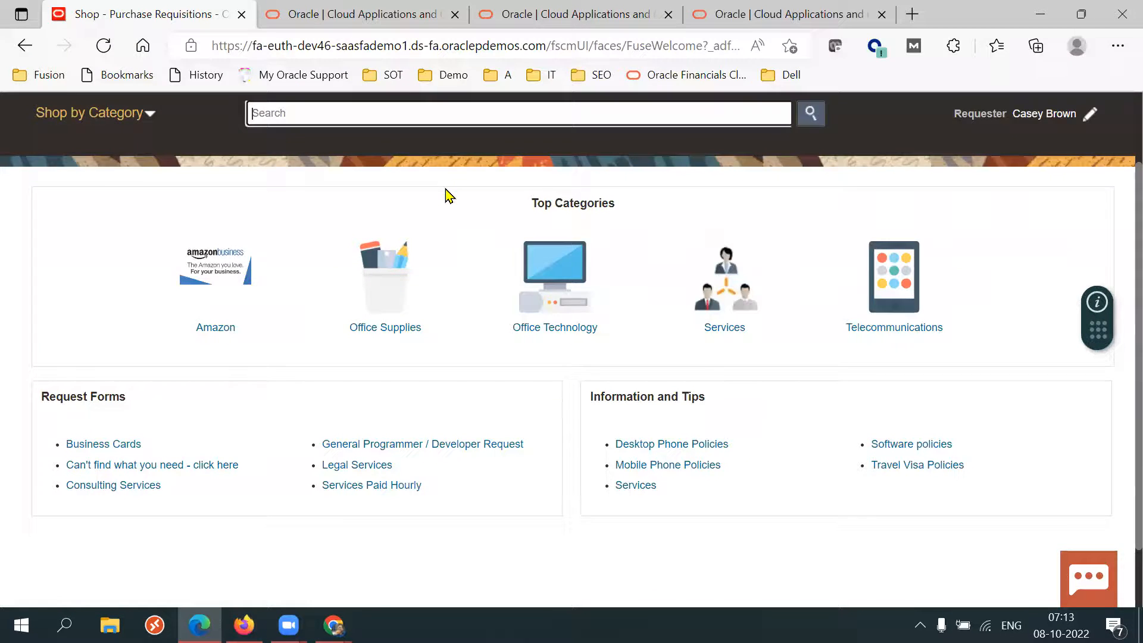
{"action": "key", "text": "alt+Tab"}
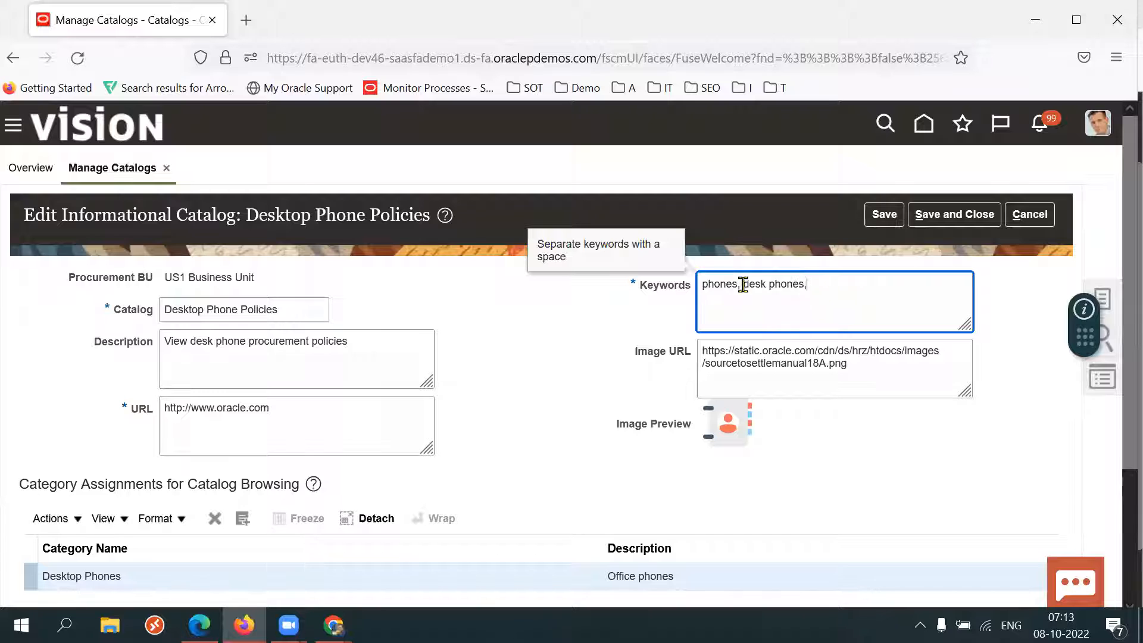
{"action": "double_click", "coordinate": [735, 282]}
{"action": "triple_click", "coordinate": [122, 316]}
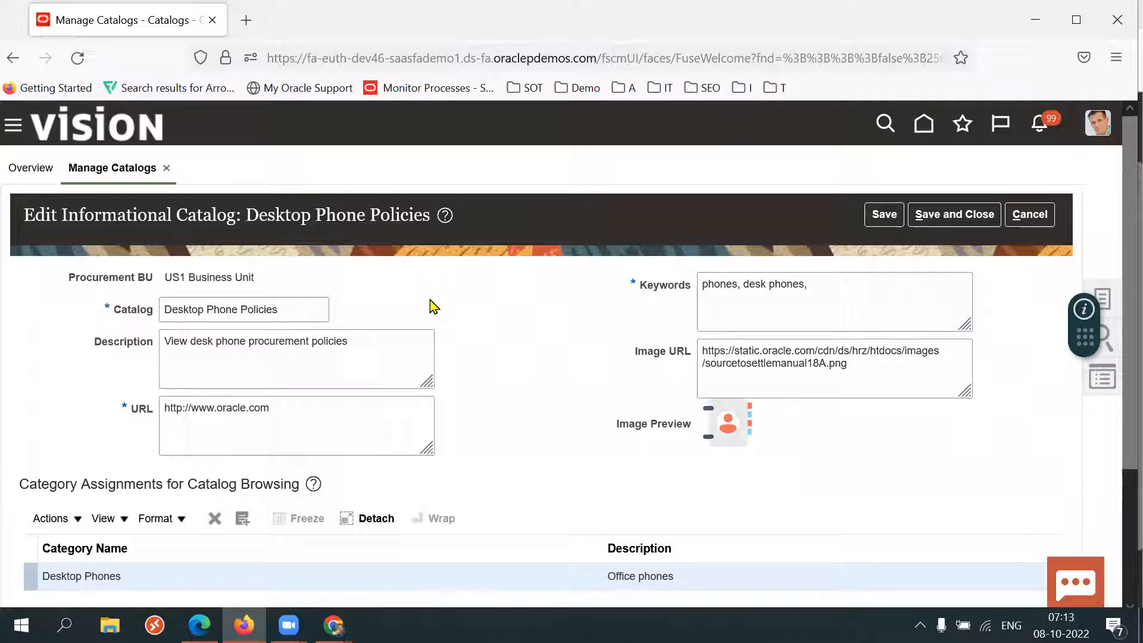
{"action": "double_click", "coordinate": [299, 313]}
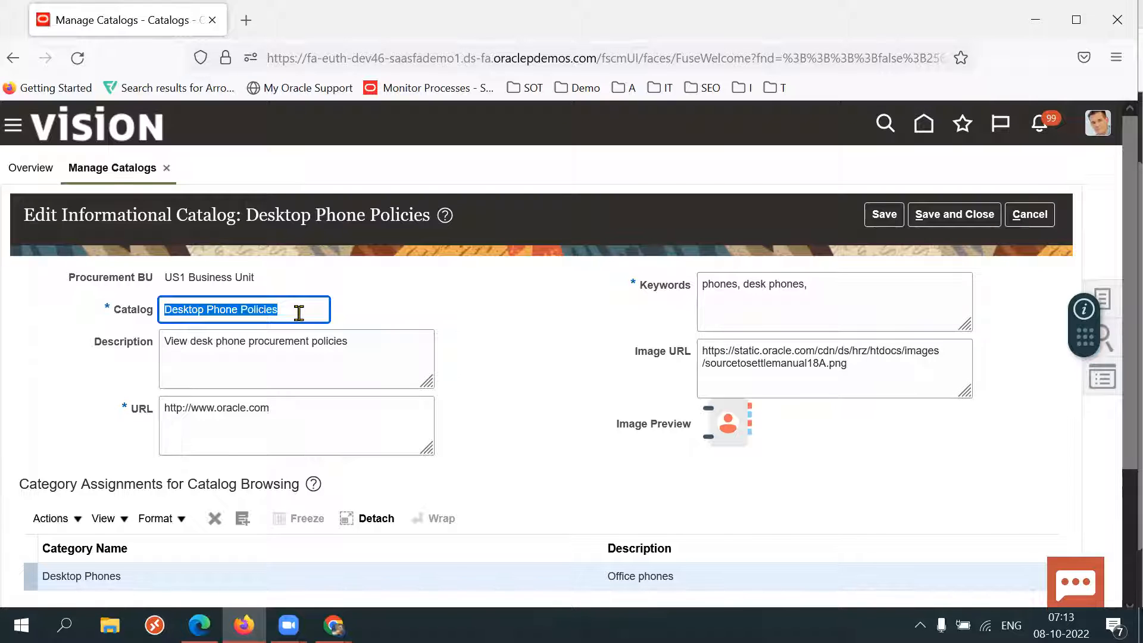
{"action": "triple_click", "coordinate": [854, 289]}
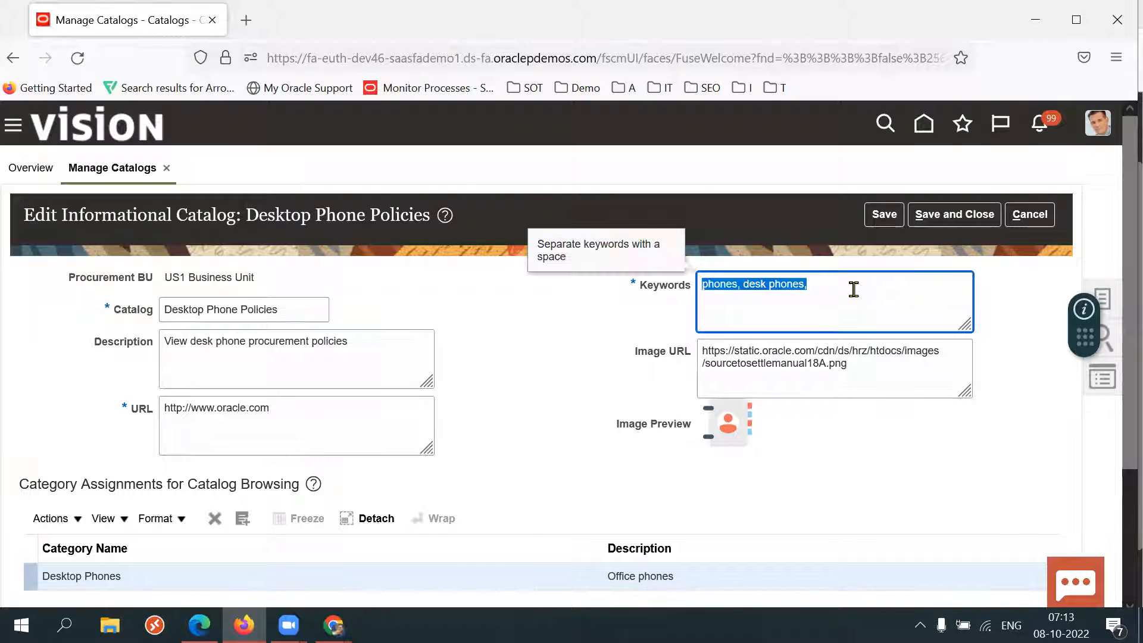
Enter phones in the shop page's search box.
{"action": "key", "text": "alt+Tab"}
{"action": "type", "text": "poo"}
{"action": "type", "text": "nes"}
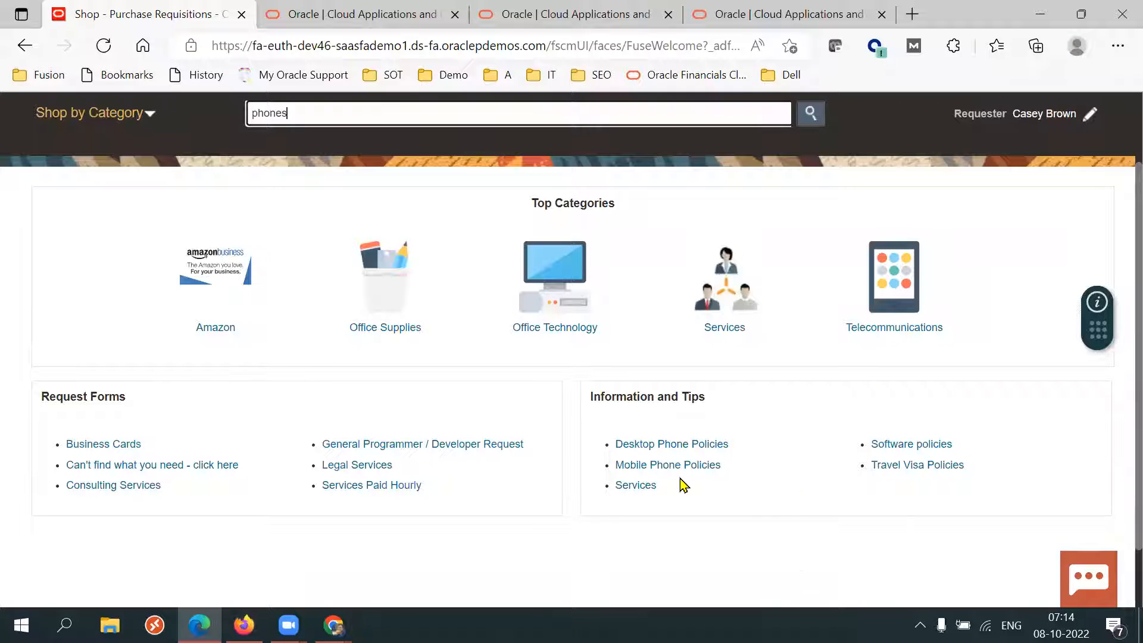
{"action": "double_click", "coordinate": [344, 109]}
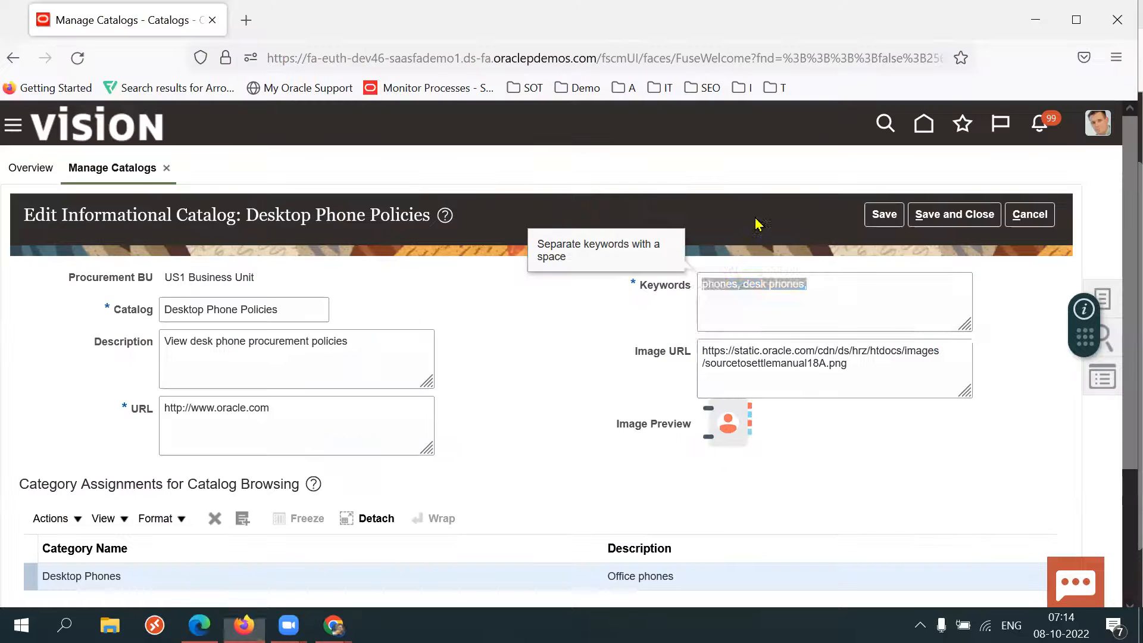
Review the keywords and the Desktop Phones category assignment, then cancel editing the catalog.
{"action": "triple_click", "coordinate": [842, 316]}
{"action": "triple_click", "coordinate": [848, 296]}
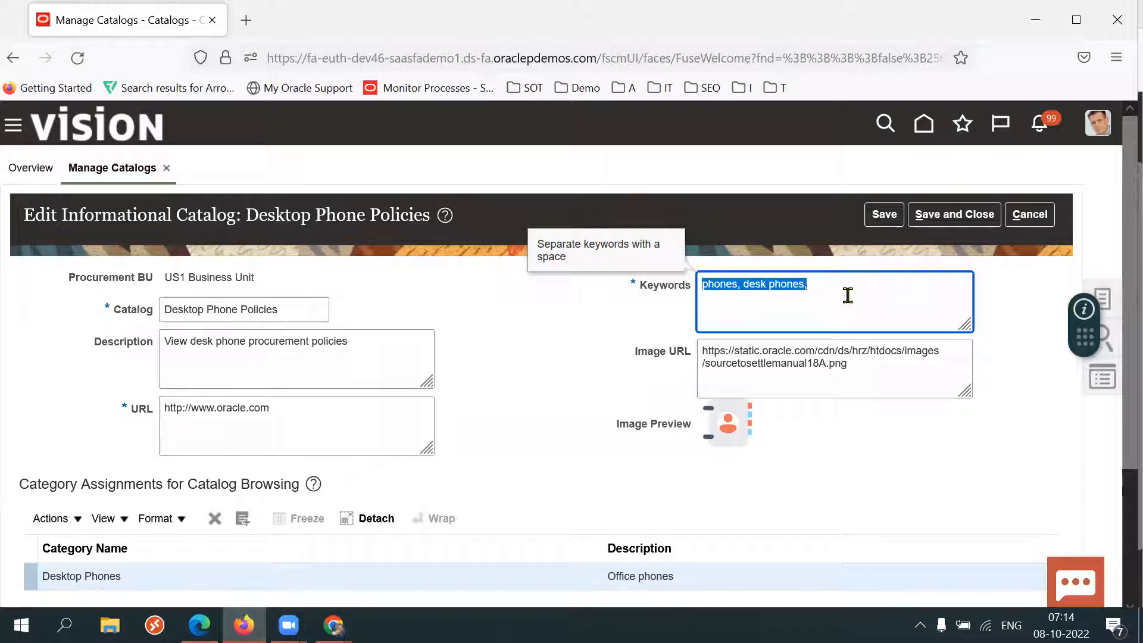
{"action": "left_click", "coordinate": [566, 364]}
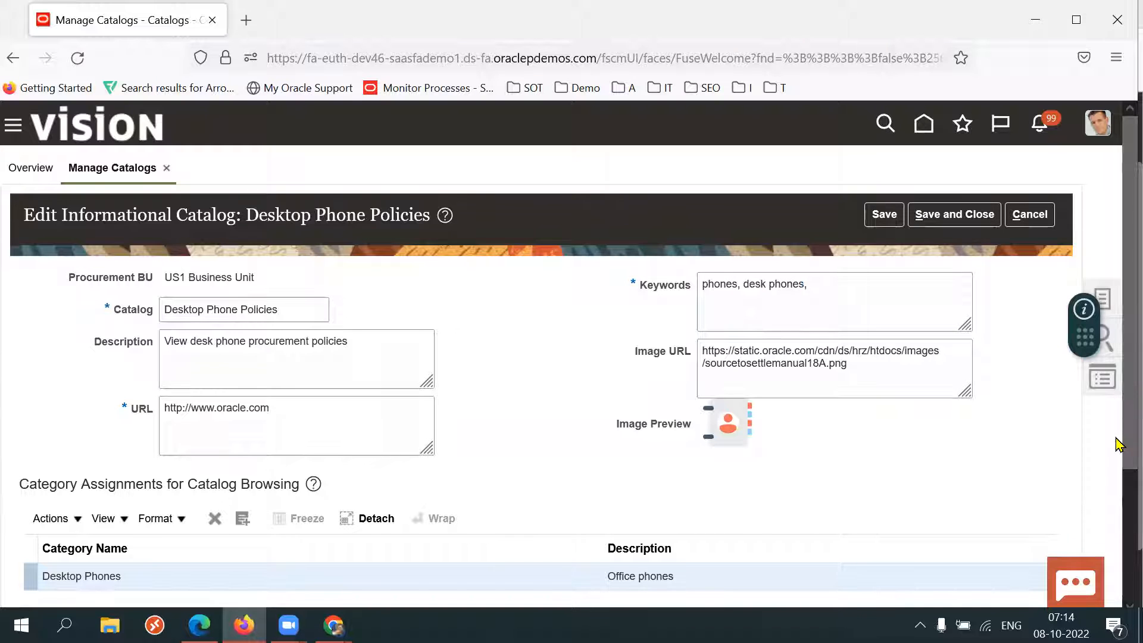
{"action": "scroll", "coordinate": [1119, 445], "scroll_direction": "down", "scroll_amount": 3}
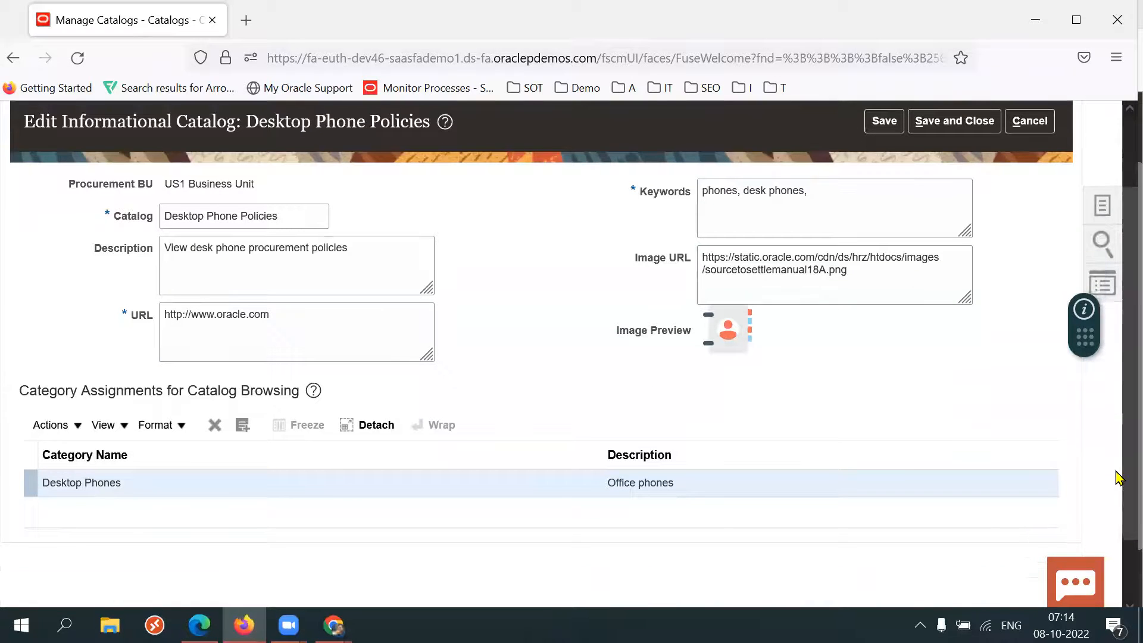
{"action": "triple_click", "coordinate": [102, 488]}
{"action": "triple_click", "coordinate": [102, 488]}
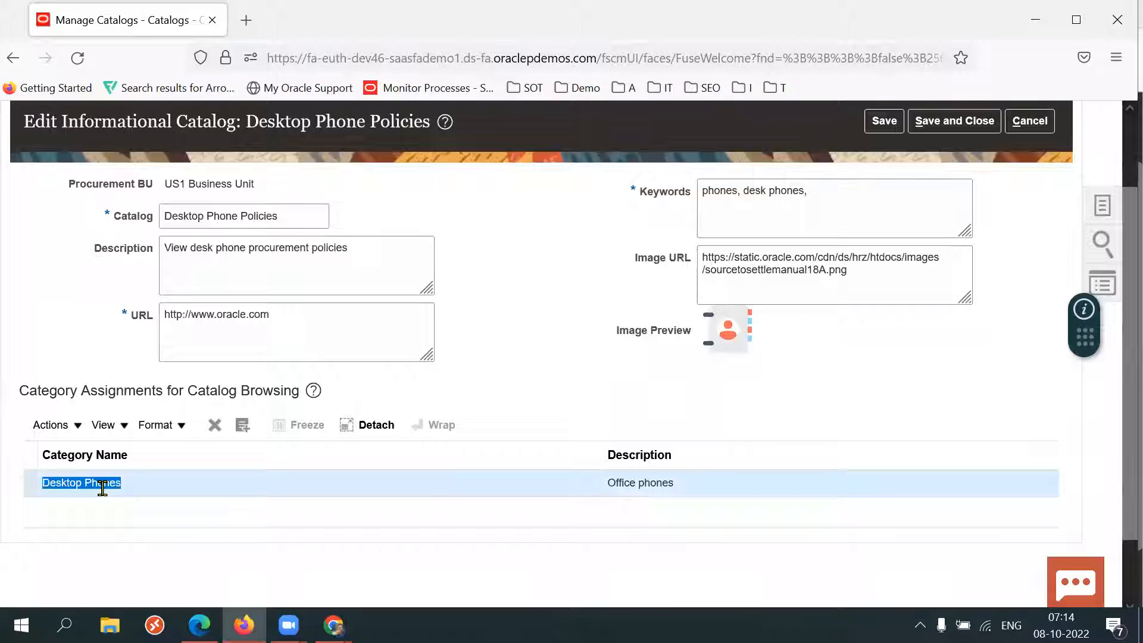
{"action": "triple_click", "coordinate": [102, 489]}
{"action": "triple_click", "coordinate": [102, 488]}
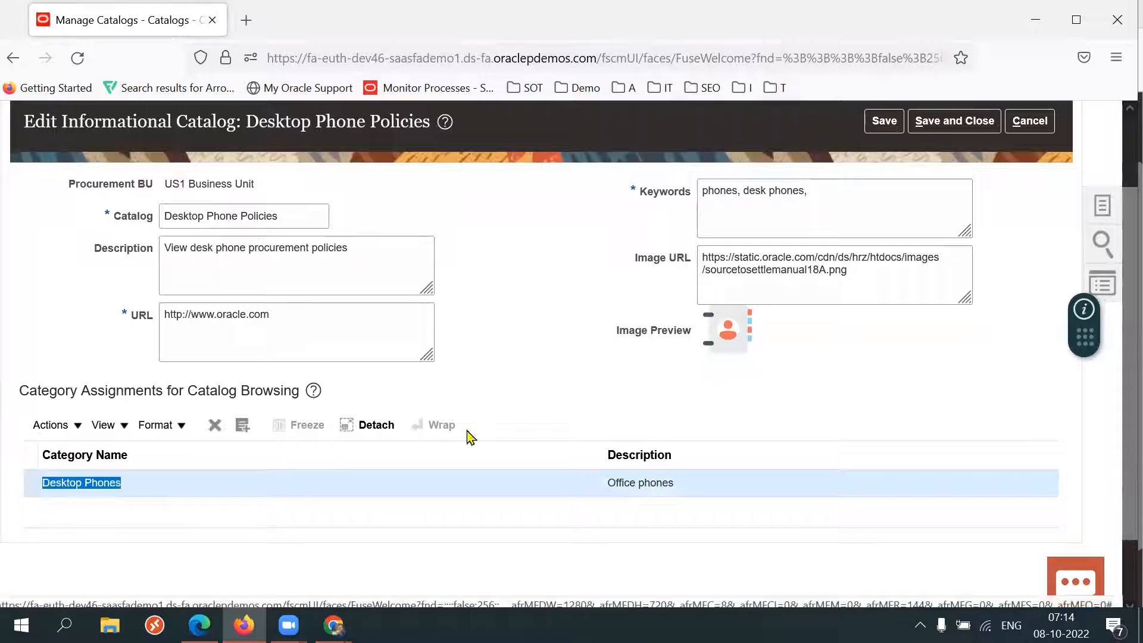
{"action": "left_click", "coordinate": [560, 369]}
{"action": "left_click", "coordinate": [1030, 121]}
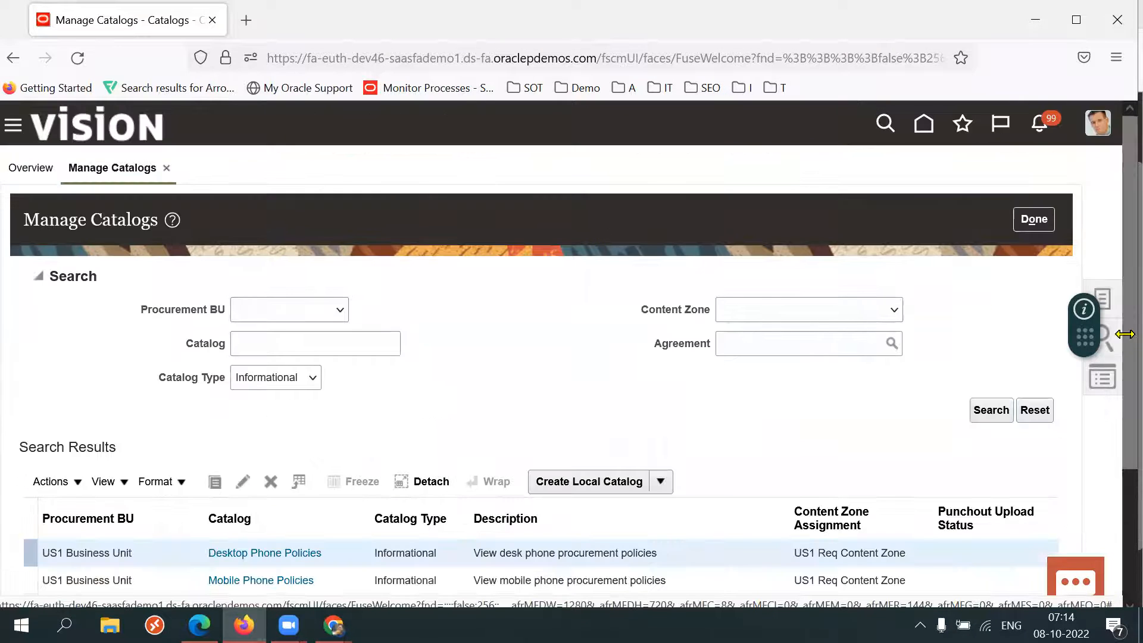
Start creating a new informational catalog and switch the browser to full screen.
{"action": "scroll", "coordinate": [1121, 411], "scroll_direction": "down", "scroll_amount": 2}
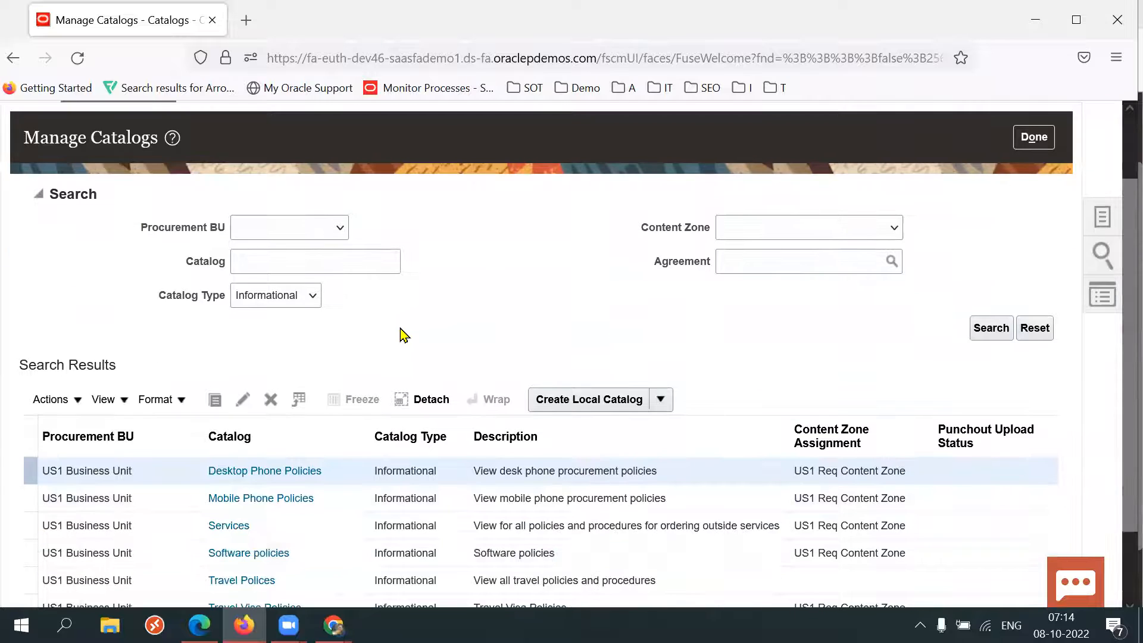
{"action": "left_click", "coordinate": [661, 400]}
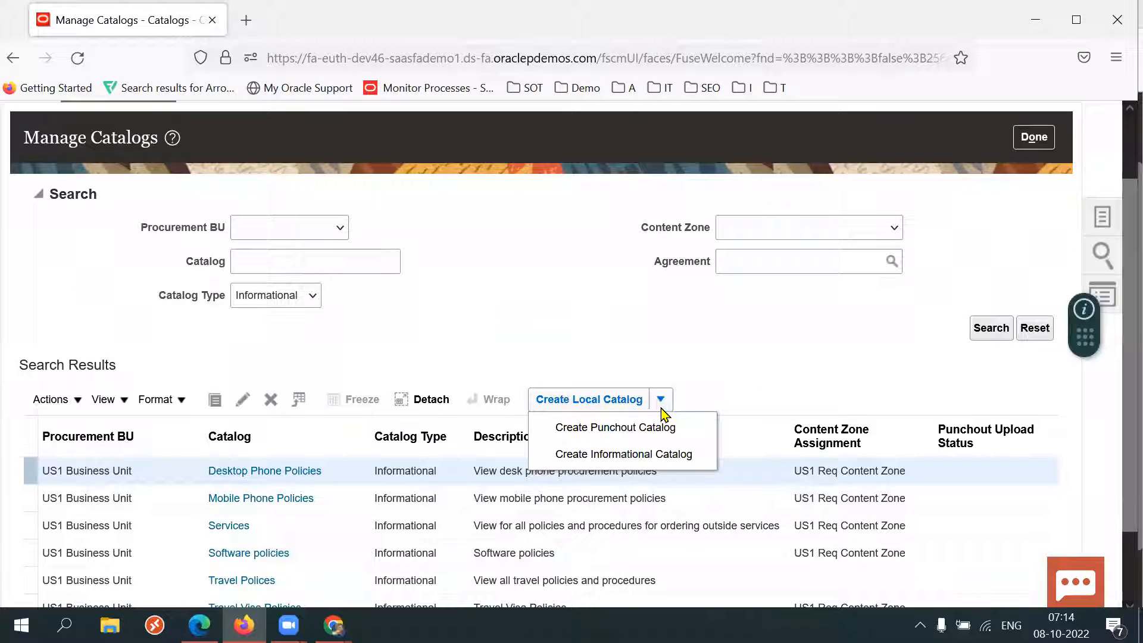
{"action": "left_click", "coordinate": [621, 455]}
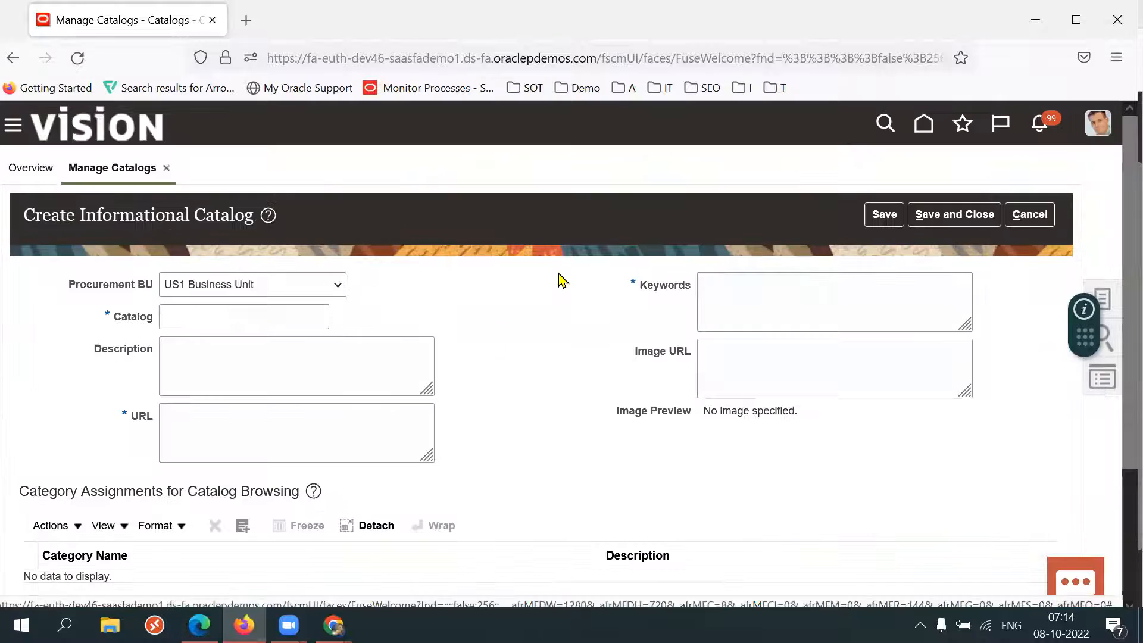
{"action": "triple_click", "coordinate": [104, 287]}
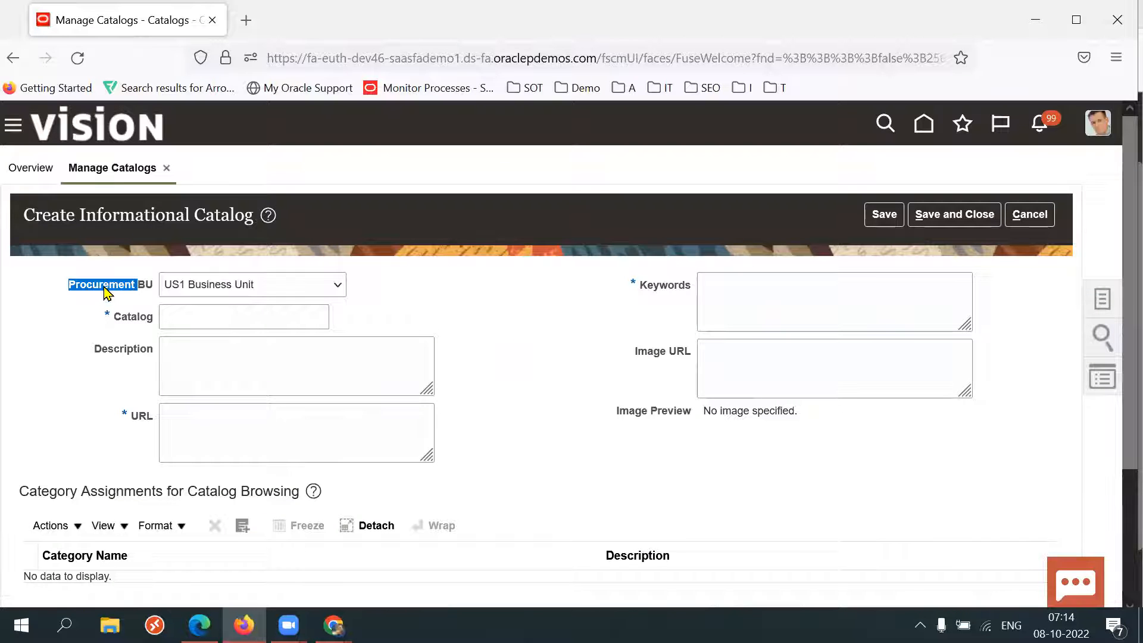
{"action": "left_click", "coordinate": [612, 372]}
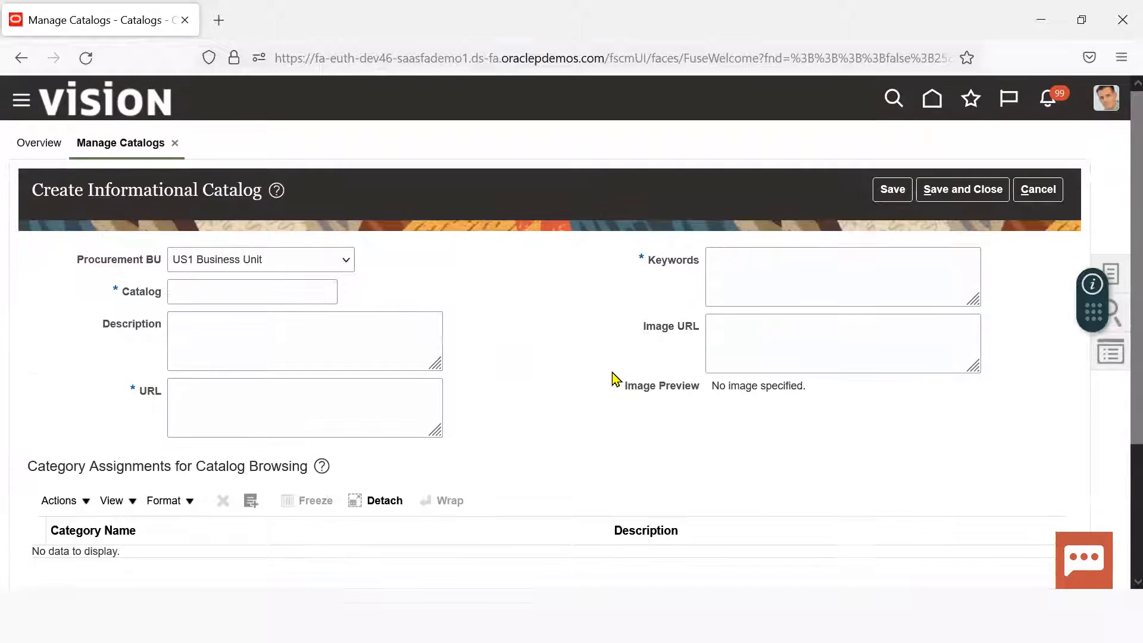
{"action": "key", "text": "F11"}
Name the new informational catalog 47K Terms and Conditions.
{"action": "triple_click", "coordinate": [146, 185]}
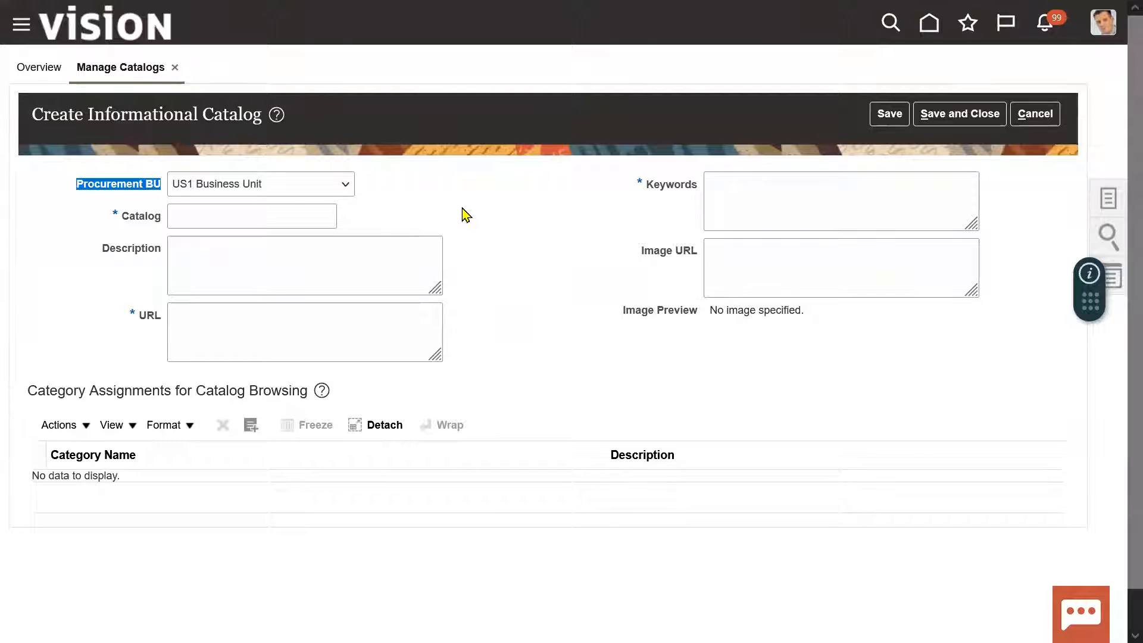
{"action": "left_click", "coordinate": [430, 213]}
{"action": "left_click", "coordinate": [280, 214]}
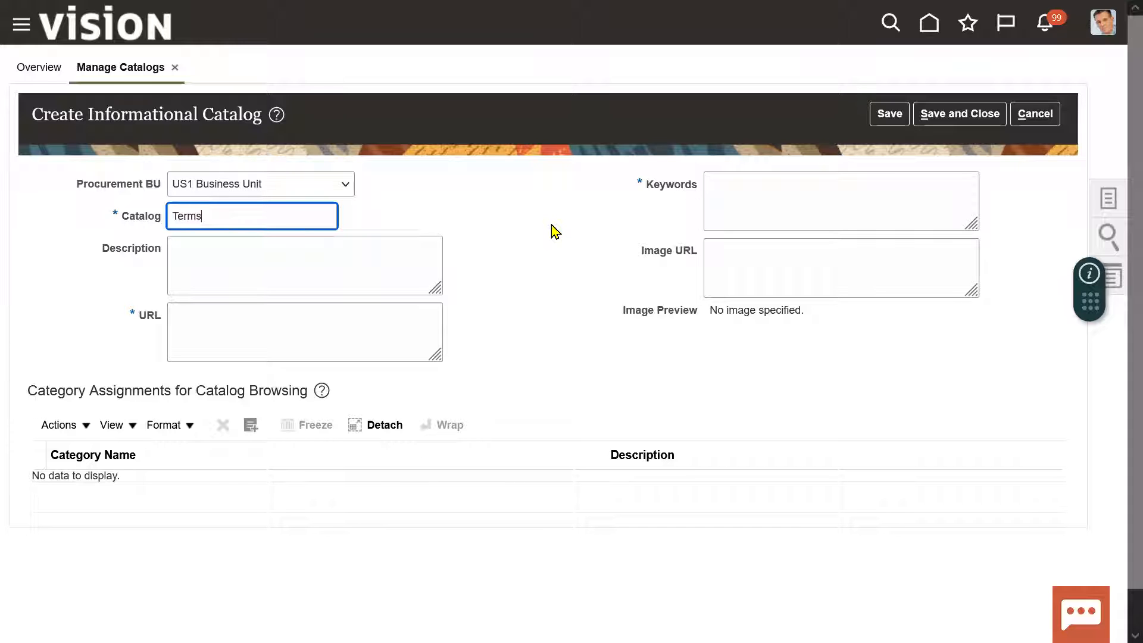
{"action": "type", "text": "Terms &"}
{"action": "key", "text": "BackSpace"}
{"action": "type", "text": "47"}
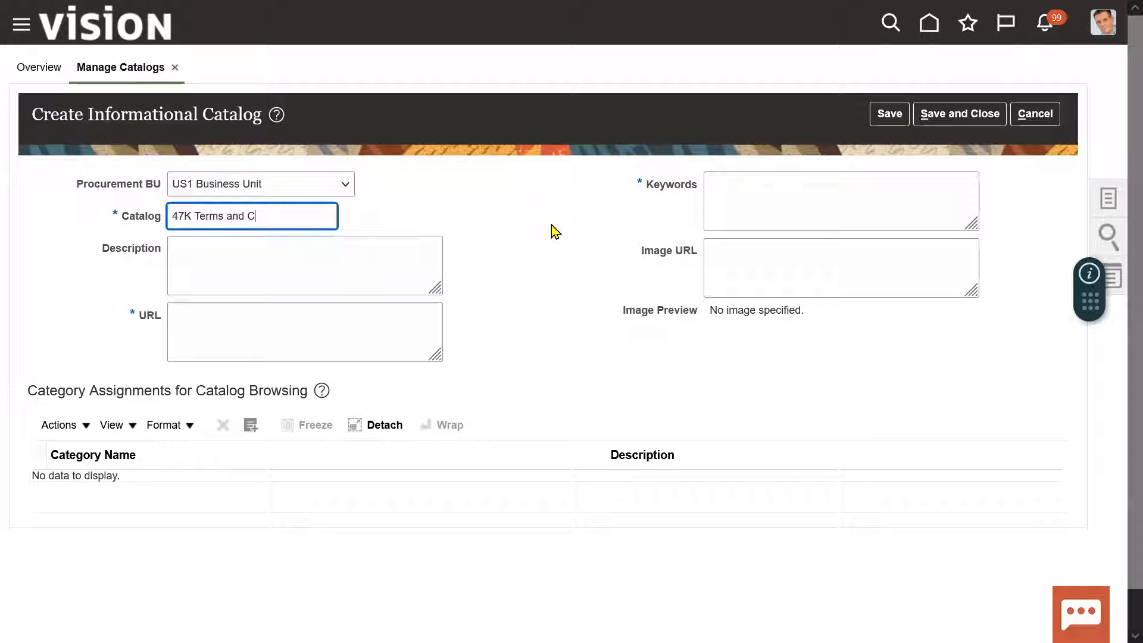
{"action": "key", "text": "BackSpace"}
{"action": "key", "text": "BackSpace"}
{"action": "type", "text": "nditions"}
Copy the catalog name 47K Terms and Conditions into the description.
{"action": "double_click", "coordinate": [322, 215]}
{"action": "key", "text": "ctrl+a"}
{"action": "key", "text": "ctrl+c"}
{"action": "left_click", "coordinate": [284, 255]}
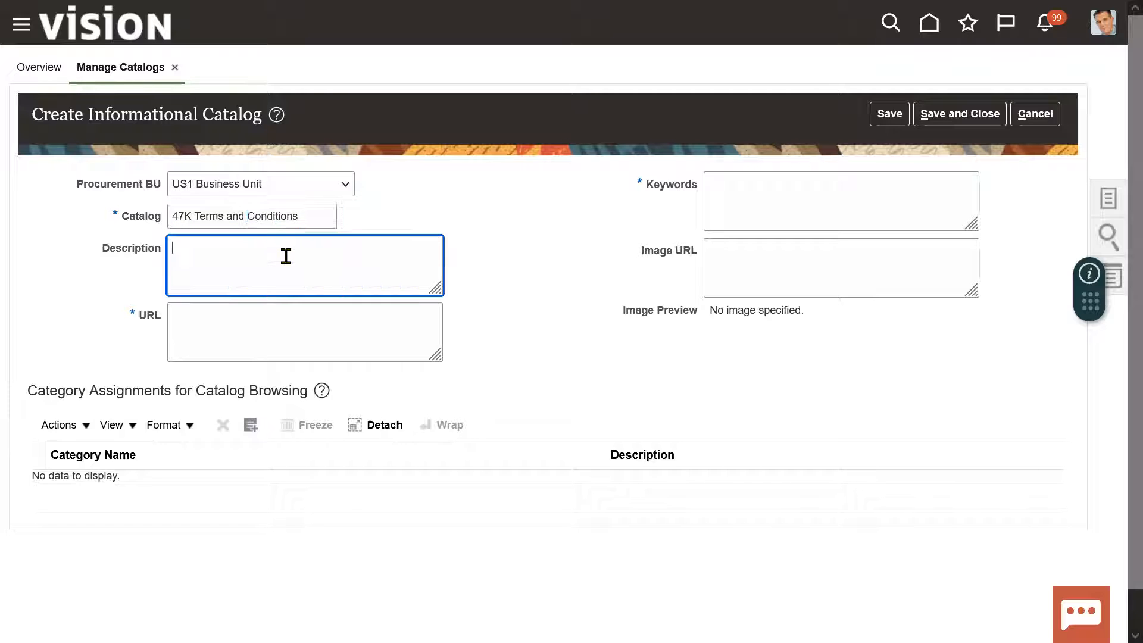
{"action": "key", "text": "ctrl+v"}
Exit full screen and open the Tech Leads IT terms and conditions page in Chrome.
{"action": "left_click", "coordinate": [254, 324]}
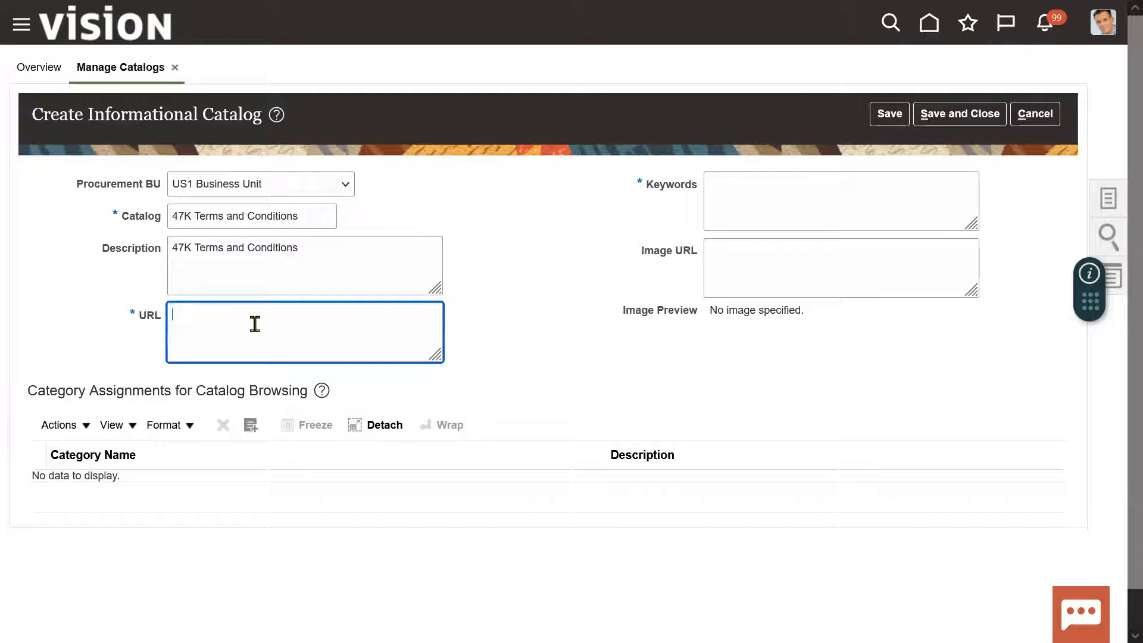
{"action": "key", "text": "F11"}
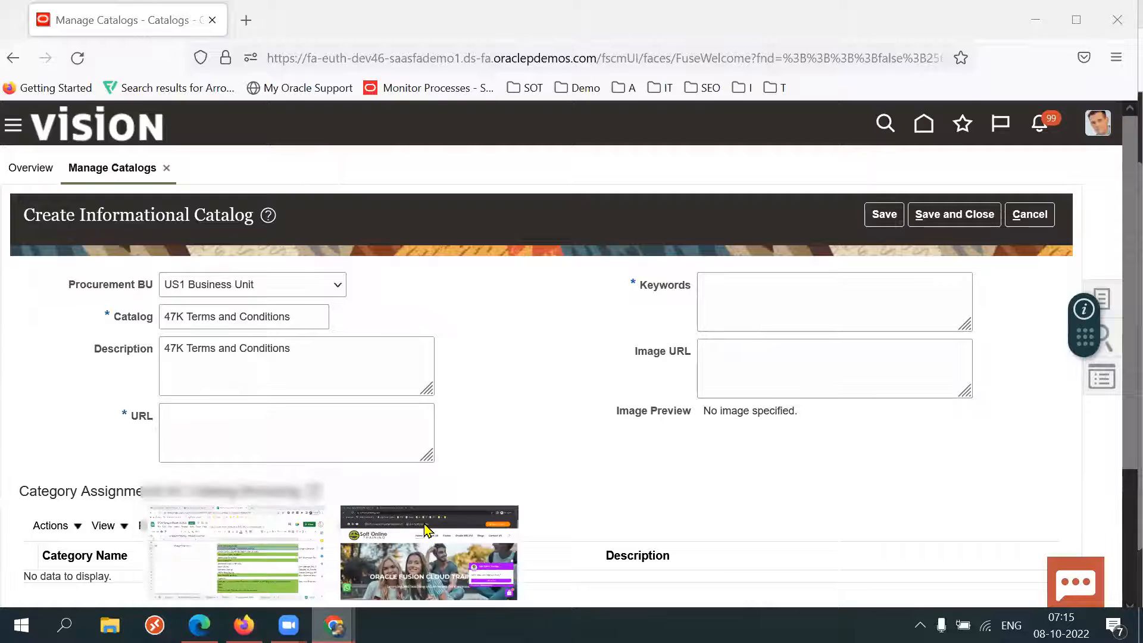
{"action": "left_click", "coordinate": [430, 531]}
{"action": "left_click", "coordinate": [80, 13]}
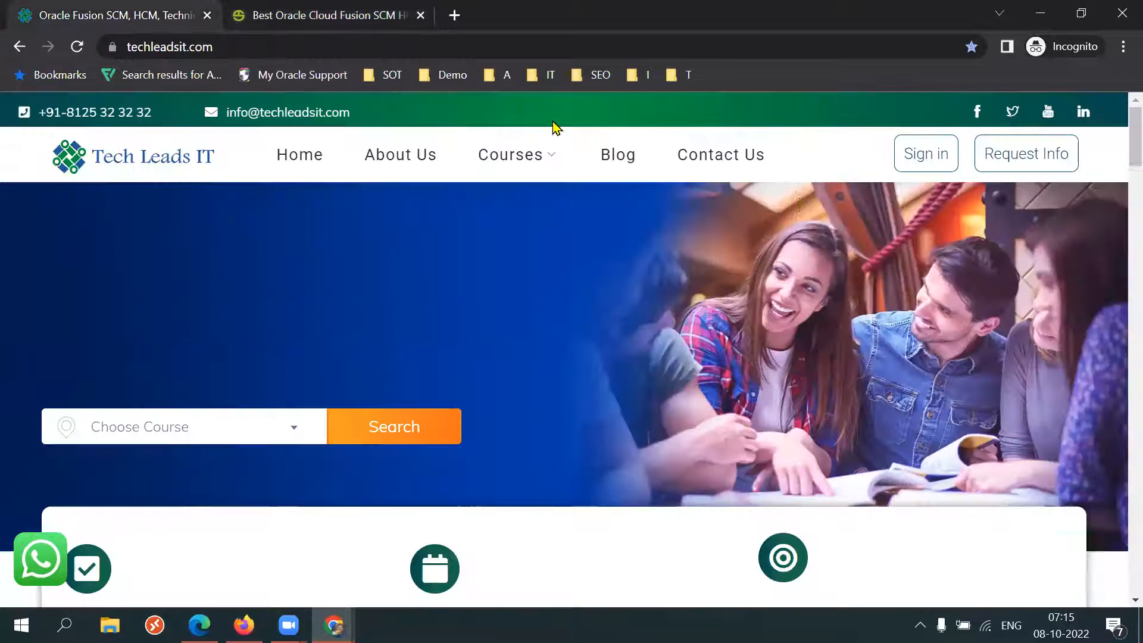
{"action": "left_click", "coordinate": [946, 160]}
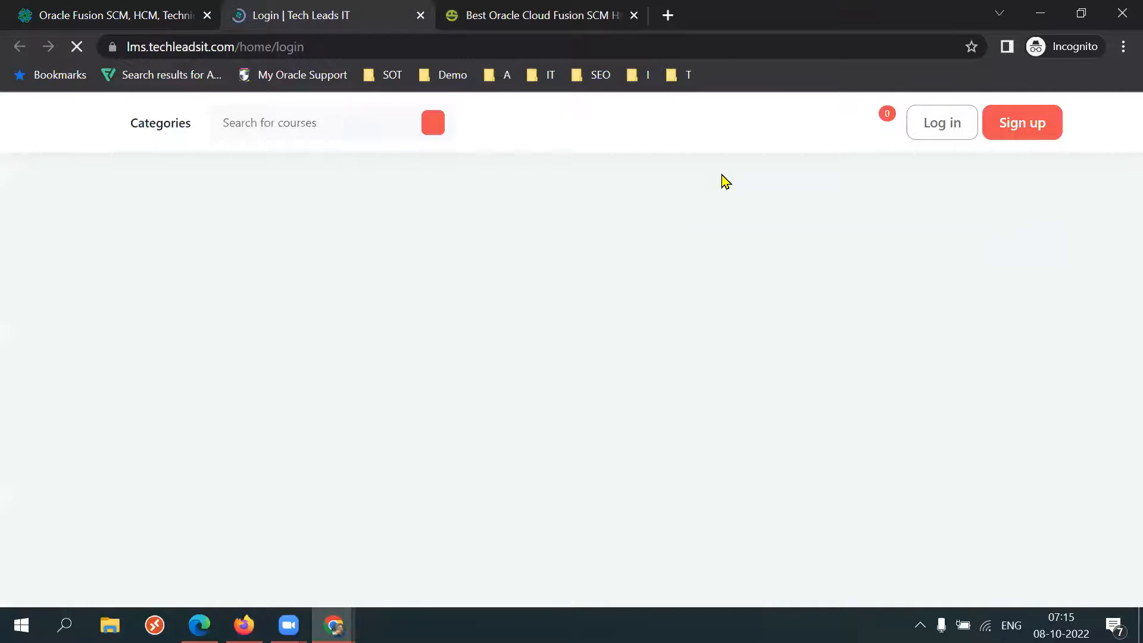
{"action": "scroll", "coordinate": [1118, 454], "scroll_direction": "down", "scroll_amount": 8}
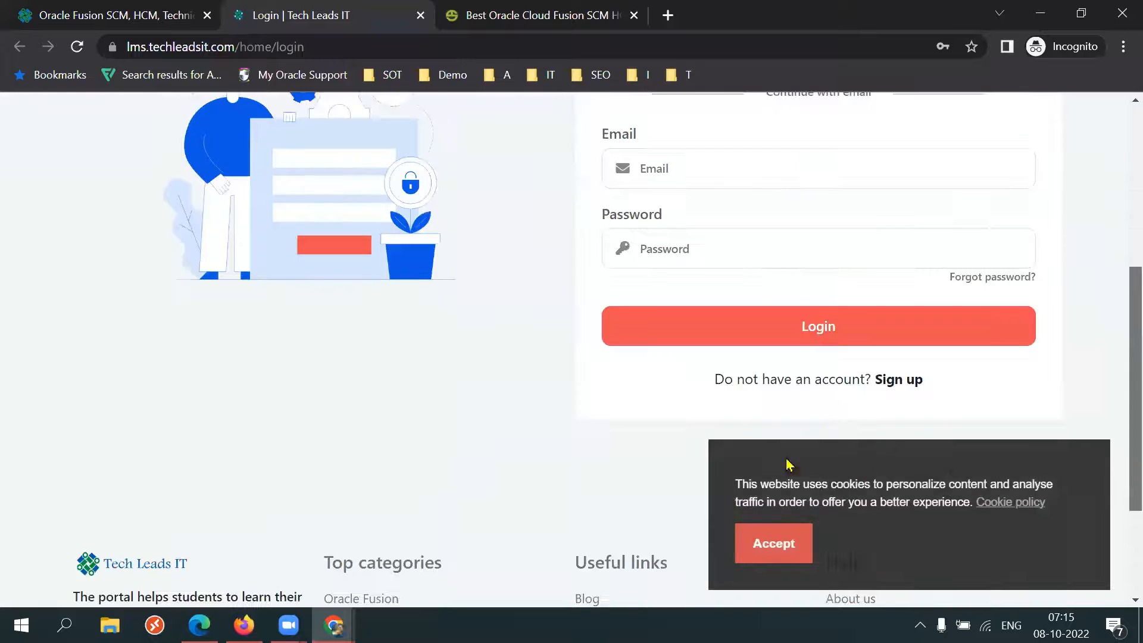
{"action": "left_click", "coordinate": [783, 563]}
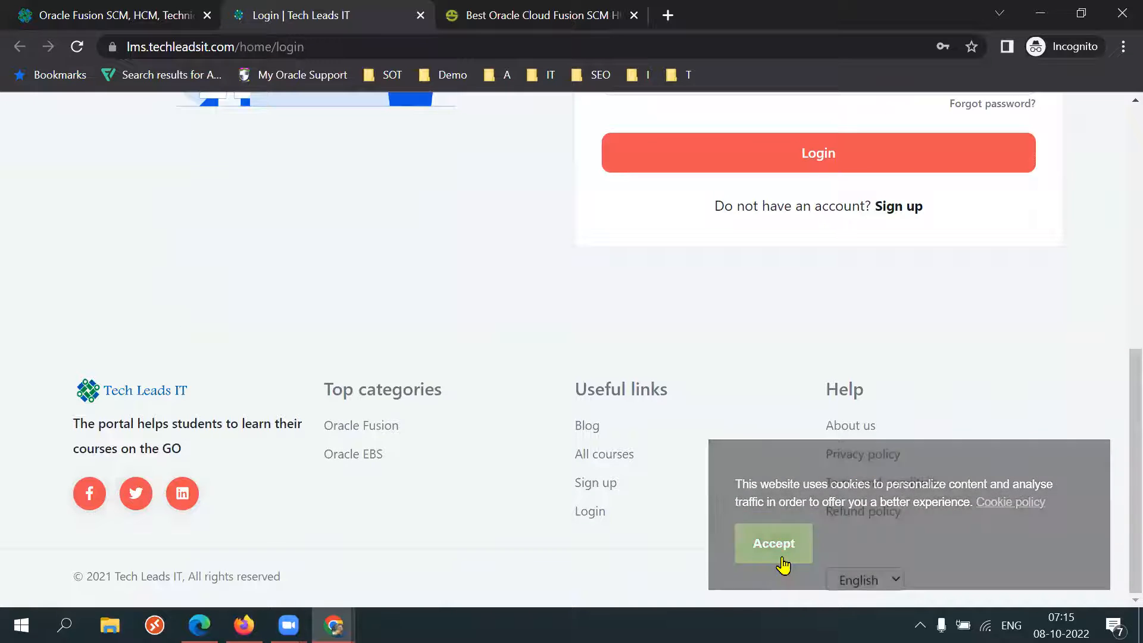
{"action": "left_click", "coordinate": [860, 491]}
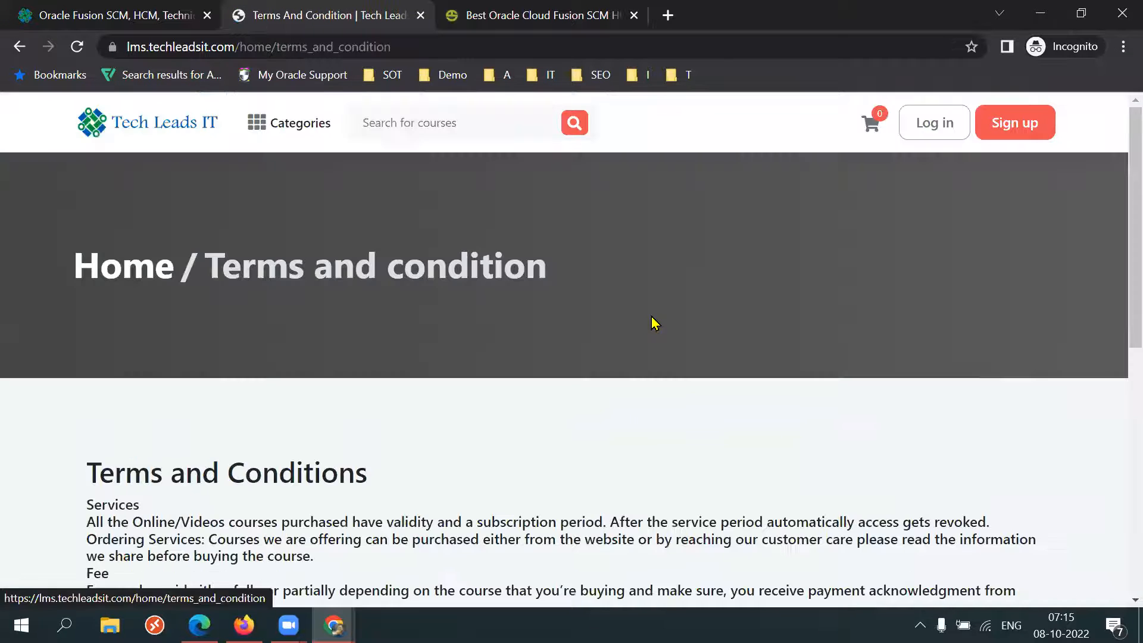
Copy the terms and conditions page address and paste it into the catalog's URL field.
{"action": "left_click", "coordinate": [458, 47]}
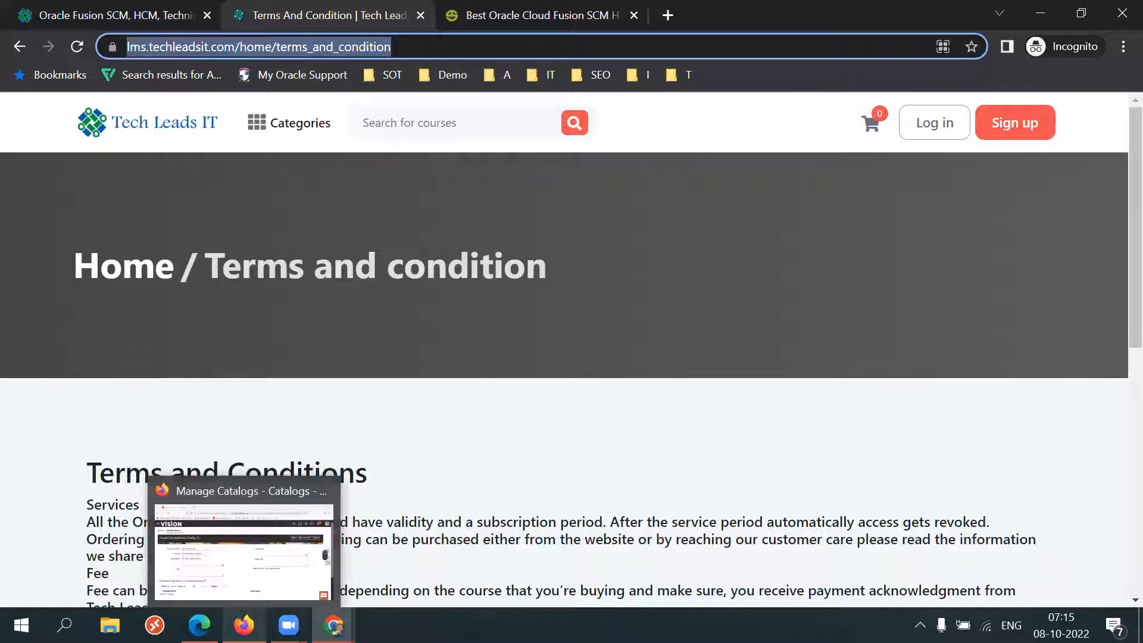
{"action": "left_click", "coordinate": [244, 625]}
{"action": "left_click", "coordinate": [329, 450]}
{"action": "key", "text": "ctrl+v"}
{"action": "left_click", "coordinate": [517, 459]}
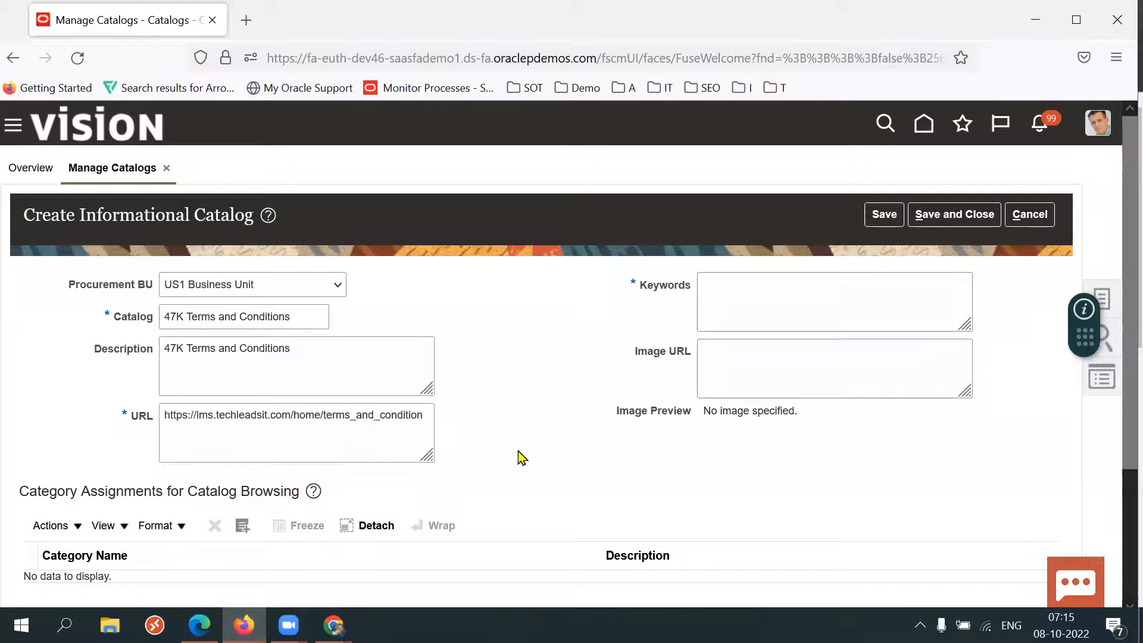
Enter the catalog keywords company terms, conditions.
{"action": "left_click", "coordinate": [795, 312]}
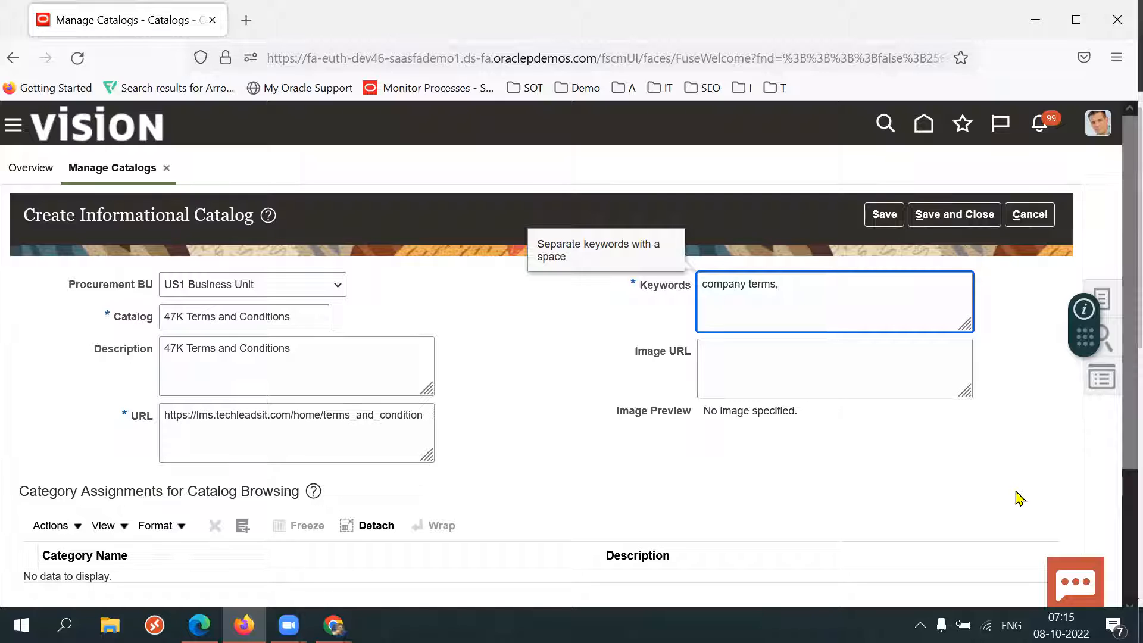
{"action": "type", "text": "tions"}
{"action": "double_click", "coordinate": [873, 305]}
{"action": "triple_click", "coordinate": [873, 306]}
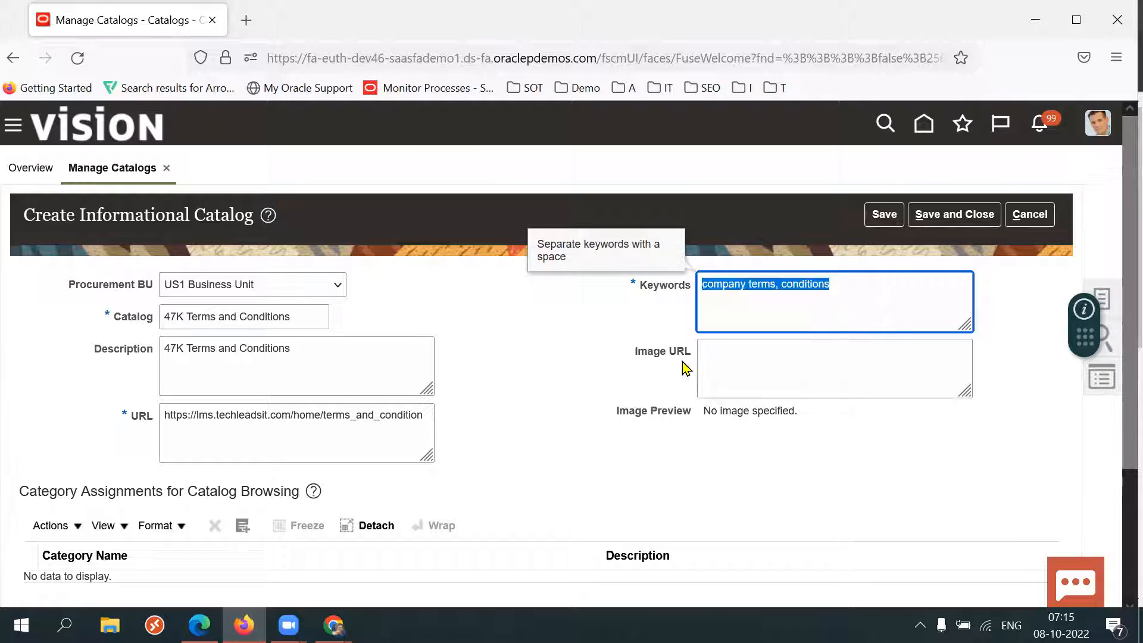
{"action": "triple_click", "coordinate": [657, 355]}
{"action": "left_click", "coordinate": [558, 443]}
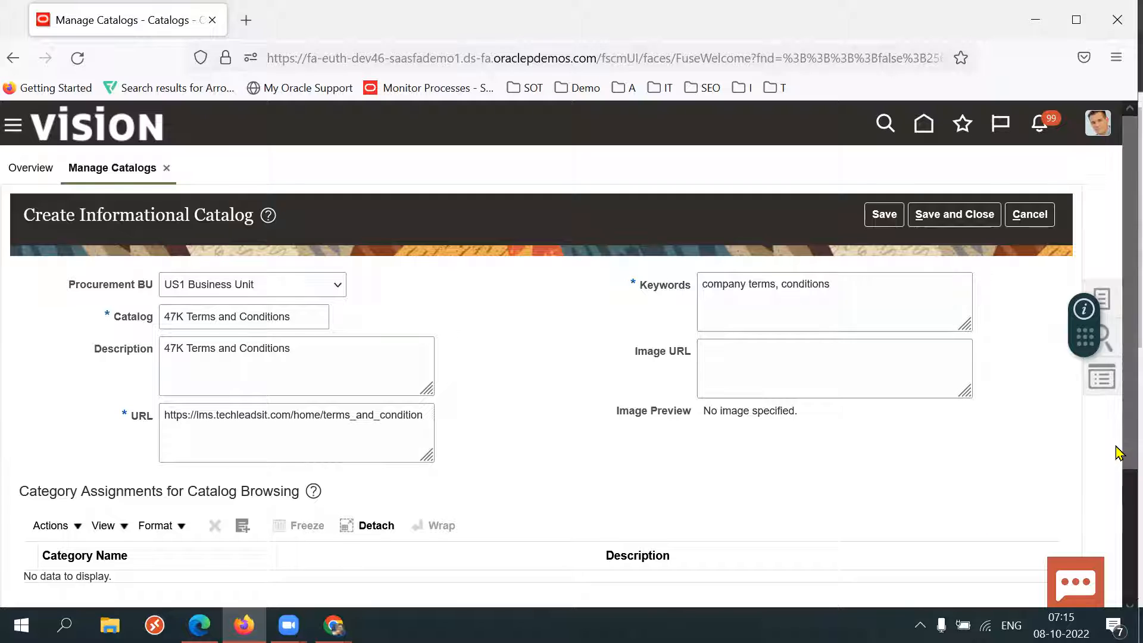
Save and close the new informational catalog and acknowledge the confirmation.
{"action": "scroll", "coordinate": [1118, 453], "scroll_direction": "down", "scroll_amount": 1}
{"action": "scroll", "coordinate": [1118, 452], "scroll_direction": "down", "scroll_amount": 1}
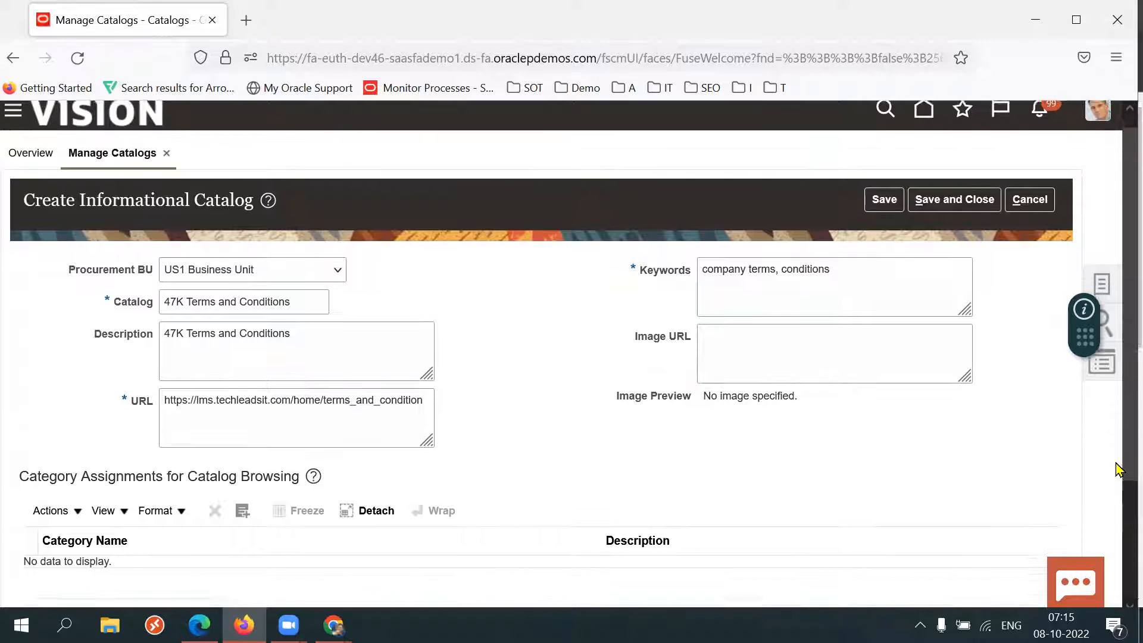
{"action": "left_click", "coordinate": [947, 192]}
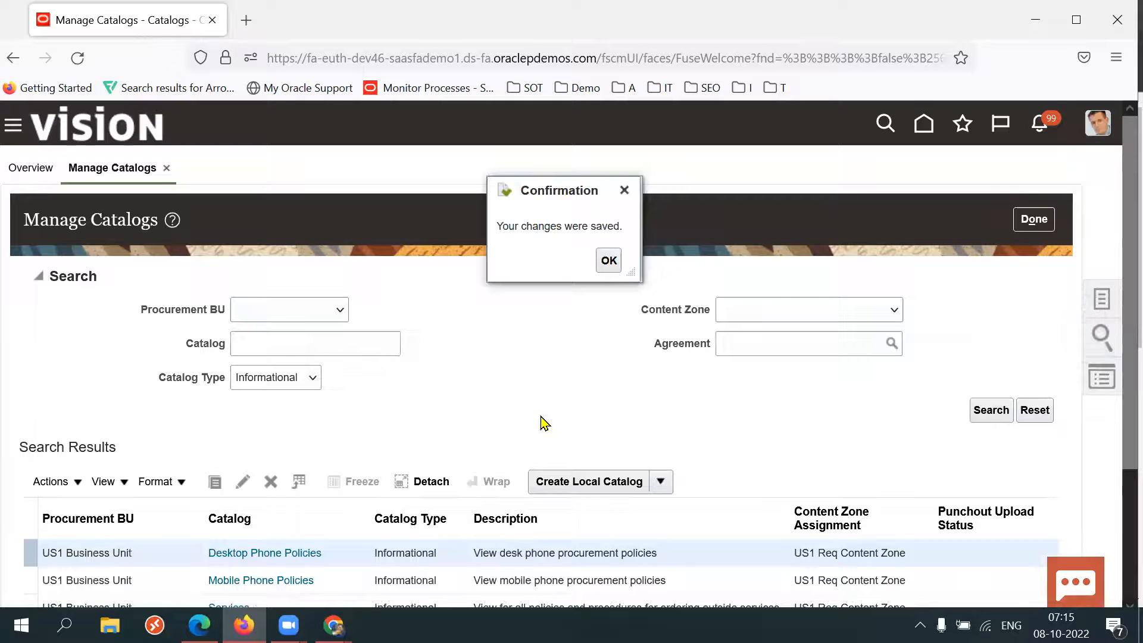
{"action": "left_click", "coordinate": [609, 260]}
Search the informational catalogs for the new 47K catalog.
{"action": "left_click", "coordinate": [382, 338]}
{"action": "type", "text": "I fo"}
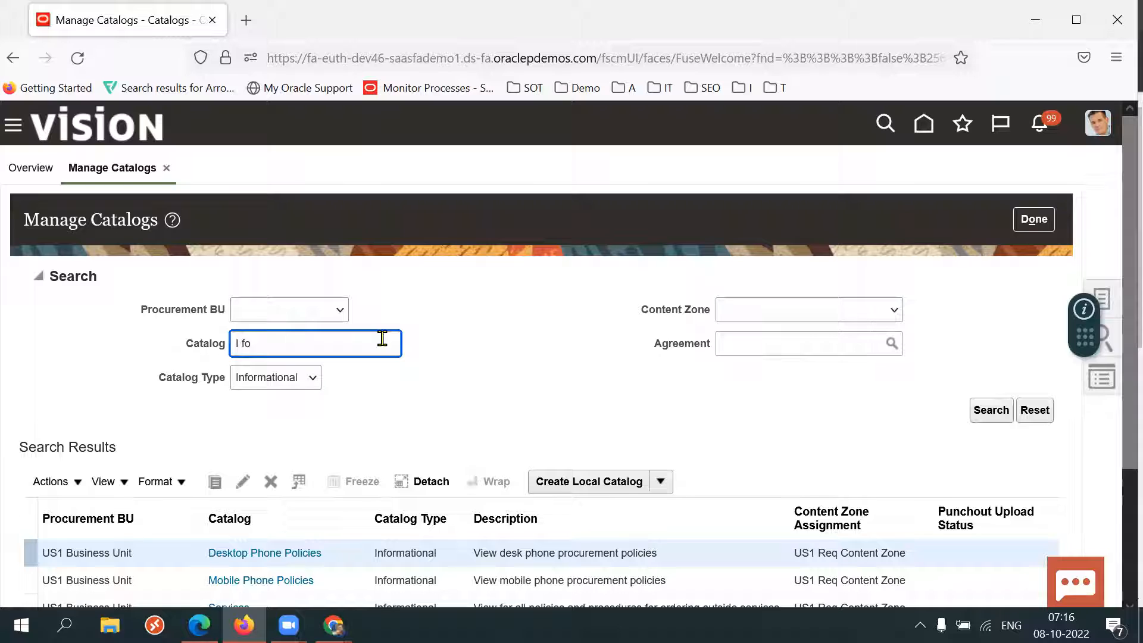
{"action": "type", "text": "nfo"}
{"action": "key", "text": "BackSpace"}
{"action": "key", "text": "BackSpace"}
{"action": "key", "text": "BackSpace"}
{"action": "key", "text": "BackSpace"}
{"action": "type", "text": "4"}
{"action": "key", "text": "Return"}
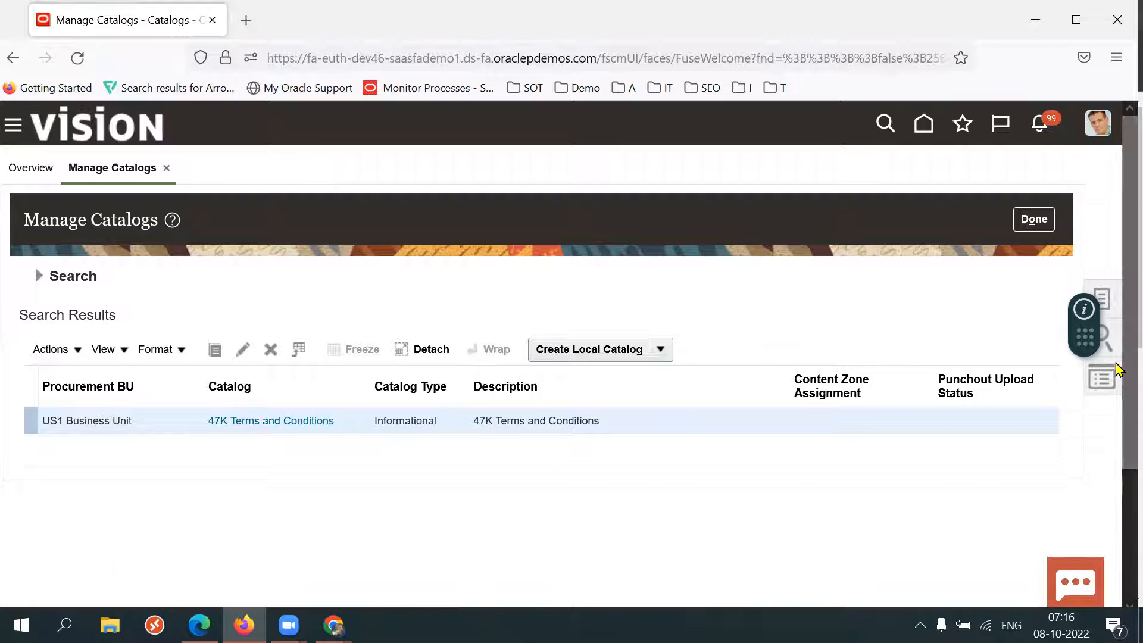
Open the Manage Content Zones task from the tasks panel.
{"action": "scroll", "coordinate": [1118, 364], "scroll_direction": "down", "scroll_amount": 3}
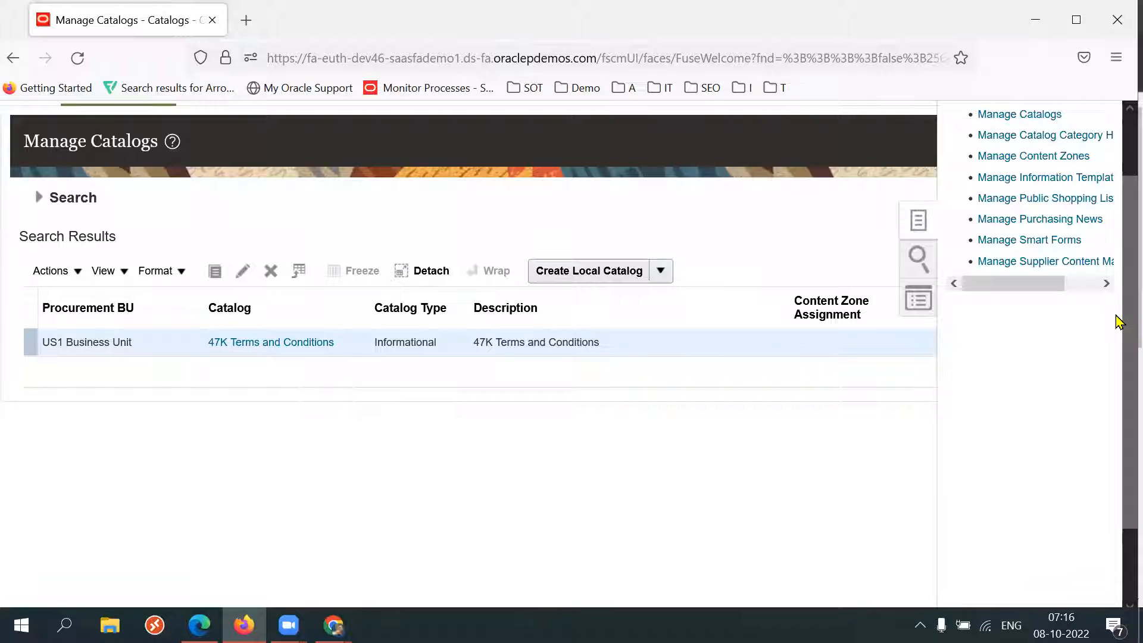
{"action": "scroll", "coordinate": [1117, 298], "scroll_direction": "up", "scroll_amount": 1}
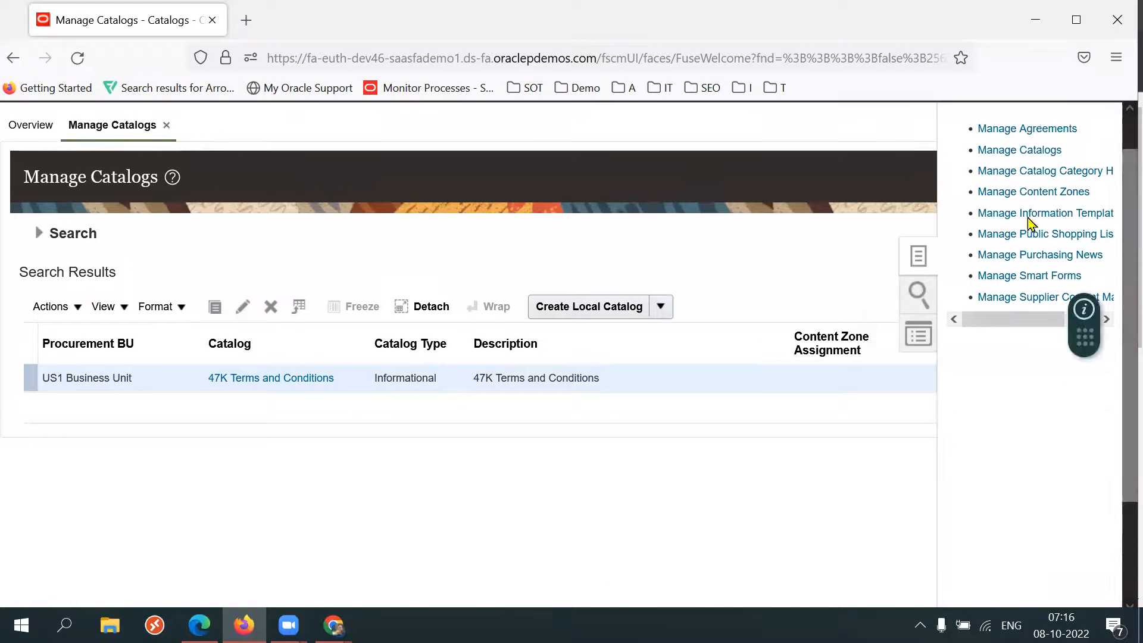
{"action": "left_click", "coordinate": [1004, 192]}
{"action": "scroll", "coordinate": [1119, 455], "scroll_direction": "down", "scroll_amount": 2}
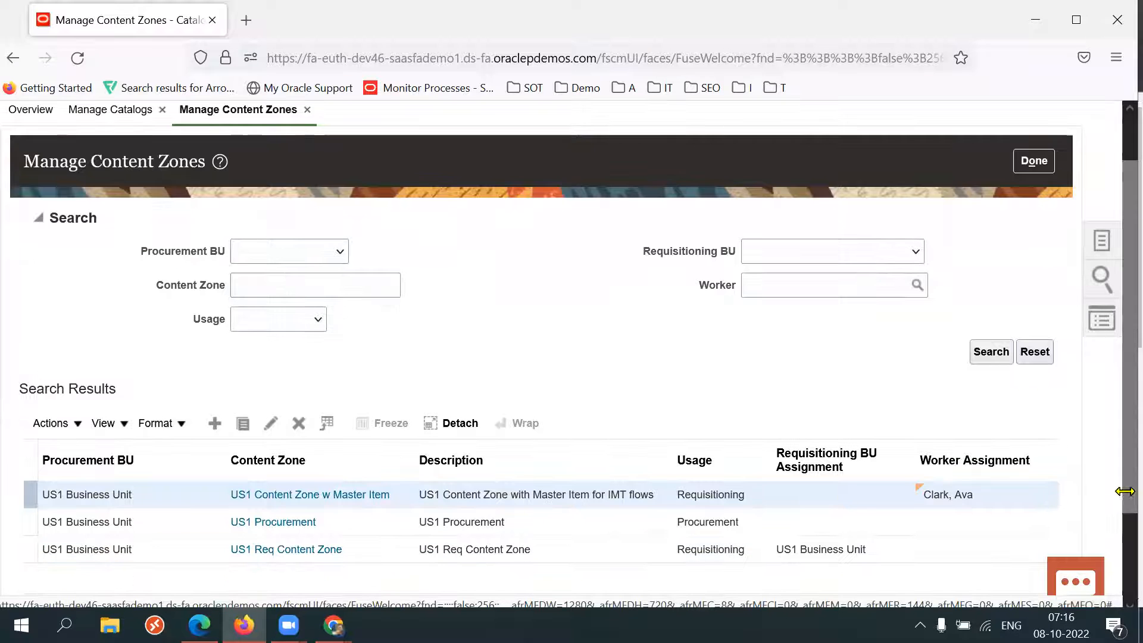
Create a new requisitioning content zone named 47K Content Zone.
{"action": "left_click", "coordinate": [215, 423]}
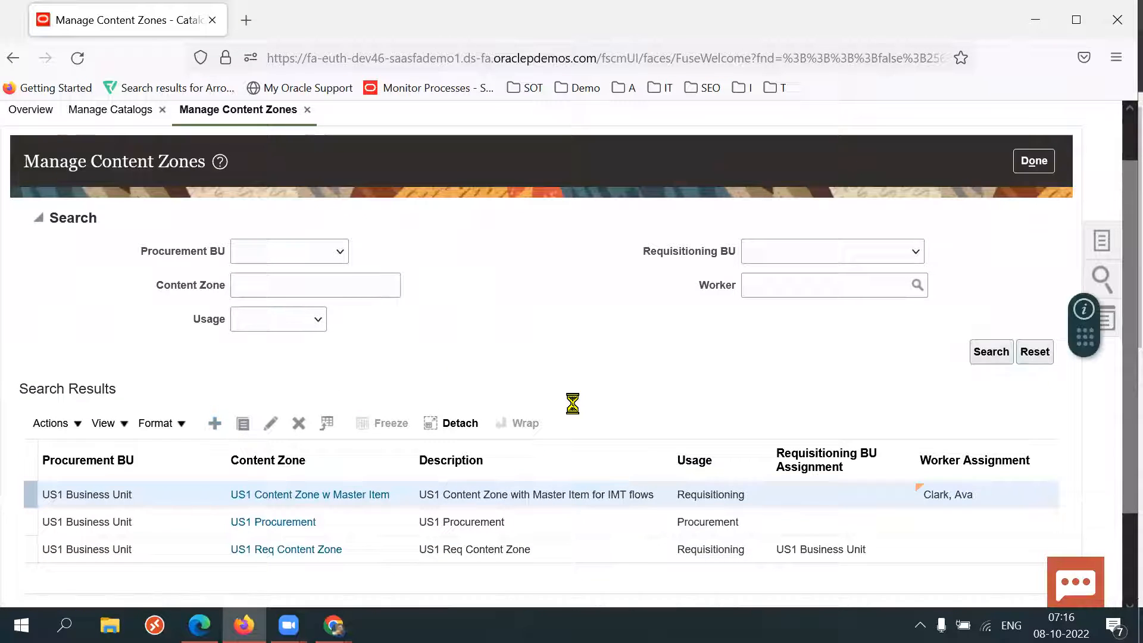
{"action": "left_click", "coordinate": [344, 312]}
{"action": "type", "text": "47K"}
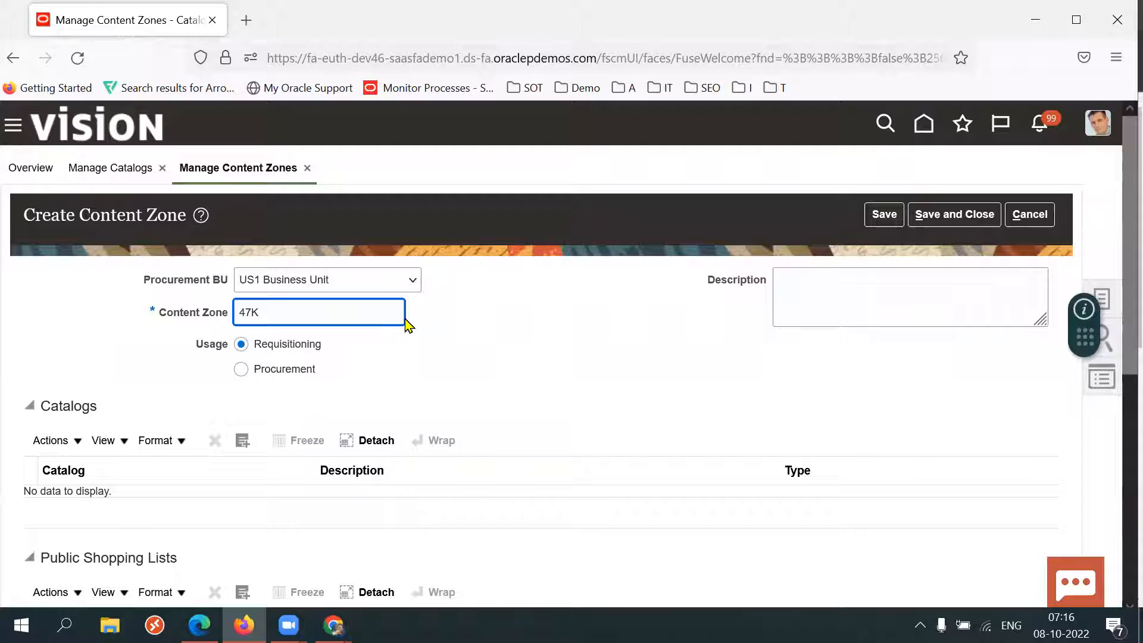
{"action": "type", "text": "Content Zone"}
{"action": "left_click", "coordinate": [487, 340]}
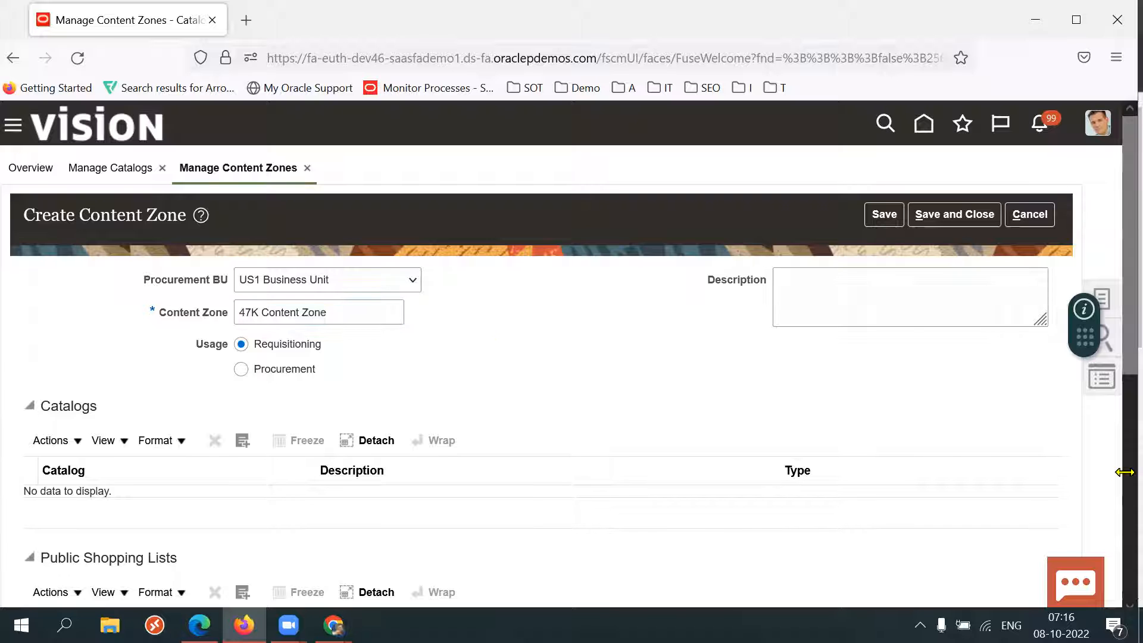
Add the 47K Terms and Conditions catalog to the content zone's catalogs.
{"action": "scroll", "coordinate": [1119, 375], "scroll_direction": "down", "scroll_amount": 3}
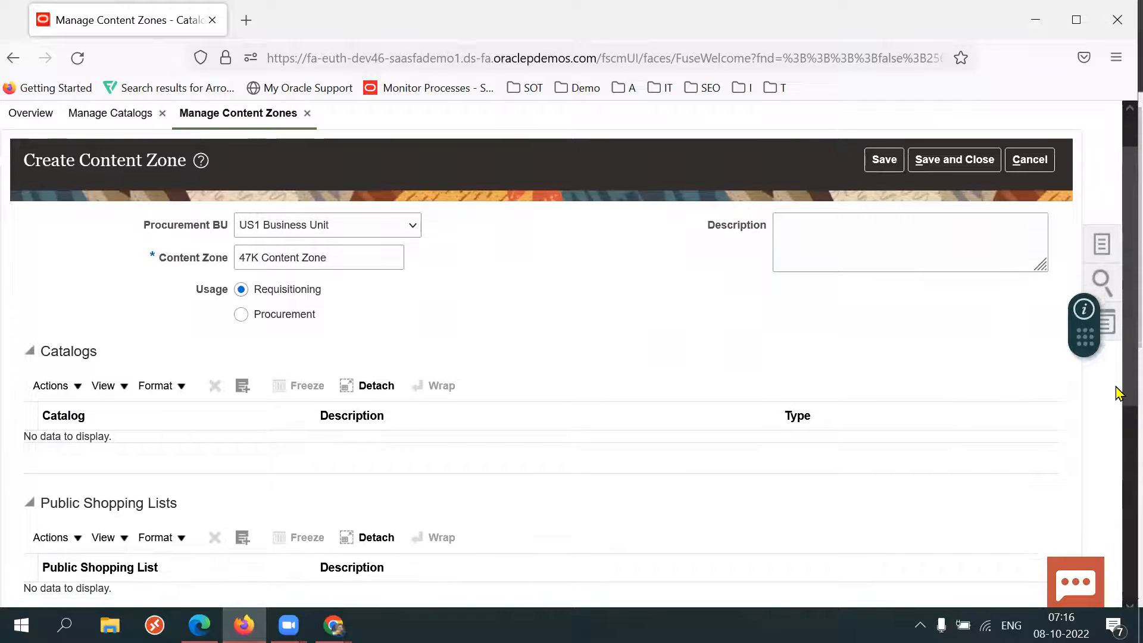
{"action": "scroll", "coordinate": [1117, 436], "scroll_direction": "down", "scroll_amount": 3}
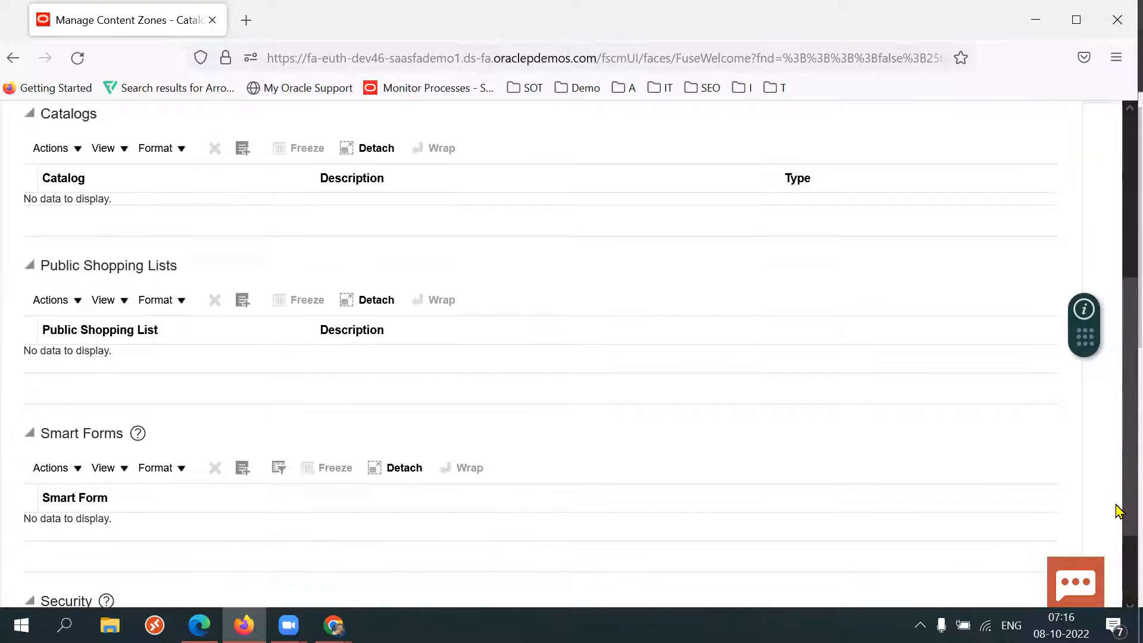
{"action": "scroll", "coordinate": [1119, 469], "scroll_direction": "up", "scroll_amount": 1}
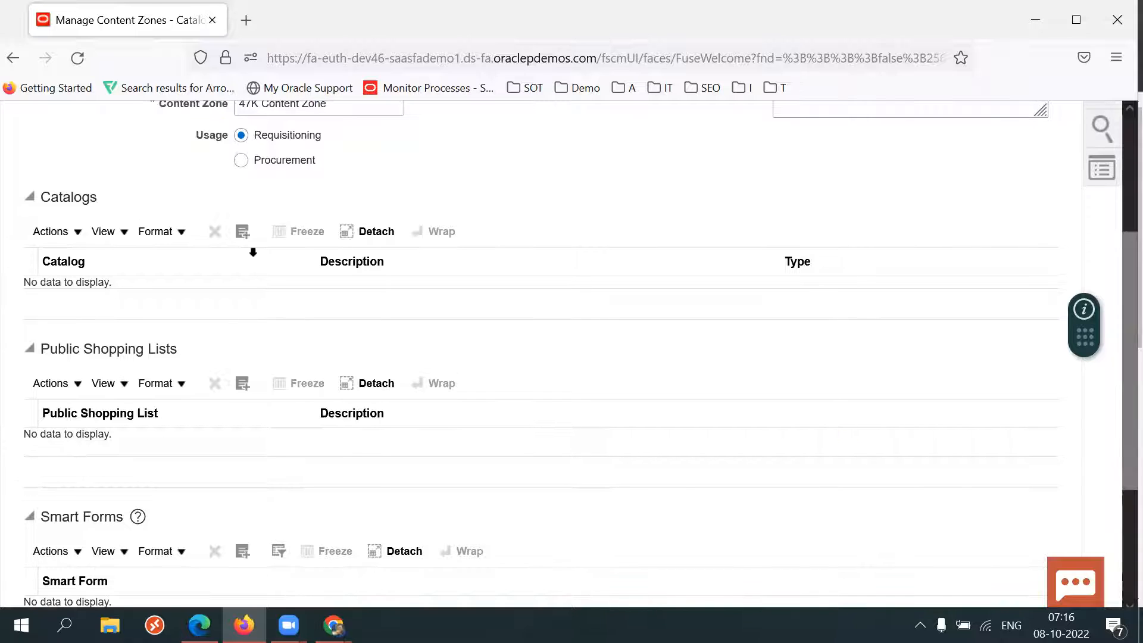
{"action": "left_click", "coordinate": [243, 232]}
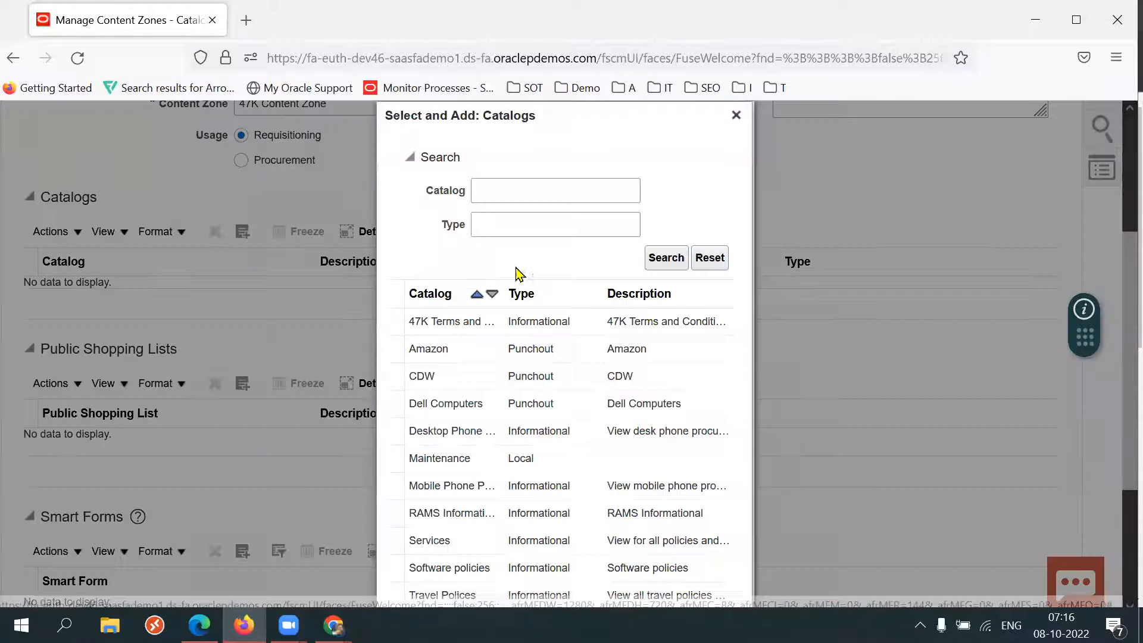
{"action": "left_click", "coordinate": [467, 322]}
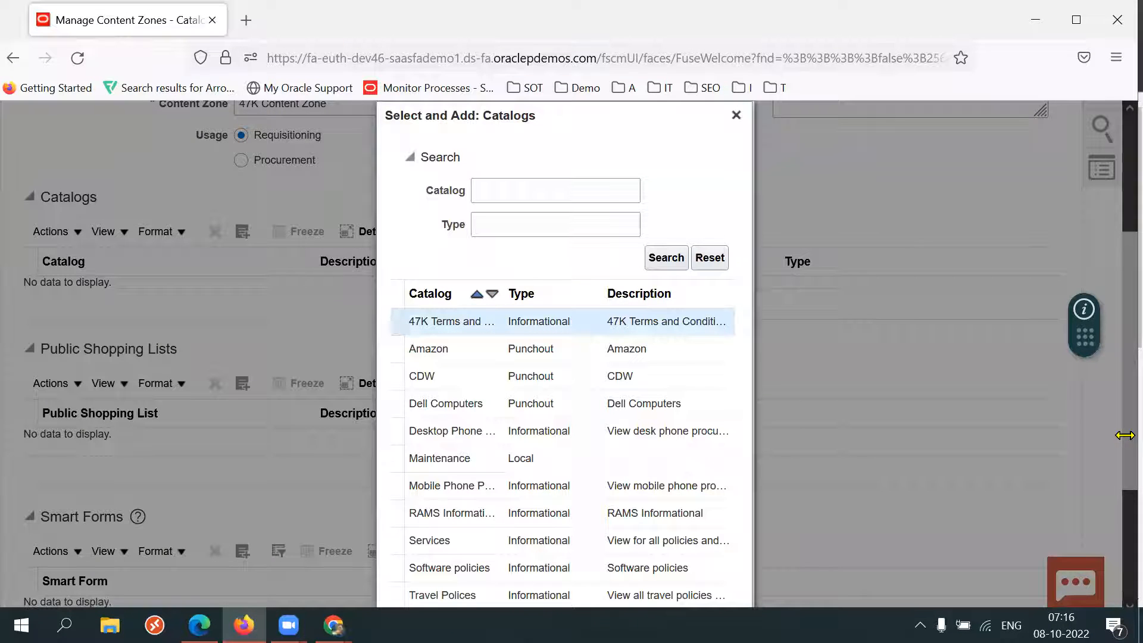
{"action": "scroll", "coordinate": [1125, 436], "scroll_direction": "down", "scroll_amount": 4}
{"action": "left_click", "coordinate": [638, 547]}
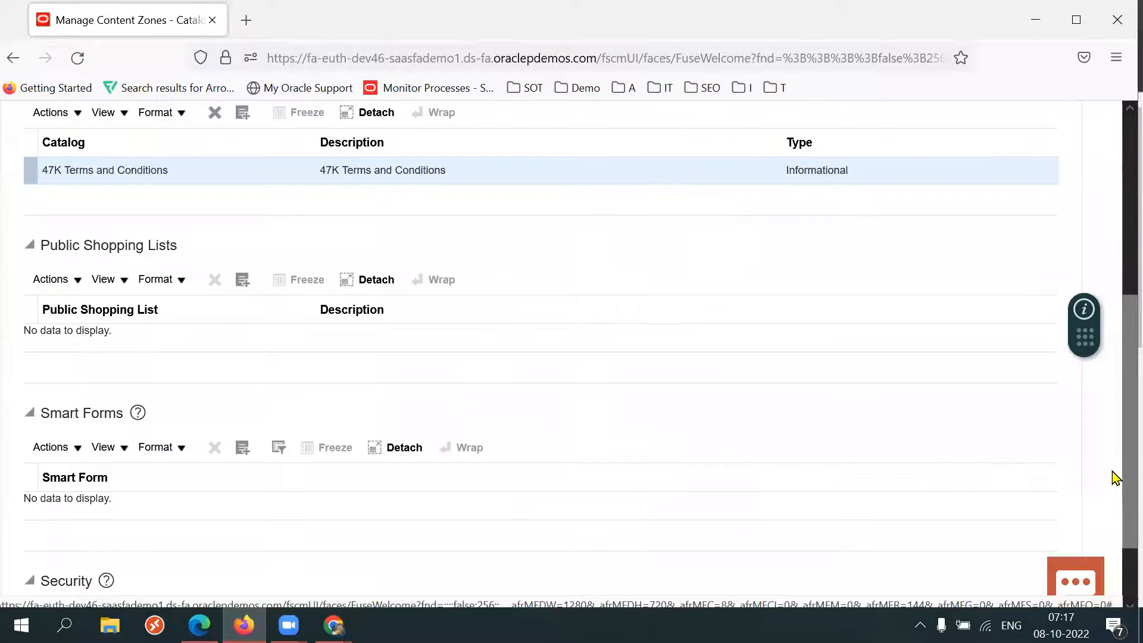
Set the content zone's security to Secured by worker.
{"action": "scroll", "coordinate": [1119, 460], "scroll_direction": "up", "scroll_amount": 4}
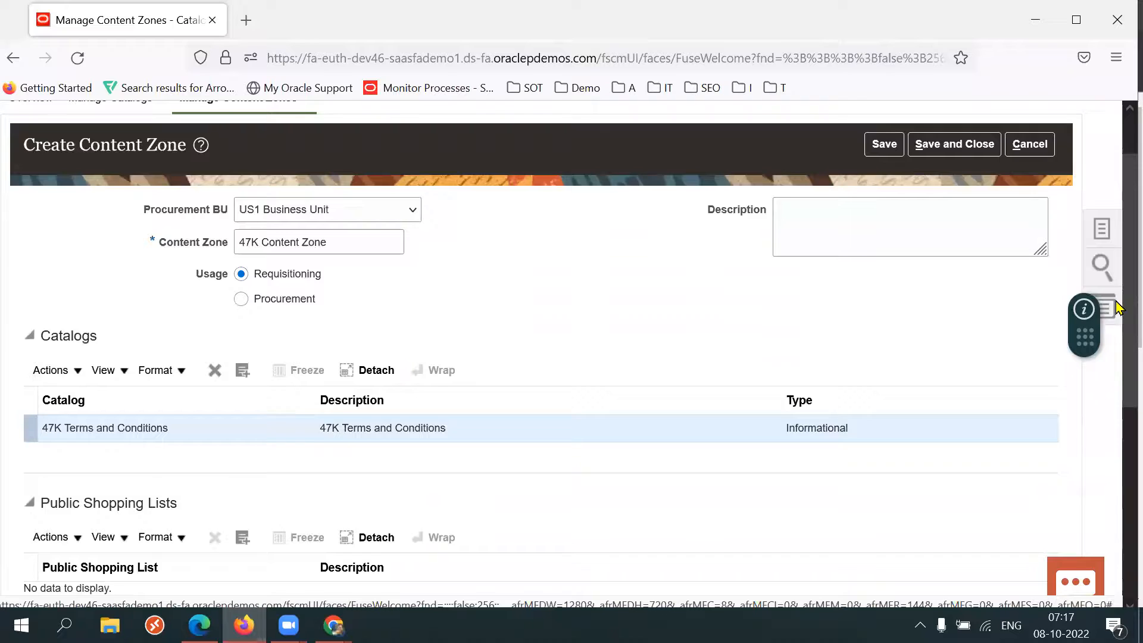
{"action": "scroll", "coordinate": [1119, 308], "scroll_direction": "up", "scroll_amount": 1}
{"action": "triple_click", "coordinate": [367, 265]}
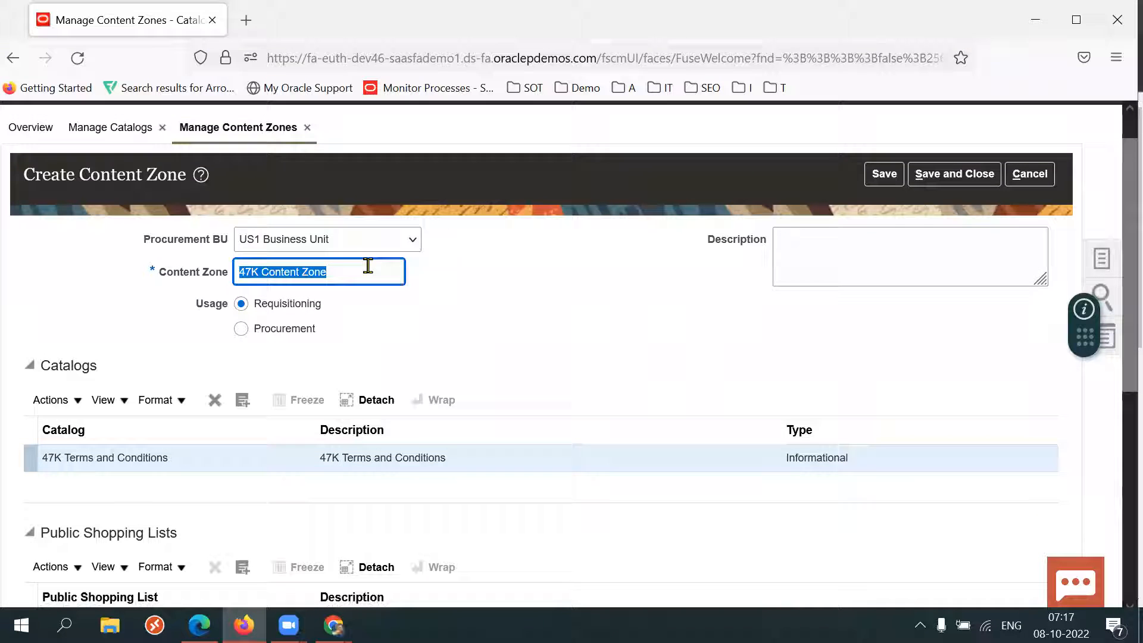
{"action": "triple_click", "coordinate": [131, 475]}
{"action": "left_click", "coordinate": [554, 381]}
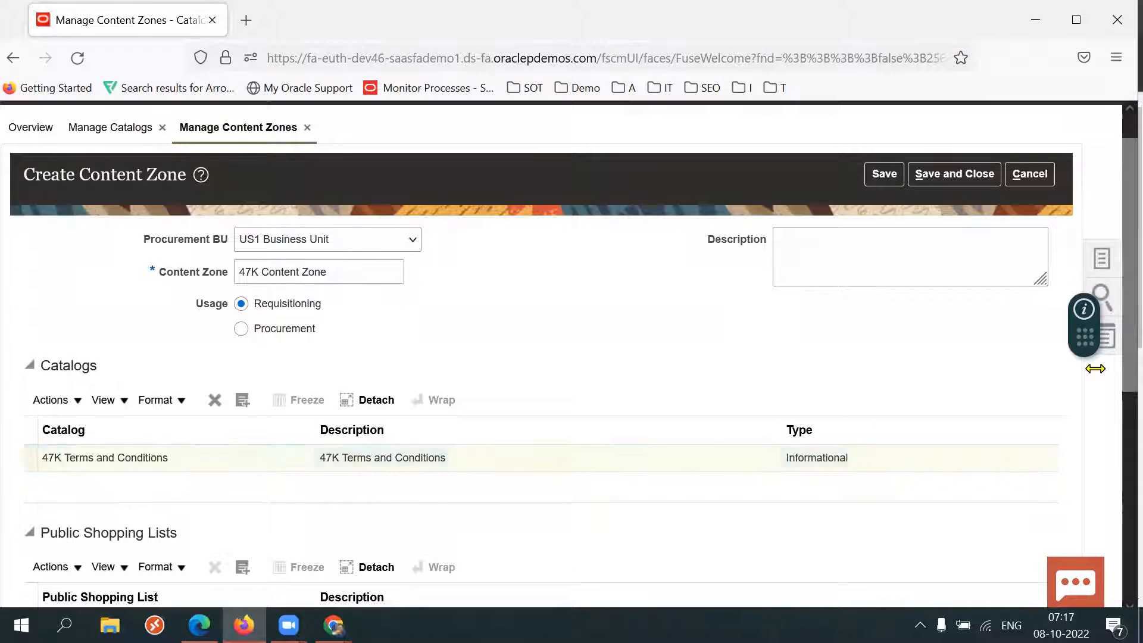
{"action": "left_click_drag", "start_coordinate": [1119, 374], "coordinate": [1120, 596]}
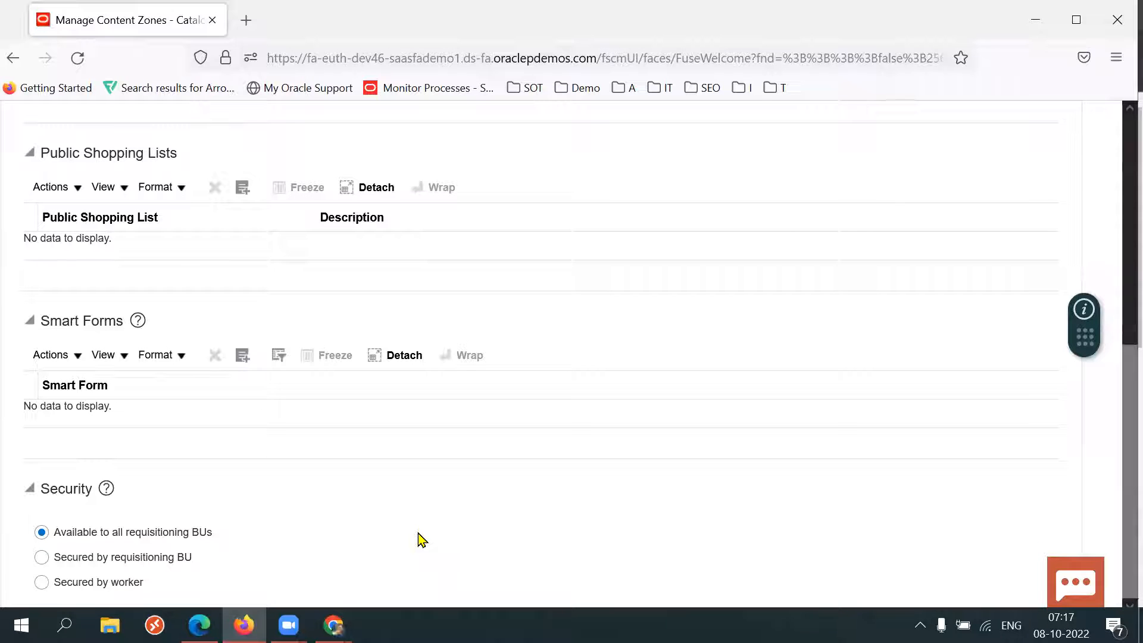
{"action": "left_click_drag", "start_coordinate": [226, 539], "coordinate": [121, 542]}
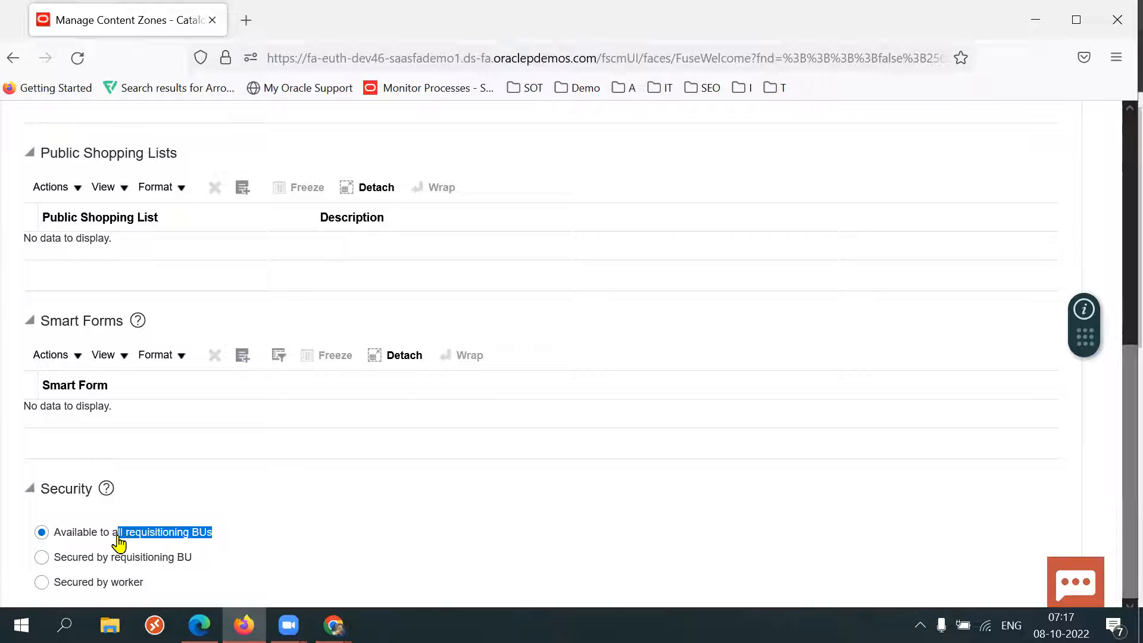
{"action": "left_click_drag", "start_coordinate": [192, 557], "coordinate": [122, 563]}
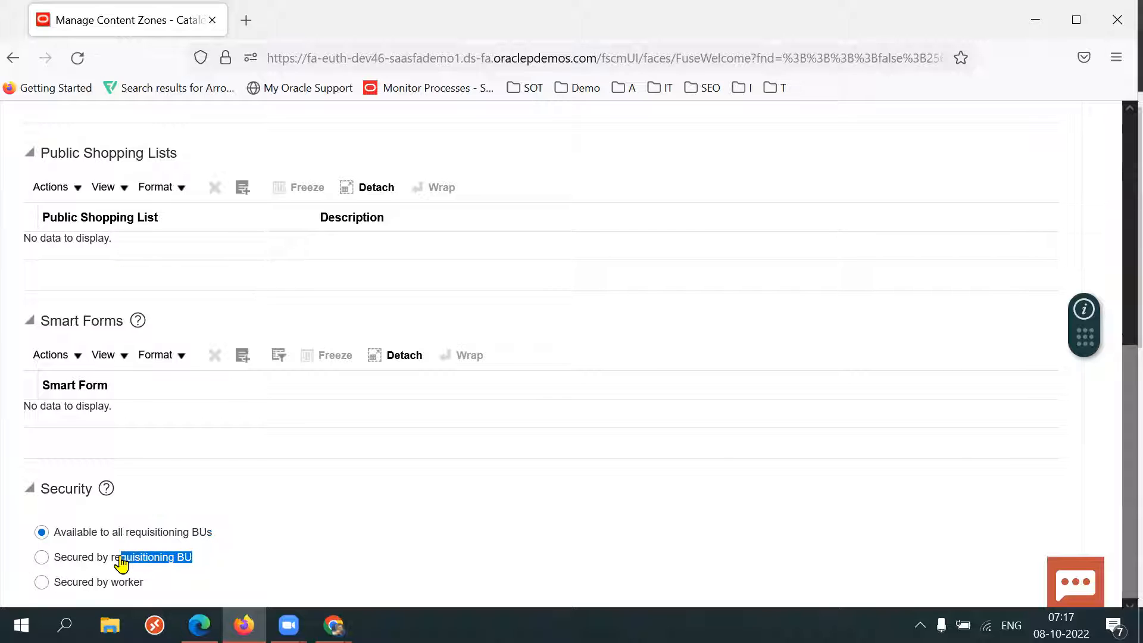
{"action": "left_click", "coordinate": [43, 584]}
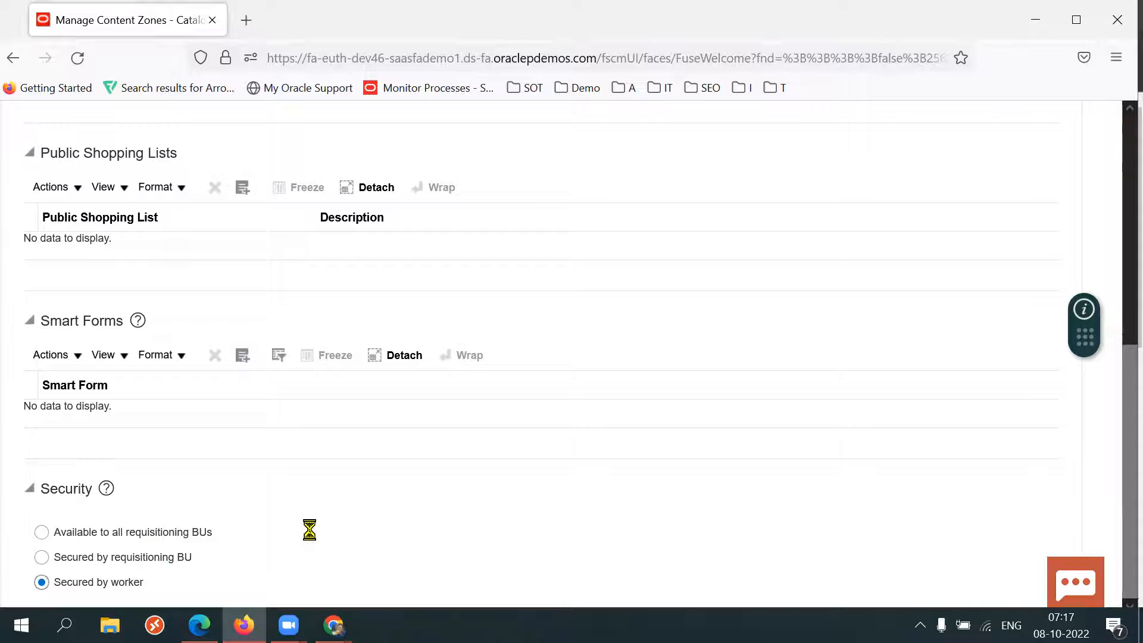
Search for a worker by surname and add the chosen worker to the content zone's secured worker list.
{"action": "scroll", "coordinate": [368, 536], "scroll_direction": "down", "scroll_amount": 2}
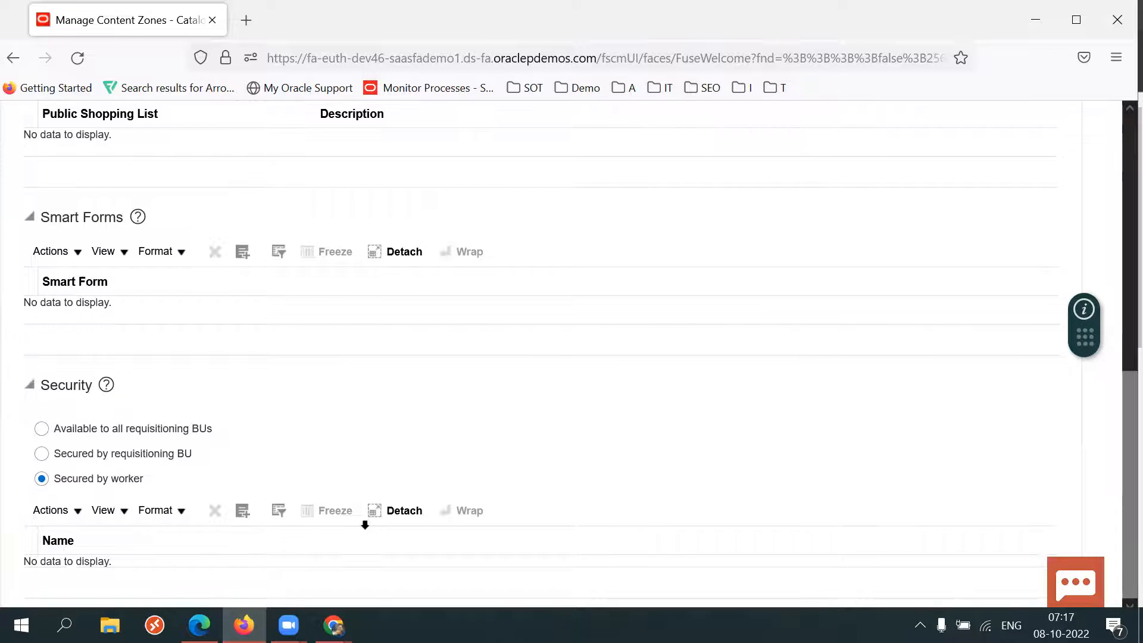
{"action": "left_click", "coordinate": [242, 510]}
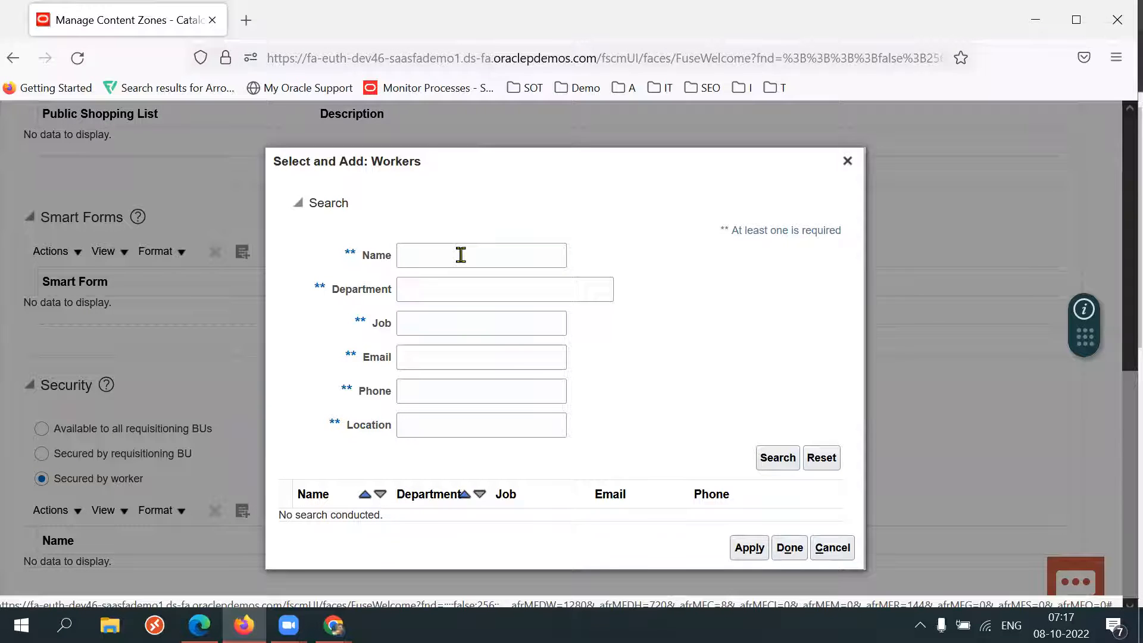
{"action": "left_click", "coordinate": [461, 255]}
{"action": "type", "text": "Brown"}
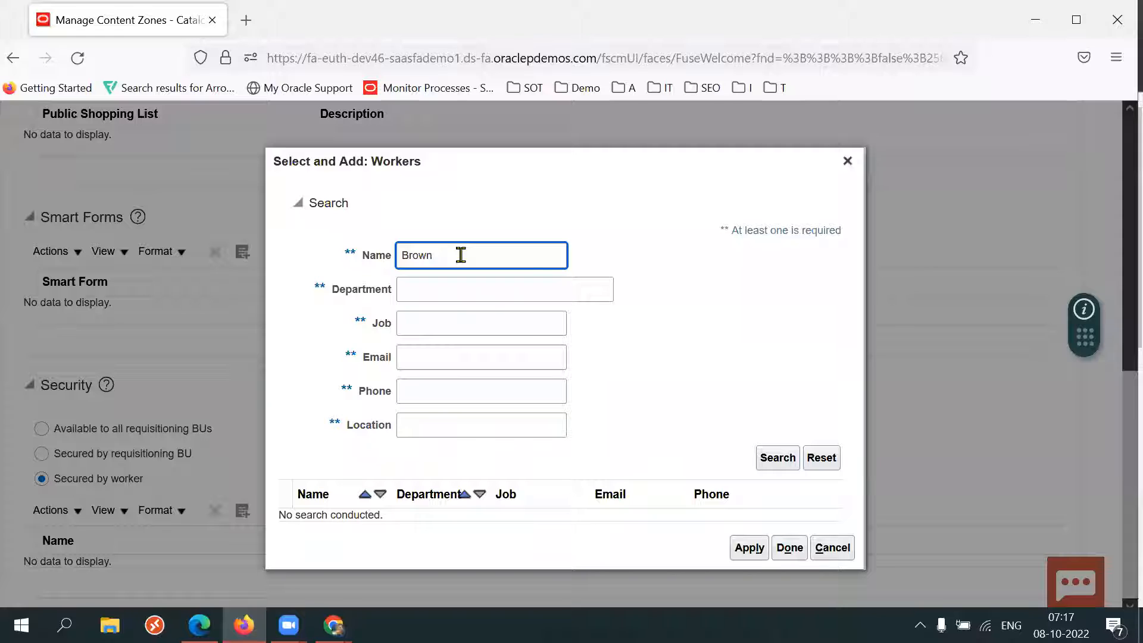
{"action": "key", "text": "Return"}
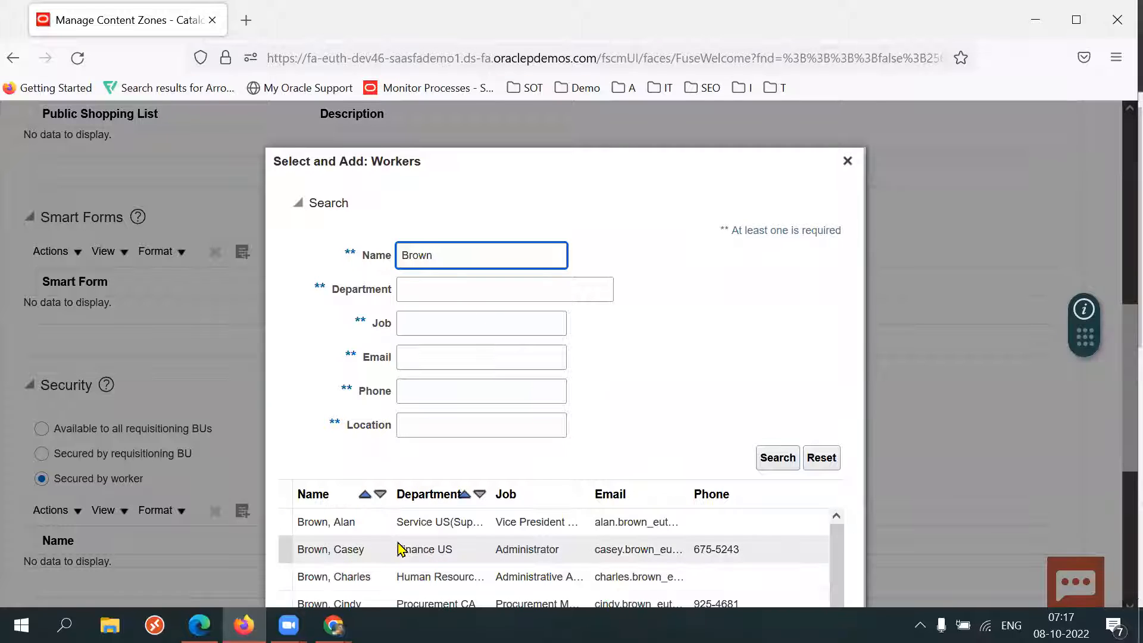
{"action": "left_click", "coordinate": [506, 547]}
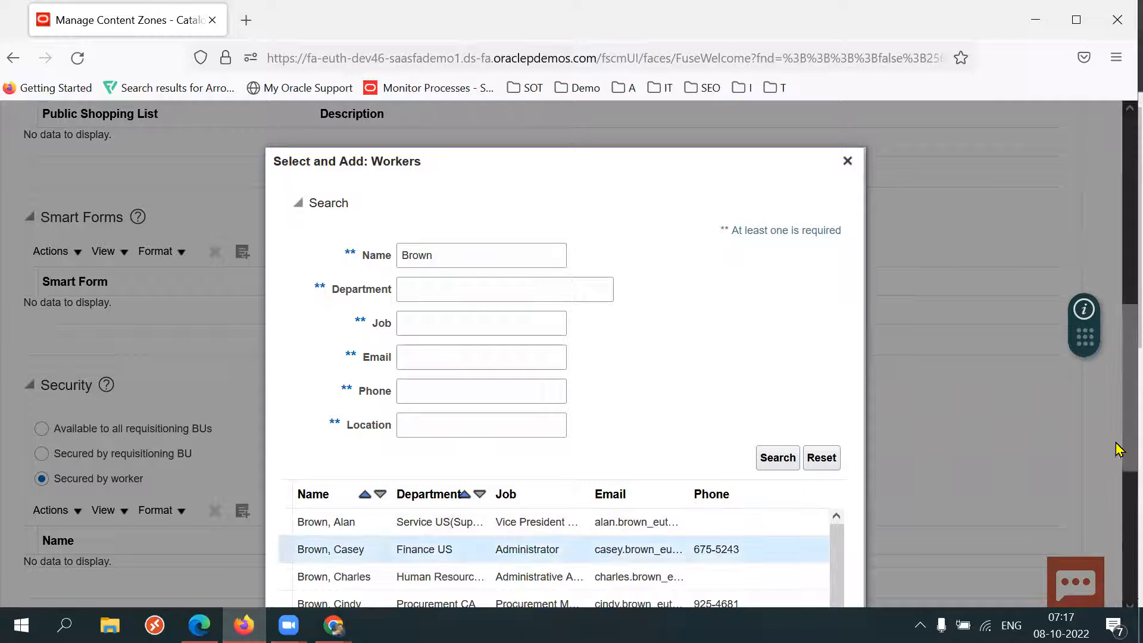
{"action": "scroll", "coordinate": [1119, 500], "scroll_direction": "down", "scroll_amount": 2}
{"action": "scroll", "coordinate": [1118, 501], "scroll_direction": "down", "scroll_amount": 5}
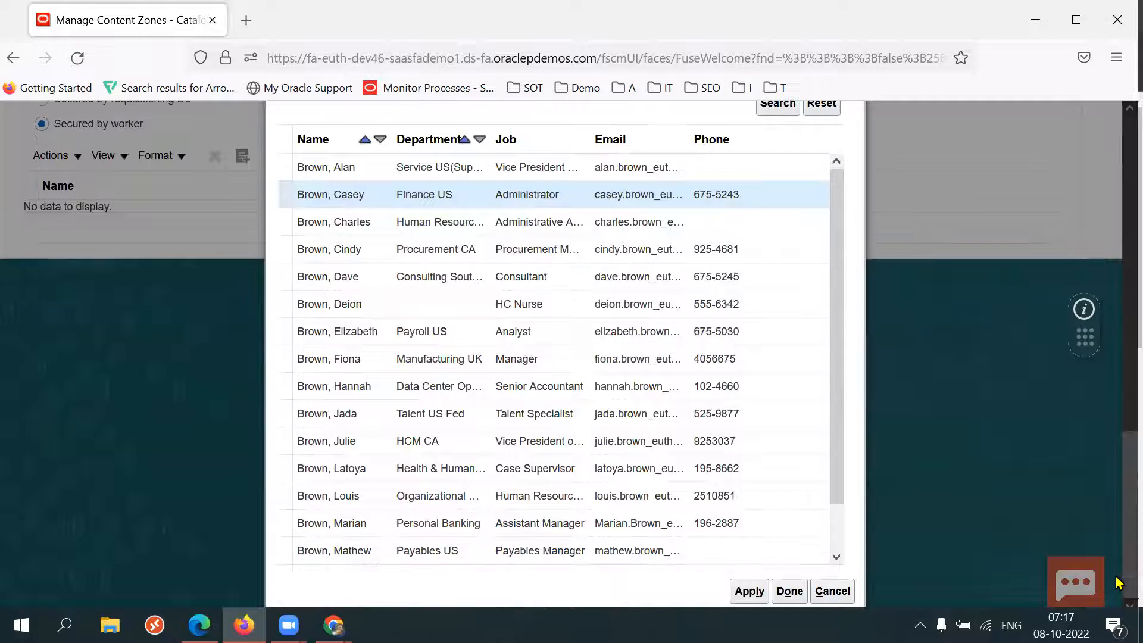
{"action": "left_click", "coordinate": [749, 592]}
{"action": "left_click", "coordinate": [790, 591]}
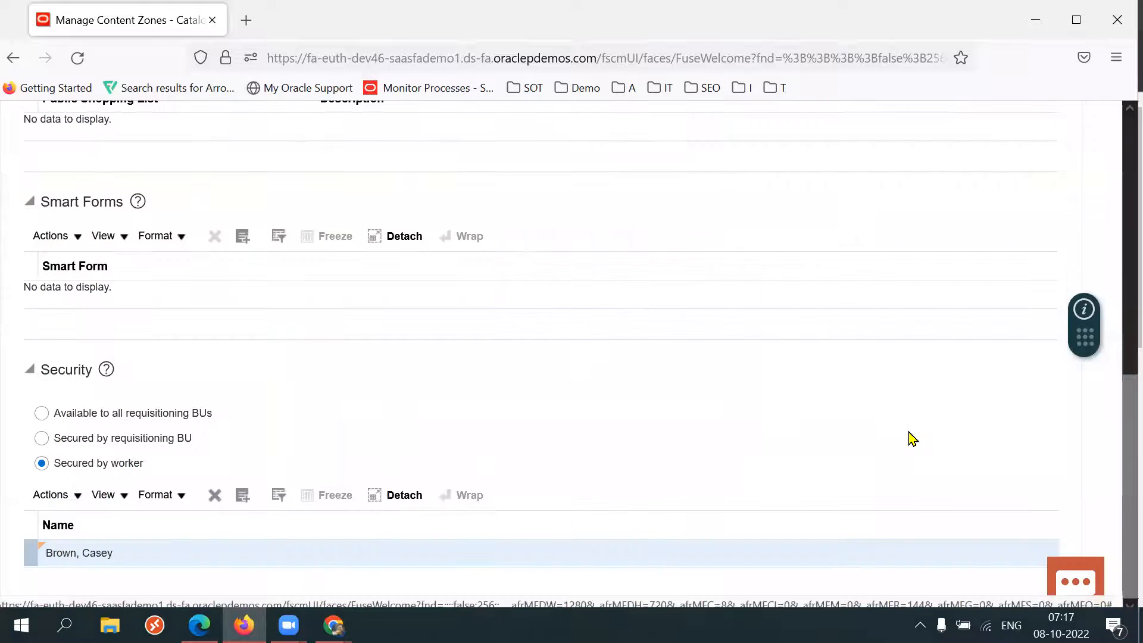
Review the content zone's name, catalog and security settings.
{"action": "left_click_drag", "start_coordinate": [1118, 429], "coordinate": [1116, 202]}
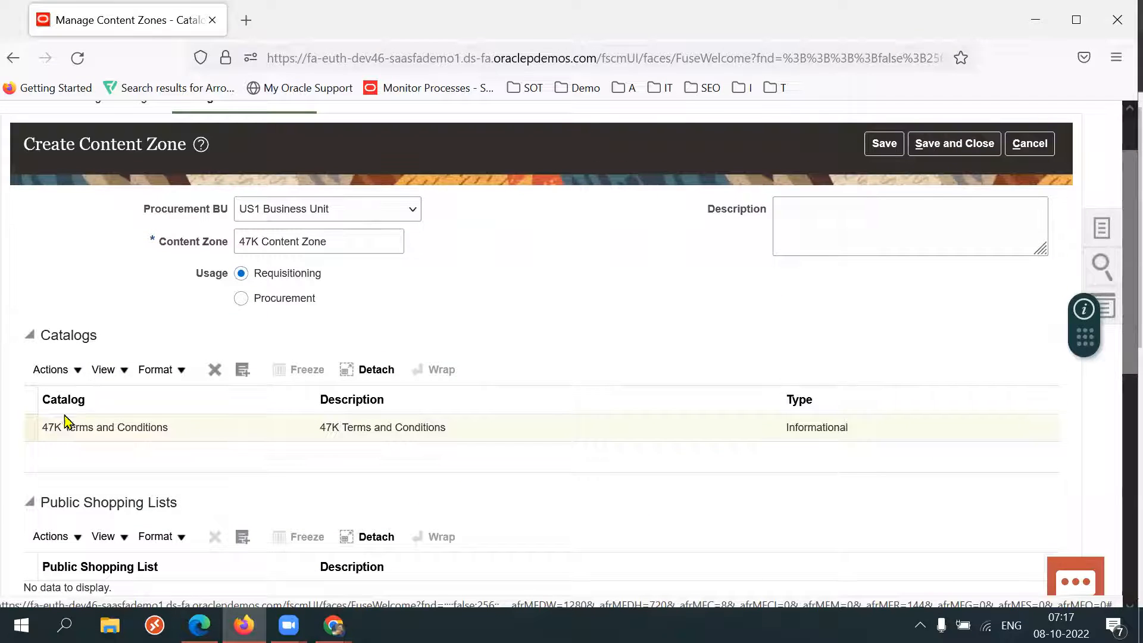
{"action": "triple_click", "coordinate": [339, 242]}
{"action": "left_click", "coordinate": [631, 305]}
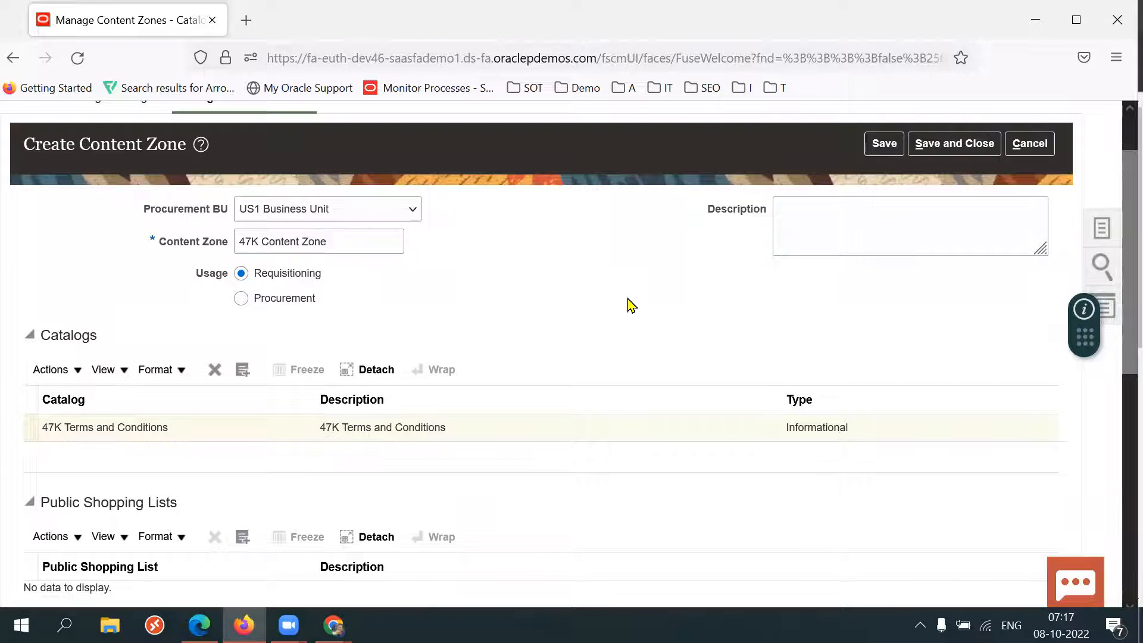
{"action": "left_click_drag", "start_coordinate": [1119, 351], "coordinate": [1120, 583]}
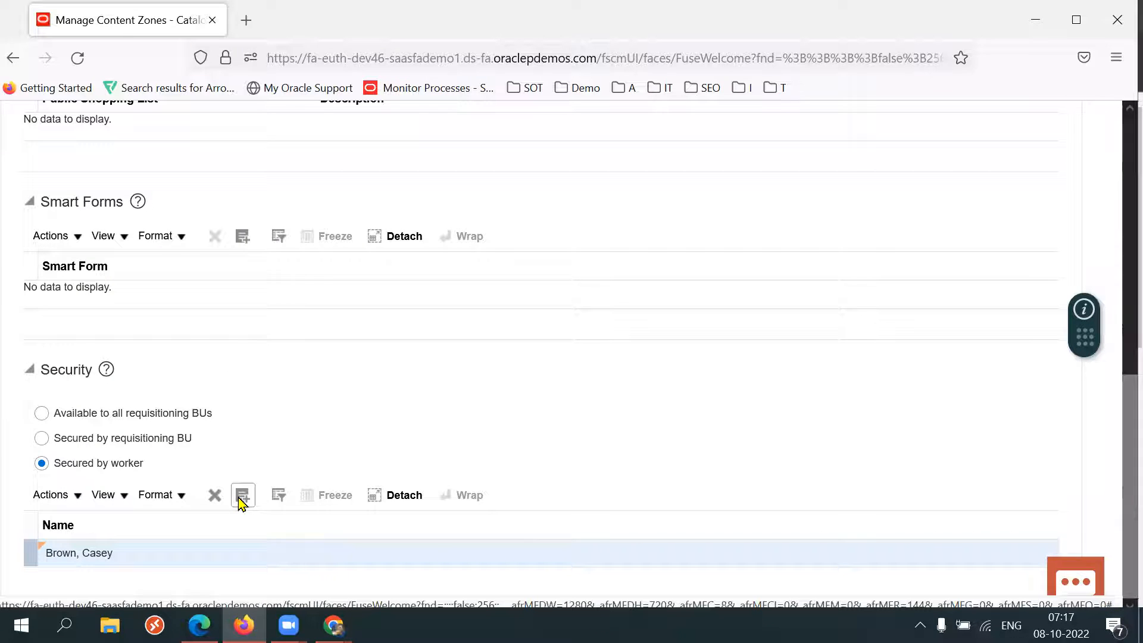
{"action": "left_click_drag", "start_coordinate": [121, 438], "coordinate": [209, 439]}
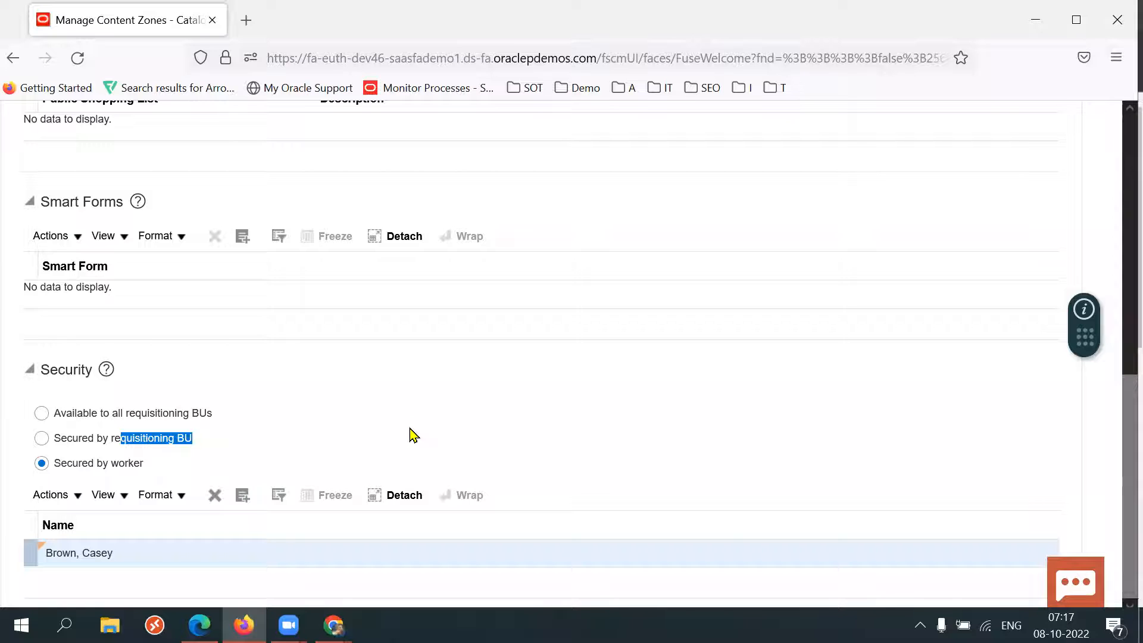
{"action": "left_click", "coordinate": [216, 446]}
{"action": "left_click_drag", "start_coordinate": [192, 448], "coordinate": [112, 457]}
{"action": "left_click_drag", "start_coordinate": [1118, 479], "coordinate": [1117, 197]}
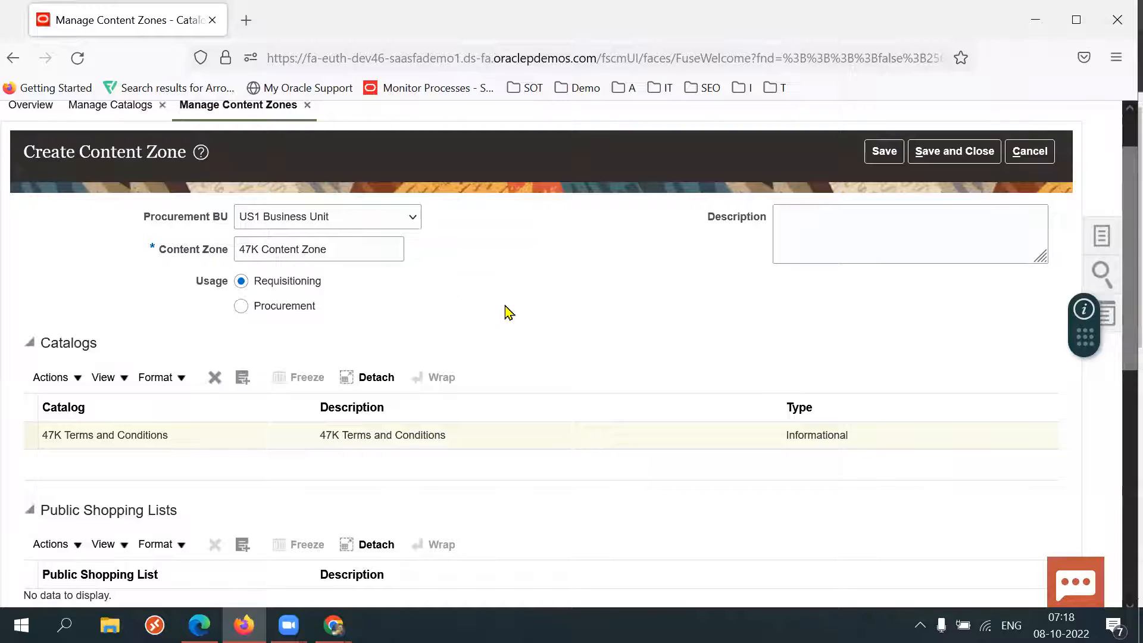
{"action": "mouse_move", "coordinate": [1118, 310]}
{"action": "left_mouse_down"}
{"action": "mouse_move", "coordinate": [1118, 560]}
{"action": "mouse_move", "coordinate": [1116, 295]}
{"action": "left_mouse_up"}
Save and close the new content zone.
{"action": "left_click", "coordinate": [966, 160]}
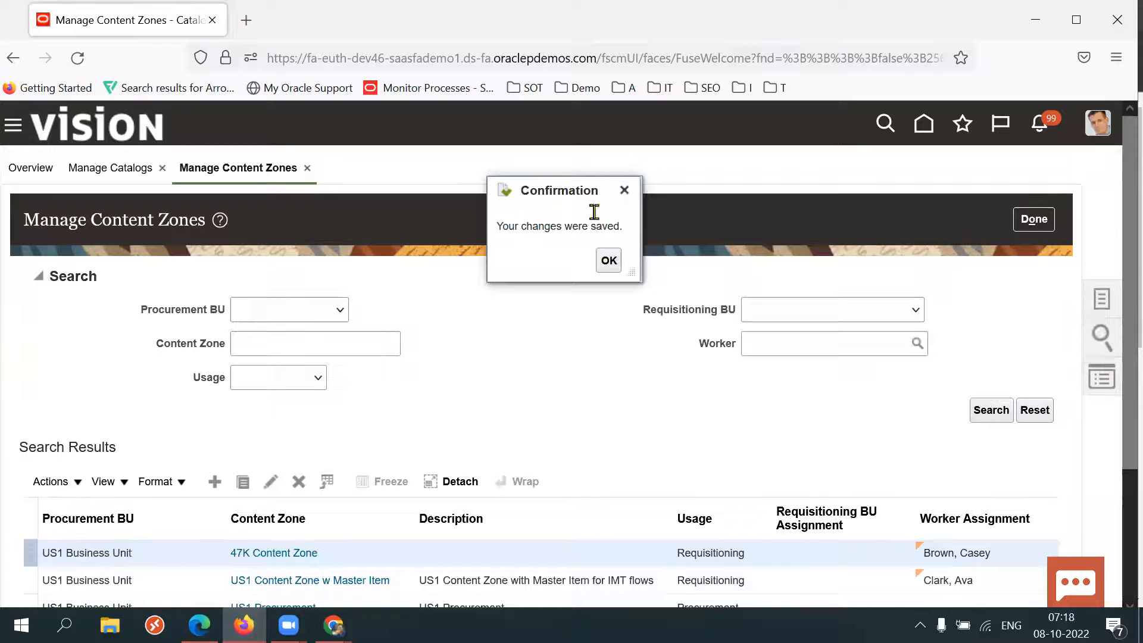
{"action": "left_click", "coordinate": [608, 262]}
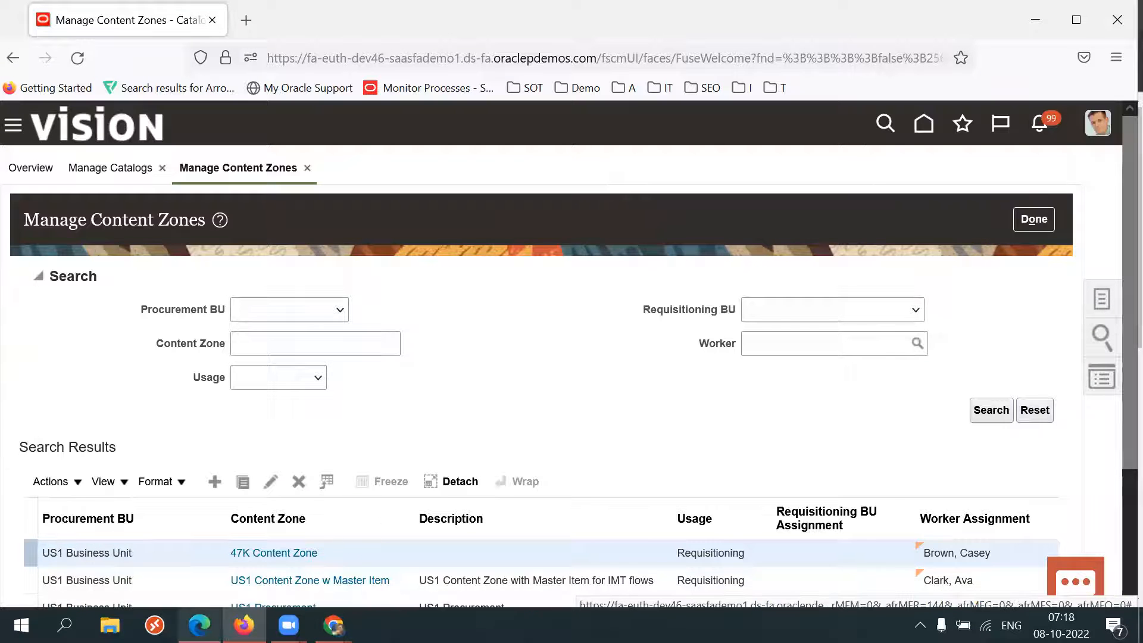
Switch to the requester's browser, reload, and open Purchase Requisitions from the home page.
{"action": "left_click", "coordinate": [199, 625]}
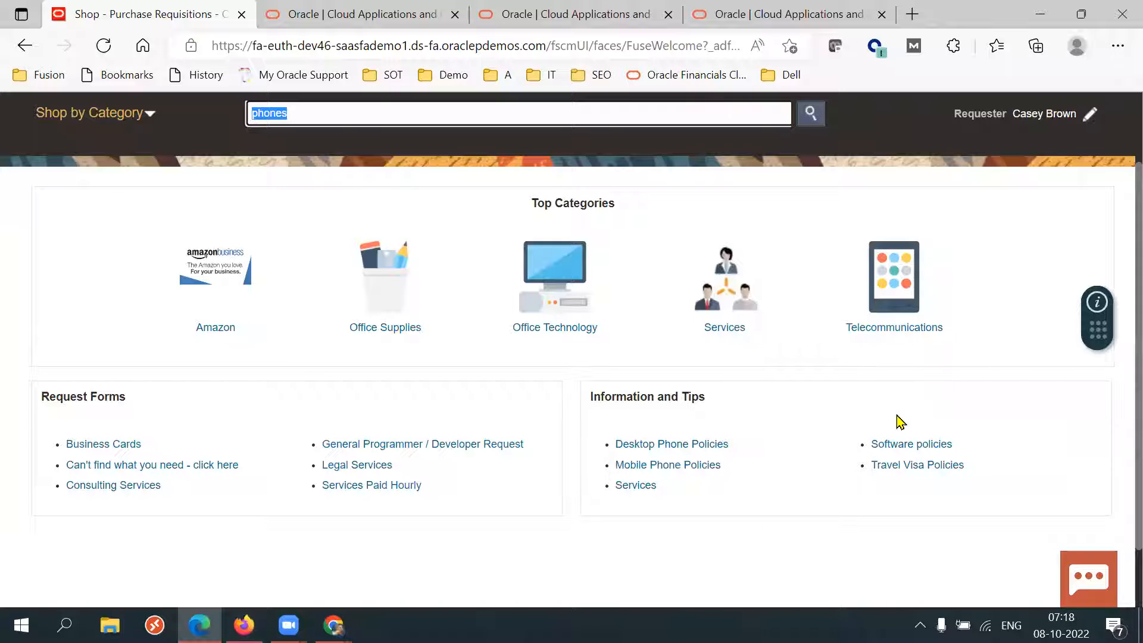
{"action": "scroll", "coordinate": [1120, 296], "scroll_direction": "up", "scroll_amount": 2}
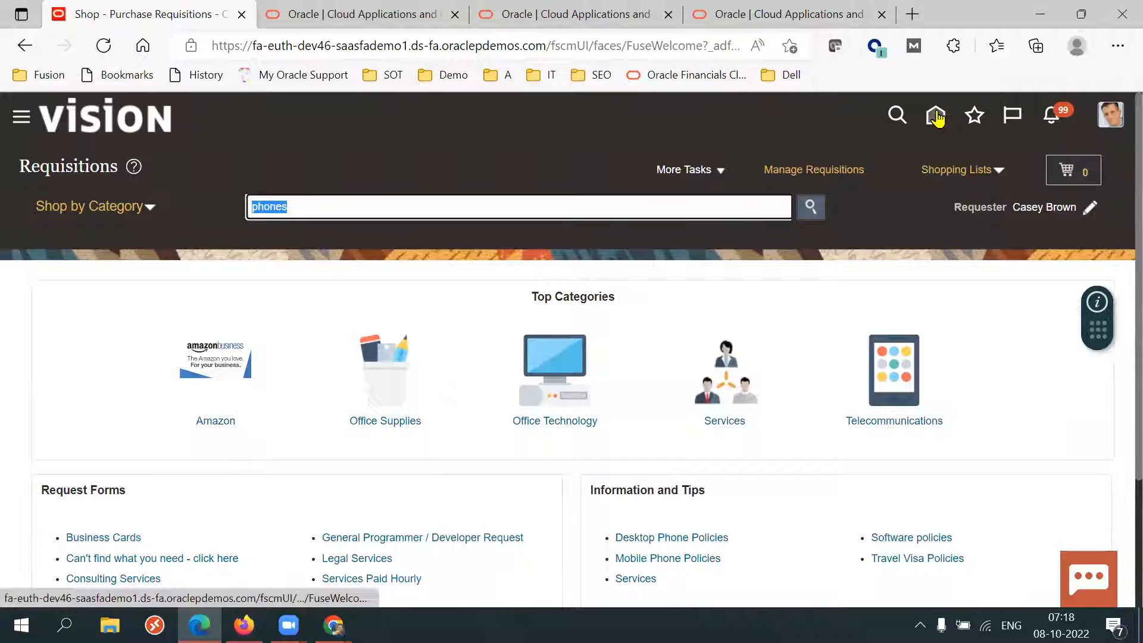
{"action": "left_click", "coordinate": [104, 46]}
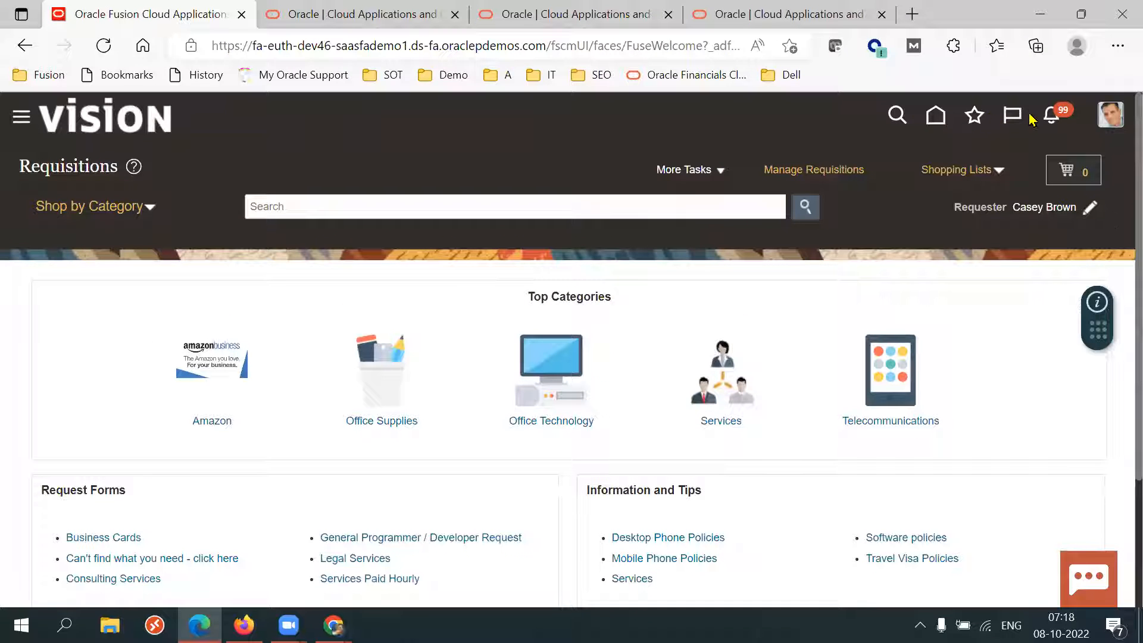
{"action": "left_click", "coordinate": [936, 115]}
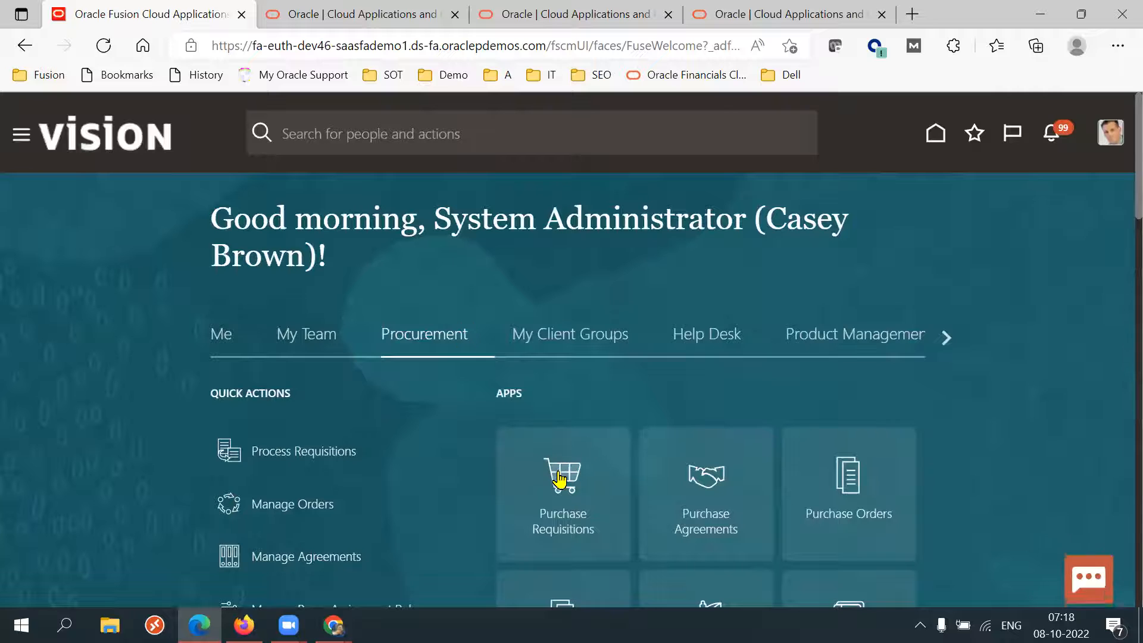
{"action": "left_click", "coordinate": [560, 478]}
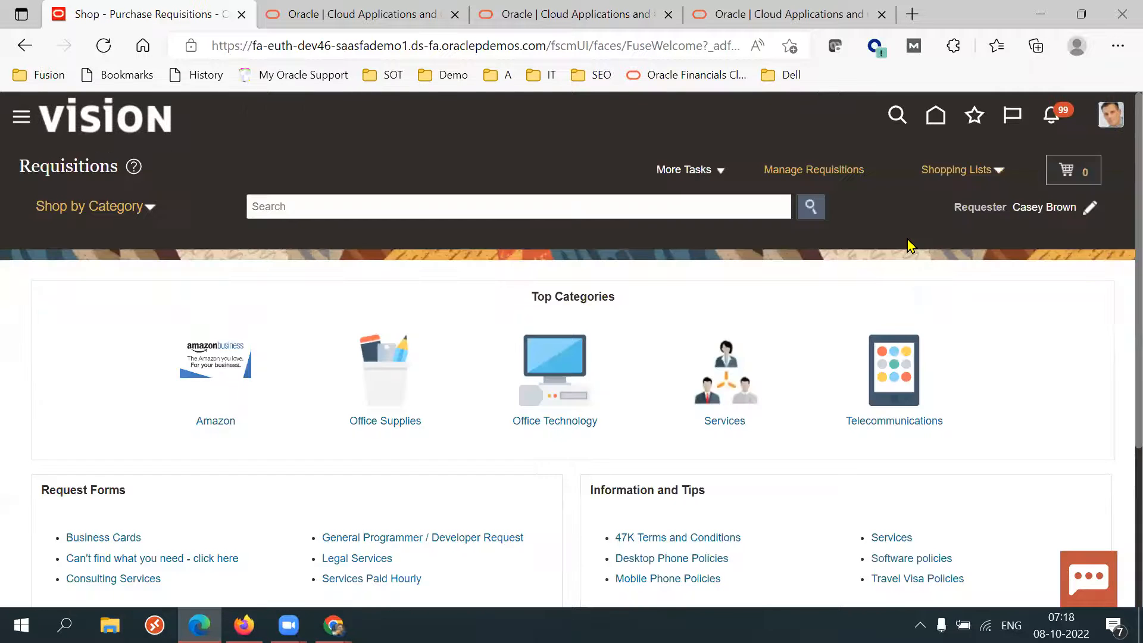
Open the 47K Terms and Conditions link under Information and Tips.
{"action": "scroll", "coordinate": [1116, 370], "scroll_direction": "down", "scroll_amount": 3}
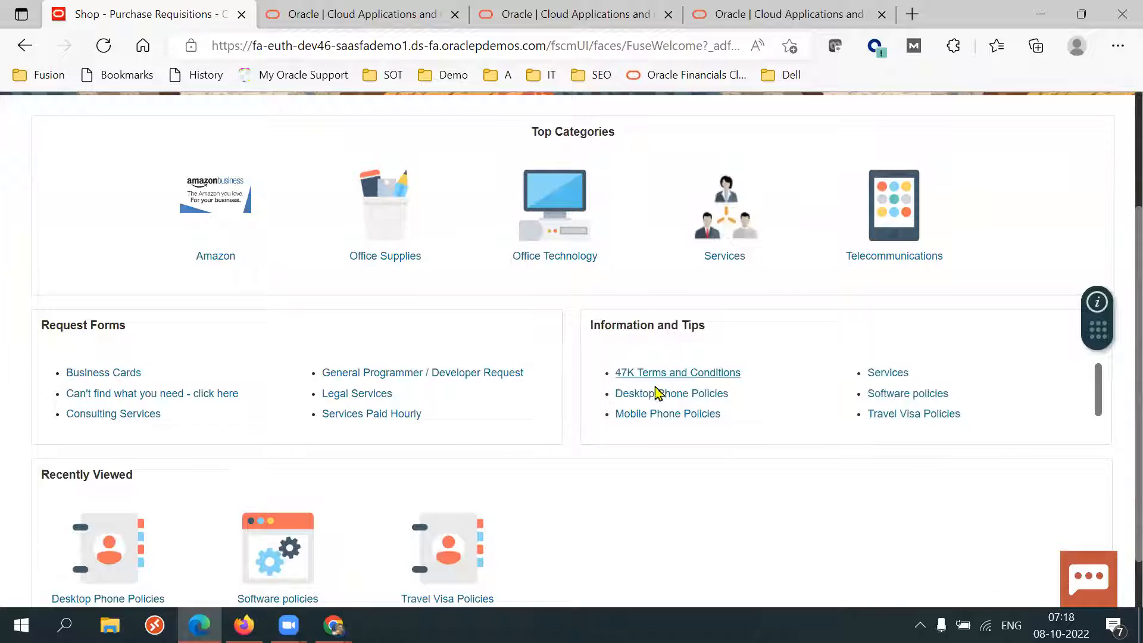
{"action": "mouse_move", "coordinate": [1116, 391]}
{"action": "left_mouse_down"}
{"action": "mouse_move", "coordinate": [1116, 431]}
{"action": "mouse_move", "coordinate": [1116, 395]}
{"action": "left_mouse_up"}
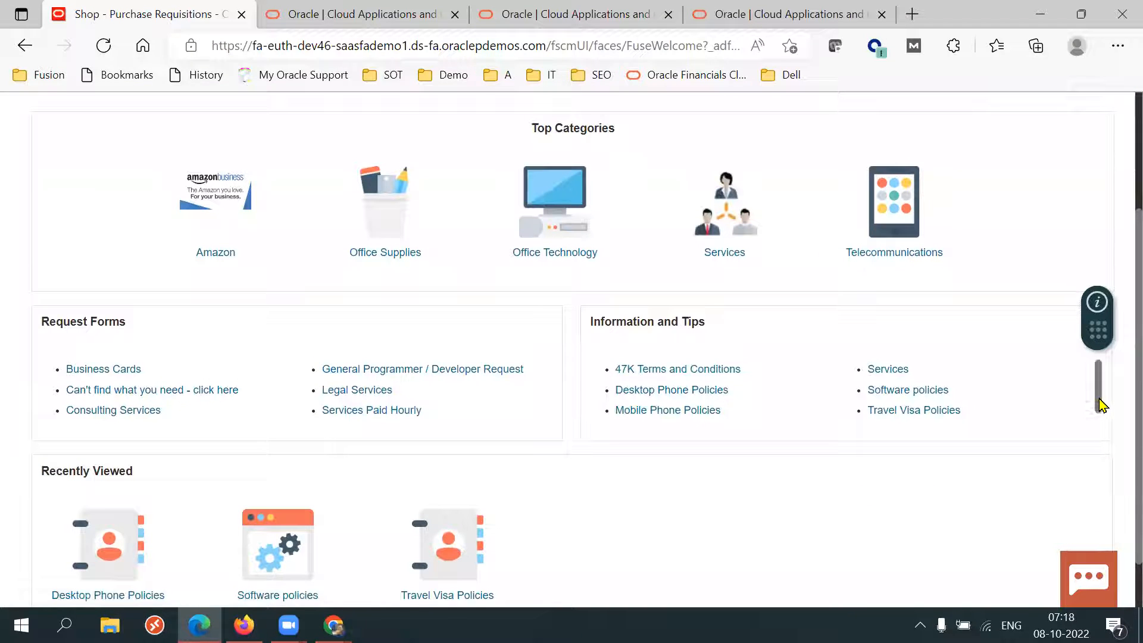
{"action": "scroll", "coordinate": [1099, 399], "scroll_direction": "down", "scroll_amount": 1}
{"action": "scroll", "coordinate": [1089, 401], "scroll_direction": "up", "scroll_amount": 1}
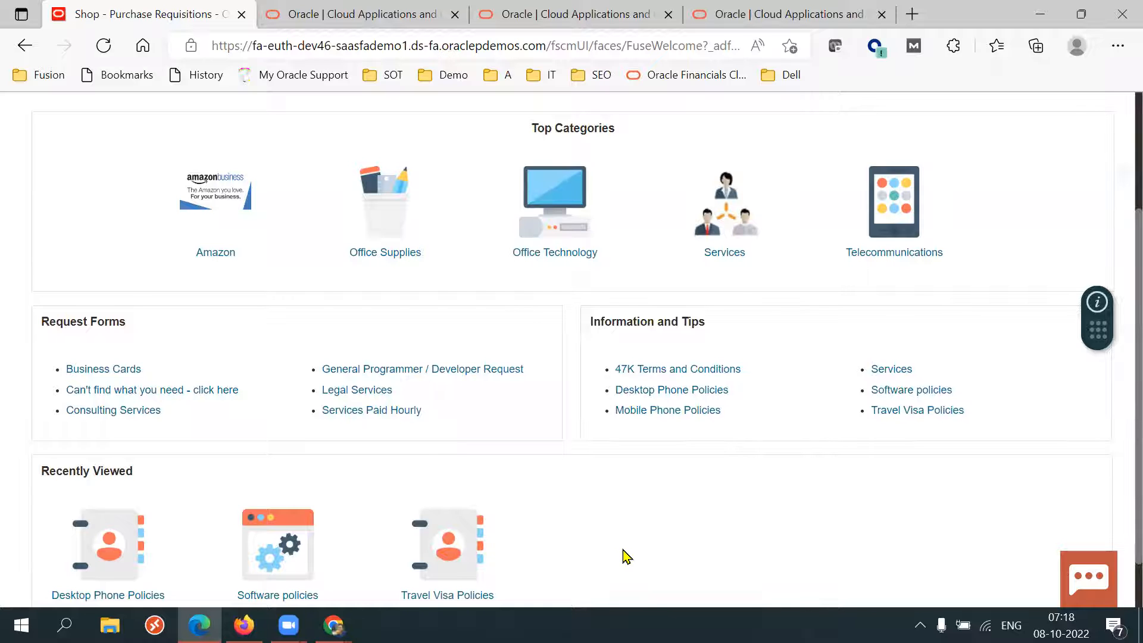
{"action": "left_click", "coordinate": [682, 371]}
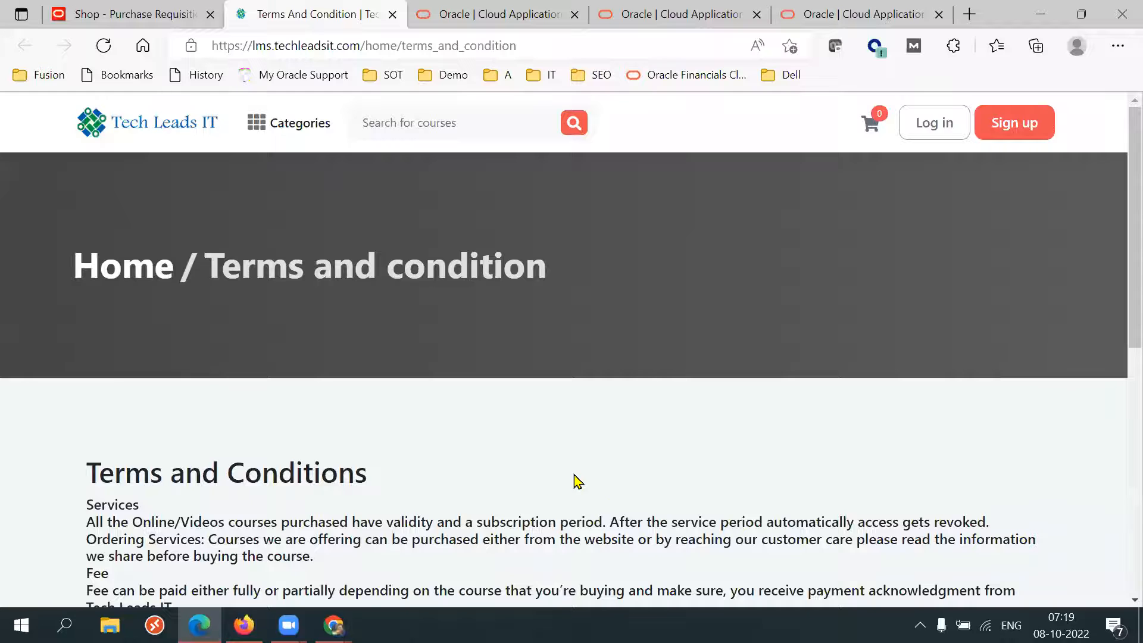
Read through the terms and conditions page and close its tab.
{"action": "scroll", "coordinate": [577, 481], "scroll_direction": "down", "scroll_amount": 5}
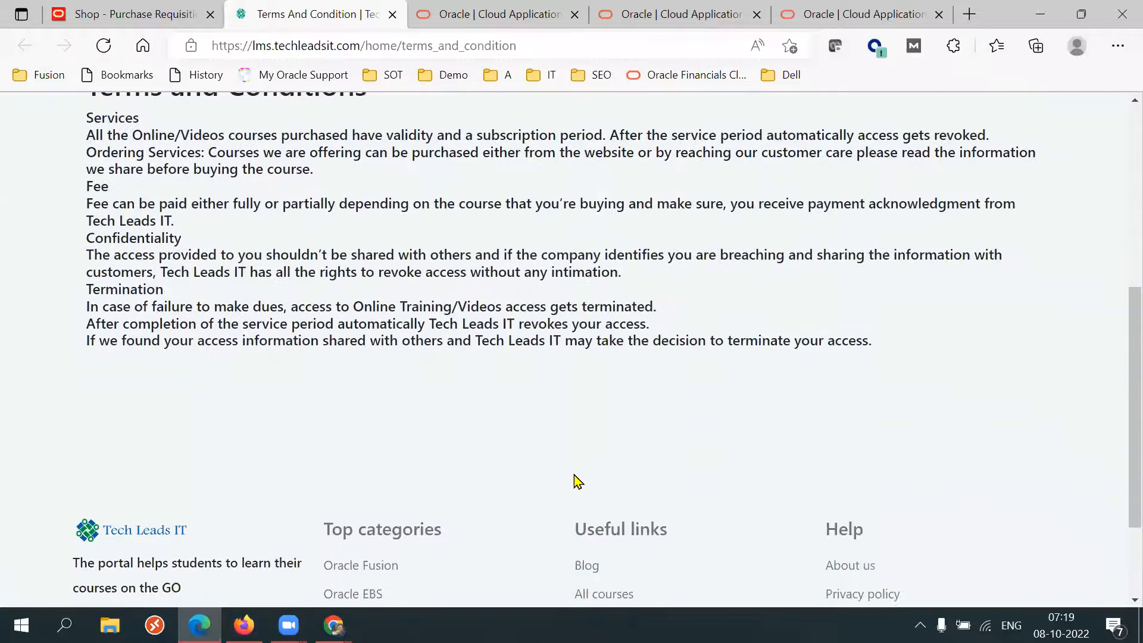
{"action": "scroll", "coordinate": [576, 480], "scroll_direction": "up", "scroll_amount": 3}
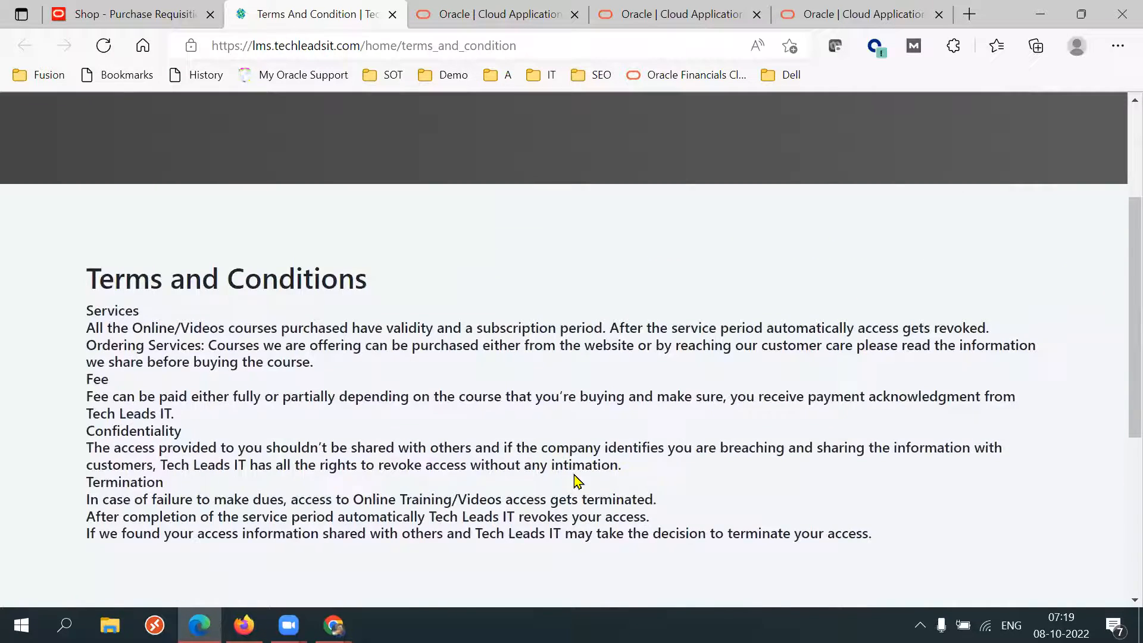
{"action": "scroll", "coordinate": [578, 481], "scroll_direction": "up", "scroll_amount": 3}
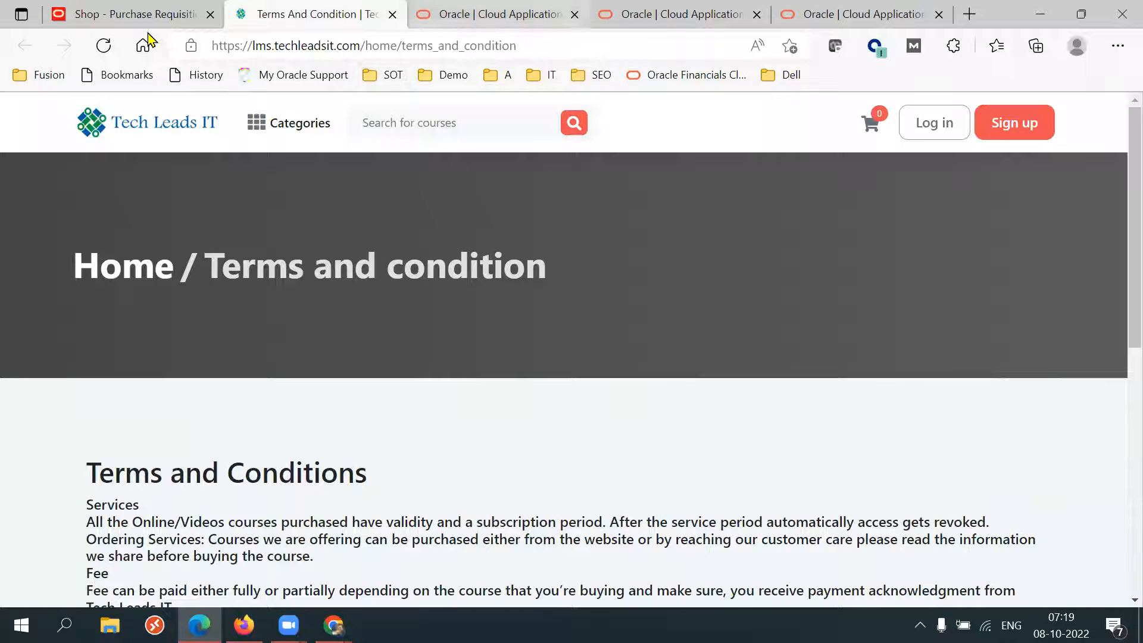
{"action": "key", "text": "ctrl+w"}
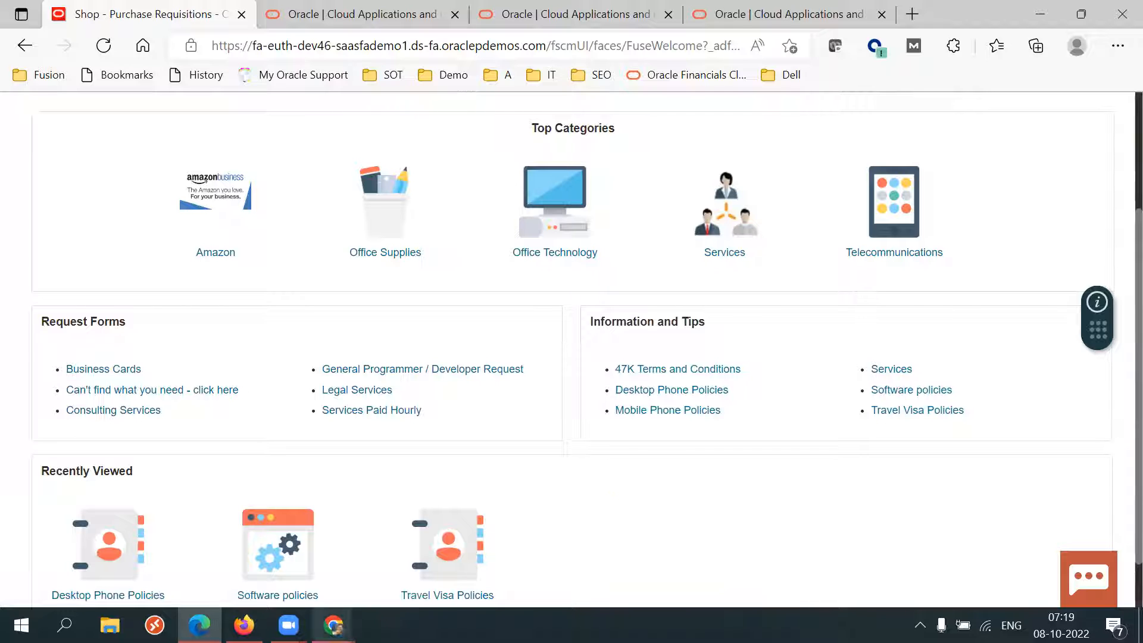
Switch to the SCM Setups Sheet spreadsheet and review the Procurement Suite checklist rows.
{"action": "left_click", "coordinate": [334, 625]}
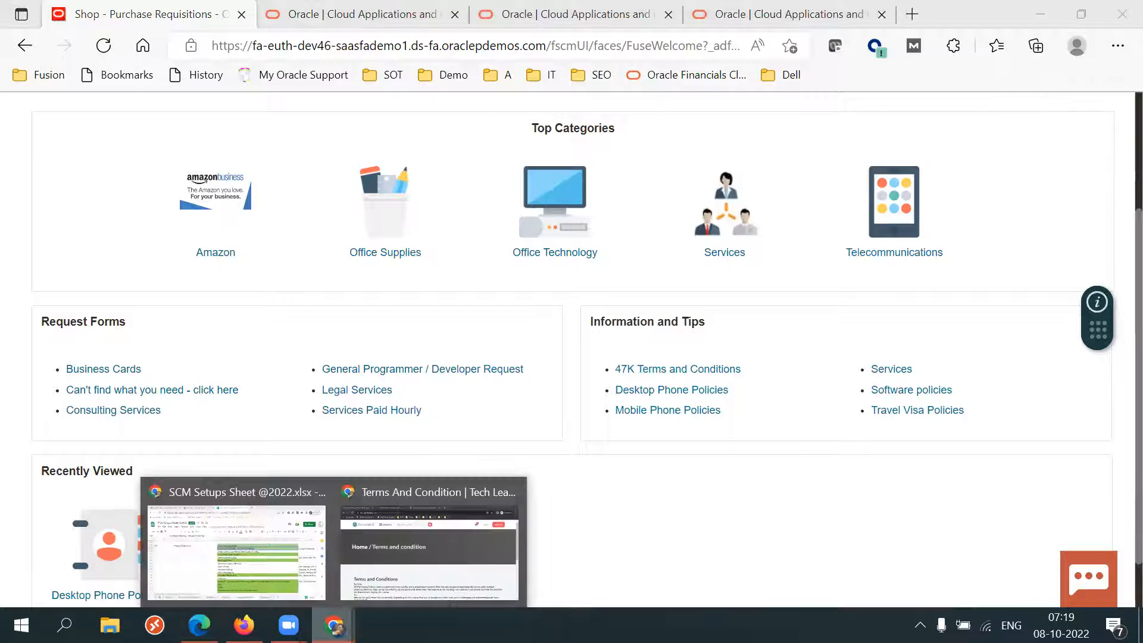
{"action": "left_click", "coordinate": [276, 506]}
{"action": "left_click", "coordinate": [638, 302]}
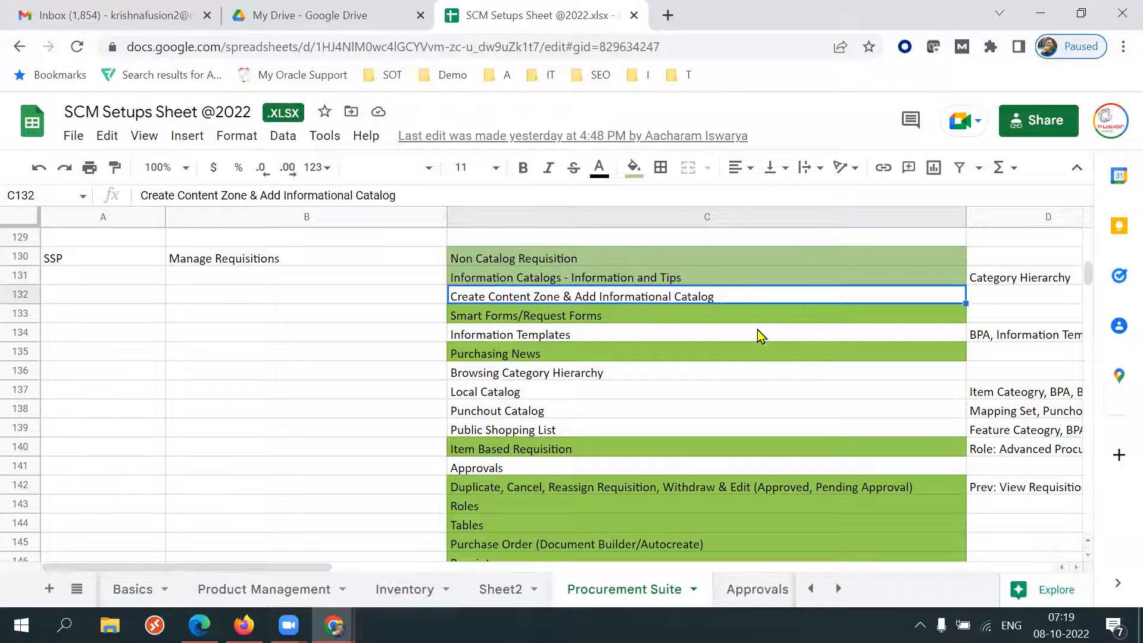
{"action": "key", "text": "shift+Up"}
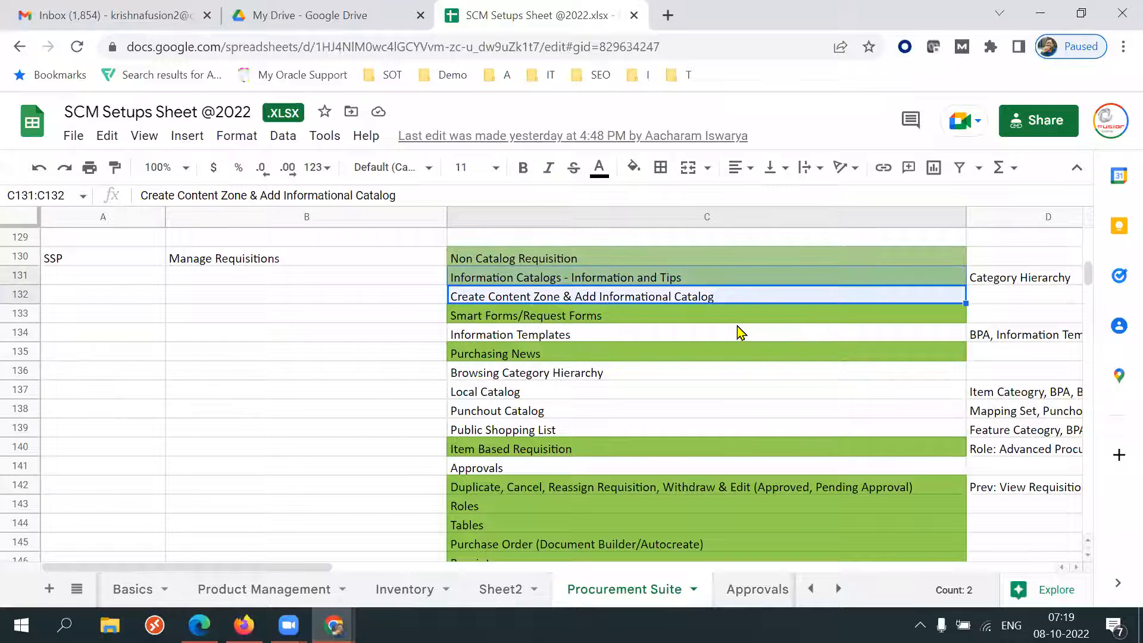
{"action": "left_click", "coordinate": [627, 324]}
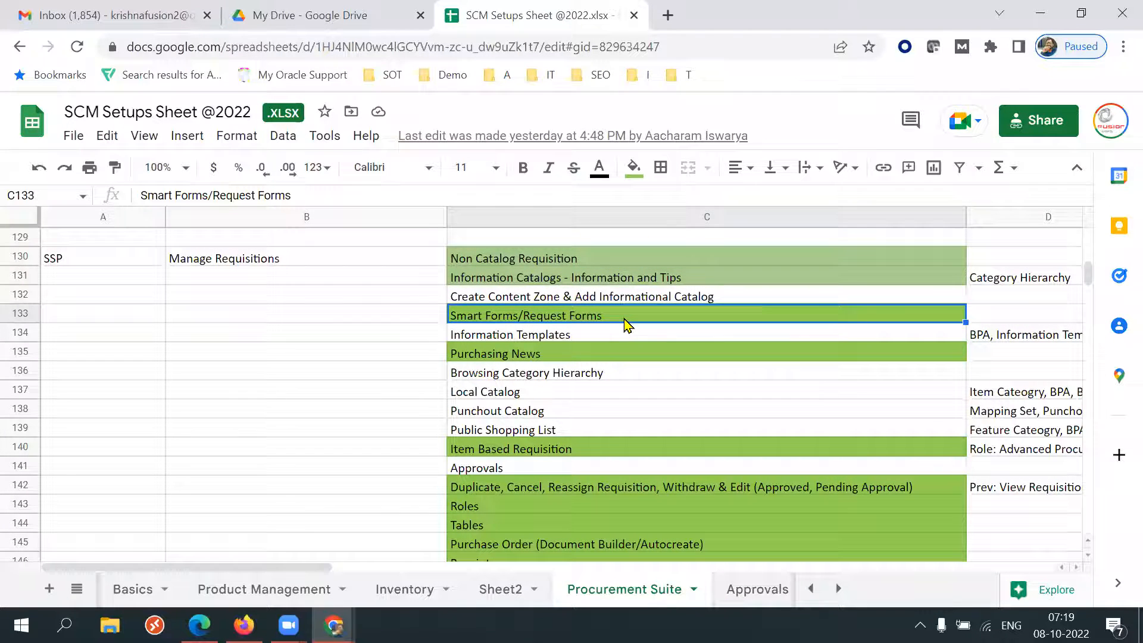
{"action": "double_click", "coordinate": [626, 320]}
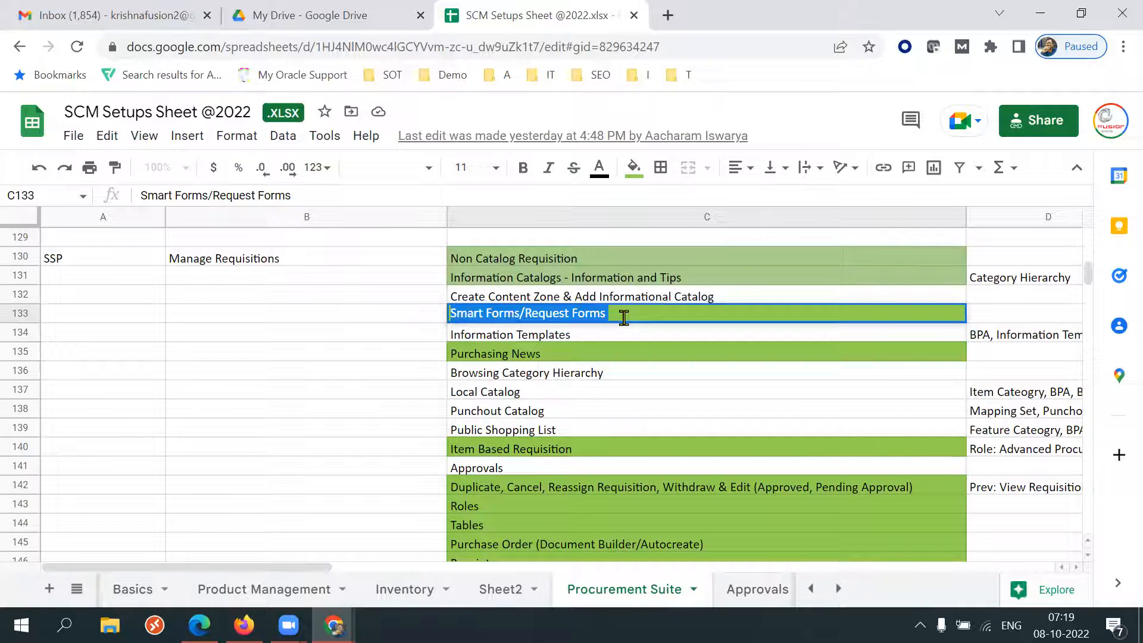
Close the Manage Content Zones page and return to the requester's shopping page.
{"action": "left_click", "coordinate": [244, 626]}
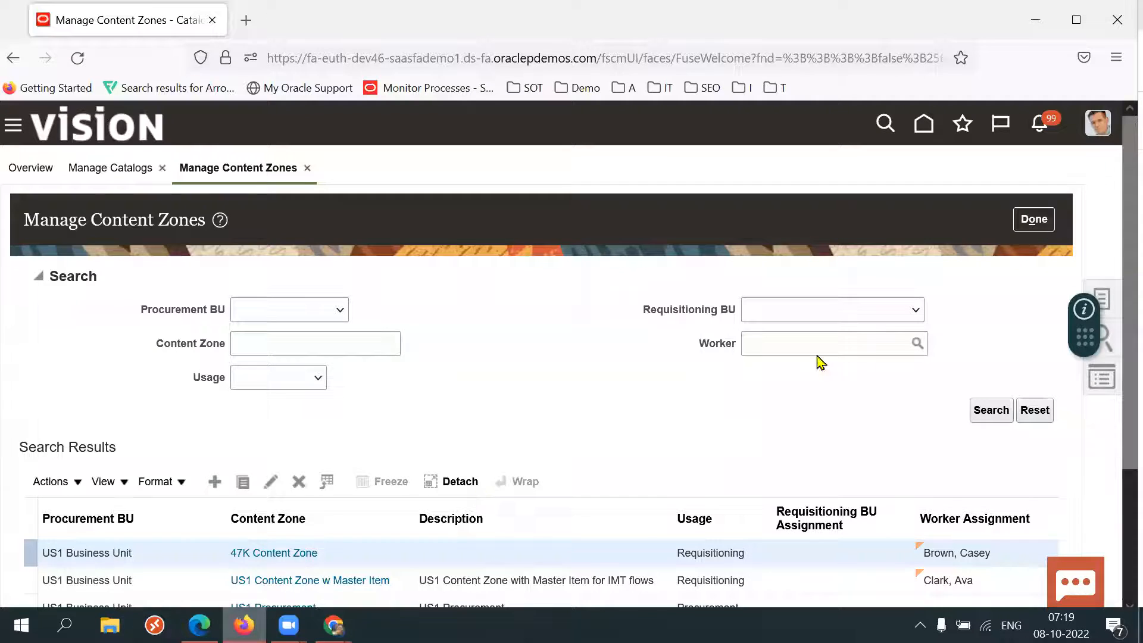
{"action": "left_click", "coordinate": [1034, 221]}
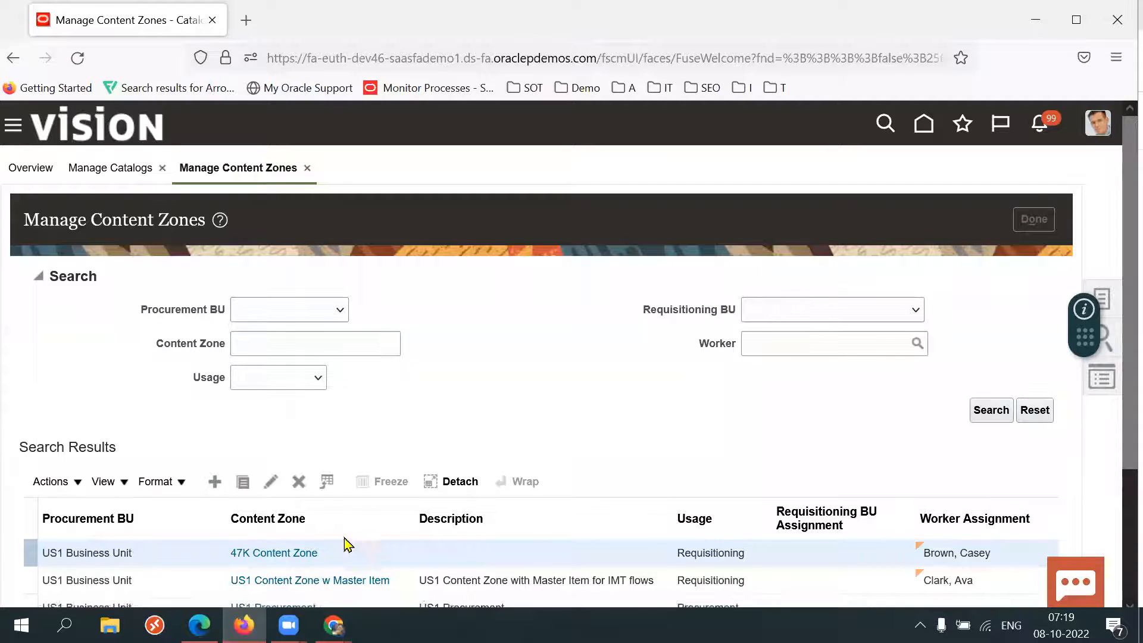
{"action": "left_click", "coordinate": [200, 626]}
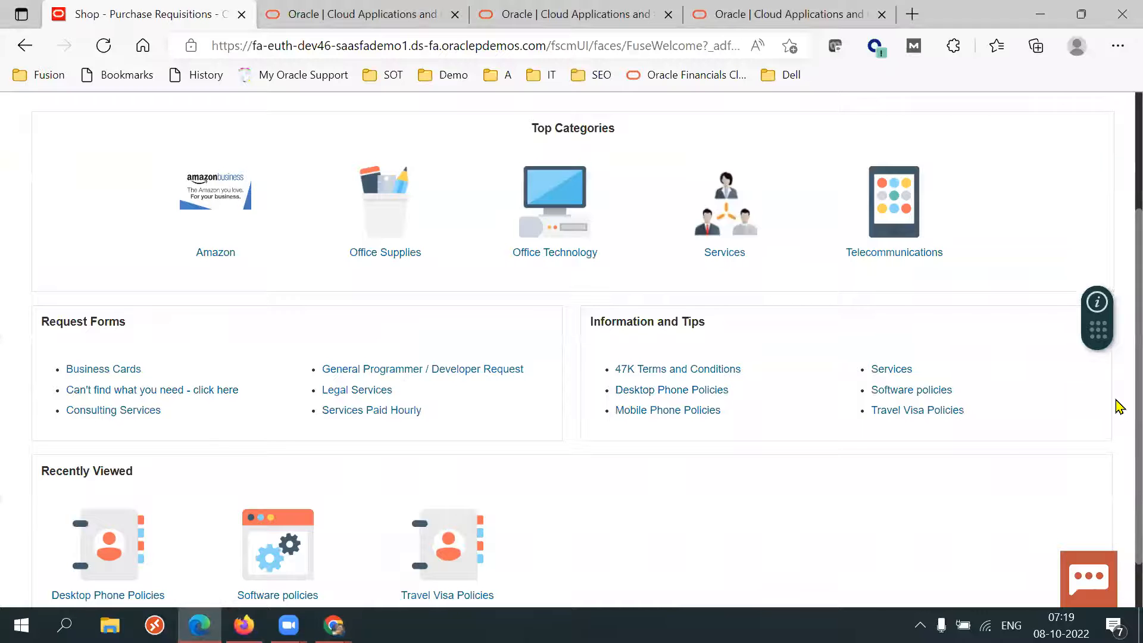
Open the noncatalog item request form from More Tasks, review its item and supplier fields, and close it.
{"action": "scroll", "coordinate": [1116, 319], "scroll_direction": "up", "scroll_amount": 3}
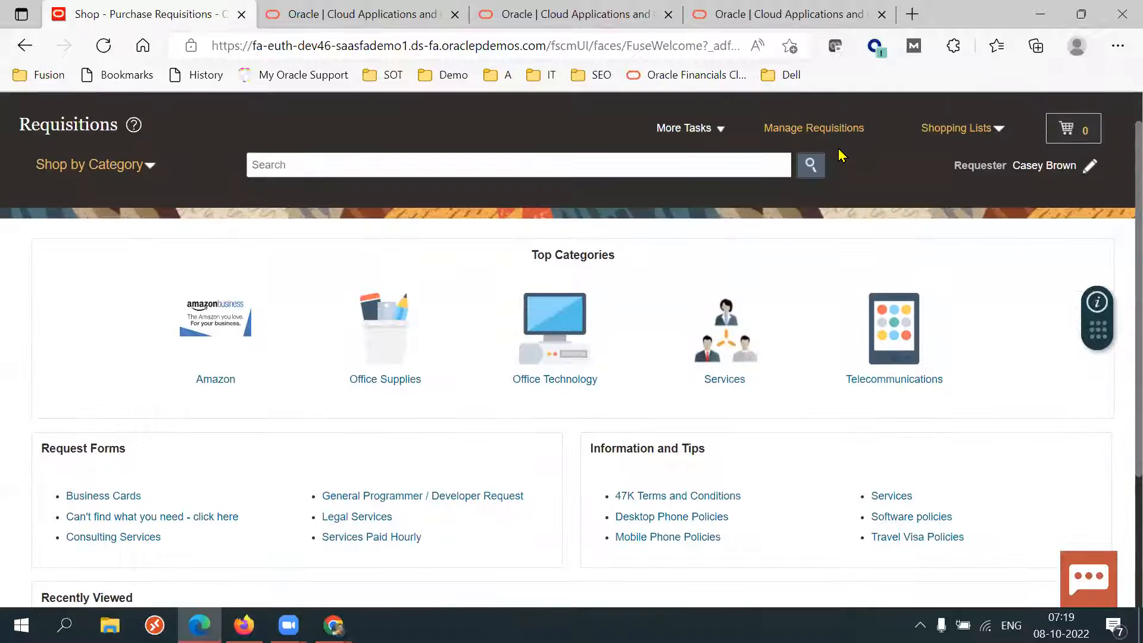
{"action": "left_click", "coordinate": [701, 134]}
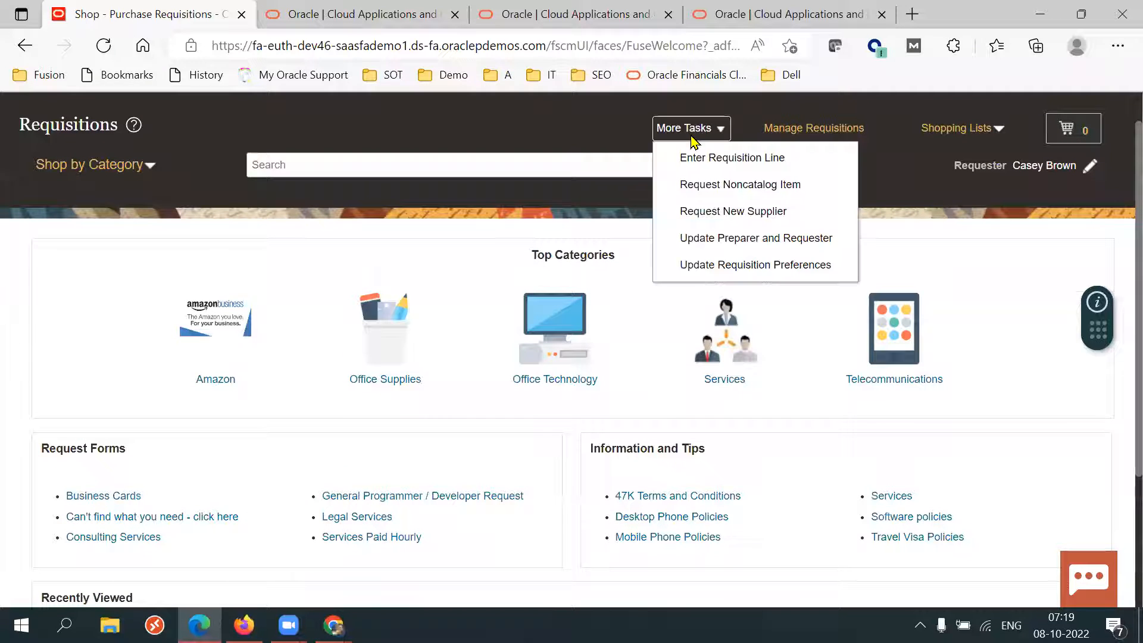
{"action": "left_click", "coordinate": [712, 186]}
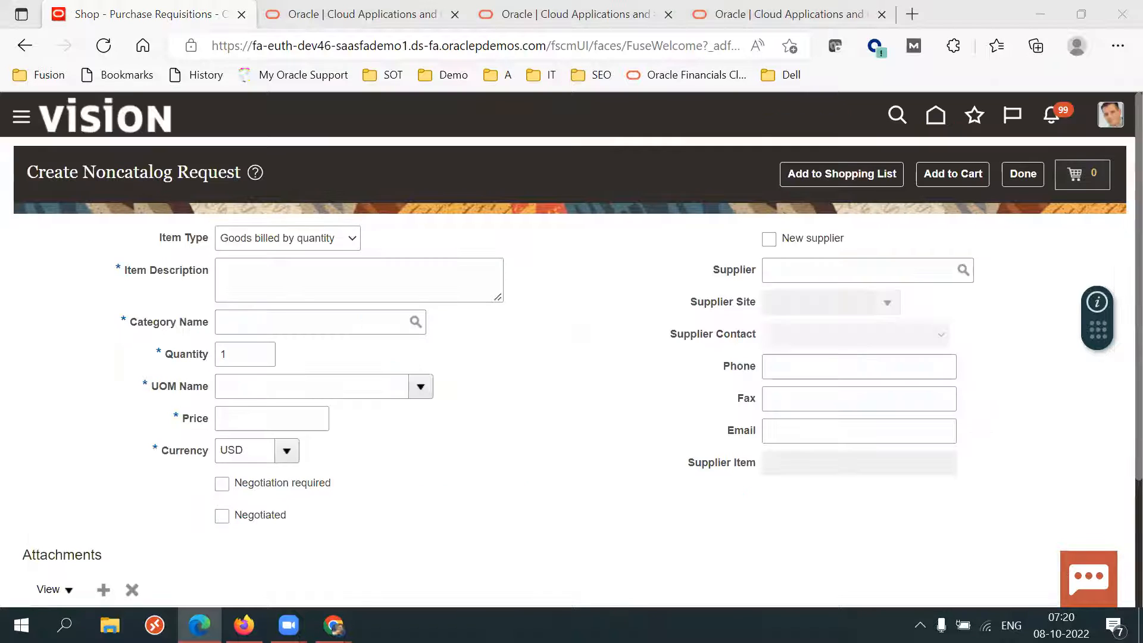
{"action": "left_click_drag", "start_coordinate": [138, 321], "coordinate": [273, 395]}
{"action": "left_click_drag", "start_coordinate": [184, 422], "coordinate": [245, 417]}
{"action": "left_click_drag", "start_coordinate": [713, 265], "coordinate": [758, 351]}
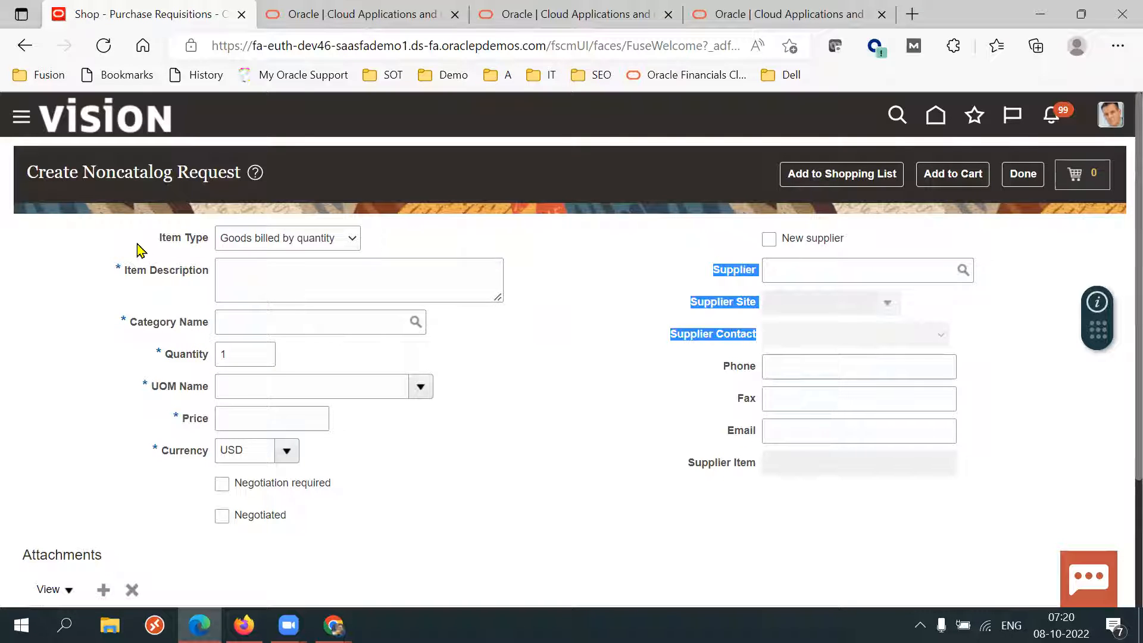
{"action": "left_click_drag", "start_coordinate": [149, 241], "coordinate": [255, 381]}
{"action": "left_click", "coordinate": [548, 398]}
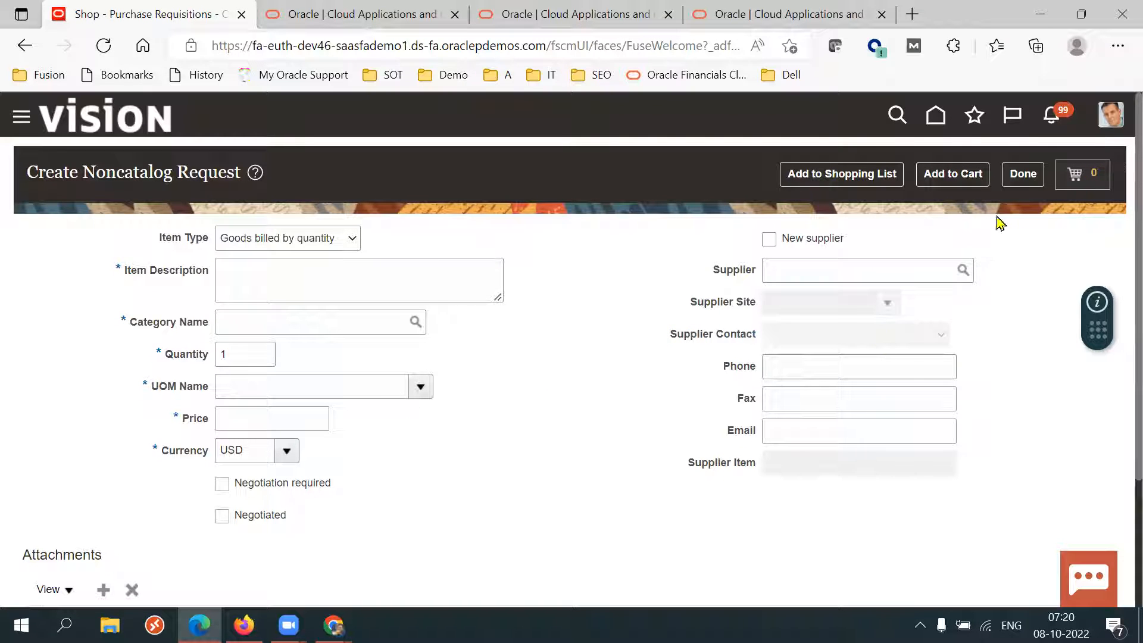
{"action": "left_click", "coordinate": [1022, 174]}
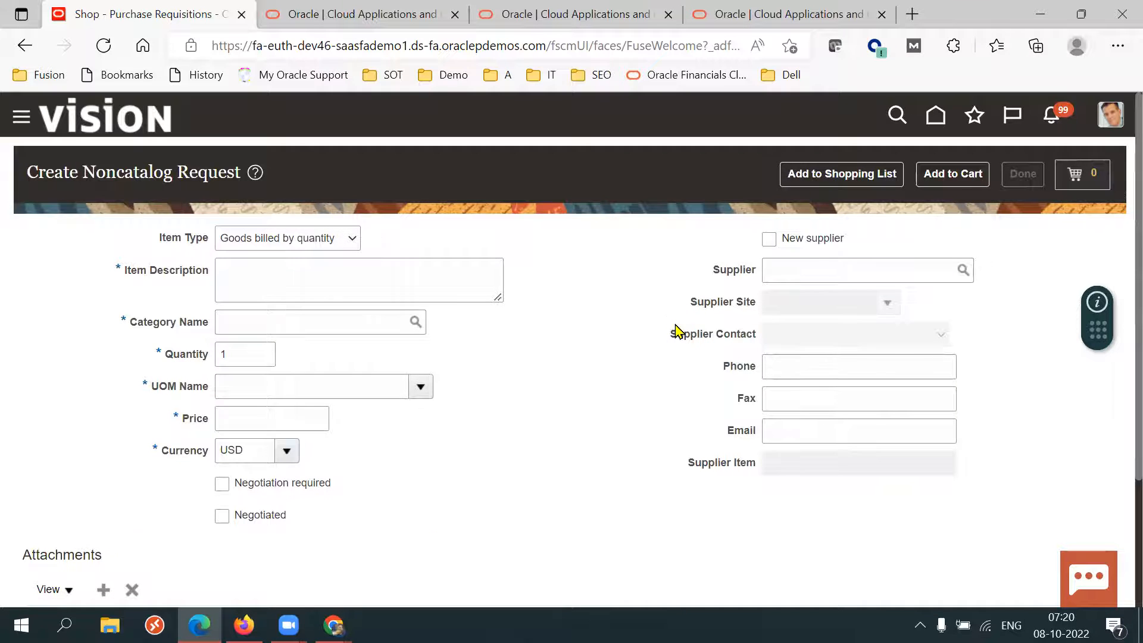
Dismiss the error and reopen the Purchase Requisitions shopping page from the home page.
{"action": "scroll", "coordinate": [1117, 408], "scroll_direction": "down", "scroll_amount": 3}
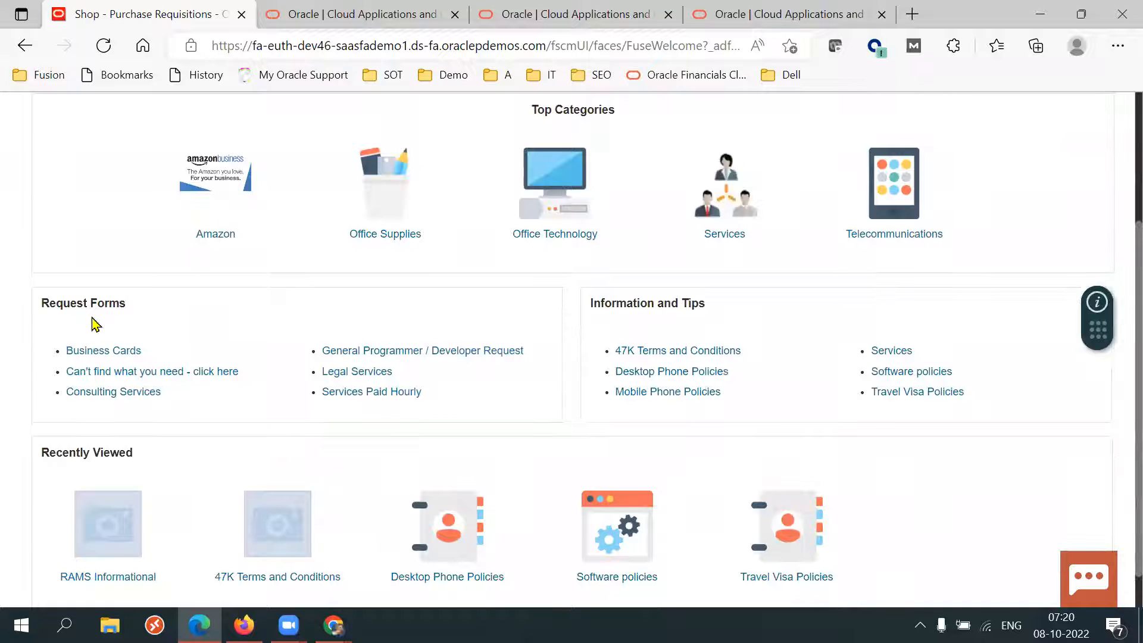
{"action": "double_click", "coordinate": [82, 302]}
{"action": "left_click", "coordinate": [244, 311]}
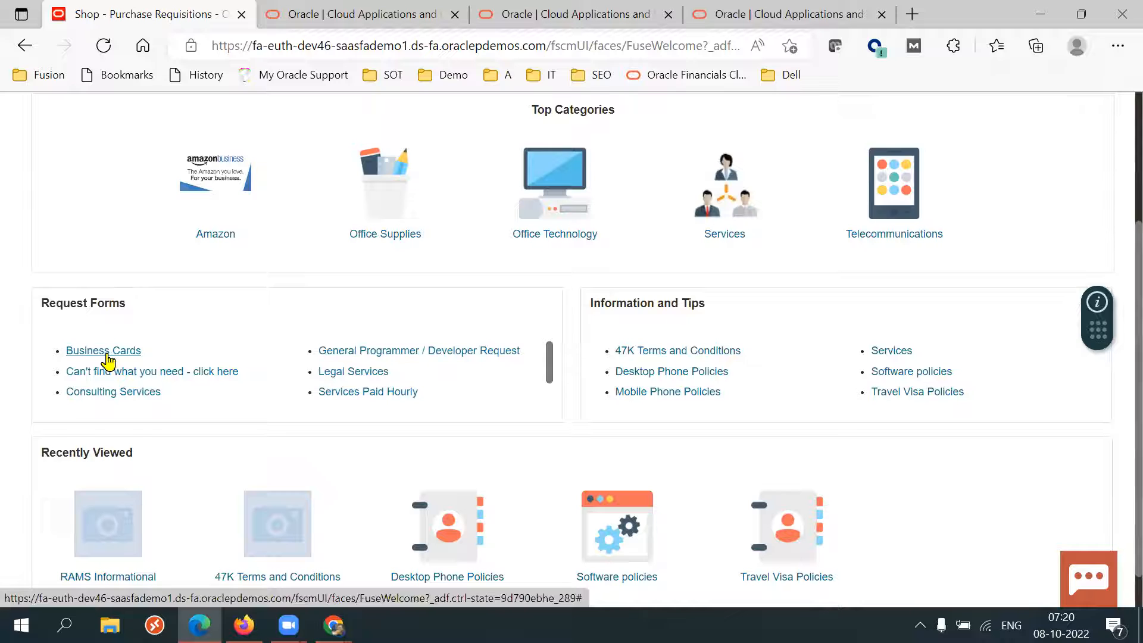
{"action": "triple_click", "coordinate": [101, 317]}
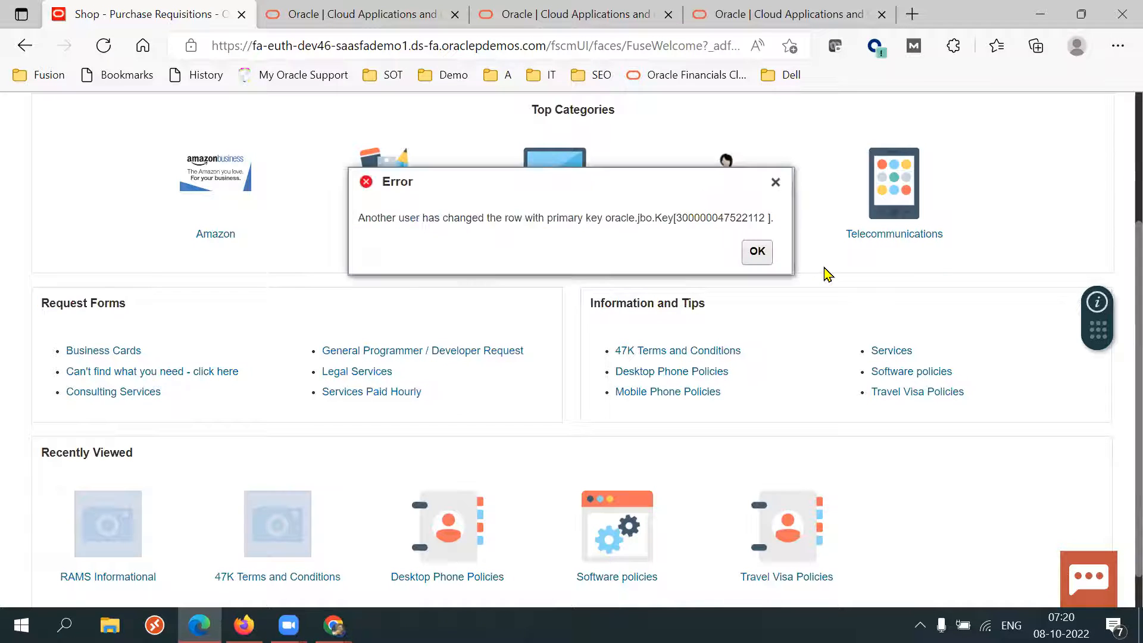
{"action": "left_click", "coordinate": [755, 258]}
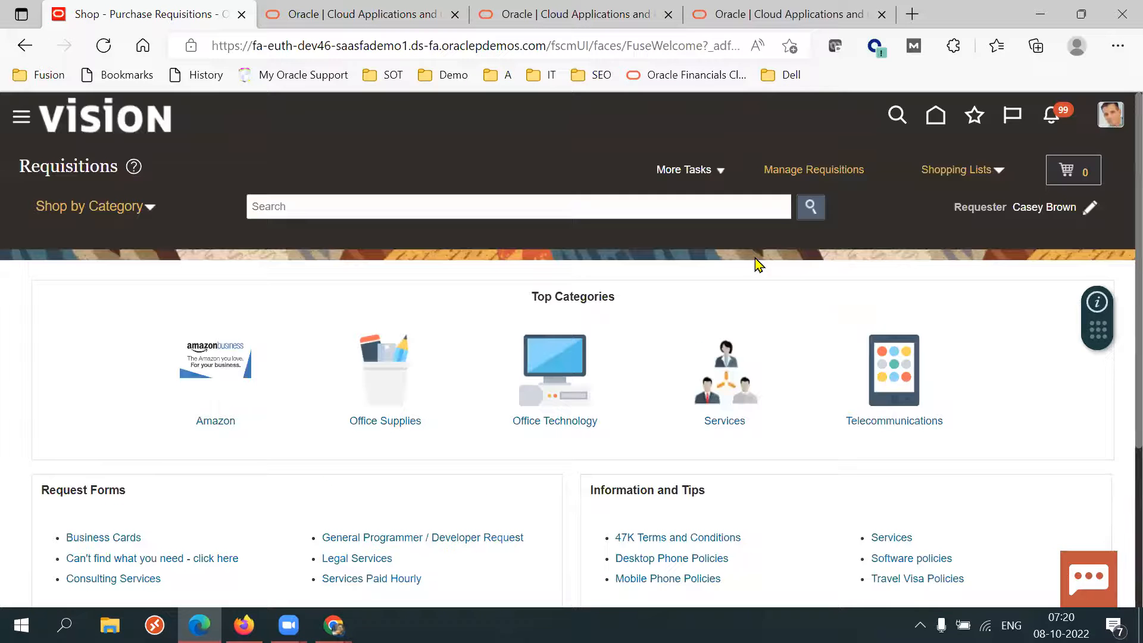
{"action": "left_click", "coordinate": [104, 537]}
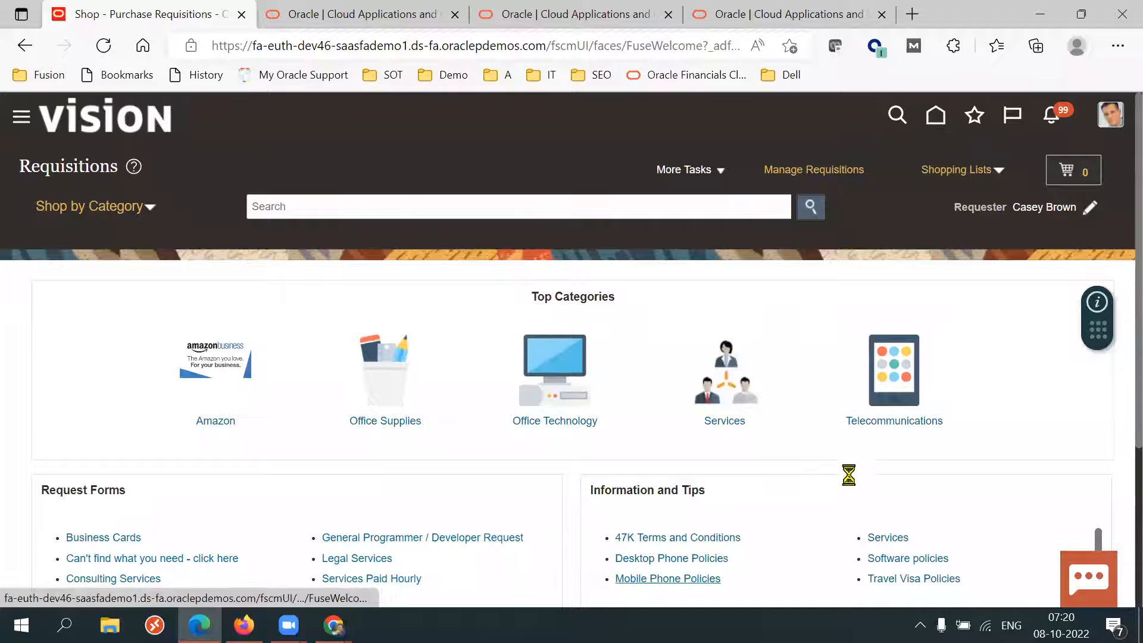
{"action": "left_click", "coordinate": [757, 251]}
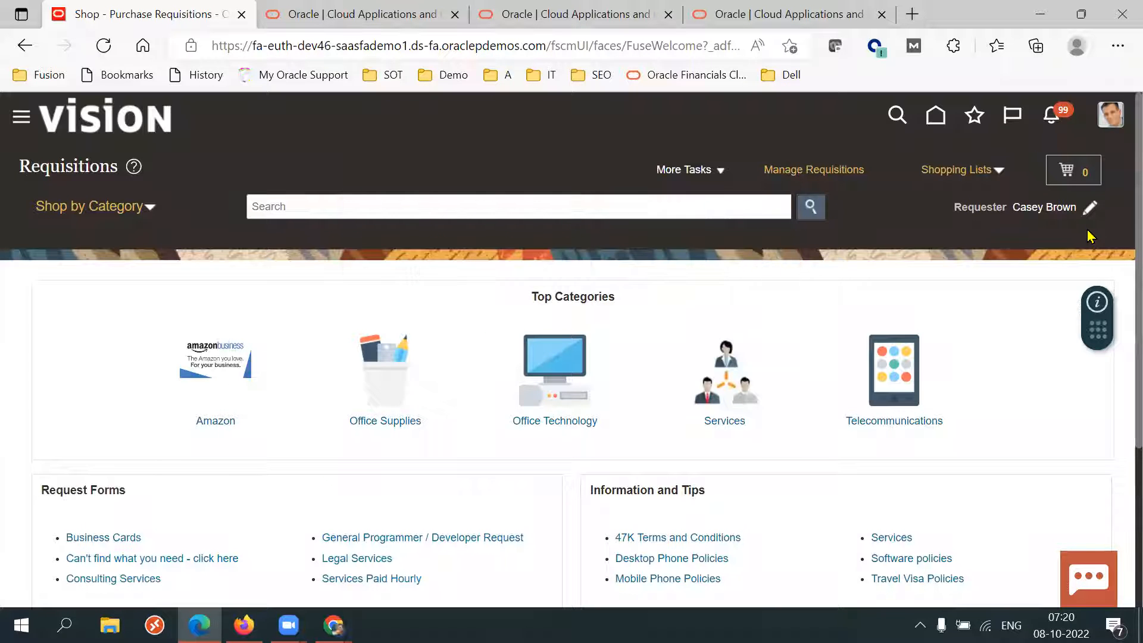
{"action": "left_click", "coordinate": [937, 116]}
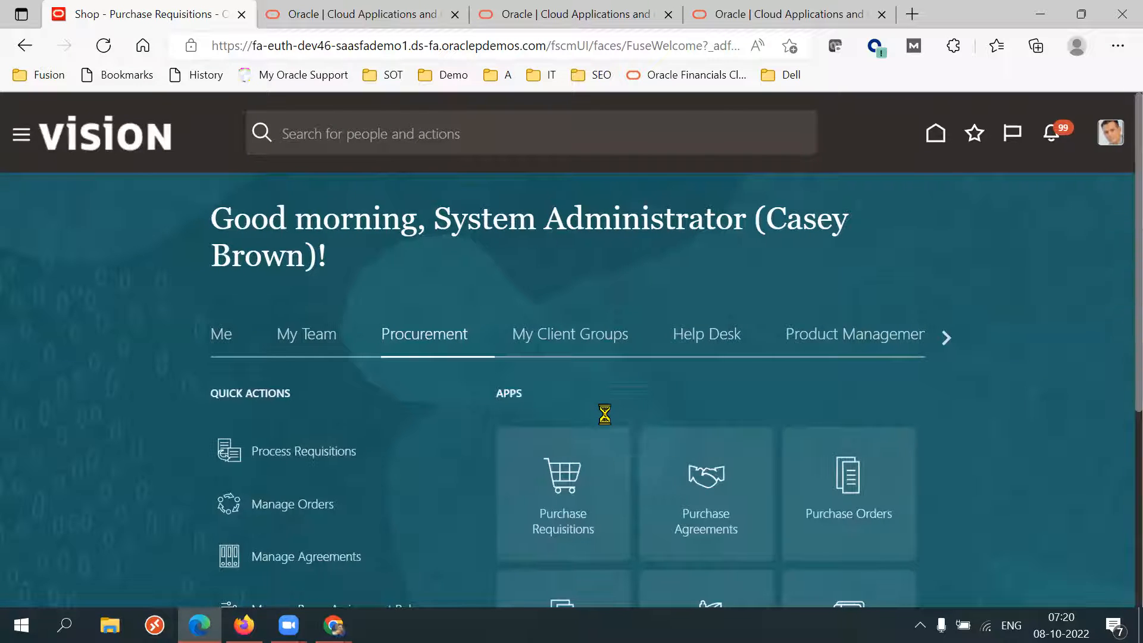
{"action": "left_click", "coordinate": [566, 497]}
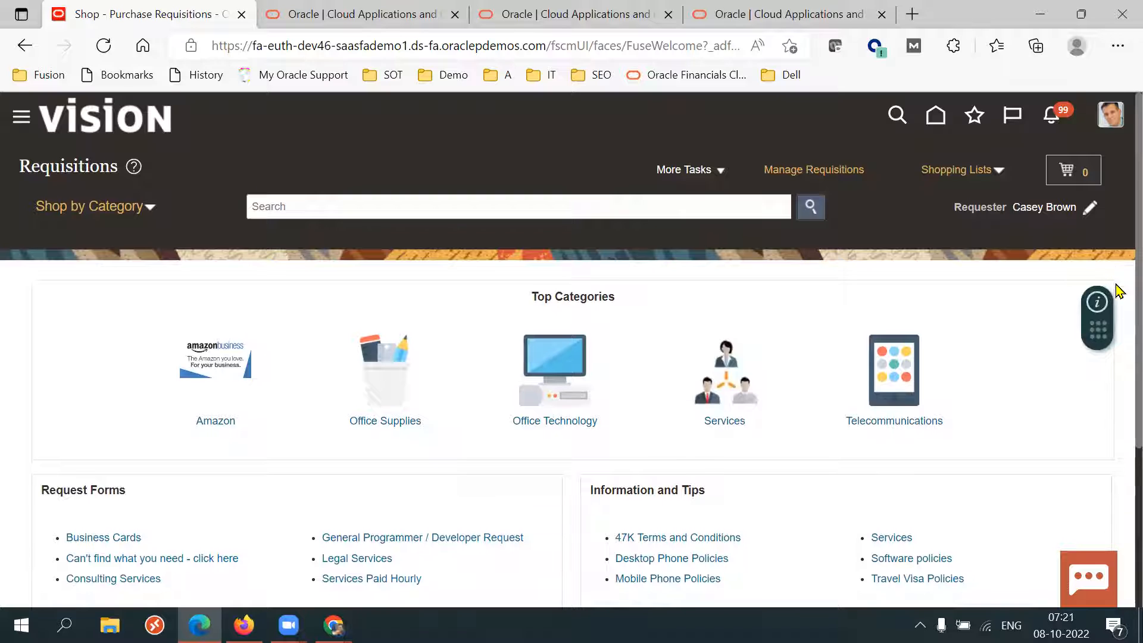
Open the Business Cards request form and review its prefilled line type and item description.
{"action": "scroll", "coordinate": [1116, 321], "scroll_direction": "down", "scroll_amount": 3}
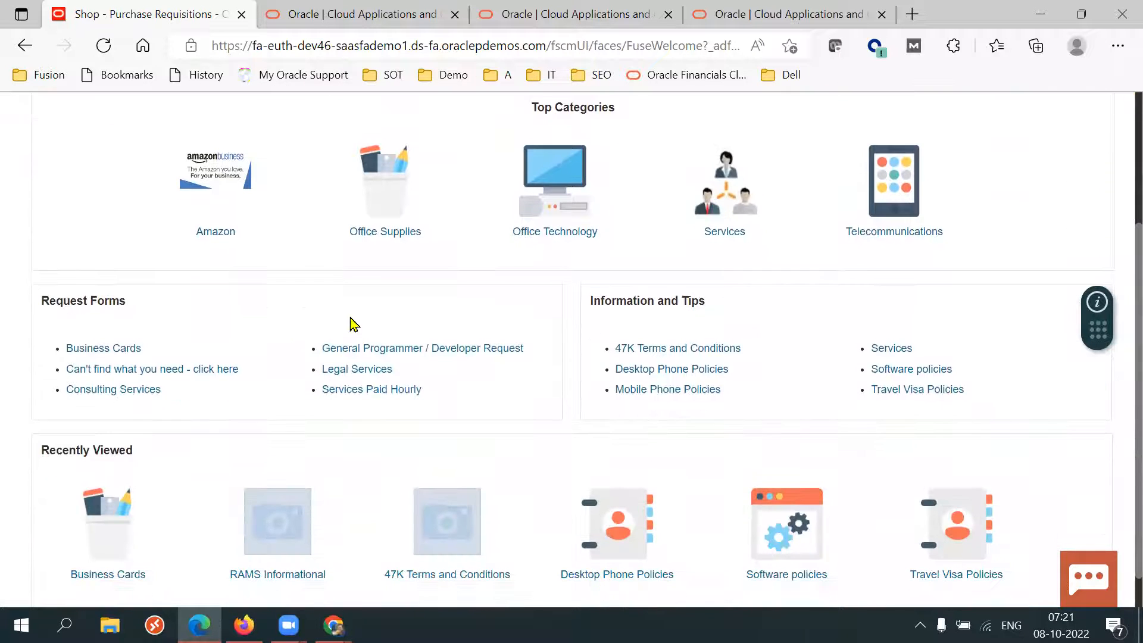
{"action": "left_click", "coordinate": [107, 350]}
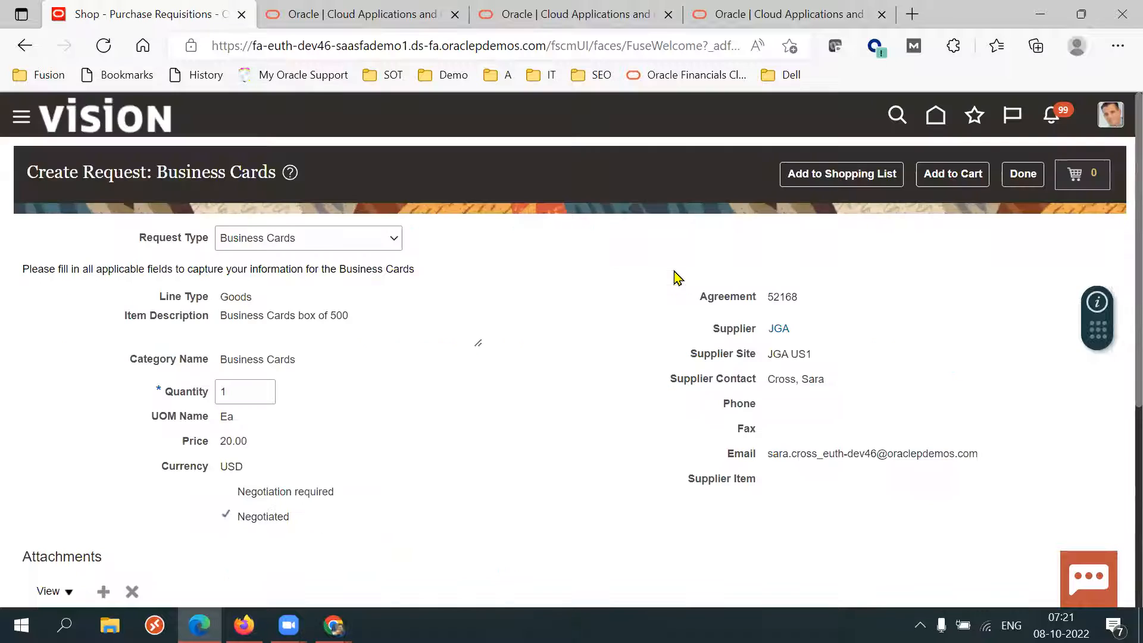
{"action": "left_click_drag", "start_coordinate": [169, 174], "coordinate": [242, 186]}
{"action": "left_click", "coordinate": [492, 321]}
{"action": "scroll", "coordinate": [433, 414], "scroll_direction": "down", "scroll_amount": 2}
{"action": "double_click", "coordinate": [242, 167]}
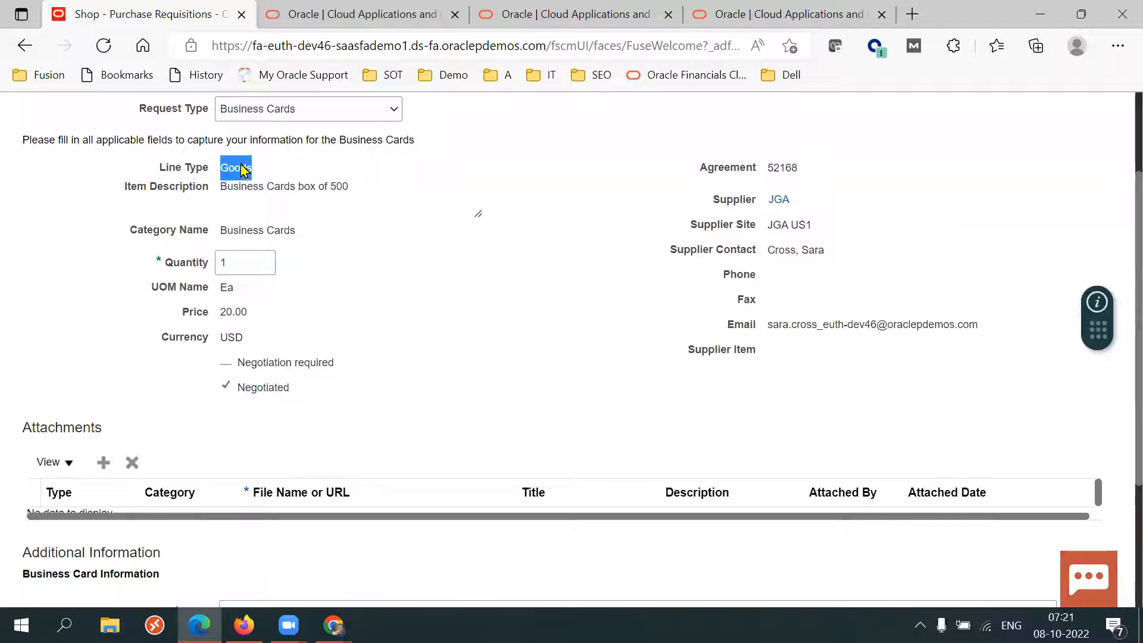
{"action": "left_click", "coordinate": [250, 187]}
Review the category, UOM, price and supplier details on the Business Cards request form.
{"action": "left_click_drag", "start_coordinate": [169, 226], "coordinate": [266, 232]}
{"action": "left_click", "coordinate": [494, 325]}
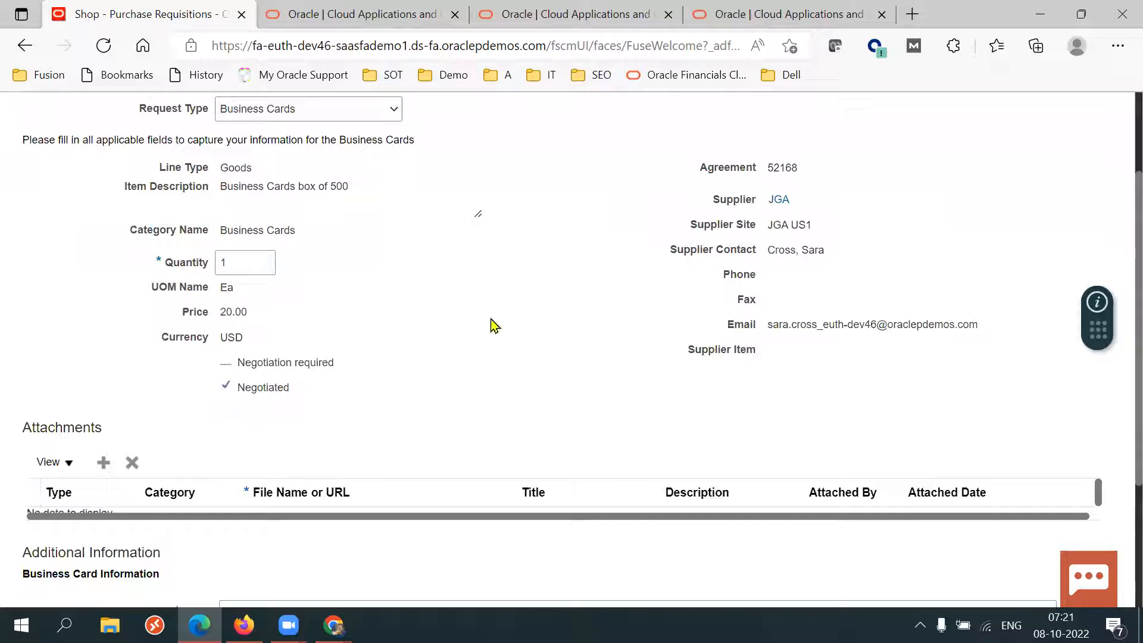
{"action": "double_click", "coordinate": [226, 290]}
{"action": "left_click_drag", "start_coordinate": [234, 310], "coordinate": [271, 314]}
{"action": "left_click", "coordinate": [470, 359]}
{"action": "left_click_drag", "start_coordinate": [713, 209], "coordinate": [744, 387]}
{"action": "left_click", "coordinate": [746, 390]}
{"action": "scroll", "coordinate": [1115, 298], "scroll_direction": "up", "scroll_amount": 3}
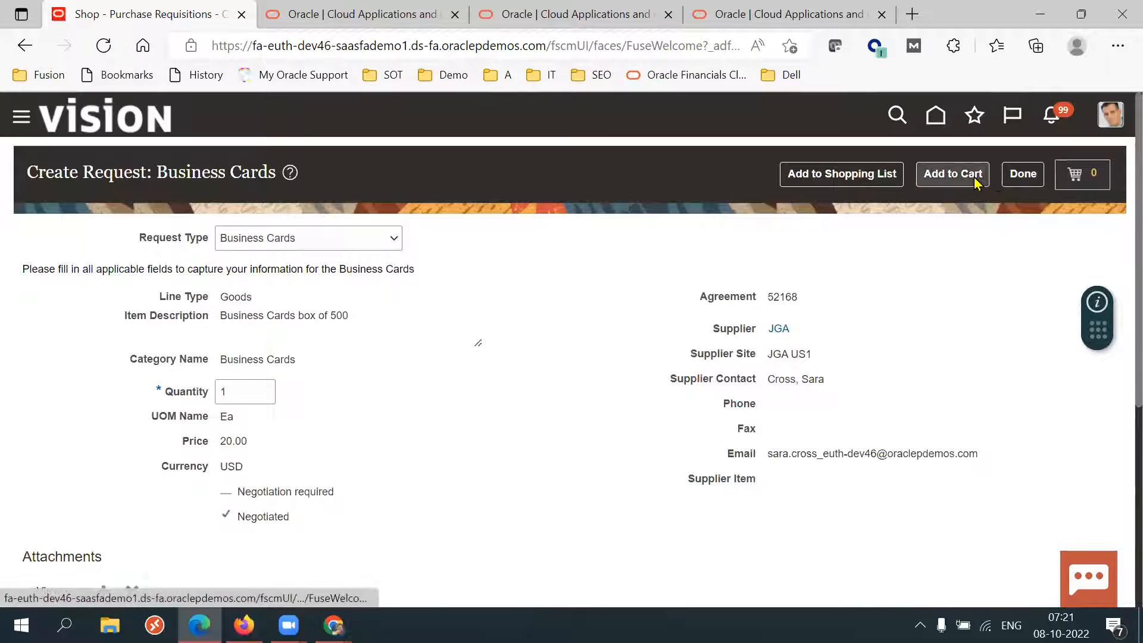
Set the Business Cards quantity to 100 and review the available request types.
{"action": "left_click", "coordinate": [244, 393]}
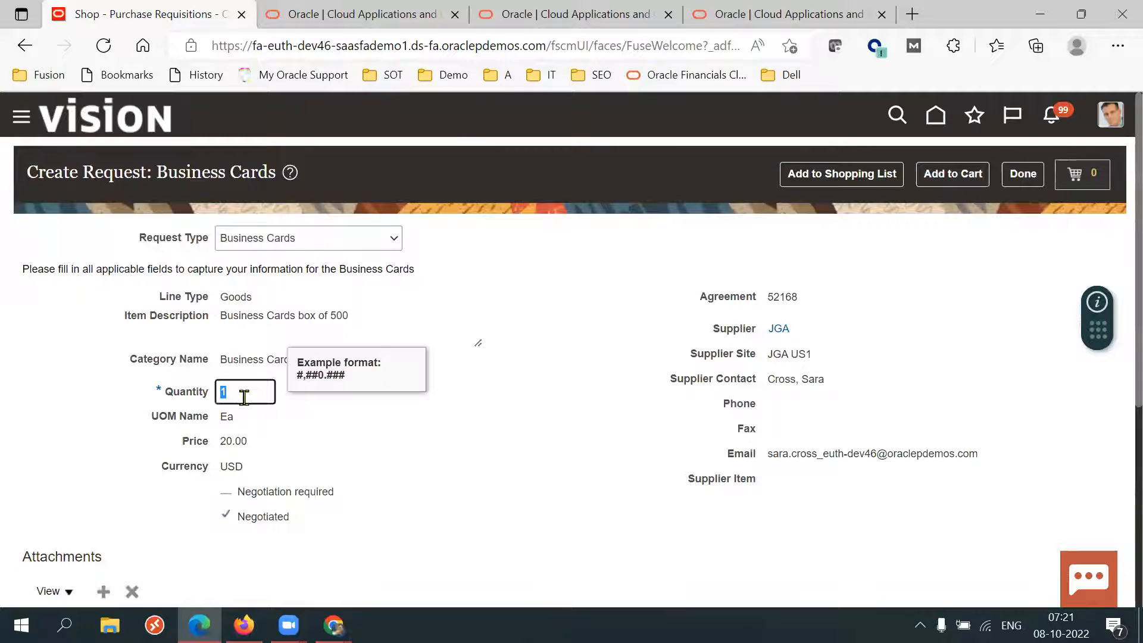
{"action": "double_click", "coordinate": [245, 397]}
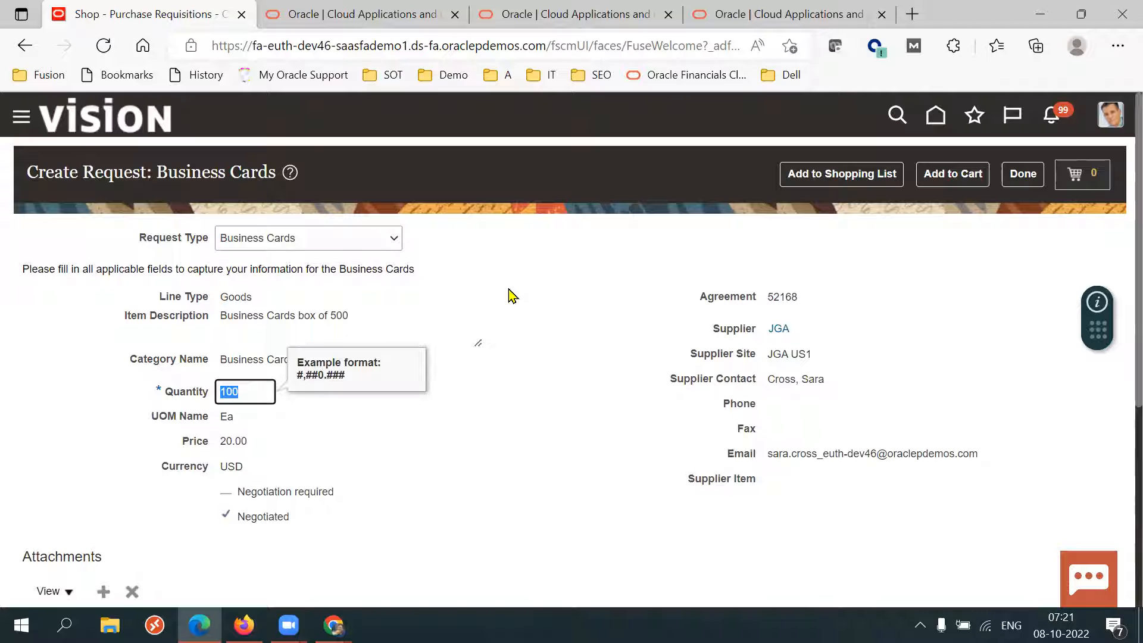
{"action": "left_click", "coordinate": [360, 246]}
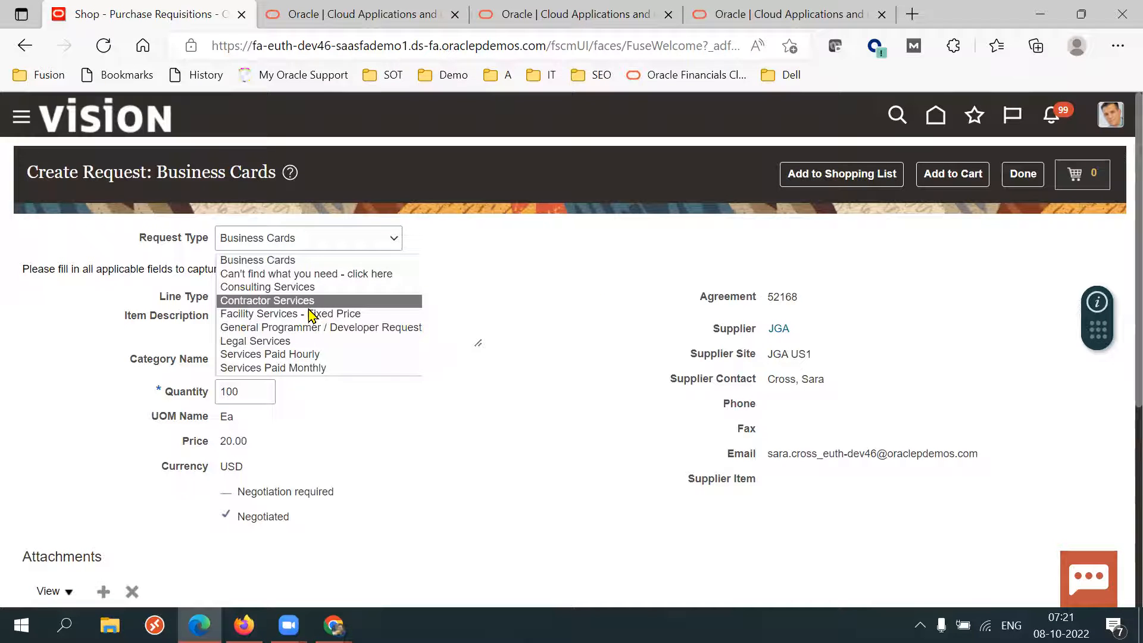
{"action": "left_click", "coordinate": [509, 287]}
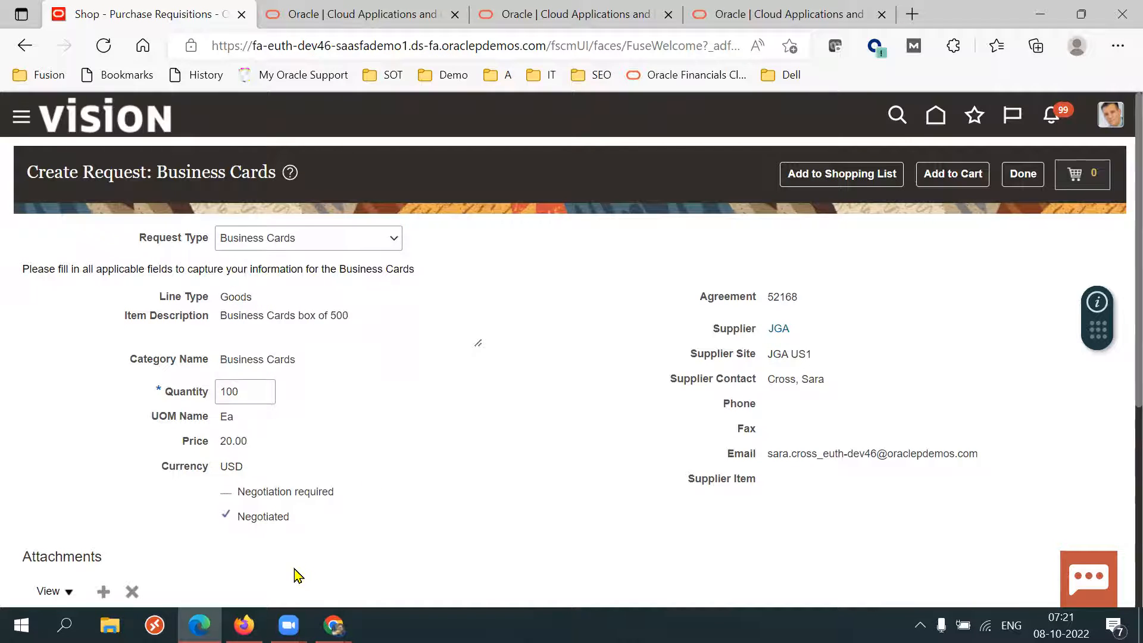
Switch to Firefox and review the 47K Terms and Conditions catalog row on the Manage Catalogs page.
{"action": "left_click", "coordinate": [243, 625]}
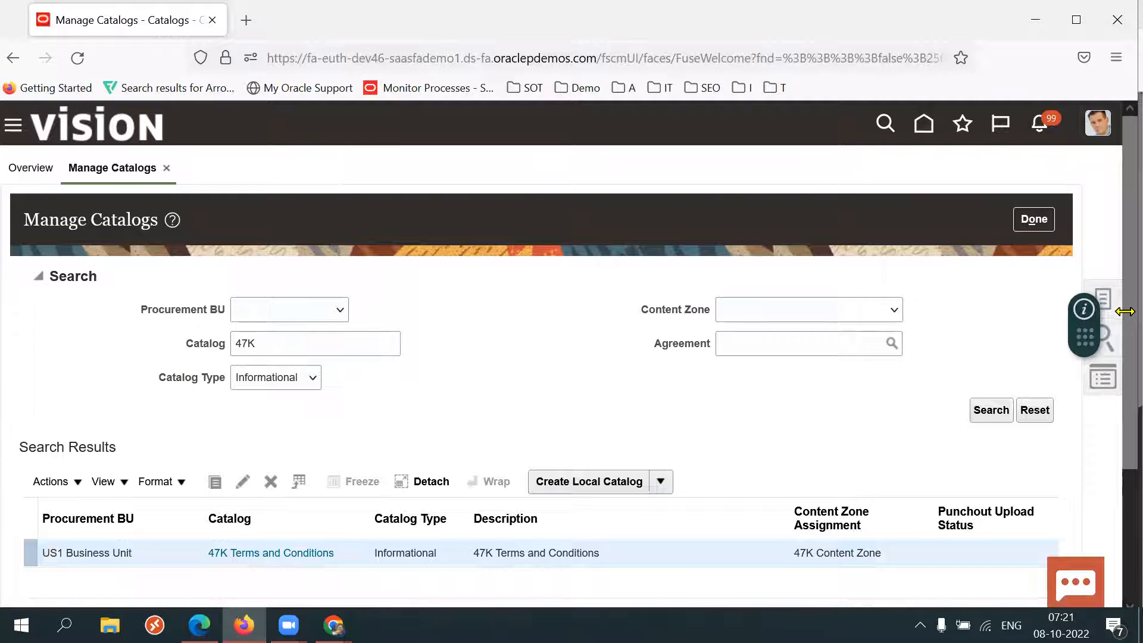
{"action": "scroll", "coordinate": [1116, 309], "scroll_direction": "down", "scroll_amount": 1}
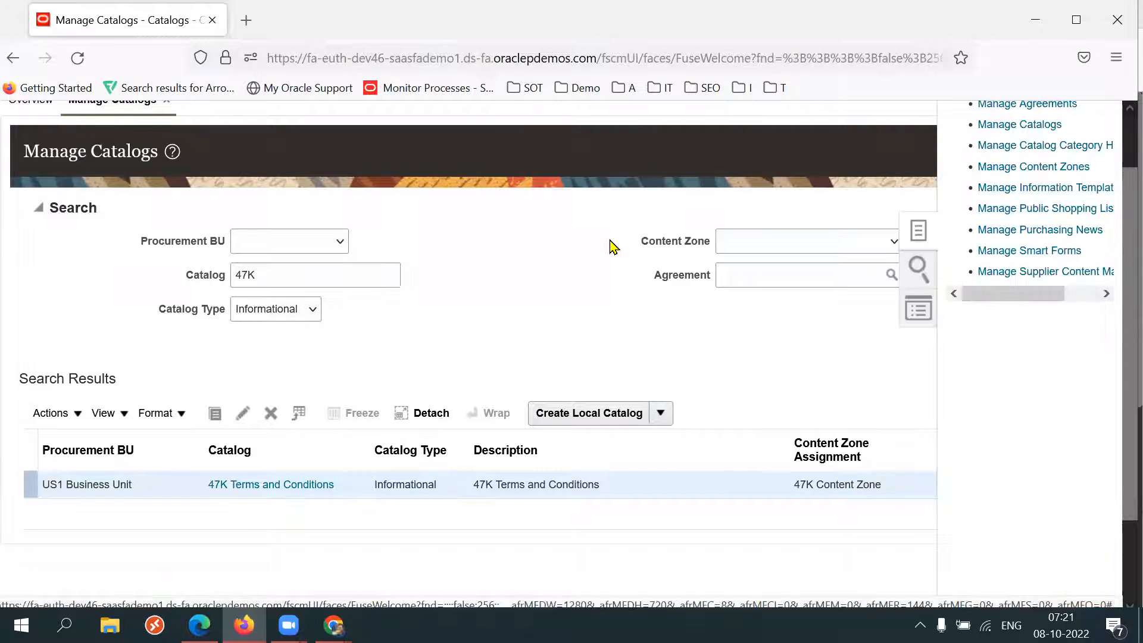
{"action": "scroll", "coordinate": [1117, 316], "scroll_direction": "up", "scroll_amount": 1}
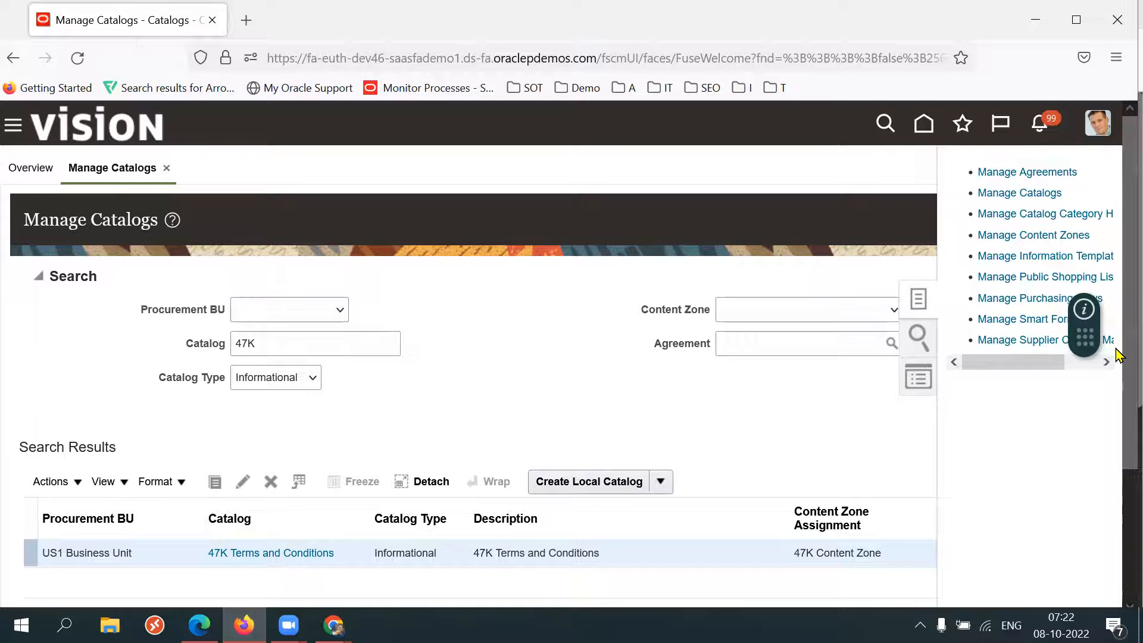
{"action": "scroll", "coordinate": [1117, 354], "scroll_direction": "down", "scroll_amount": 1}
{"action": "scroll", "coordinate": [1118, 366], "scroll_direction": "down", "scroll_amount": 2}
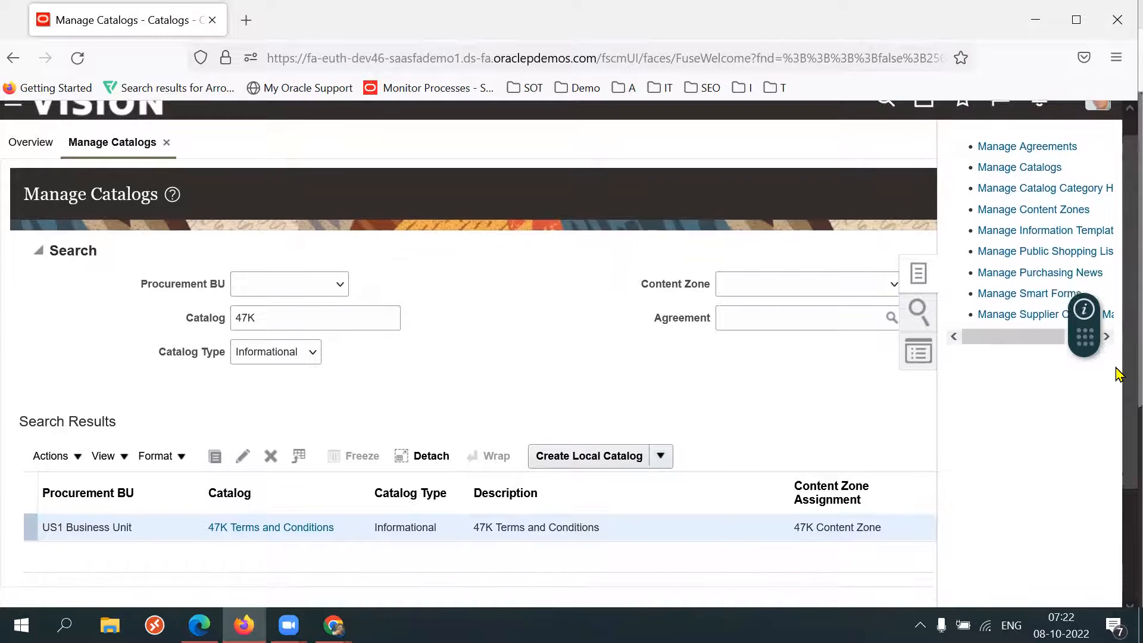
{"action": "scroll", "coordinate": [1118, 382], "scroll_direction": "down", "scroll_amount": 1}
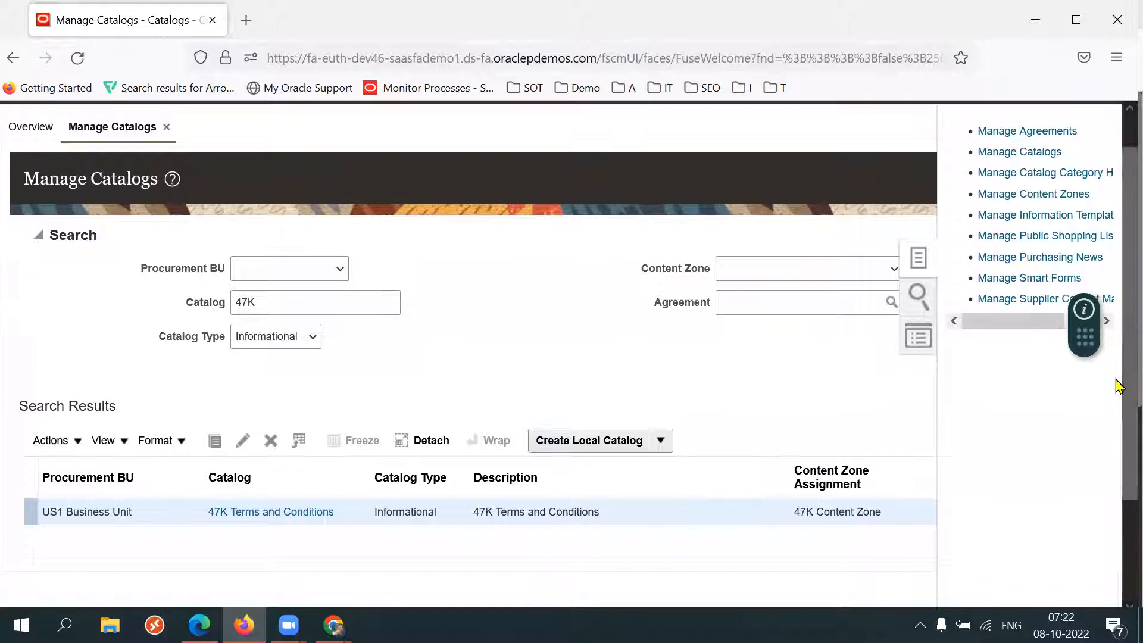
Open Manage Smart Forms and start creating a new smart form.
{"action": "left_click", "coordinate": [1029, 281]}
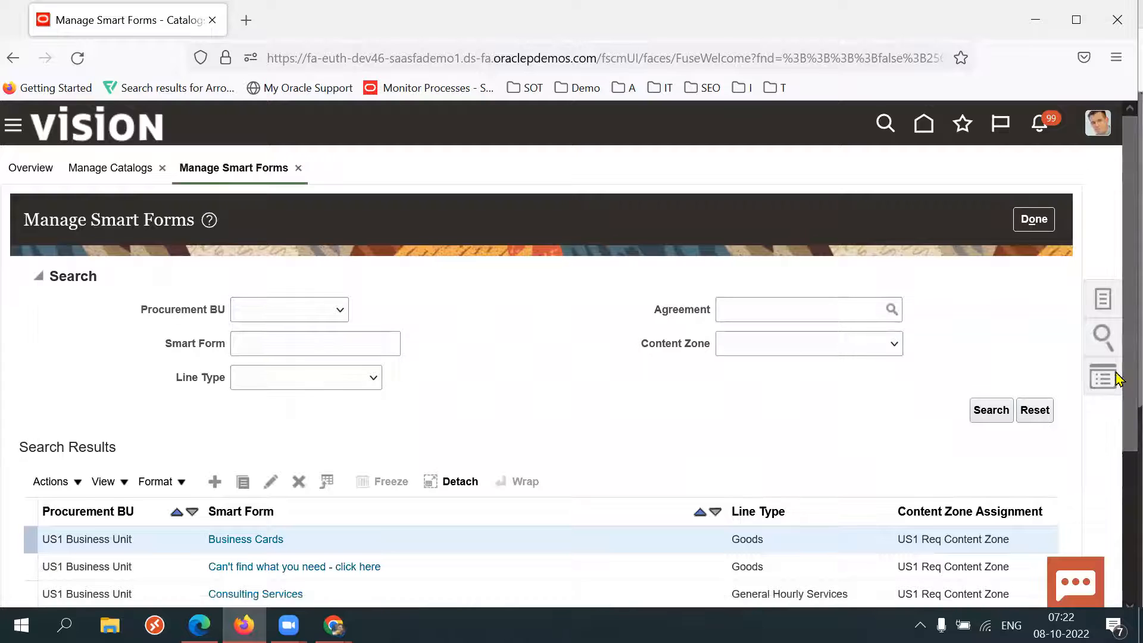
{"action": "scroll", "coordinate": [1108, 379], "scroll_direction": "down", "scroll_amount": 2}
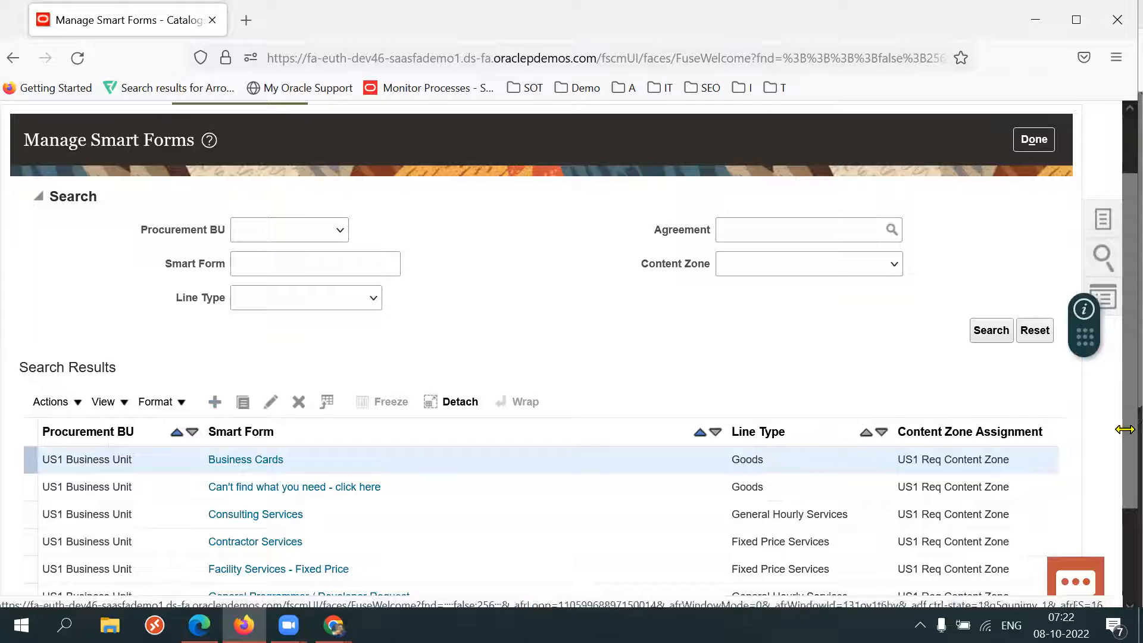
{"action": "scroll", "coordinate": [1119, 427], "scroll_direction": "down", "scroll_amount": 1}
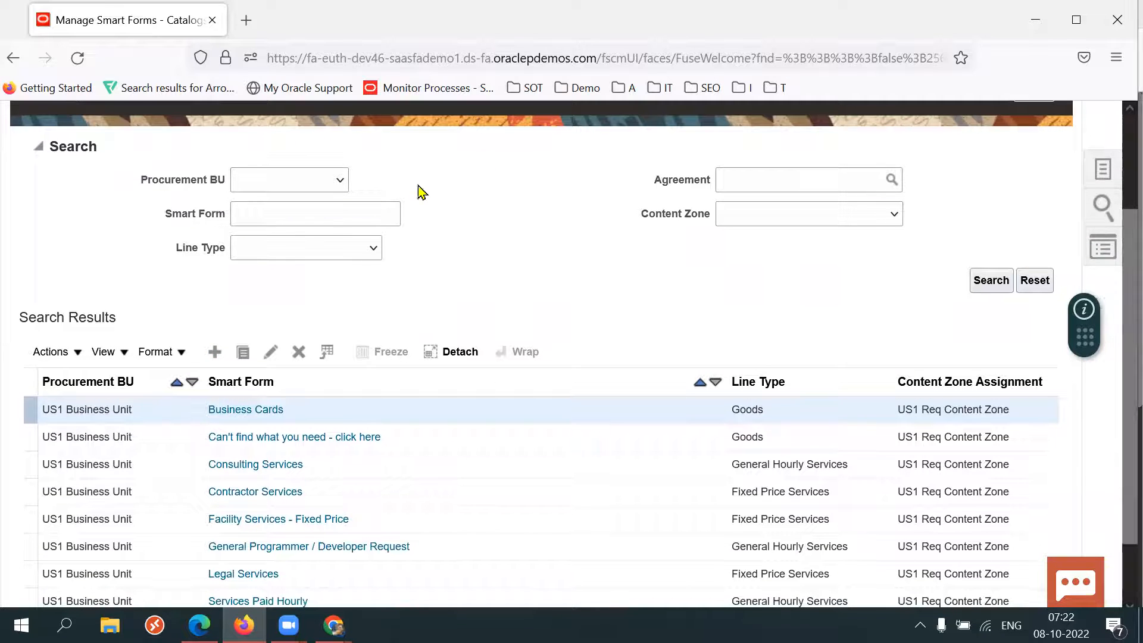
{"action": "left_click", "coordinate": [216, 353]}
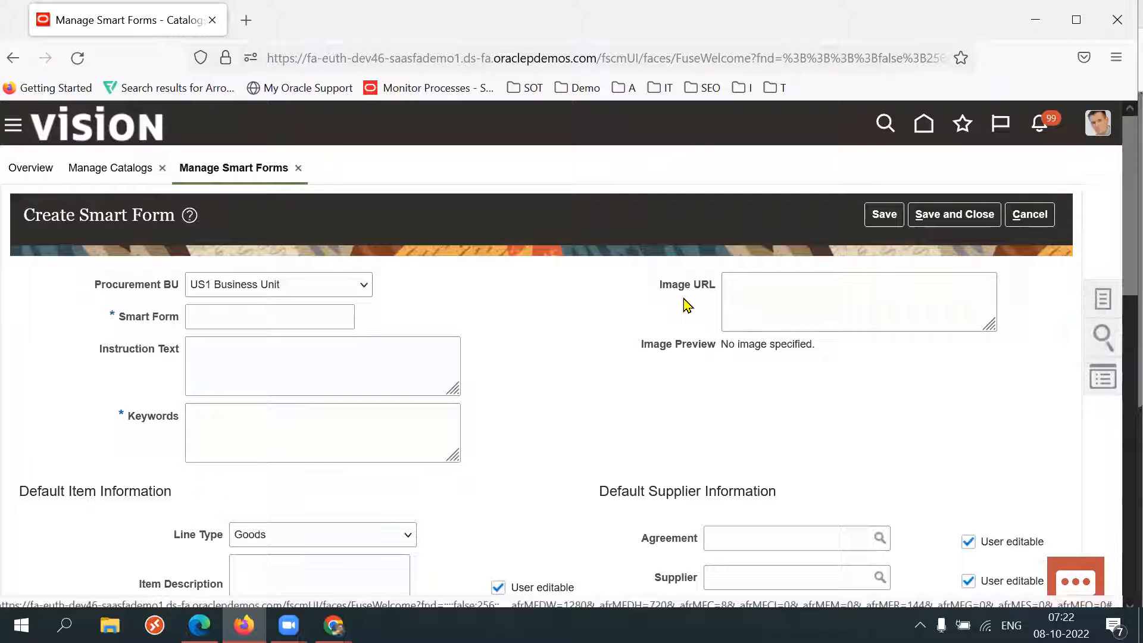
Name the new smart form 47K.
{"action": "left_click_drag", "start_coordinate": [148, 322], "coordinate": [248, 320]}
{"action": "left_click", "coordinate": [248, 320]}
{"action": "type", "text": "47K"}
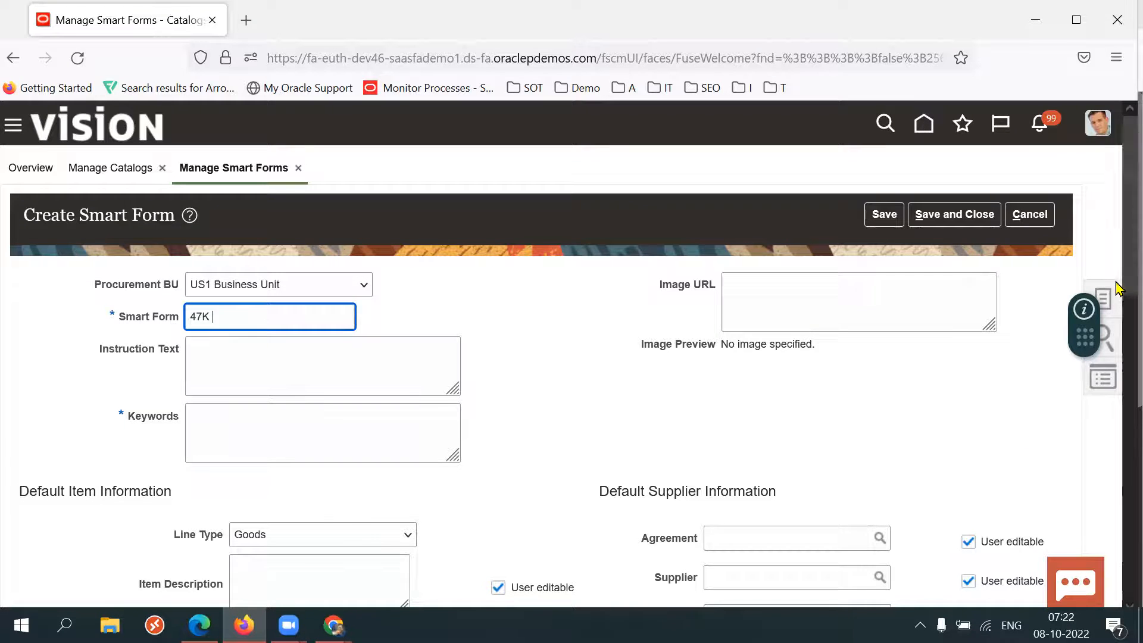
{"action": "scroll", "coordinate": [1041, 380], "scroll_direction": "down", "scroll_amount": 1}
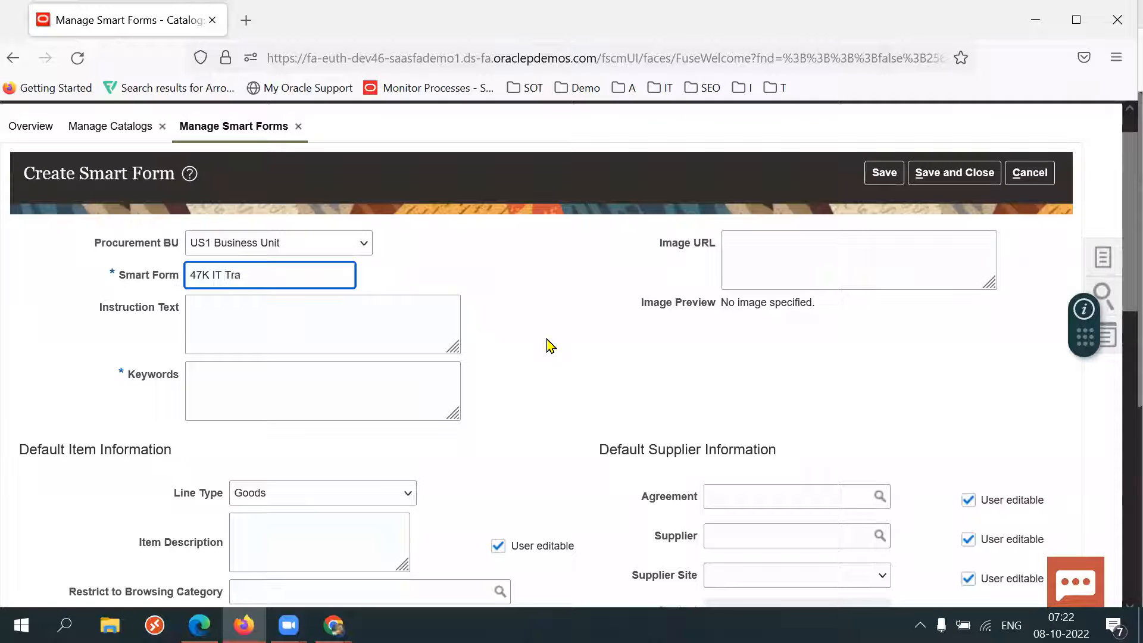
Enter Trainigs as the smart form's keyword.
{"action": "left_click", "coordinate": [548, 346]}
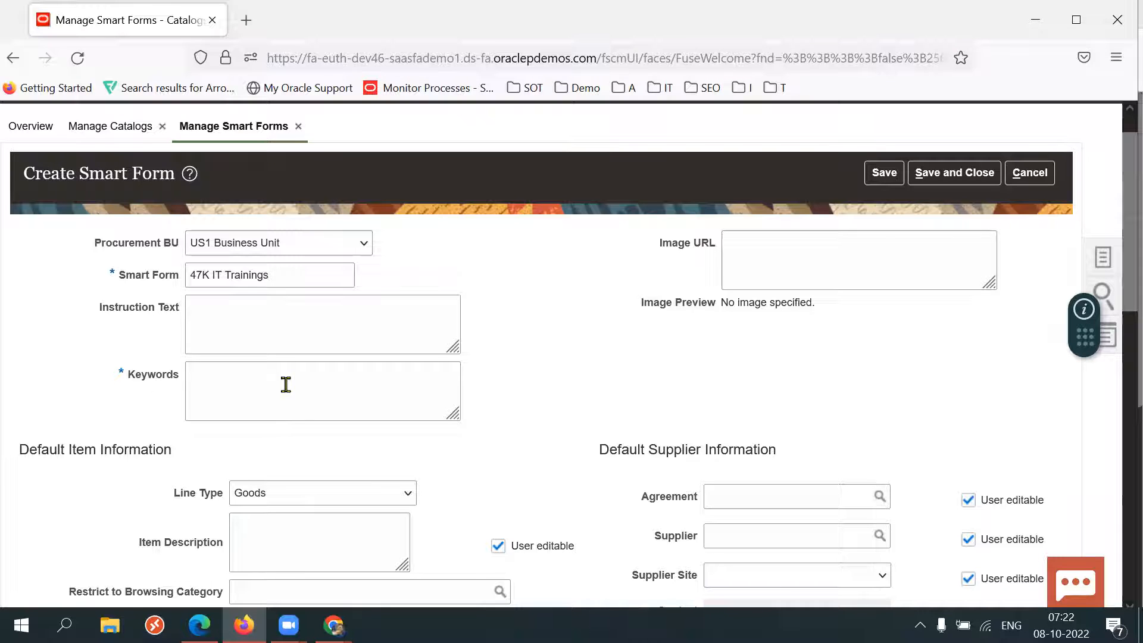
{"action": "triple_click", "coordinate": [154, 379]}
{"action": "left_click", "coordinate": [333, 396]}
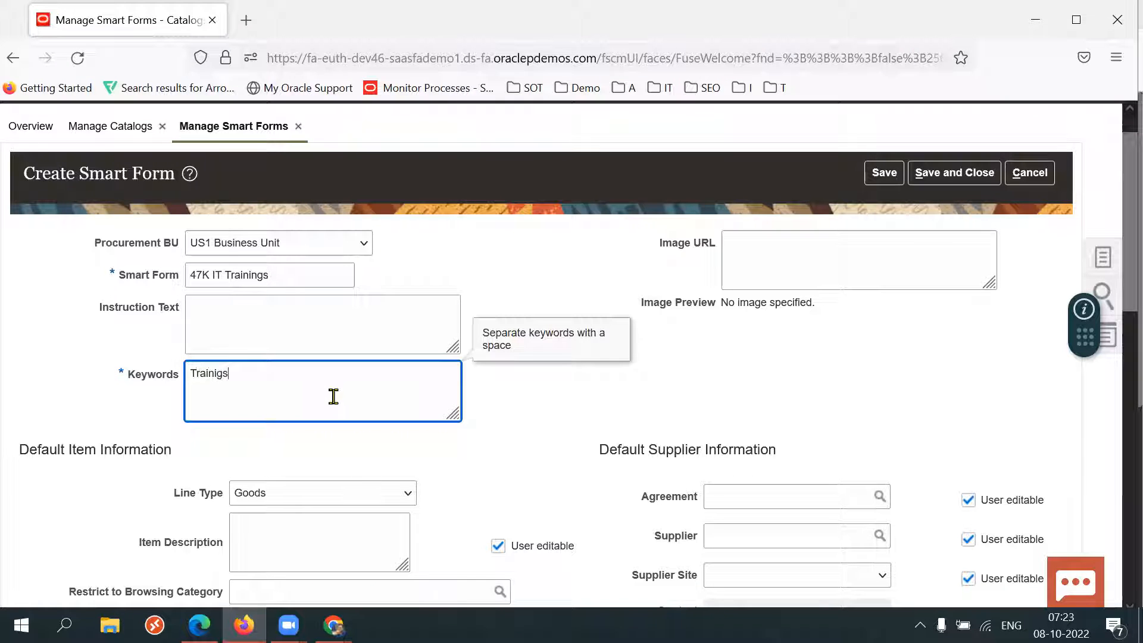
{"action": "type", "text": "Trainigs"}
{"action": "left_click", "coordinate": [842, 370]}
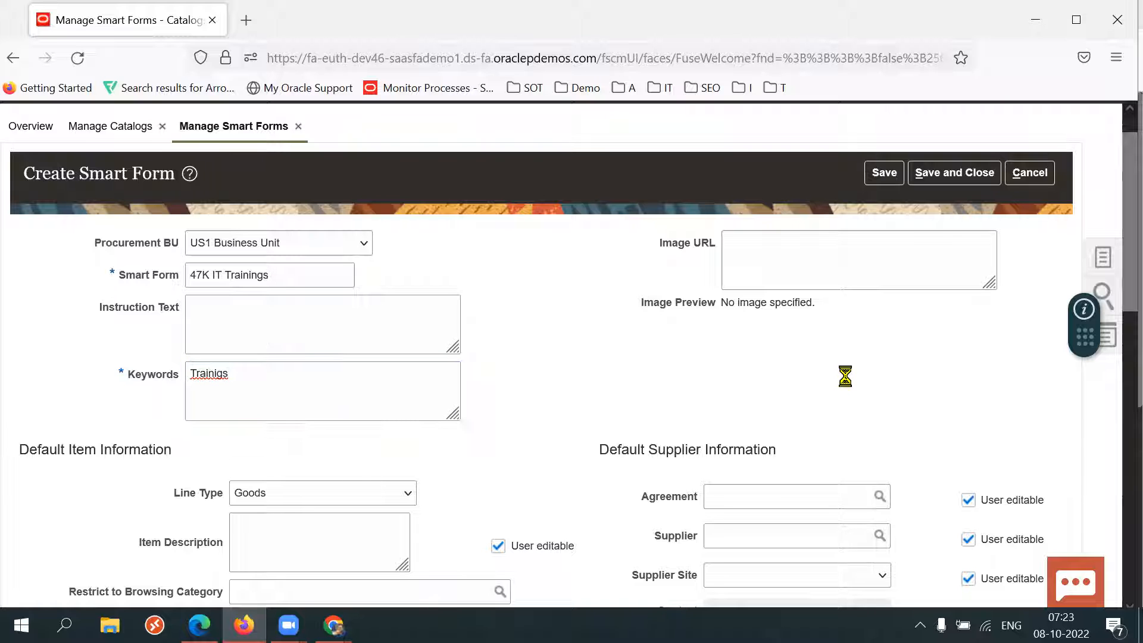
{"action": "scroll", "coordinate": [1119, 334], "scroll_direction": "down", "scroll_amount": 3}
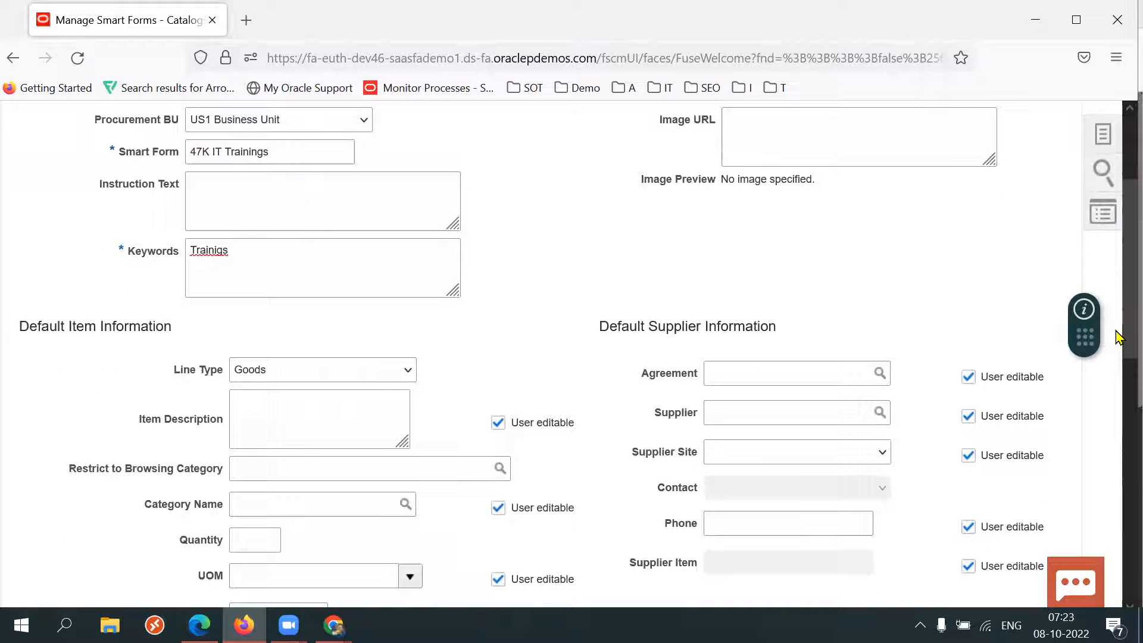
{"action": "scroll", "coordinate": [1119, 370], "scroll_direction": "down", "scroll_amount": 1}
{"action": "triple_click", "coordinate": [182, 334]}
{"action": "triple_click", "coordinate": [179, 334]}
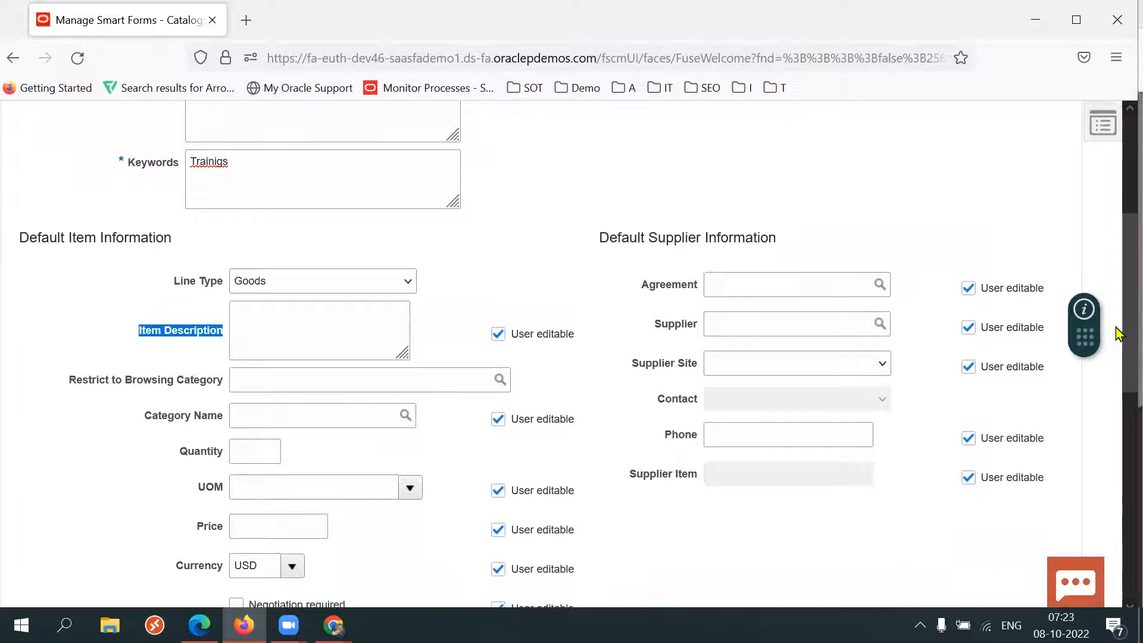
{"action": "scroll", "coordinate": [1119, 311], "scroll_direction": "up", "scroll_amount": 1}
{"action": "scroll", "coordinate": [1118, 311], "scroll_direction": "up", "scroll_amount": 1}
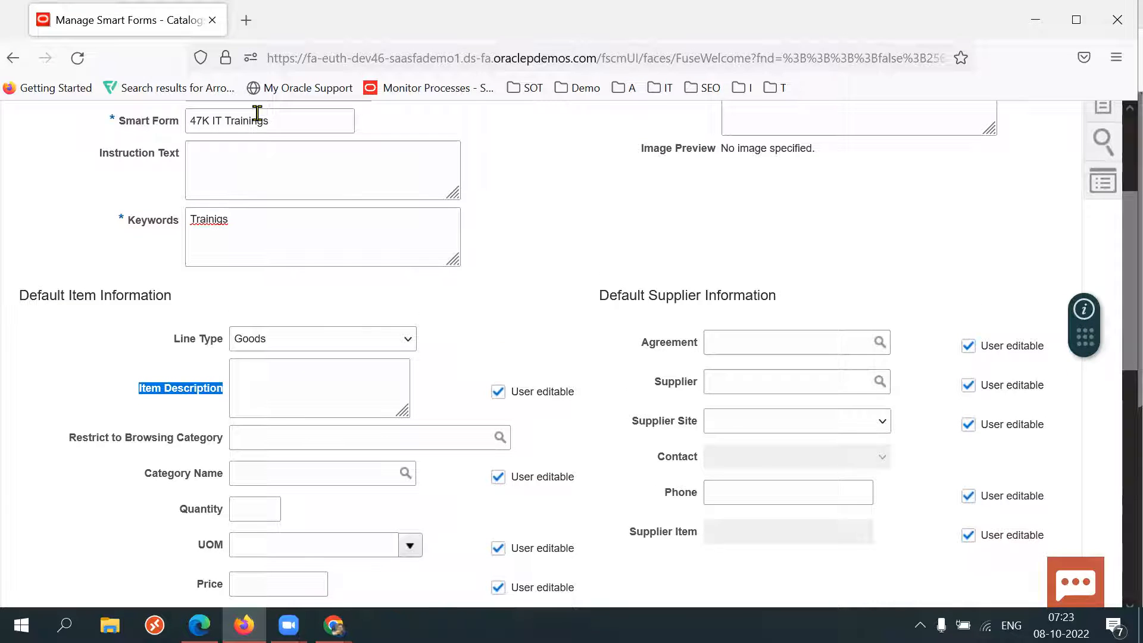
Correct the keyword to Trainings.
{"action": "left_click", "coordinate": [255, 221]}
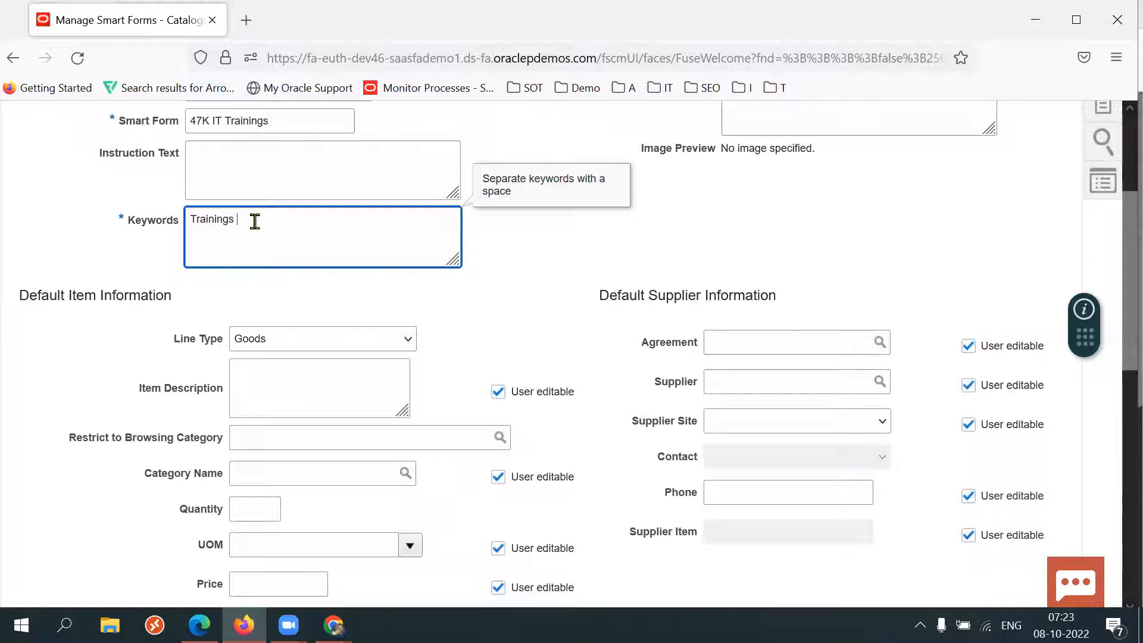
{"action": "key", "text": "BackSpace"}
{"action": "left_click_drag", "start_coordinate": [147, 390], "coordinate": [203, 393]}
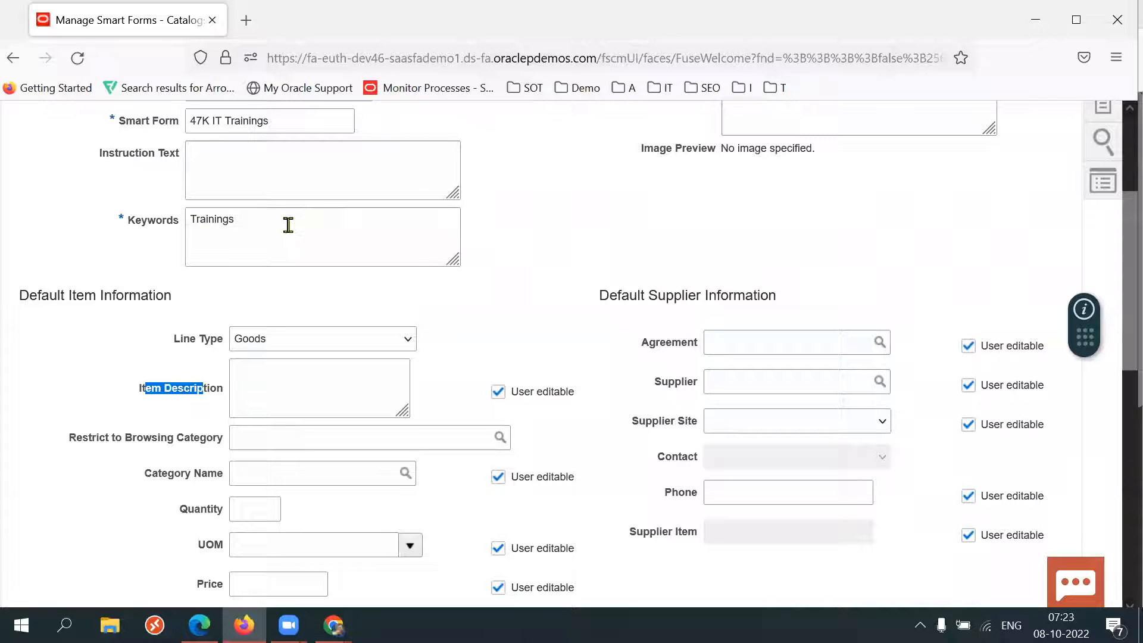
Copy IT Trainings from the smart form name into the Item Description.
{"action": "double_click", "coordinate": [288, 224]}
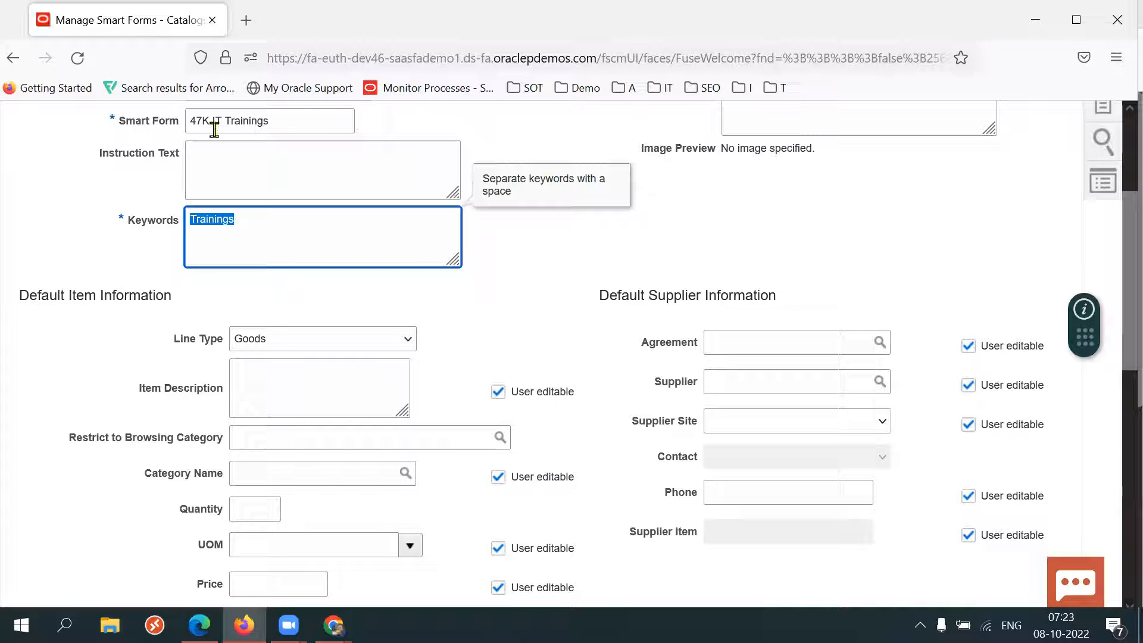
{"action": "left_click_drag", "start_coordinate": [211, 122], "coordinate": [294, 125]}
{"action": "key", "text": "ctrl+c"}
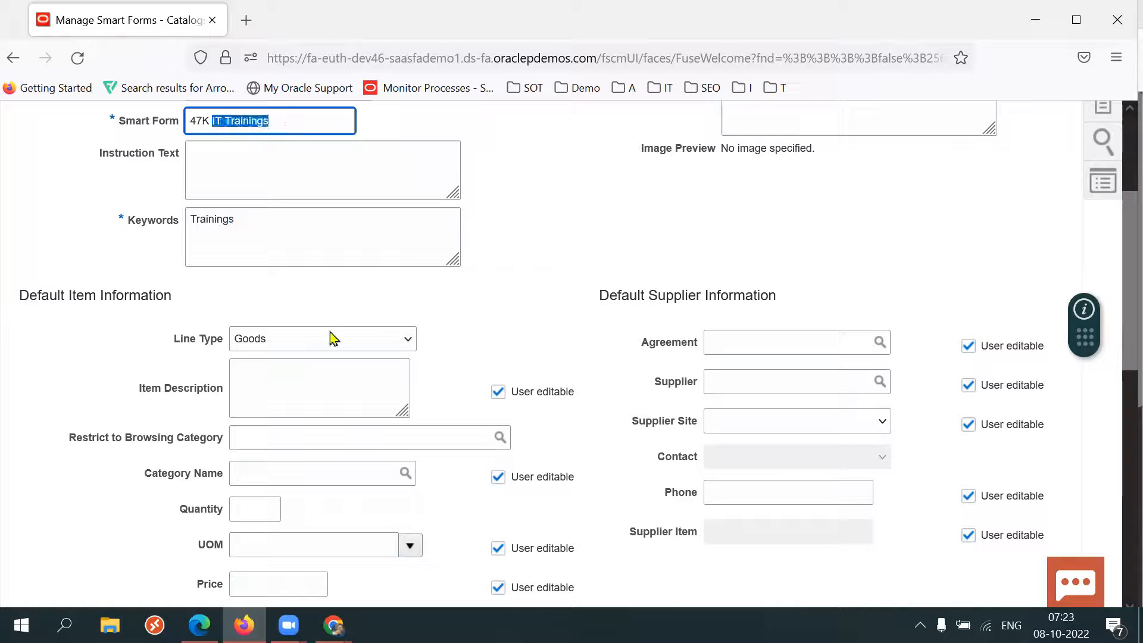
{"action": "left_click", "coordinate": [290, 381]}
{"action": "key", "text": "ctrl+v"}
Set the category name to Software and make it not user editable.
{"action": "left_click", "coordinate": [110, 518]}
{"action": "scroll", "coordinate": [110, 523], "scroll_direction": "down", "scroll_amount": 3}
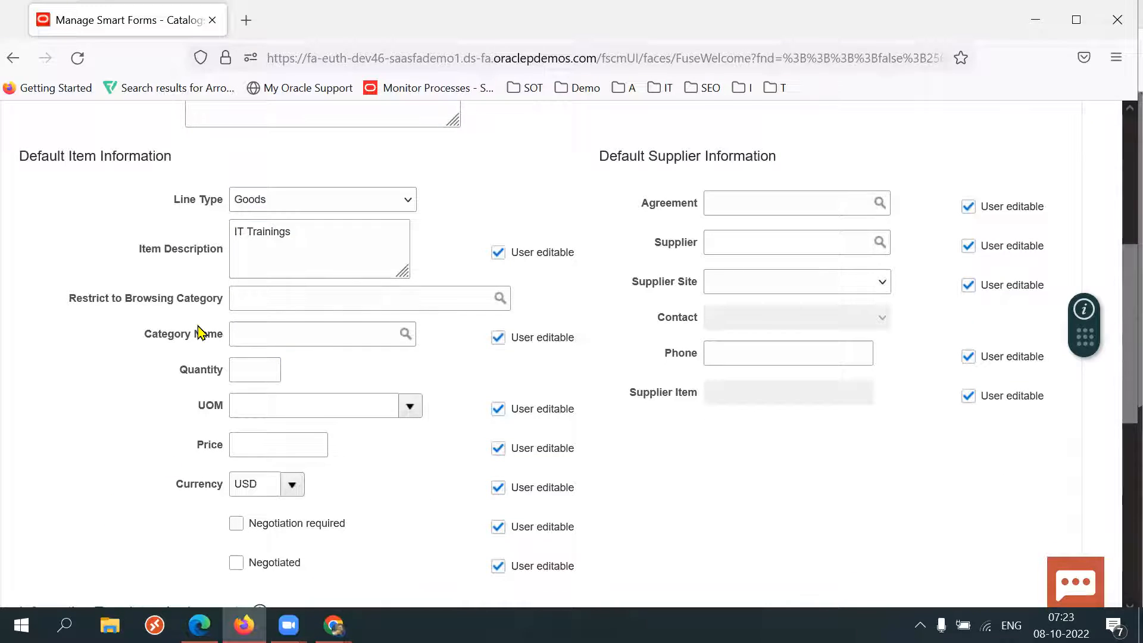
{"action": "triple_click", "coordinate": [160, 334]}
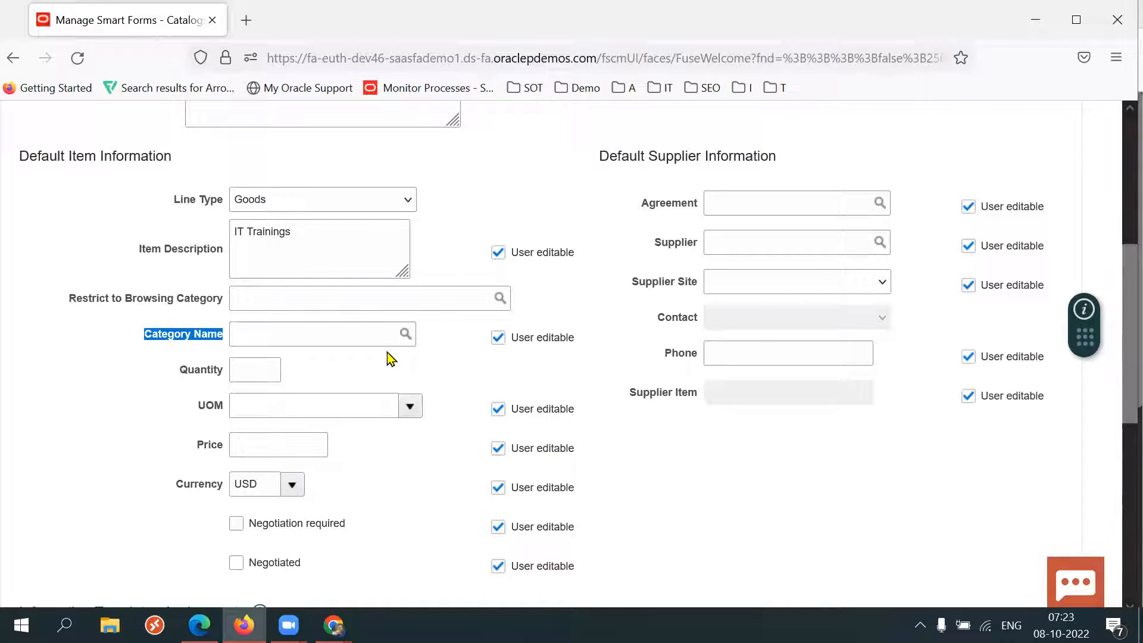
{"action": "left_click", "coordinate": [334, 334]}
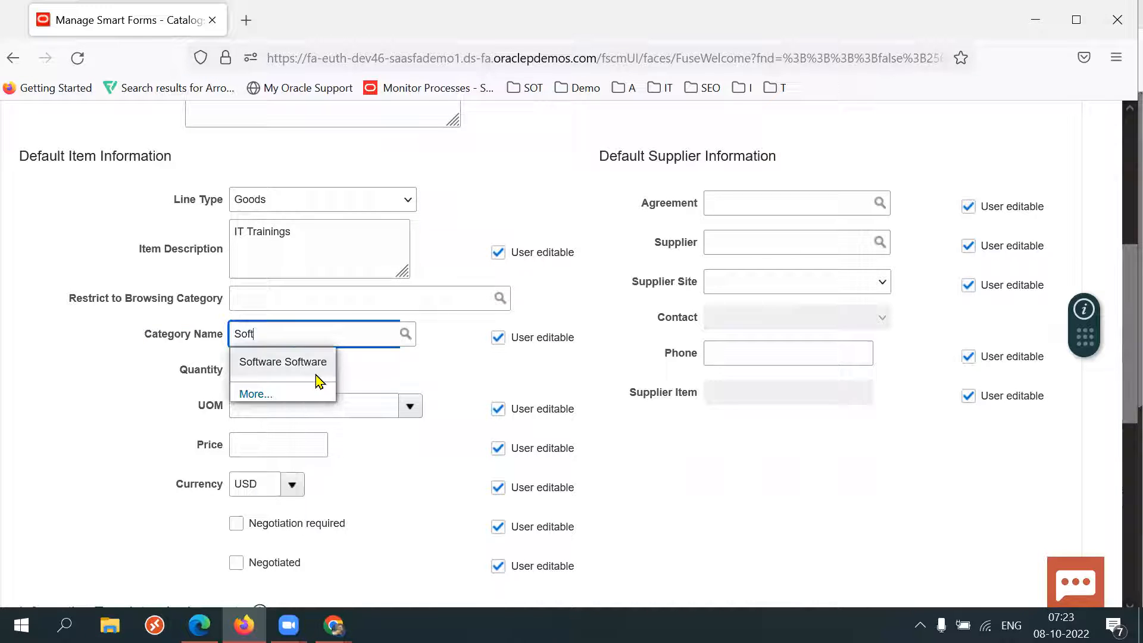
{"action": "left_click", "coordinate": [318, 379]}
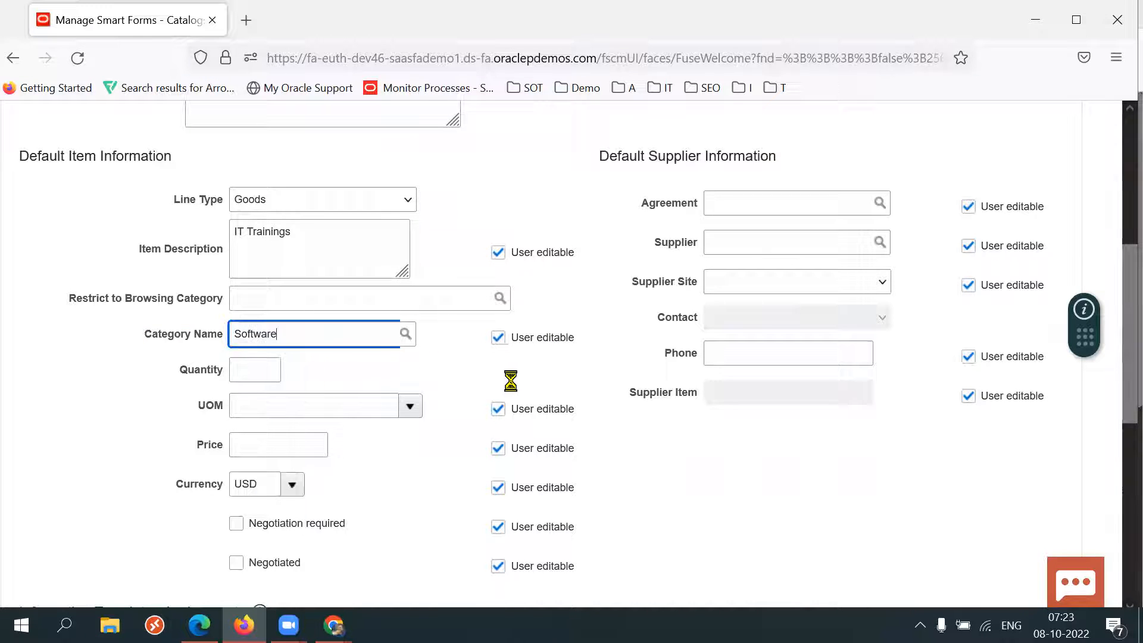
{"action": "left_click", "coordinate": [498, 339]}
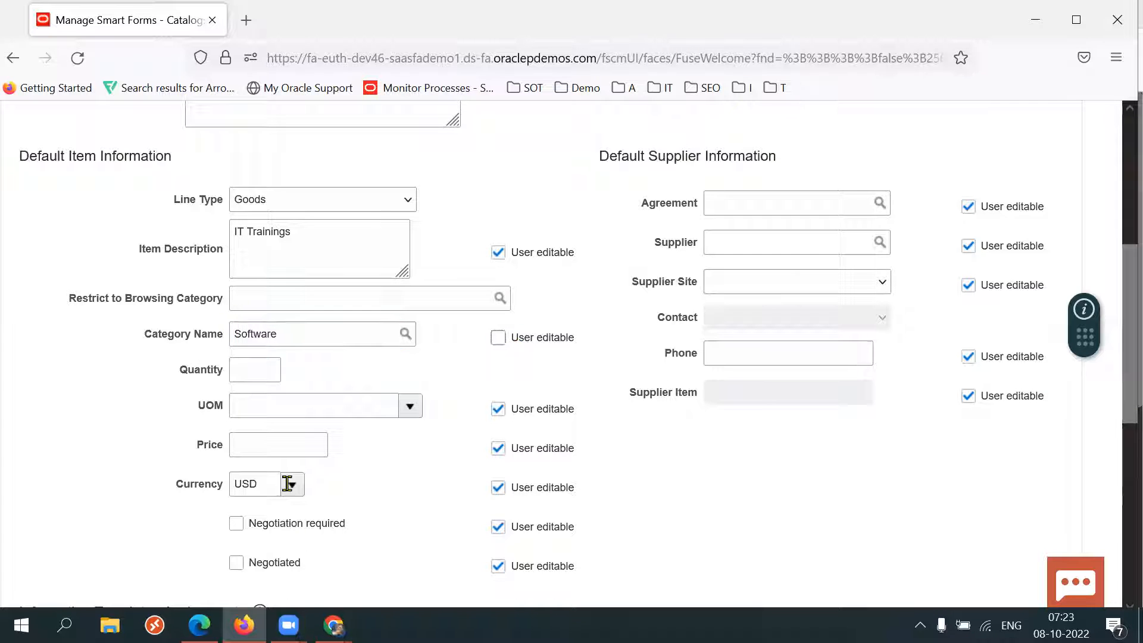
Set the UOM to Ea and the price to 25,000.00, making both fields not user editable.
{"action": "left_click", "coordinate": [250, 369]}
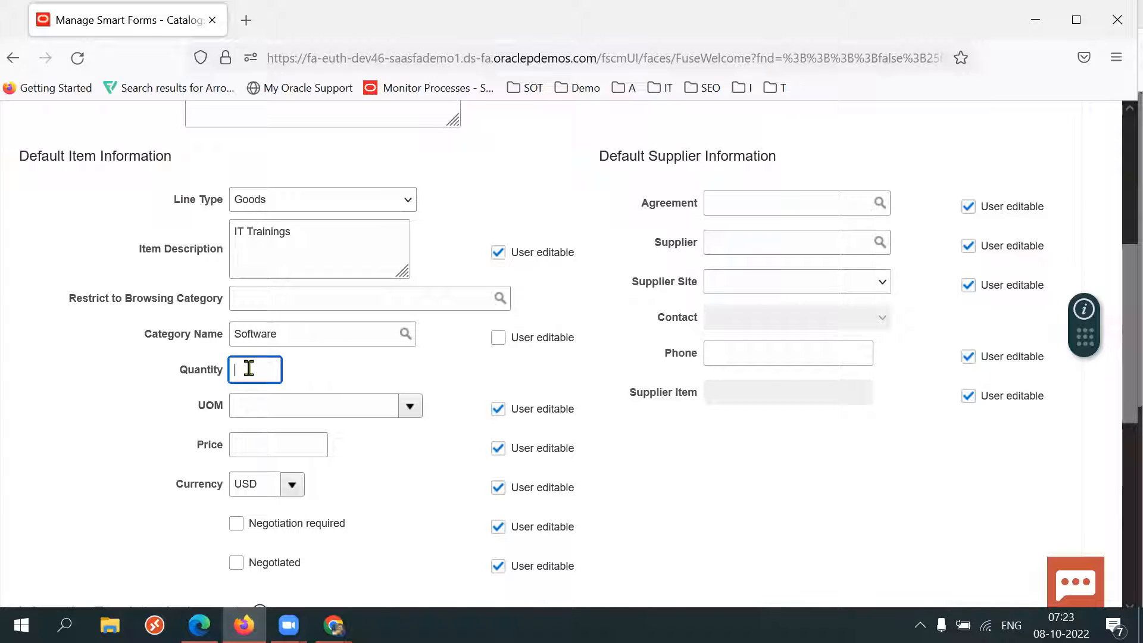
{"action": "left_click", "coordinate": [326, 406]}
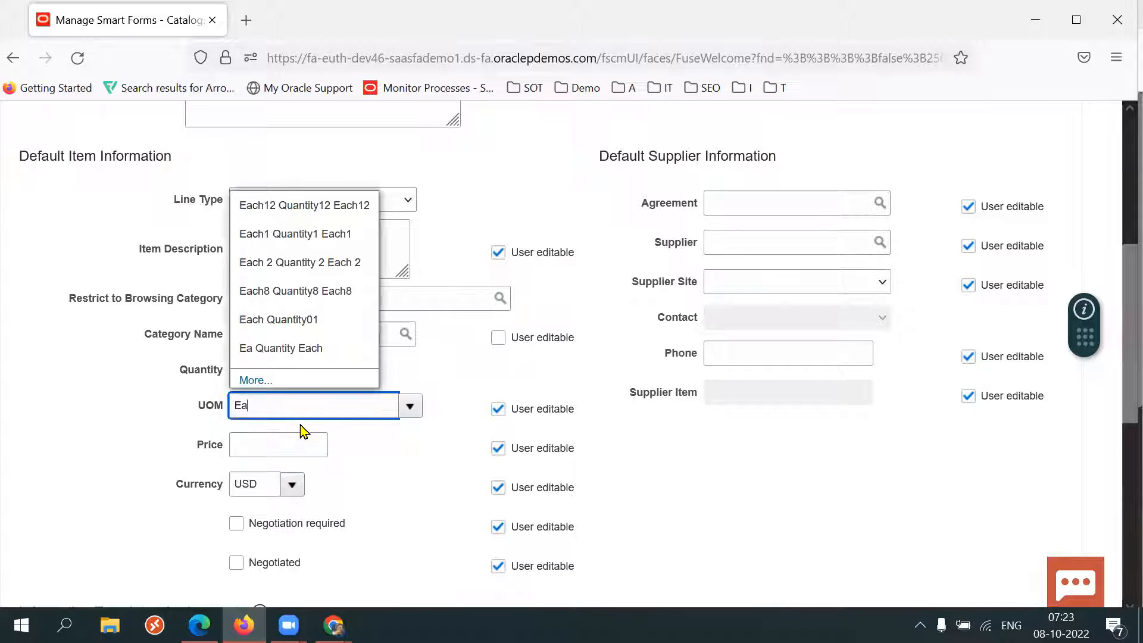
{"action": "type", "text": "Ea"}
{"action": "left_click", "coordinate": [276, 347]}
{"action": "left_click", "coordinate": [543, 410]}
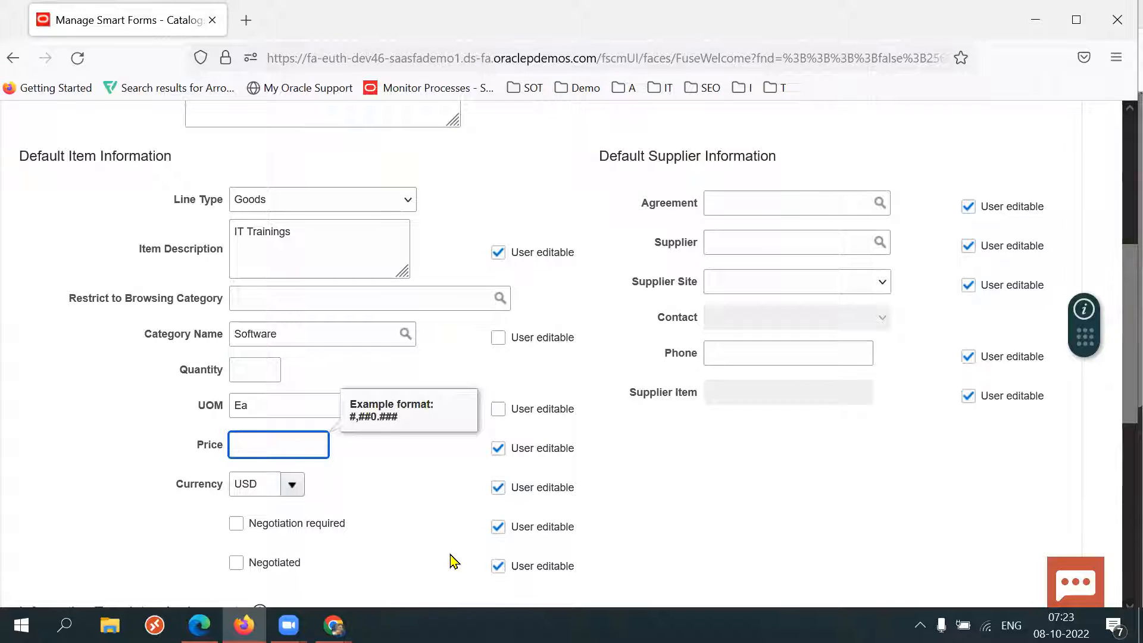
{"action": "type", "text": "5000"}
{"action": "left_click", "coordinate": [533, 452]}
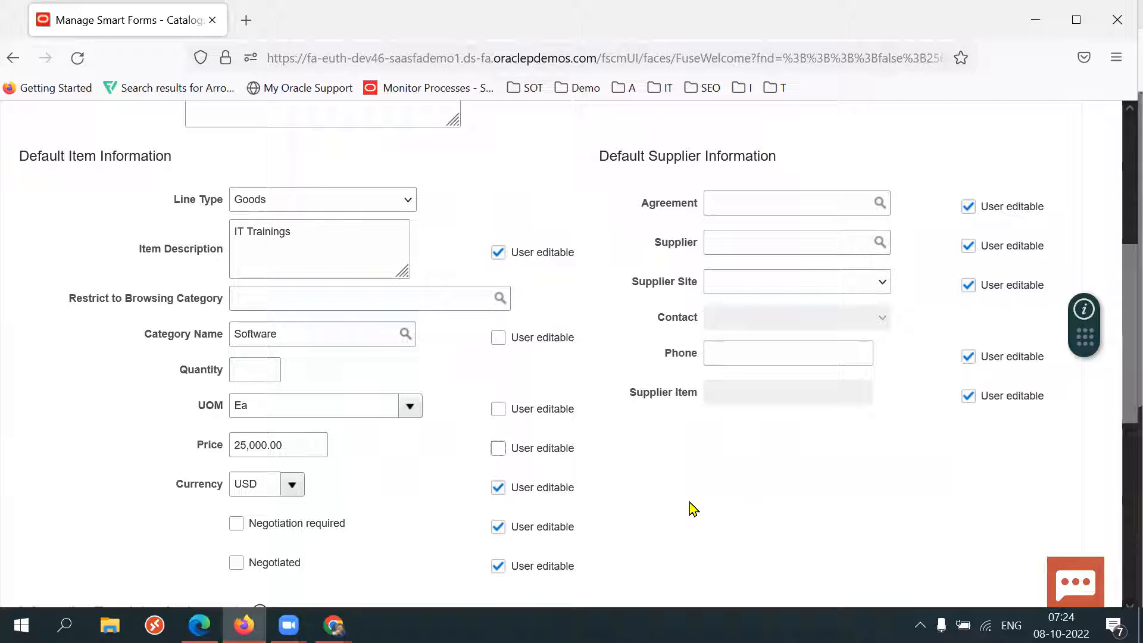
Set the supplier to Lee Supplies and supplier site to Lee US1, making both not user editable.
{"action": "left_click", "coordinate": [720, 245]}
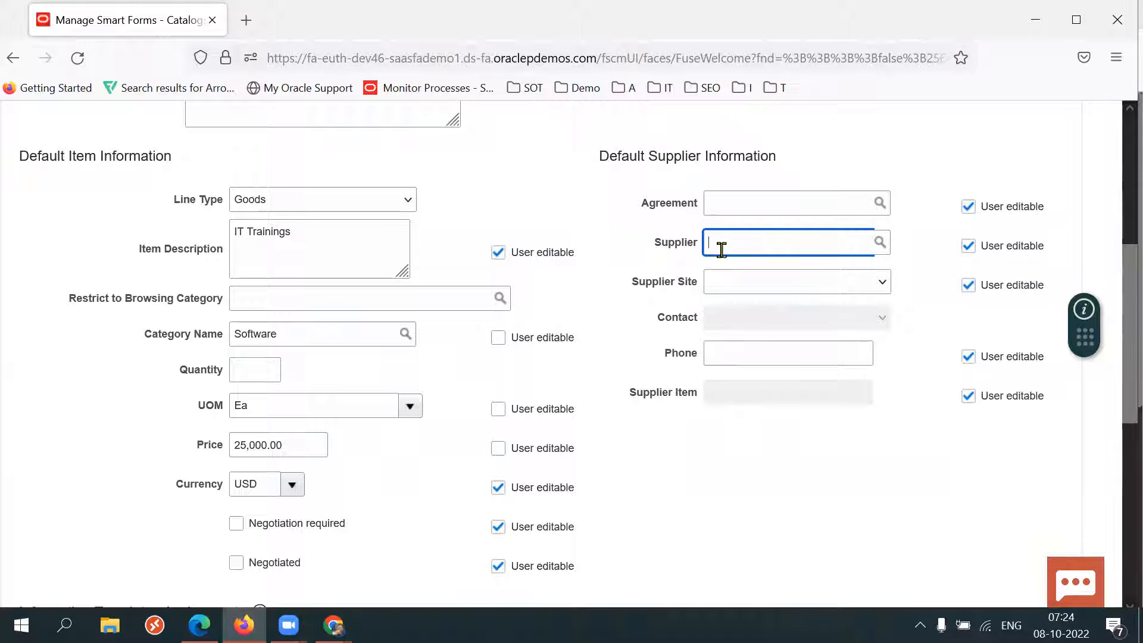
{"action": "type", "text": "Lee"}
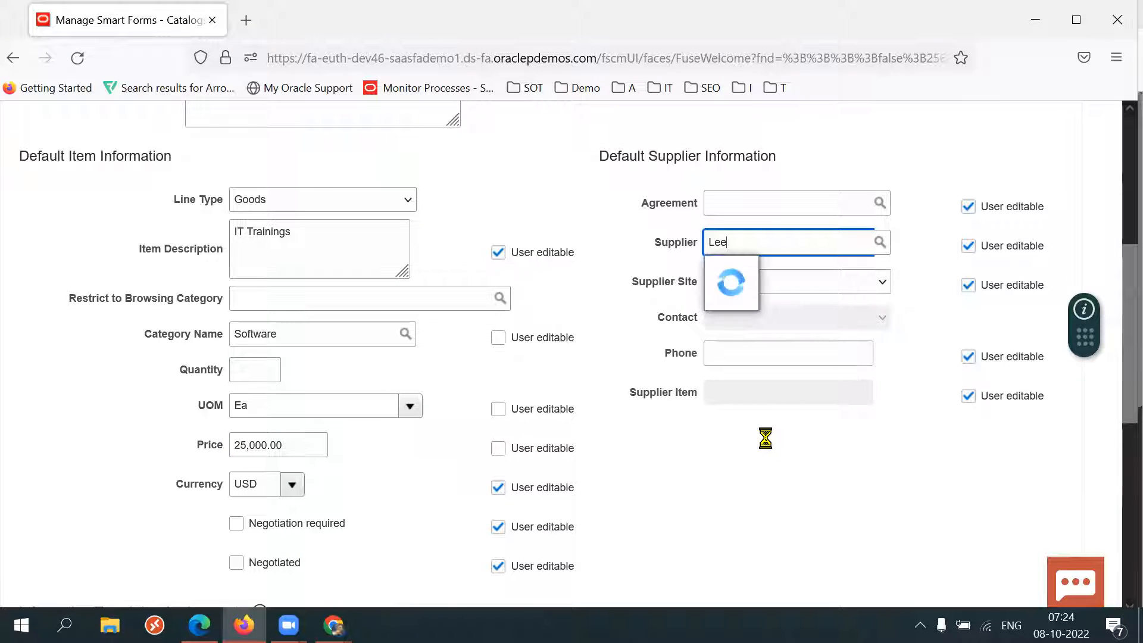
{"action": "left_click", "coordinate": [773, 272]}
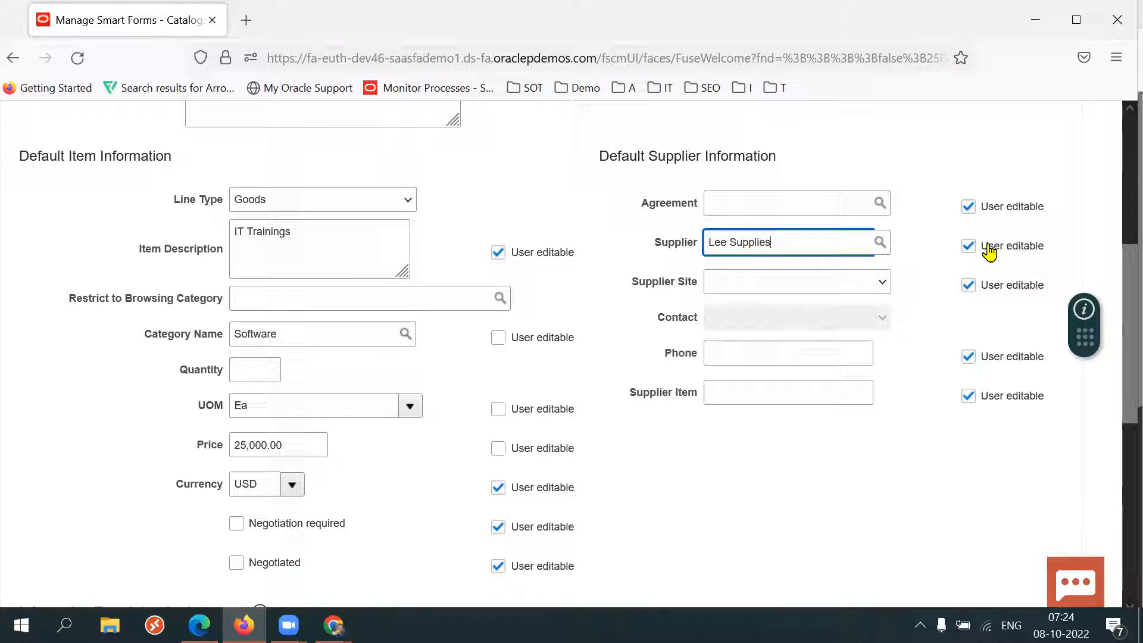
{"action": "left_click", "coordinate": [851, 283]}
{"action": "left_click", "coordinate": [792, 326]}
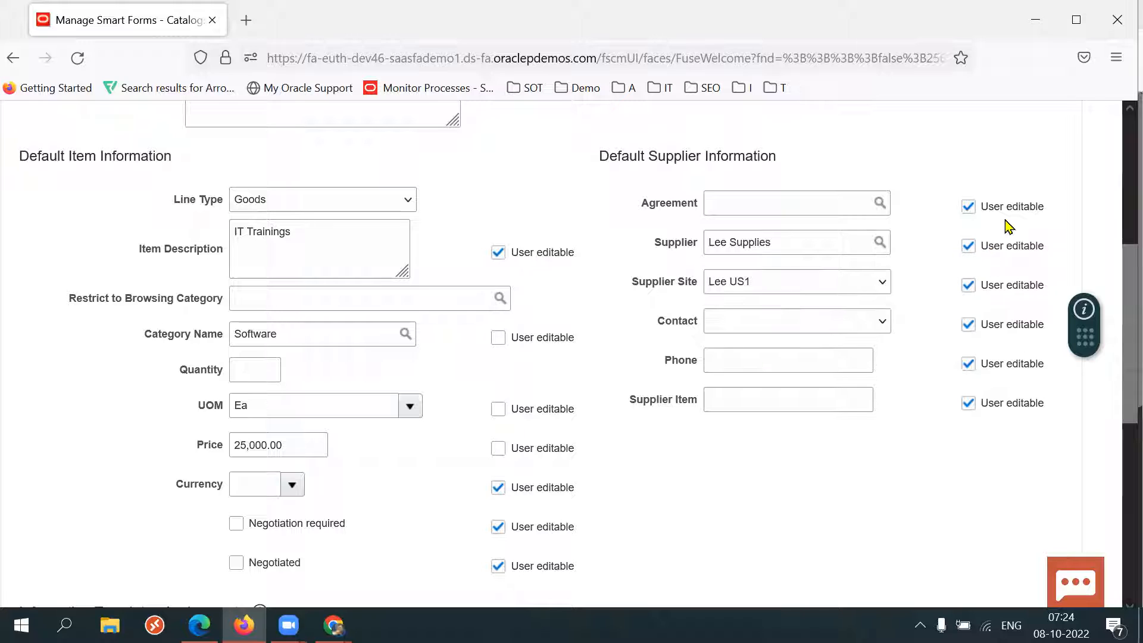
{"action": "left_click", "coordinate": [993, 249]}
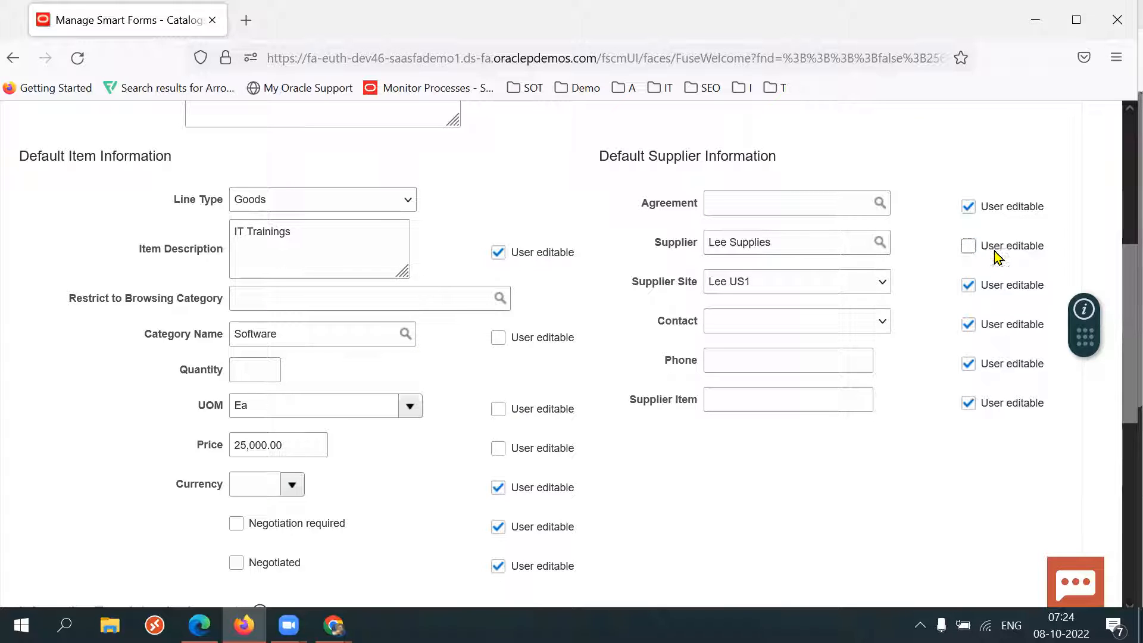
{"action": "left_click", "coordinate": [969, 286]}
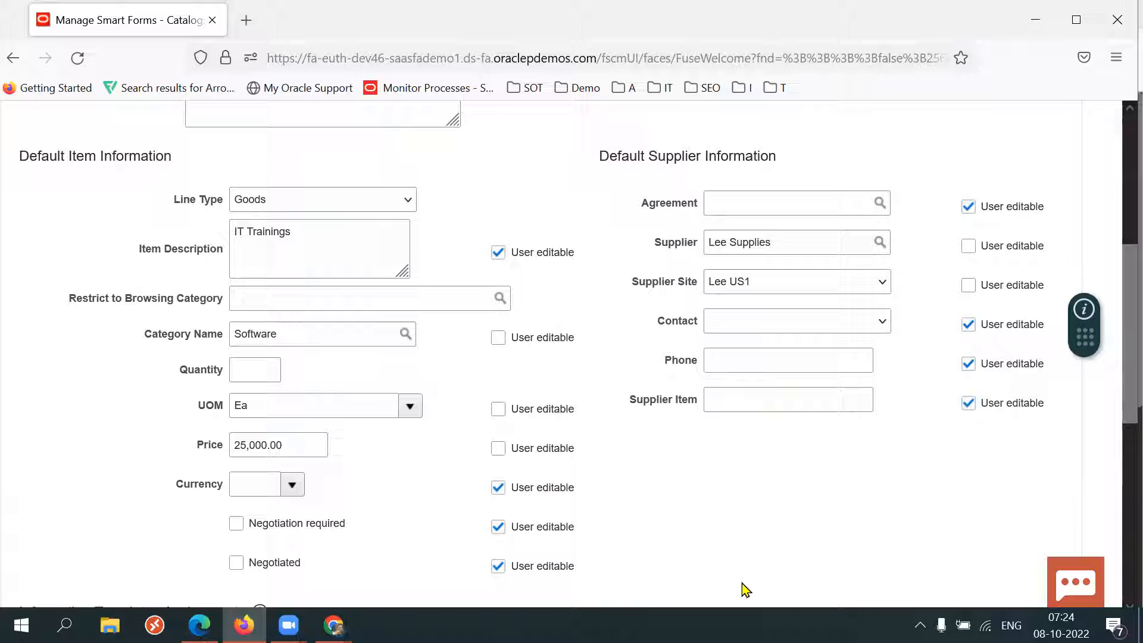
Save and close the 47K IT Trainings smart form.
{"action": "scroll", "coordinate": [1116, 411], "scroll_direction": "down", "scroll_amount": 1}
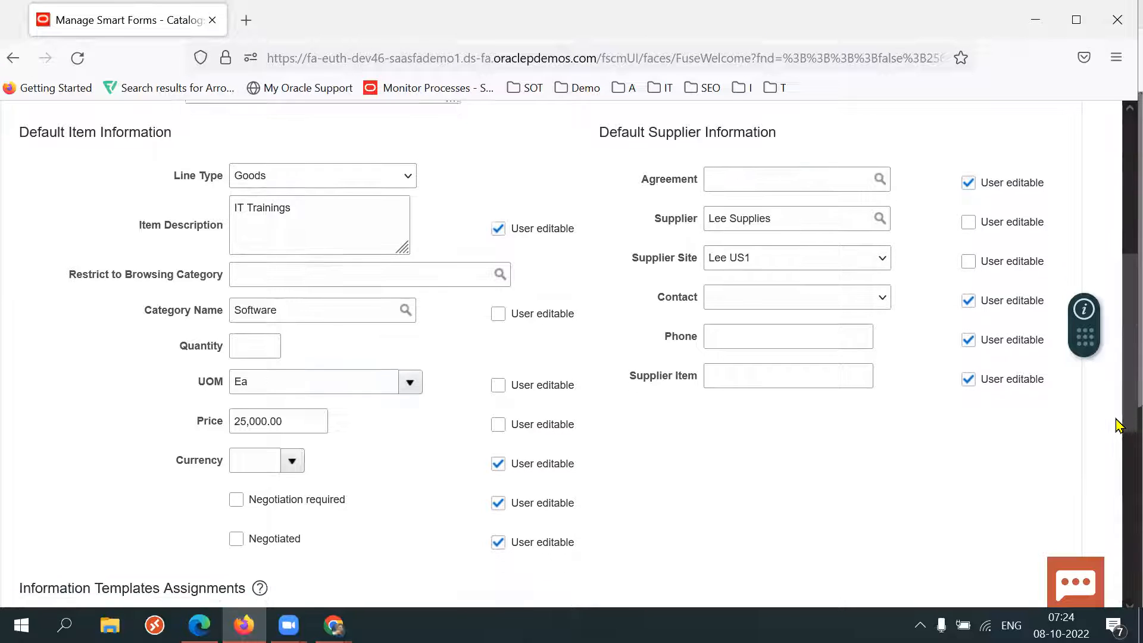
{"action": "scroll", "coordinate": [1118, 436], "scroll_direction": "down", "scroll_amount": 4}
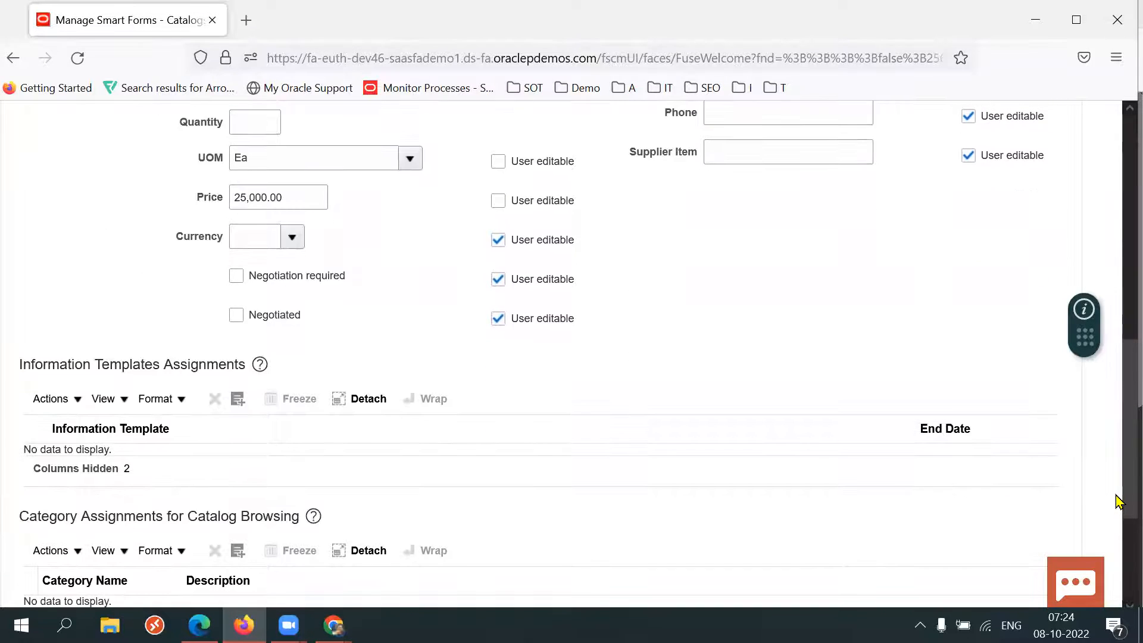
{"action": "scroll", "coordinate": [1117, 417], "scroll_direction": "up", "scroll_amount": 9}
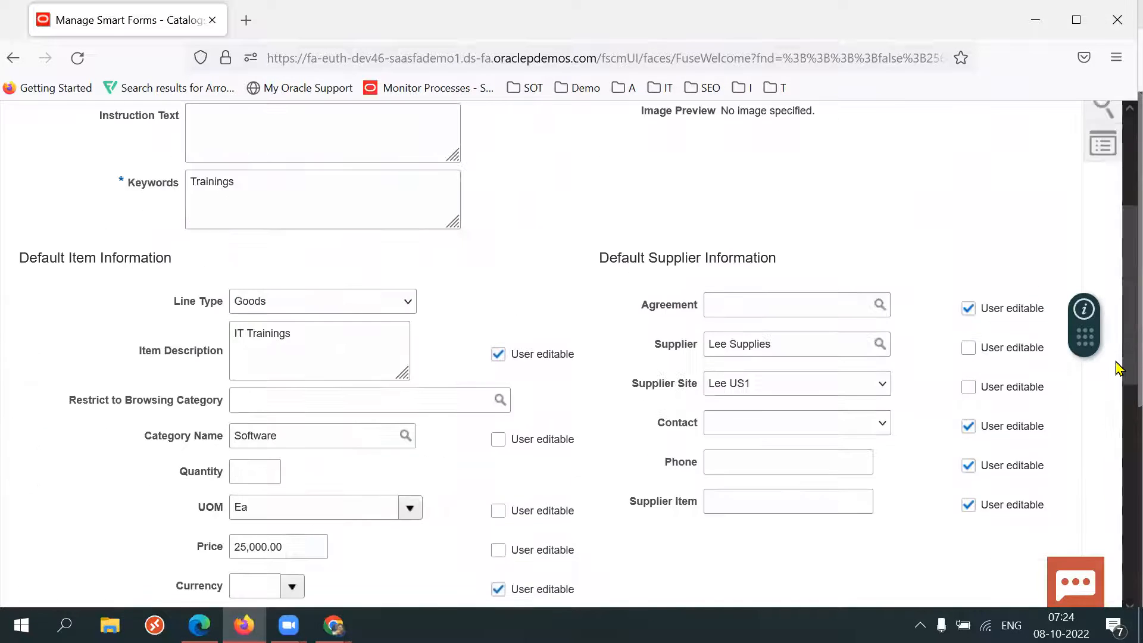
{"action": "scroll", "coordinate": [1117, 334], "scroll_direction": "up", "scroll_amount": 3}
{"action": "left_click", "coordinate": [955, 190]}
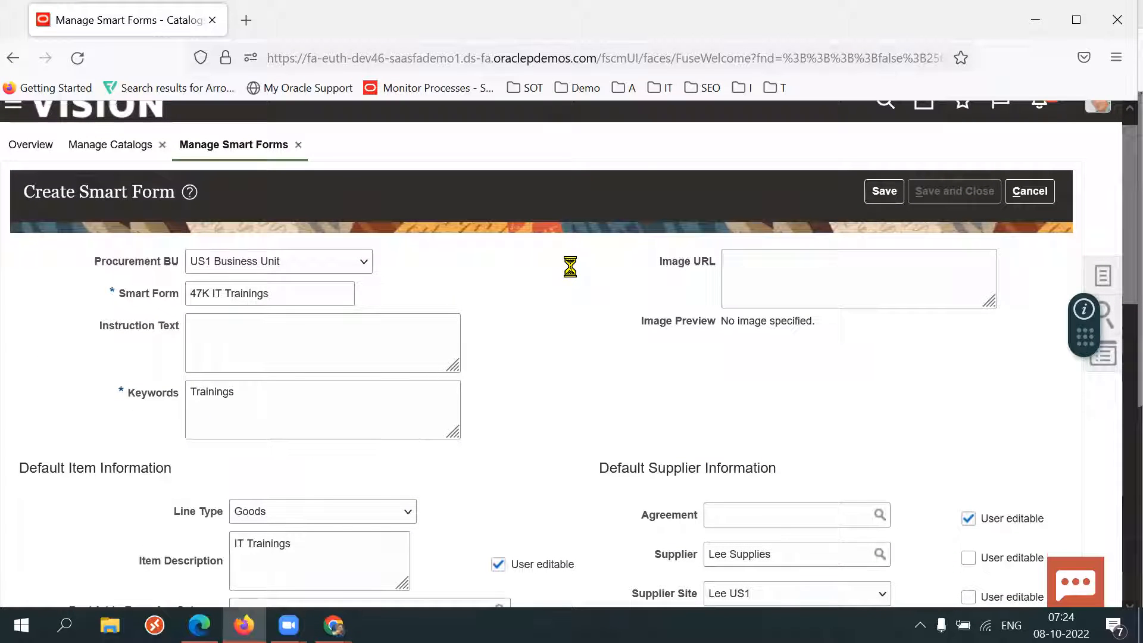
{"action": "left_click", "coordinate": [606, 259]}
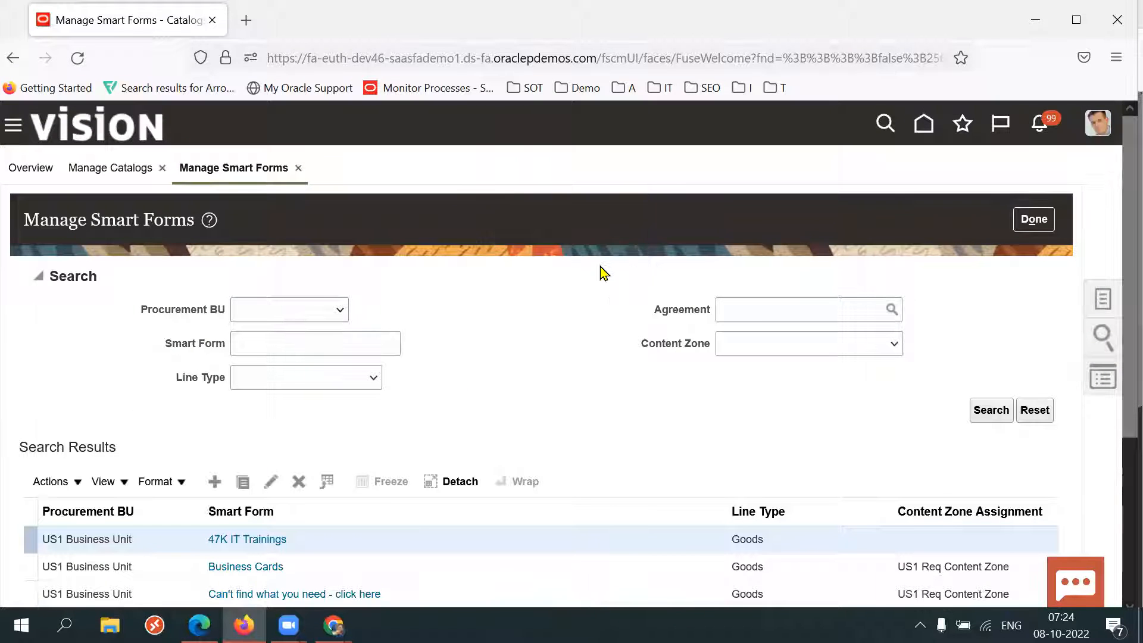
Open the 47K Content Zone for editing from the Manage Content Zones task.
{"action": "left_click", "coordinate": [1101, 299]}
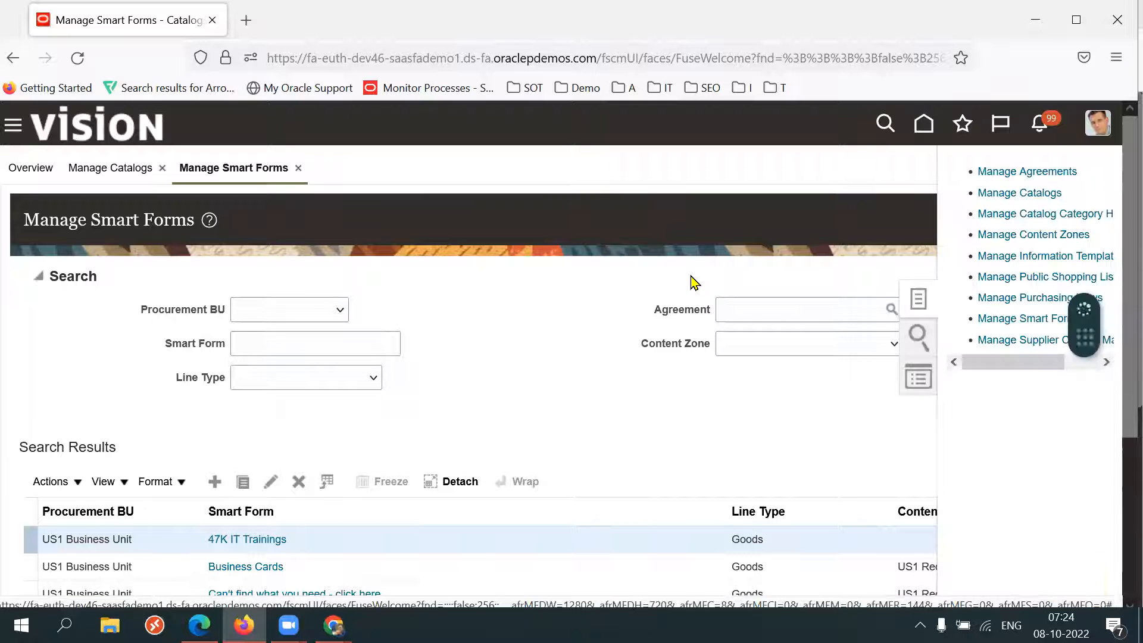
{"action": "left_click", "coordinate": [1050, 236]}
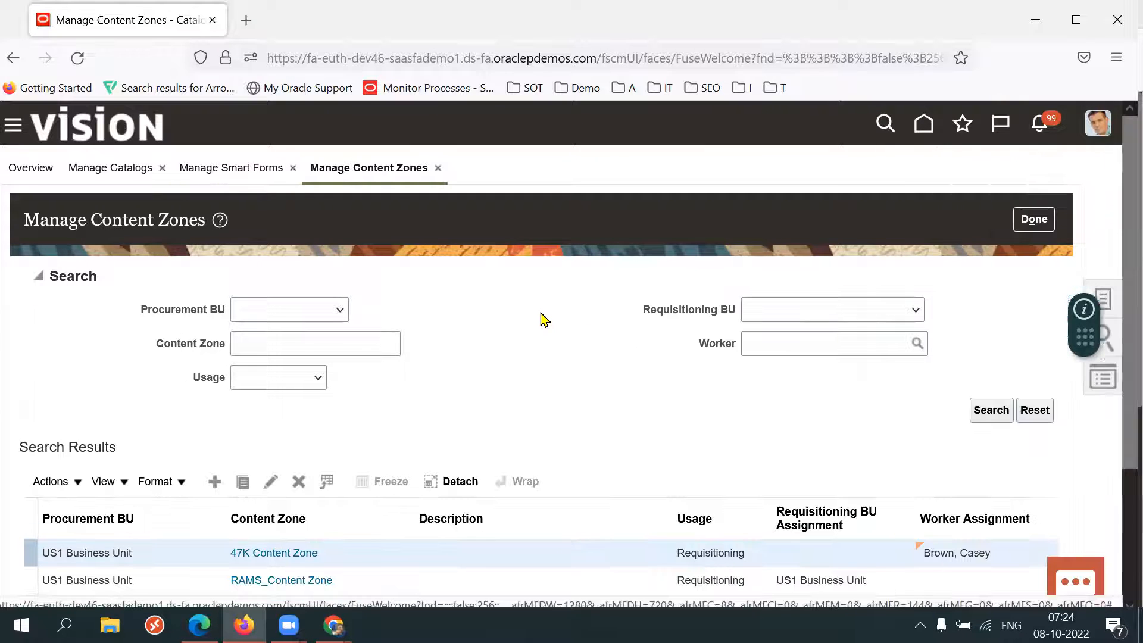
{"action": "left_click_drag", "start_coordinate": [1124, 385], "coordinate": [1125, 429]}
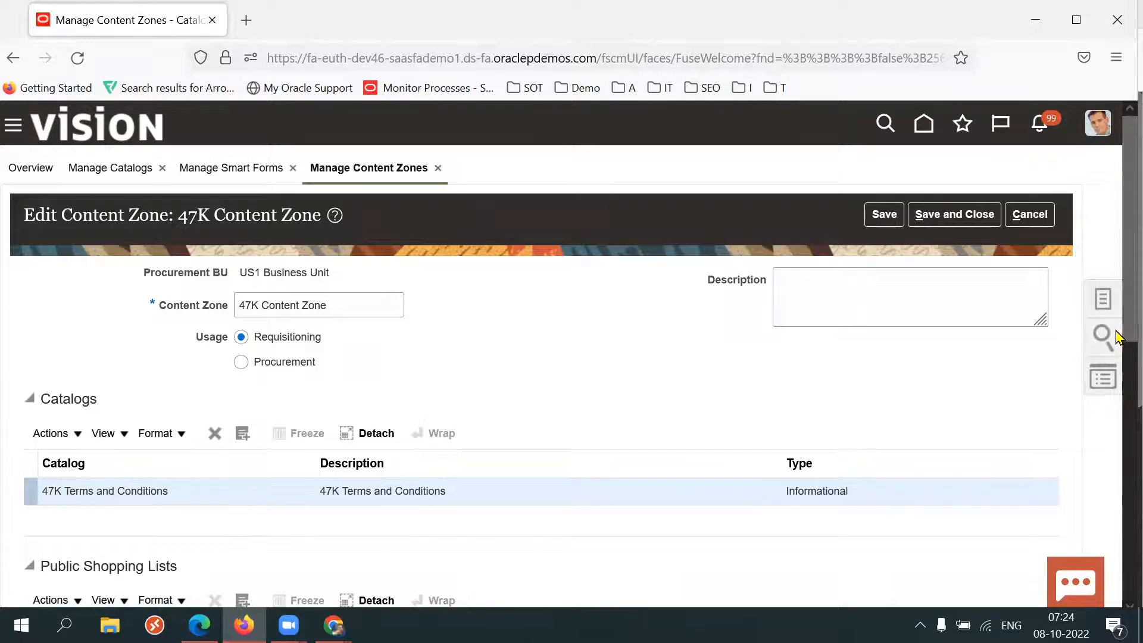
Add the 47K IT Trainings smart form to the content zone's smart forms, then save and close it.
{"action": "scroll", "coordinate": [1118, 351], "scroll_direction": "down", "scroll_amount": 3}
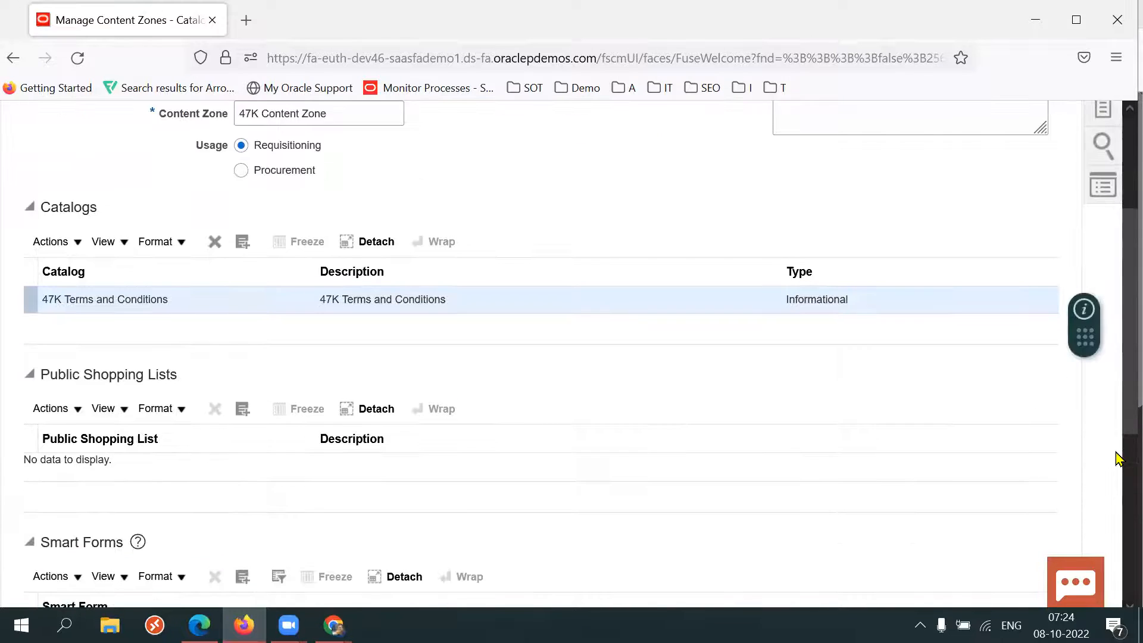
{"action": "scroll", "coordinate": [1118, 470], "scroll_direction": "down", "scroll_amount": 2}
{"action": "left_click", "coordinate": [243, 435]}
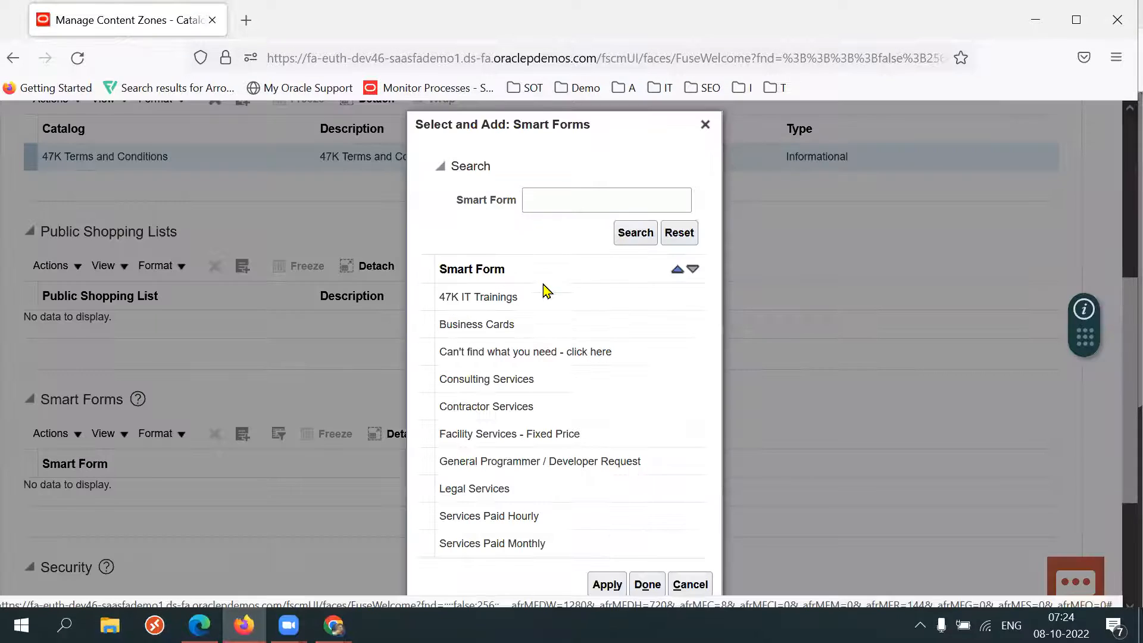
{"action": "left_click", "coordinate": [522, 305]}
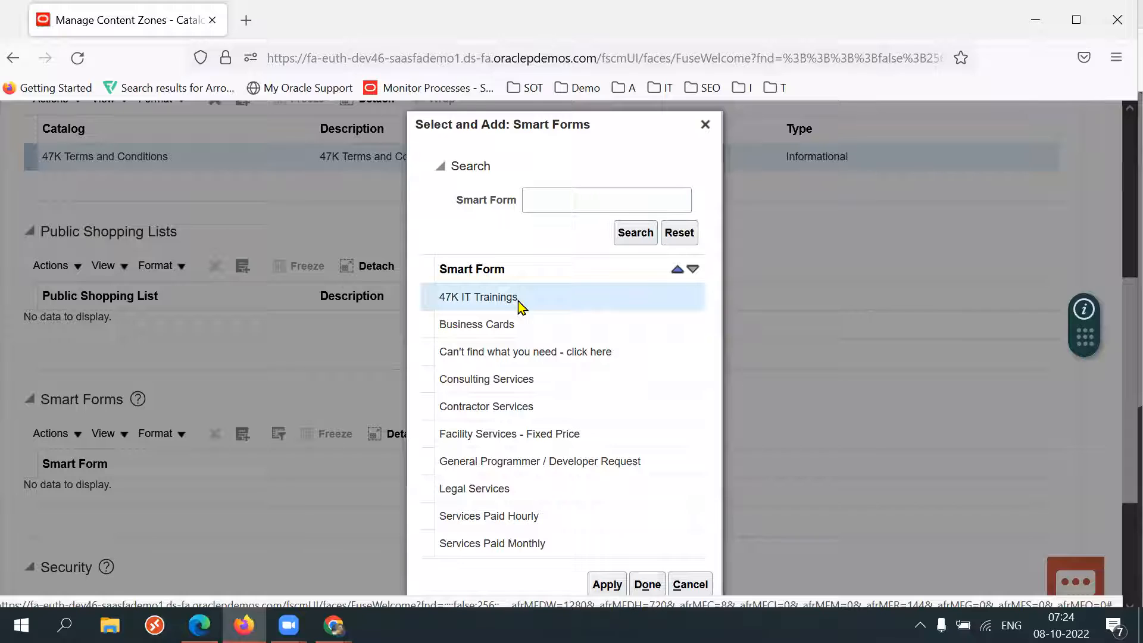
{"action": "left_click", "coordinate": [606, 585]}
{"action": "left_click", "coordinate": [647, 585]}
{"action": "left_click_drag", "start_coordinate": [1118, 452], "coordinate": [1069, 262]}
{"action": "left_click", "coordinate": [955, 215]}
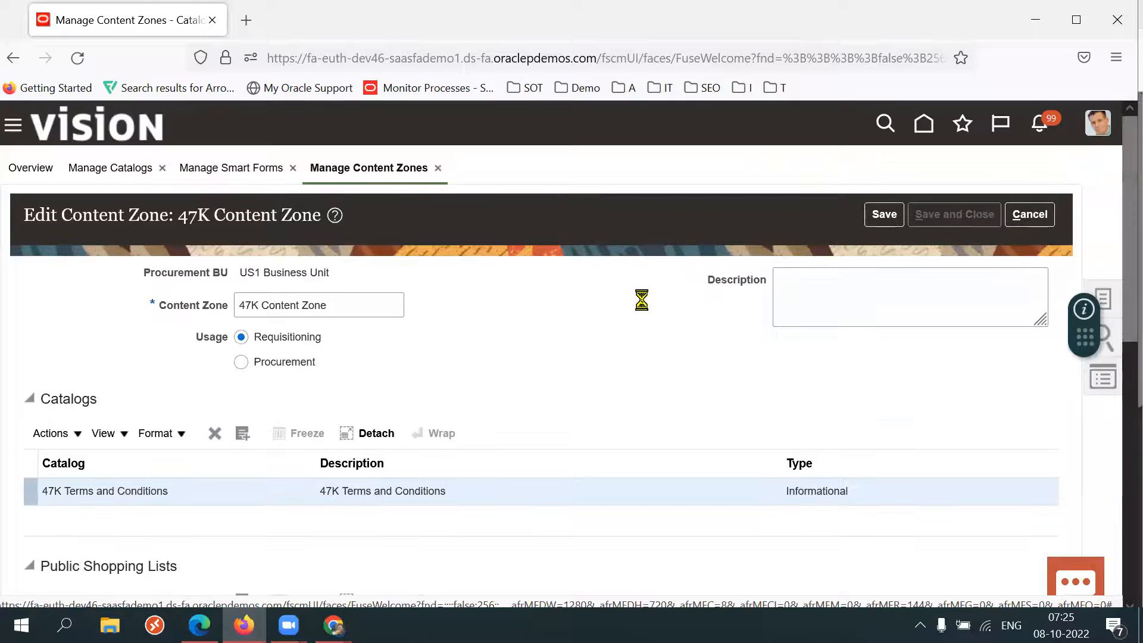
In the requisitions browser, dismiss the Business Cards error and open the 47K IT Trainings request form.
{"action": "left_click", "coordinate": [607, 260]}
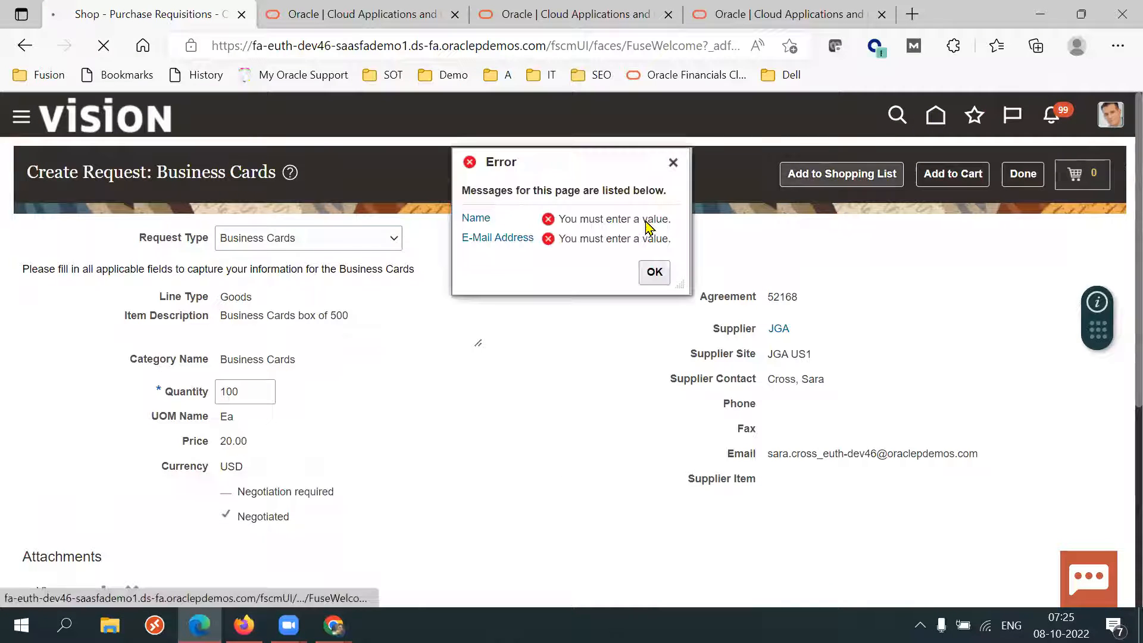
{"action": "left_click", "coordinate": [655, 272]}
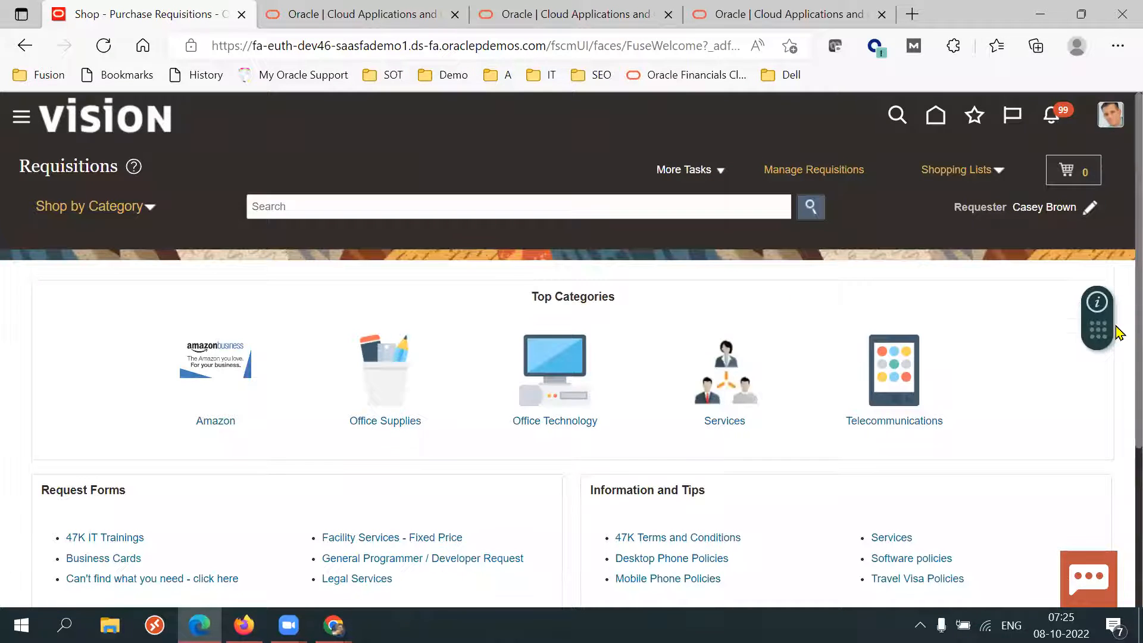
{"action": "scroll", "coordinate": [1119, 333], "scroll_direction": "down", "scroll_amount": 4}
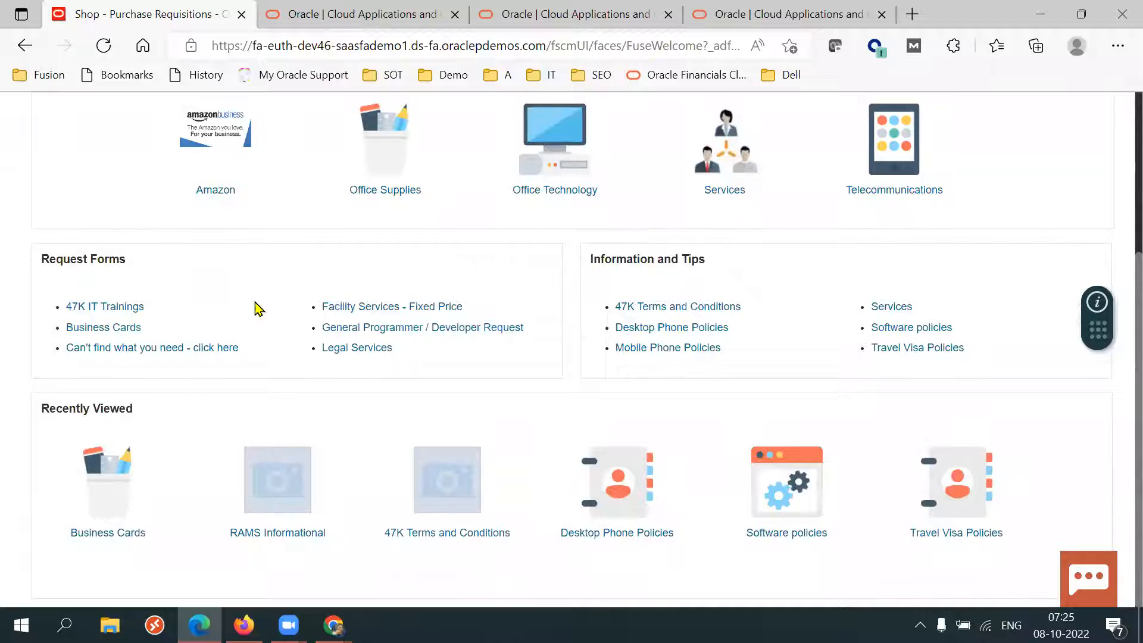
{"action": "left_click_drag", "start_coordinate": [56, 259], "coordinate": [109, 262]}
{"action": "left_click", "coordinate": [5, 396]}
{"action": "left_click", "coordinate": [97, 307]}
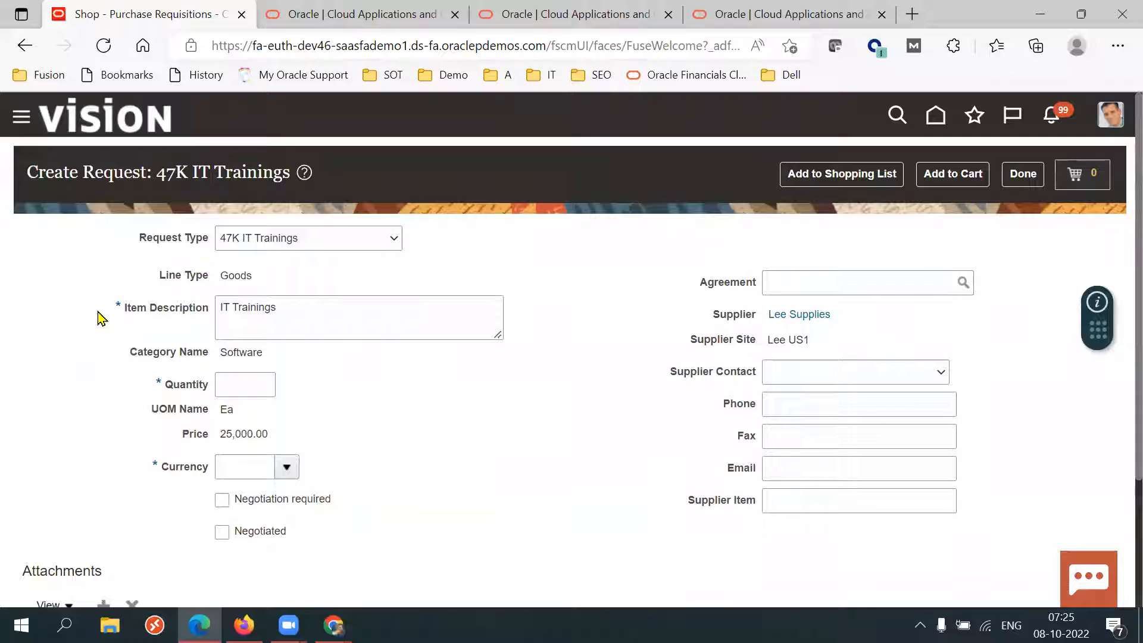
Examine the category, supplier site, price and item description fields on the 47K IT Trainings request form.
{"action": "double_click", "coordinate": [248, 352]}
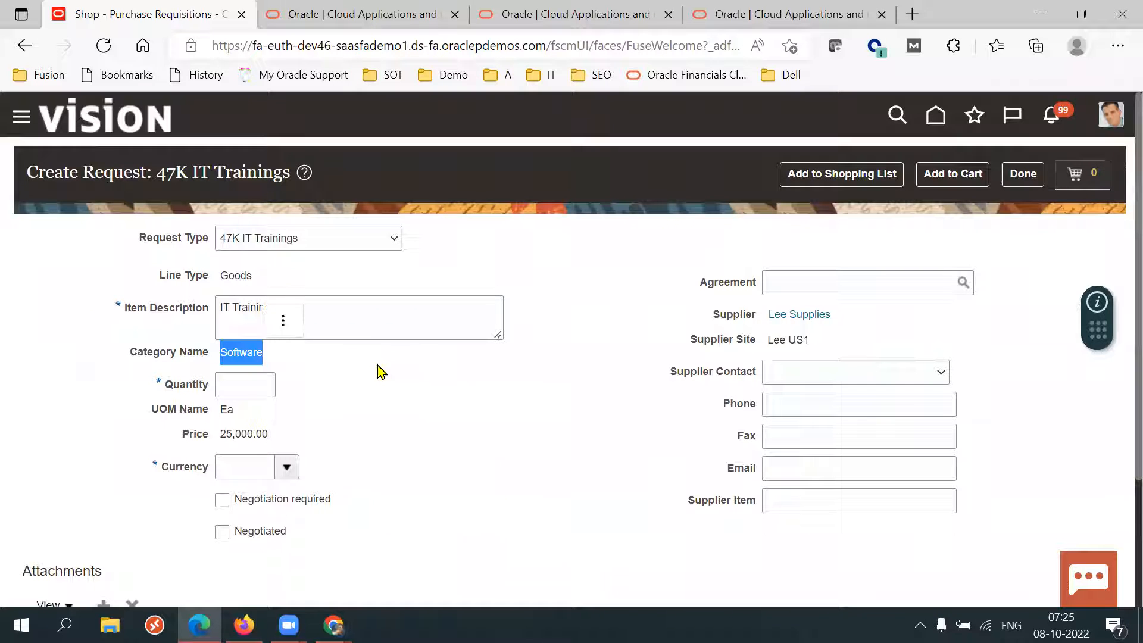
{"action": "left_click_drag", "start_coordinate": [732, 316], "coordinate": [748, 350]}
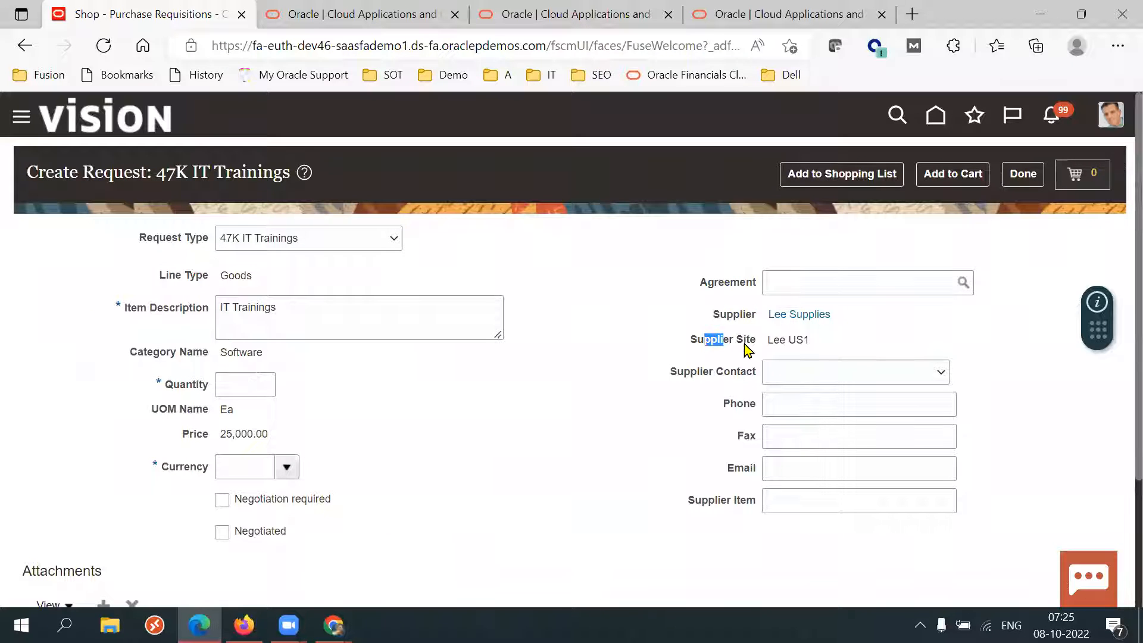
{"action": "double_click", "coordinate": [270, 435]}
{"action": "left_click_drag", "start_coordinate": [160, 413], "coordinate": [226, 434]}
{"action": "left_click", "coordinate": [380, 435]}
{"action": "triple_click", "coordinate": [160, 304]}
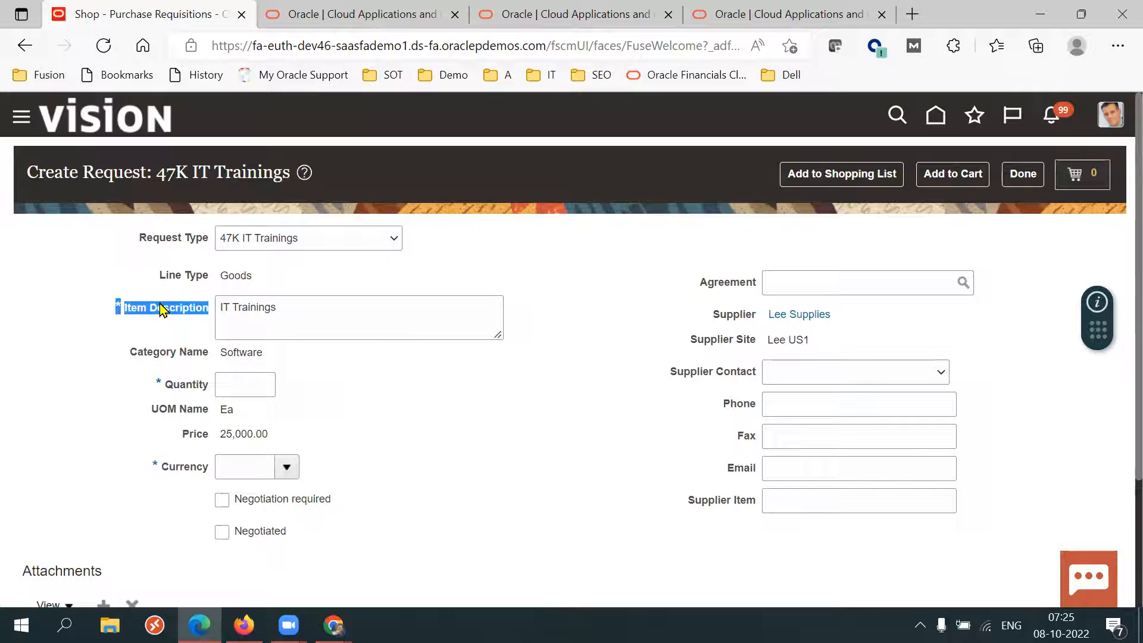
Replace the item description with "Fusion SCM Training - New Employee".
{"action": "triple_click", "coordinate": [355, 314]}
{"action": "type", "text": "Fusion sC"}
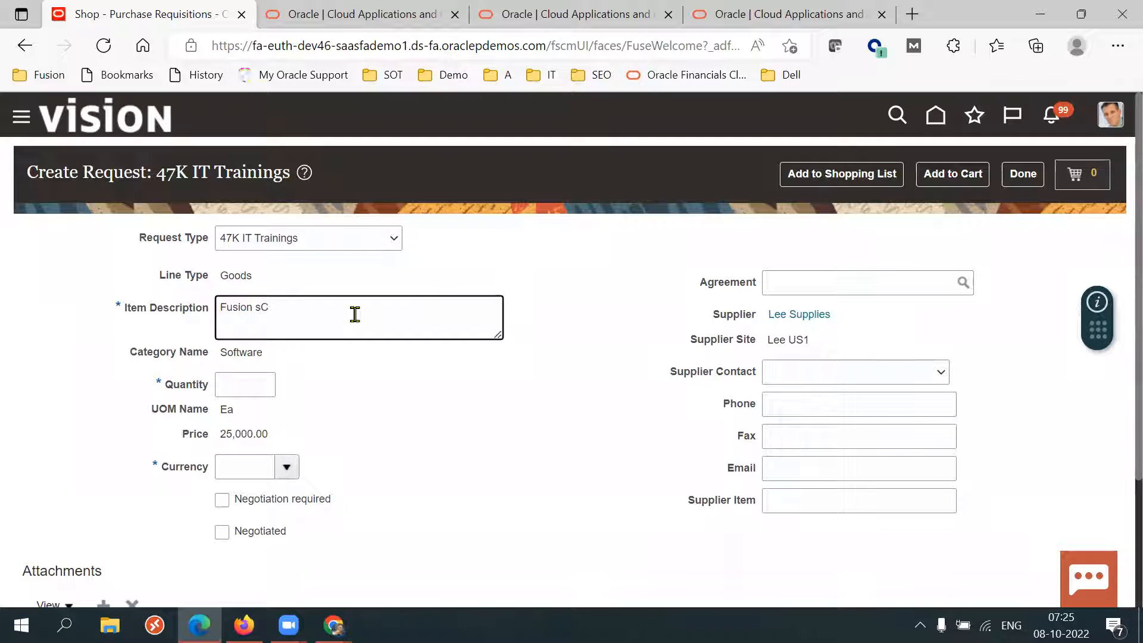
{"action": "type", "text": " SCM Training -"}
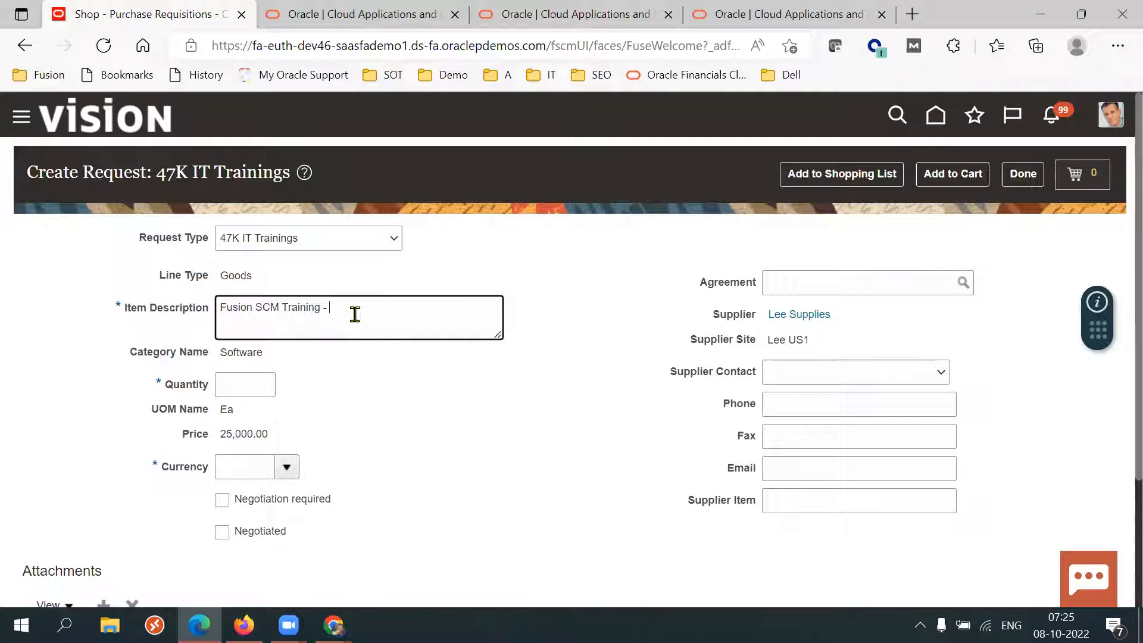
{"action": "key", "text": "BackSpace"}
{"action": "key", "text": "BackSpace"}
{"action": "type", "text": "ew Employee"}
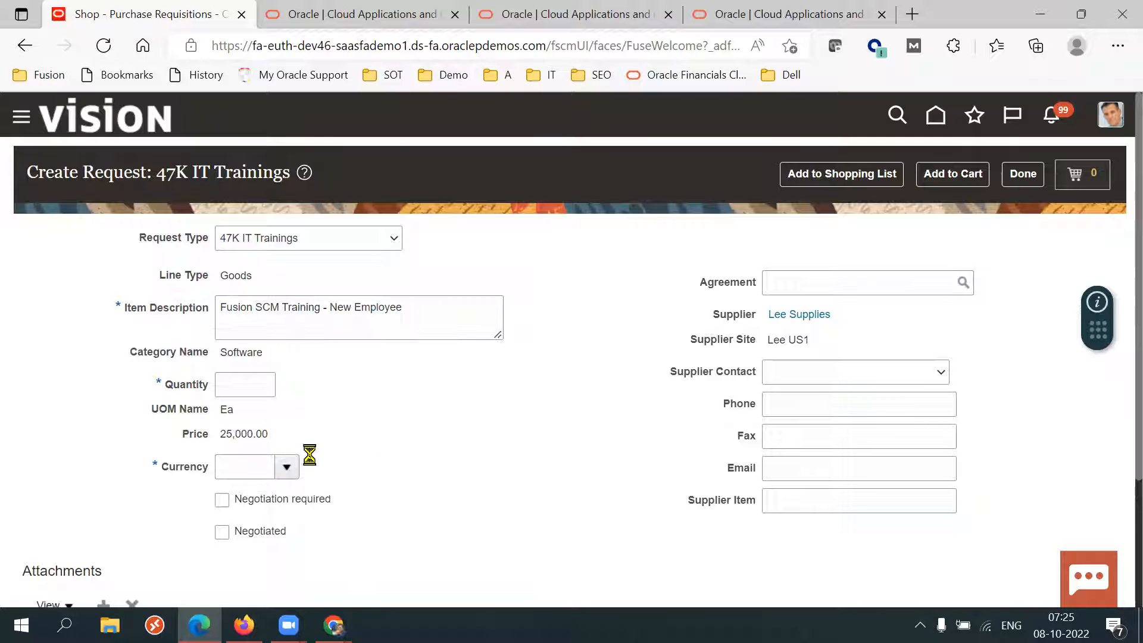
Enter a quantity of 1 and move through the currency field.
{"action": "left_click", "coordinate": [228, 386]}
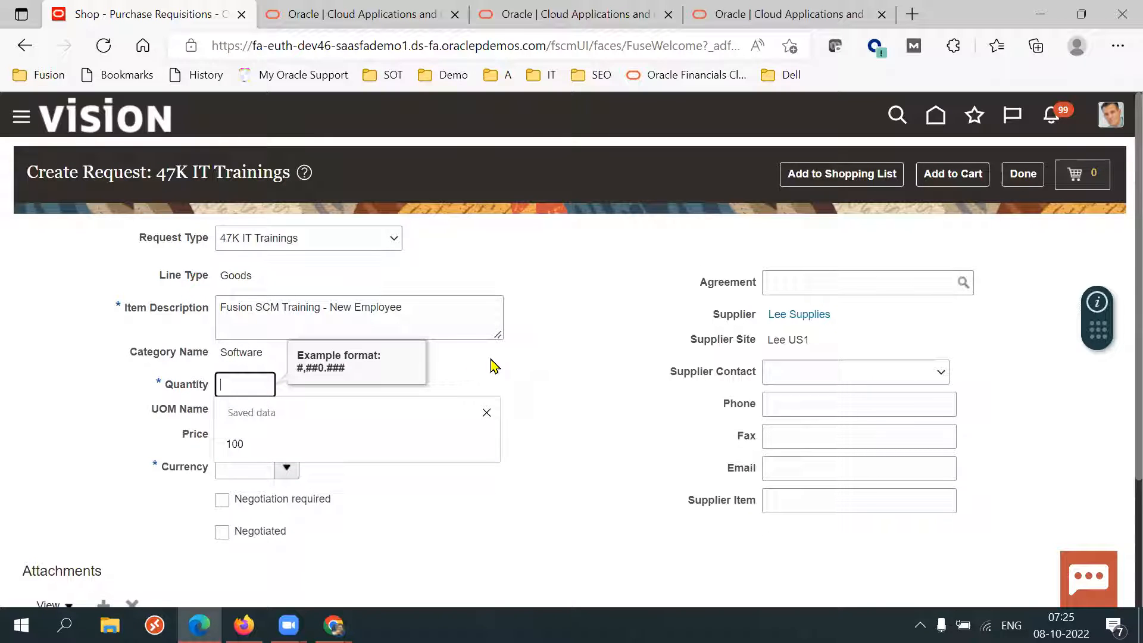
{"action": "type", "text": "1"}
{"action": "key", "text": "Tab"}
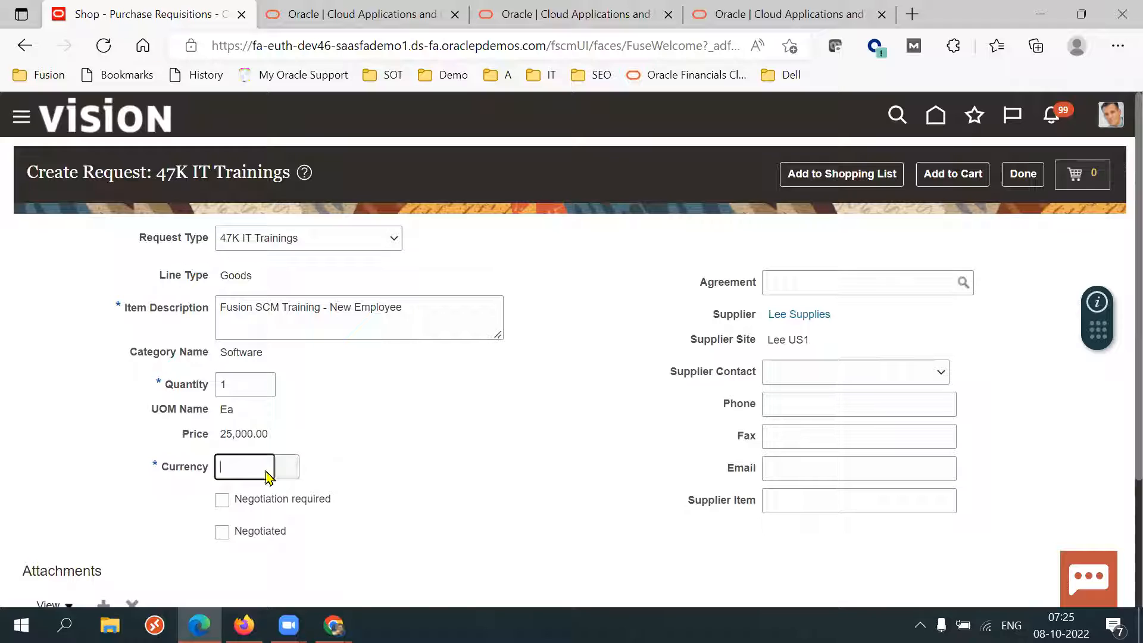
{"action": "key", "text": "Tab"}
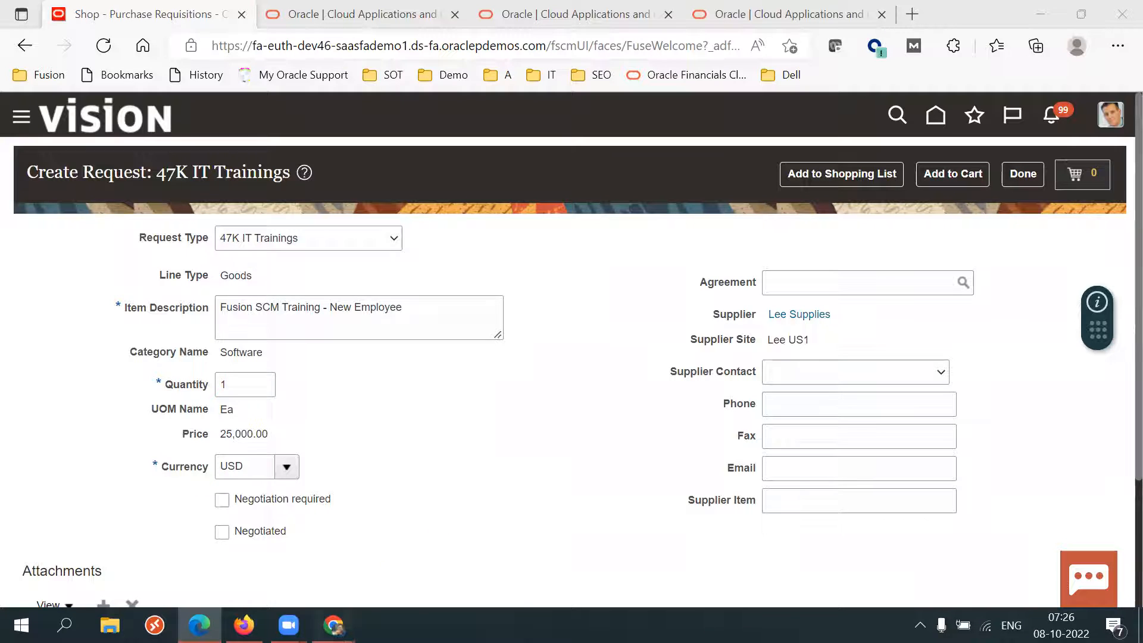
Switch to the SCM Setups Sheet spreadsheet and review the Information Templates and Purchasing News topics.
{"action": "mouse_move", "coordinate": [334, 625]}
{"action": "left_click", "coordinate": [274, 542]}
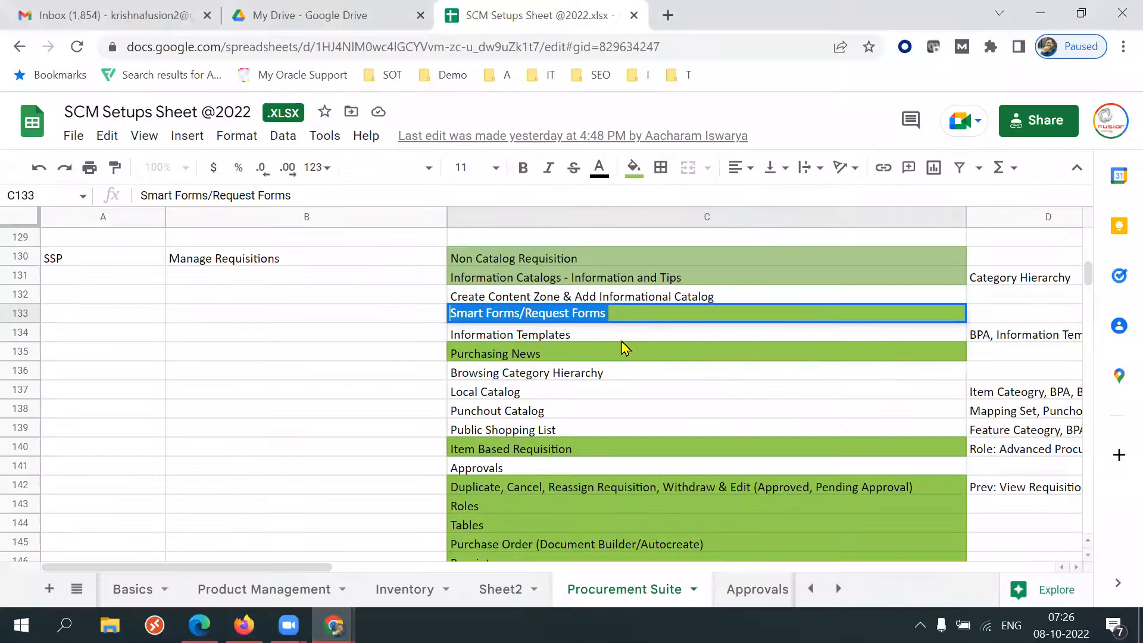
{"action": "left_click", "coordinate": [583, 340]}
{"action": "left_click", "coordinate": [553, 357]}
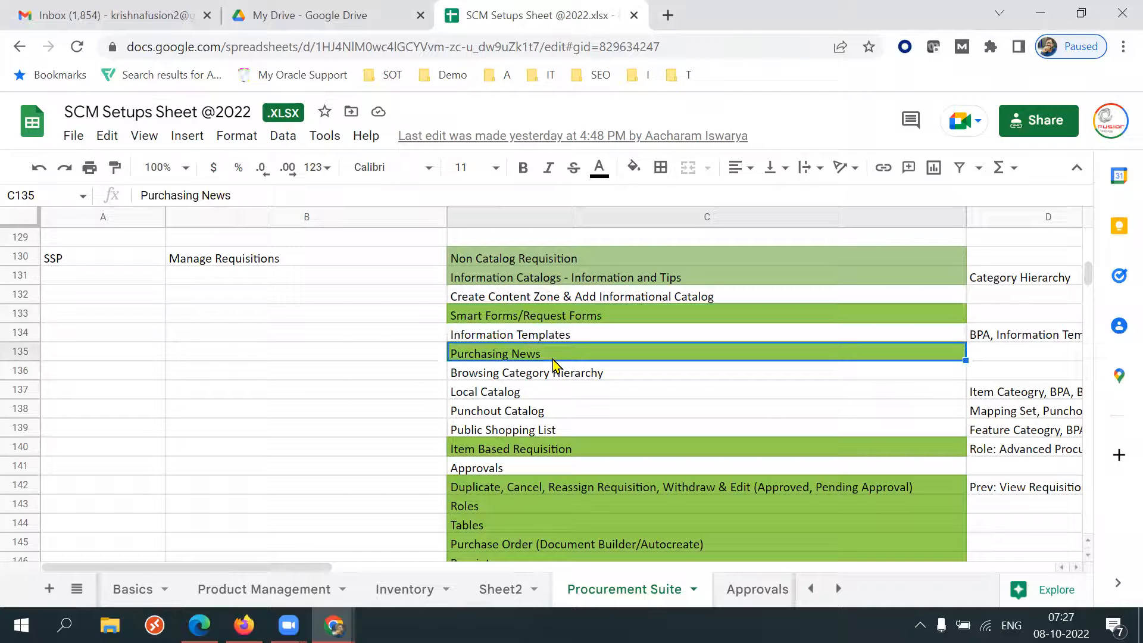
{"action": "double_click", "coordinate": [553, 357]}
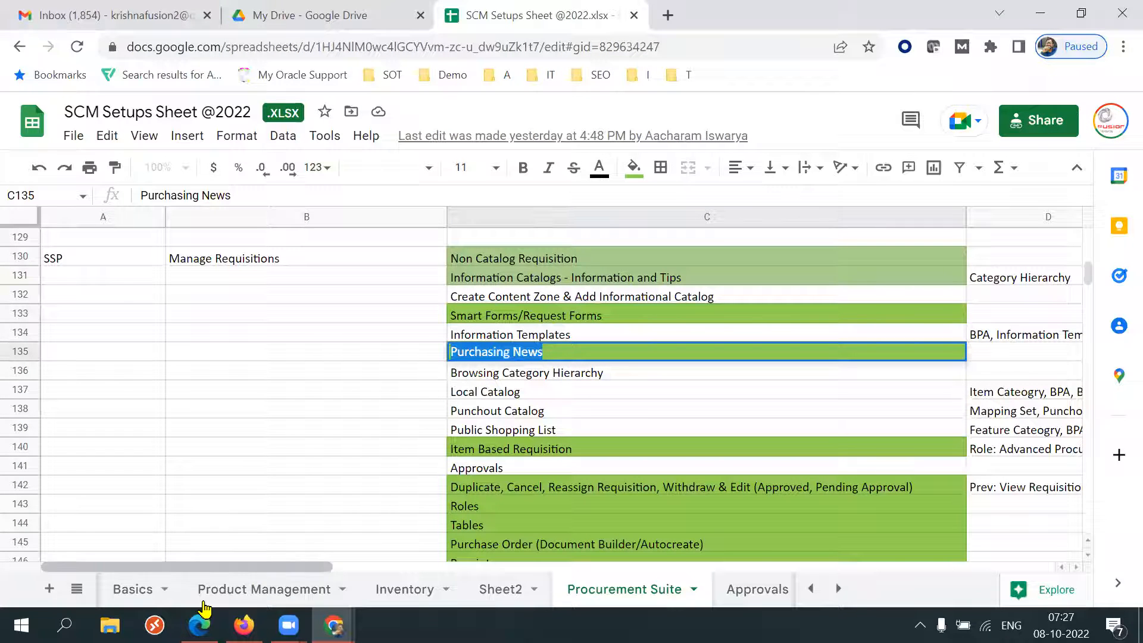
Return to the requisition browser and close the 47K IT Trainings request form with Done.
{"action": "mouse_move", "coordinate": [199, 626]}
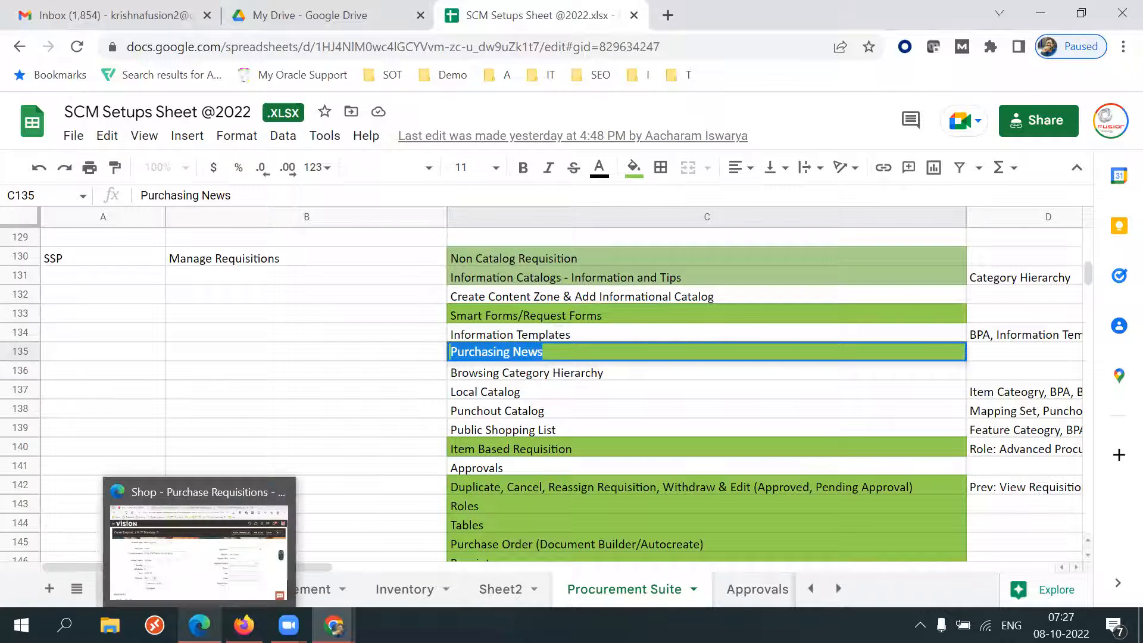
{"action": "mouse_move", "coordinate": [244, 625]}
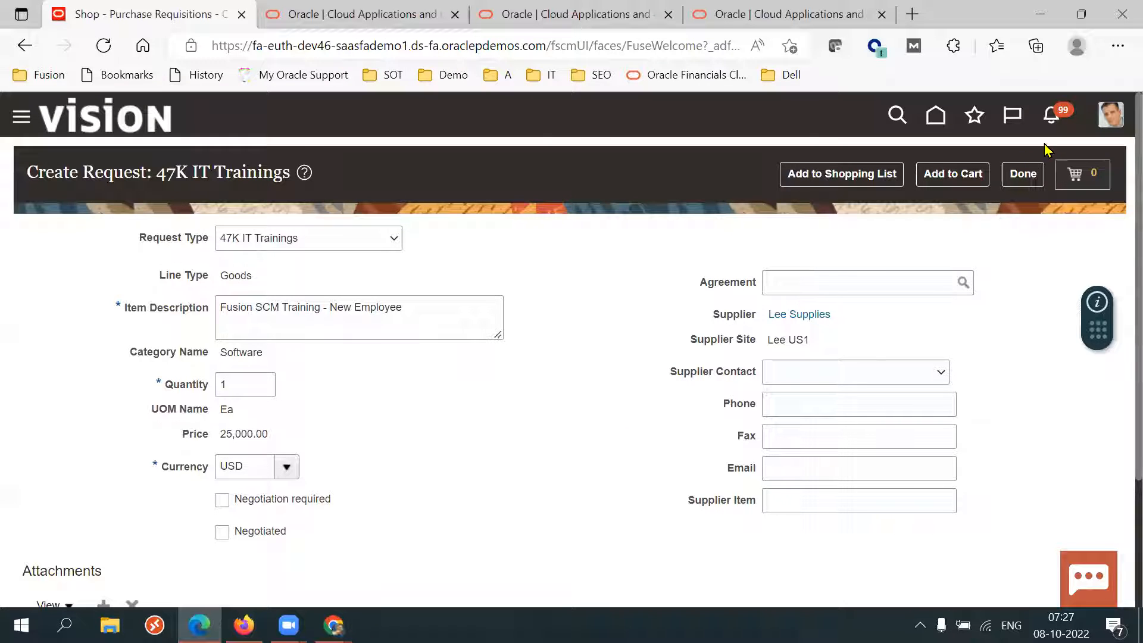
{"action": "left_click", "coordinate": [1033, 179]}
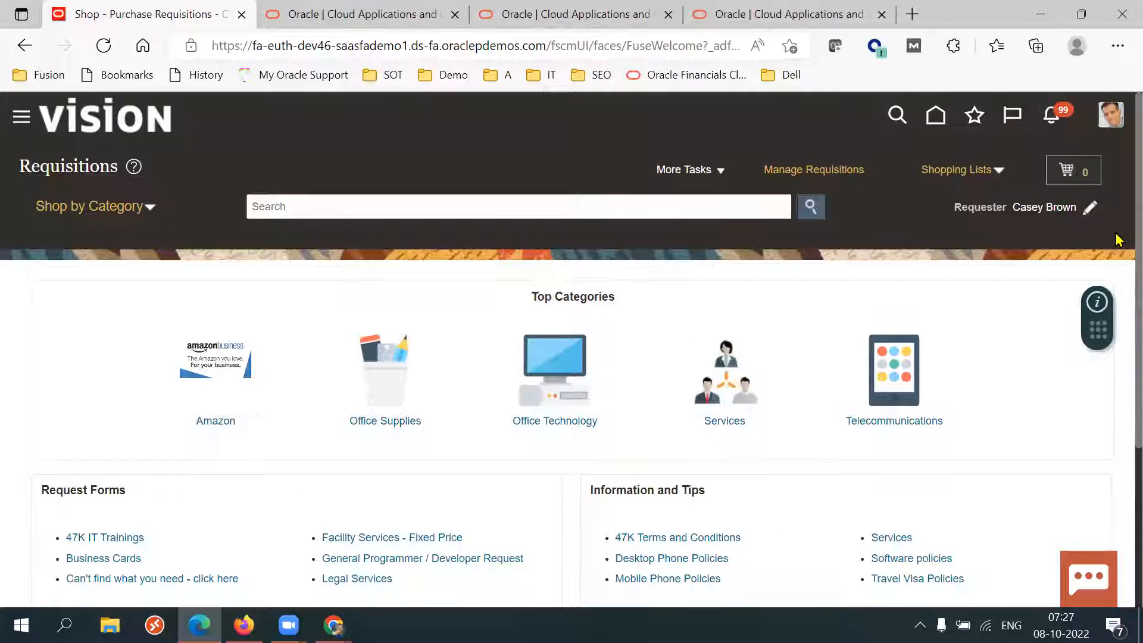
Review the Request Forms and Recently Viewed sections of the Requisitions page.
{"action": "scroll", "coordinate": [1116, 370], "scroll_direction": "down", "scroll_amount": 4}
{"action": "scroll", "coordinate": [1116, 298], "scroll_direction": "up", "scroll_amount": 4}
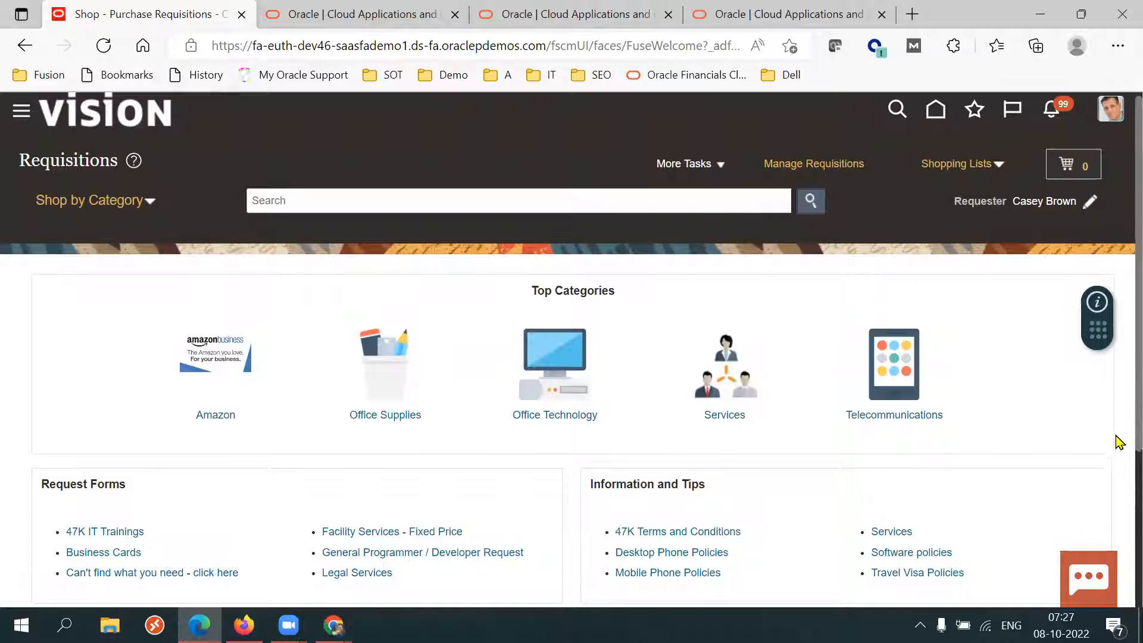
{"action": "scroll", "coordinate": [1115, 435], "scroll_direction": "down", "scroll_amount": 1}
{"action": "scroll", "coordinate": [1117, 597], "scroll_direction": "down", "scroll_amount": 3}
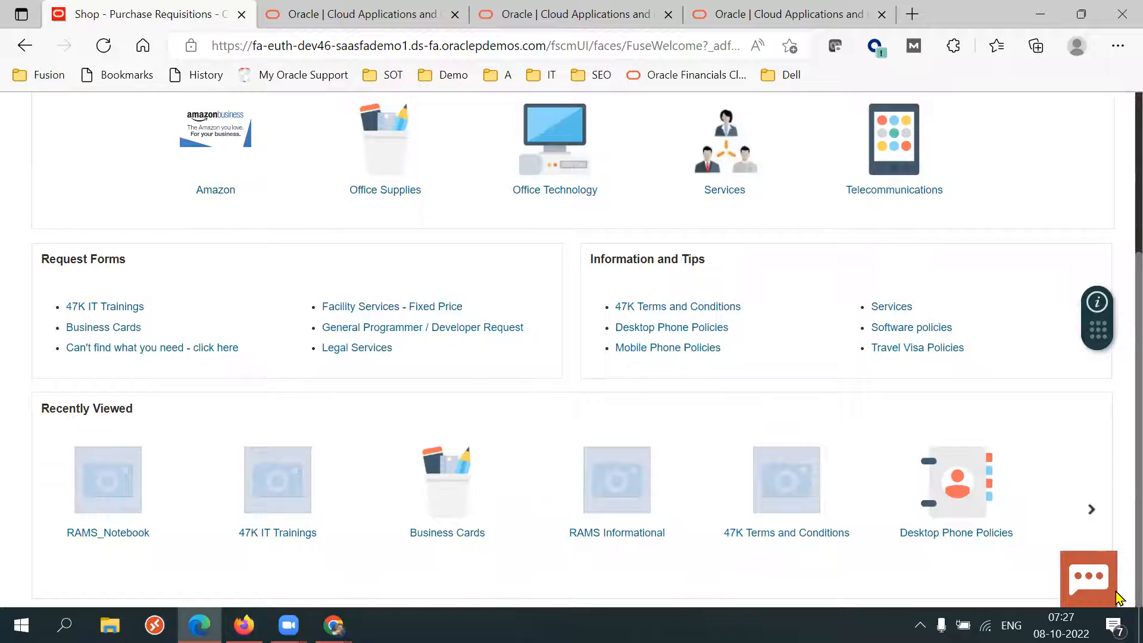
{"action": "scroll", "coordinate": [1120, 456], "scroll_direction": "up", "scroll_amount": 3}
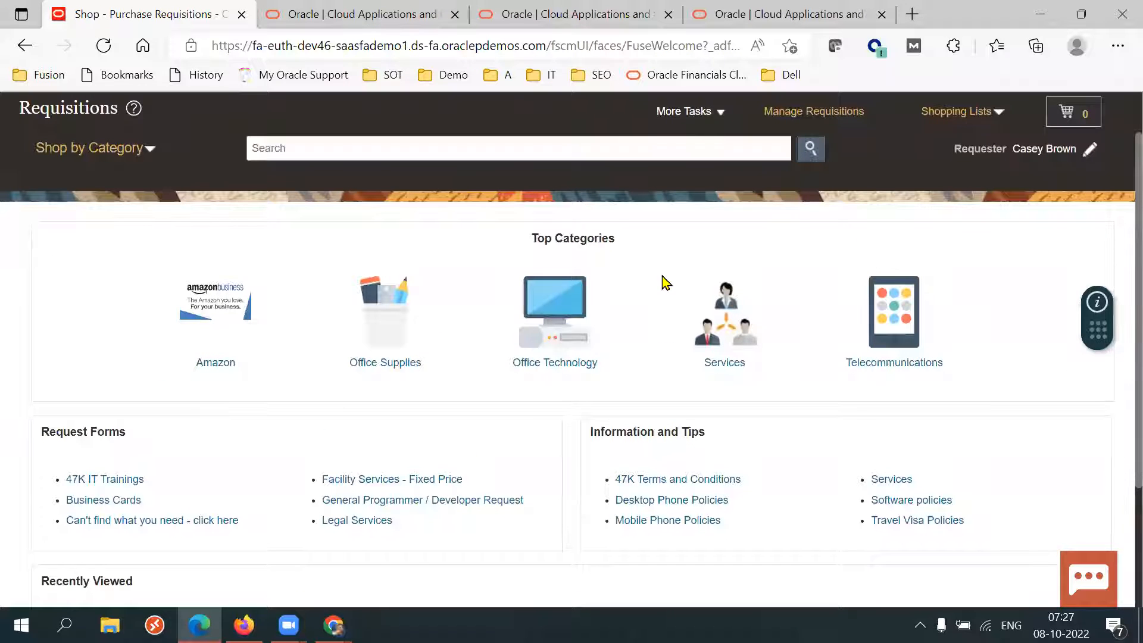
{"action": "scroll", "coordinate": [1120, 394], "scroll_direction": "down", "scroll_amount": 2}
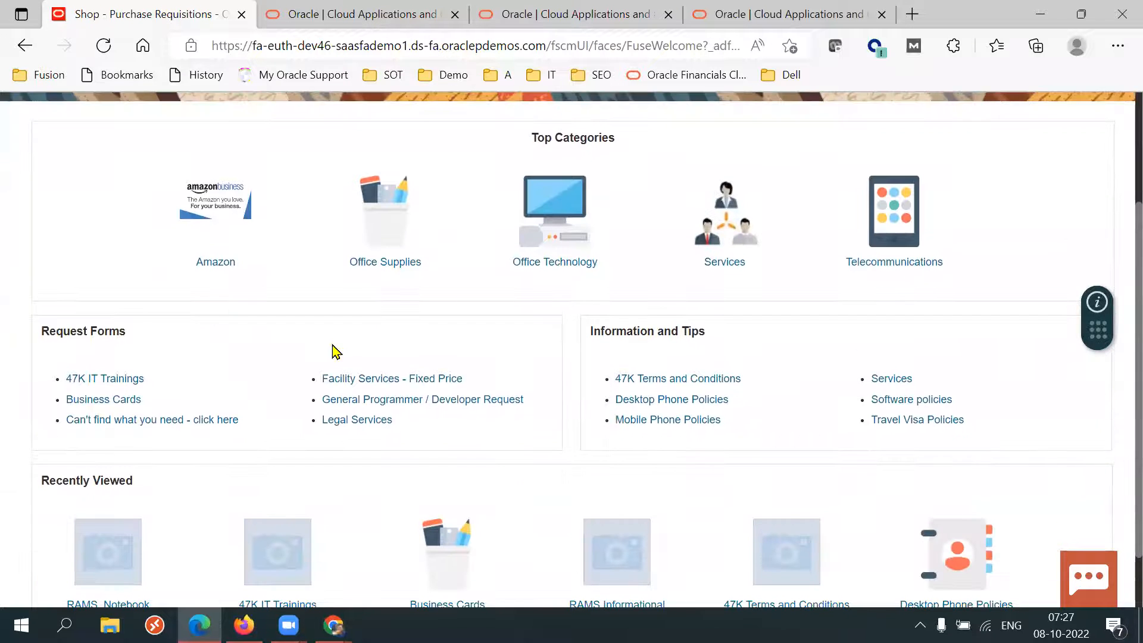
{"action": "scroll", "coordinate": [1119, 485], "scroll_direction": "down", "scroll_amount": 1}
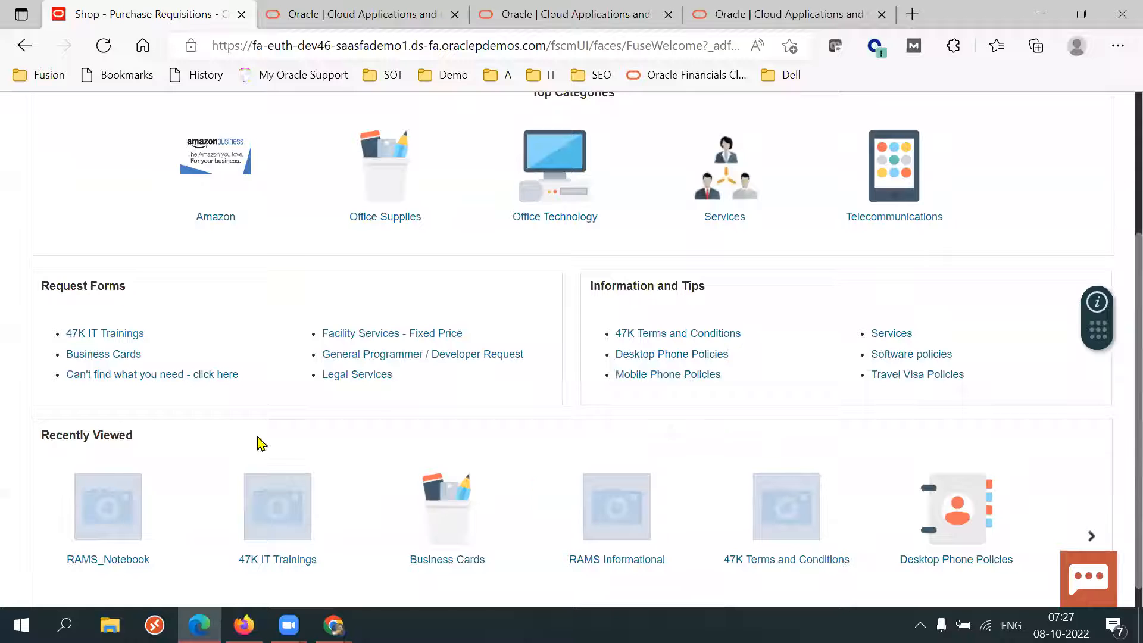
{"action": "scroll", "coordinate": [1115, 417], "scroll_direction": "up", "scroll_amount": 4}
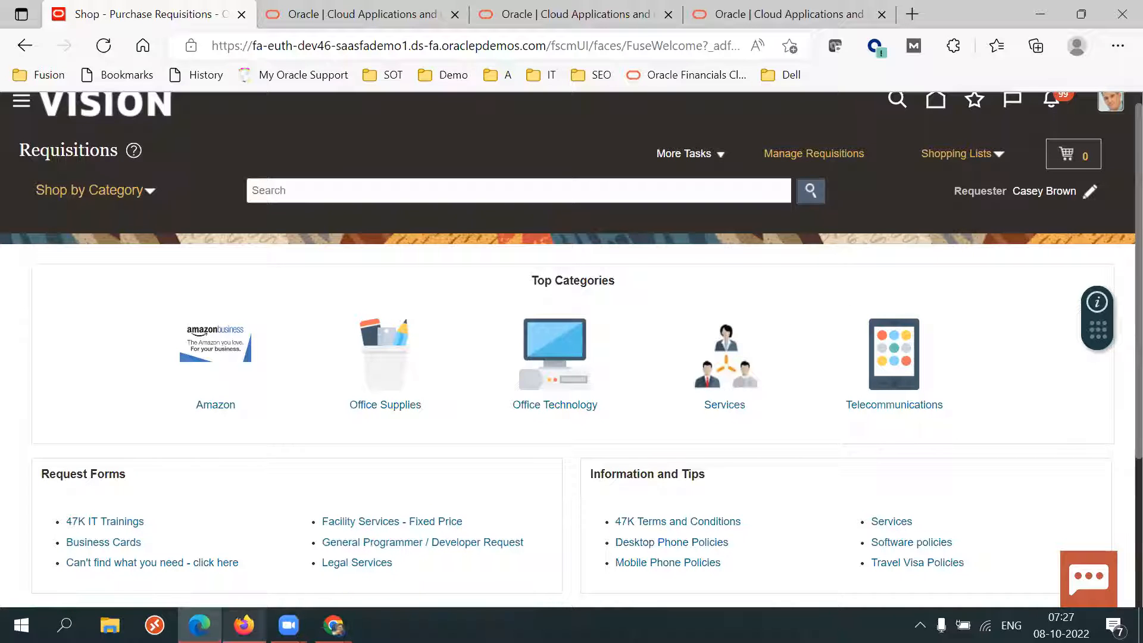
Switch to the Manage Purchasing News page and set the requisitioning BU to US1 Business Unit.
{"action": "mouse_move", "coordinate": [243, 625]}
{"action": "left_click", "coordinate": [244, 551]}
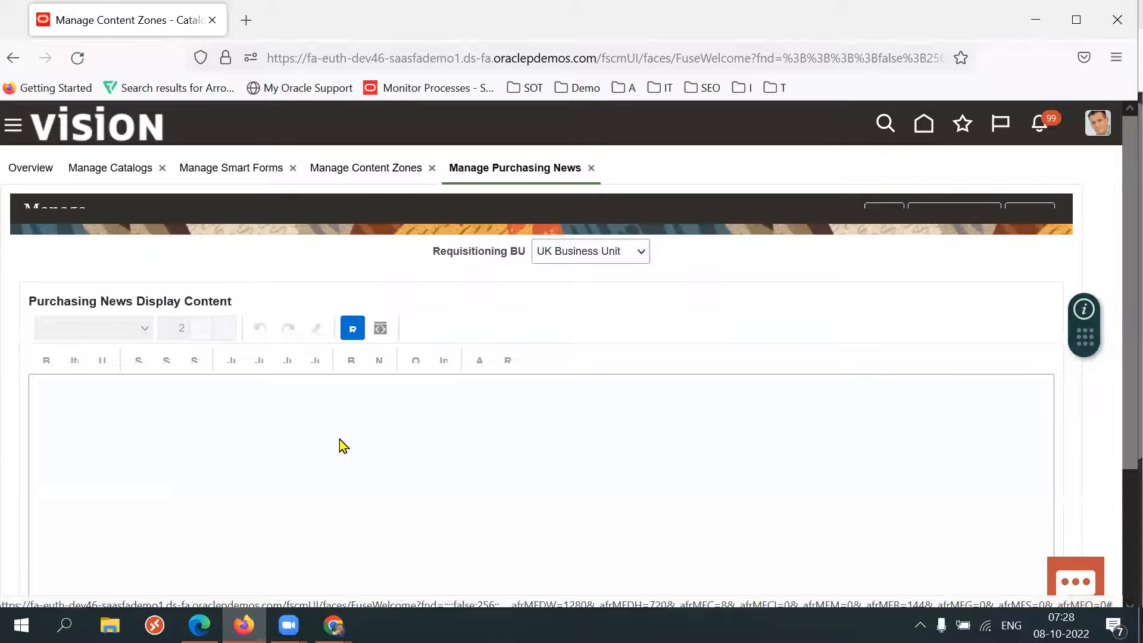
{"action": "left_click", "coordinate": [581, 279]}
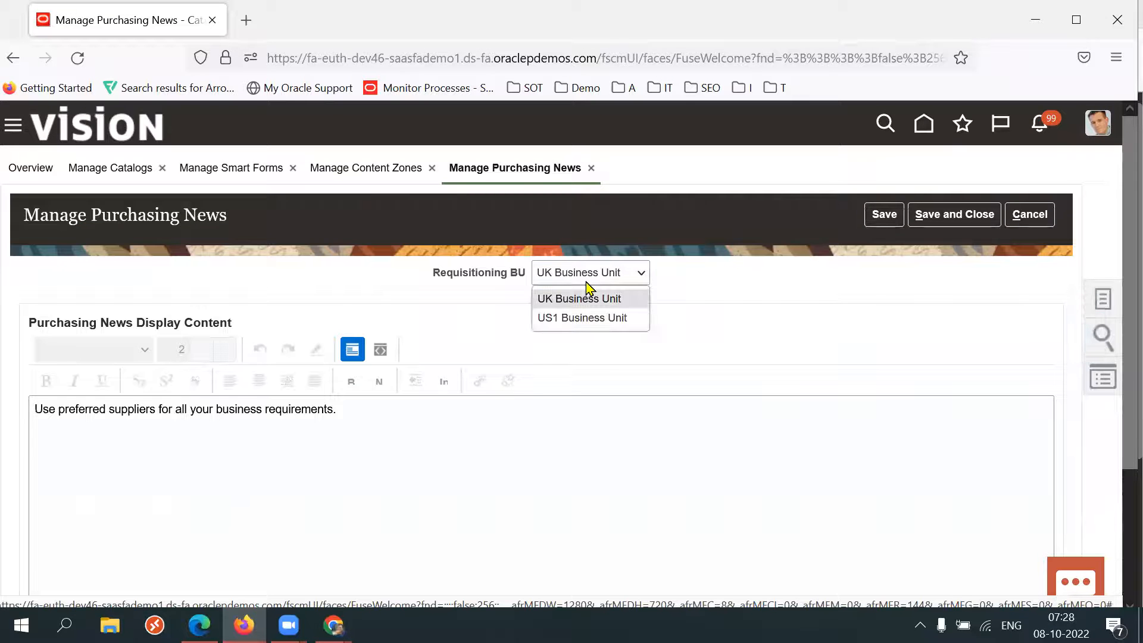
{"action": "left_click", "coordinate": [567, 316]}
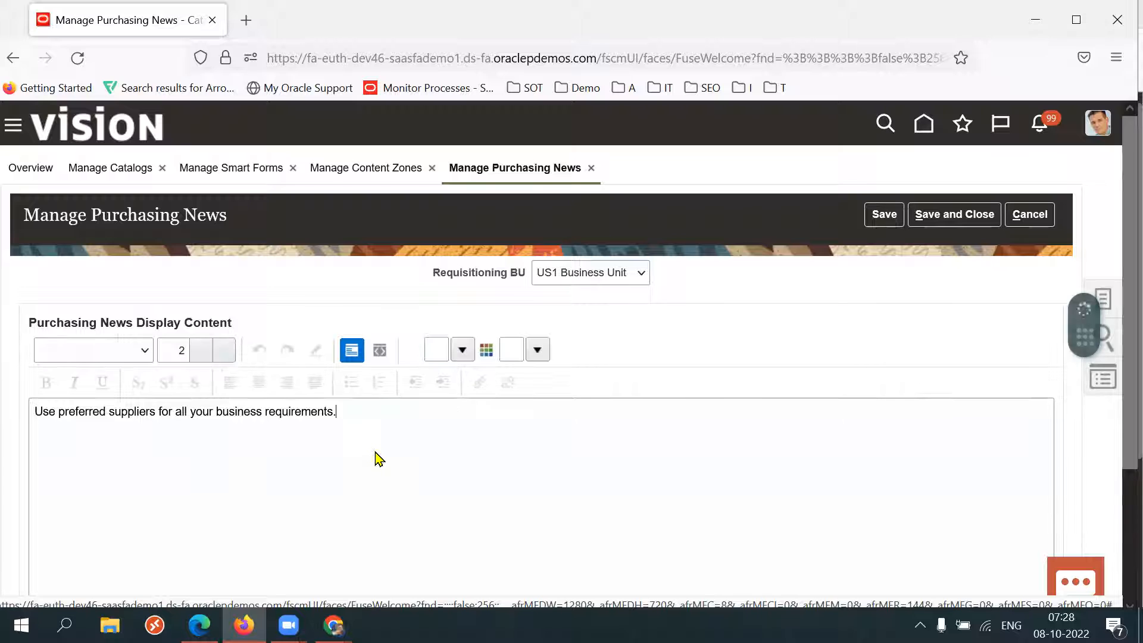
Replace the Purchasing News content with "We approaching end of the year please get pre approval before any purchase greater than 500K due to budget issues." and save and close.
{"action": "scroll", "coordinate": [1120, 425], "scroll_direction": "down", "scroll_amount": 1}
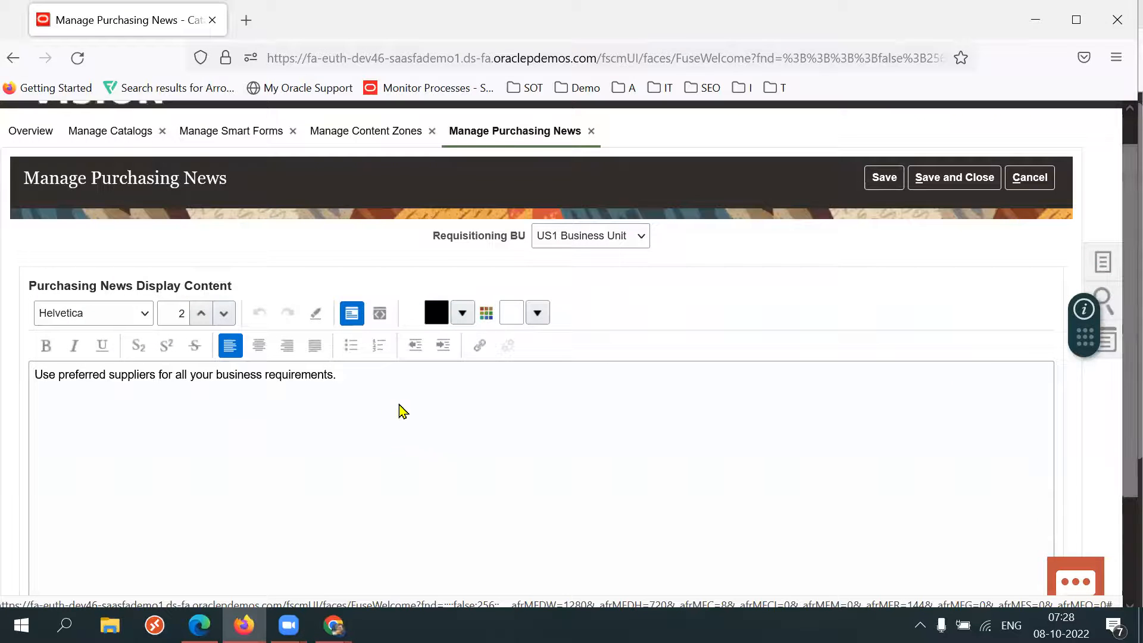
{"action": "triple_click", "coordinate": [368, 383]}
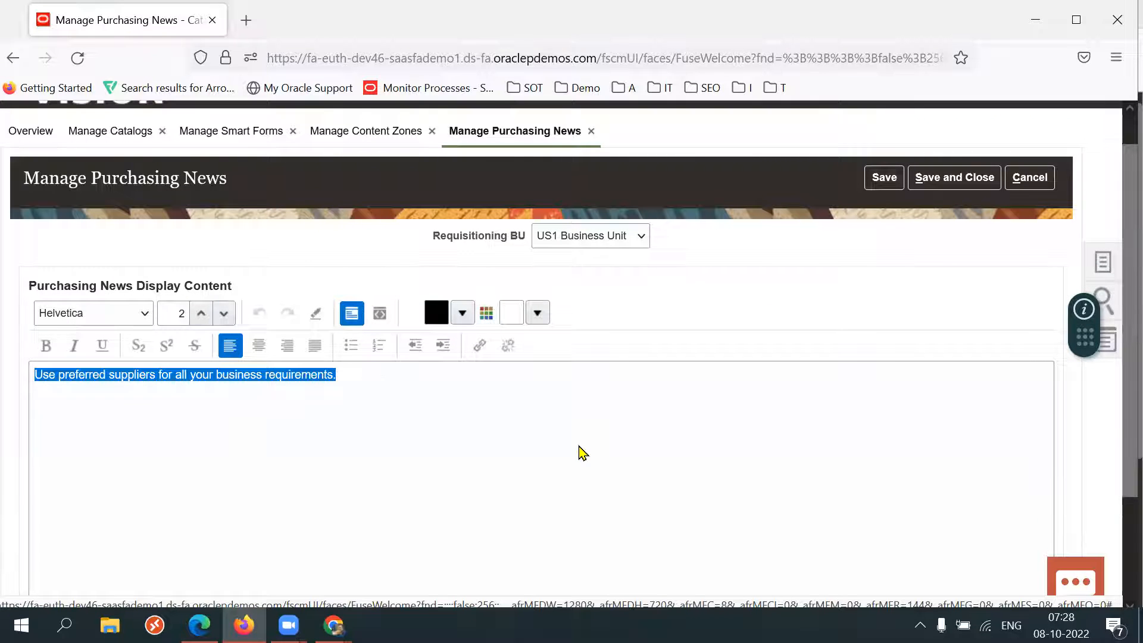
{"action": "scroll", "coordinate": [1118, 444], "scroll_direction": "down", "scroll_amount": 1}
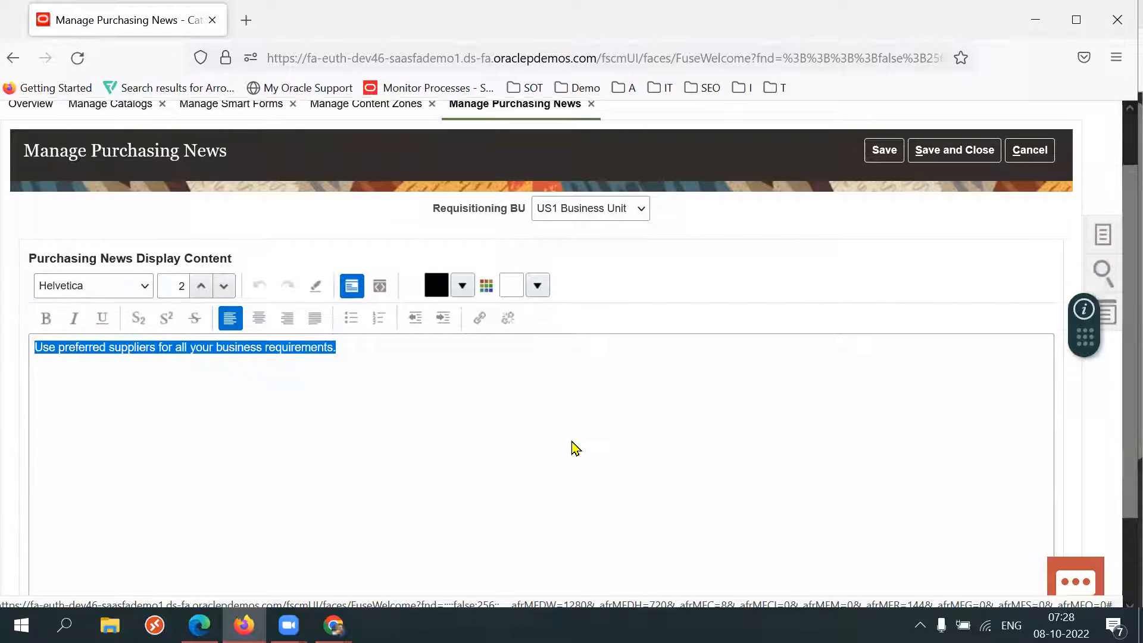
{"action": "type", "text": "We"}
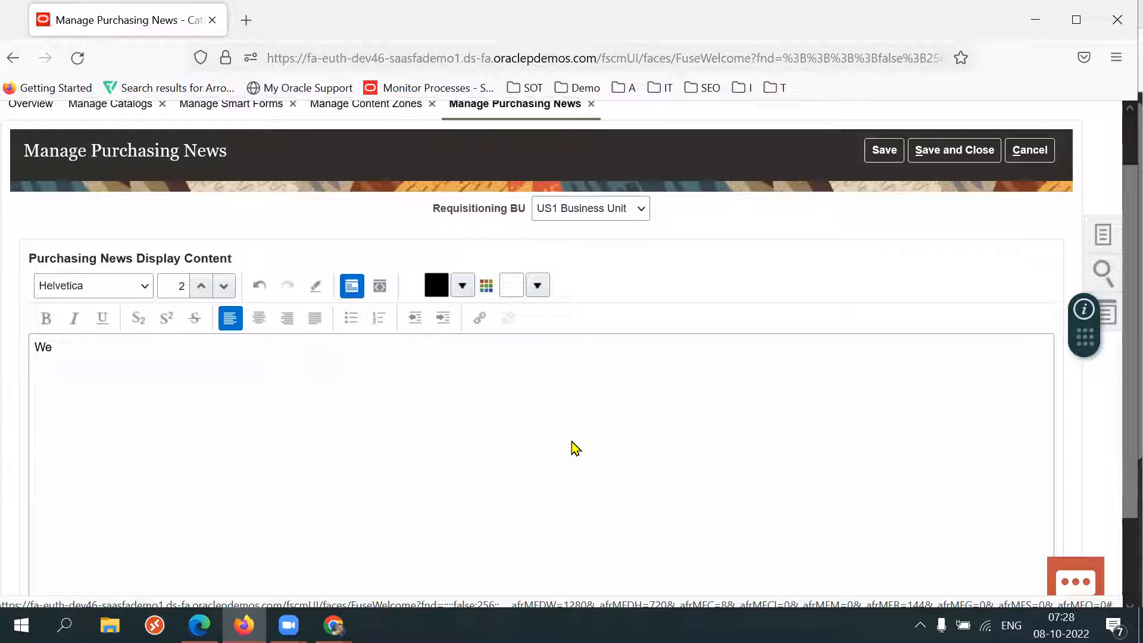
{"action": "type", "text": " approaching end of"}
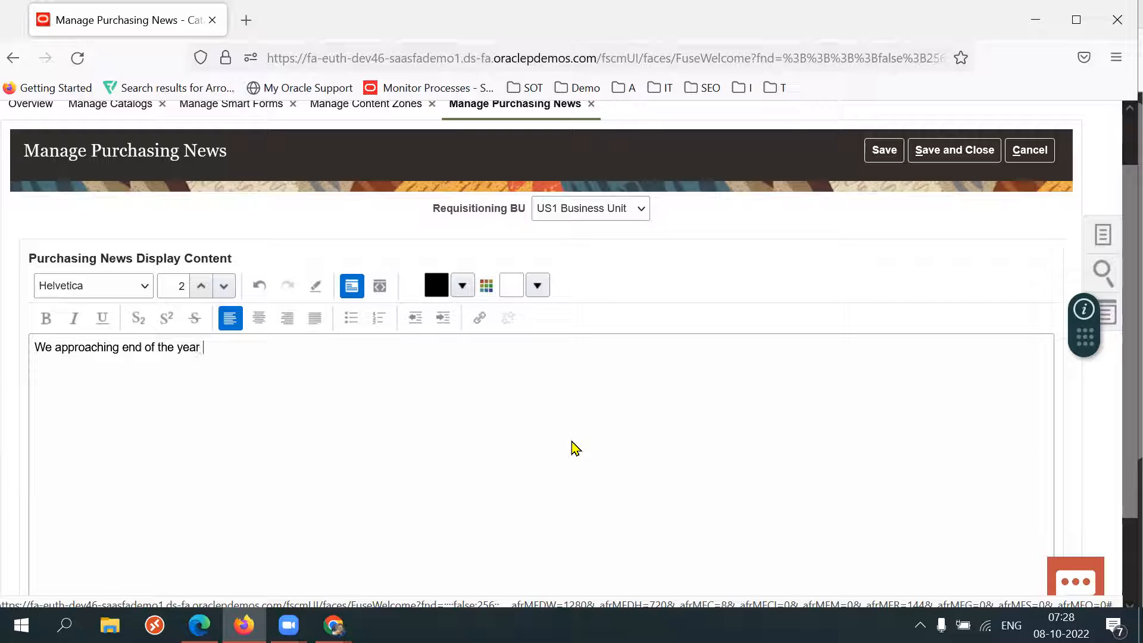
{"action": "type", "text": "the year plesae"}
{"action": "key", "text": "BackSpace"}
{"action": "key", "text": "BackSpace"}
{"action": "key", "text": "BackSpace"}
{"action": "type", "text": "ase get pre approval before any purch"}
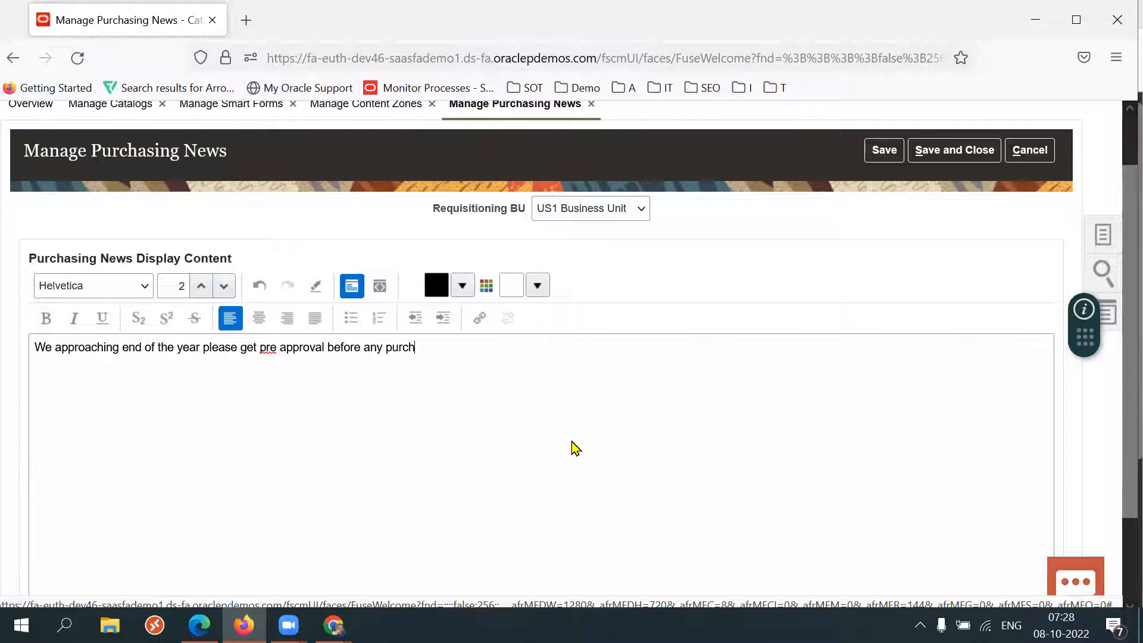
{"action": "type", "text": "ase greater than 500K due to"}
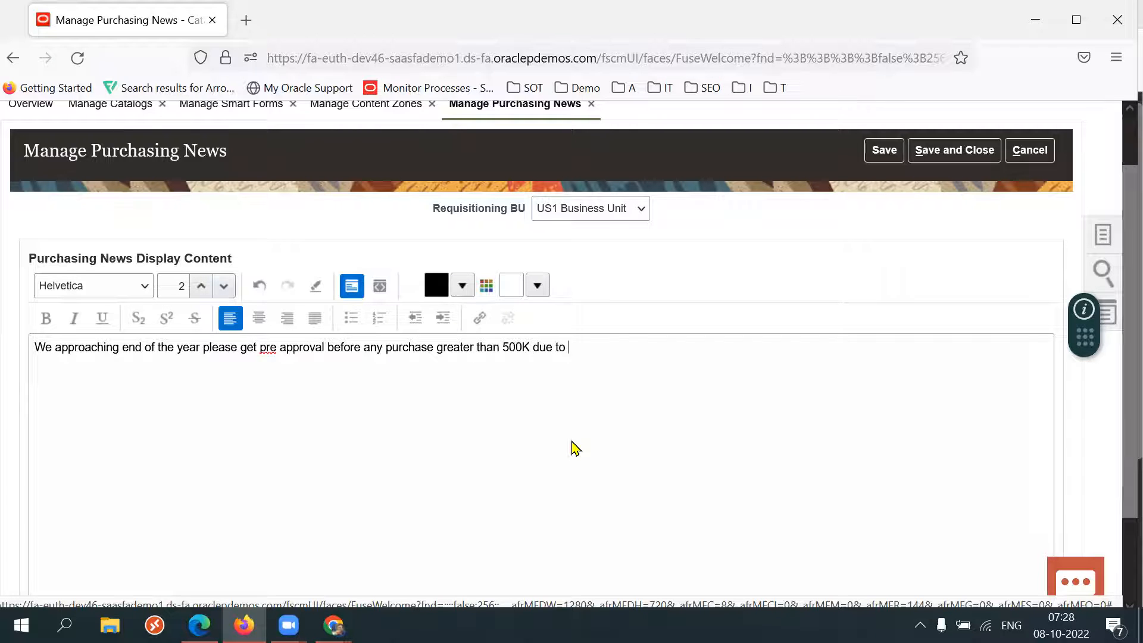
{"action": "type", "text": " budget issues."}
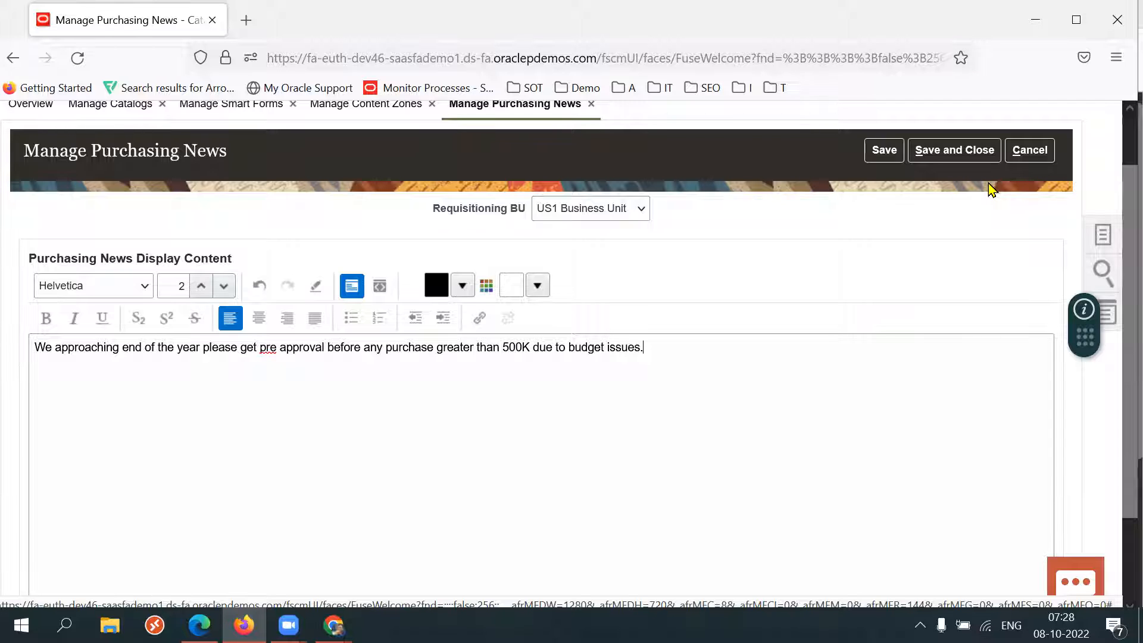
{"action": "left_click", "coordinate": [960, 156]}
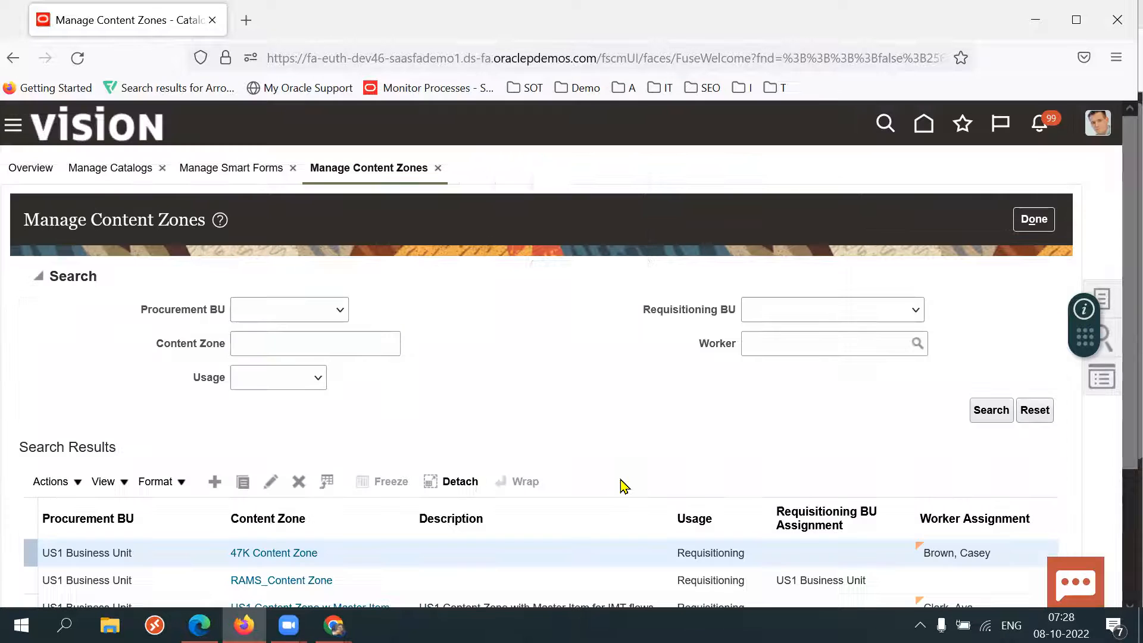
Switch to the requisitions browser window and review the Requisitions home page sections.
{"action": "mouse_move", "coordinate": [199, 626]}
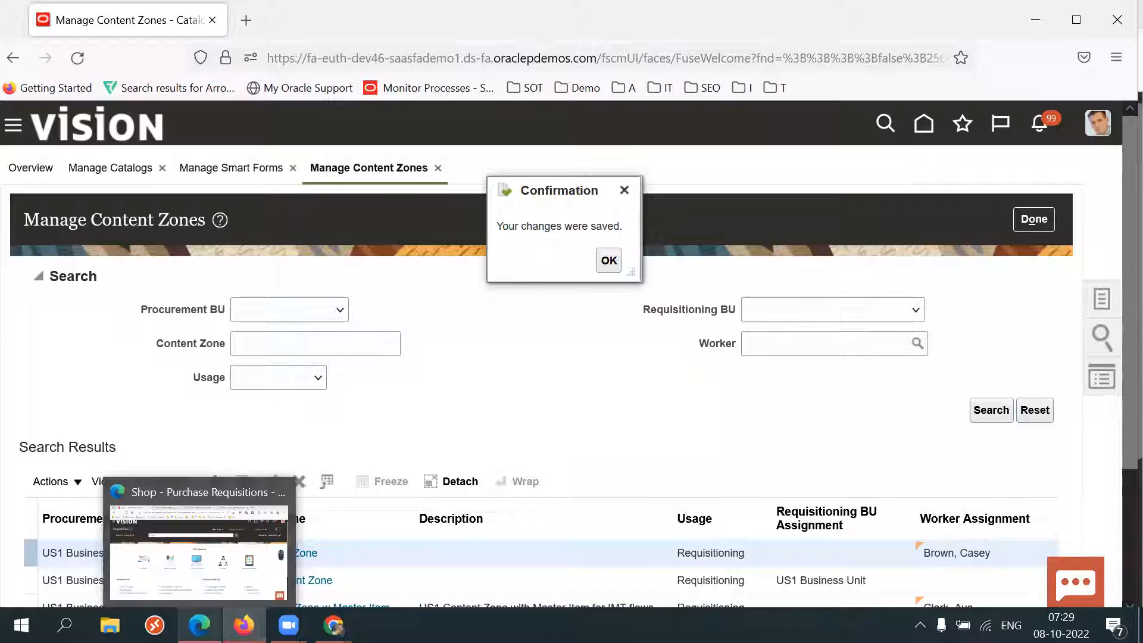
{"action": "left_click", "coordinate": [197, 548]}
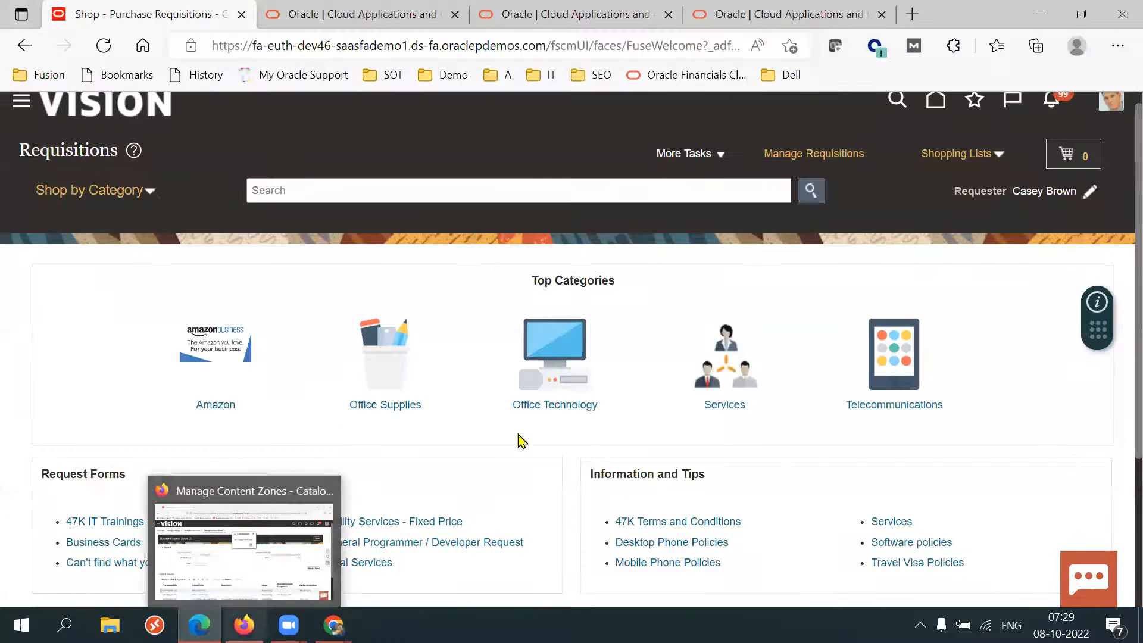
{"action": "scroll", "coordinate": [1115, 428], "scroll_direction": "down", "scroll_amount": 4}
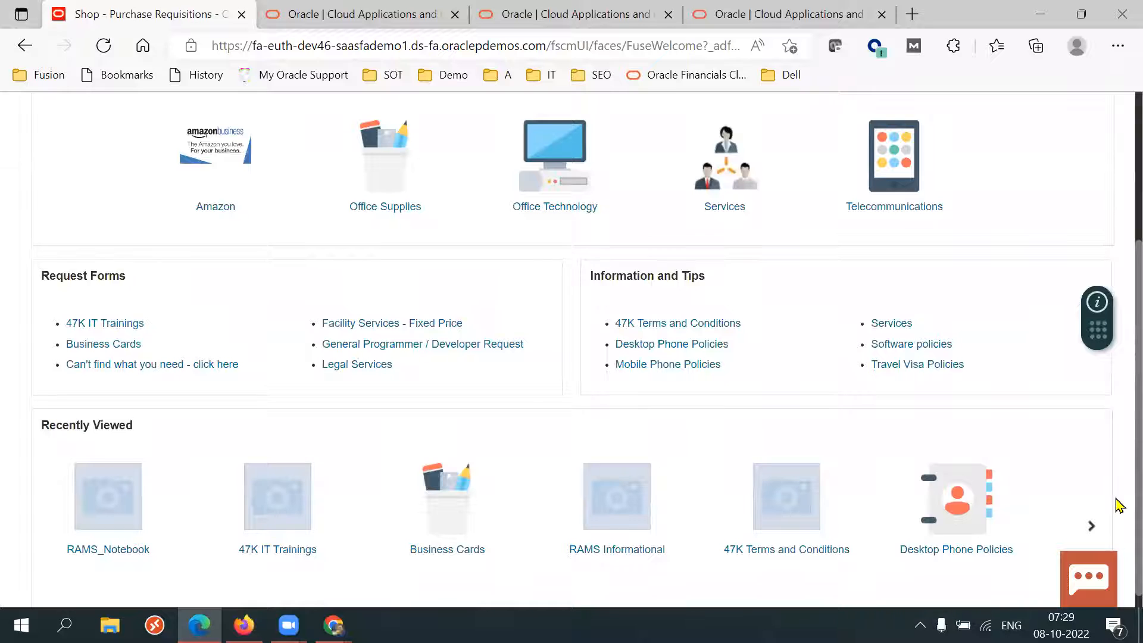
{"action": "scroll", "coordinate": [1119, 504], "scroll_direction": "up", "scroll_amount": 4}
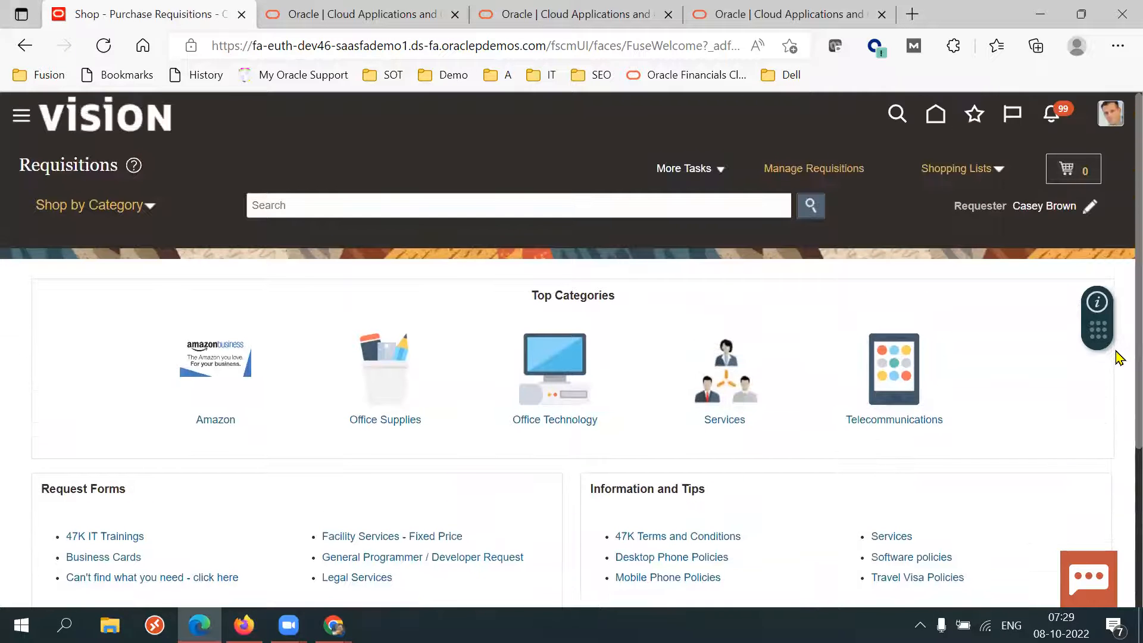
{"action": "scroll", "coordinate": [1116, 417], "scroll_direction": "down", "scroll_amount": 2}
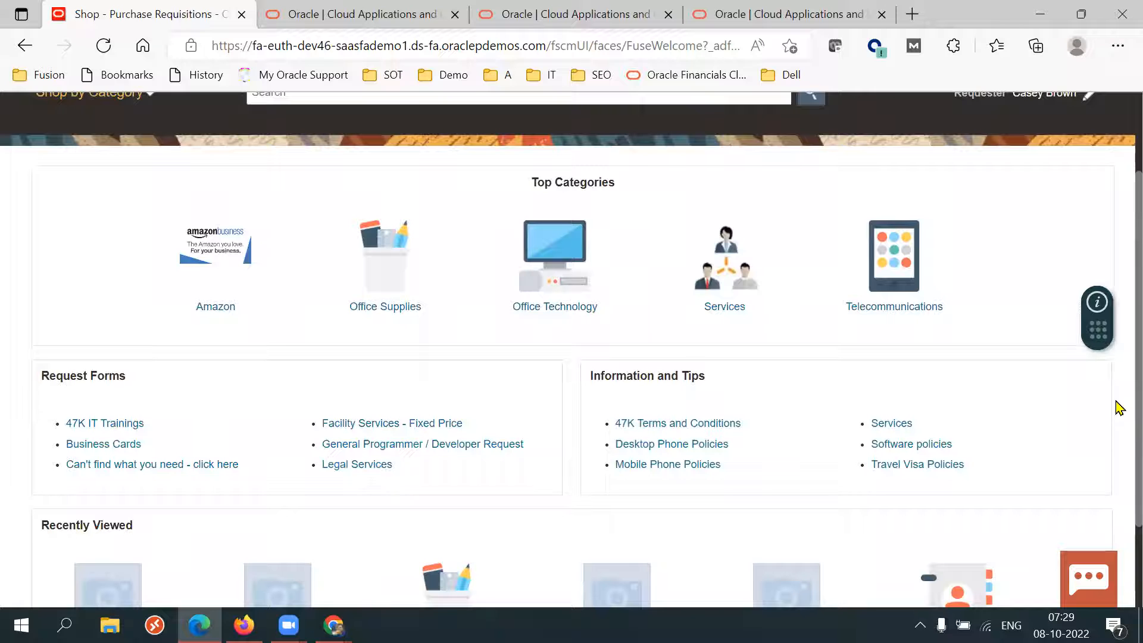
{"action": "scroll", "coordinate": [1119, 422], "scroll_direction": "up", "scroll_amount": 2}
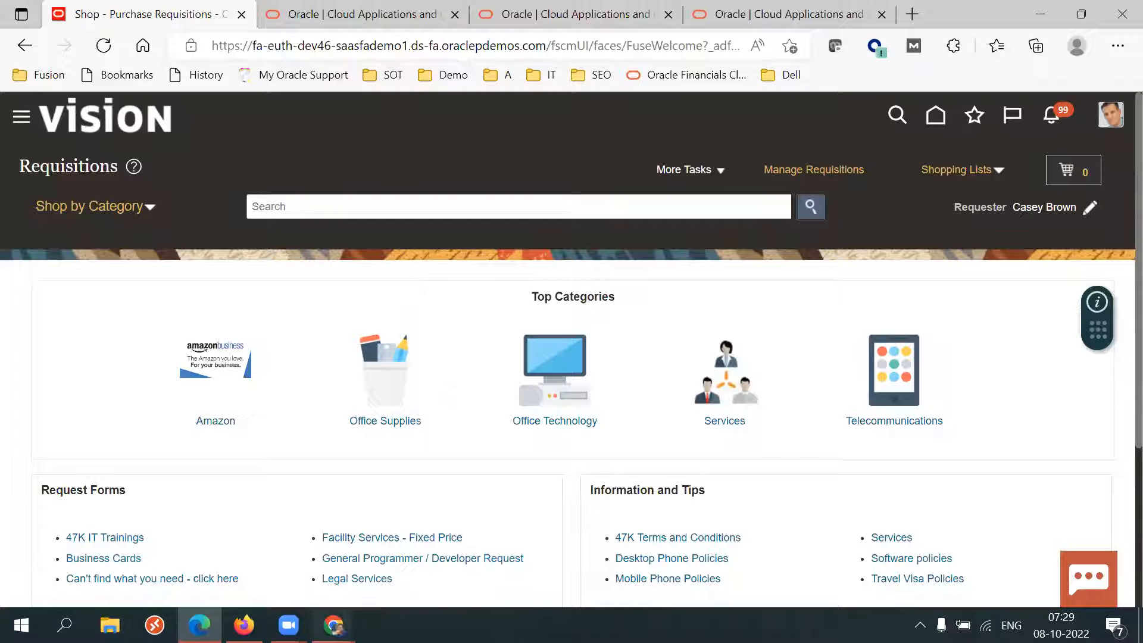
Switch to the SCM Setups Sheet spreadsheet and review the Local Catalog topic in the Procurement Suite list.
{"action": "mouse_move", "coordinate": [333, 625]}
{"action": "left_click", "coordinate": [284, 576]}
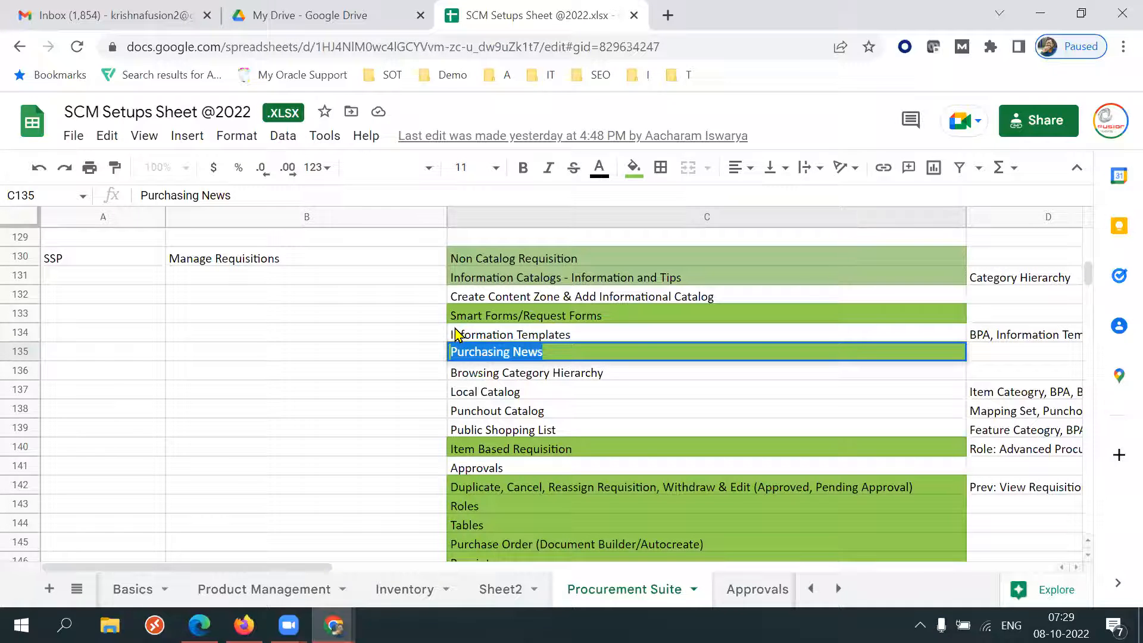
{"action": "left_click", "coordinate": [492, 392]}
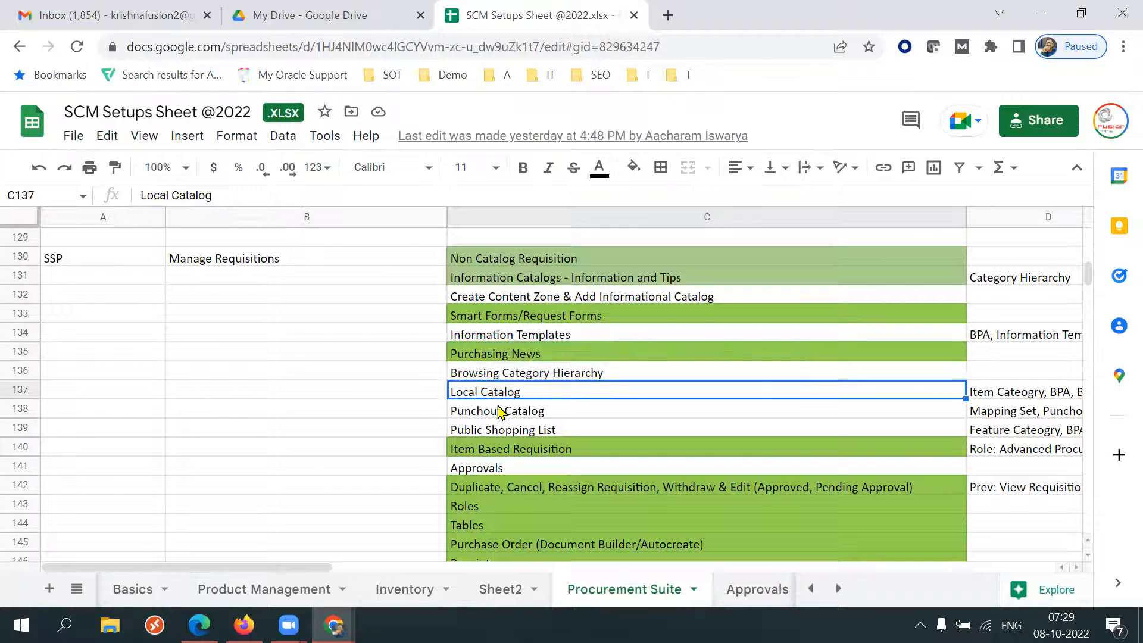
{"action": "left_click", "coordinate": [502, 410]}
{"action": "left_click", "coordinate": [517, 398]}
{"action": "left_click", "coordinate": [501, 417]}
{"action": "left_click", "coordinate": [524, 398]}
{"action": "triple_click", "coordinate": [523, 393]}
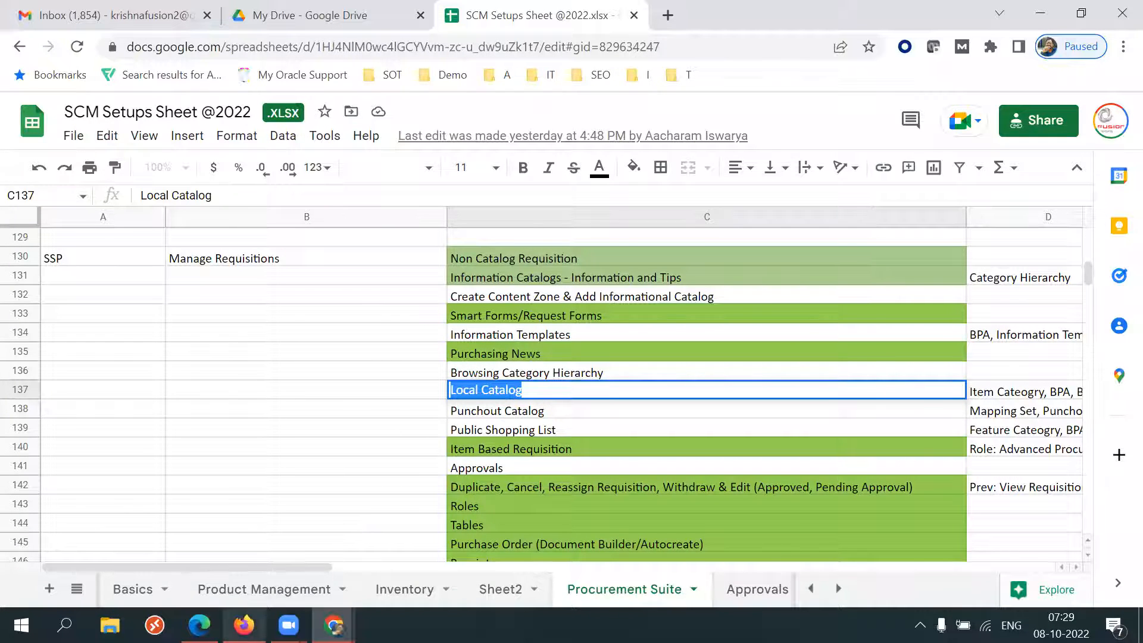
Return to the requisitions browser, open the Office Supplies category and browse its items.
{"action": "mouse_move", "coordinate": [199, 626]}
{"action": "left_click", "coordinate": [199, 551]}
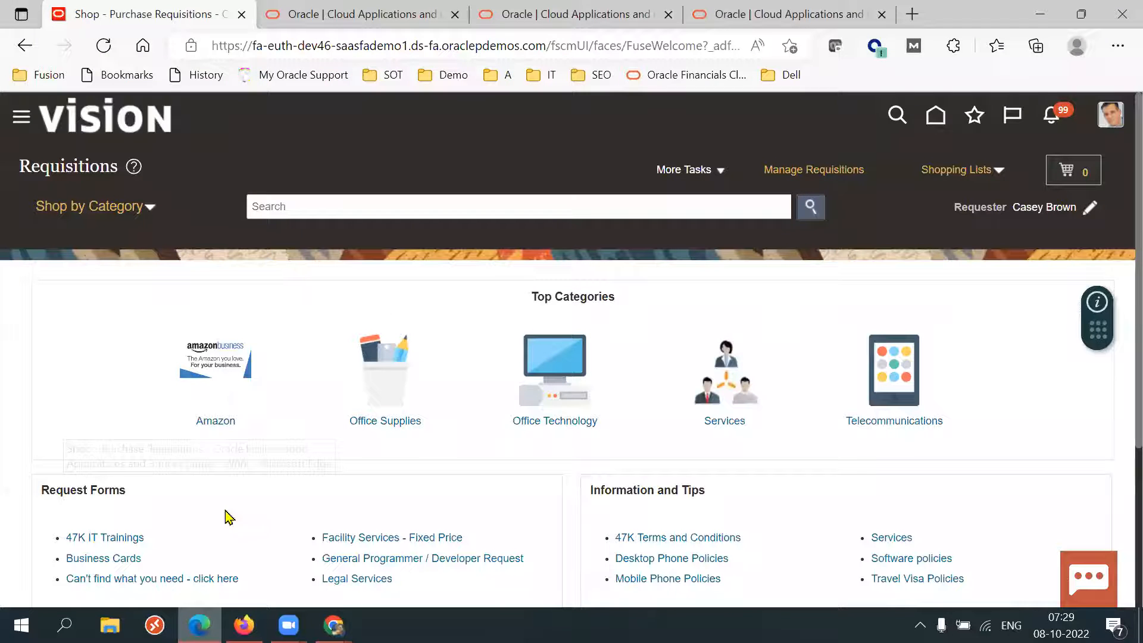
{"action": "scroll", "coordinate": [1118, 417], "scroll_direction": "down", "scroll_amount": 1}
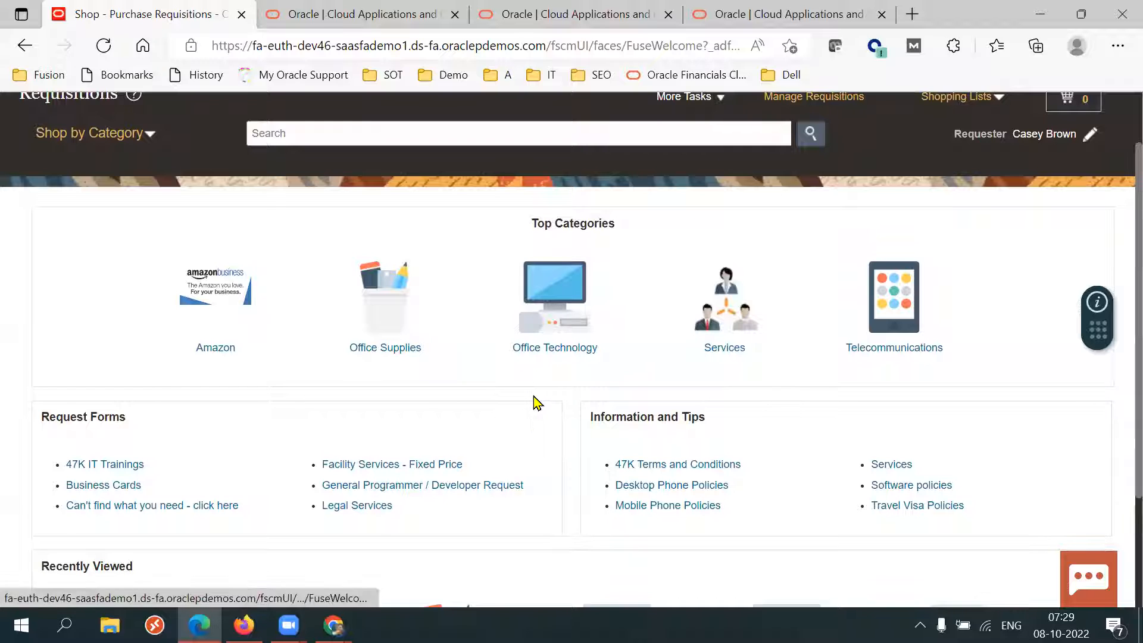
{"action": "left_click", "coordinate": [393, 333]}
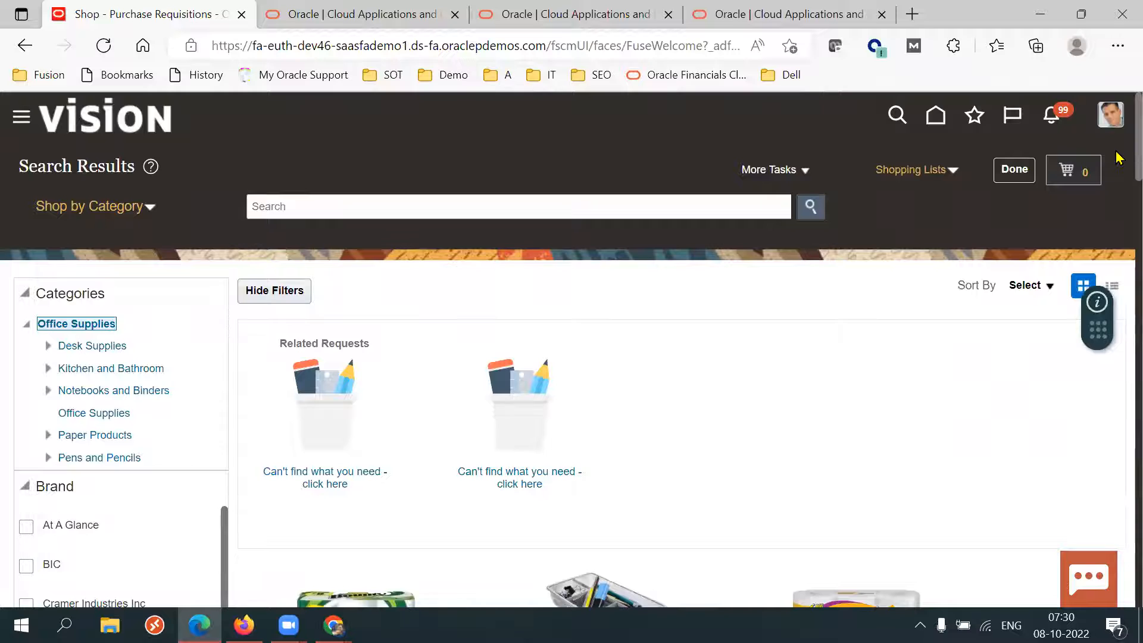
{"action": "scroll", "coordinate": [1120, 173], "scroll_direction": "down", "scroll_amount": 3}
{"action": "scroll", "coordinate": [1118, 238], "scroll_direction": "down", "scroll_amount": 8}
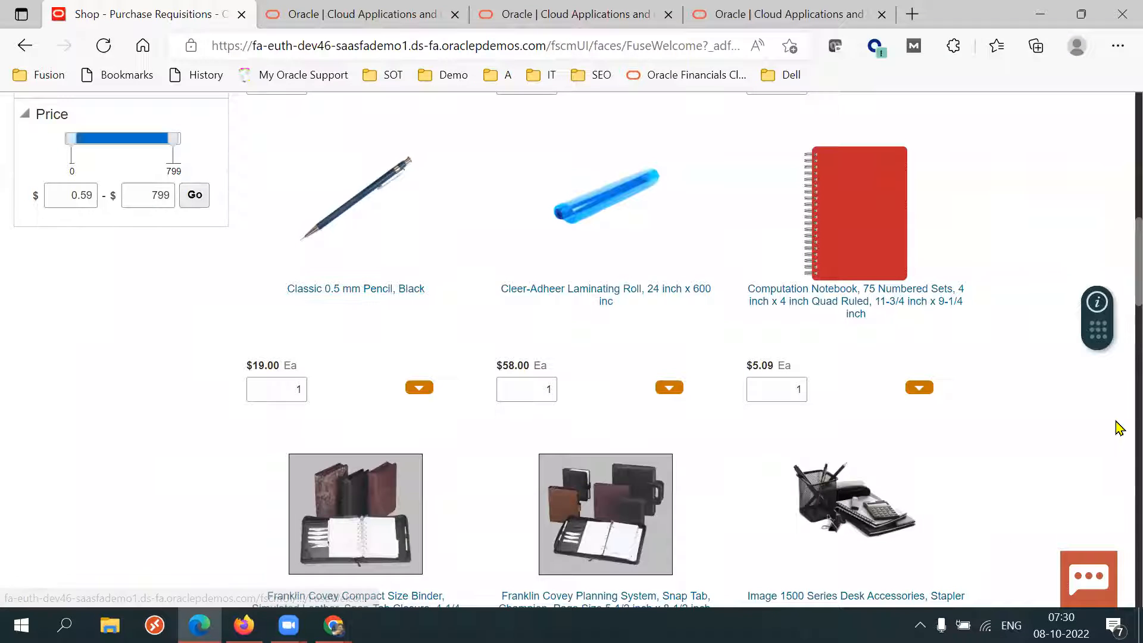
{"action": "scroll", "coordinate": [1119, 268], "scroll_direction": "down", "scroll_amount": 2}
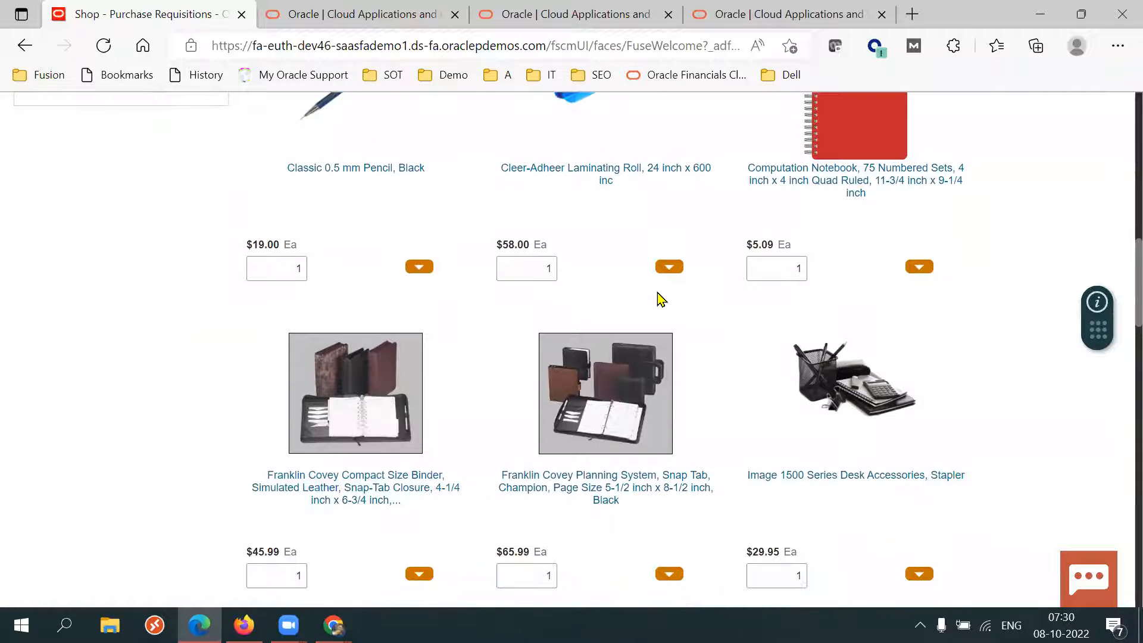
{"action": "scroll", "coordinate": [1120, 367], "scroll_direction": "down", "scroll_amount": 8}
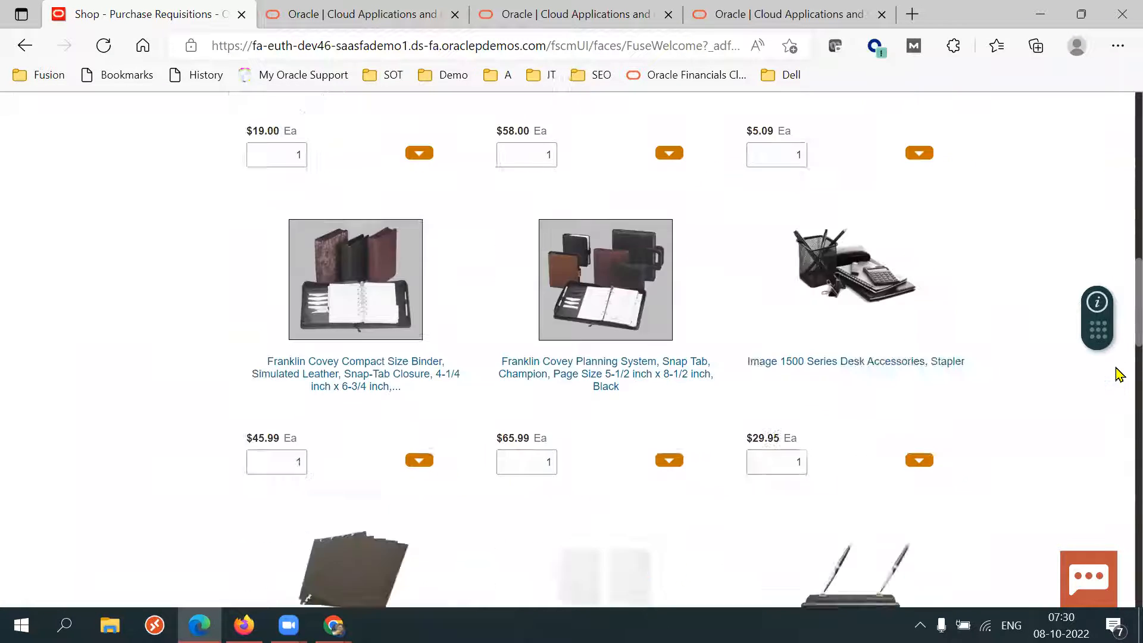
{"action": "scroll", "coordinate": [1119, 358], "scroll_direction": "up", "scroll_amount": 15}
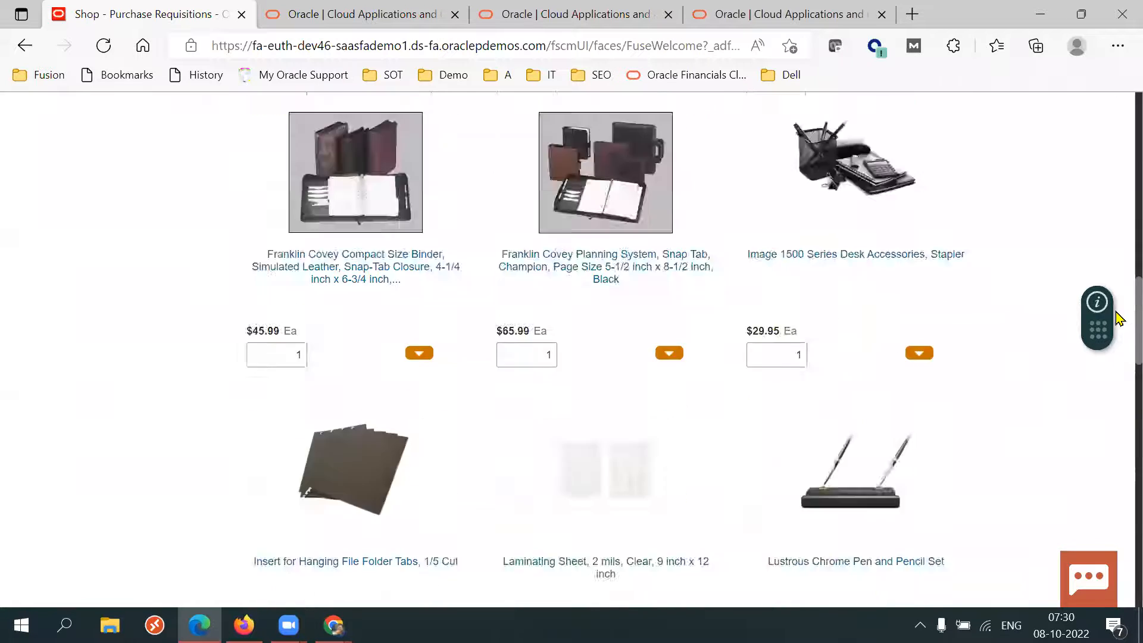
{"action": "scroll", "coordinate": [1119, 215], "scroll_direction": "up", "scroll_amount": 5}
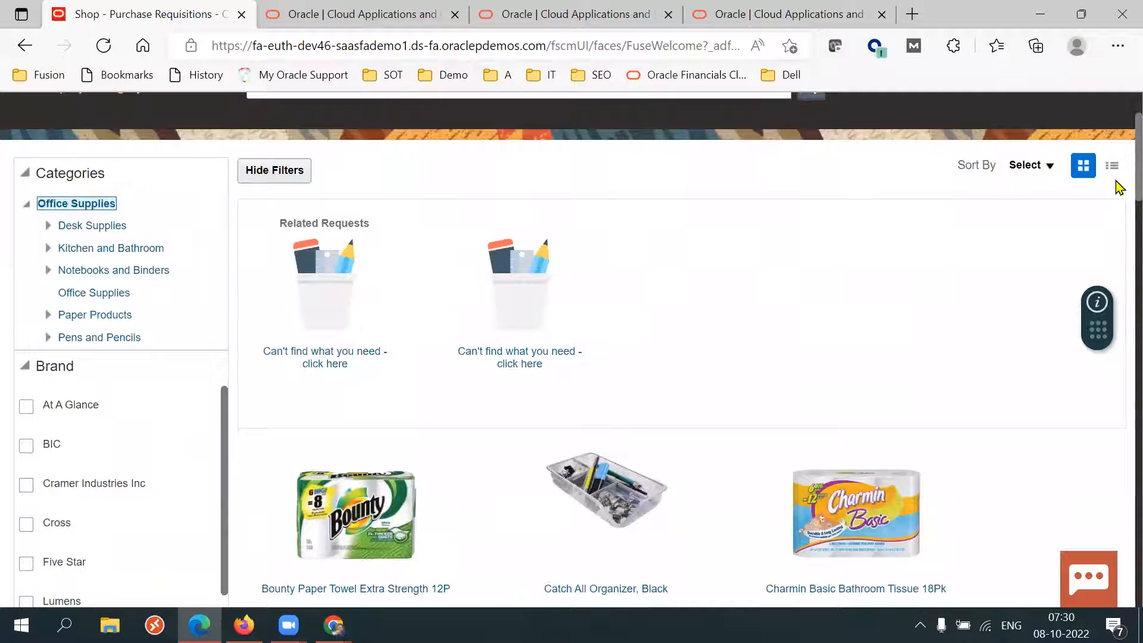
{"action": "scroll", "coordinate": [1119, 203], "scroll_direction": "down", "scroll_amount": 5}
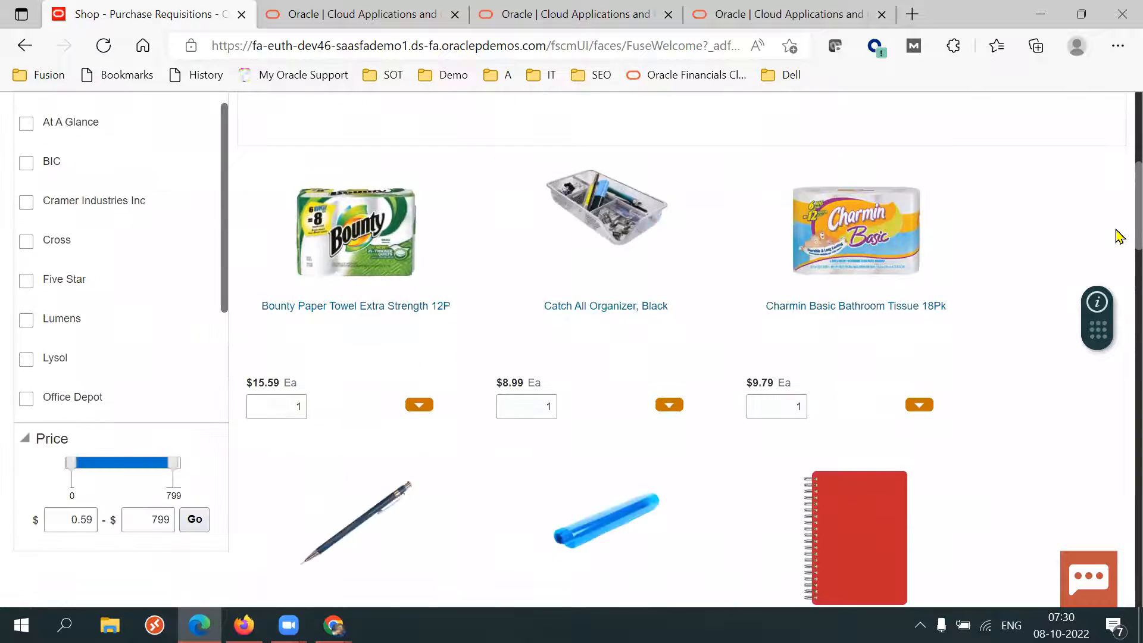
Inspect the action options available for the Charmin Basic Bathroom Tissue 18Pk item.
{"action": "left_click", "coordinate": [920, 406]}
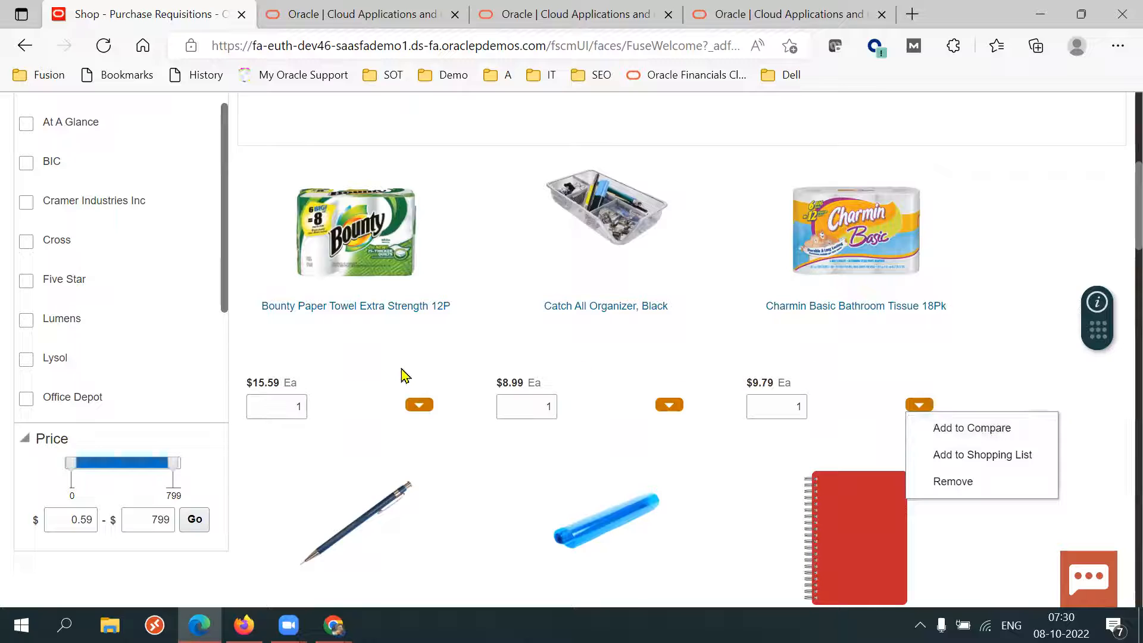
{"action": "left_click", "coordinate": [355, 356]}
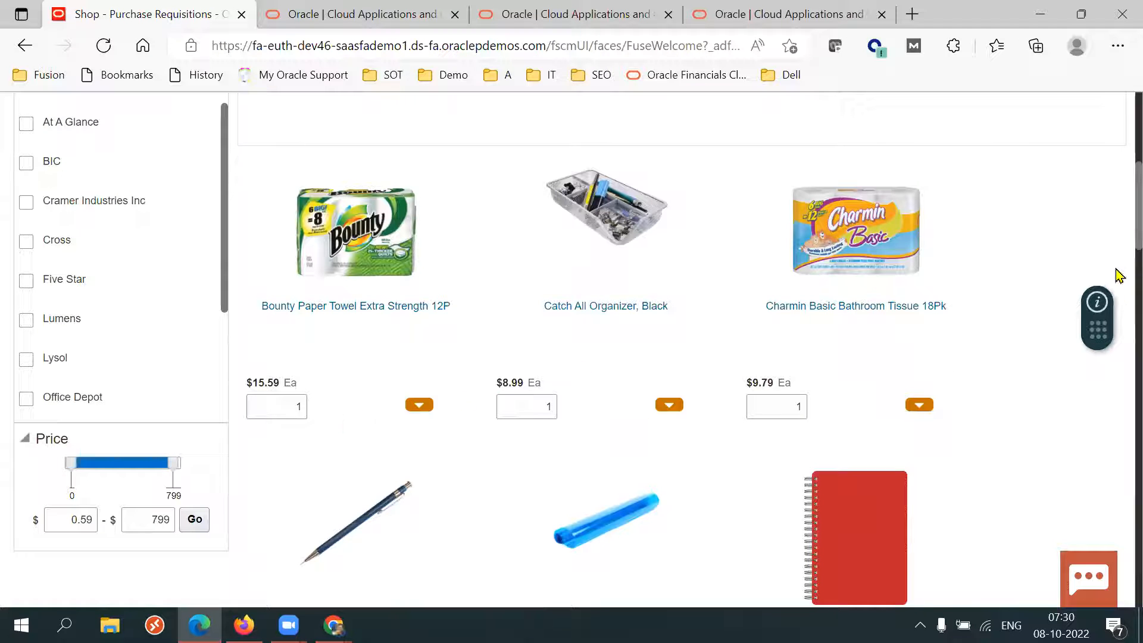
{"action": "scroll", "coordinate": [1118, 238], "scroll_direction": "down", "scroll_amount": 1}
{"action": "scroll", "coordinate": [1119, 250], "scroll_direction": "down", "scroll_amount": 3}
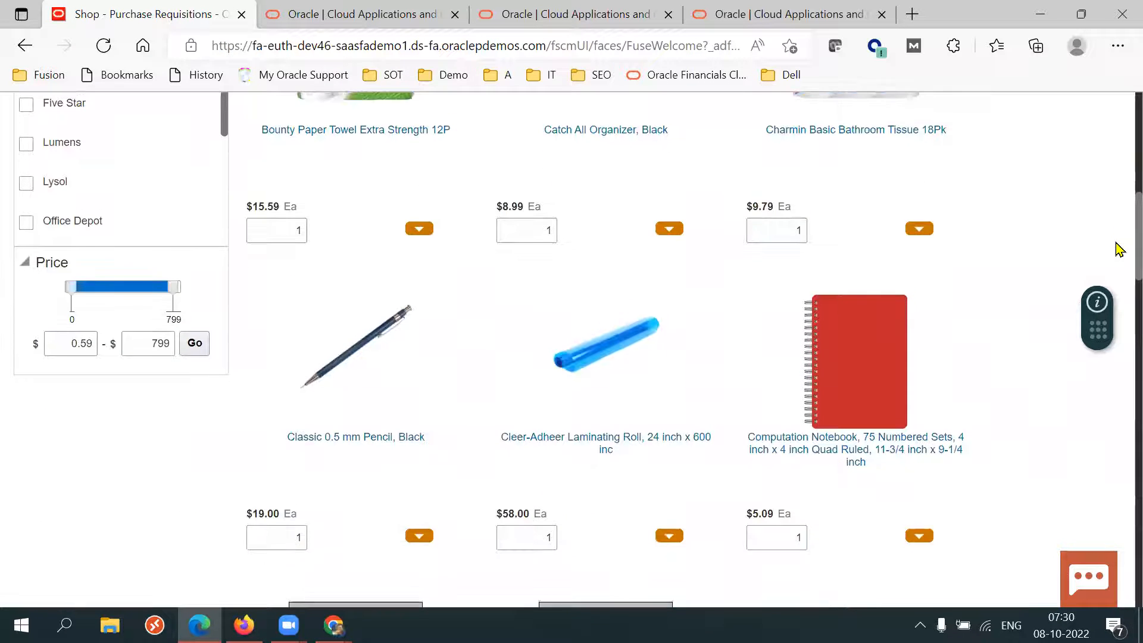
{"action": "left_click", "coordinate": [923, 238]}
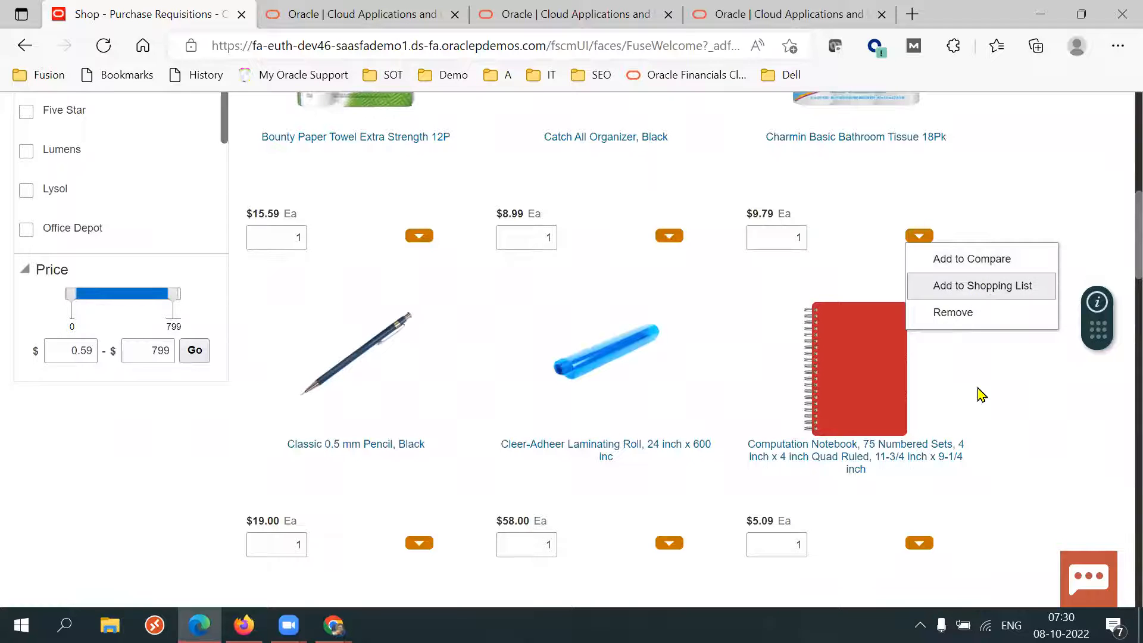
{"action": "left_click", "coordinate": [737, 322]}
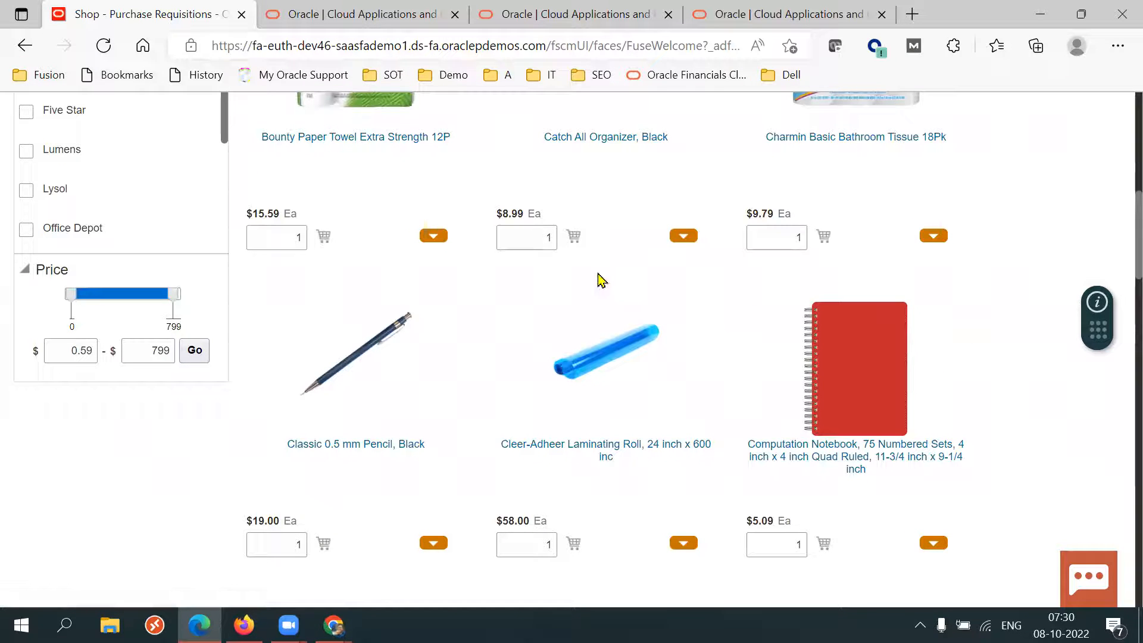
Add the Charmin Basic Bathroom Tissue 18Pk item to the shopping cart and open the cart.
{"action": "left_click", "coordinate": [576, 243]}
{"action": "left_click", "coordinate": [826, 241]}
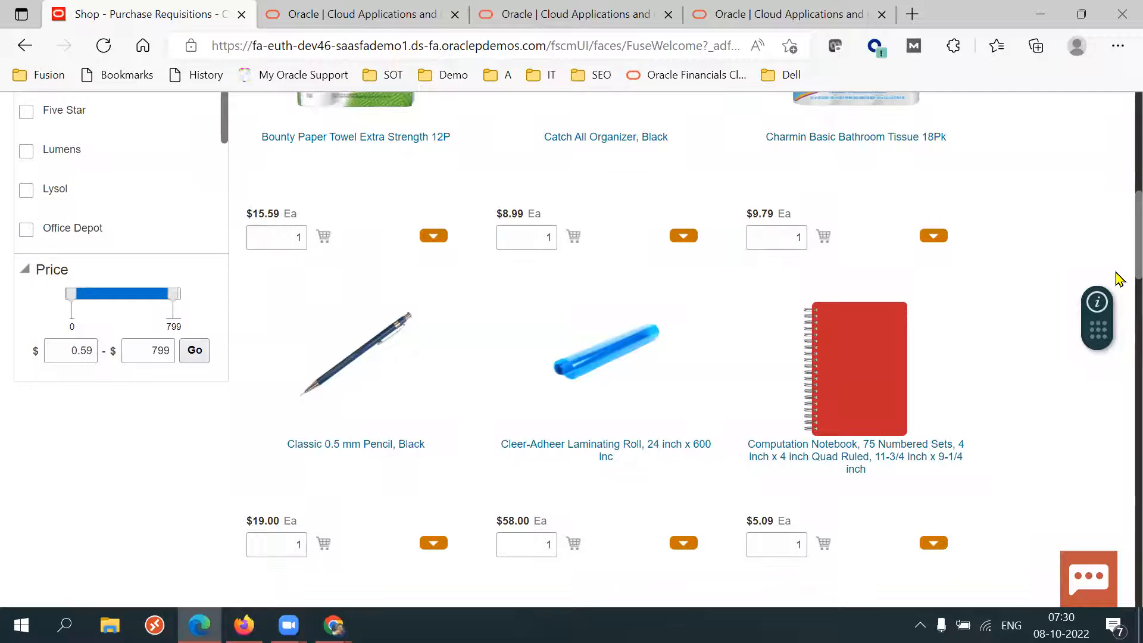
{"action": "scroll", "coordinate": [1117, 215], "scroll_direction": "up", "scroll_amount": 7}
{"action": "scroll", "coordinate": [1118, 173], "scroll_direction": "up", "scroll_amount": 1}
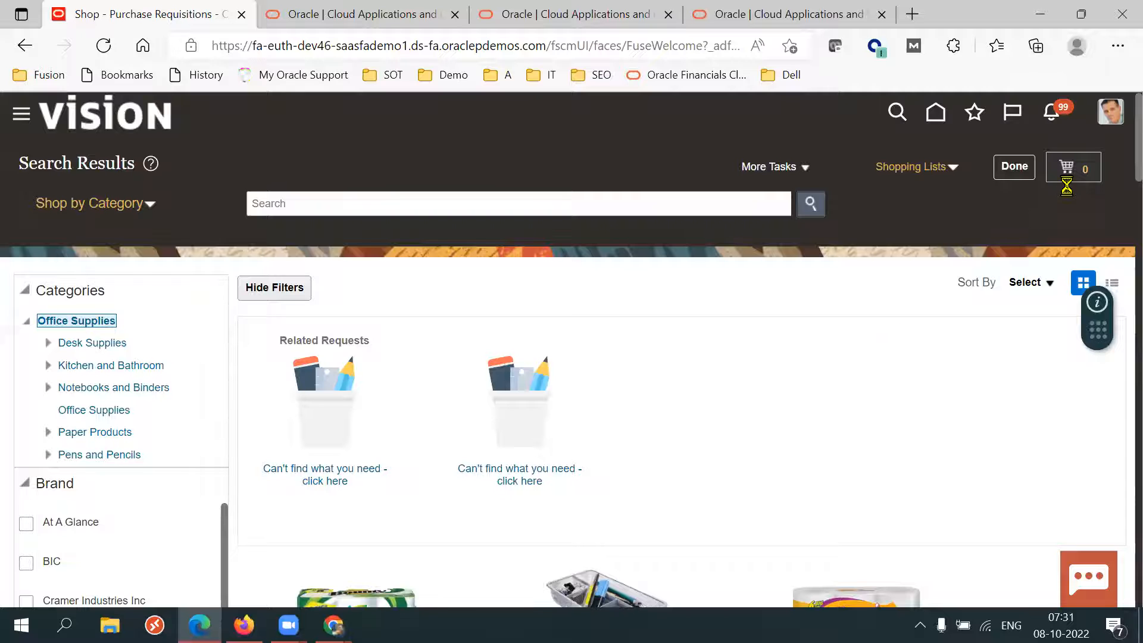
{"action": "left_click", "coordinate": [1093, 172]}
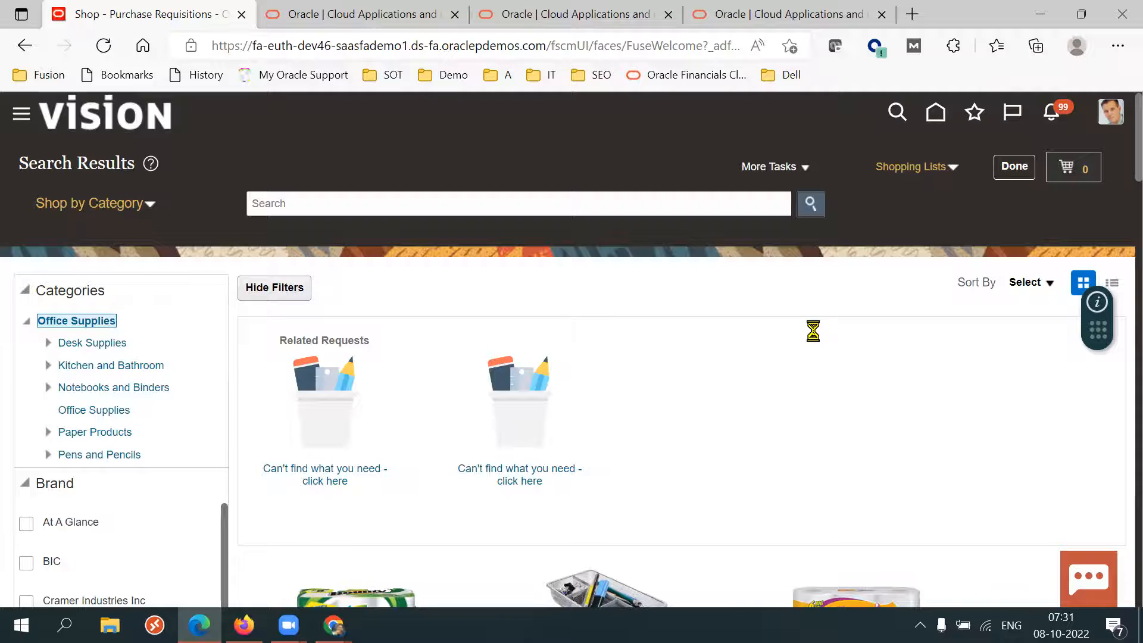
Open Notepad and write the note "Information catalog -> Content Zone".
{"action": "key", "text": "super+r"}
{"action": "key", "text": "Return"}
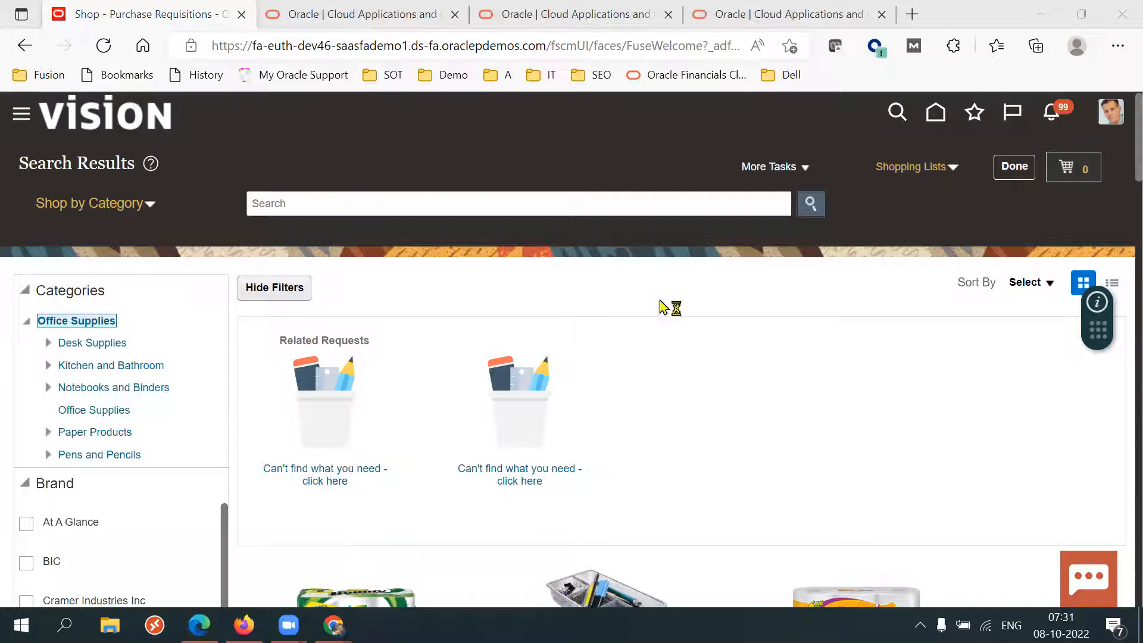
{"action": "type", "text": "Informtion"}
{"action": "key", "text": "BackSpace"}
{"action": "key", "text": "BackSpace"}
{"action": "key", "text": "BackSpace"}
{"action": "type", "text": "tion catalog"}
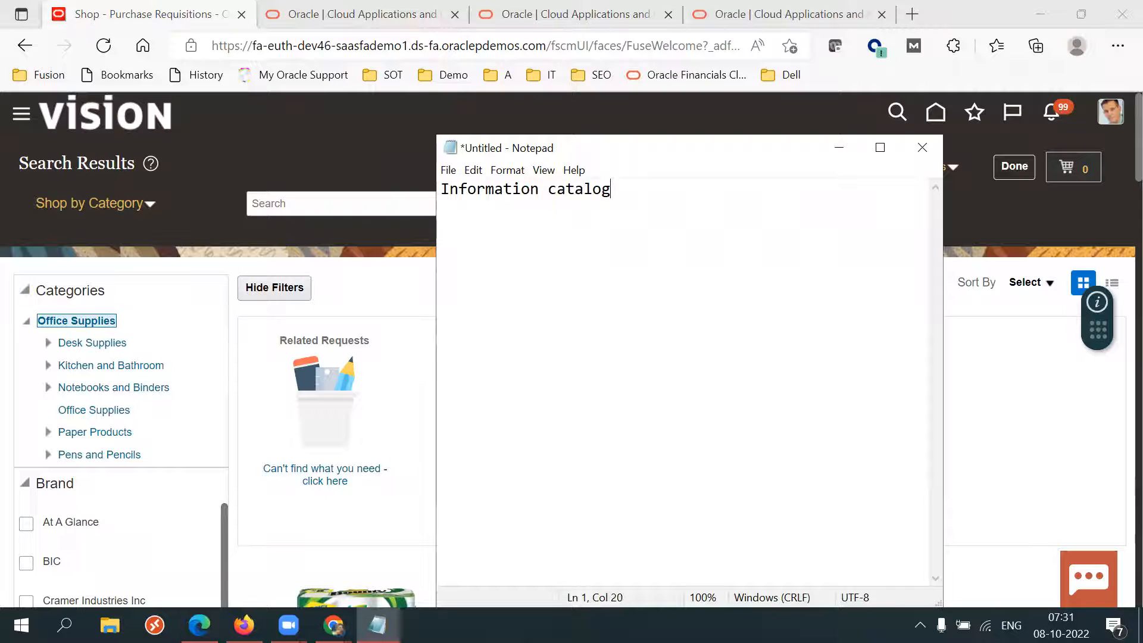
{"action": "type", "text": "-> C"}
{"action": "key", "text": "BackSpace"}
{"action": "key", "text": "BackSpace"}
{"action": "type", "text": "Contenxt"}
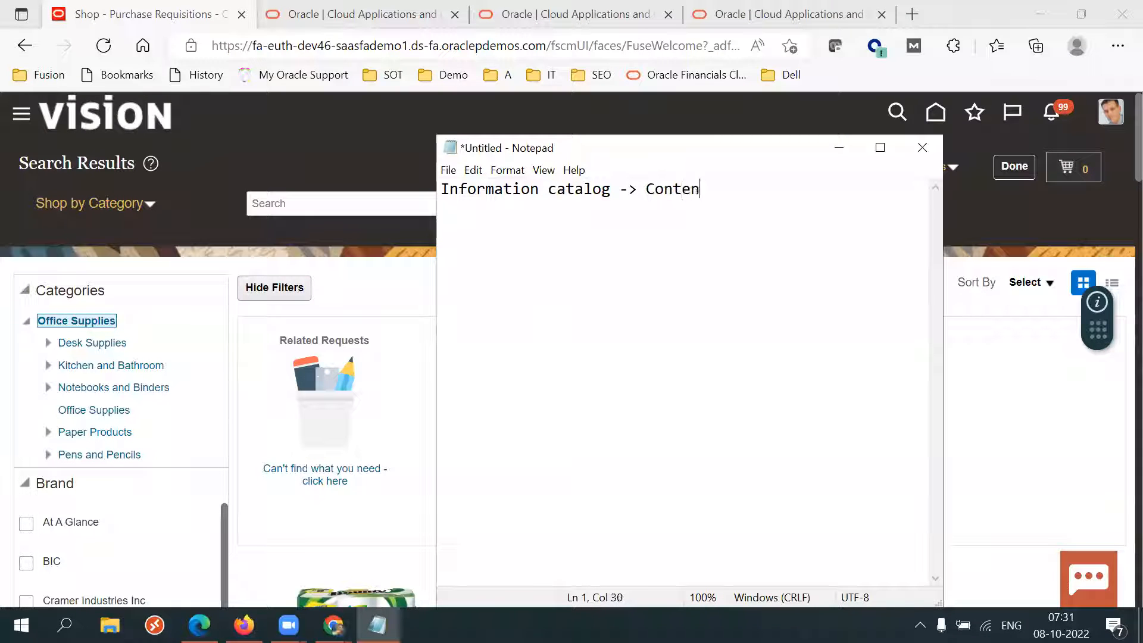
{"action": "key", "text": "BackSpace"}
{"action": "key", "text": "BackSpace"}
{"action": "key", "text": "BackSpace"}
{"action": "type", "text": "ent"}
{"action": "type", "text": "ent Zone"}
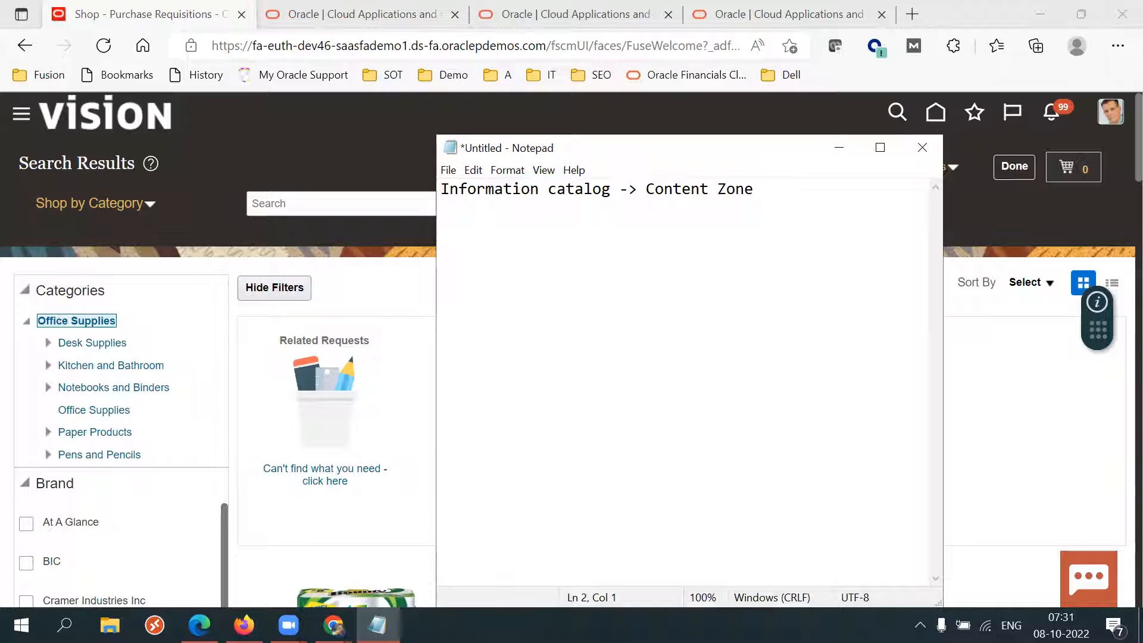
Add note lines "Smart forms -> Content Zone", "Purchasing news" and "Local Catalog" below the first line.
{"action": "type", "text": "Smart forms -> Content Zone"}
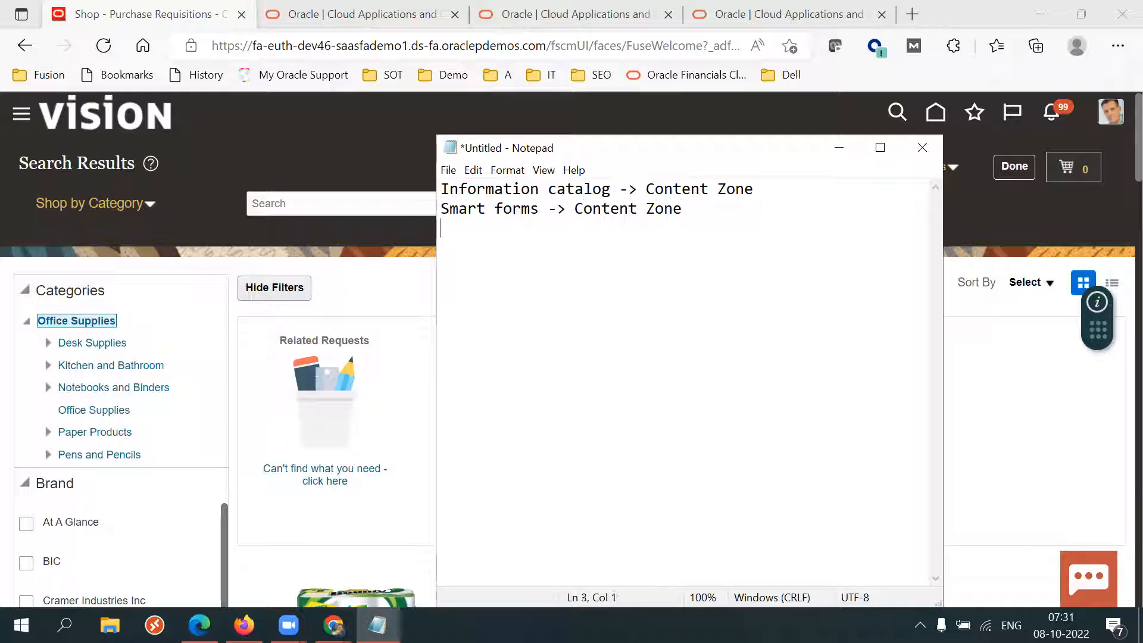
{"action": "type", "text": "urchasing news"}
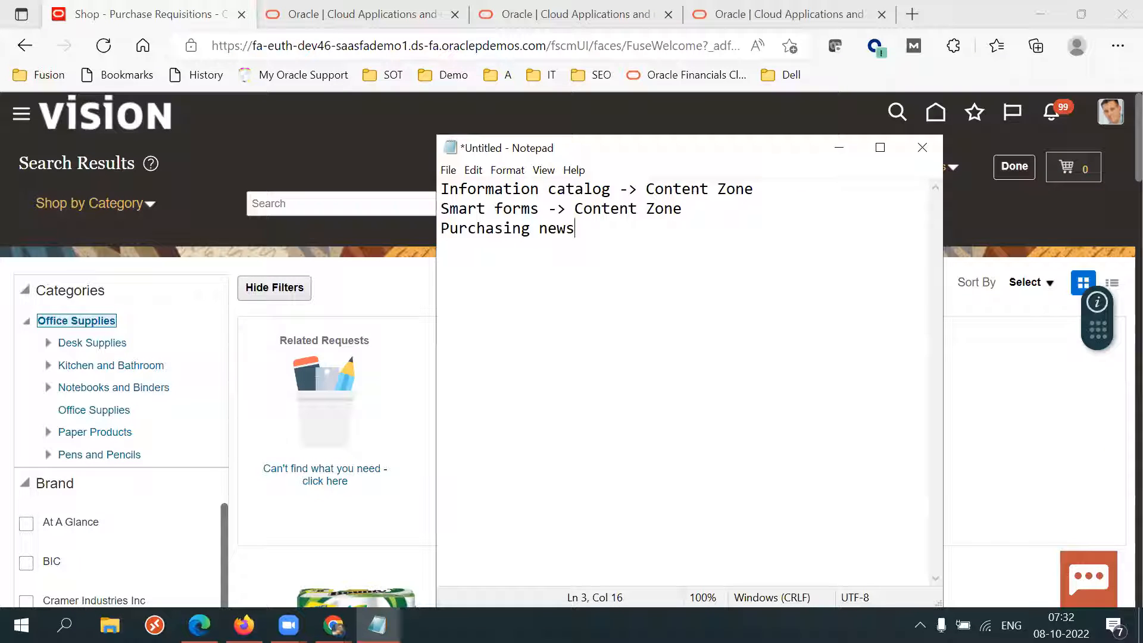
{"action": "type", "text": "ocal Cta"}
{"action": "key", "text": "BackSpace"}
{"action": "key", "text": "BackSpace"}
{"action": "type", "text": "ttalog"}
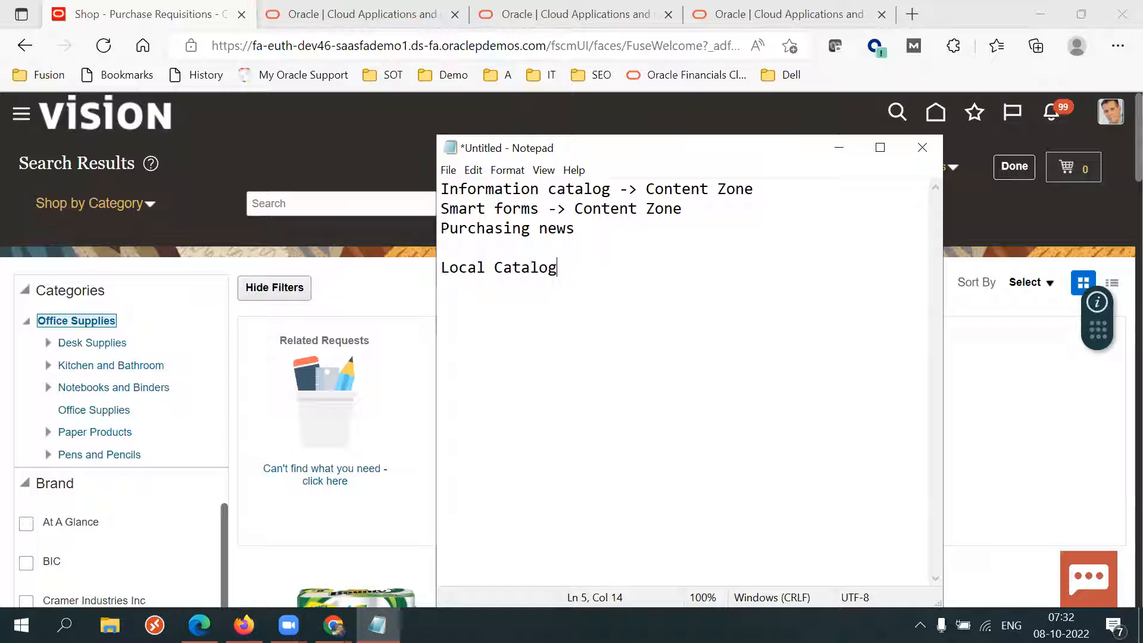
Try to add the Bounty Paper Towel Extra Strength 12P to the cart and close the error dialog.
{"action": "left_click", "coordinate": [993, 378]}
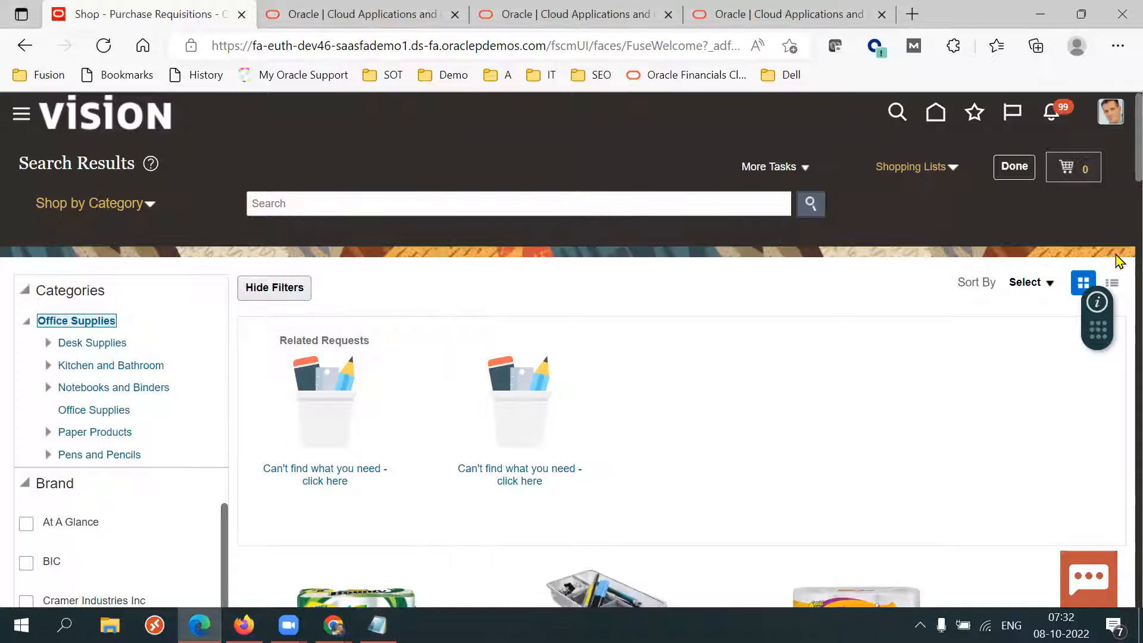
{"action": "scroll", "coordinate": [1117, 197], "scroll_direction": "down", "scroll_amount": 6}
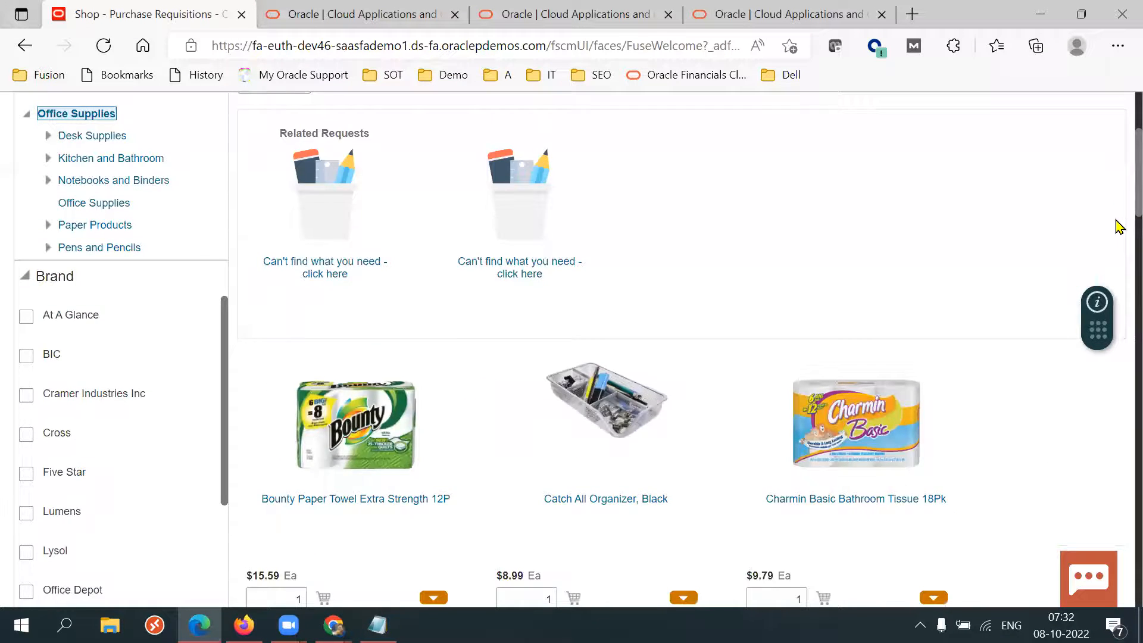
{"action": "scroll", "coordinate": [1117, 235], "scroll_direction": "down", "scroll_amount": 2}
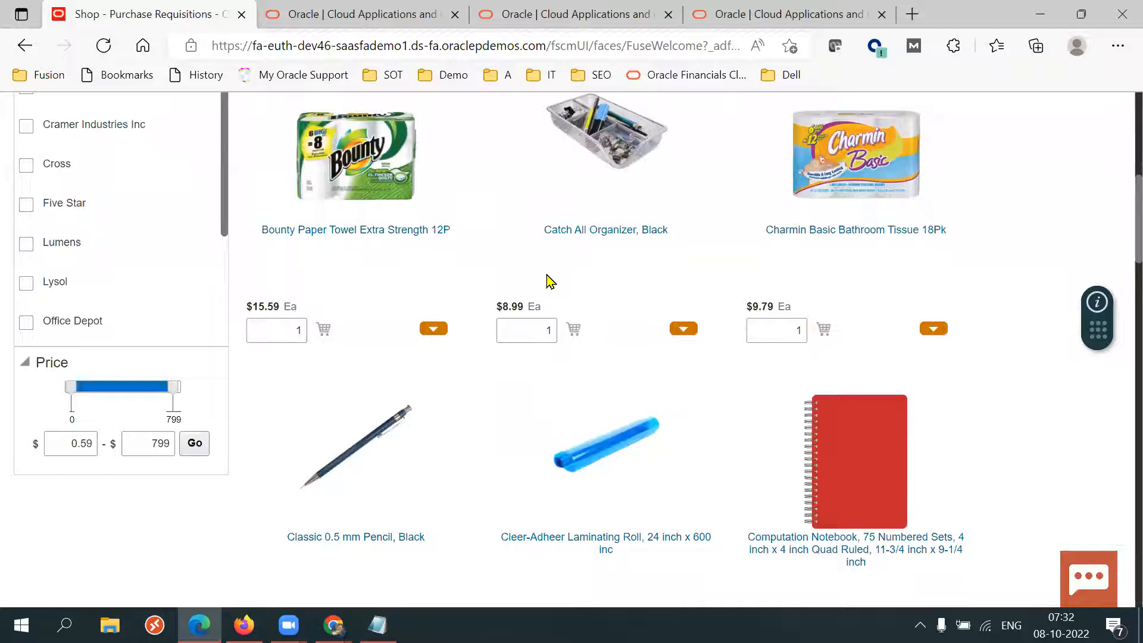
{"action": "left_click", "coordinate": [323, 329]}
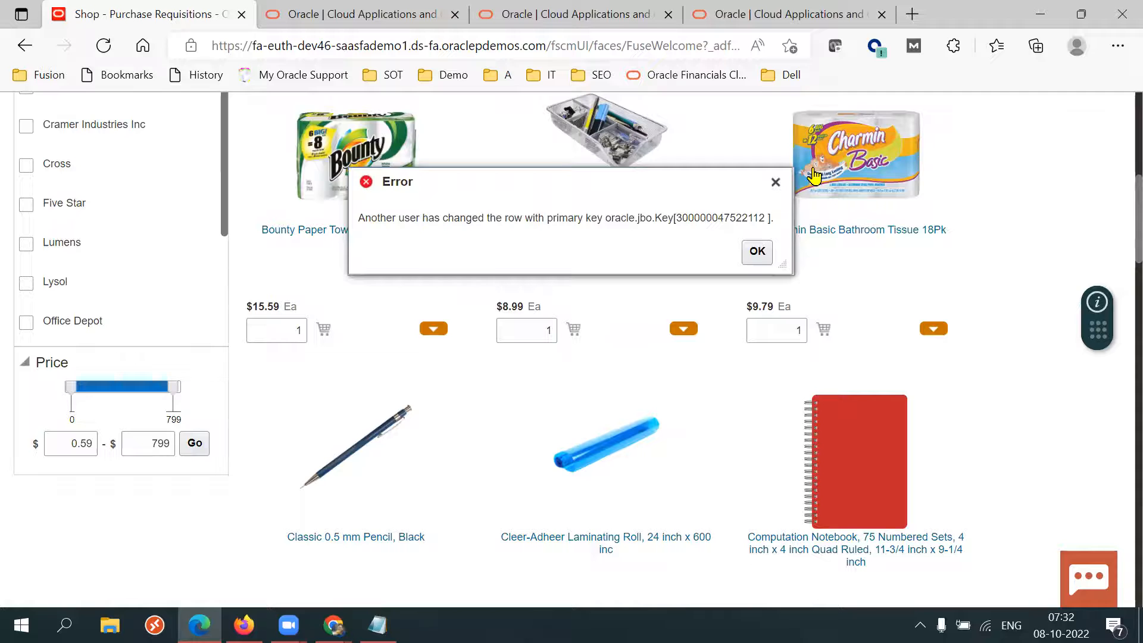
{"action": "left_click", "coordinate": [776, 181]}
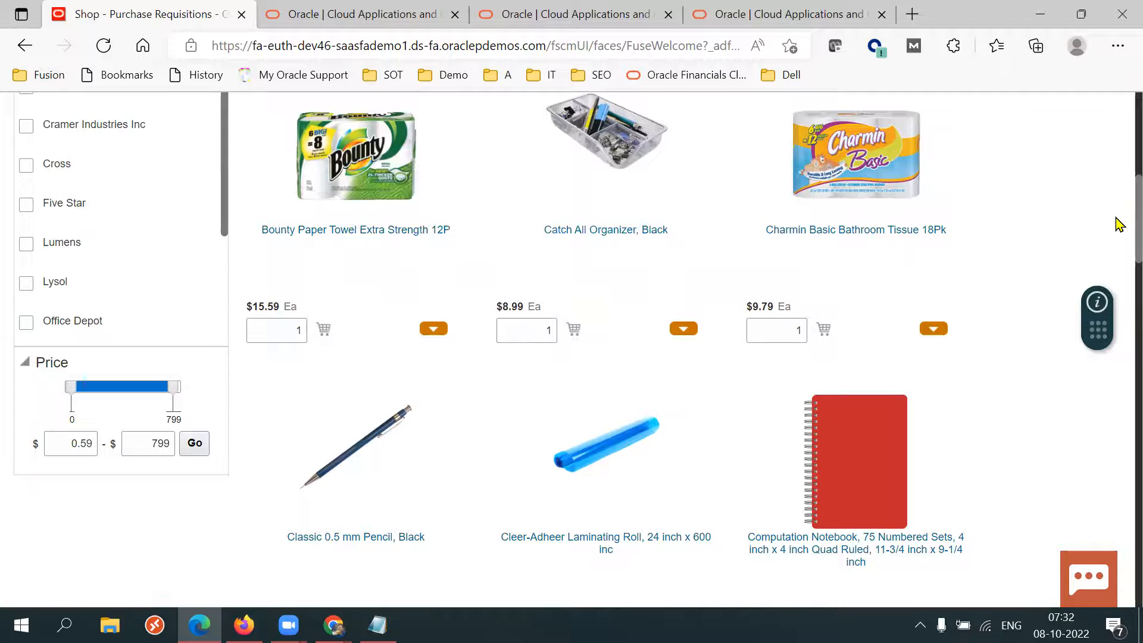
Return to the home page, open Purchase Requisitions and review the requisitions page sections.
{"action": "scroll", "coordinate": [1115, 227], "scroll_direction": "up", "scroll_amount": 8}
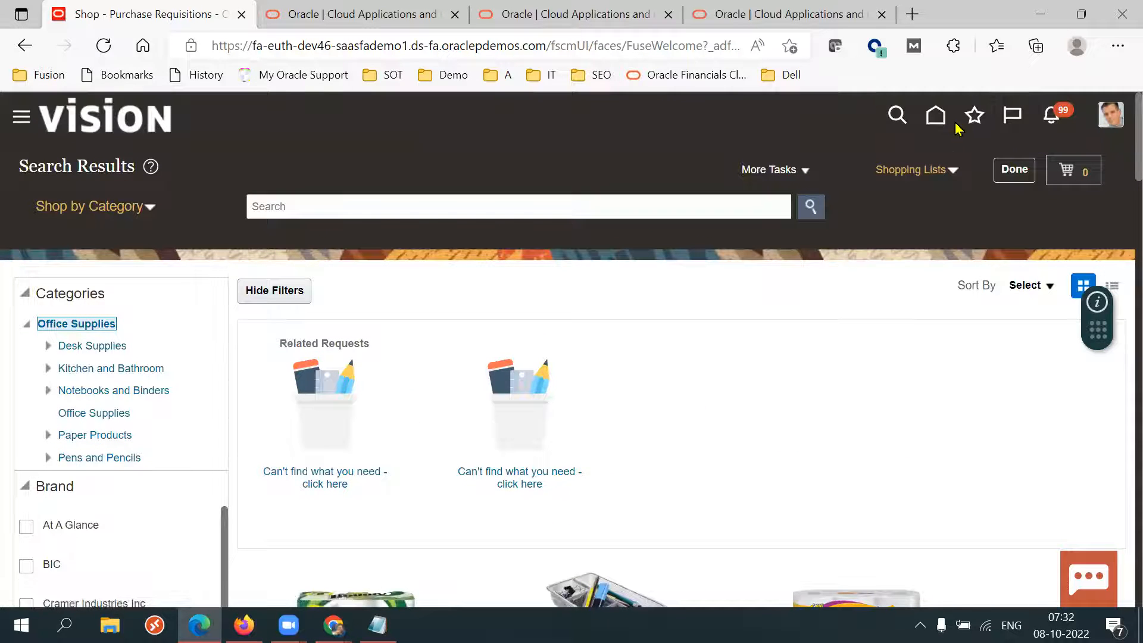
{"action": "left_click", "coordinate": [936, 116]}
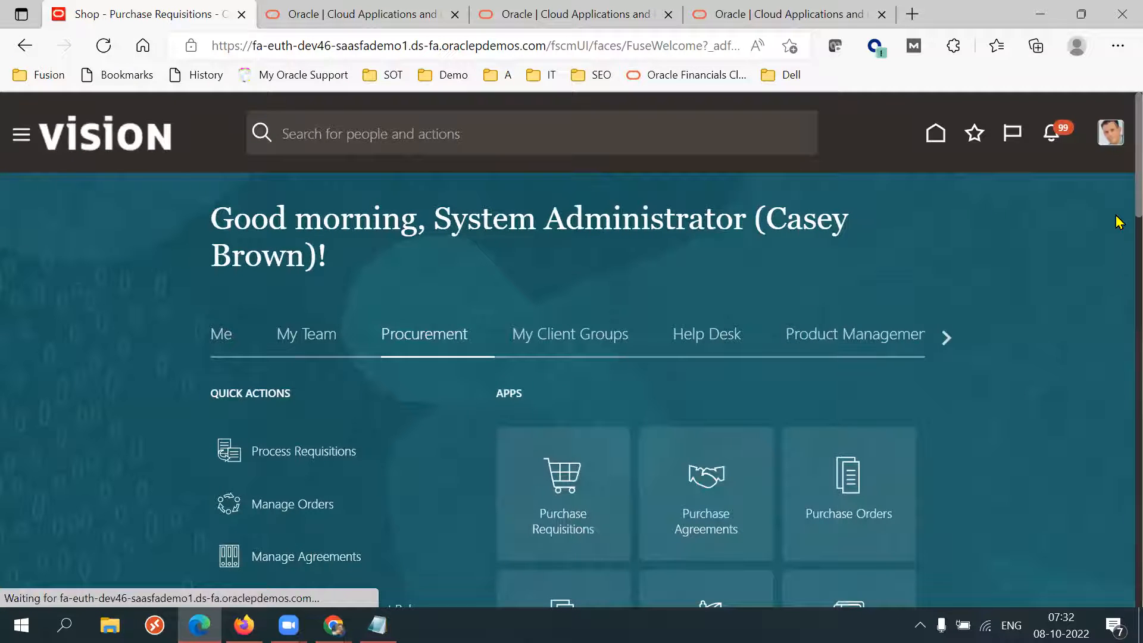
{"action": "scroll", "coordinate": [714, 344], "scroll_direction": "down", "scroll_amount": 1}
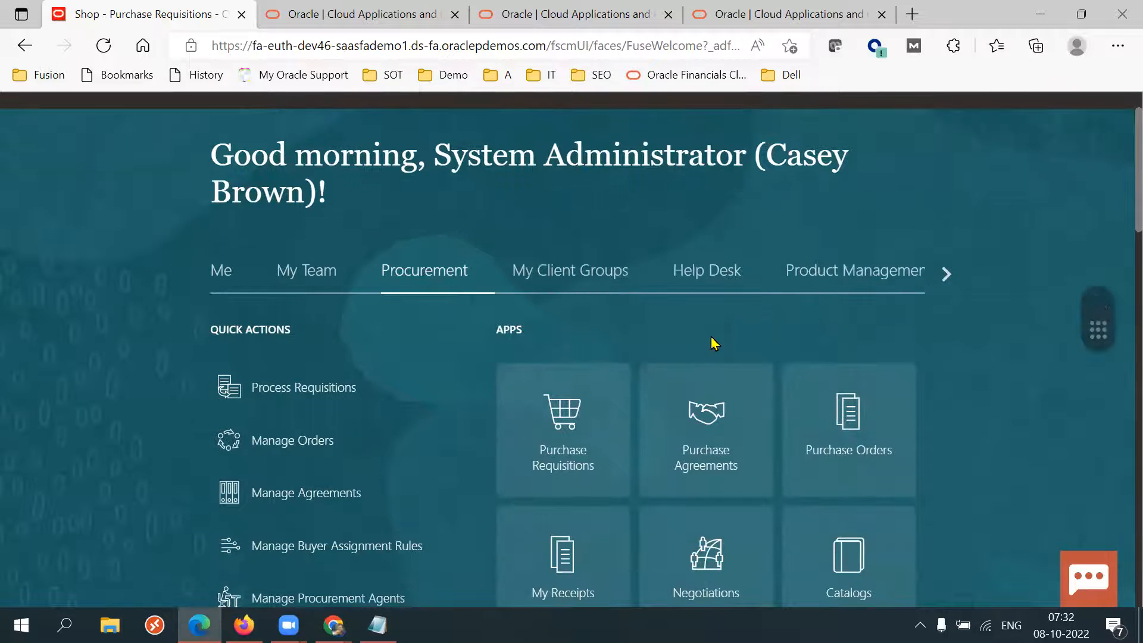
{"action": "left_click", "coordinate": [550, 448]}
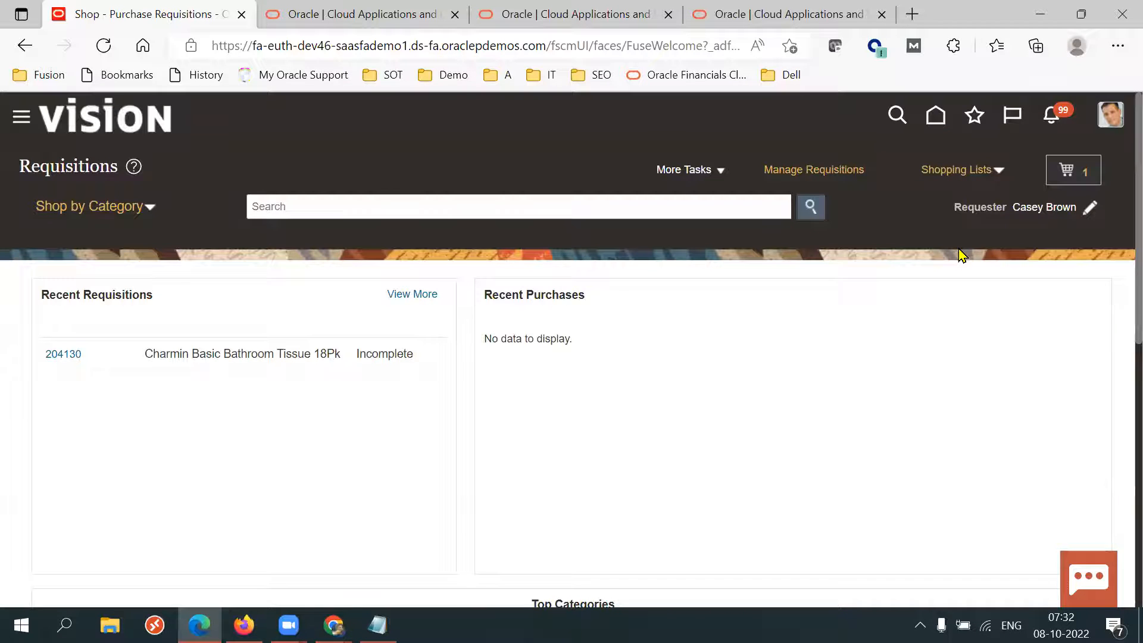
{"action": "scroll", "coordinate": [1119, 277], "scroll_direction": "down", "scroll_amount": 8}
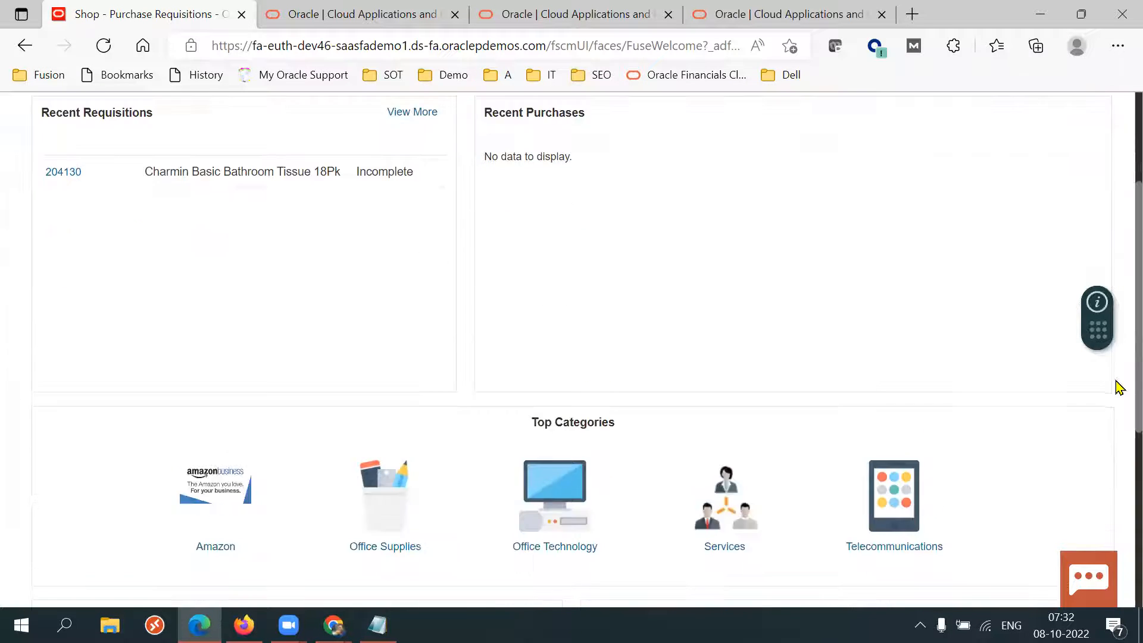
{"action": "scroll", "coordinate": [1119, 529], "scroll_direction": "down", "scroll_amount": 1}
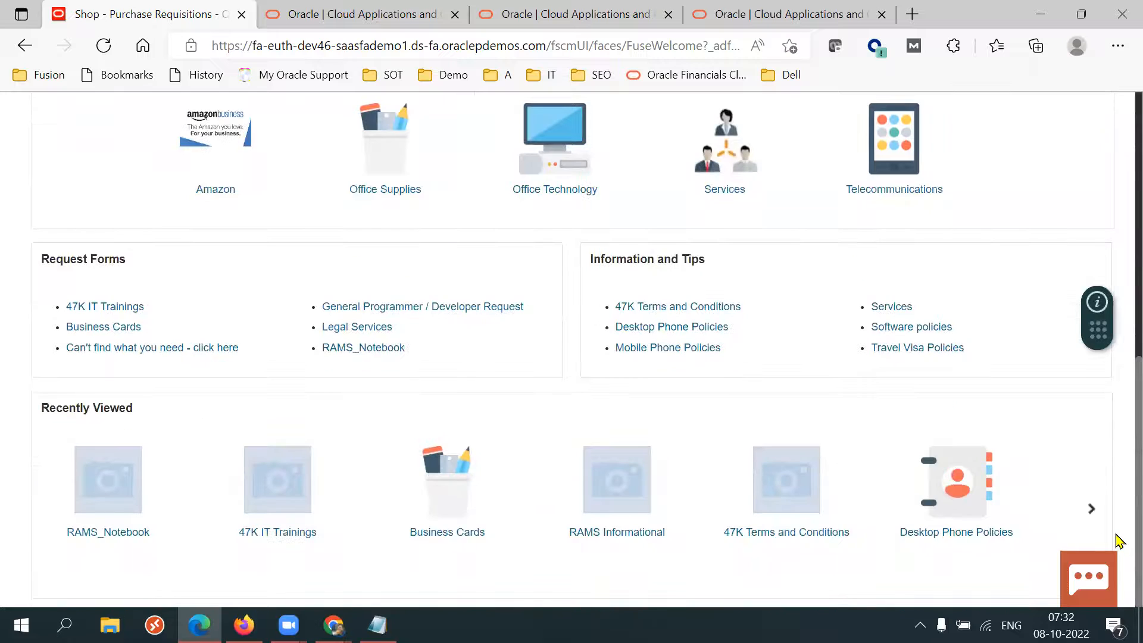
{"action": "scroll", "coordinate": [1118, 444], "scroll_direction": "up", "scroll_amount": 3}
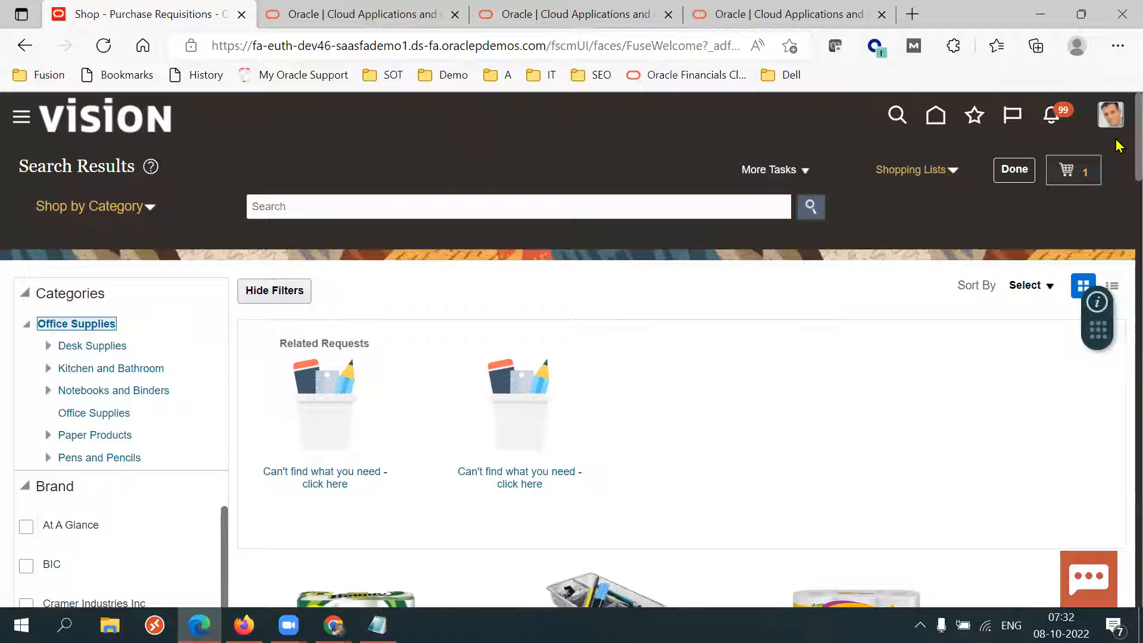
Add the Classic 0.5 mm Pencil, Black to the shopping cart and open the cart.
{"action": "scroll", "coordinate": [1118, 201], "scroll_direction": "down", "scroll_amount": 5}
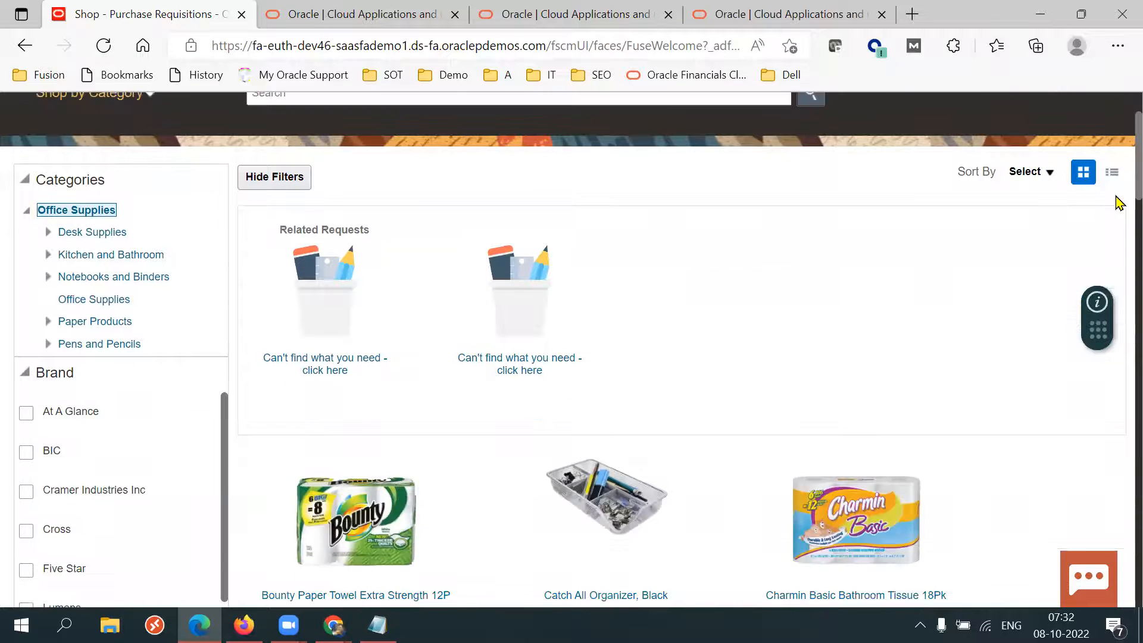
{"action": "scroll", "coordinate": [1117, 239], "scroll_direction": "down", "scroll_amount": 5}
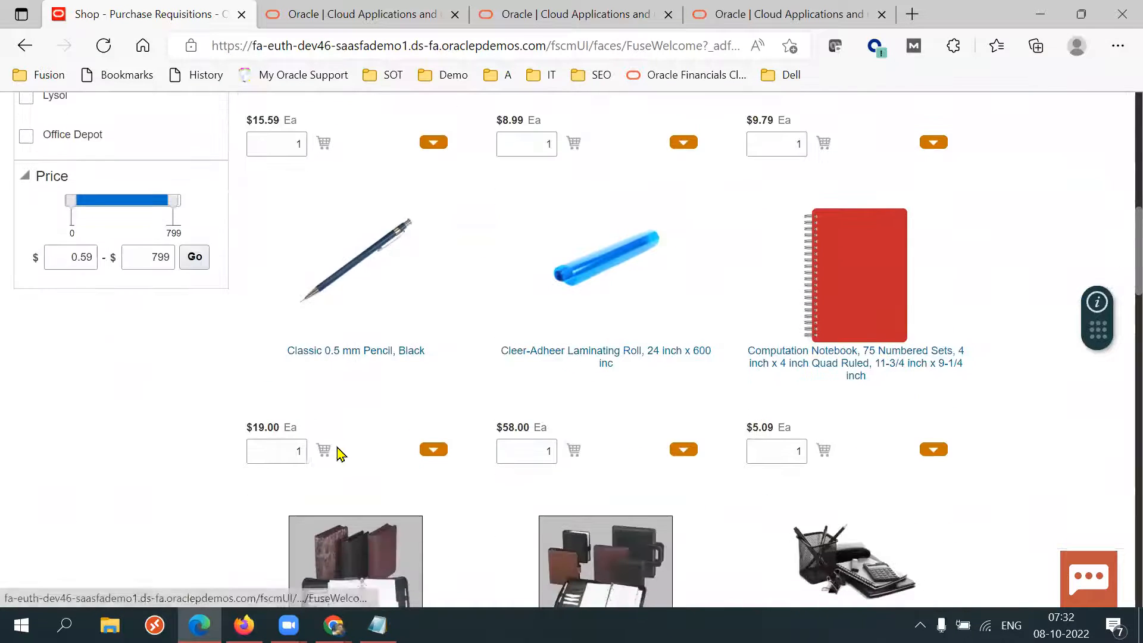
{"action": "left_click", "coordinate": [326, 449]}
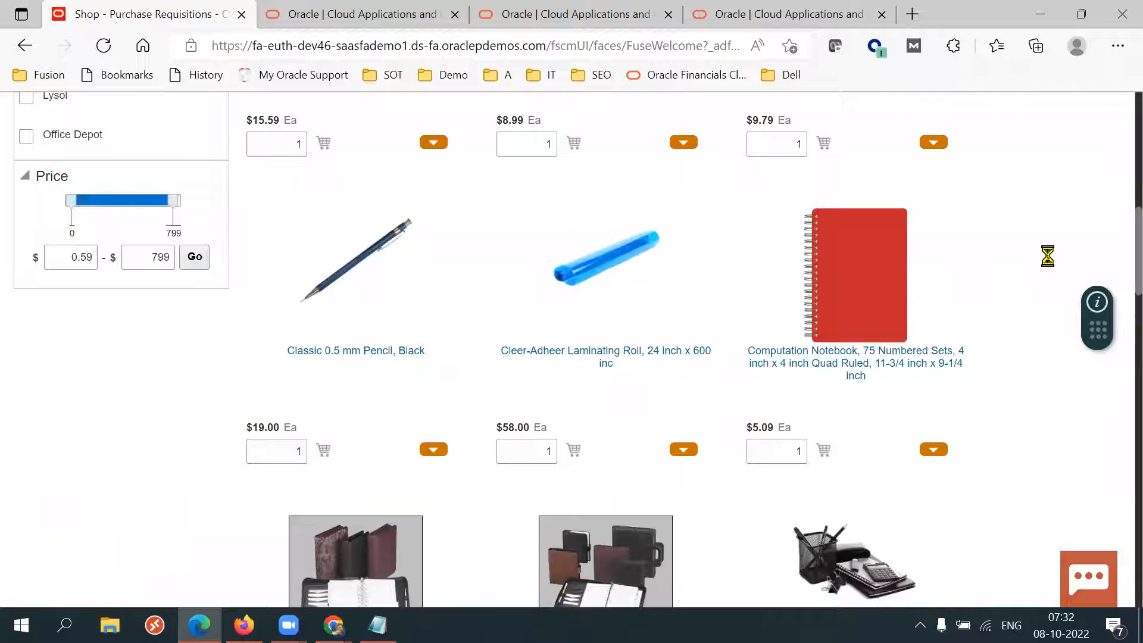
{"action": "scroll", "coordinate": [1118, 250], "scroll_direction": "up", "scroll_amount": 6}
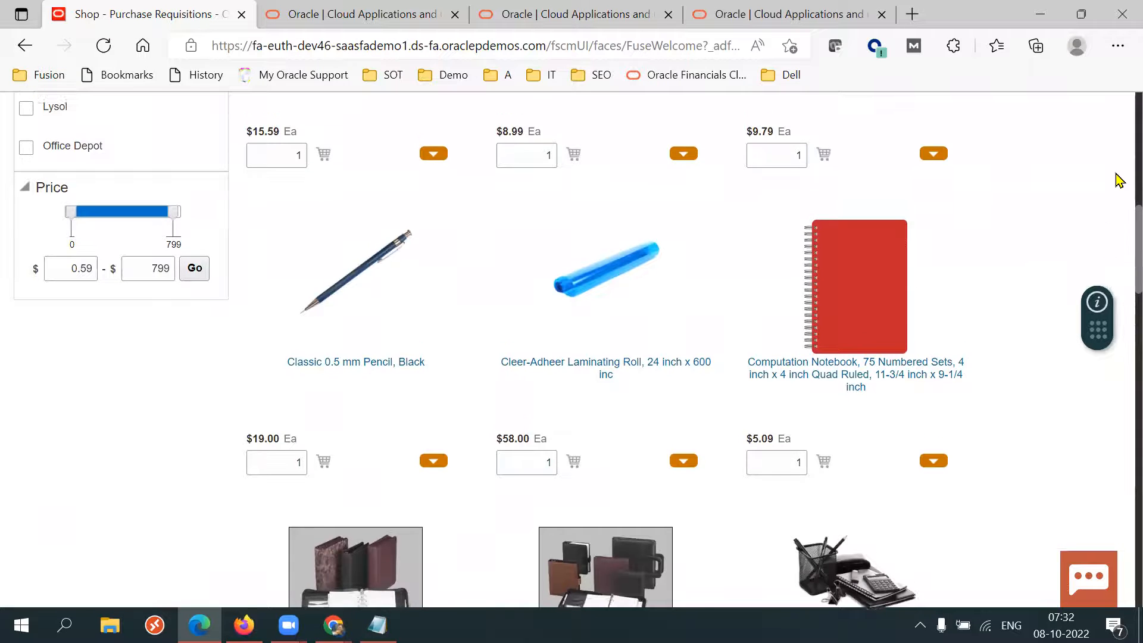
{"action": "scroll", "coordinate": [1120, 140], "scroll_direction": "up", "scroll_amount": 4}
{"action": "left_click", "coordinate": [1084, 182]}
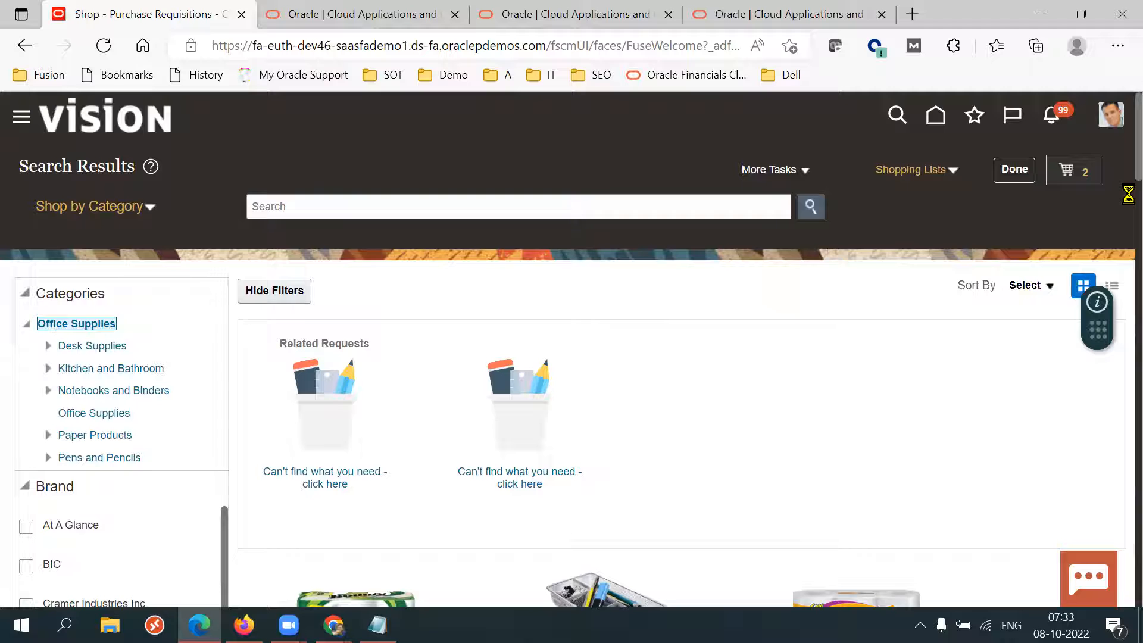
Scroll through the Office Supplies catalog items on the search results page.
{"action": "scroll", "coordinate": [1118, 195], "scroll_direction": "down", "scroll_amount": 1}
{"action": "scroll", "coordinate": [1119, 196], "scroll_direction": "down", "scroll_amount": 5}
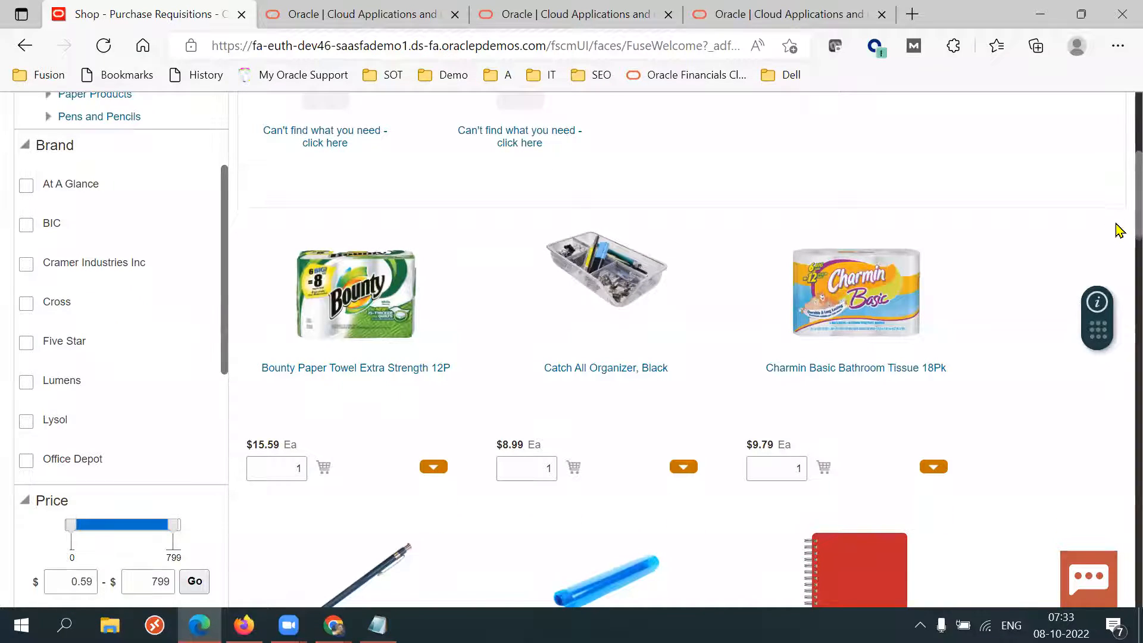
{"action": "scroll", "coordinate": [1119, 231], "scroll_direction": "down", "scroll_amount": 1}
{"action": "scroll", "coordinate": [1120, 234], "scroll_direction": "up", "scroll_amount": 4}
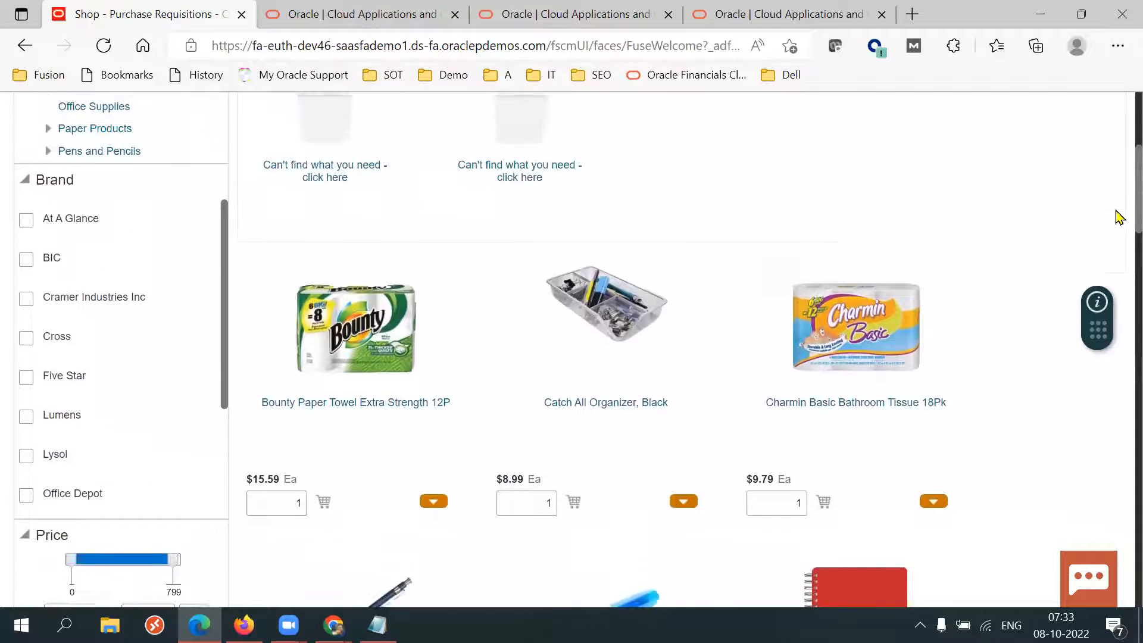
{"action": "scroll", "coordinate": [1117, 214], "scroll_direction": "down", "scroll_amount": 3}
{"action": "scroll", "coordinate": [1119, 231], "scroll_direction": "down", "scroll_amount": 5}
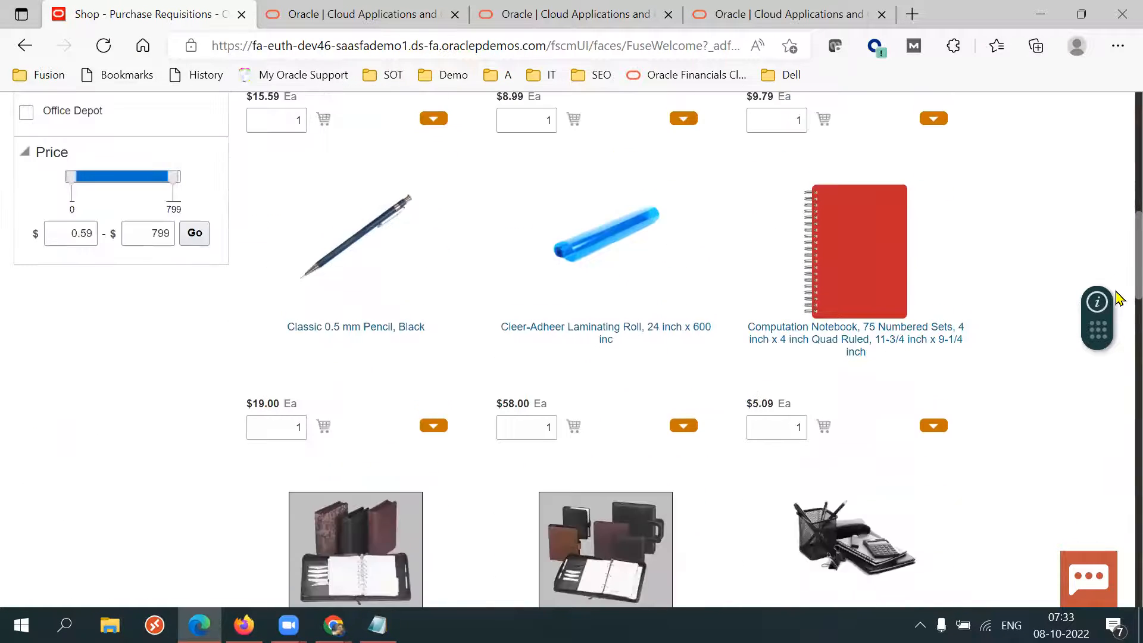
{"action": "scroll", "coordinate": [1118, 298], "scroll_direction": "down", "scroll_amount": 9}
{"action": "scroll", "coordinate": [1118, 422], "scroll_direction": "down", "scroll_amount": 4}
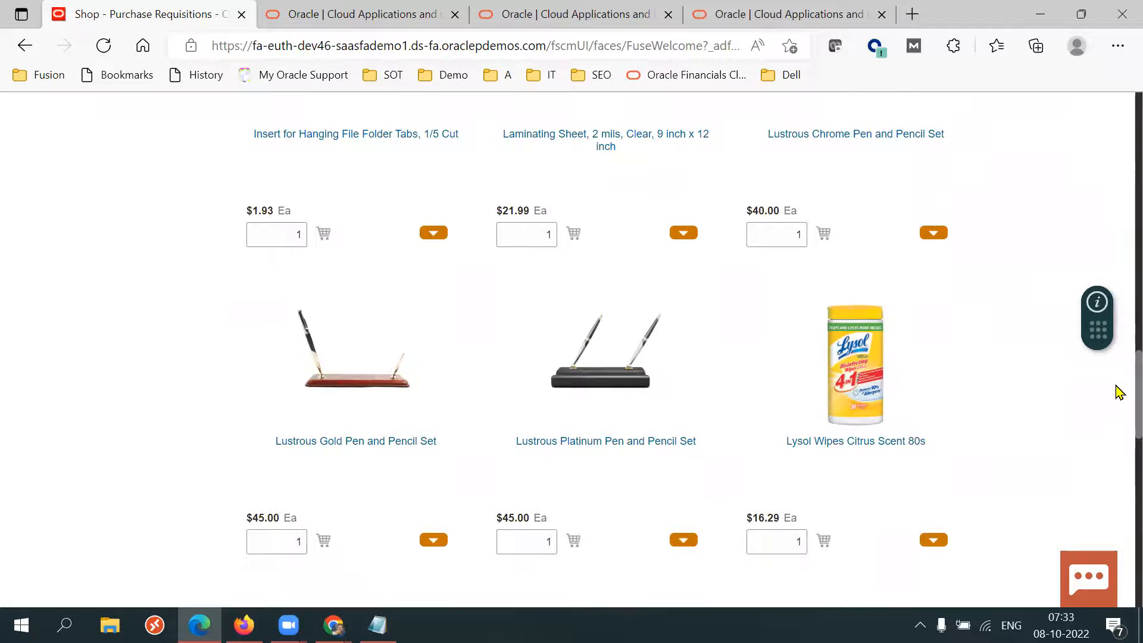
{"action": "scroll", "coordinate": [1118, 390], "scroll_direction": "up", "scroll_amount": 14}
{"action": "scroll", "coordinate": [1120, 152], "scroll_direction": "up", "scroll_amount": 5}
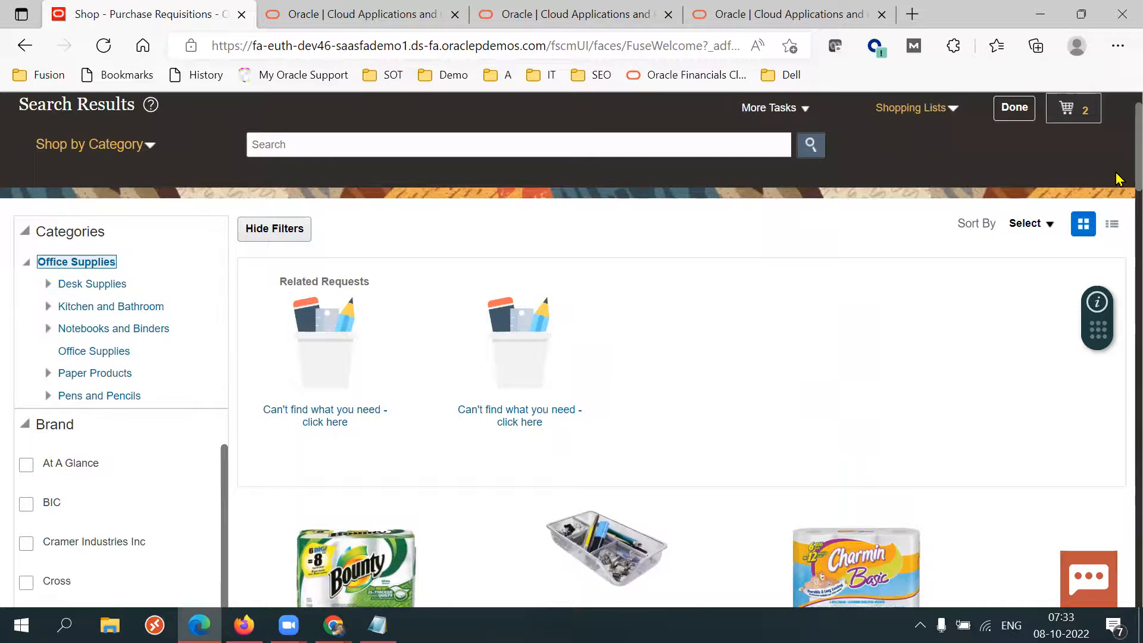
{"action": "scroll", "coordinate": [1118, 191], "scroll_direction": "down", "scroll_amount": 3}
{"action": "scroll", "coordinate": [1119, 233], "scroll_direction": "down", "scroll_amount": 2}
{"action": "scroll", "coordinate": [1119, 284], "scroll_direction": "down", "scroll_amount": 3}
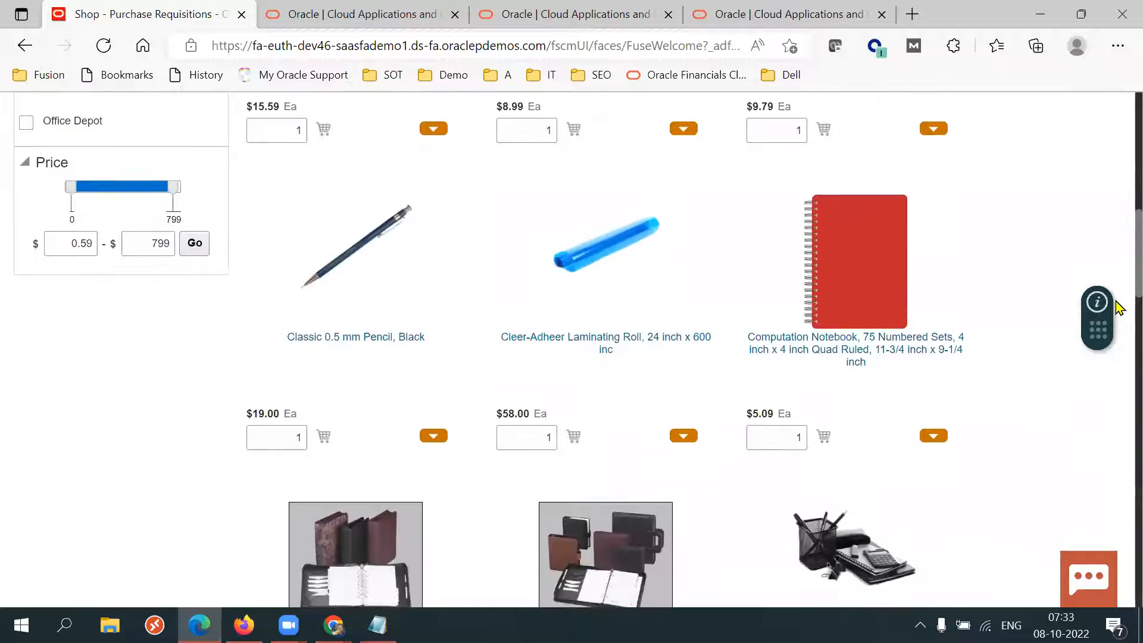
{"action": "scroll", "coordinate": [1114, 286], "scroll_direction": "up", "scroll_amount": 2}
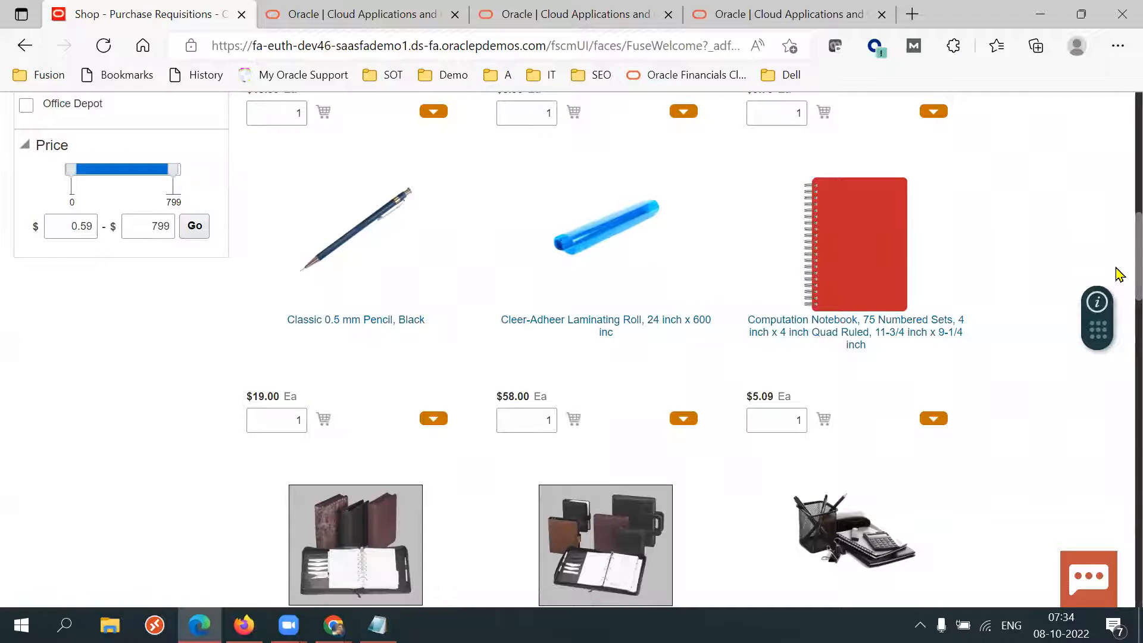
{"action": "scroll", "coordinate": [1120, 268], "scroll_direction": "down", "scroll_amount": 15}
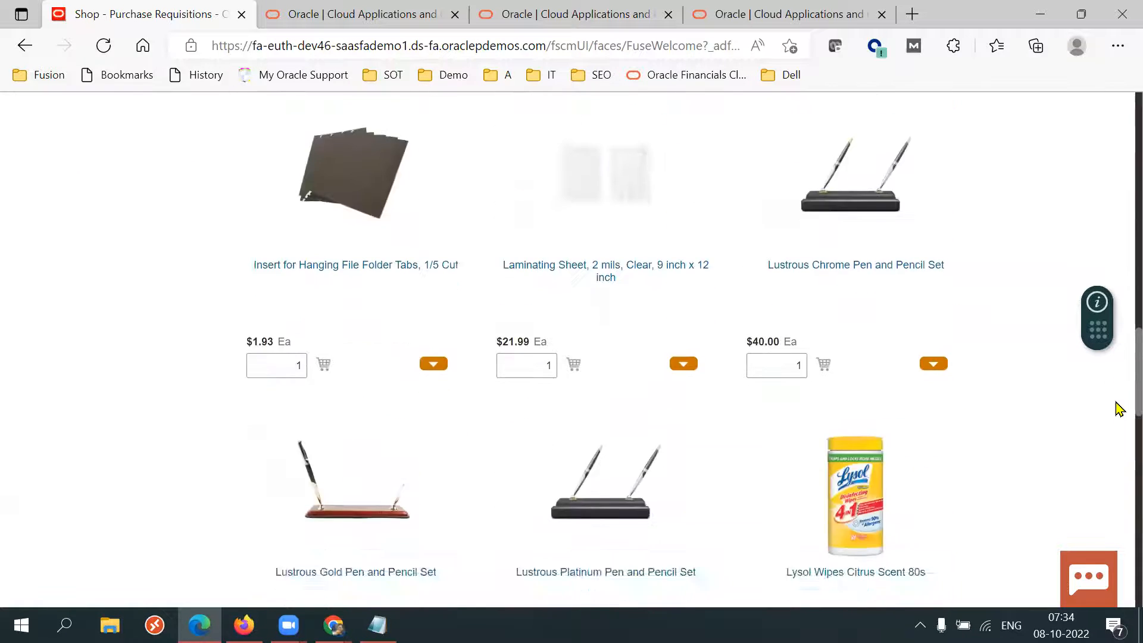
Open the product details of the Lustrous Platinum Pen and Pencil Set from the catalog results.
{"action": "scroll", "coordinate": [1116, 449], "scroll_direction": "down", "scroll_amount": 3}
{"action": "scroll", "coordinate": [1115, 417], "scroll_direction": "up", "scroll_amount": 4}
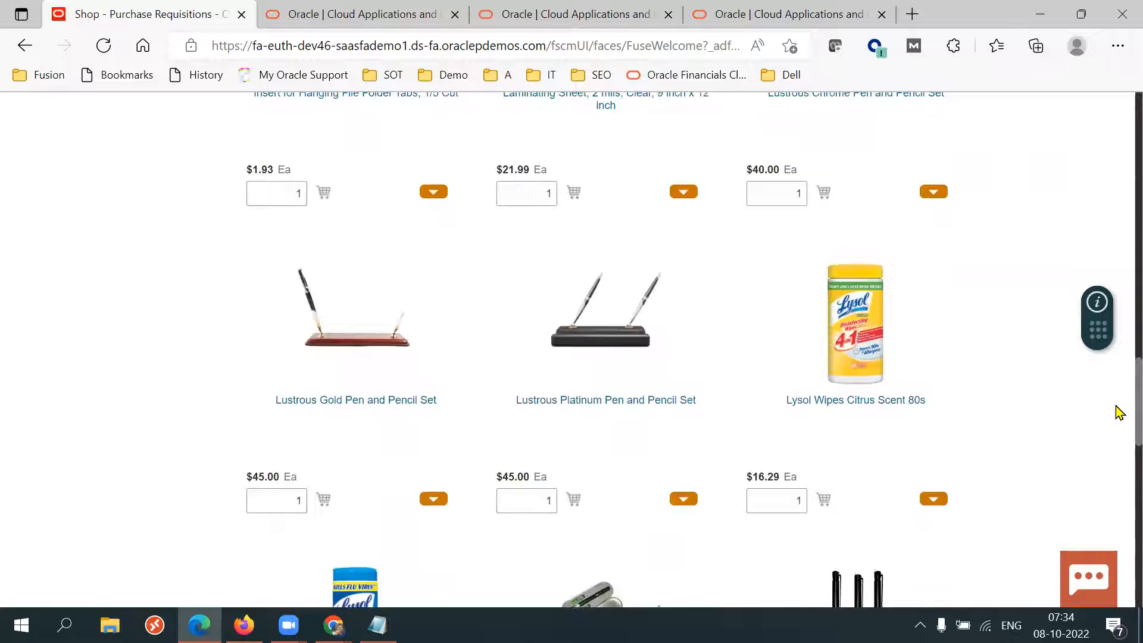
{"action": "left_click_drag", "start_coordinate": [496, 477], "coordinate": [633, 449]}
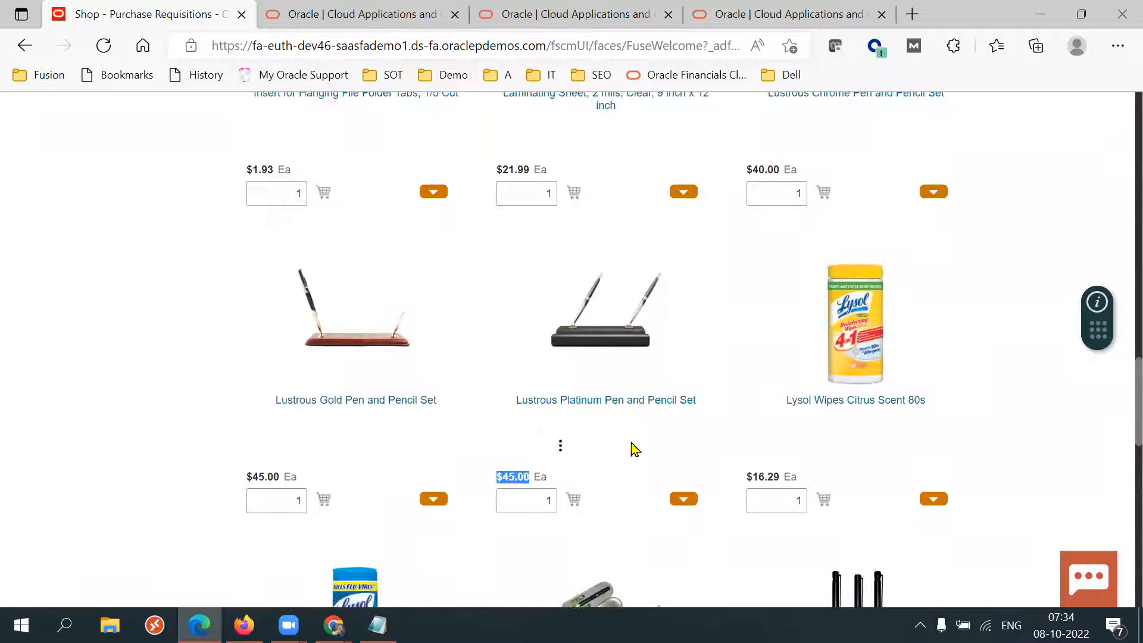
{"action": "left_click", "coordinate": [623, 400]}
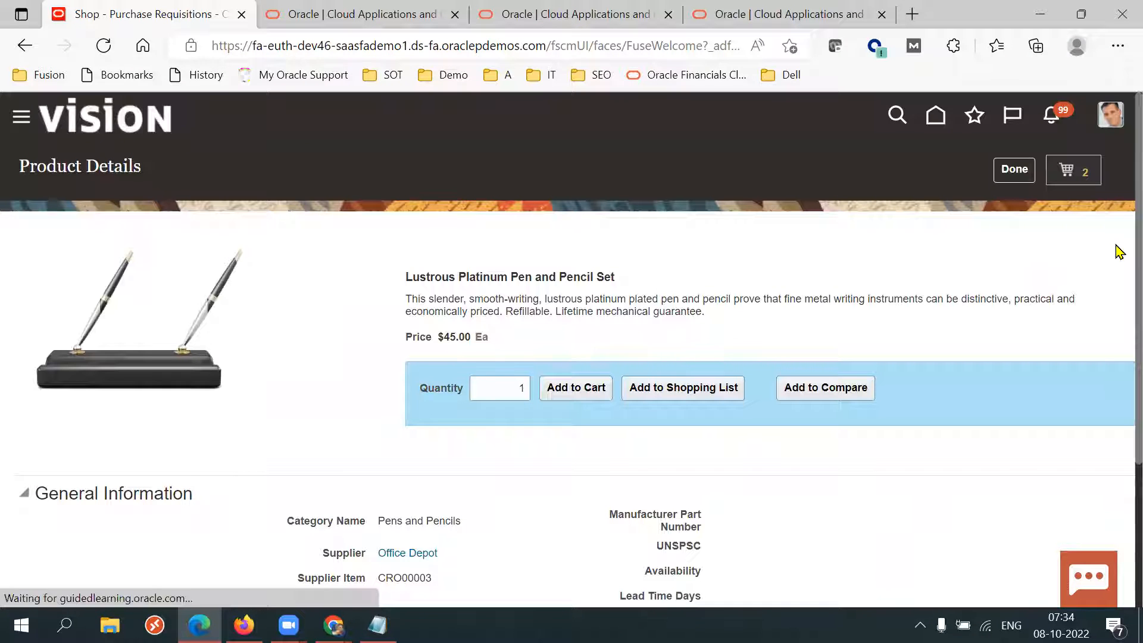
Review the product's general information, including its supplier, category and agreement number.
{"action": "scroll", "coordinate": [1117, 256], "scroll_direction": "down", "scroll_amount": 3}
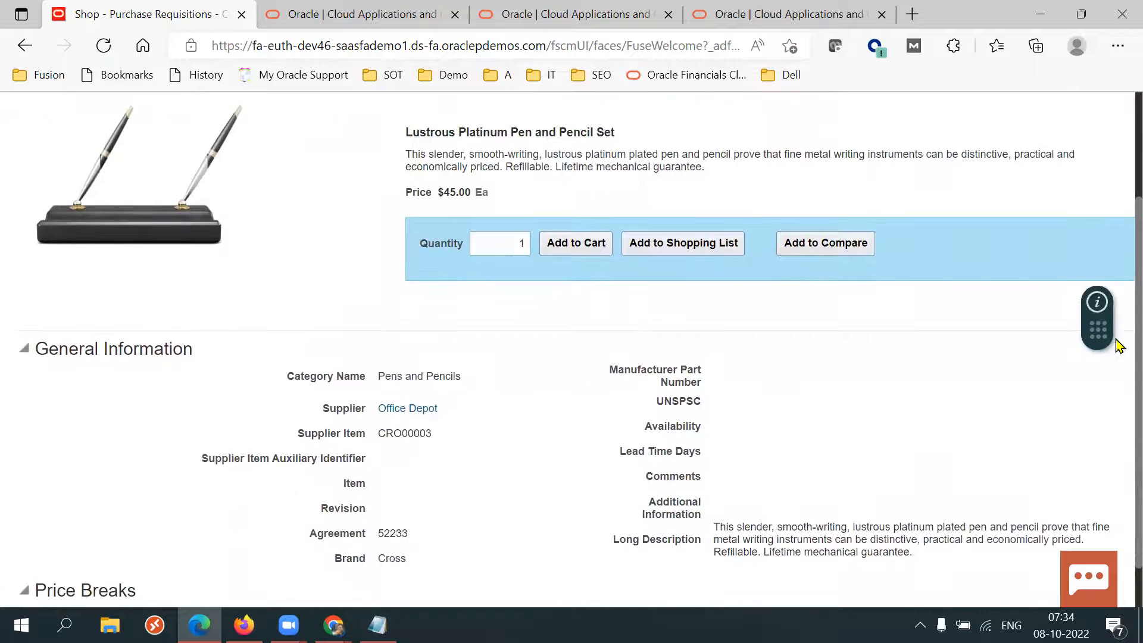
{"action": "double_click", "coordinate": [392, 492]}
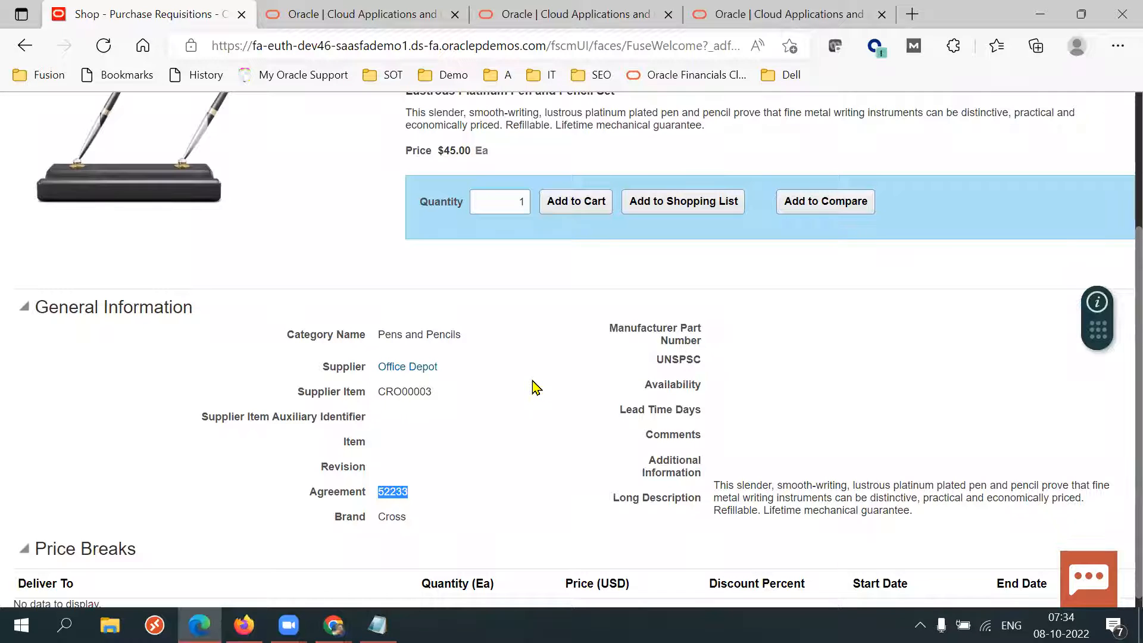
{"action": "left_click", "coordinate": [448, 508]}
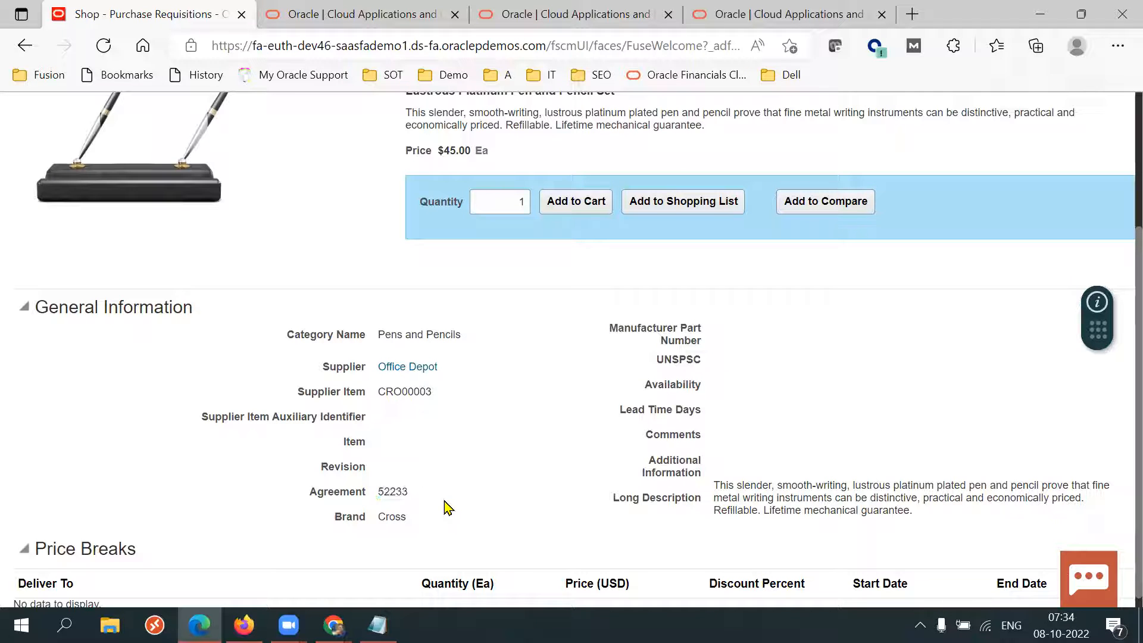
{"action": "double_click", "coordinate": [392, 492]}
{"action": "left_click", "coordinate": [551, 516]}
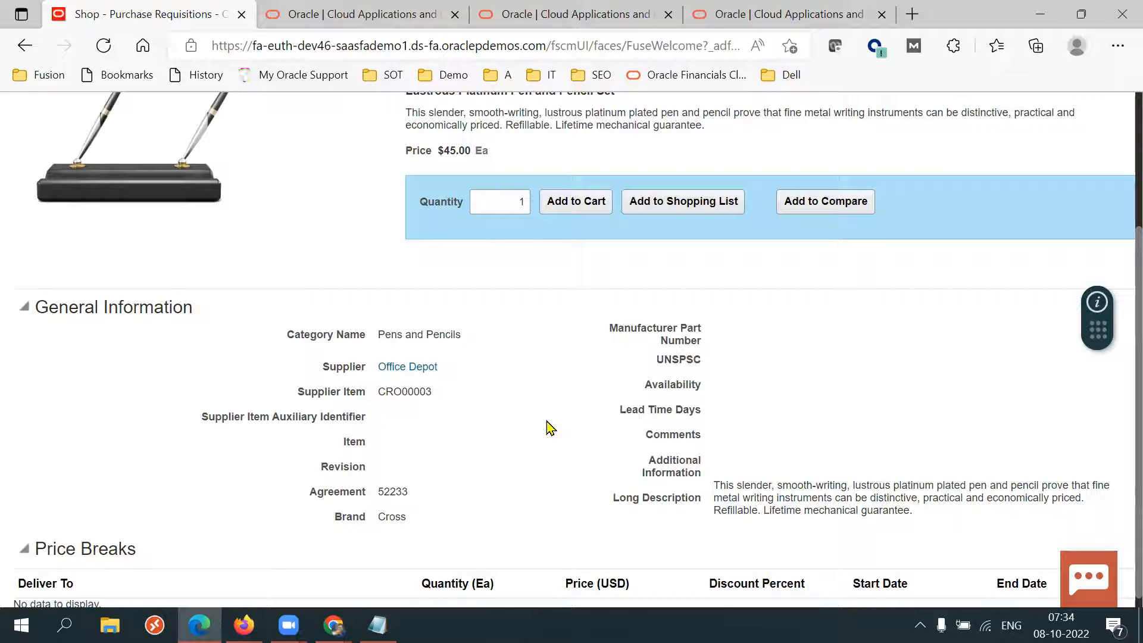
{"action": "double_click", "coordinate": [451, 150]}
{"action": "left_click", "coordinate": [560, 482]}
{"action": "scroll", "coordinate": [1118, 374], "scroll_direction": "up", "scroll_amount": 1}
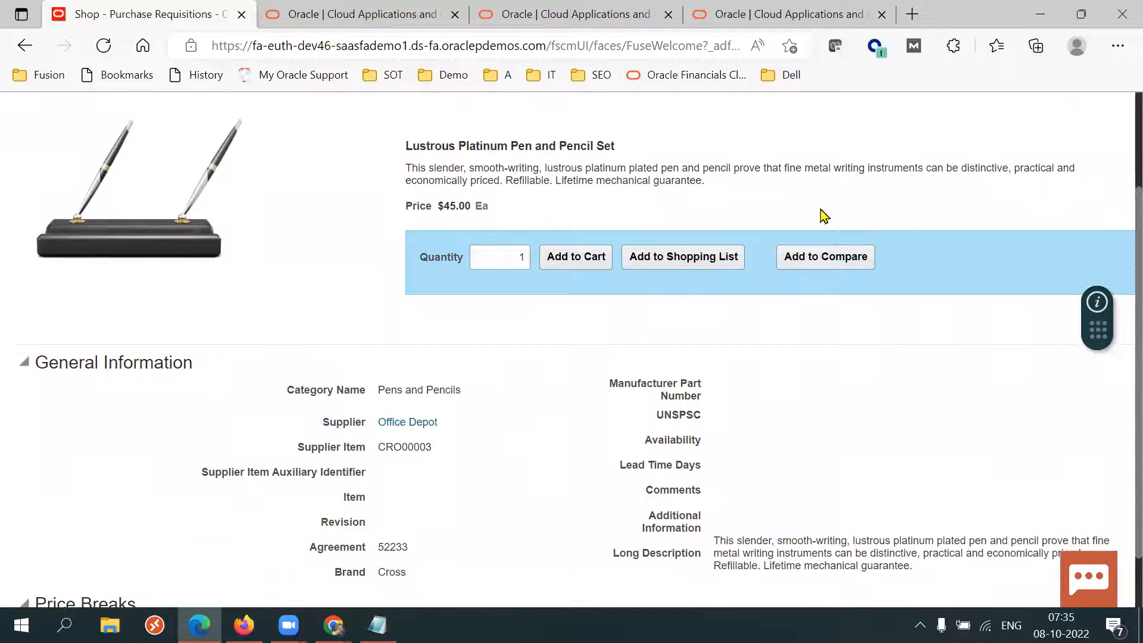
{"action": "triple_click", "coordinate": [555, 145]}
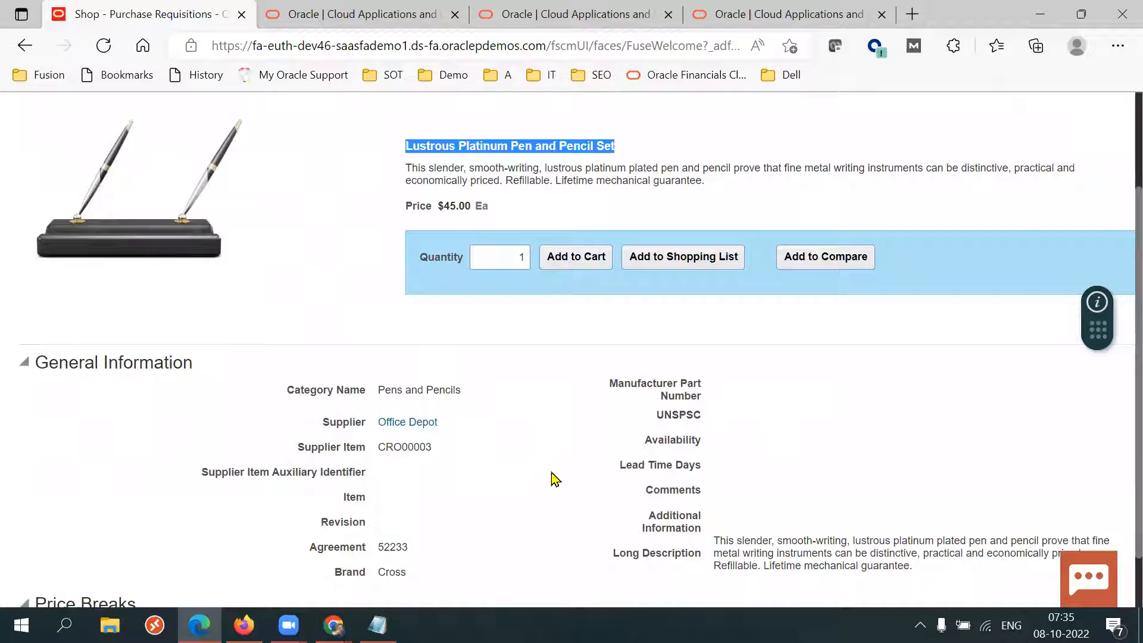
{"action": "double_click", "coordinate": [396, 546]}
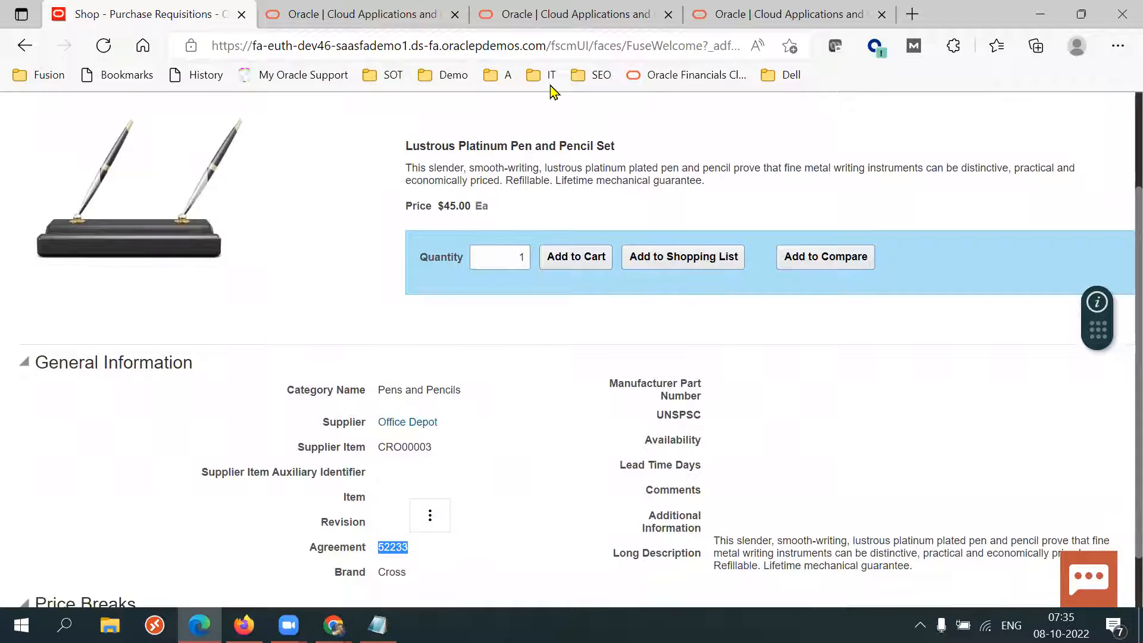
{"action": "triple_click", "coordinate": [494, 147]}
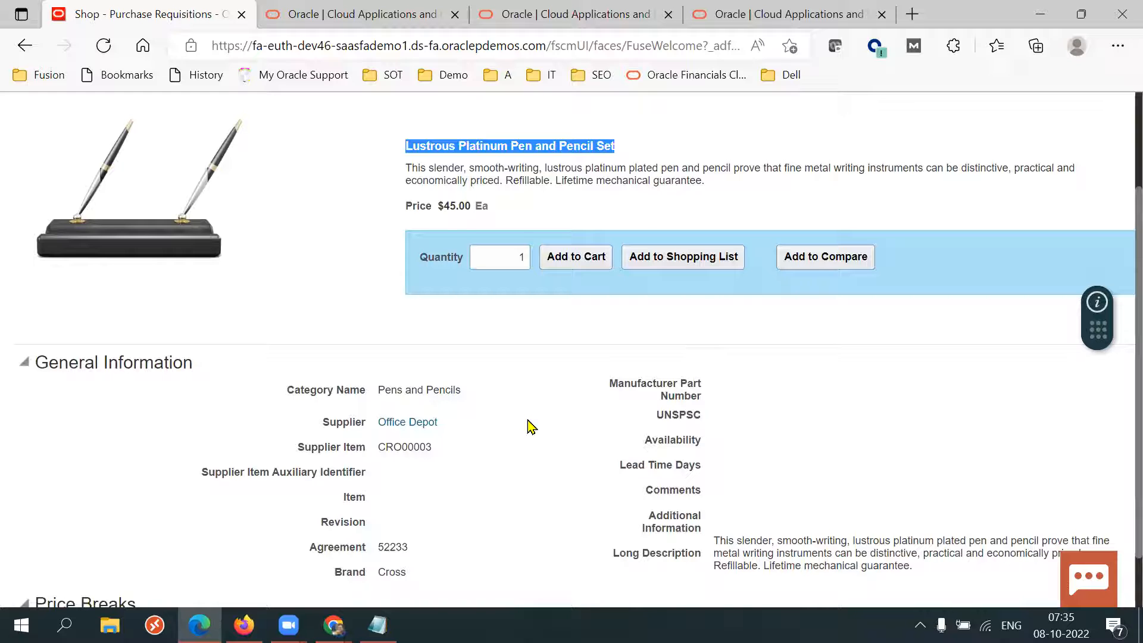
{"action": "triple_click", "coordinate": [457, 206]}
{"action": "left_click", "coordinate": [492, 440]}
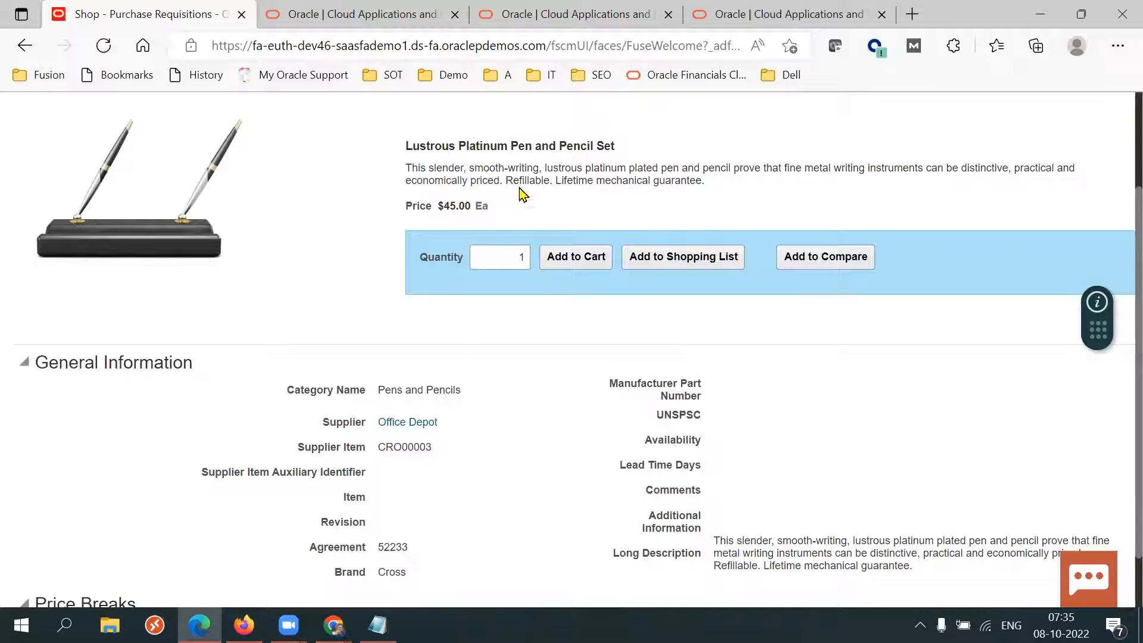
{"action": "triple_click", "coordinate": [491, 147]}
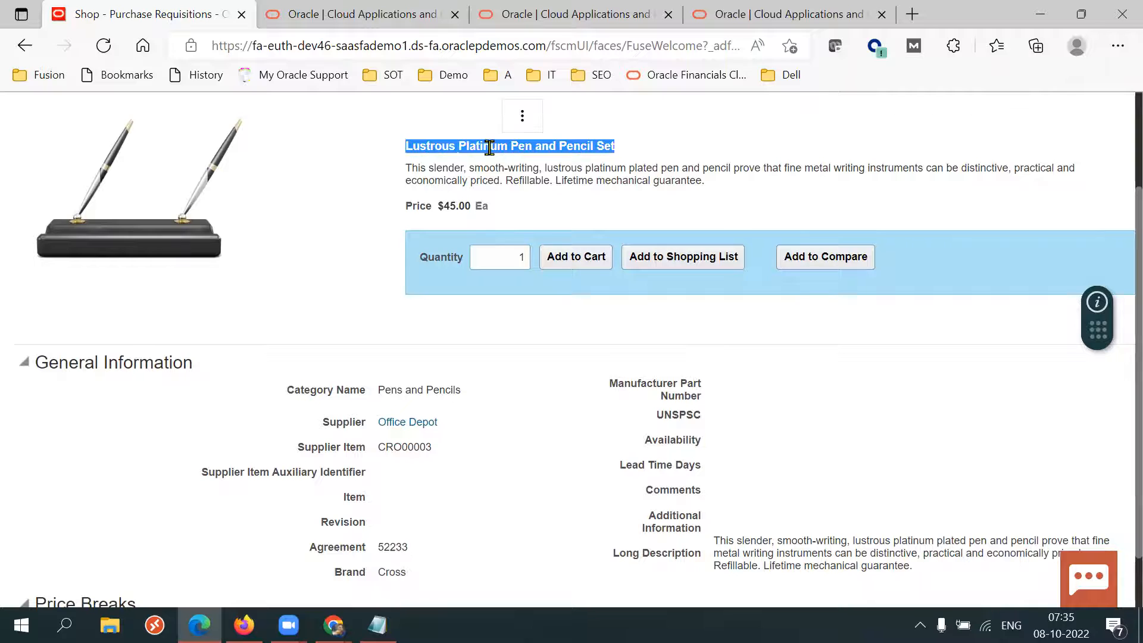
{"action": "double_click", "coordinate": [392, 548]}
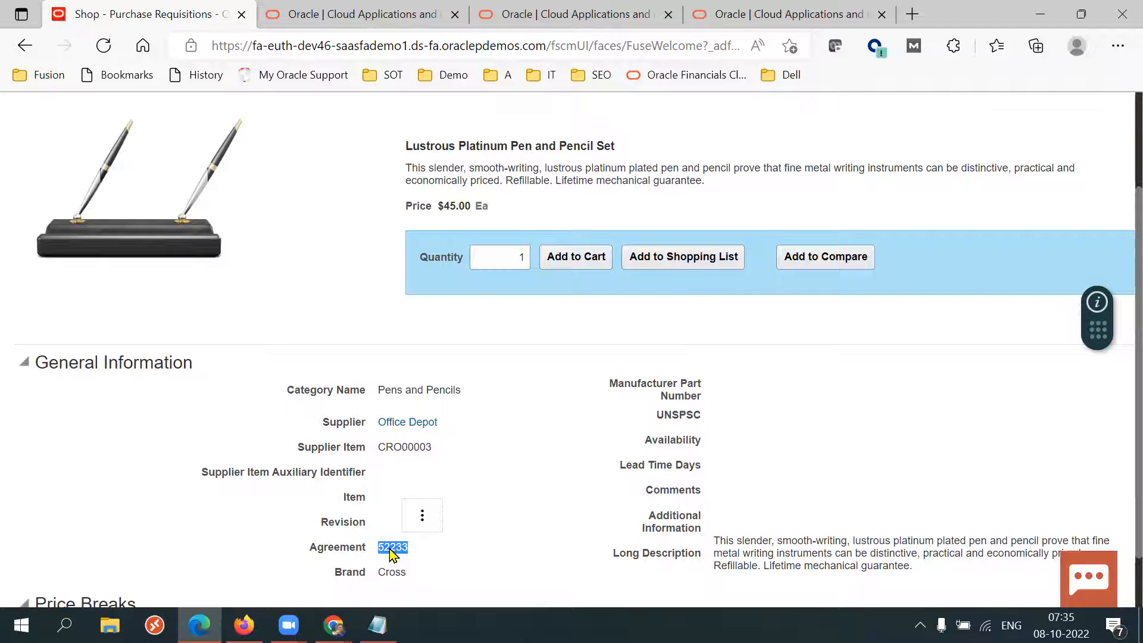
{"action": "triple_click", "coordinate": [511, 164]}
{"action": "triple_click", "coordinate": [484, 146]}
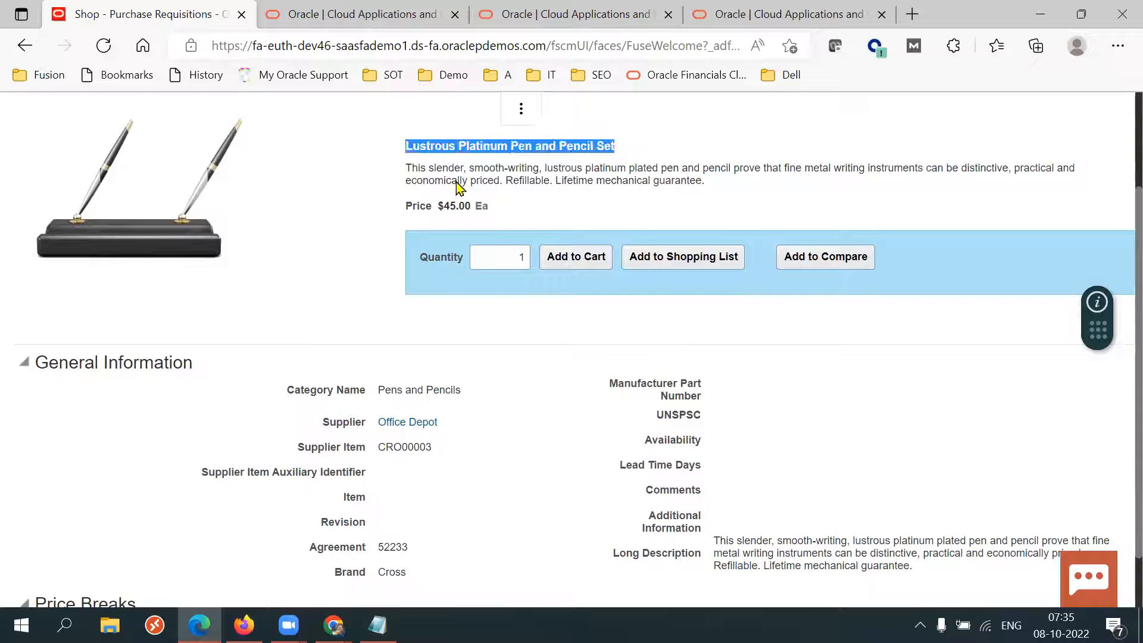
{"action": "double_click", "coordinate": [419, 206]}
{"action": "left_click", "coordinate": [464, 314]}
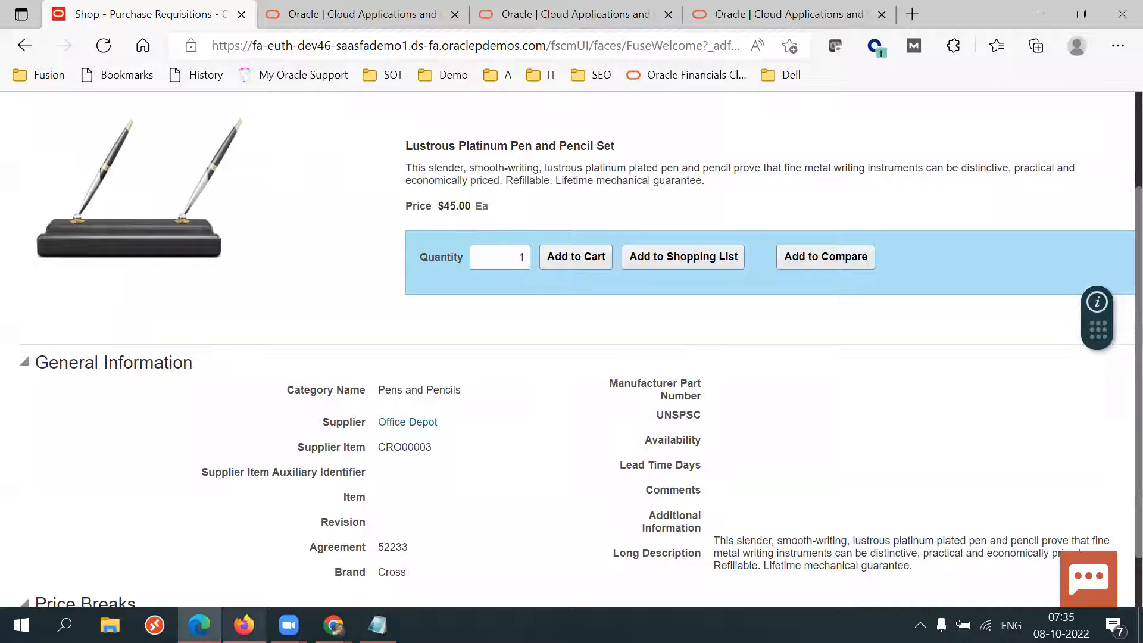
Switch to Firefox, close the save confirmation dialog and return to the home page.
{"action": "left_click", "coordinate": [244, 625]}
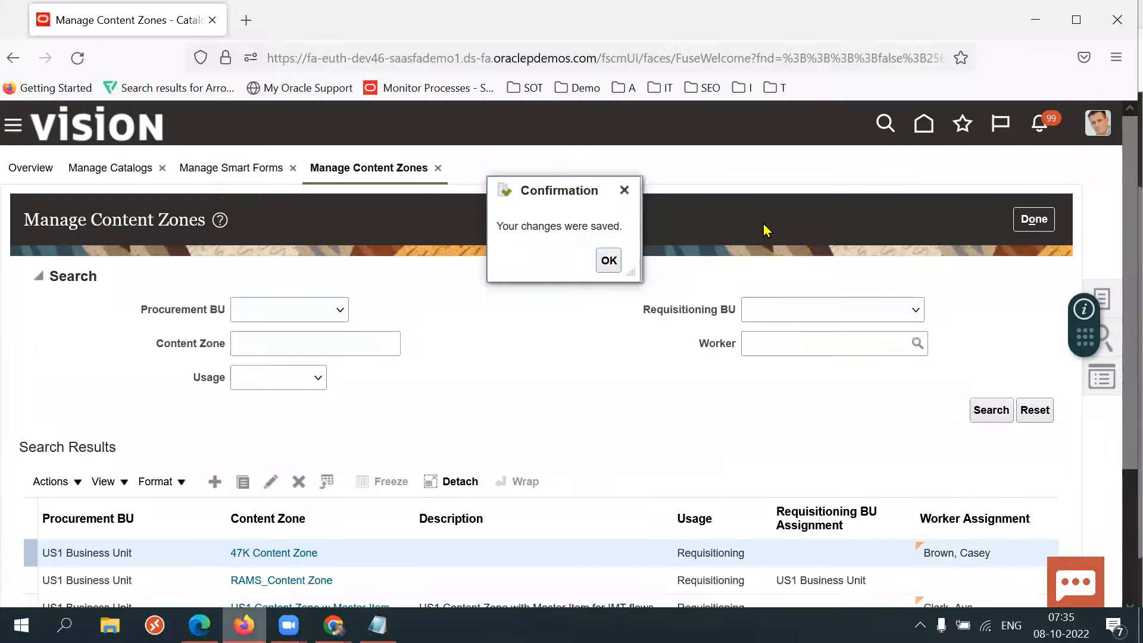
{"action": "left_click", "coordinate": [625, 191]}
{"action": "left_click", "coordinate": [923, 124]}
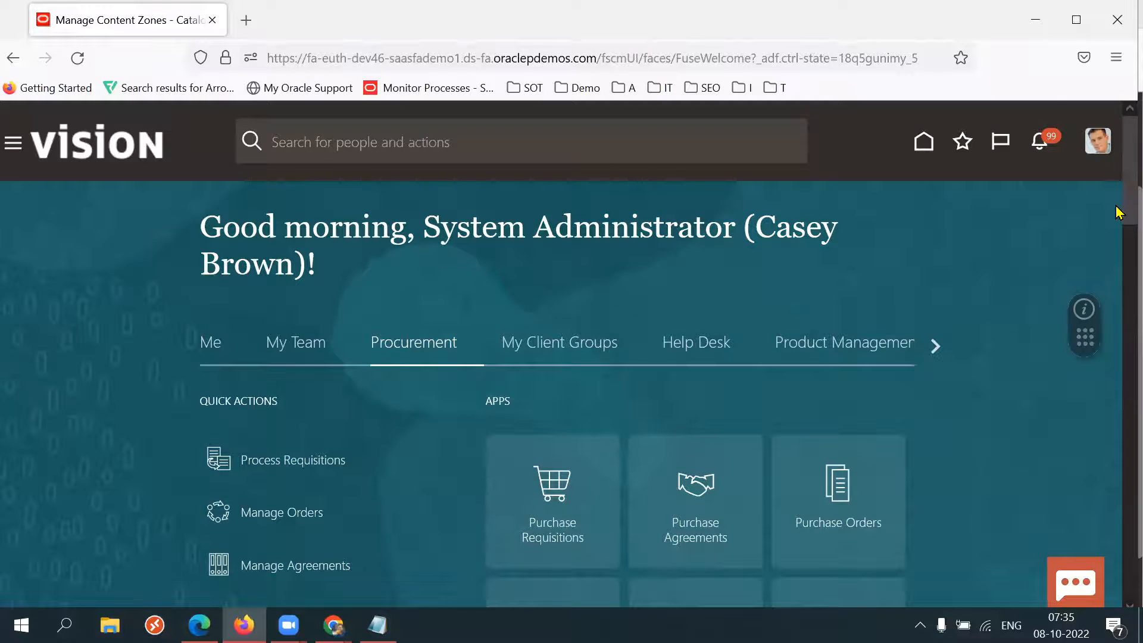
Open the Purchase Agreements work area and launch Manage Agreements from the tasks panel.
{"action": "scroll", "coordinate": [1118, 213], "scroll_direction": "down", "scroll_amount": 3}
{"action": "left_click", "coordinate": [688, 350]}
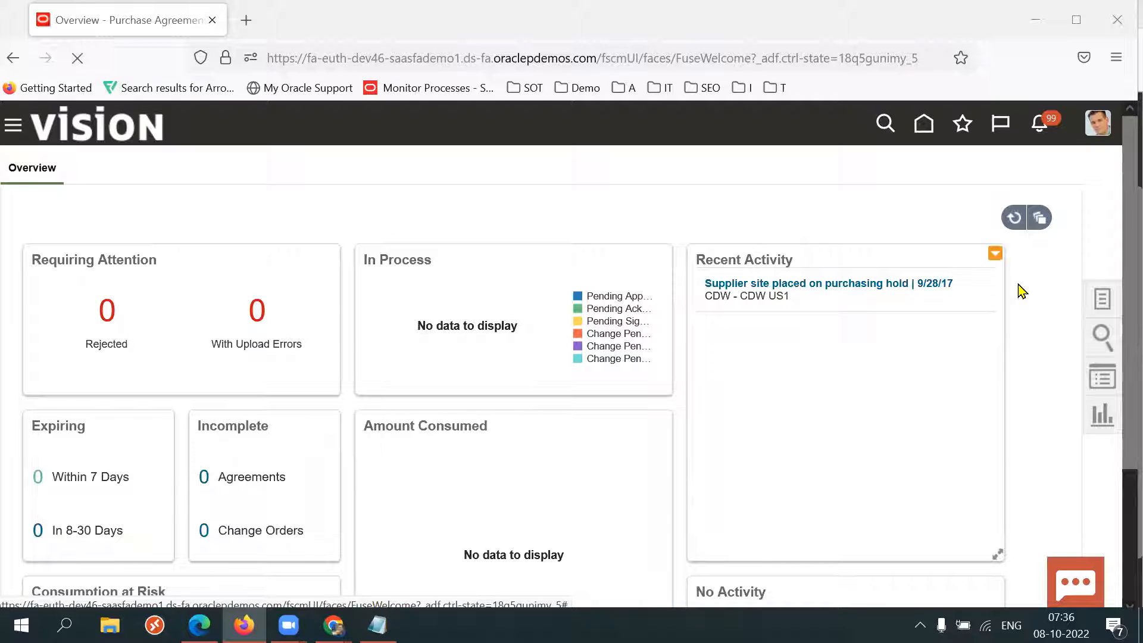
{"action": "left_click", "coordinate": [1101, 297]}
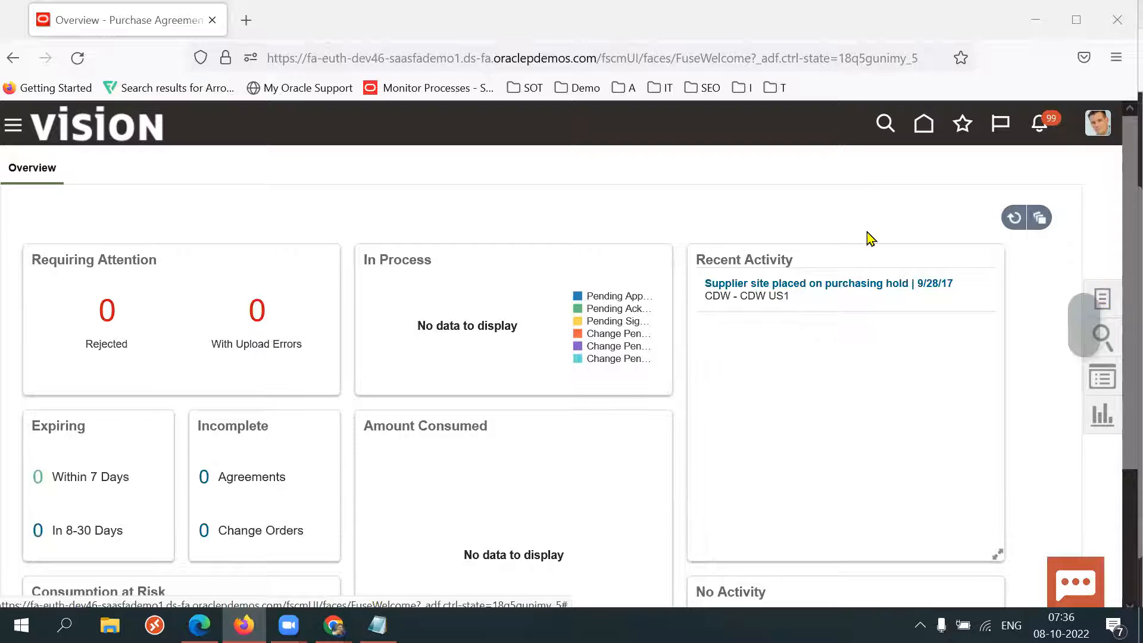
{"action": "left_click", "coordinate": [1055, 378]}
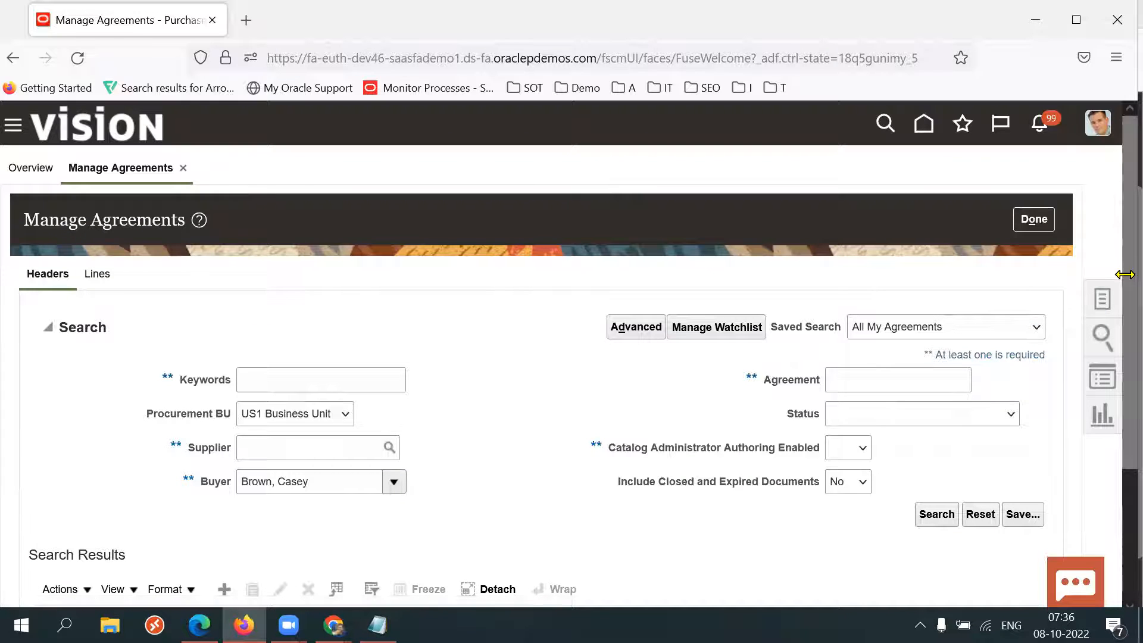
Search agreements with keyword 52233, clearing the Buyer field before running the search.
{"action": "scroll", "coordinate": [1119, 322], "scroll_direction": "down", "scroll_amount": 2}
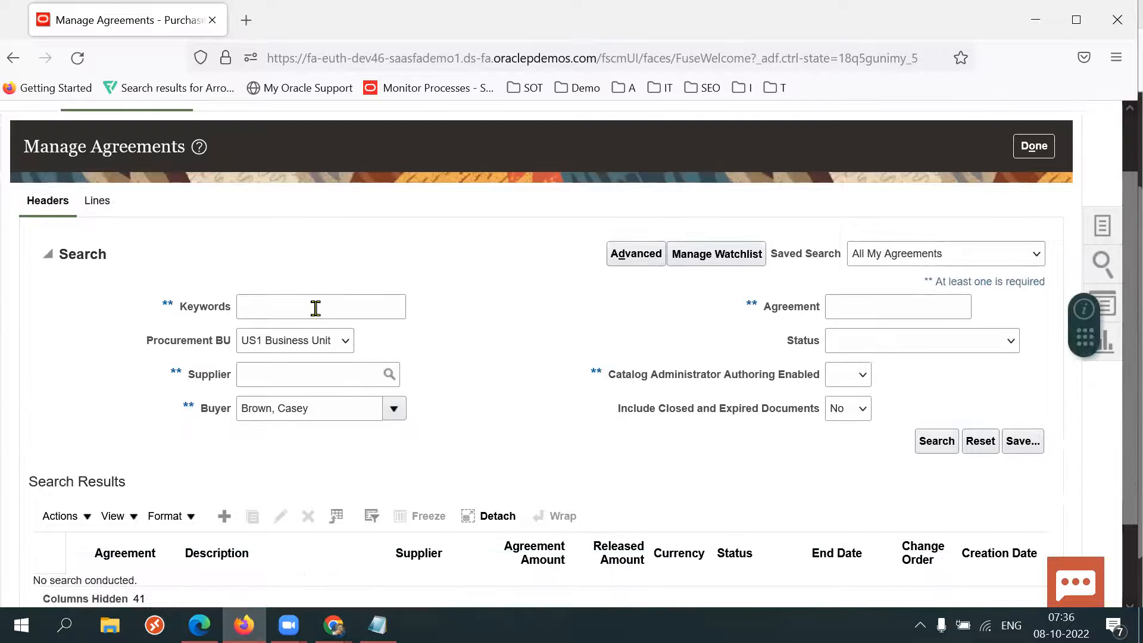
{"action": "left_click", "coordinate": [297, 308]}
{"action": "type", "text": "52233"}
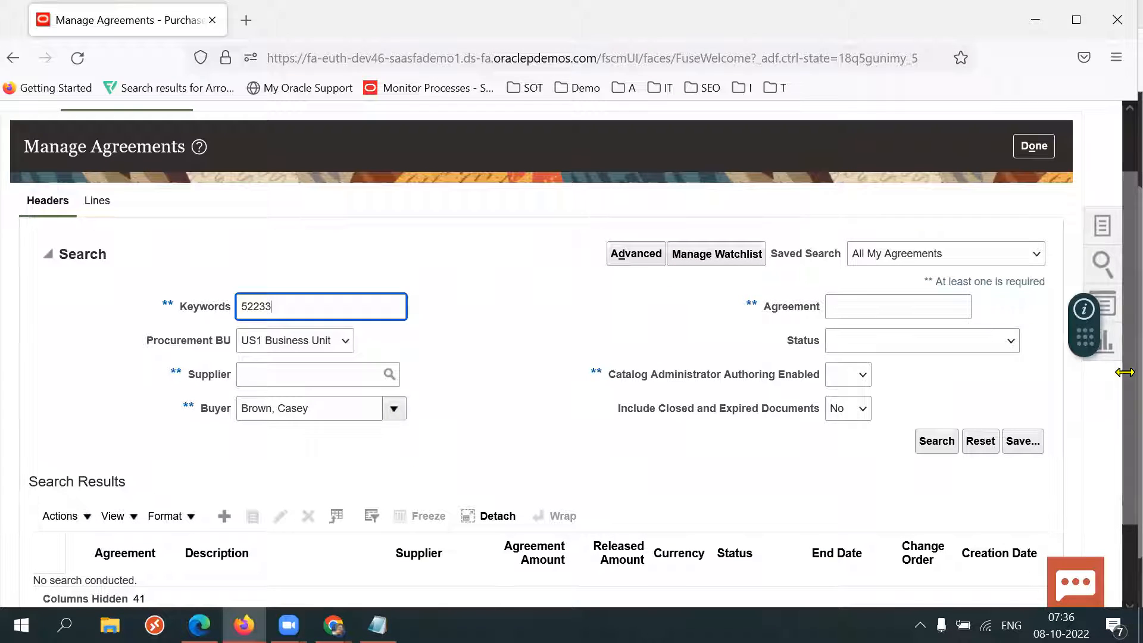
{"action": "scroll", "coordinate": [1117, 399], "scroll_direction": "down", "scroll_amount": 1}
{"action": "left_click", "coordinate": [345, 361]}
{"action": "key", "text": "ctrl+a"}
{"action": "key", "text": "BackSpace"}
{"action": "left_click", "coordinate": [937, 383]}
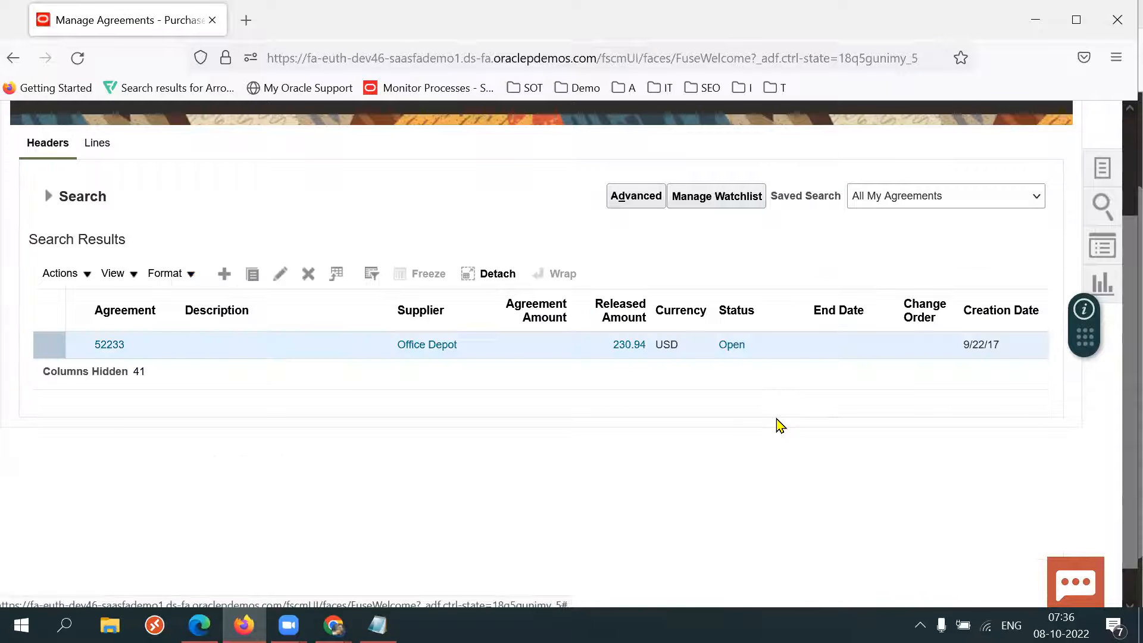
Open blanket purchase agreement 52233 and review its lines table.
{"action": "left_click", "coordinate": [110, 344]}
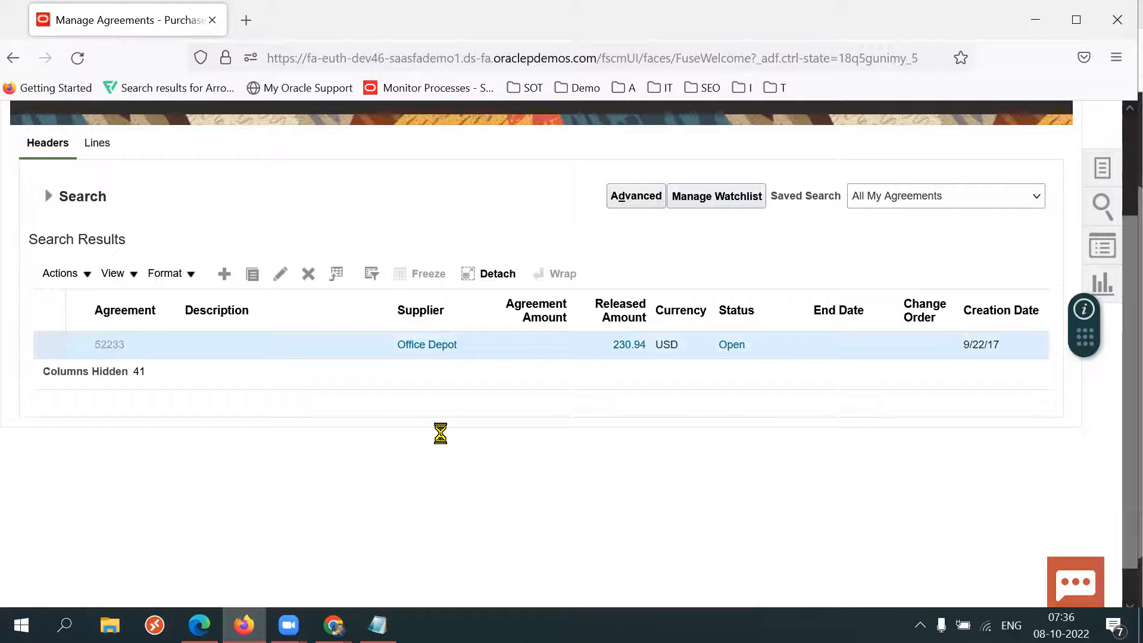
{"action": "scroll", "coordinate": [694, 485], "scroll_direction": "down", "scroll_amount": 8}
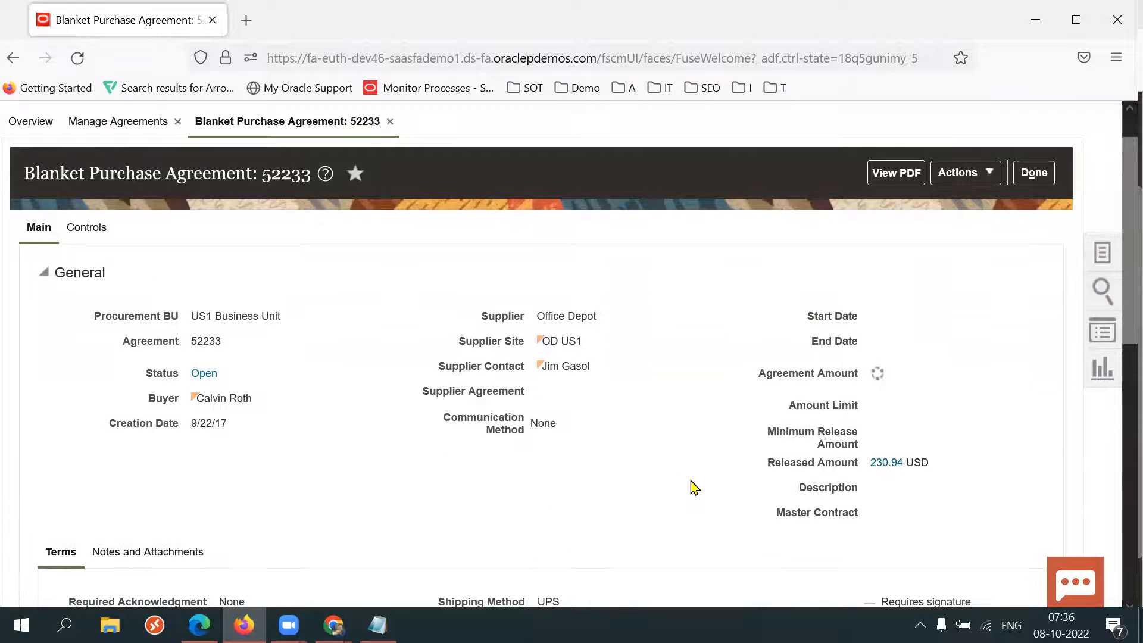
{"action": "scroll", "coordinate": [695, 486], "scroll_direction": "down", "scroll_amount": 3}
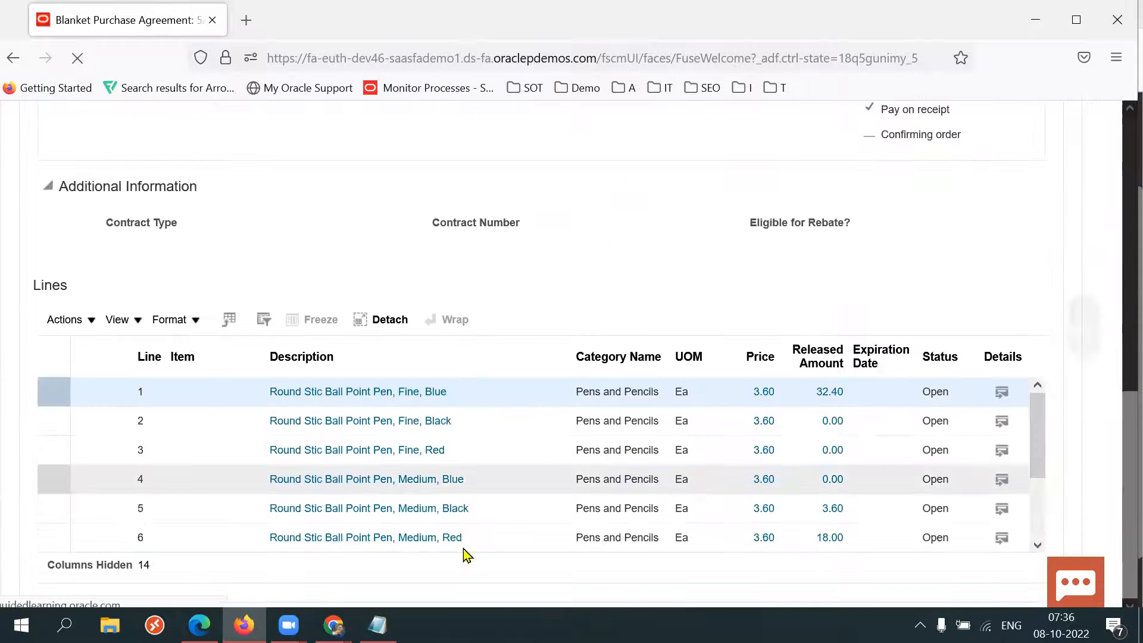
{"action": "left_click", "coordinate": [182, 355]}
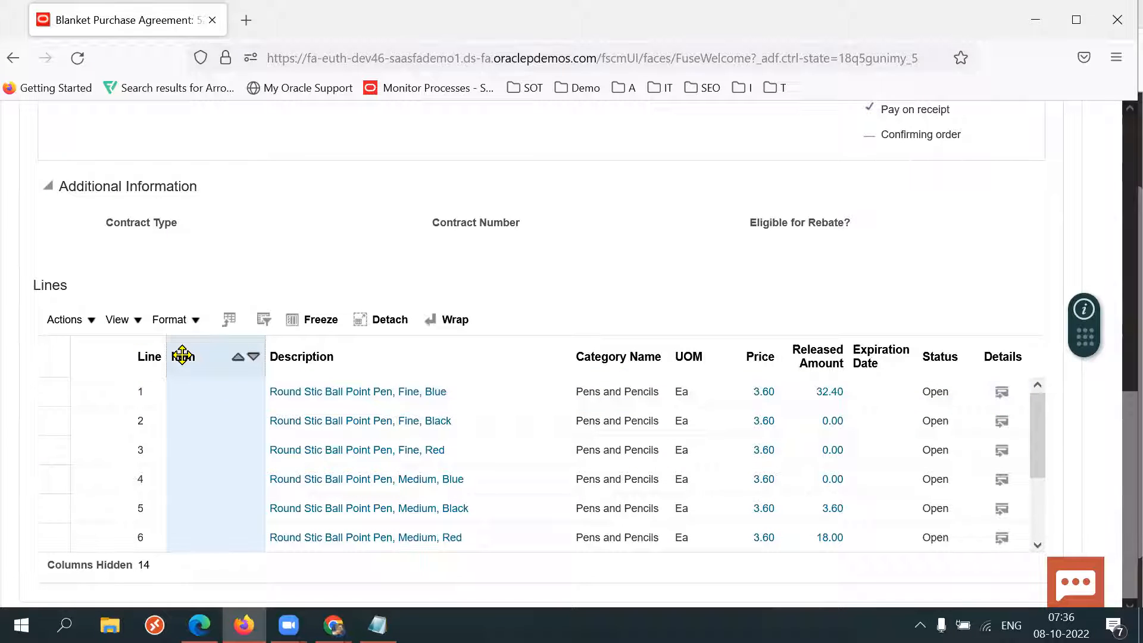
{"action": "left_click", "coordinate": [200, 489]}
{"action": "left_click", "coordinate": [367, 358]}
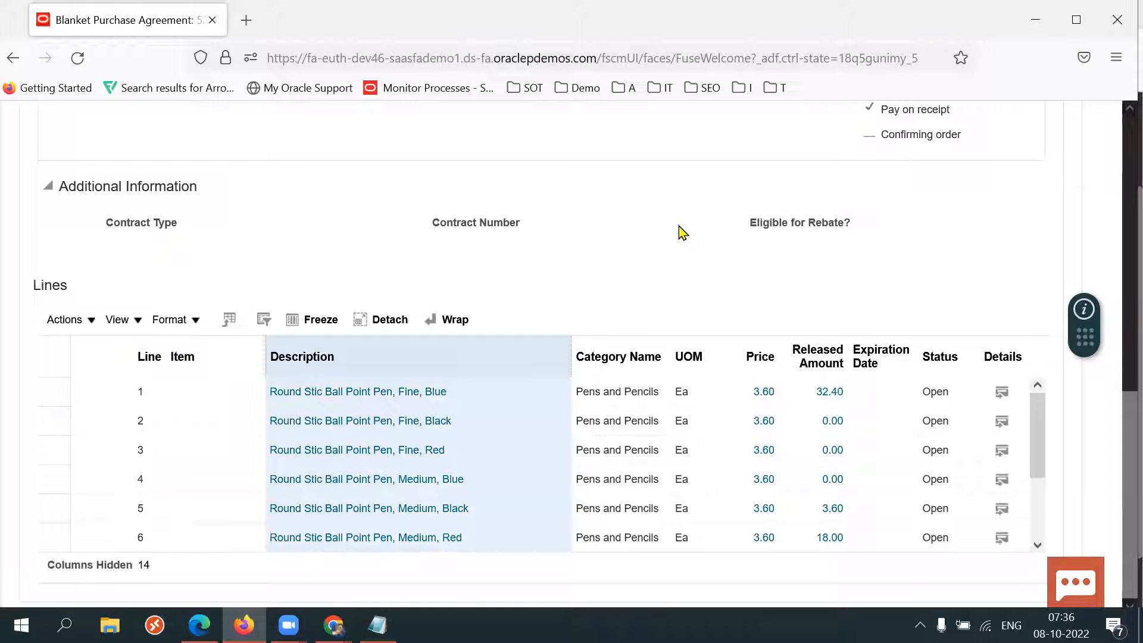
Recheck the product name in Edge, then find and select the Lustrous Platinum Pen and Pencil Set line in agreement 52233.
{"action": "left_click", "coordinate": [200, 625]}
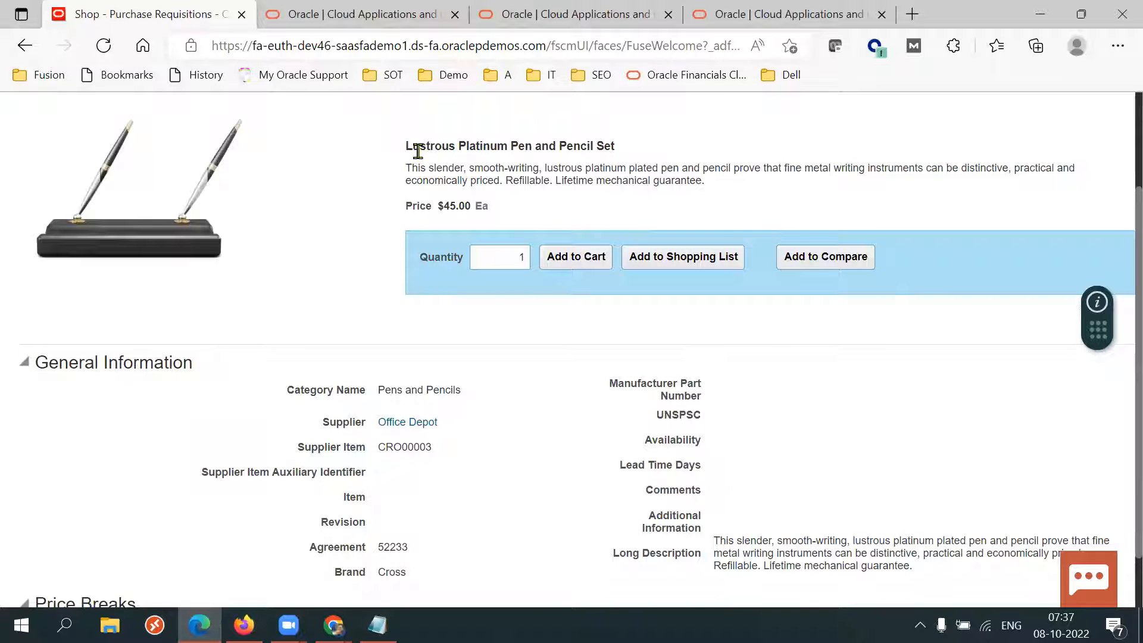
{"action": "left_click_drag", "start_coordinate": [459, 145], "coordinate": [631, 140]}
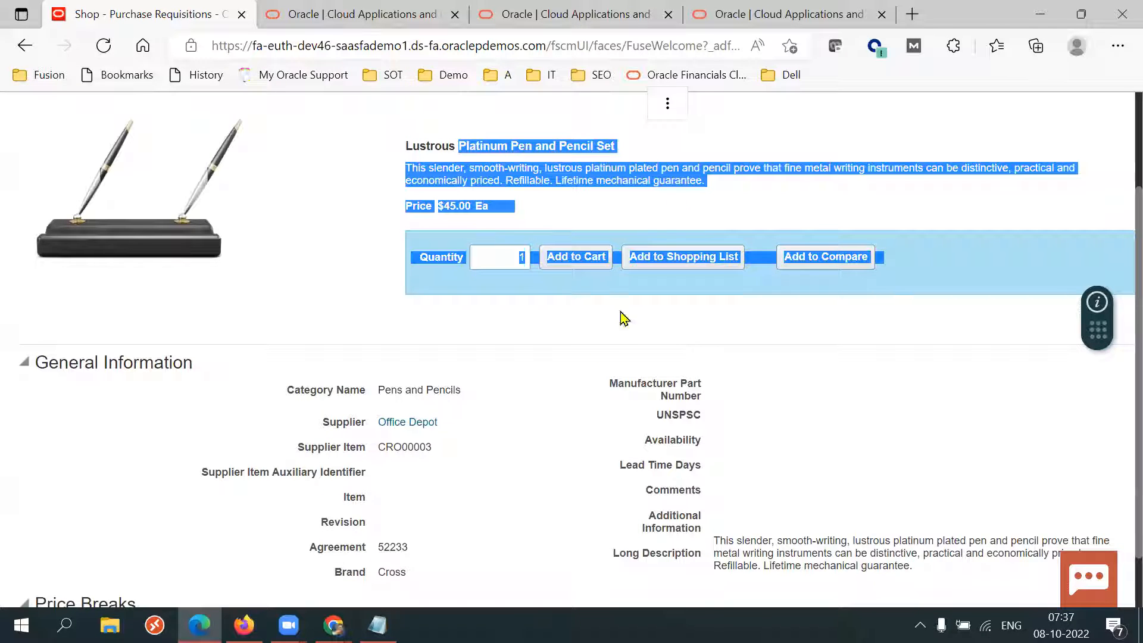
{"action": "left_click", "coordinate": [542, 387]}
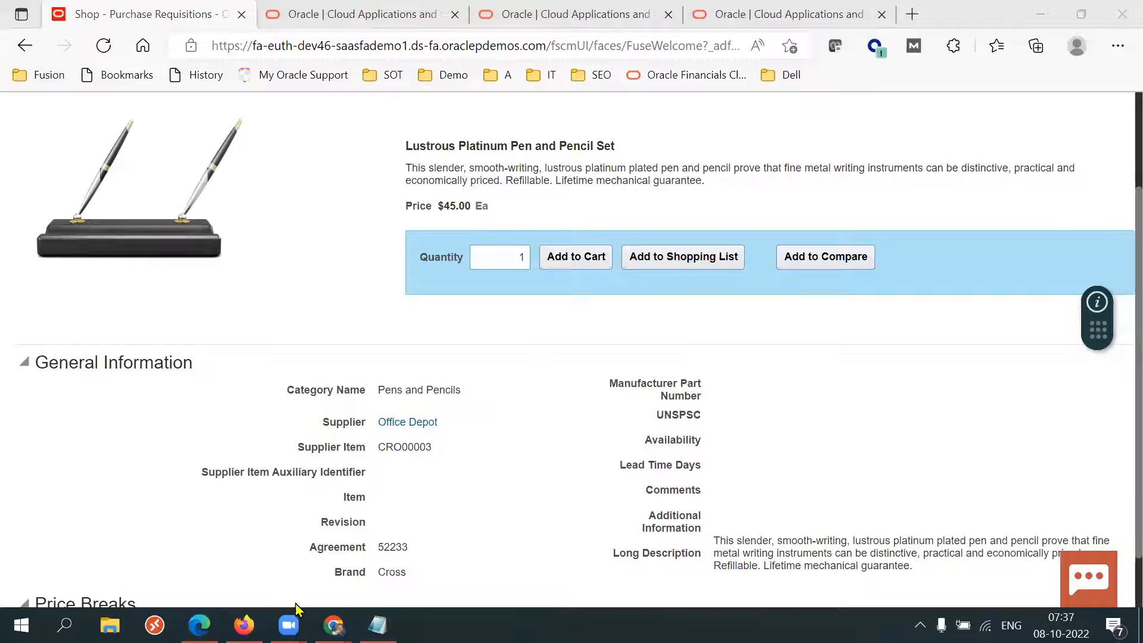
{"action": "left_click", "coordinate": [244, 625]}
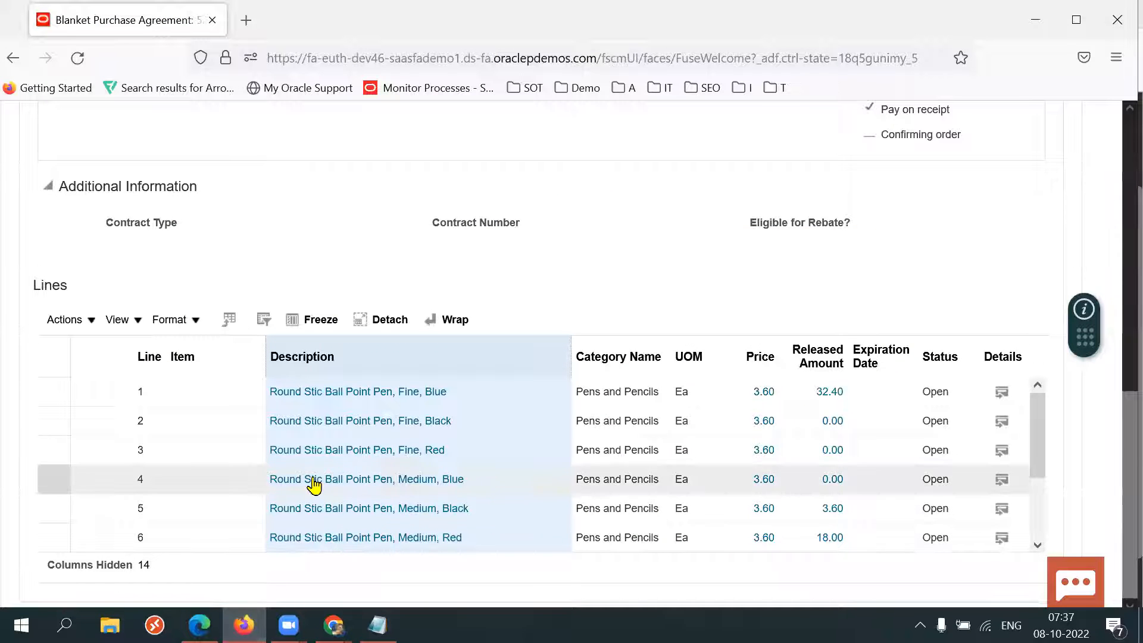
{"action": "left_click_drag", "start_coordinate": [1043, 428], "coordinate": [1043, 477]}
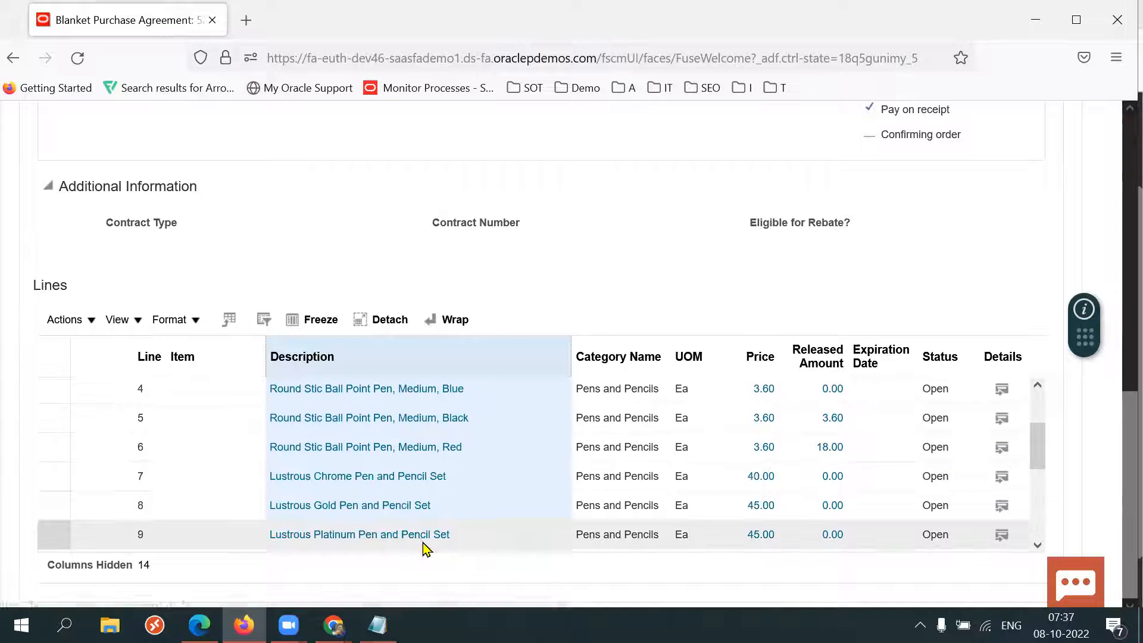
{"action": "left_click", "coordinate": [486, 538]}
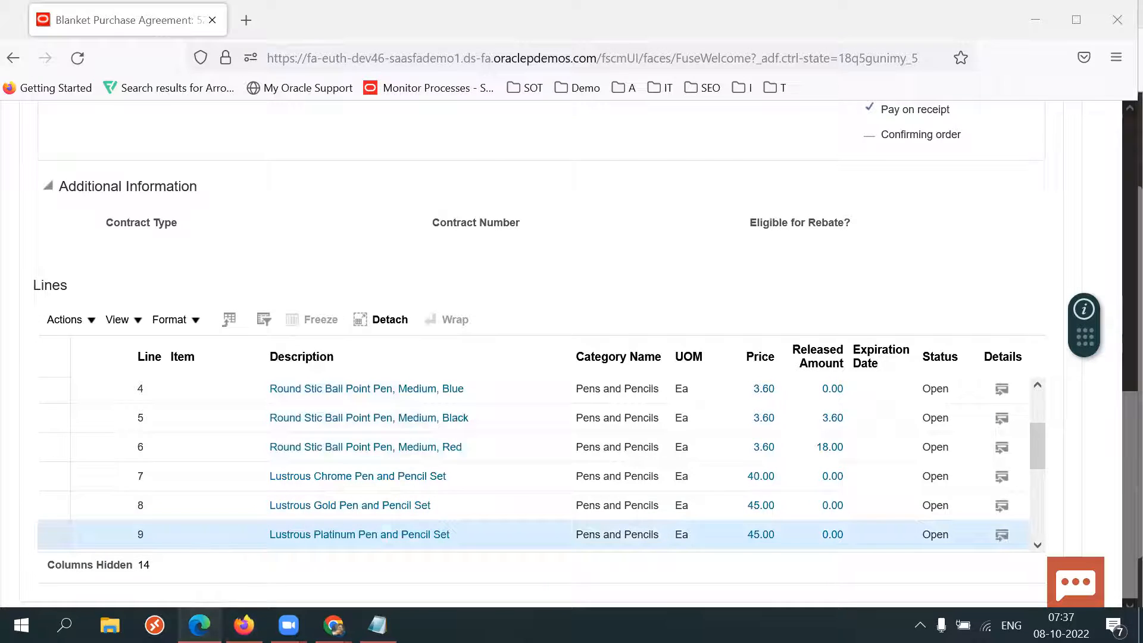
Compare the catalog item's name, price, supplier and agreement on its product details page with the agreement lines.
{"action": "left_click", "coordinate": [199, 625]}
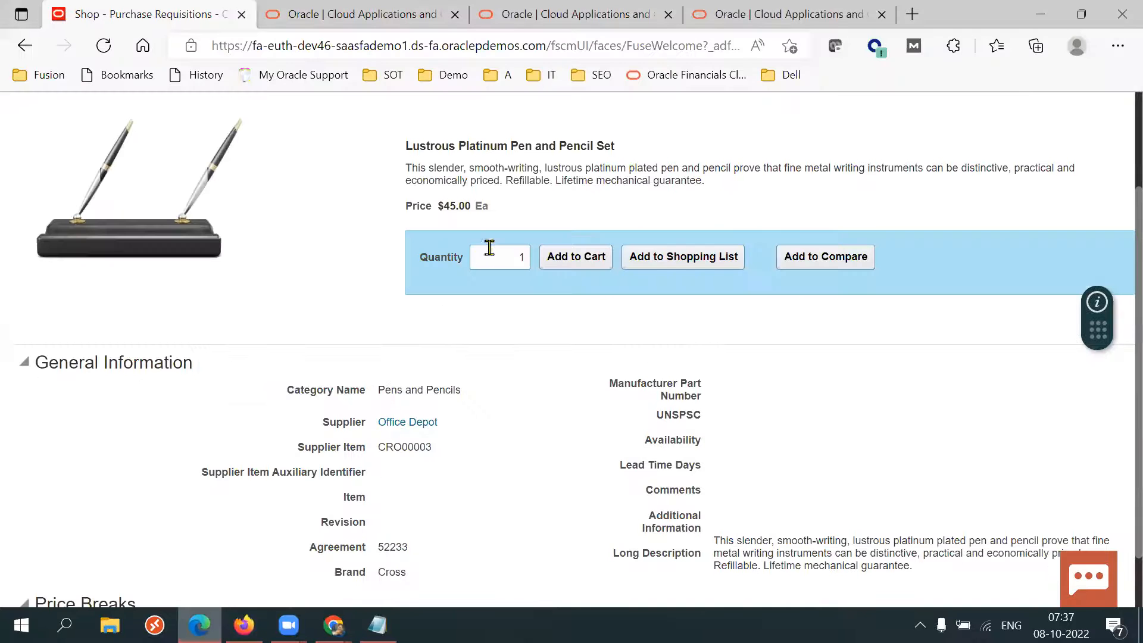
{"action": "triple_click", "coordinate": [455, 148]}
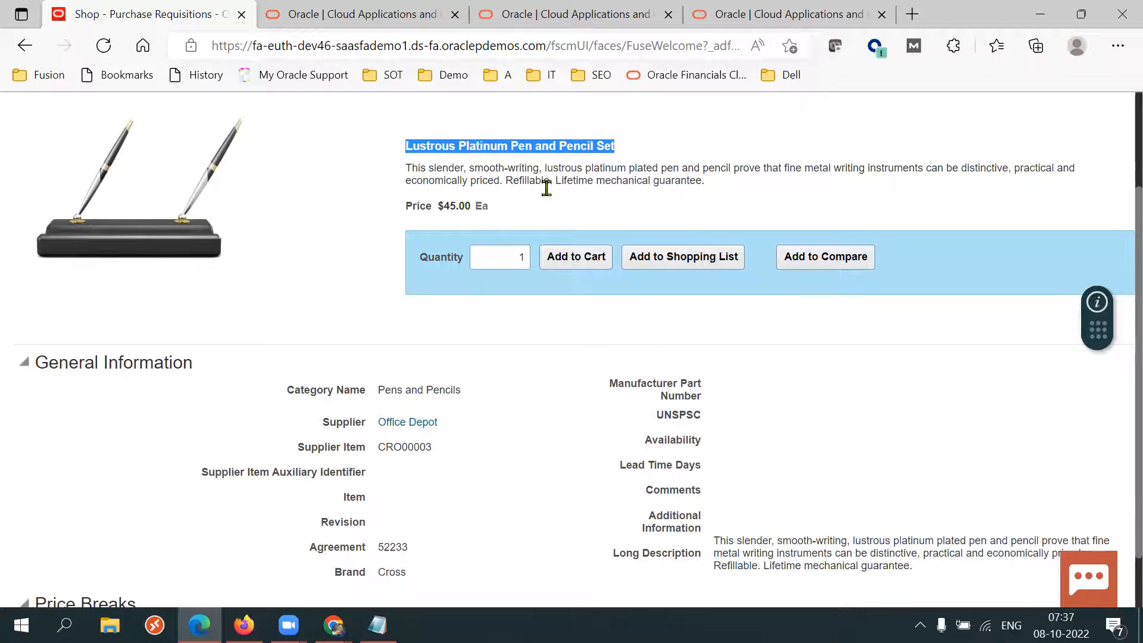
{"action": "triple_click", "coordinate": [444, 208]}
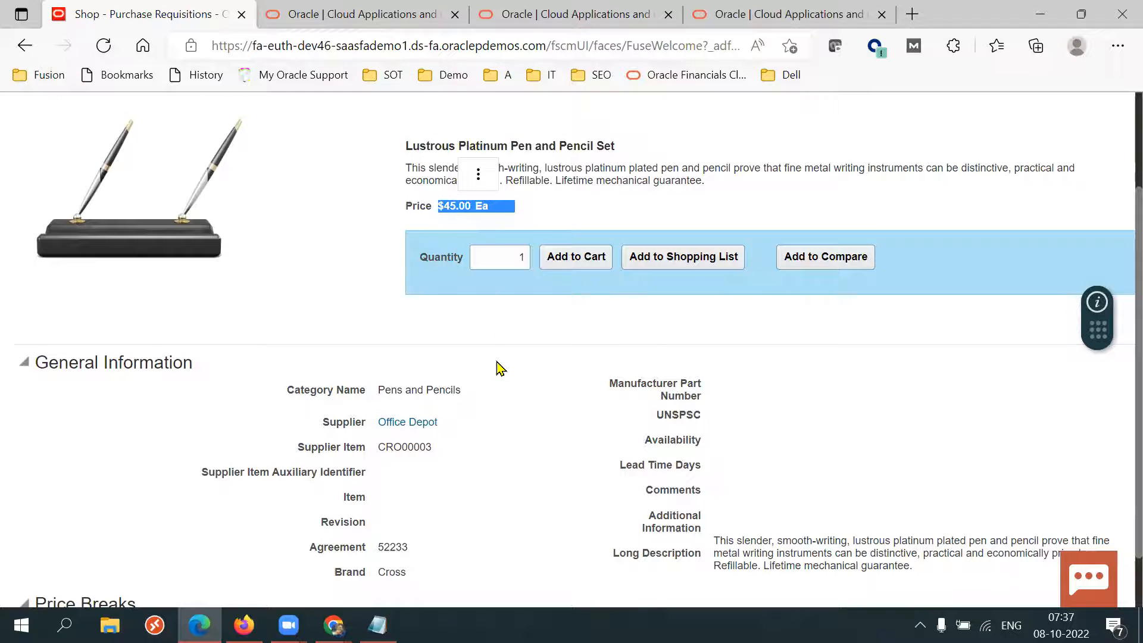
{"action": "double_click", "coordinate": [400, 547]}
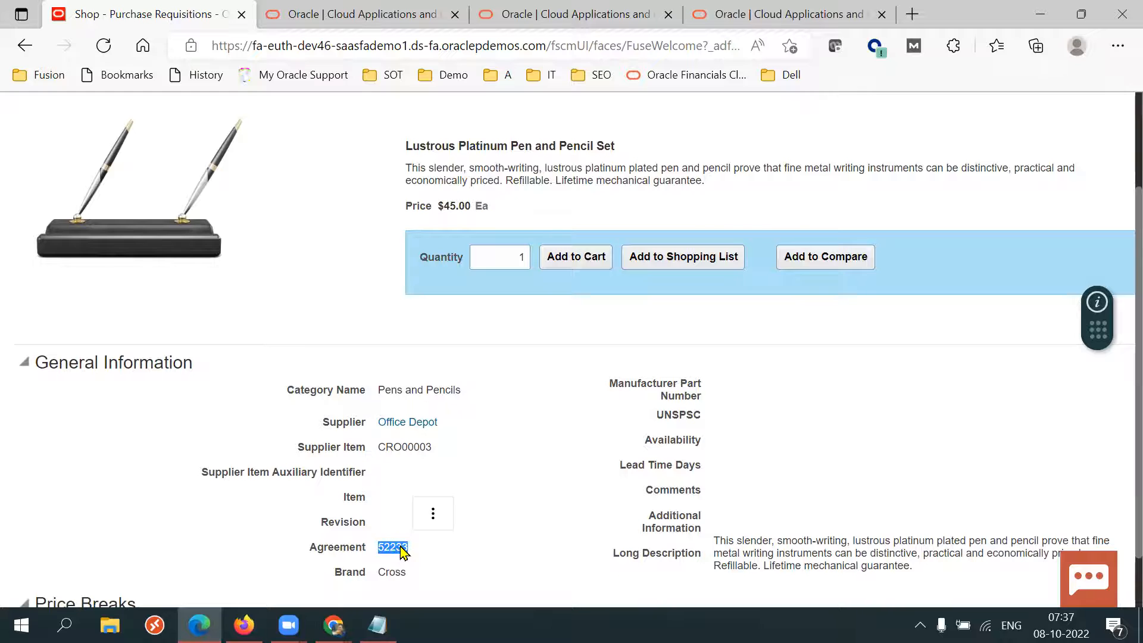
{"action": "left_click", "coordinate": [479, 566]}
{"action": "left_click_drag", "start_coordinate": [322, 420], "coordinate": [457, 423]}
{"action": "left_click", "coordinate": [522, 477]}
{"action": "left_click", "coordinate": [244, 625]}
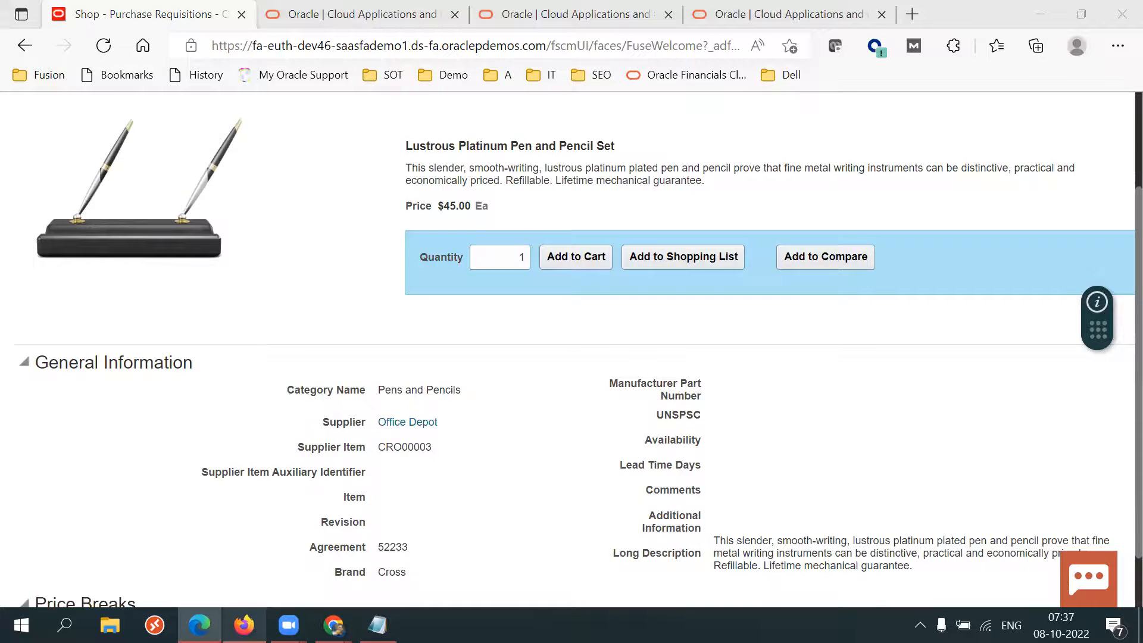
Review blanket purchase agreement 52233's header details and return to its lines table.
{"action": "scroll", "coordinate": [1116, 321], "scroll_direction": "up", "scroll_amount": 7}
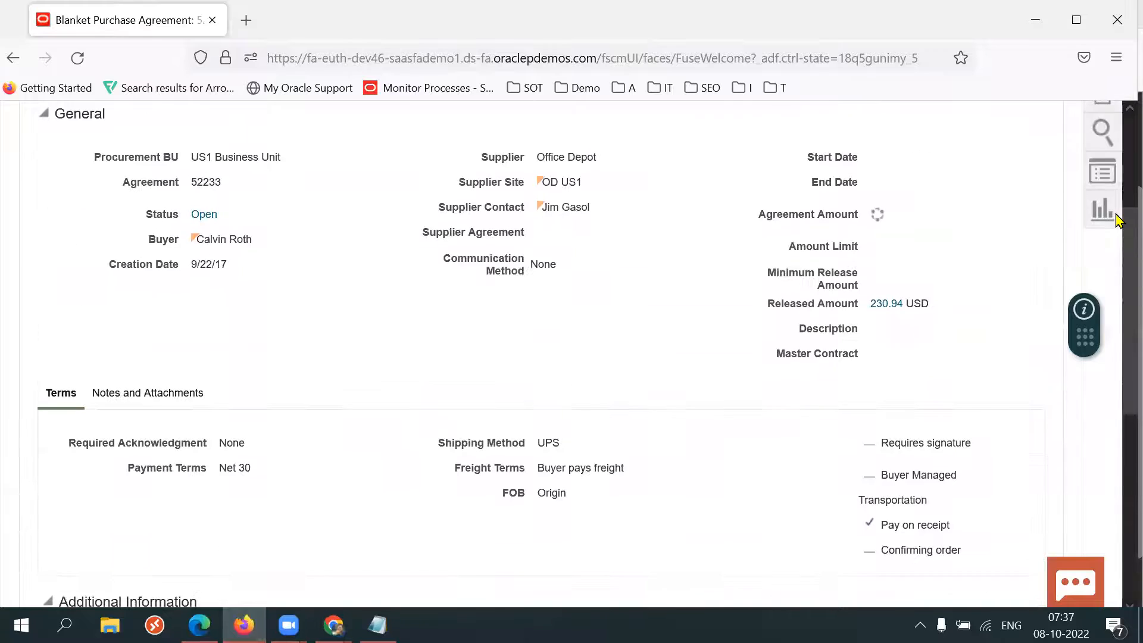
{"action": "scroll", "coordinate": [1118, 219], "scroll_direction": "up", "scroll_amount": 3}
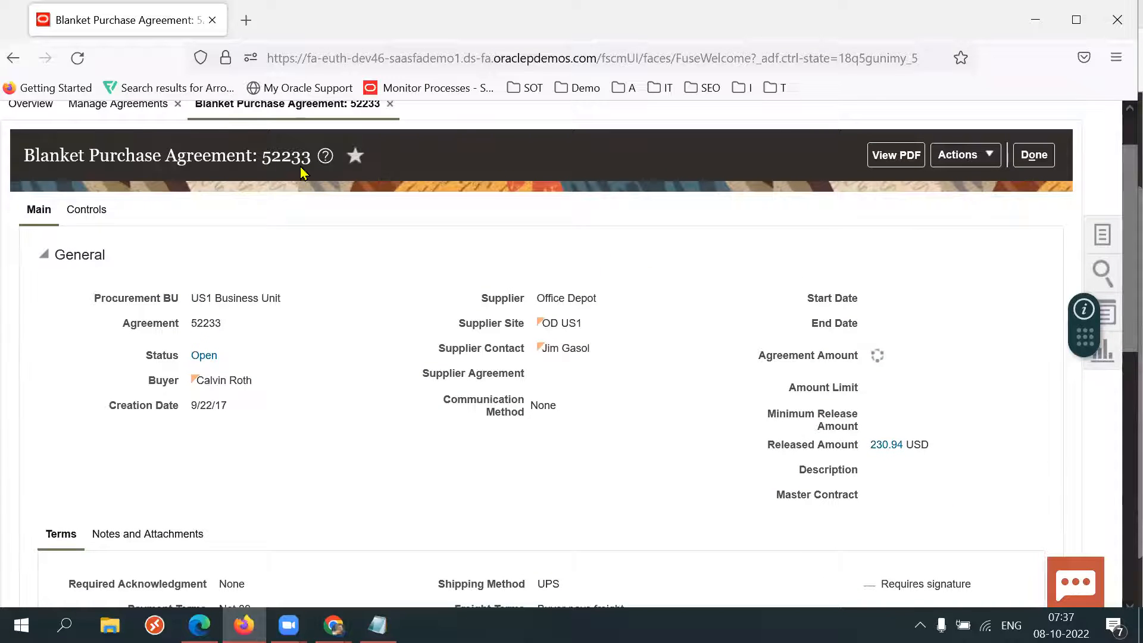
{"action": "double_click", "coordinate": [290, 162]}
{"action": "left_click", "coordinate": [523, 217]}
{"action": "left_click_drag", "start_coordinate": [1118, 325], "coordinate": [1118, 569]}
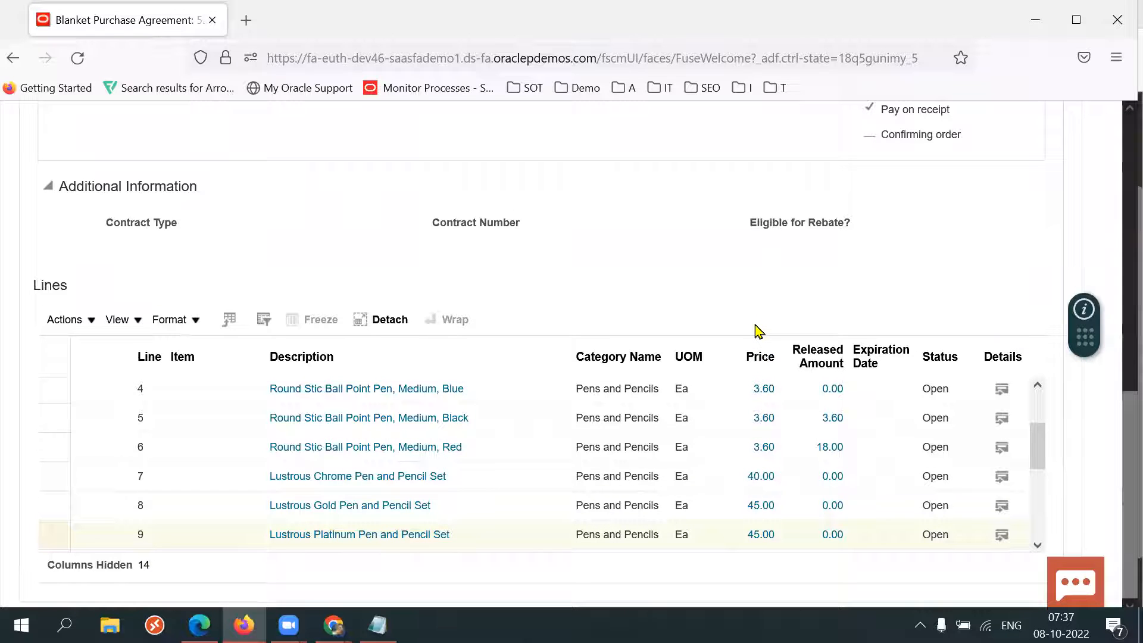
Highlight the Description and Category Name columns of the agreement lines table.
{"action": "left_click", "coordinate": [745, 345]}
{"action": "left_click_drag", "start_coordinate": [745, 345], "coordinate": [600, 347]}
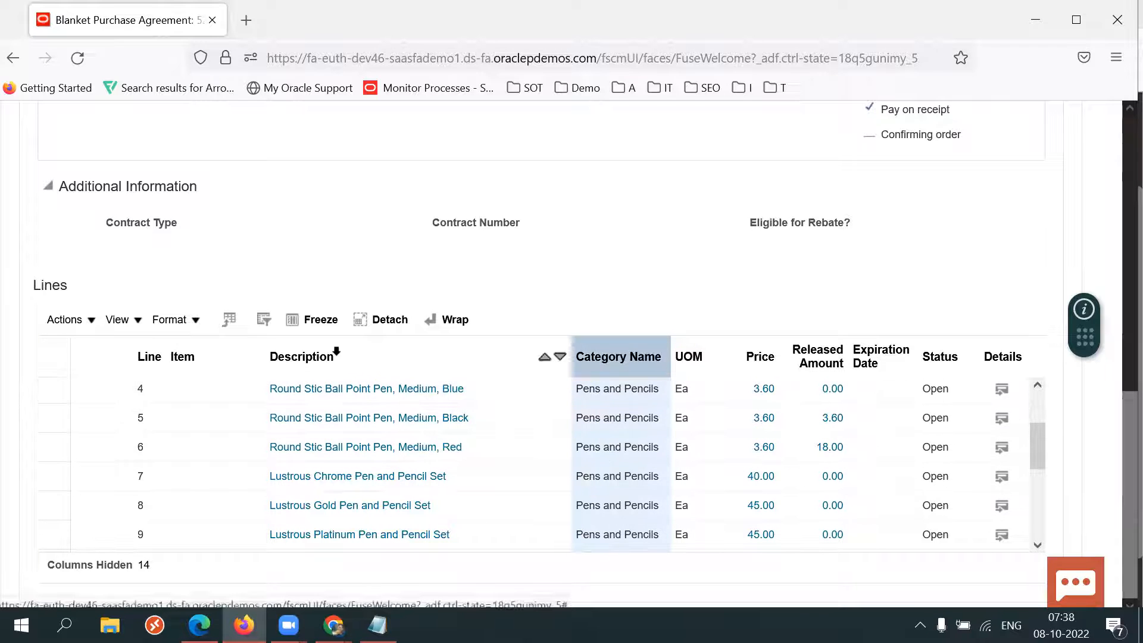
{"action": "left_click", "coordinate": [335, 355]}
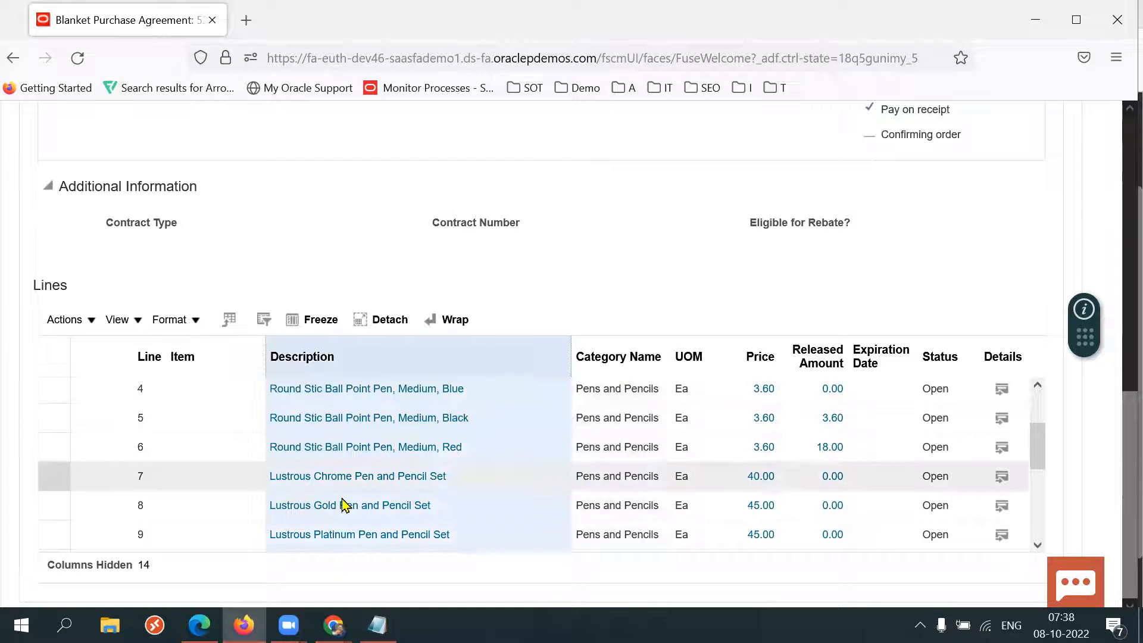
{"action": "left_click", "coordinate": [602, 352]}
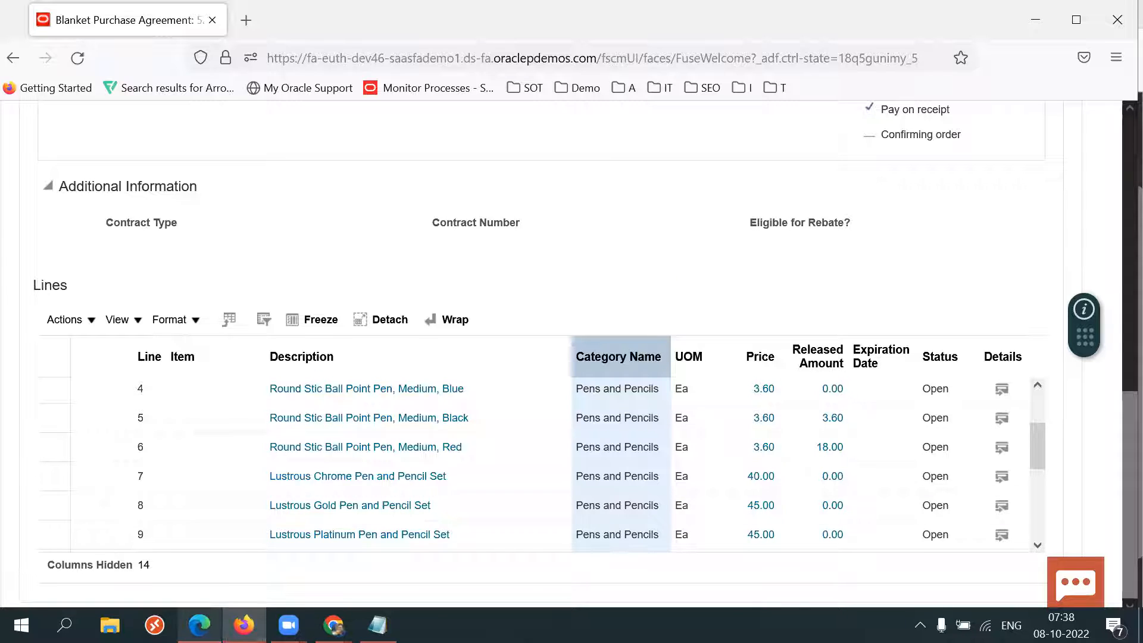
Recheck the Lustrous Platinum Pen and Pencil Set product details page, then return to the agreement.
{"action": "mouse_move", "coordinate": [200, 625]}
{"action": "left_click", "coordinate": [196, 512]}
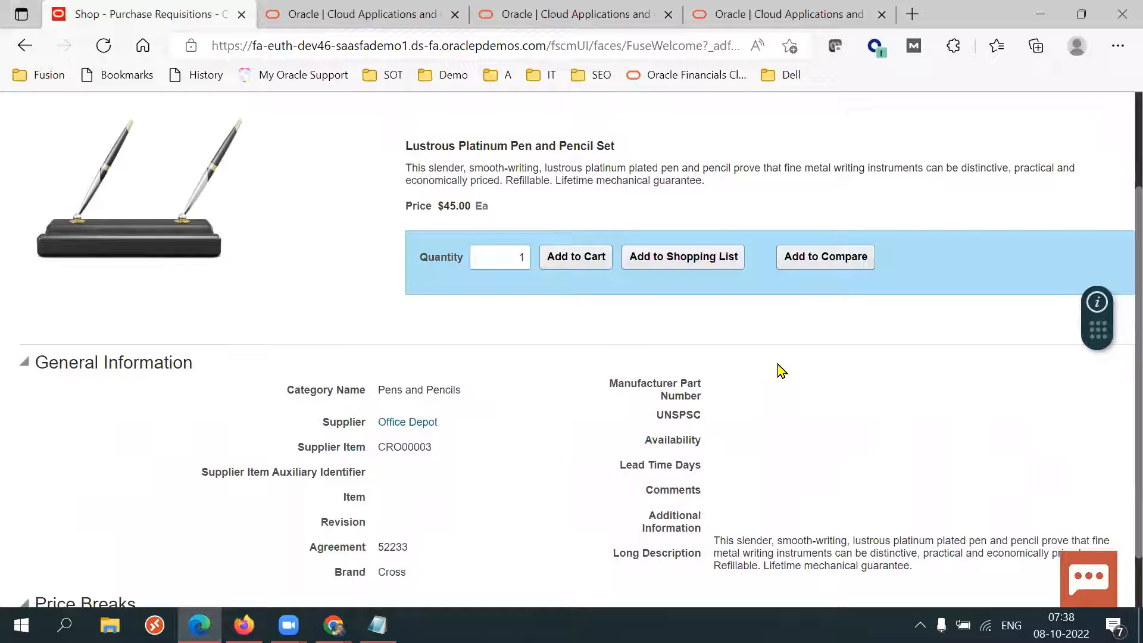
{"action": "scroll", "coordinate": [1119, 379], "scroll_direction": "up", "scroll_amount": 3}
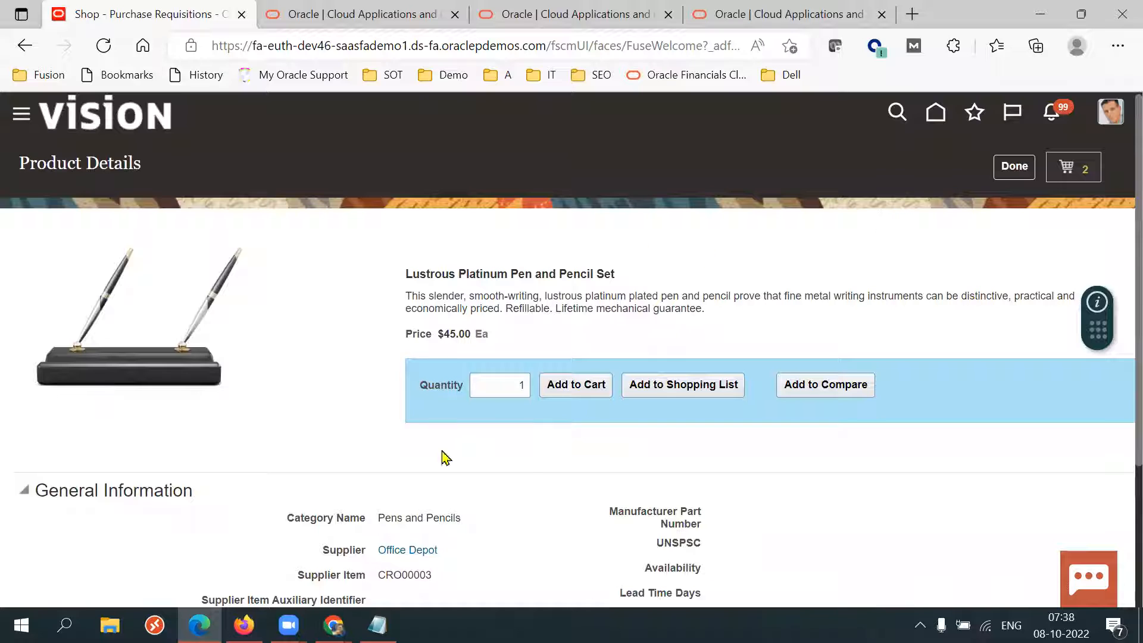
{"action": "mouse_move", "coordinate": [244, 625]}
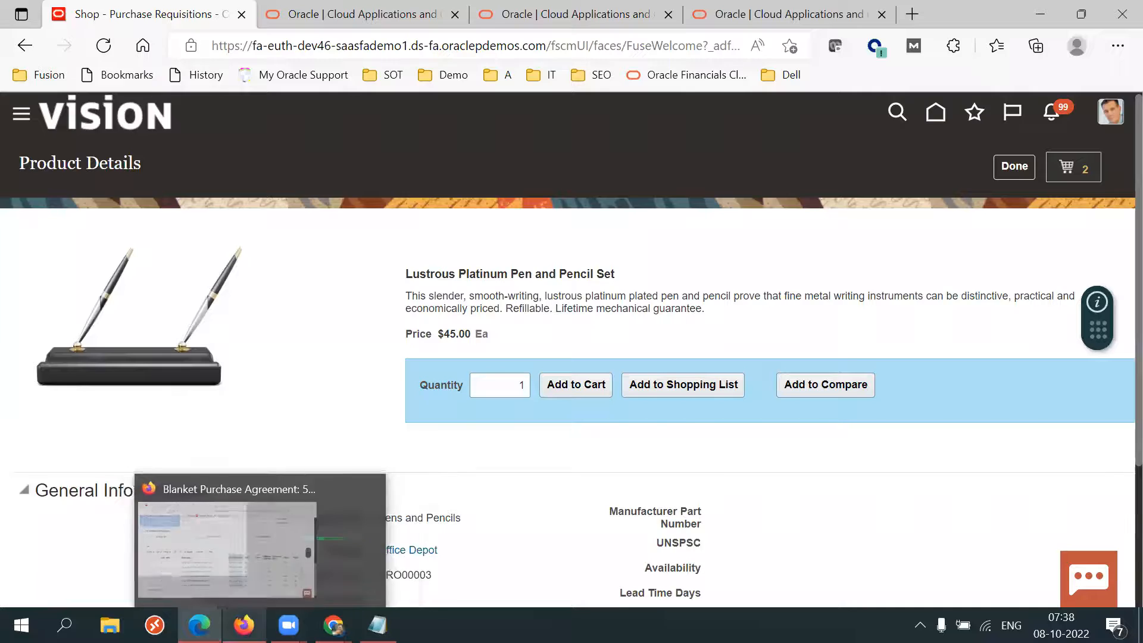
{"action": "left_click", "coordinate": [244, 625]}
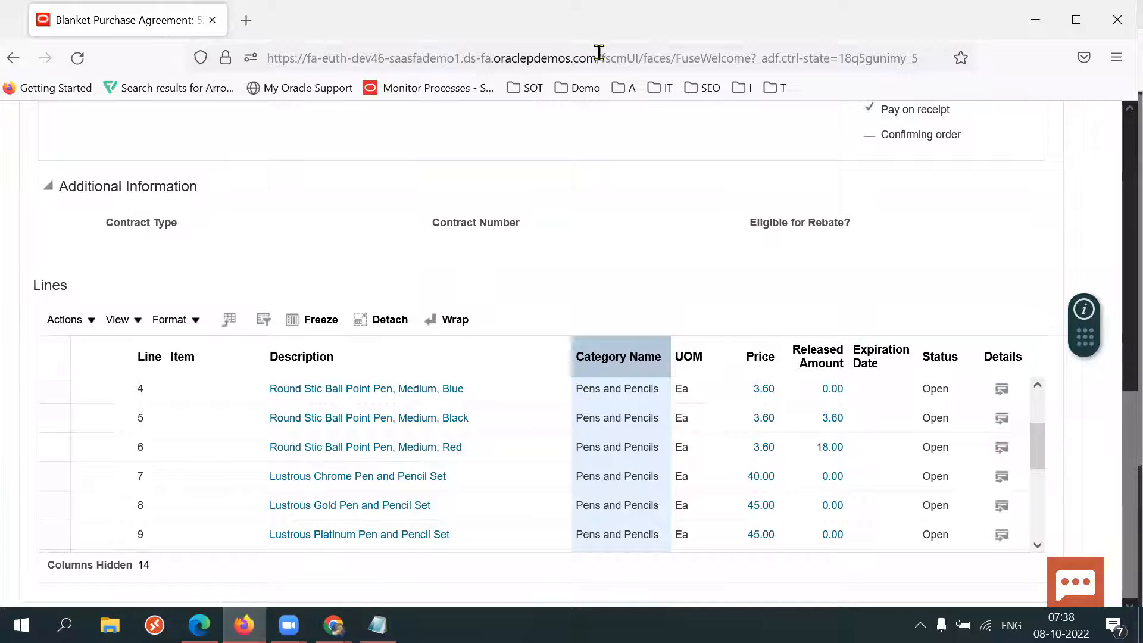
Copy the Fusion instance's base URL from the agreement page's address bar.
{"action": "left_click_drag", "start_coordinate": [596, 58], "coordinate": [542, 57]}
{"action": "left_click_drag", "start_coordinate": [204, 58], "coordinate": [206, 59]}
{"action": "key", "text": "ctrl+c"}
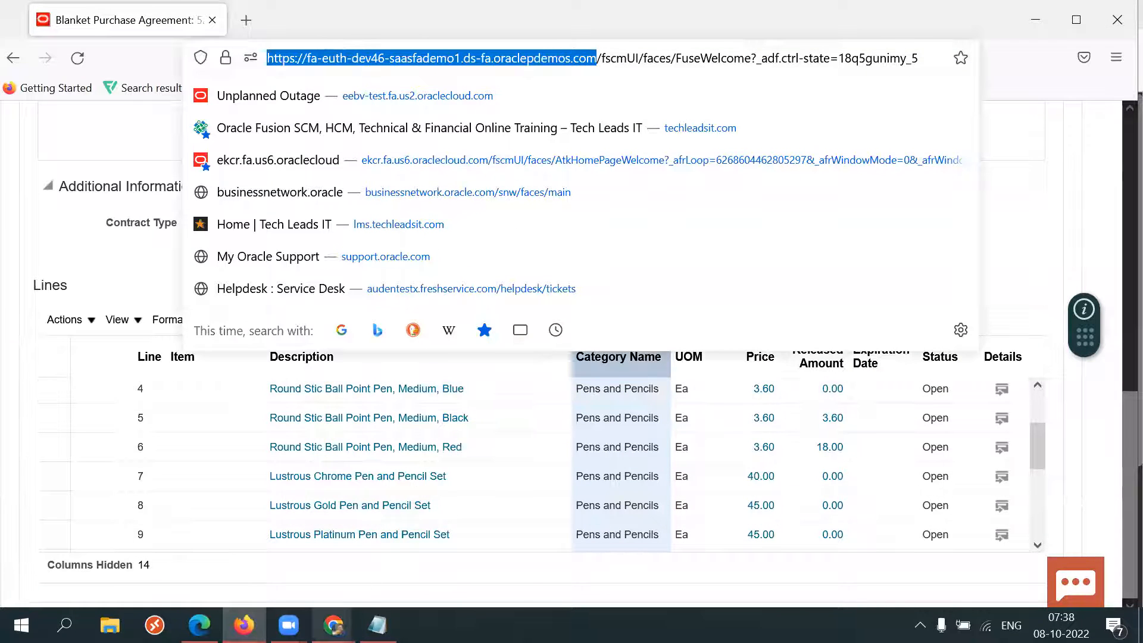
{"action": "mouse_move", "coordinate": [333, 625]}
{"action": "left_click", "coordinate": [402, 572]}
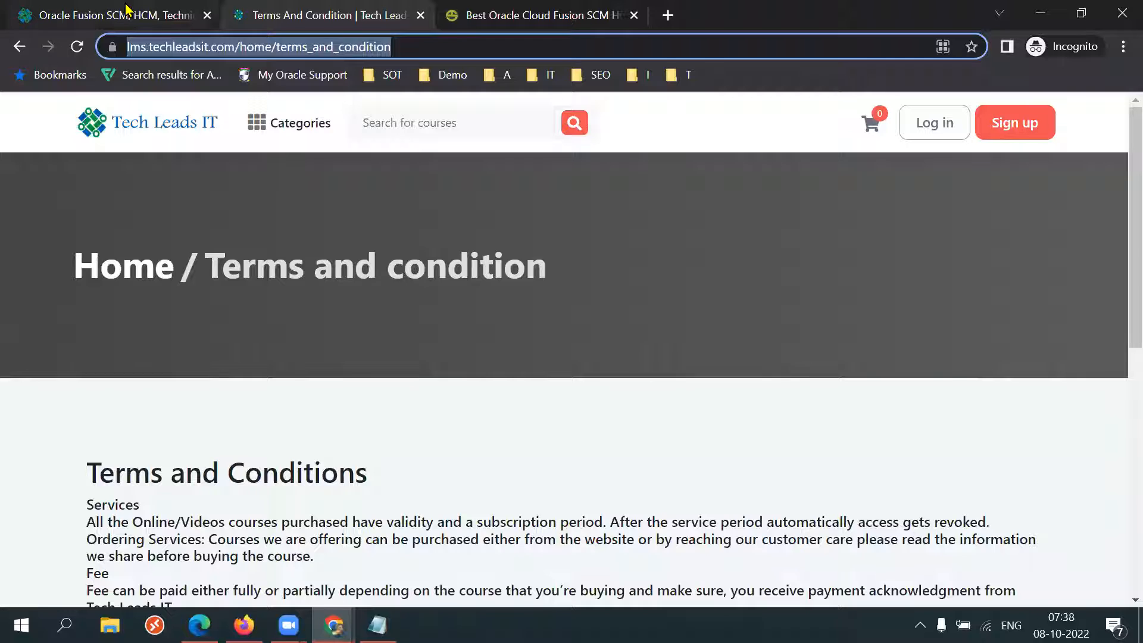
{"action": "left_click", "coordinate": [127, 13]}
{"action": "left_click", "coordinate": [224, 46]}
{"action": "key", "text": "Return"}
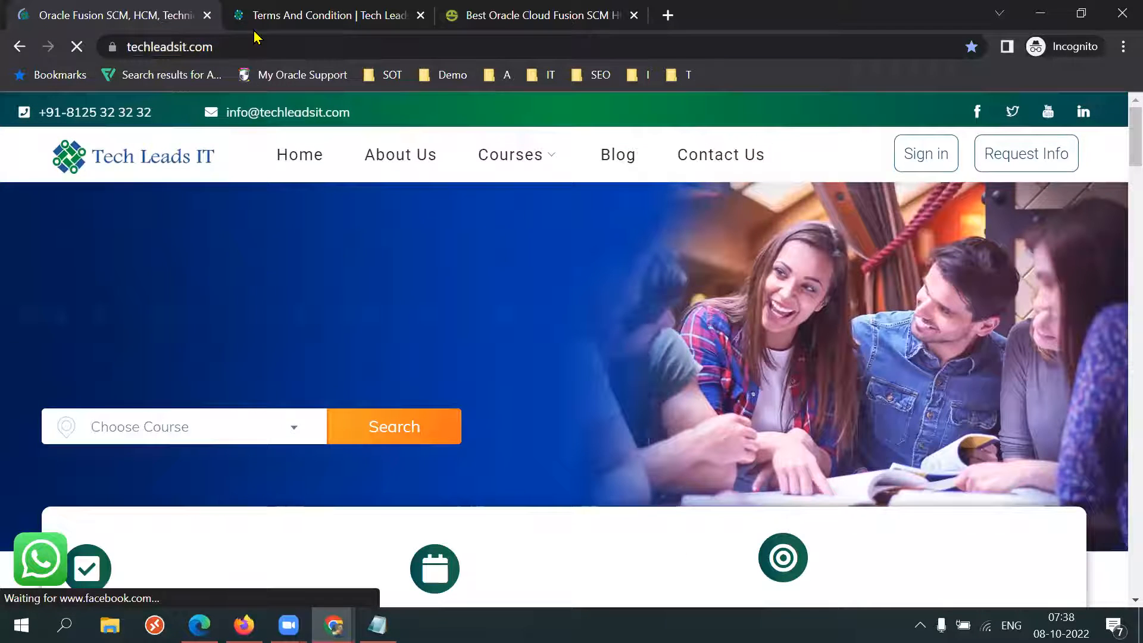
{"action": "left_click", "coordinate": [482, 17]}
{"action": "left_click", "coordinate": [341, 40]}
{"action": "key", "text": "Return"}
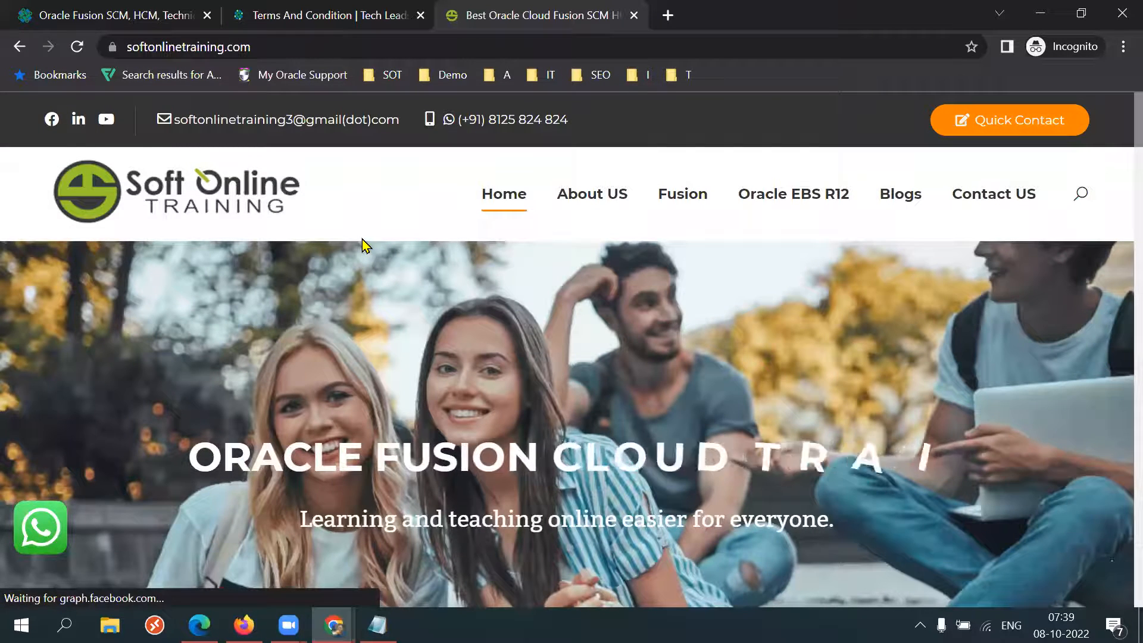
{"action": "key", "text": "ctrl+w"}
{"action": "left_click", "coordinate": [241, 41]}
{"action": "key", "text": "Return"}
{"action": "left_click", "coordinate": [242, 33]}
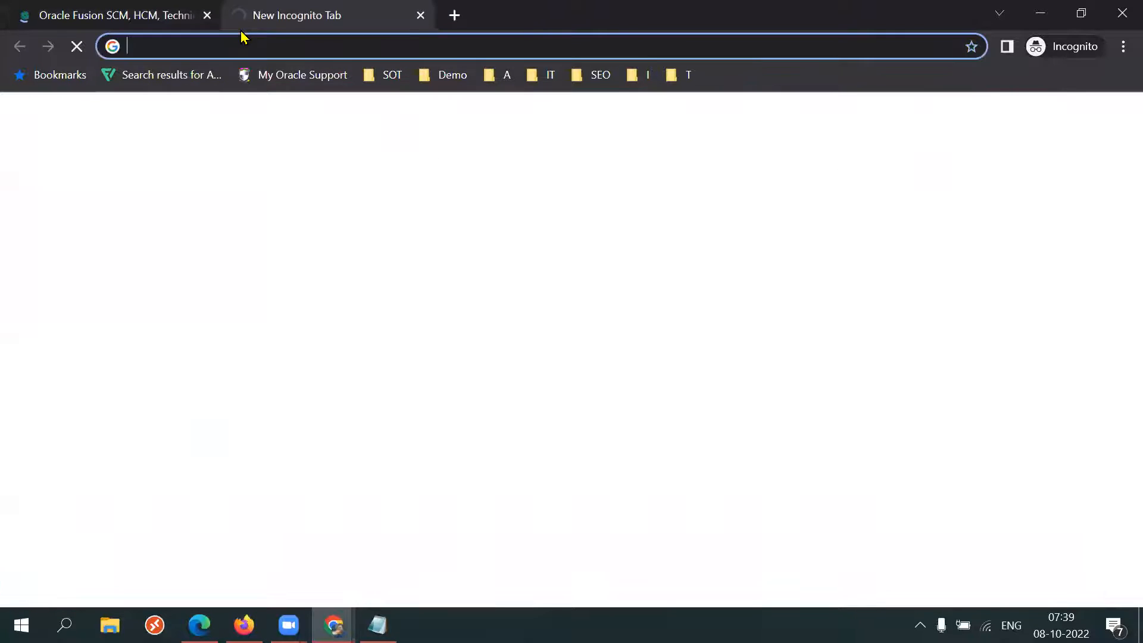
{"action": "type", "text": "sof"}
{"action": "key", "text": "Return"}
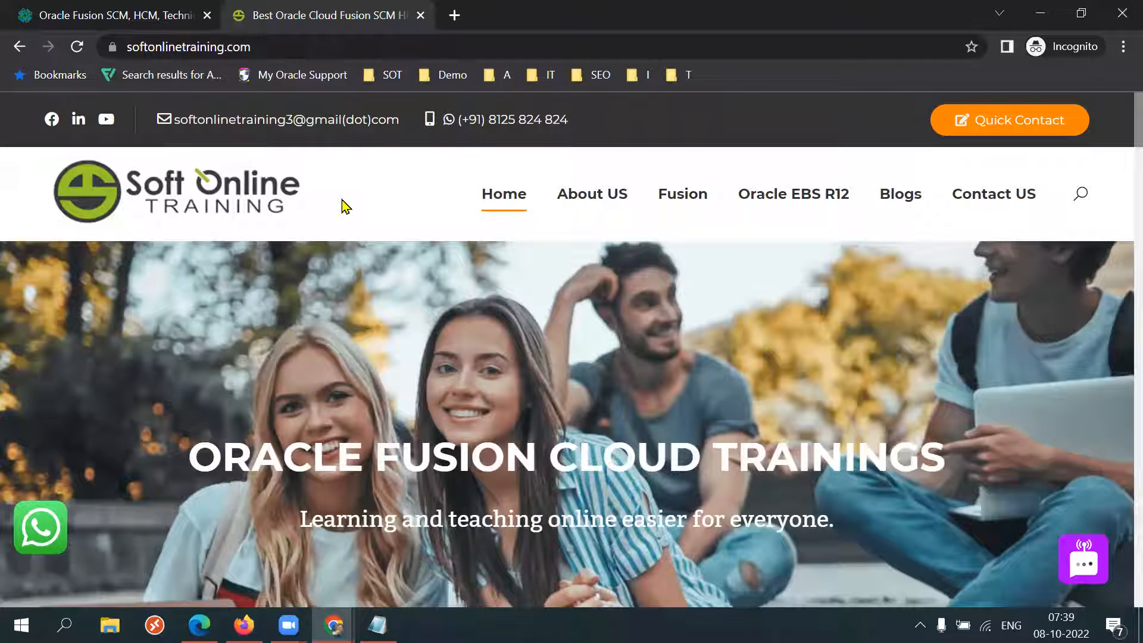
{"action": "key", "text": "ctrl+w"}
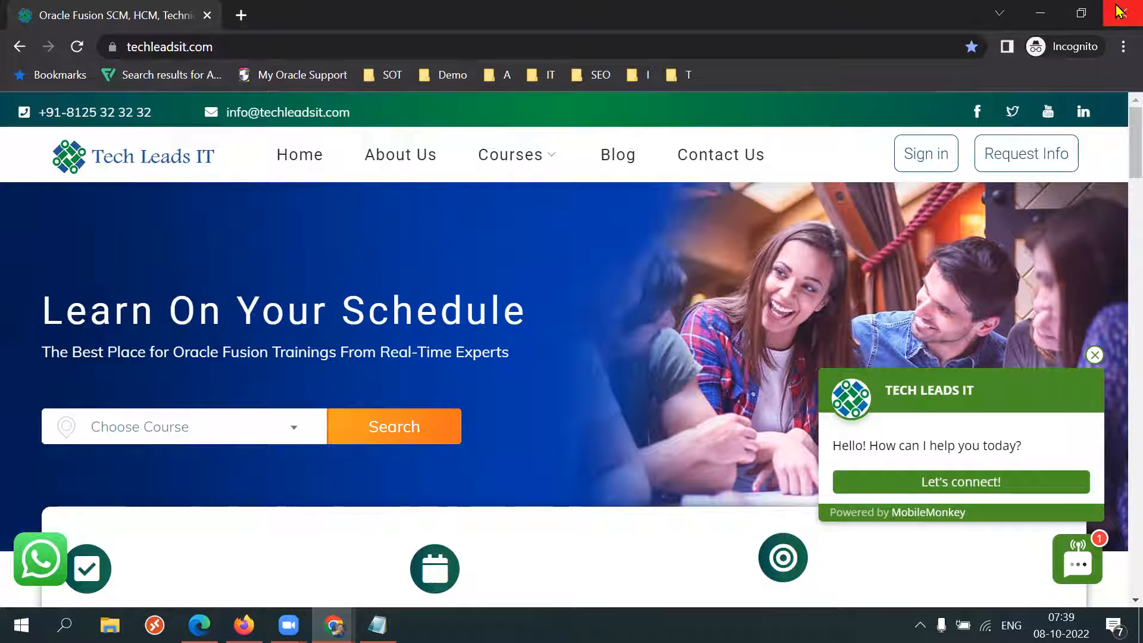
{"action": "left_click", "coordinate": [297, 48]}
{"action": "key", "text": "Return"}
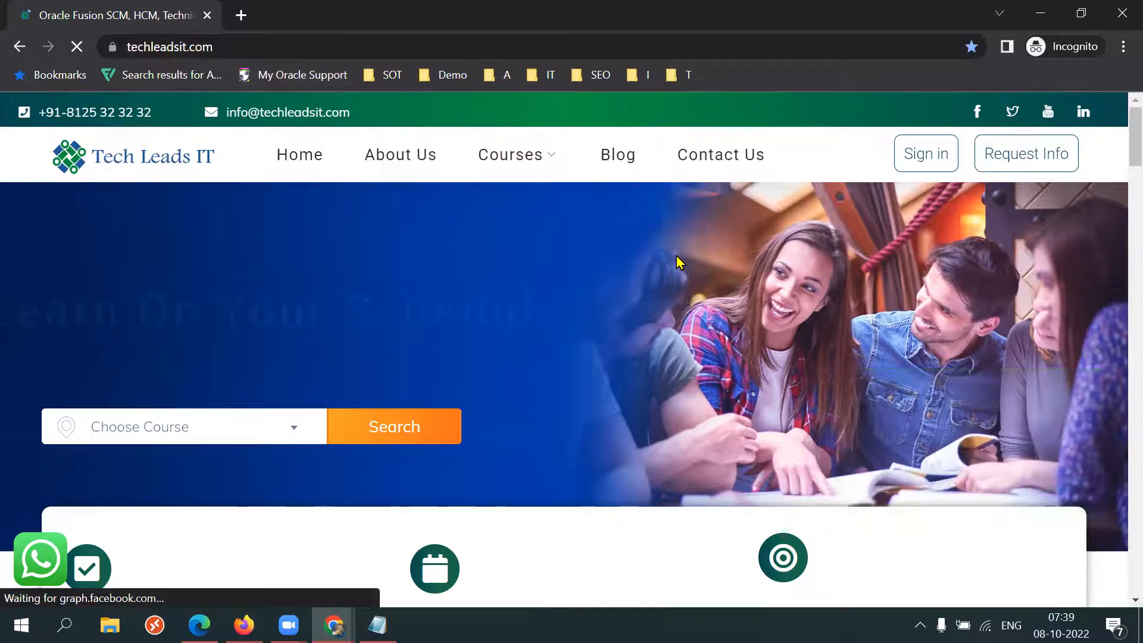
{"action": "left_click", "coordinate": [1041, 13]}
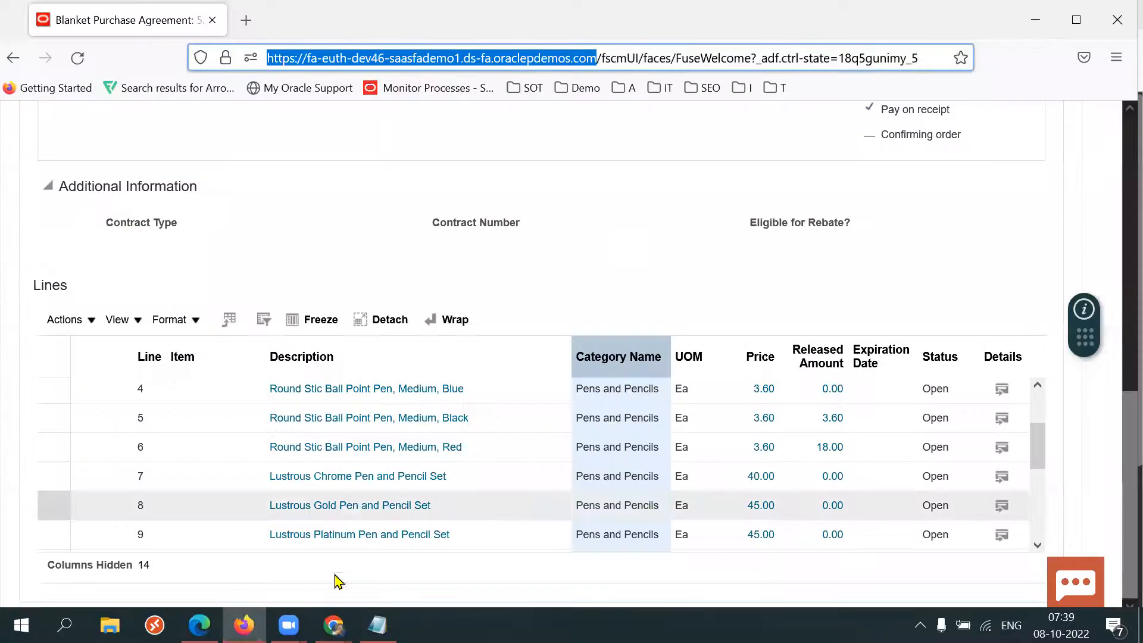
Open the copied Fusion base URL in a new tab of the regular Chrome window.
{"action": "mouse_move", "coordinate": [334, 625]}
{"action": "left_click", "coordinate": [271, 587]}
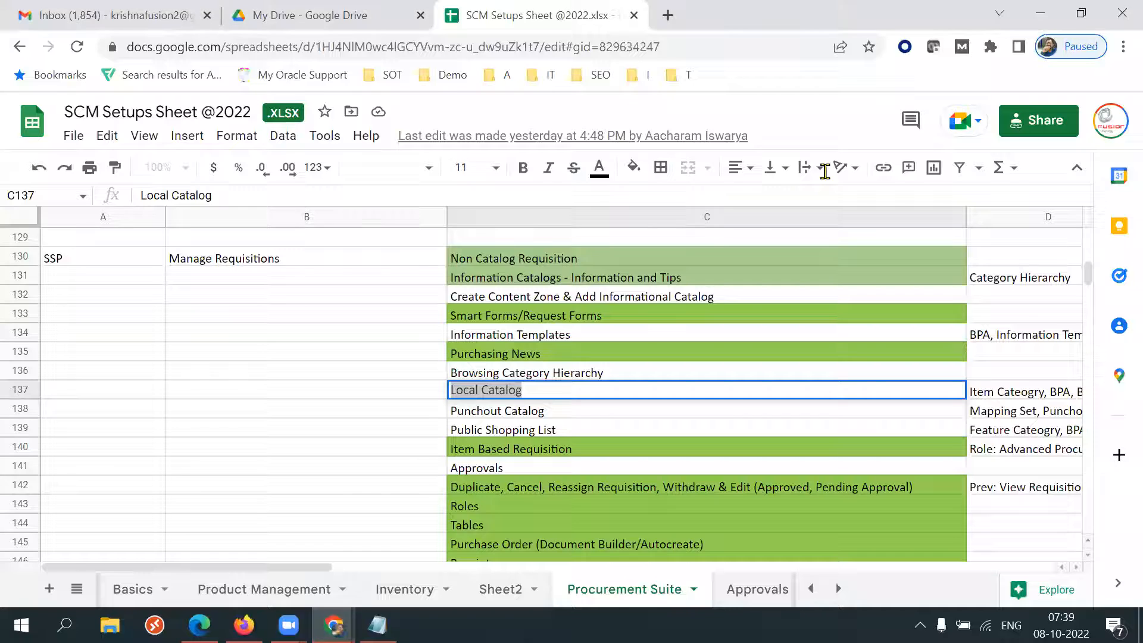
{"action": "key", "text": "ctrl+t"}
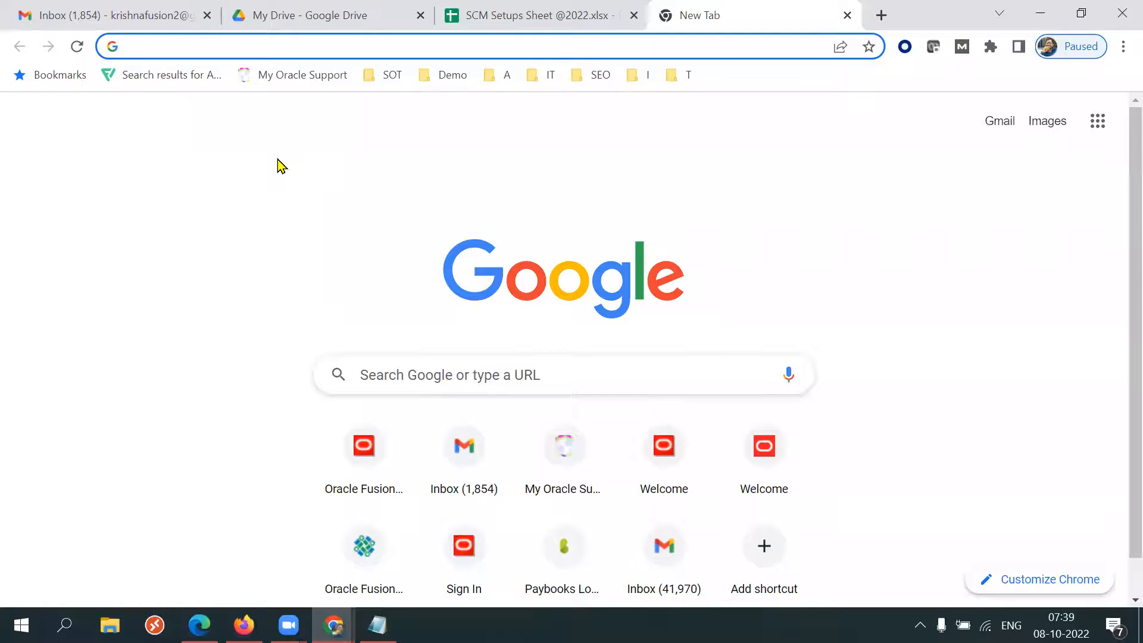
{"action": "key", "text": "ctrl+v"}
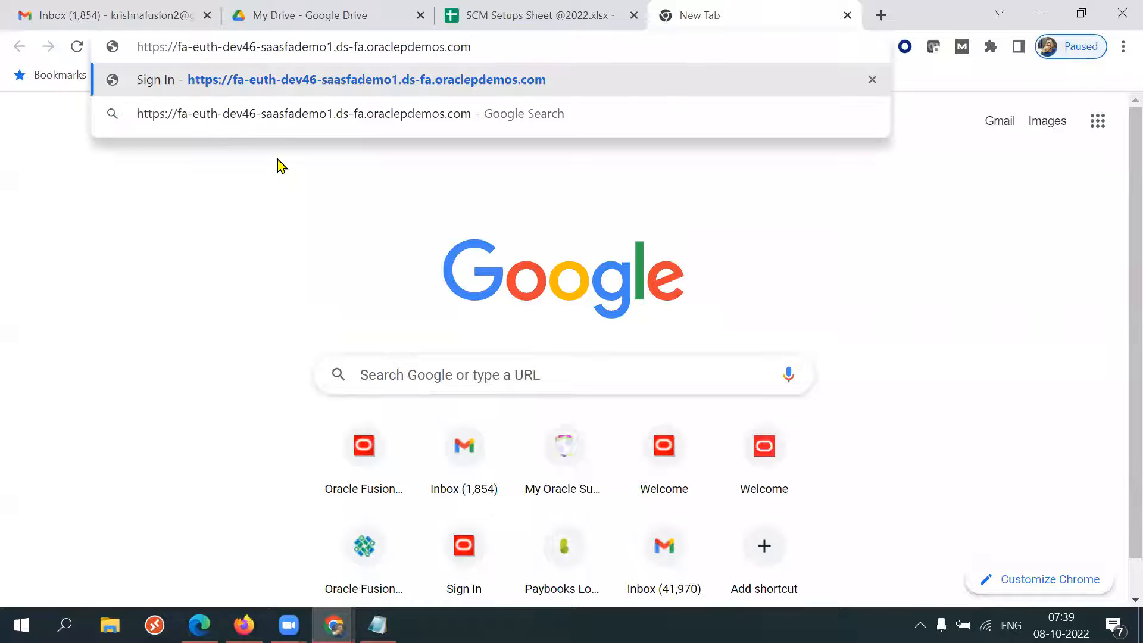
{"action": "key", "text": "Return"}
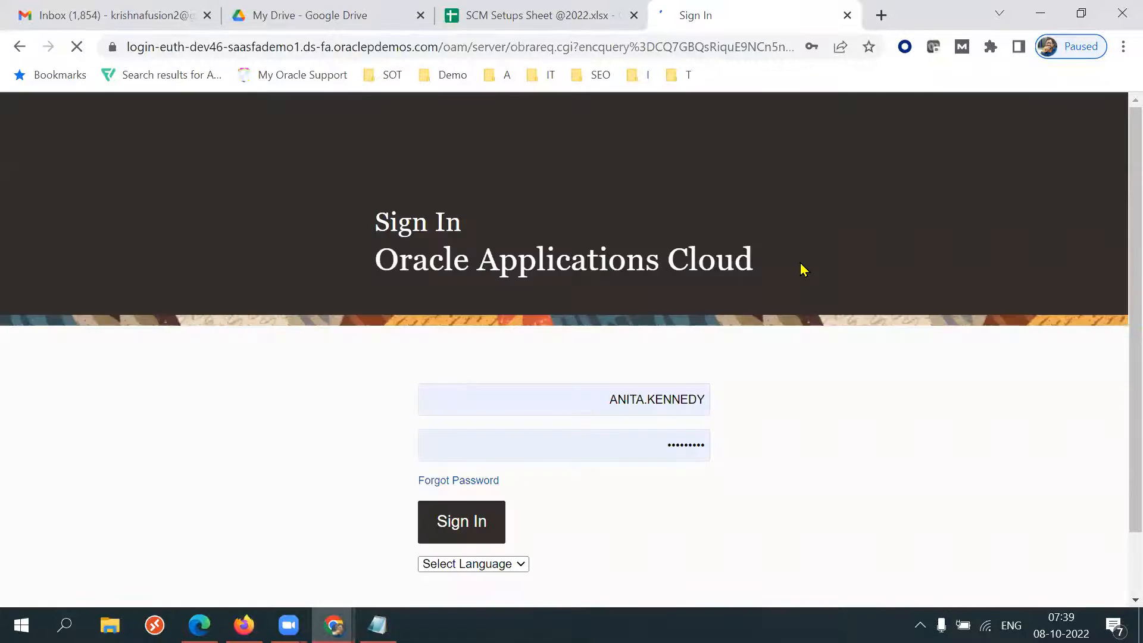
Sign in to Oracle Applications Cloud as a different user, entering the username and account password.
{"action": "left_click", "coordinate": [618, 409]}
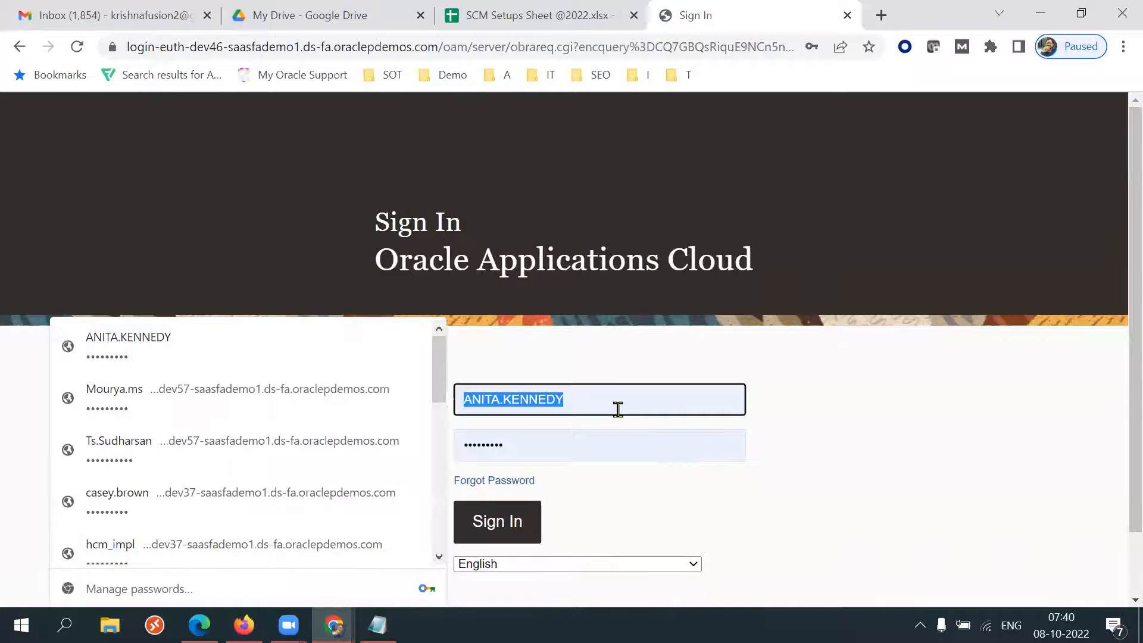
{"action": "type", "text": "c"}
{"action": "left_click", "coordinate": [614, 450]}
{"action": "left_click", "coordinate": [568, 441]}
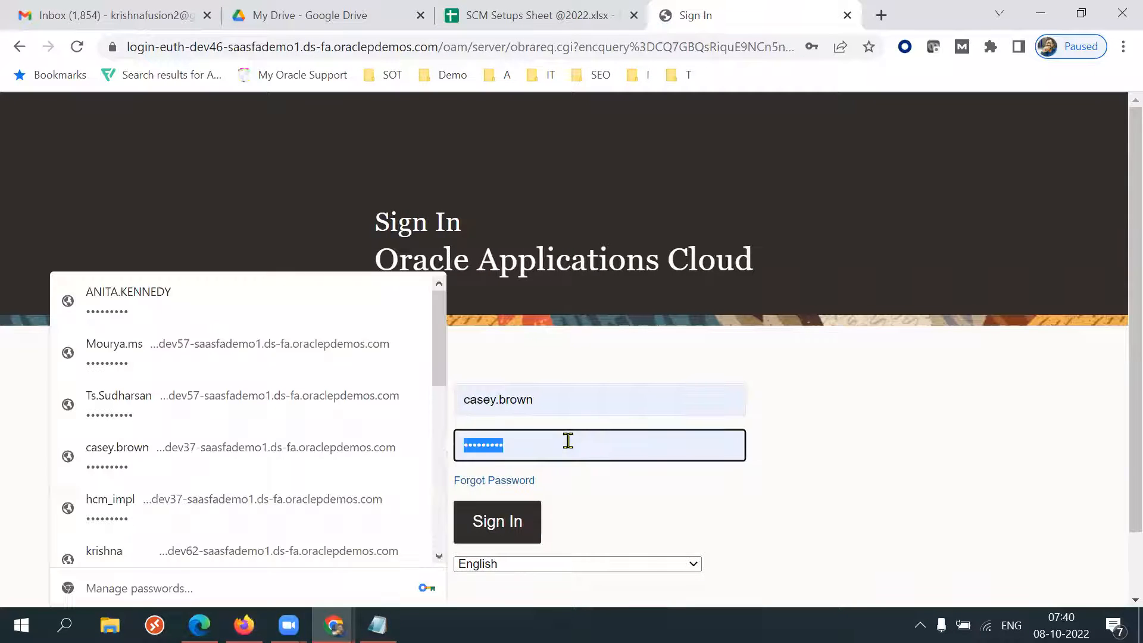
{"action": "type", "text": "••"}
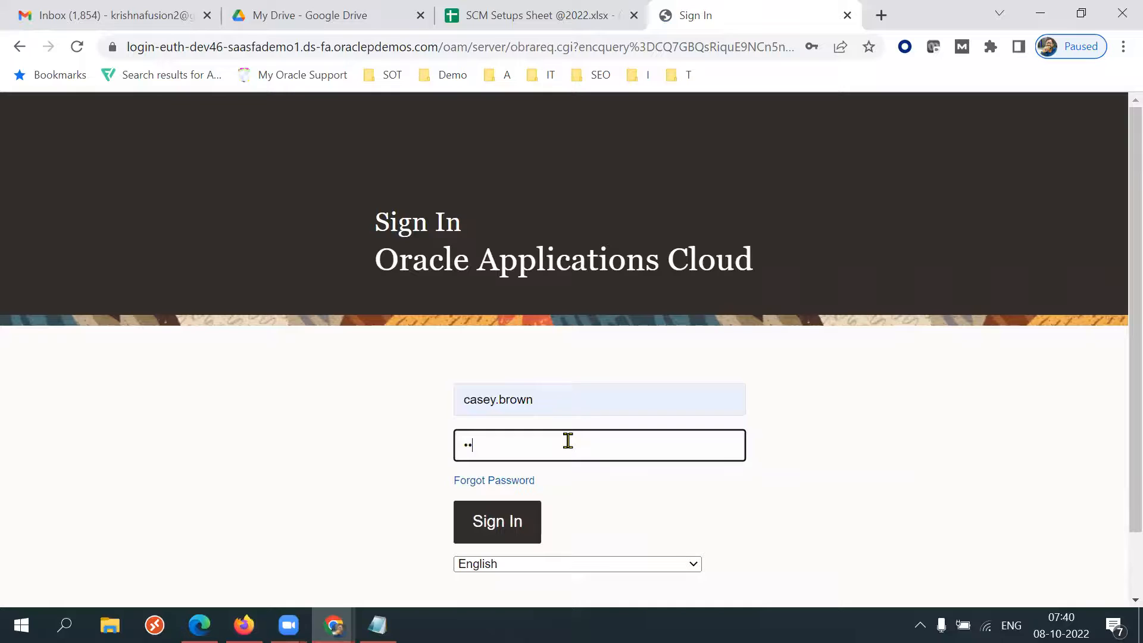
{"action": "type", "text": "•••••••"}
{"action": "key", "text": "Return"}
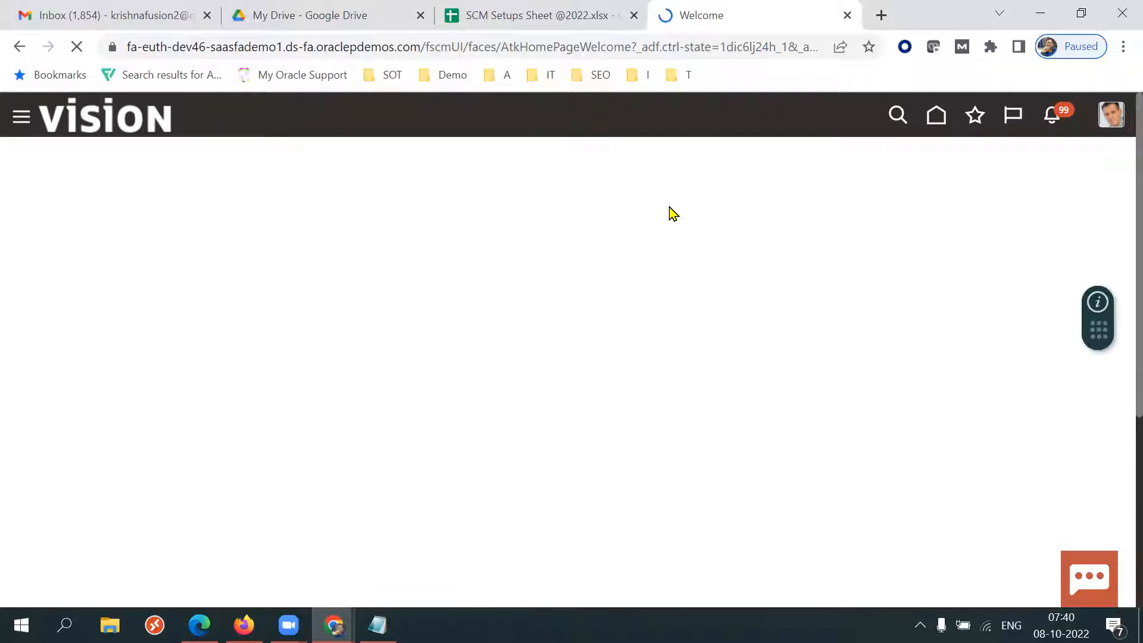
Switch to the Notepad notes and add a 'Browsing Category' line below Local Catalog.
{"action": "left_click", "coordinate": [377, 625]}
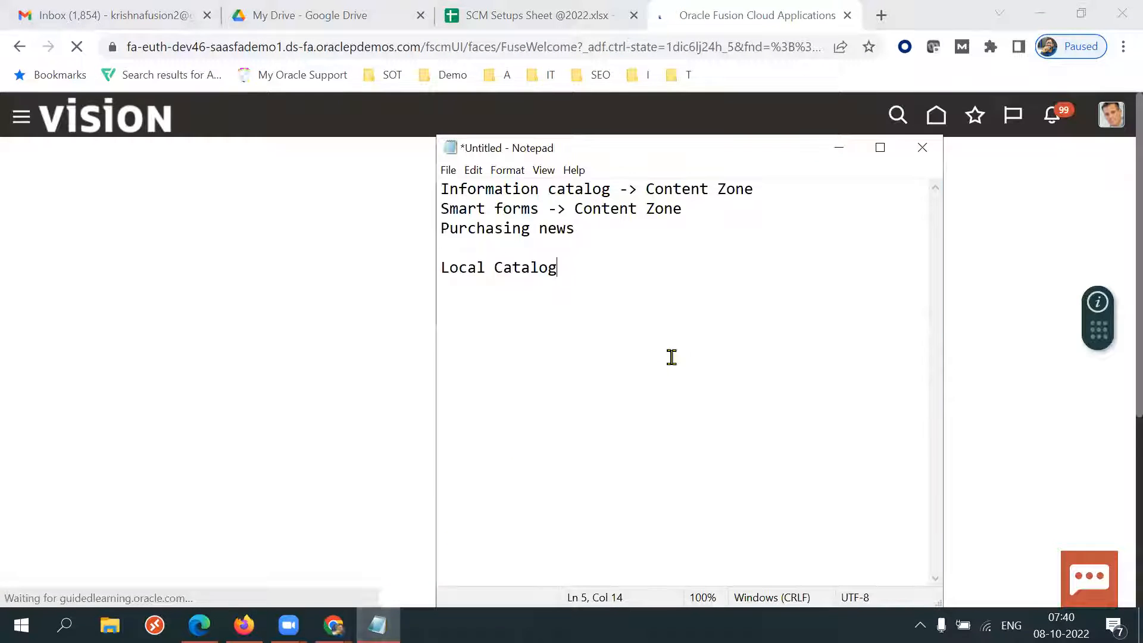
{"action": "left_click_drag", "start_coordinate": [591, 281], "coordinate": [429, 273]}
{"action": "left_click", "coordinate": [577, 272]}
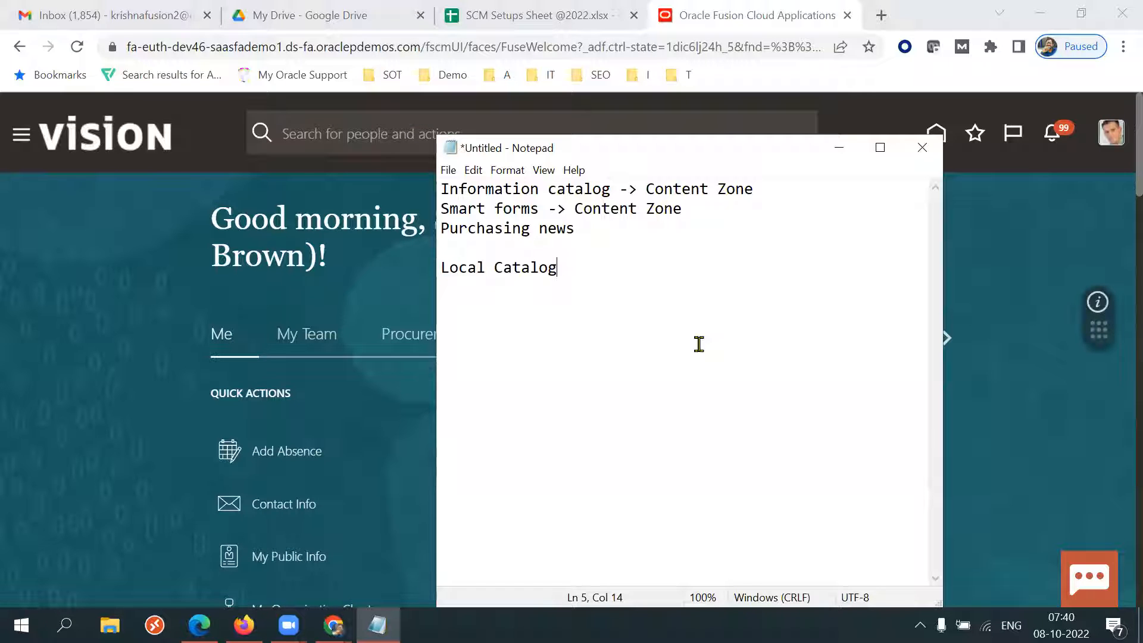
{"action": "key", "text": "Return"}
{"action": "key", "text": "Return"}
{"action": "key", "text": "Return"}
{"action": "type", "text": "Browi"}
{"action": "key", "text": "BackSpace"}
{"action": "type", "text": "sing "}
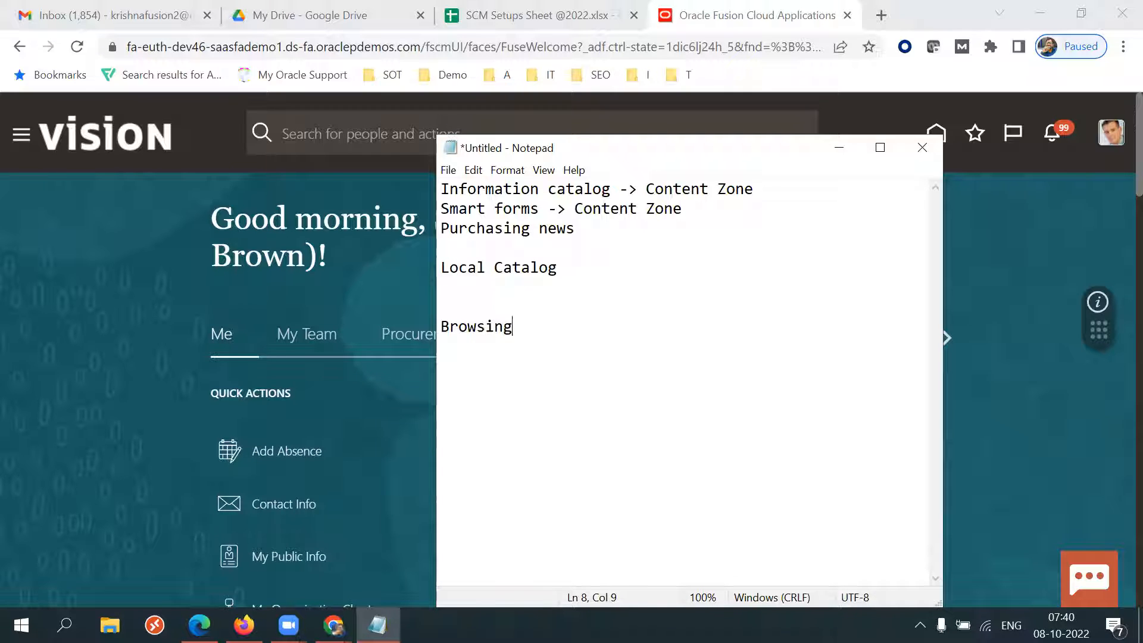
{"action": "type", "text": "Category"}
{"action": "key", "text": "Return"}
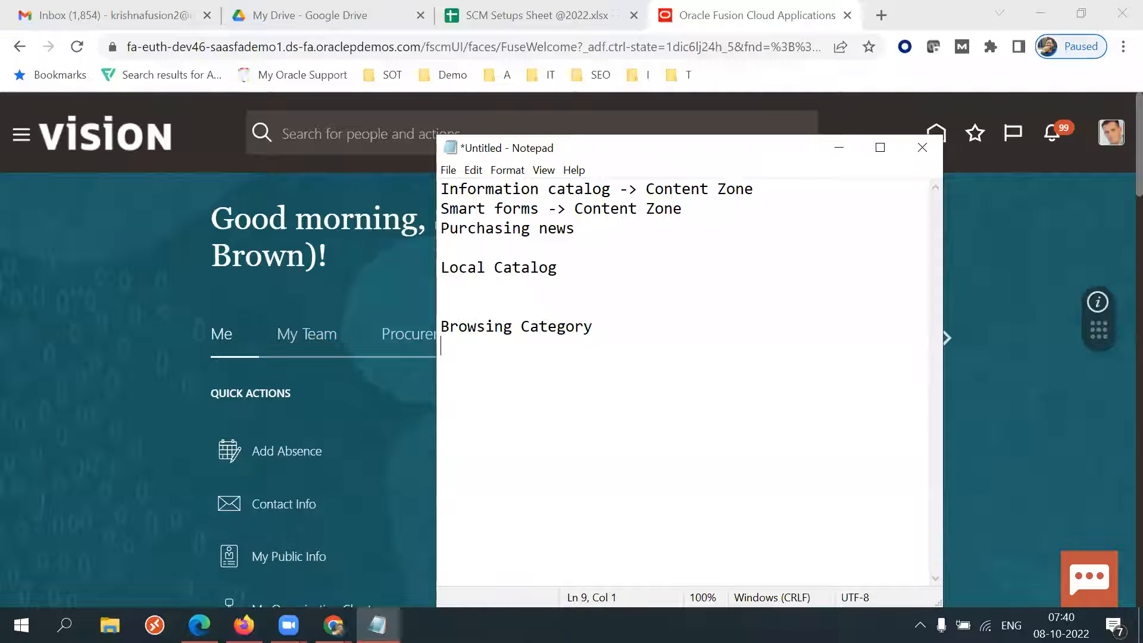
Add an indented 'Actual Category (PIM)' line under Browsing Category, maximizing the Notepad window.
{"action": "key", "text": "Return"}
{"action": "type", "text": "Actual C"}
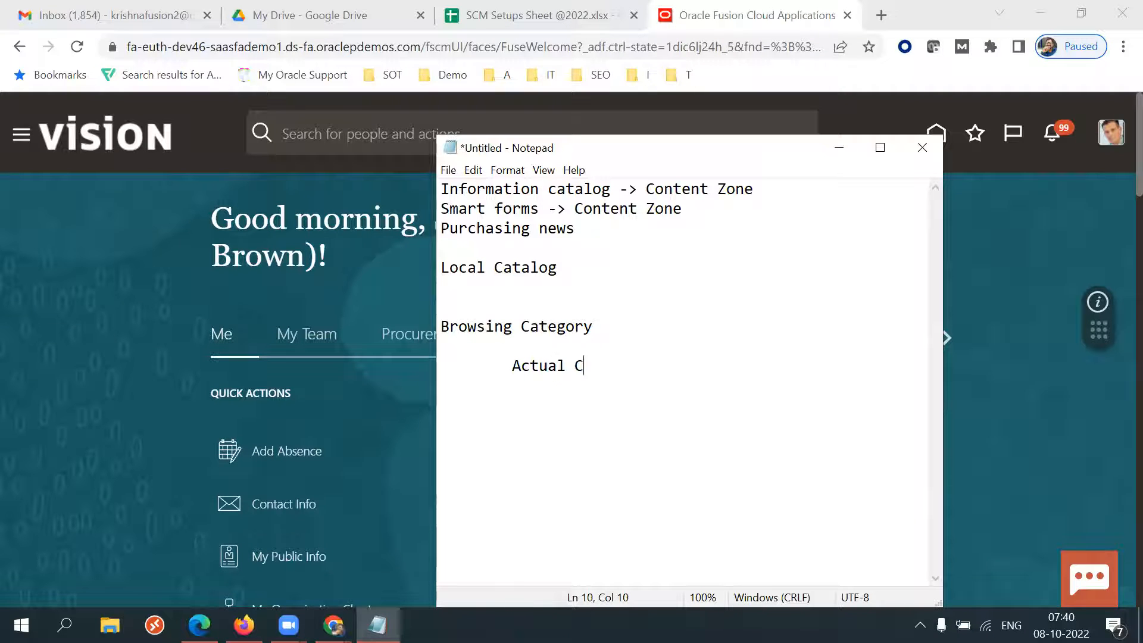
{"action": "type", "text": "ategory"}
{"action": "left_click", "coordinate": [881, 148]}
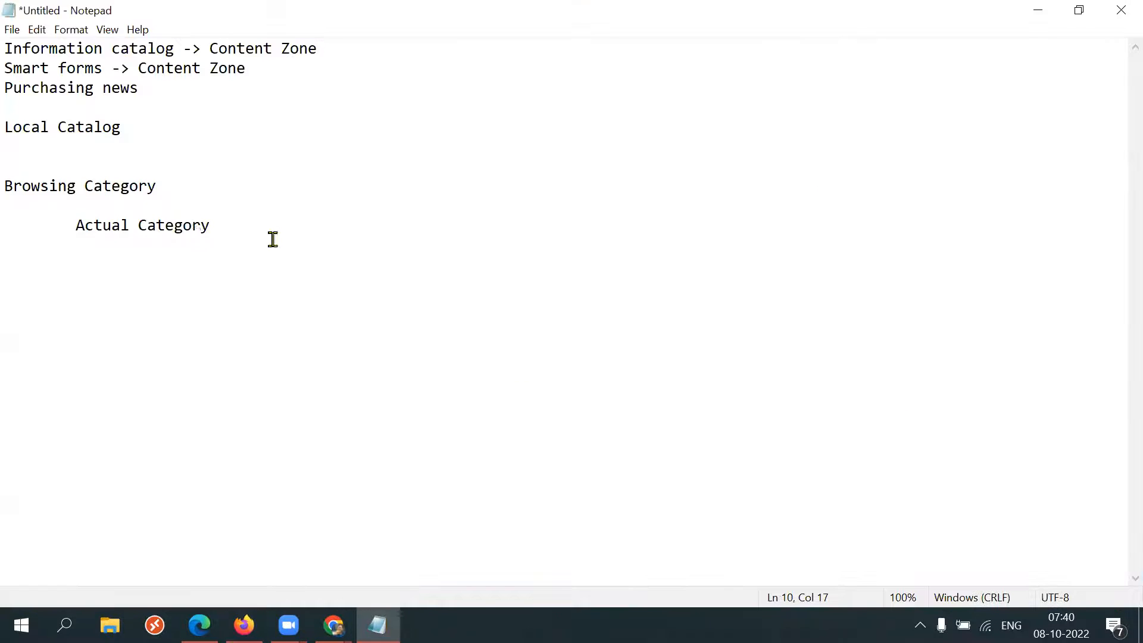
{"action": "left_click_drag", "start_coordinate": [64, 231], "coordinate": [224, 227]}
{"action": "left_click", "coordinate": [256, 235]}
{"action": "type", "text": "(PI"}
{"action": "key", "text": "BackSpace"}
{"action": "key", "text": "BackSpace"}
Highlight the Browsing Category and Actual Category (PIM) lines in the notes.
{"action": "left_click_drag", "start_coordinate": [76, 227], "coordinate": [273, 225]}
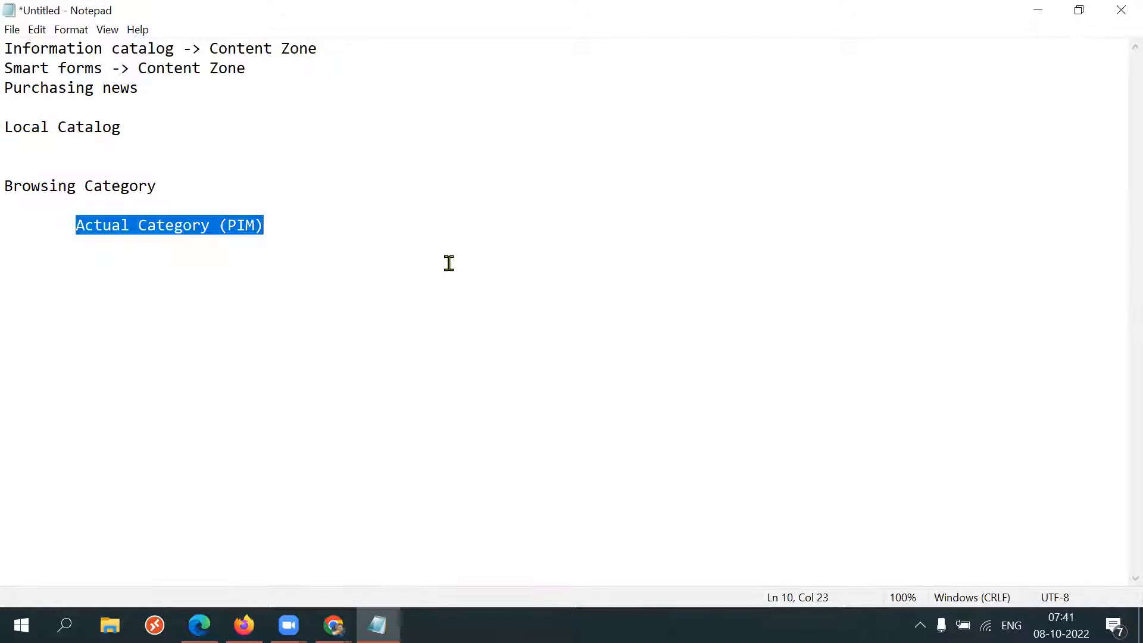
{"action": "left_click", "coordinate": [351, 248]}
{"action": "left_click_drag", "start_coordinate": [78, 226], "coordinate": [262, 225]}
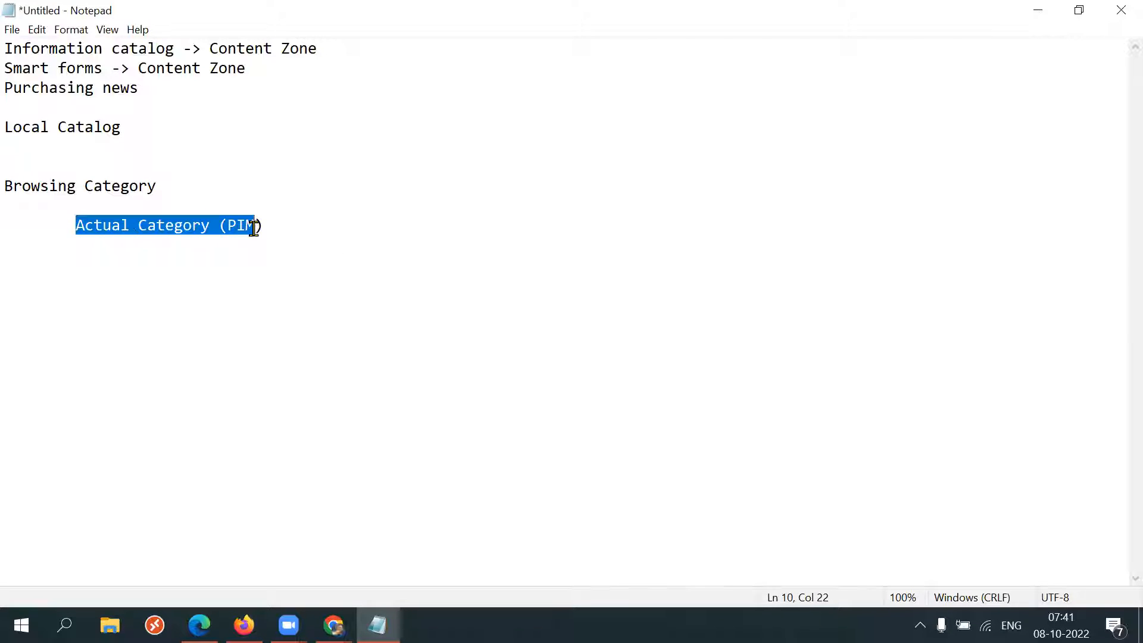
{"action": "left_click", "coordinate": [285, 229]}
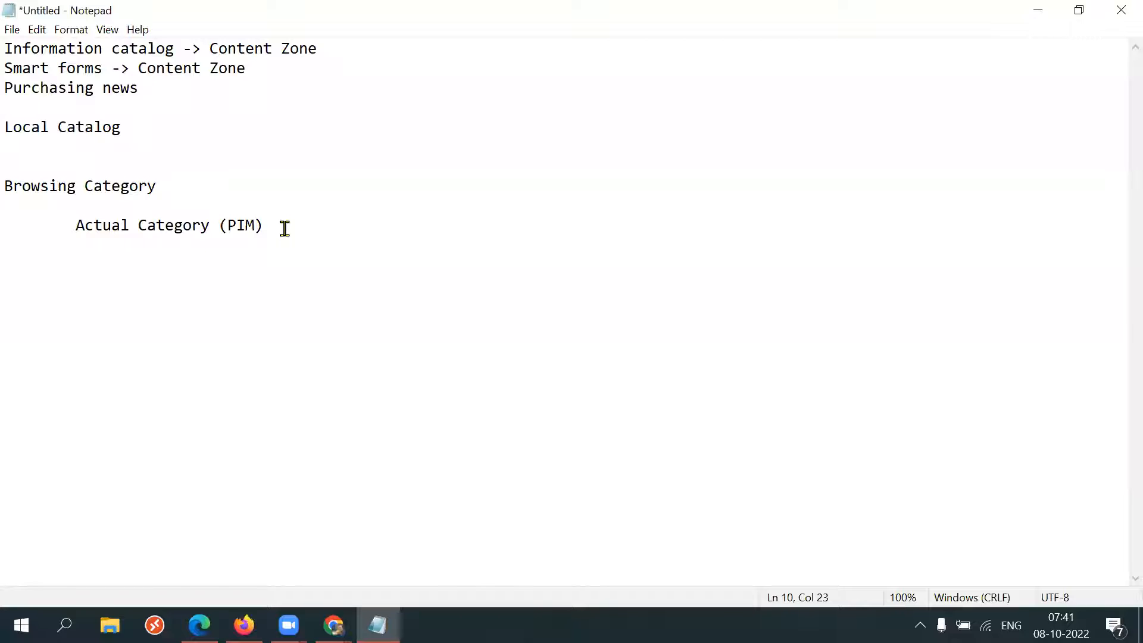
{"action": "left_click_drag", "start_coordinate": [179, 187], "coordinate": [7, 186]}
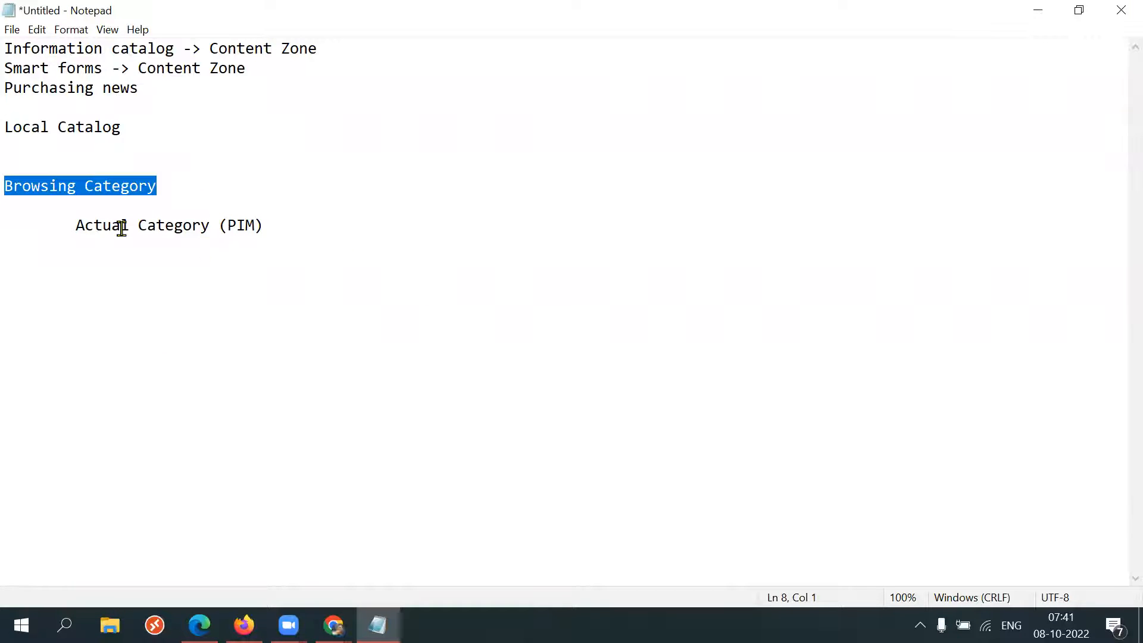
{"action": "left_click_drag", "start_coordinate": [59, 230], "coordinate": [262, 244]}
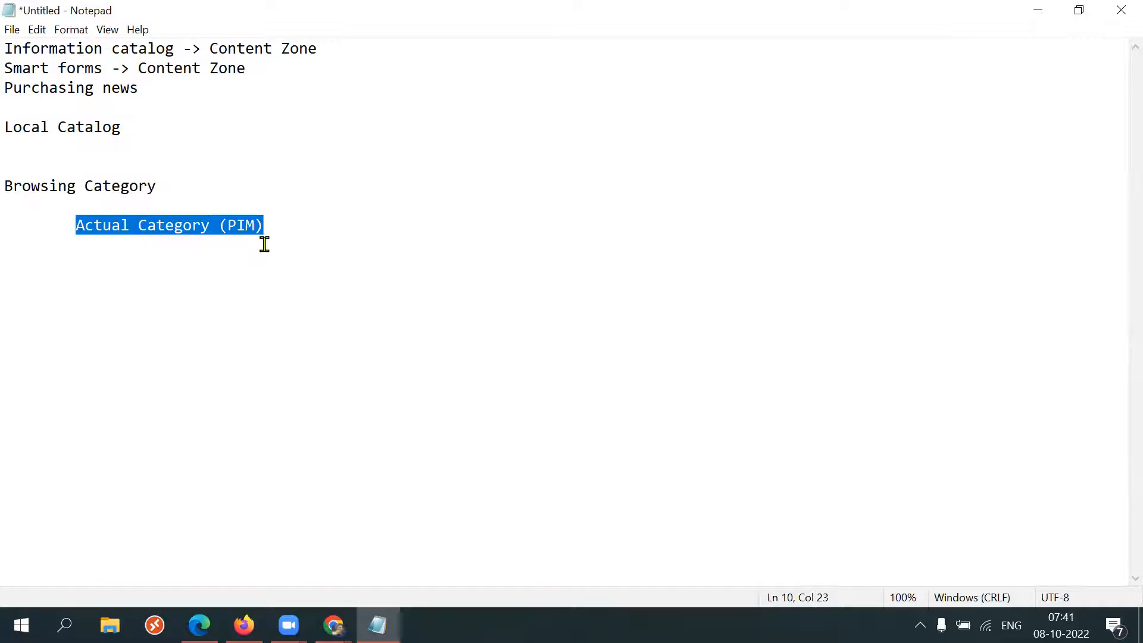
{"action": "left_click", "coordinate": [321, 250]}
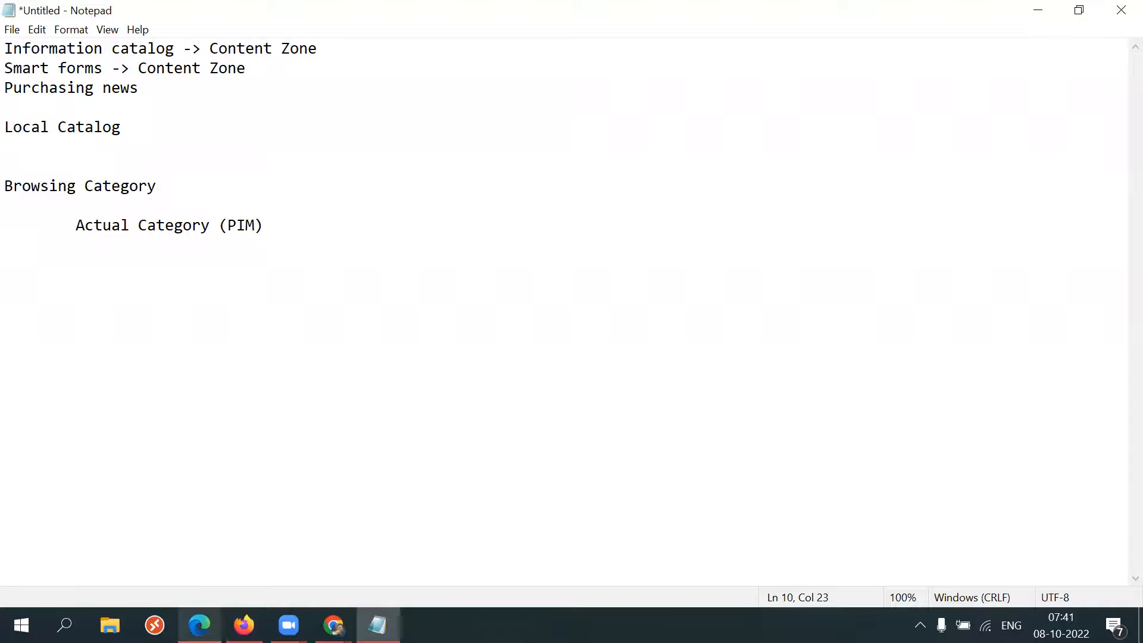
Return from the product details to the shopping search results and select the Office Supplies category.
{"action": "left_click", "coordinate": [282, 571]}
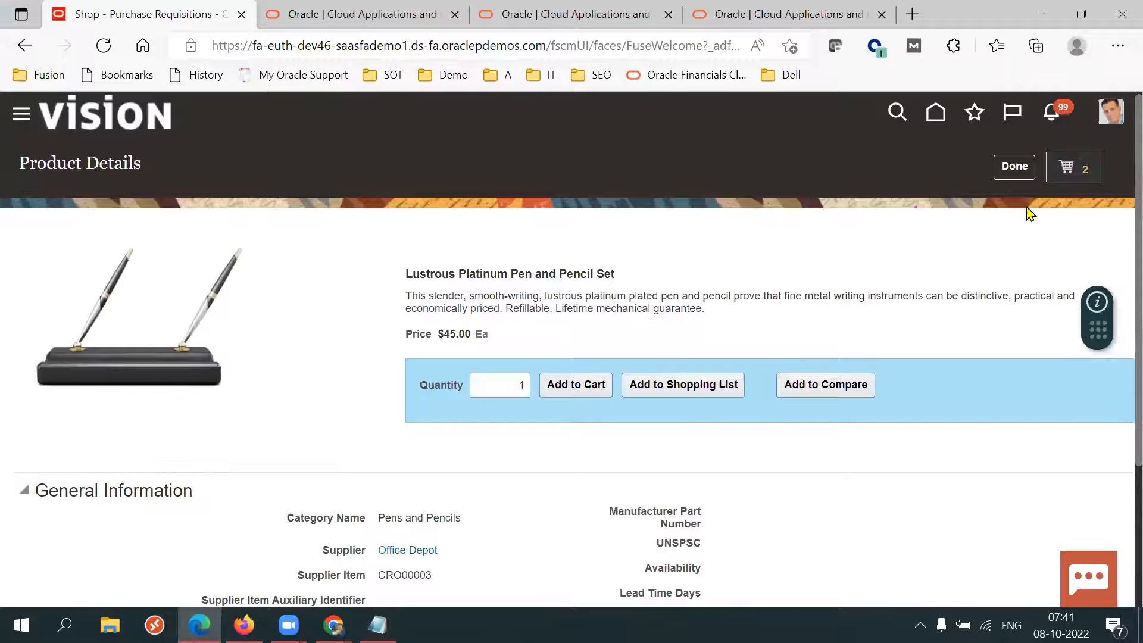
{"action": "left_click", "coordinate": [1016, 170]}
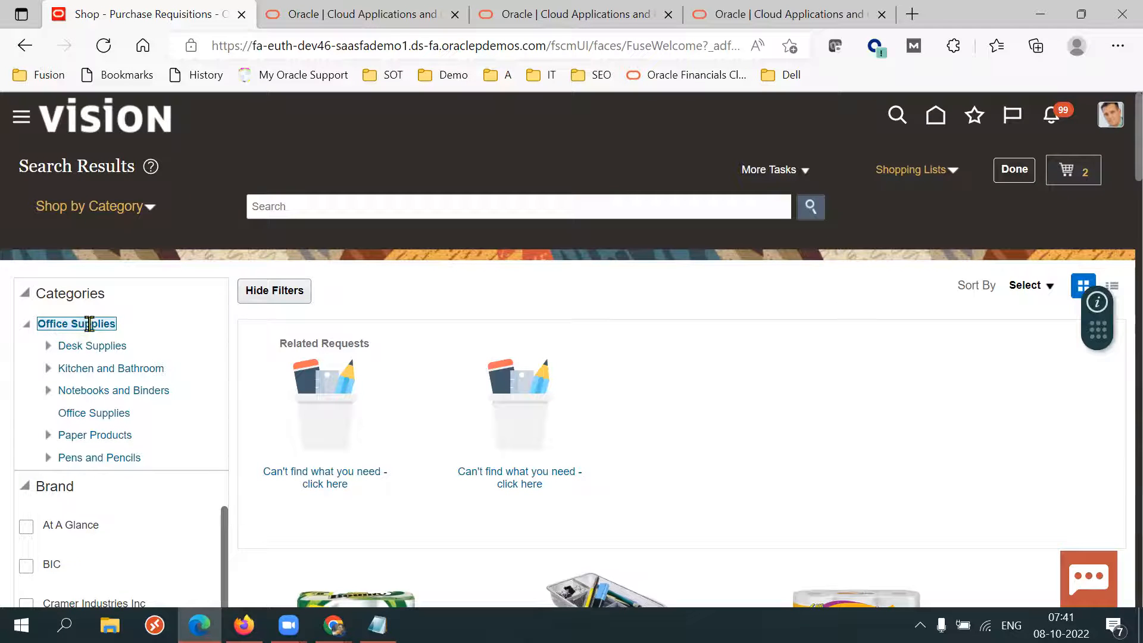
{"action": "left_click", "coordinate": [94, 323]}
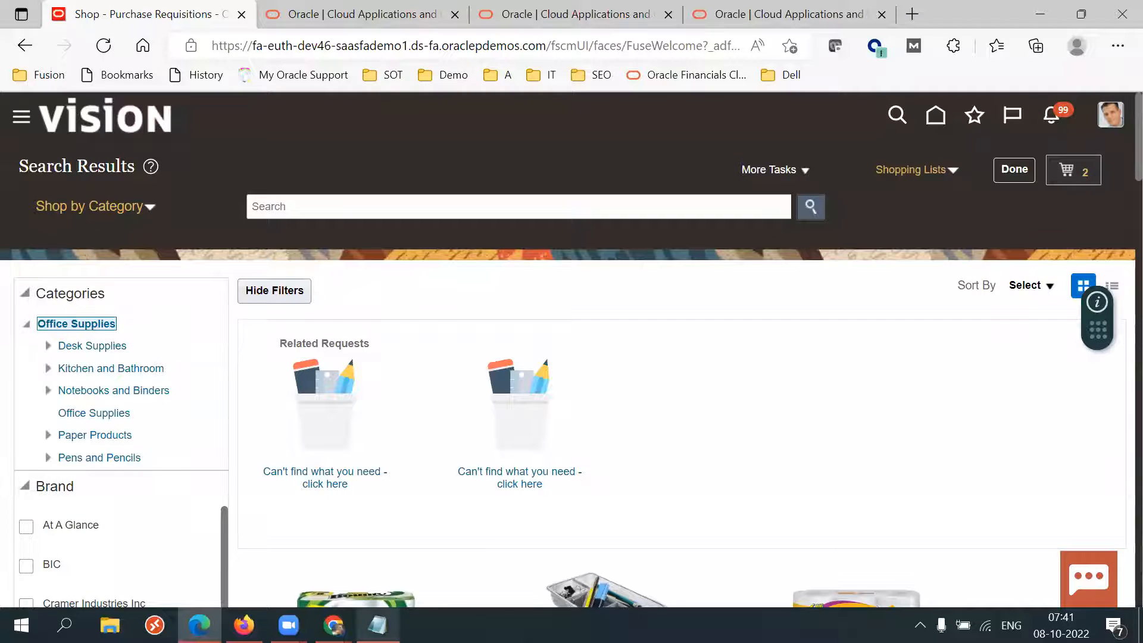
Append ': Electronics' to the Browsing Category line in the notes.
{"action": "left_click", "coordinate": [378, 625]}
{"action": "left_click_drag", "start_coordinate": [175, 190], "coordinate": [13, 188]}
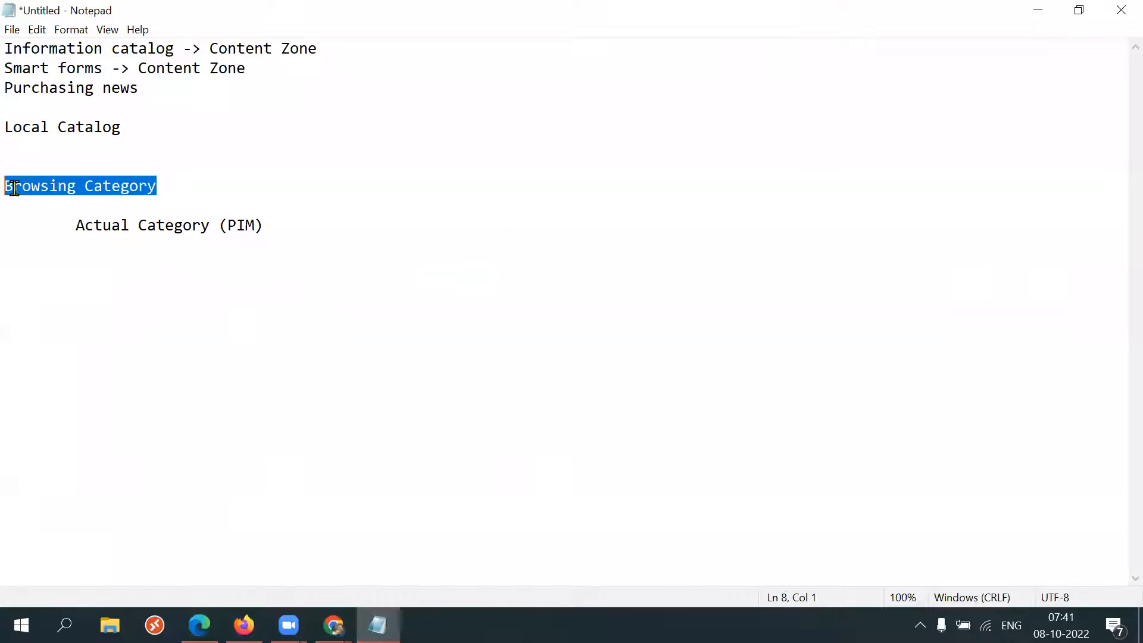
{"action": "left_click_drag", "start_coordinate": [64, 221], "coordinate": [288, 227]}
{"action": "left_click", "coordinate": [288, 227]}
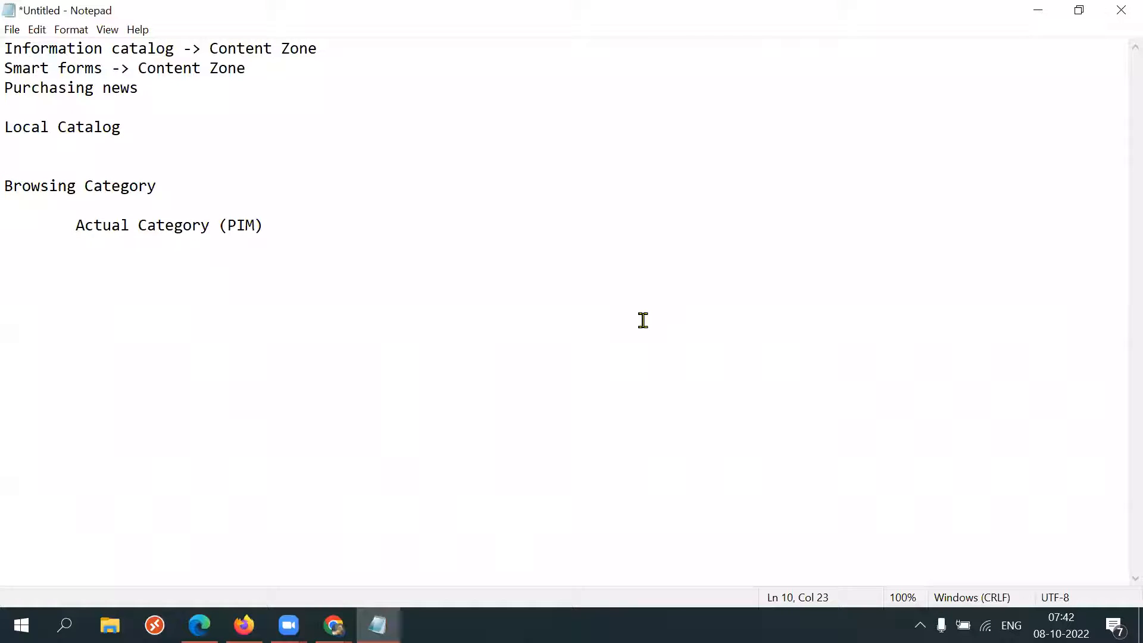
{"action": "left_click", "coordinate": [192, 185]}
{"action": "type", "text": ": Electo"}
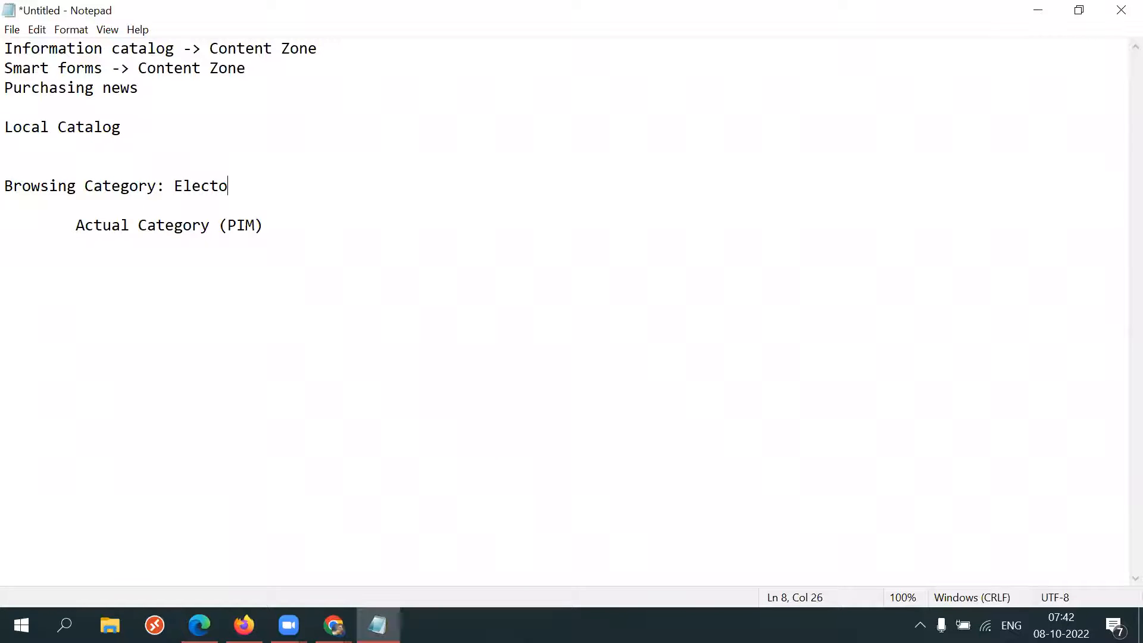
{"action": "key", "text": "BackSpace"}
{"action": "type", "text": "ronics"}
Append ': TV, Fride, Washing Machine' to the Actual Category (PIM) line and highlight both category lines.
{"action": "left_click", "coordinate": [288, 225]}
{"action": "type", "text": ": TV,"}
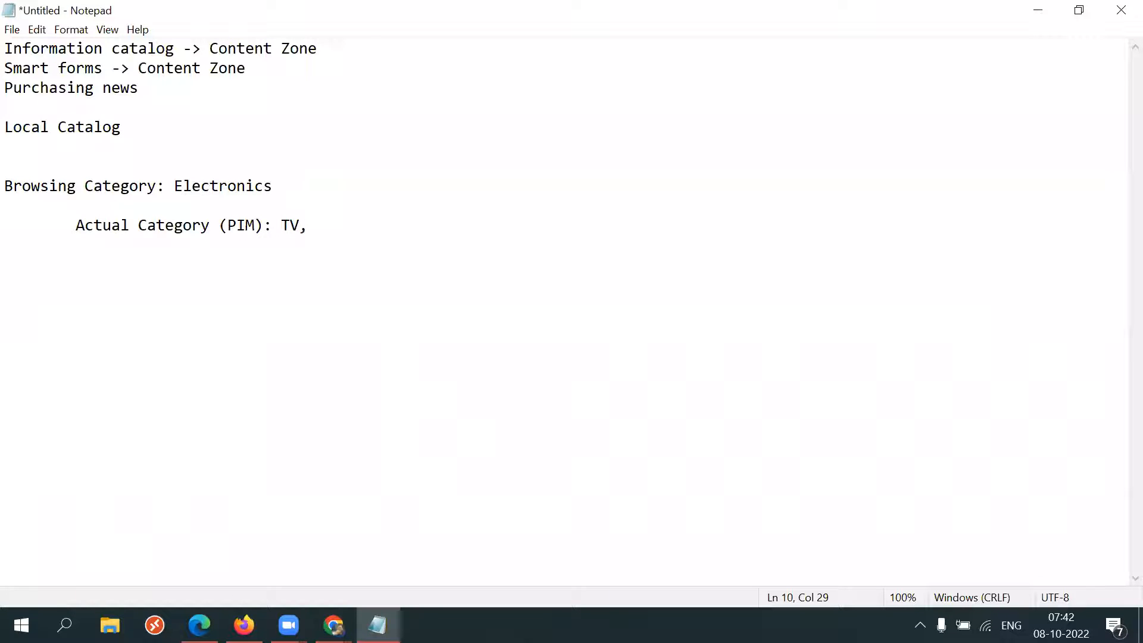
{"action": "type", "text": " Fride, Washin"}
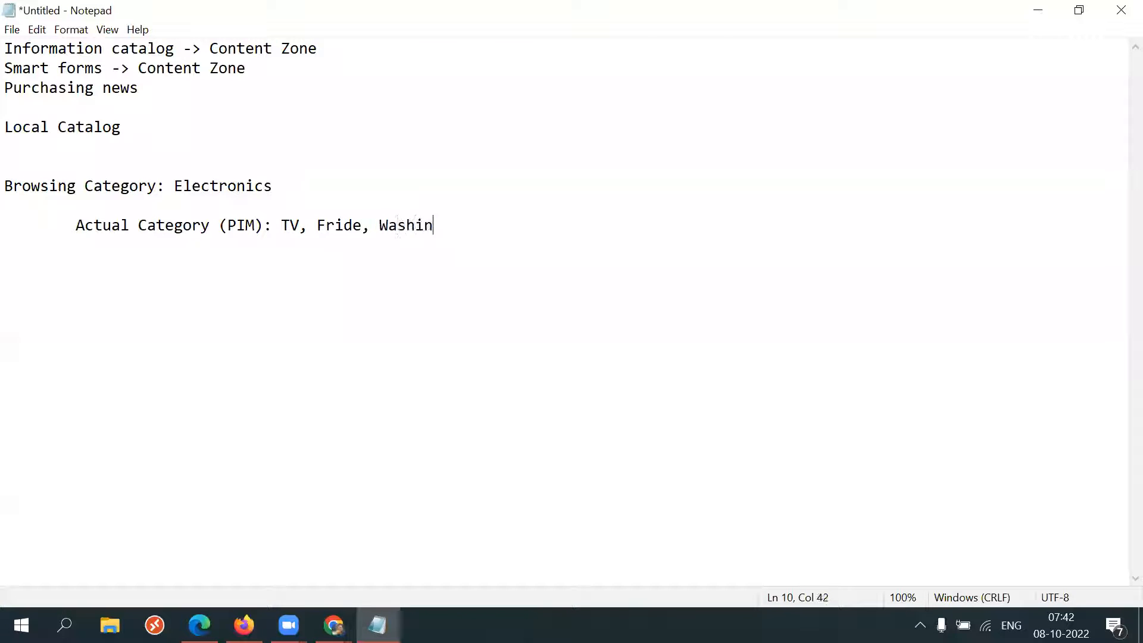
{"action": "type", "text": "g Machine"}
{"action": "left_click_drag", "start_coordinate": [273, 226], "coordinate": [23, 190]}
{"action": "left_click", "coordinate": [529, 229]}
{"action": "left_click_drag", "start_coordinate": [23, 189], "coordinate": [341, 313]}
{"action": "left_click", "coordinate": [340, 314]}
Switch to the Fusion home page in Chrome and browse the Procurement tab's apps.
{"action": "mouse_move", "coordinate": [243, 625]}
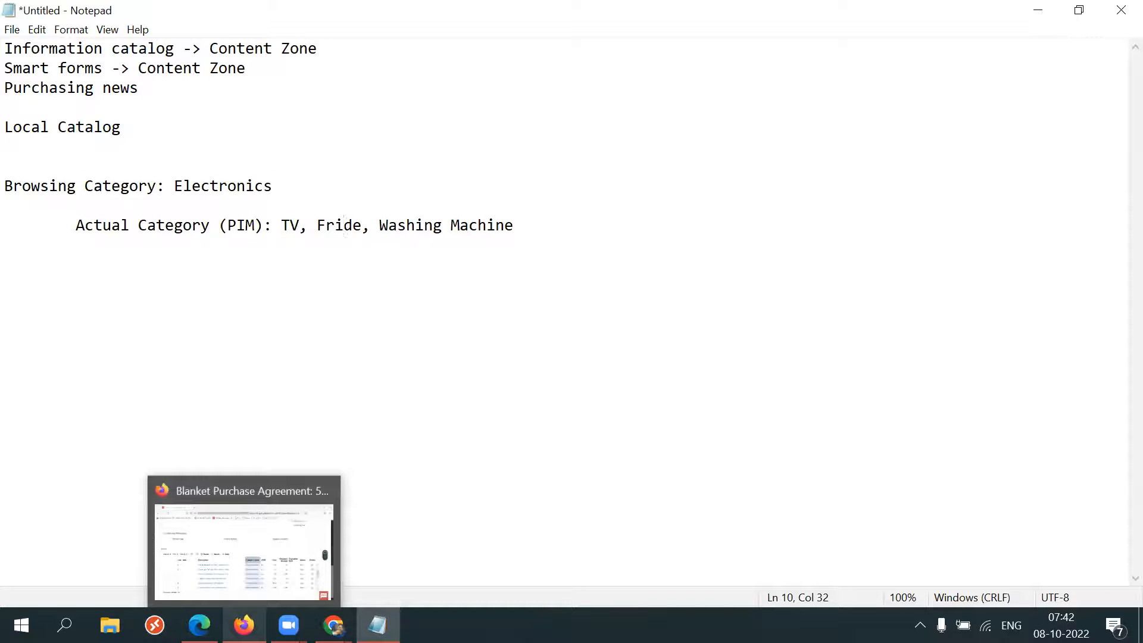
{"action": "mouse_move", "coordinate": [334, 626]}
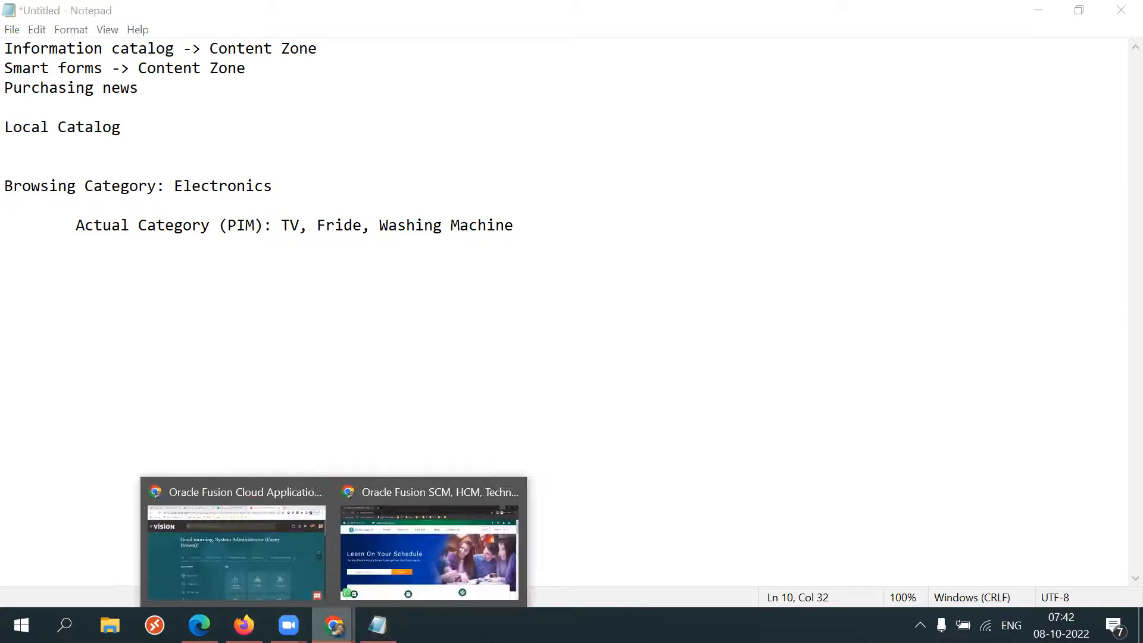
{"action": "left_click", "coordinate": [271, 566]}
{"action": "left_click", "coordinate": [401, 334]}
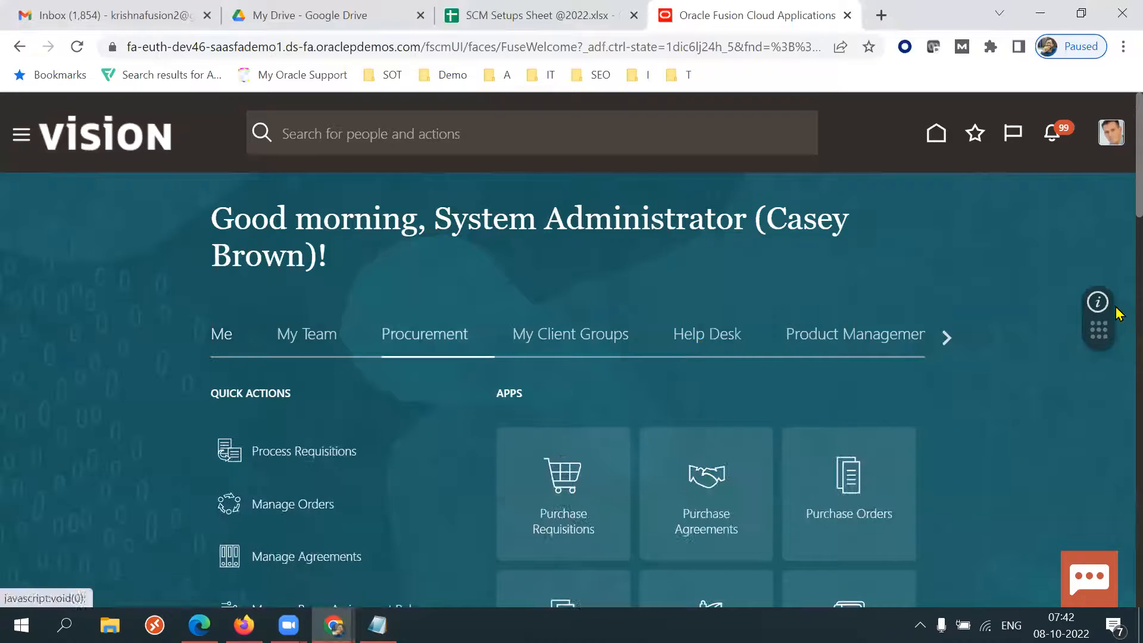
{"action": "scroll", "coordinate": [1118, 214], "scroll_direction": "down", "scroll_amount": 5}
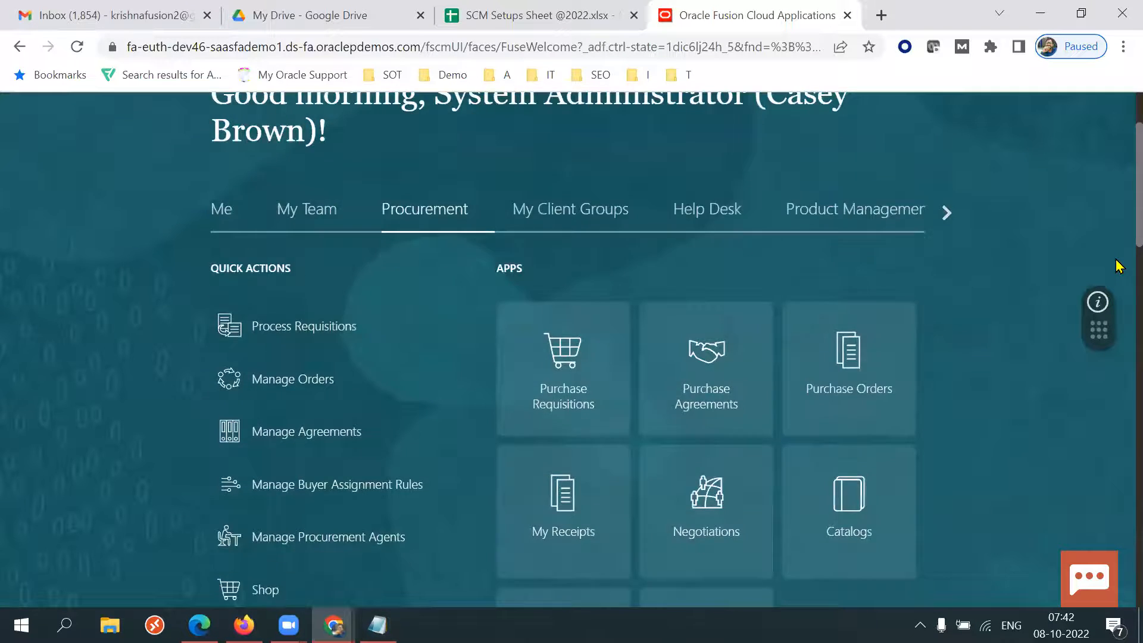
{"action": "left_click", "coordinate": [870, 331]}
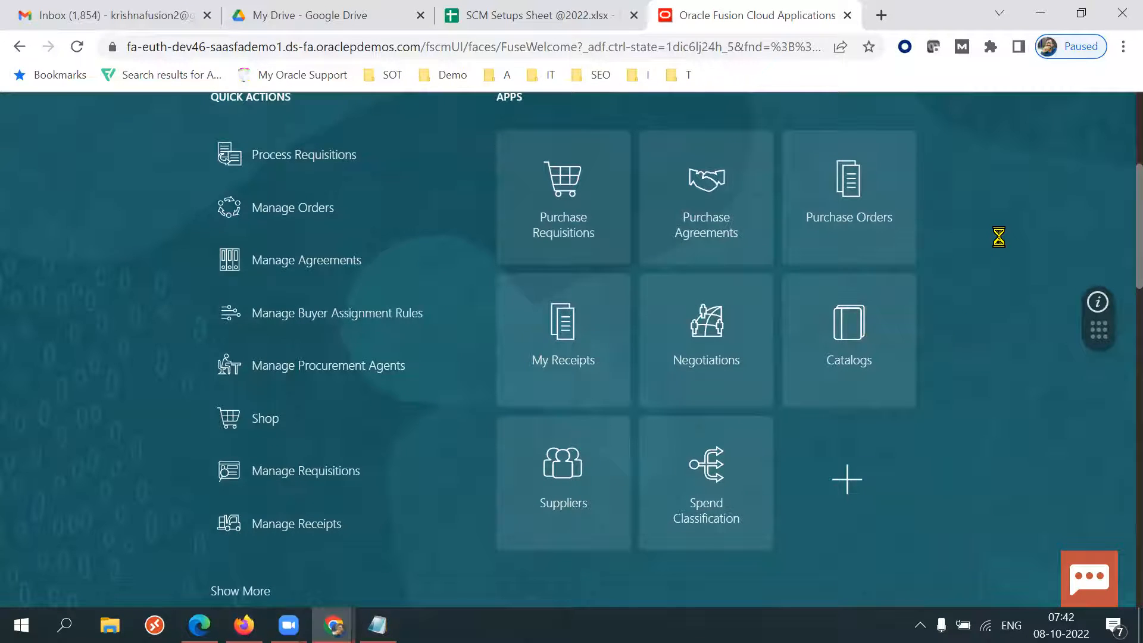
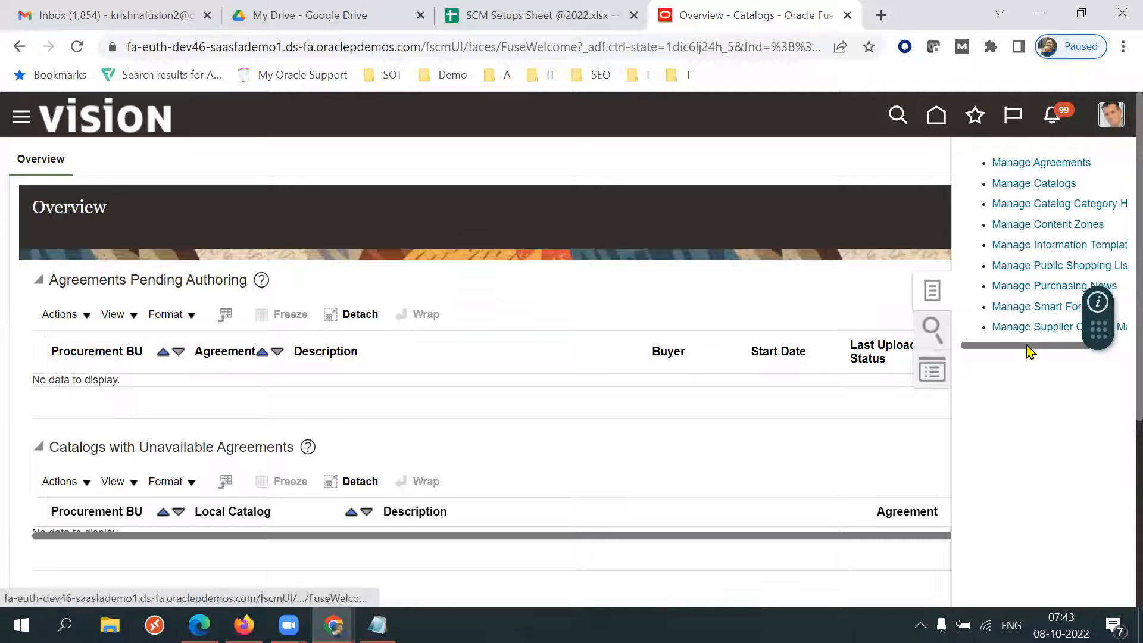
Open Manage Catalog Category Hierarchy and start a new browsing category named 47K Browsing Category.
{"action": "left_click", "coordinate": [1045, 209]}
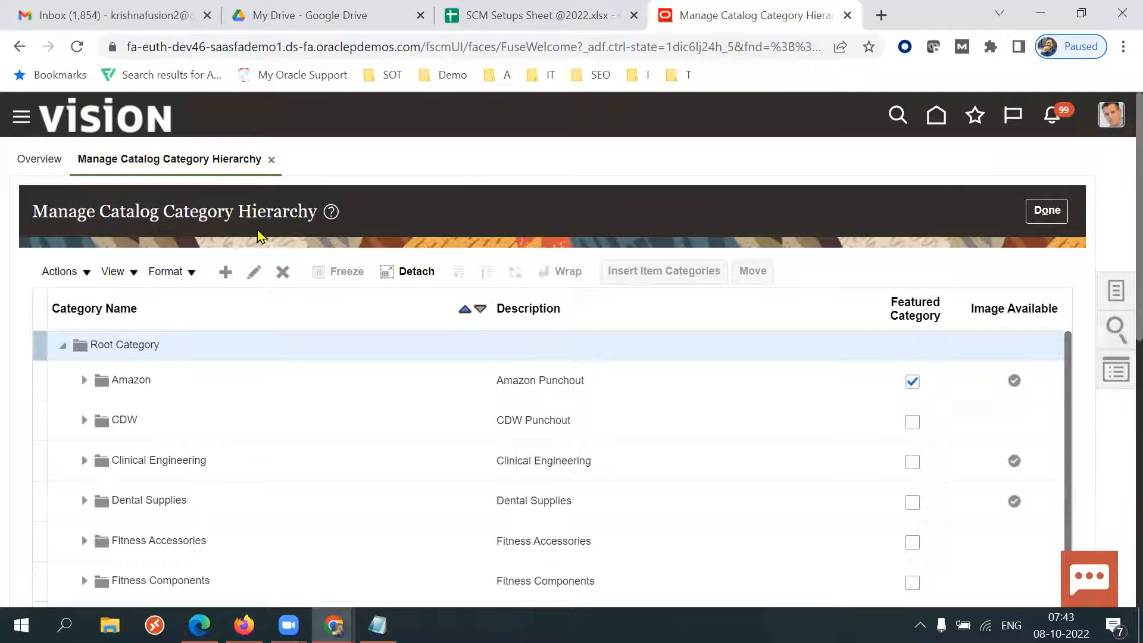
{"action": "triple_click", "coordinate": [217, 216]}
{"action": "left_click", "coordinate": [644, 222]}
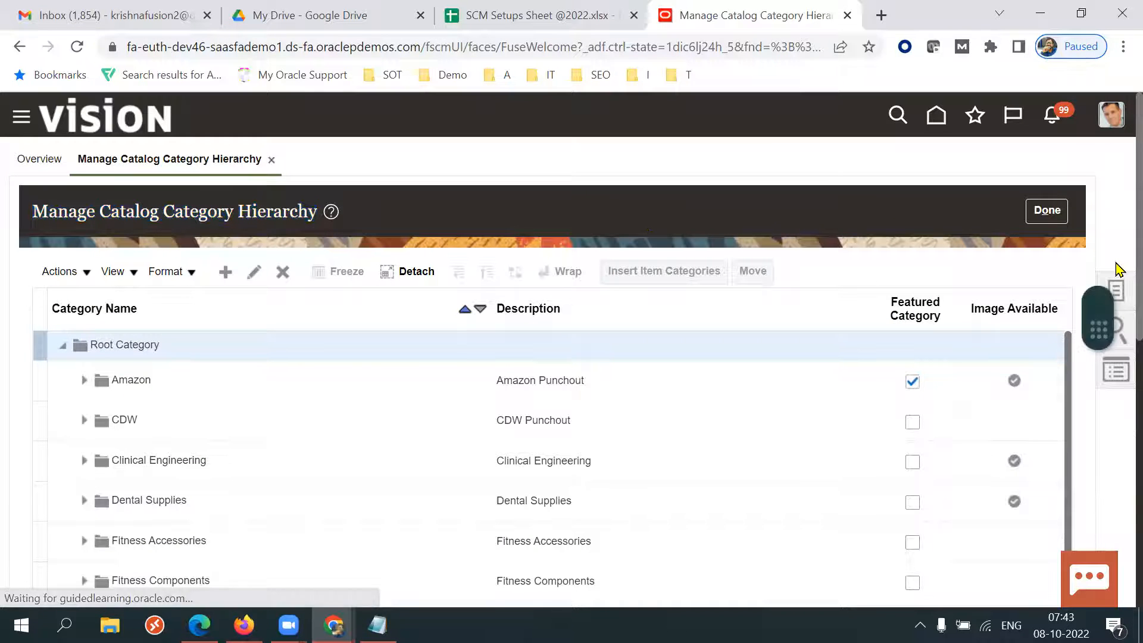
{"action": "scroll", "coordinate": [1117, 277], "scroll_direction": "down", "scroll_amount": 1}
{"action": "scroll", "coordinate": [1117, 283], "scroll_direction": "down", "scroll_amount": 1}
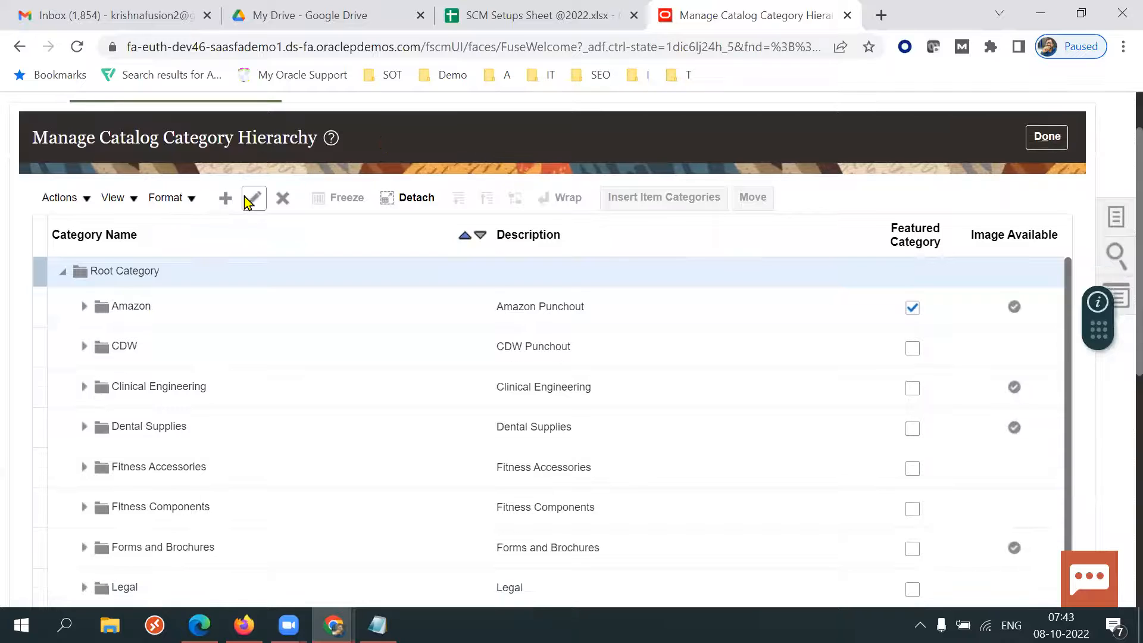
{"action": "left_click", "coordinate": [227, 200]}
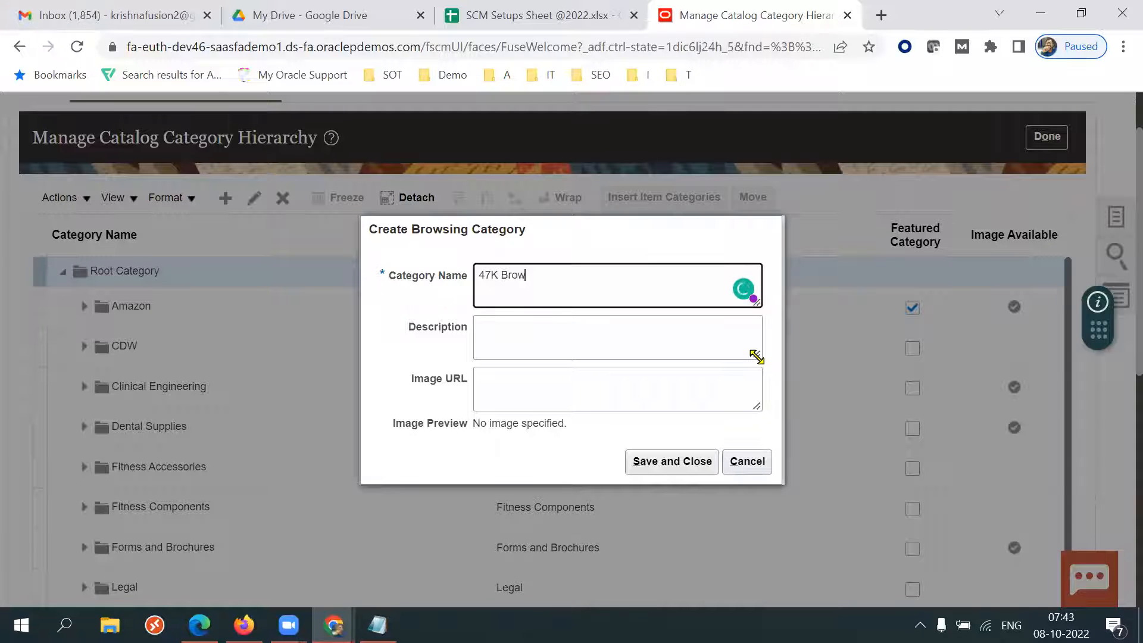
{"action": "type", "text": "g Category"}
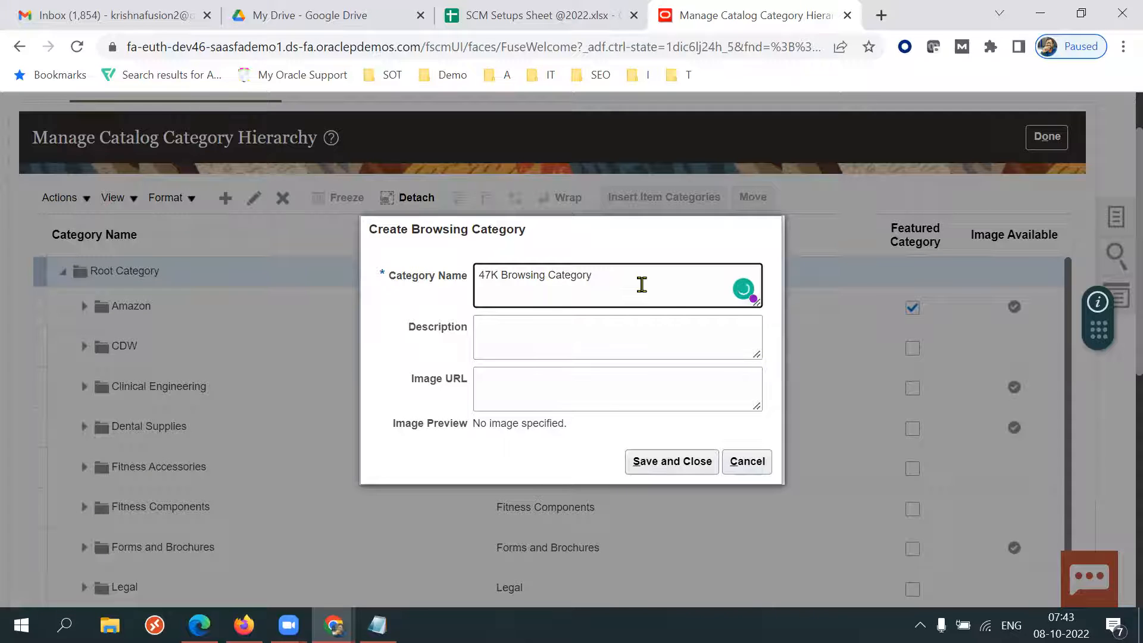
Copy the category name into the Description field.
{"action": "key", "text": "ctrl+shift+Left"}
{"action": "key", "text": "ctrl+shift+Left"}
{"action": "key", "text": "ctrl+shift+Left"}
{"action": "key", "text": "ctrl+c"}
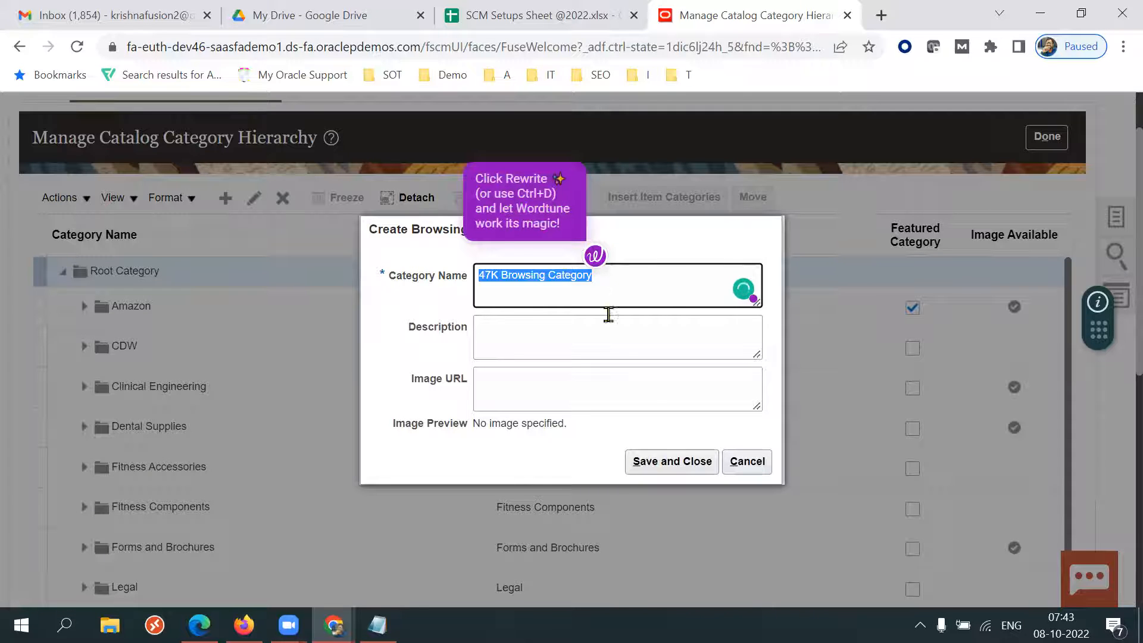
{"action": "left_click", "coordinate": [569, 345]}
{"action": "key", "text": "ctrl+v"}
{"action": "left_click", "coordinate": [532, 384]}
{"action": "key", "text": "ctrl+v"}
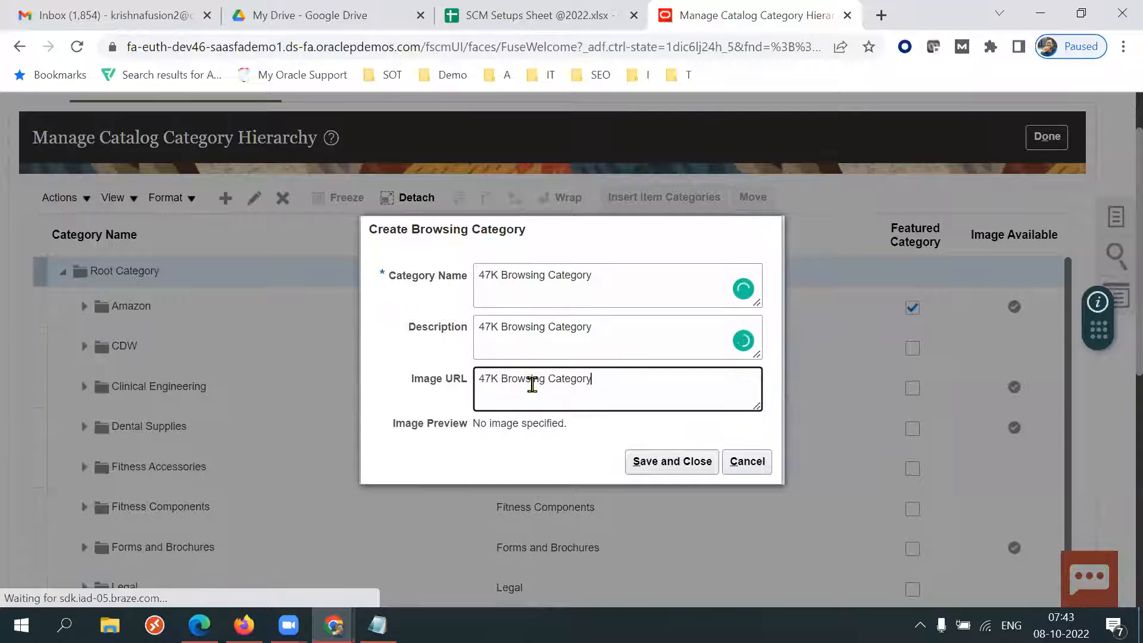
{"action": "key", "text": "ctrl+shift+Left"}
{"action": "key", "text": "ctrl+shift+Left"}
{"action": "key", "text": "ctrl+shift+Left"}
{"action": "key", "text": "BackSpace"}
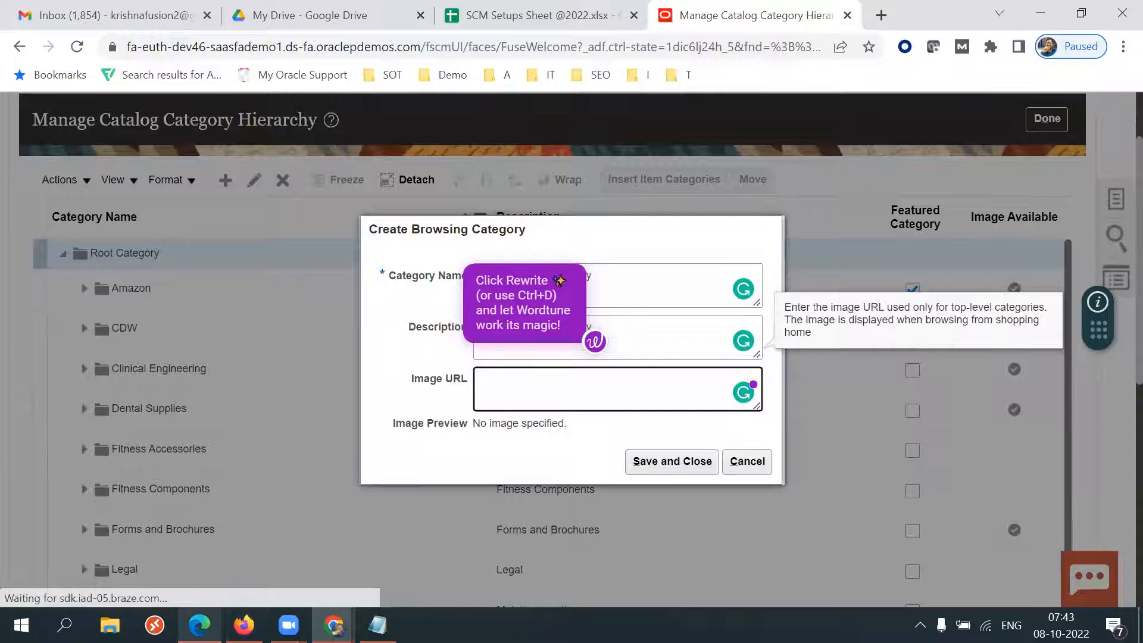
Review the Top Categories section on the shopping home page in Edge, then return to Chrome.
{"action": "left_click", "coordinate": [200, 625]}
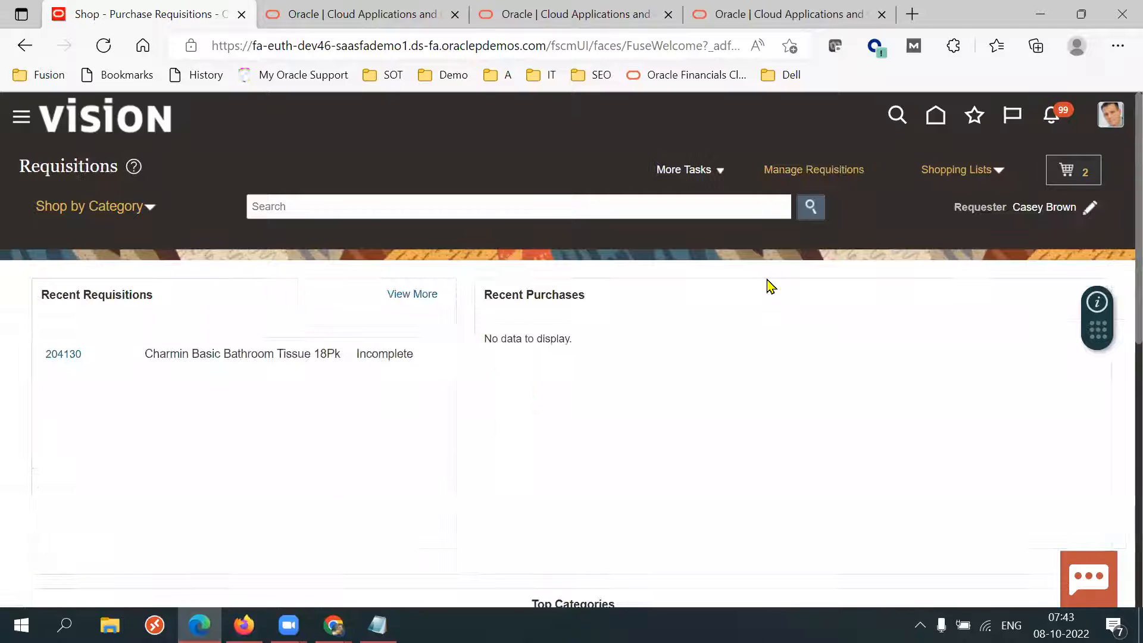
{"action": "scroll", "coordinate": [1116, 196], "scroll_direction": "down", "scroll_amount": 6}
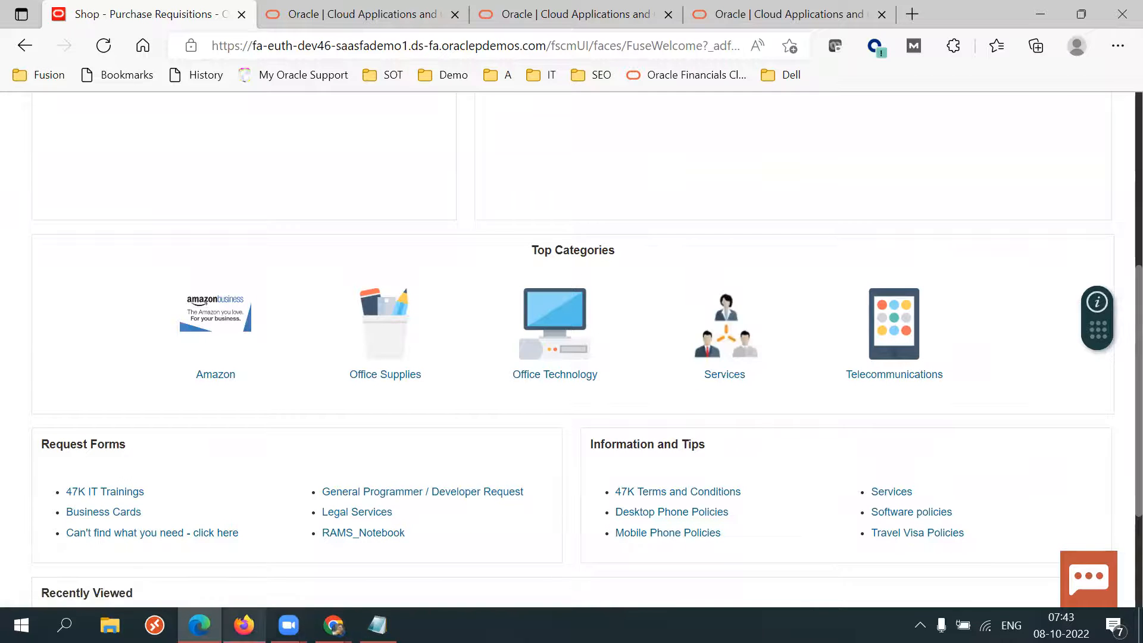
{"action": "mouse_move", "coordinate": [244, 625]}
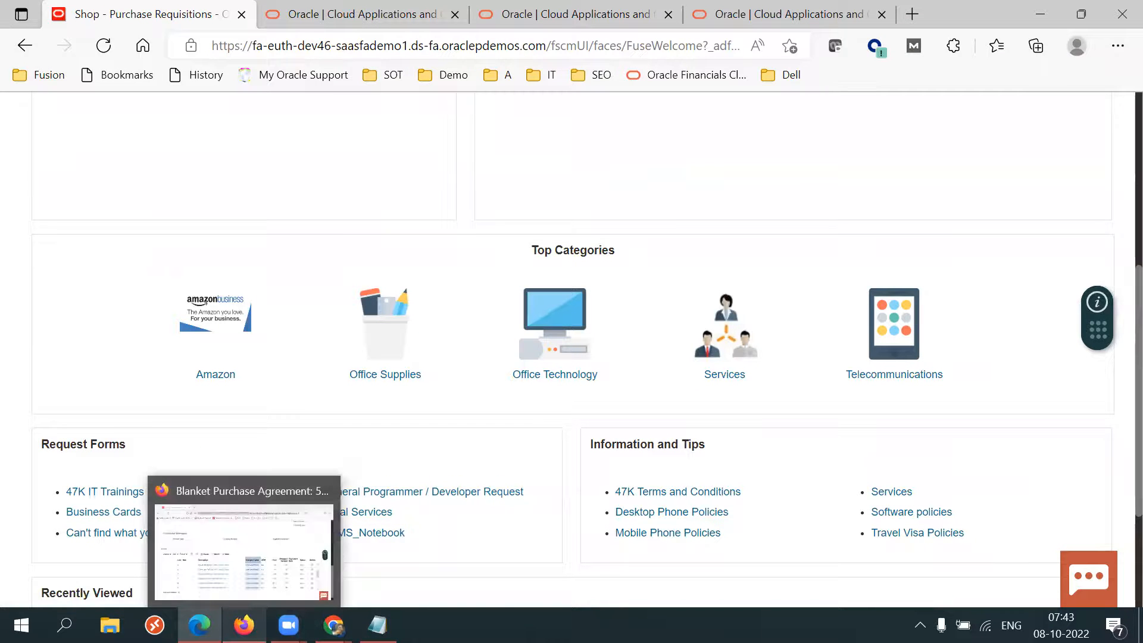
{"action": "mouse_move", "coordinate": [333, 626]}
{"action": "left_click", "coordinate": [281, 582]}
Save and close the new 47K Browsing Category without an image URL.
{"action": "left_click", "coordinate": [528, 380]}
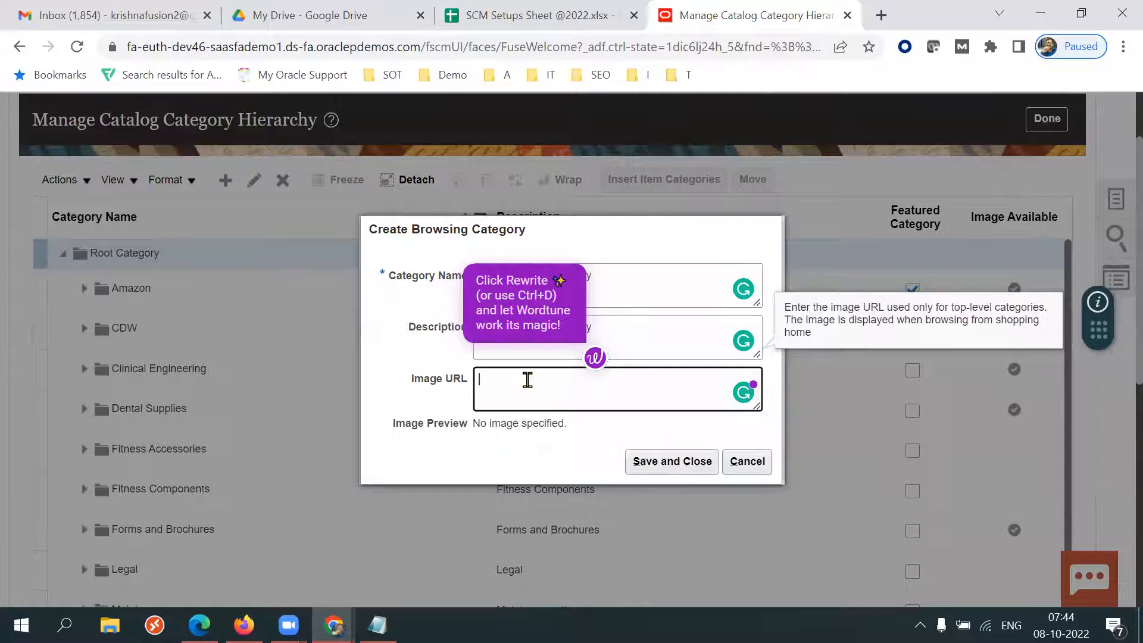
{"action": "left_click_drag", "start_coordinate": [528, 380], "coordinate": [493, 444]}
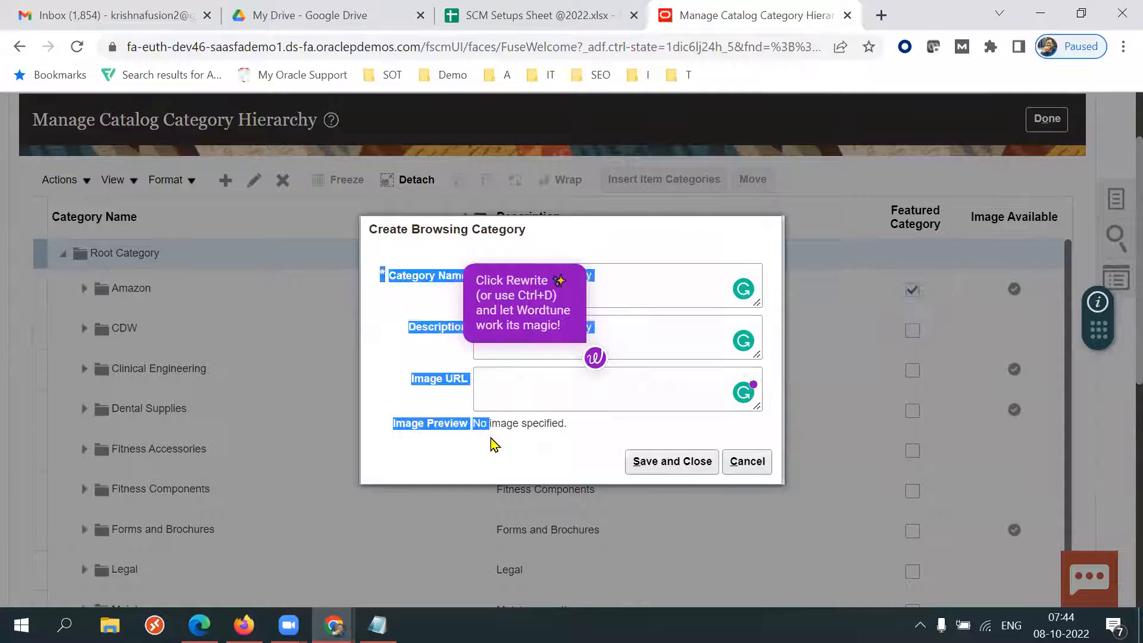
{"action": "triple_click", "coordinate": [448, 391]}
{"action": "left_click", "coordinate": [542, 395]}
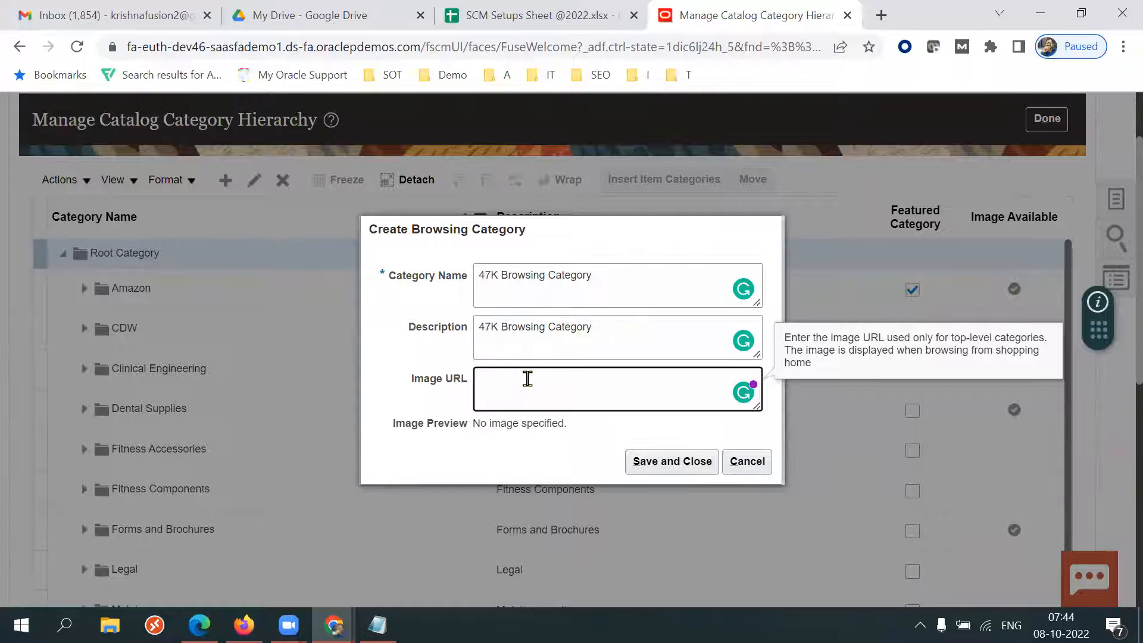
{"action": "left_click", "coordinate": [650, 461]}
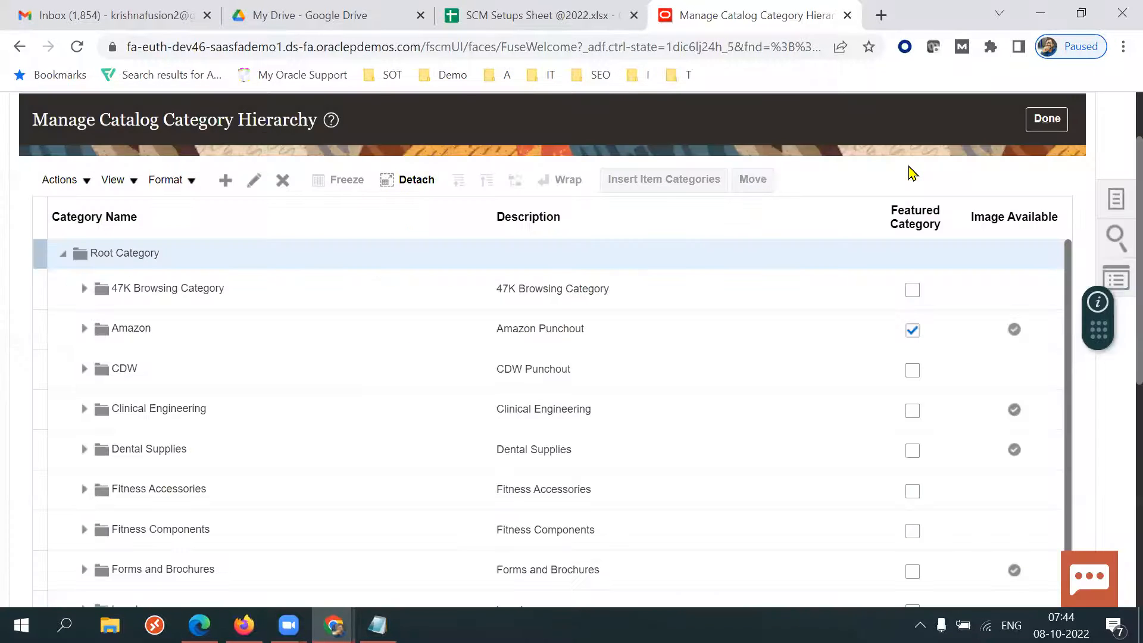
Insert the XXE Spares item category under 47K Browsing Category.
{"action": "left_click", "coordinate": [286, 289]}
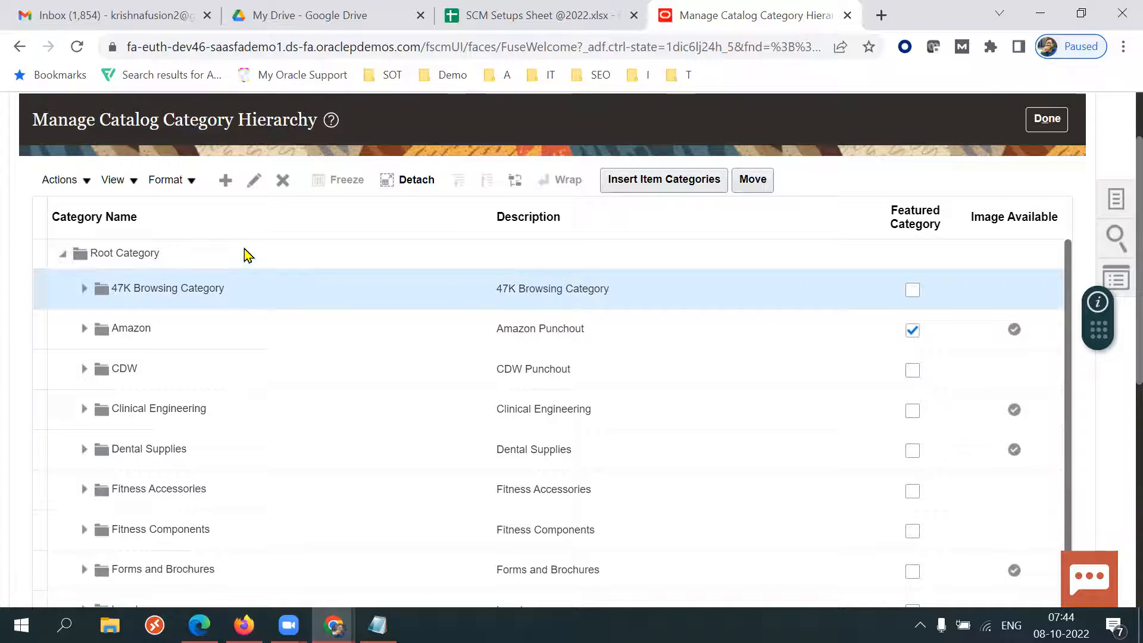
{"action": "left_click", "coordinate": [84, 289]}
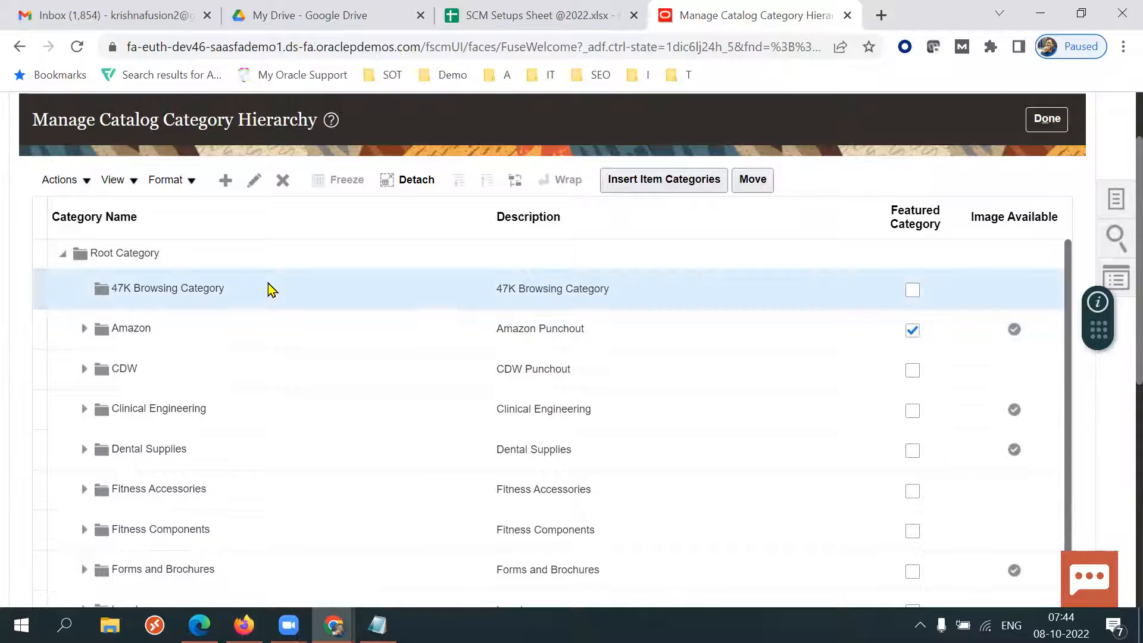
{"action": "left_click", "coordinate": [225, 184]}
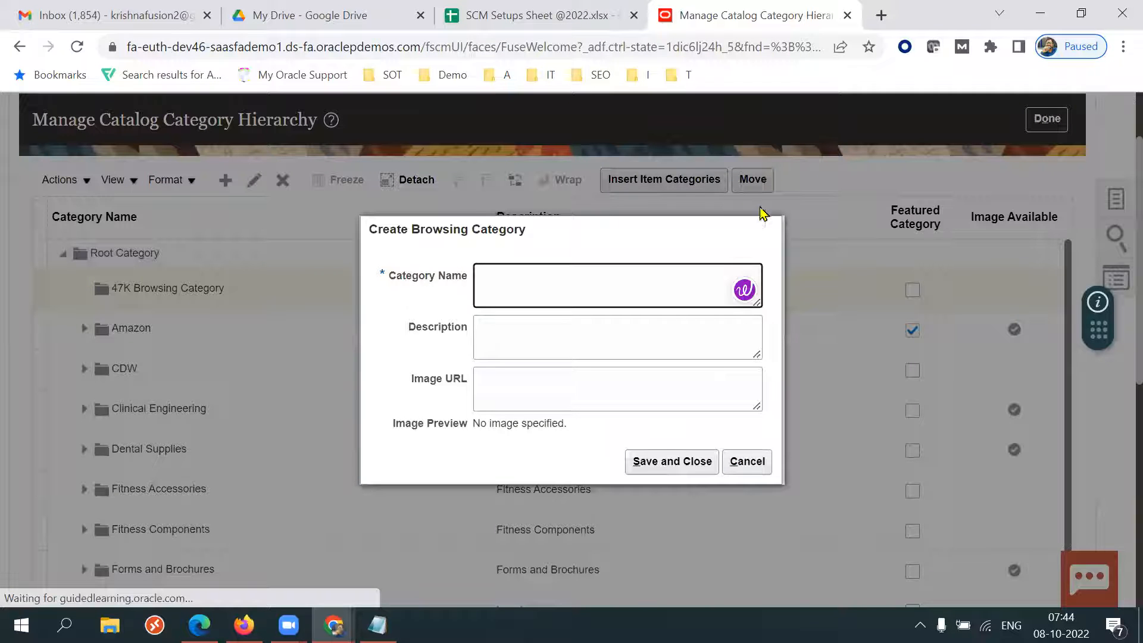
{"action": "left_click", "coordinate": [741, 465]}
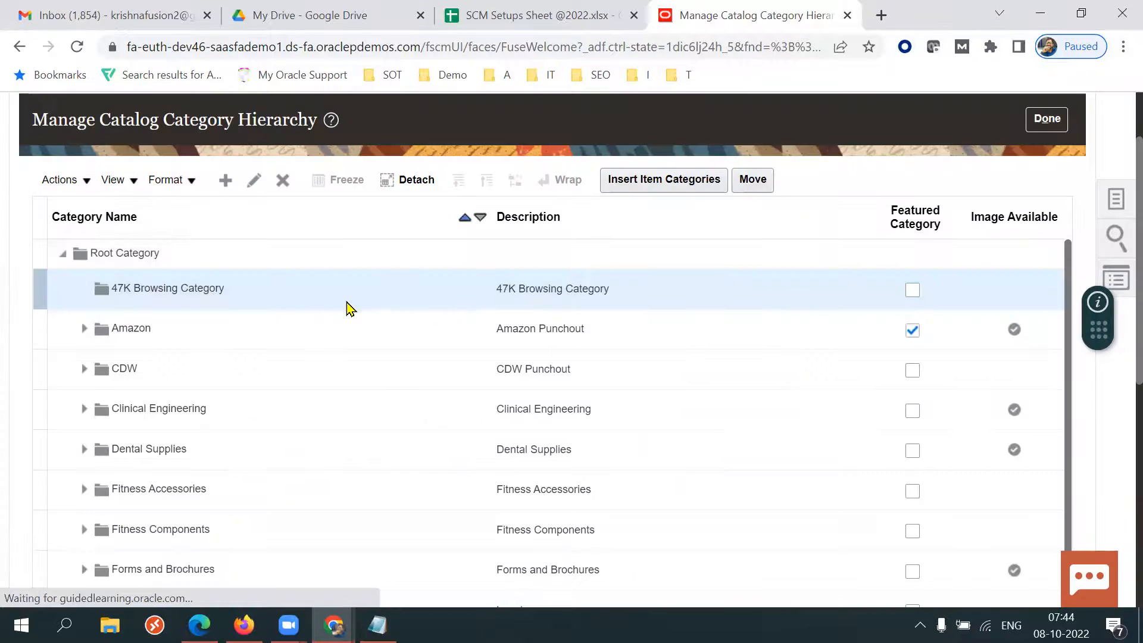
{"action": "left_click", "coordinate": [676, 190]}
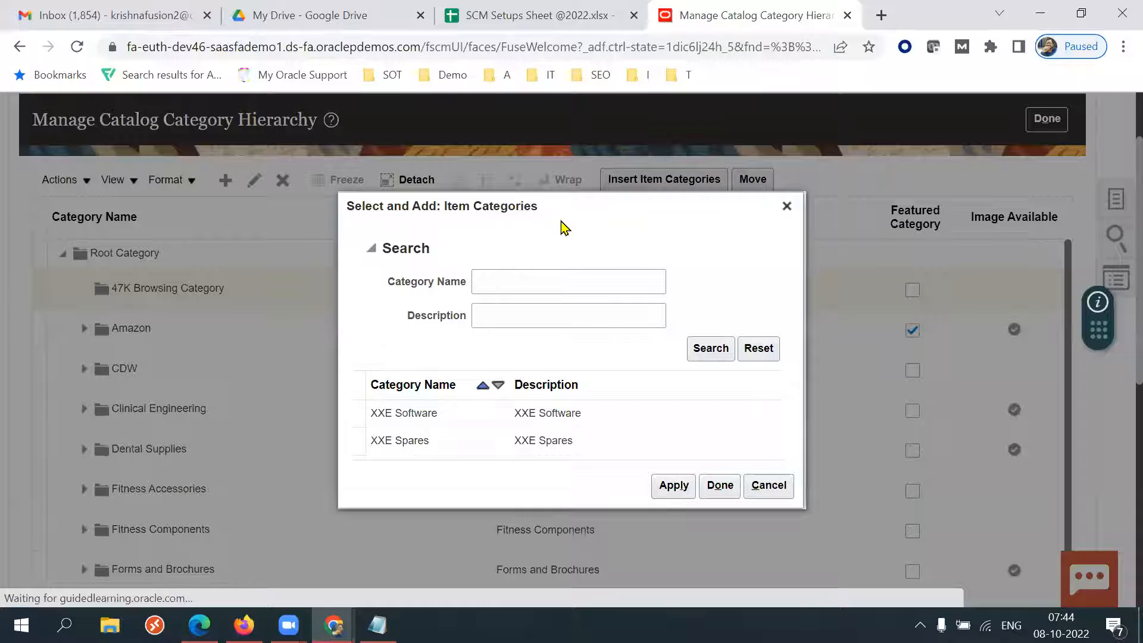
{"action": "left_click_drag", "start_coordinate": [565, 228], "coordinate": [692, 244]}
{"action": "left_click_drag", "start_coordinate": [544, 210], "coordinate": [677, 276]}
{"action": "left_click", "coordinate": [677, 275]}
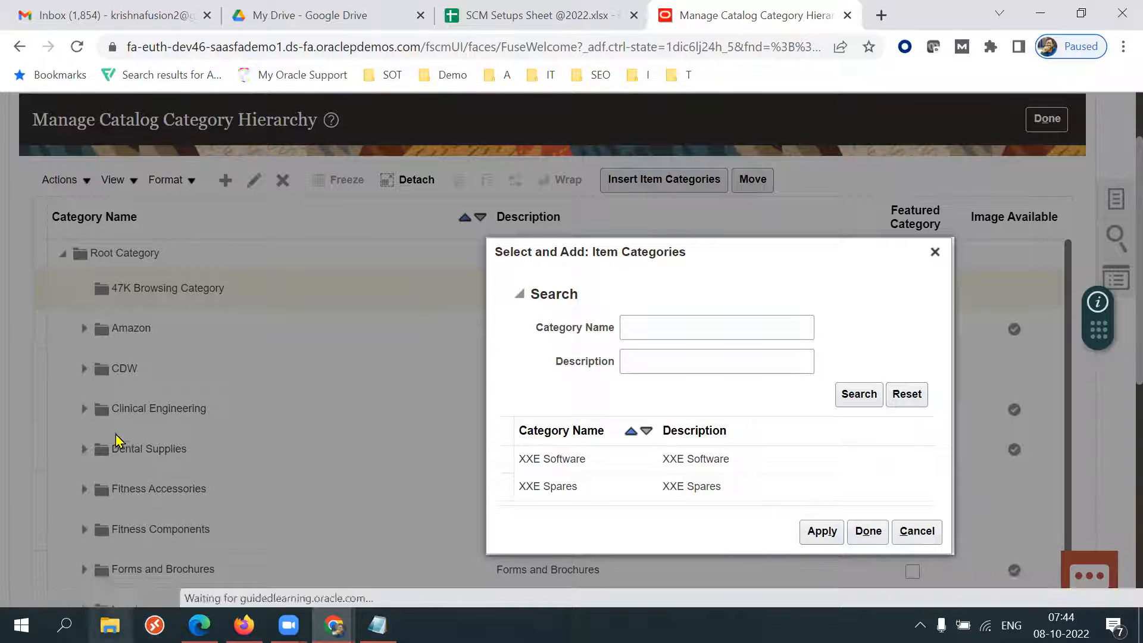
{"action": "left_click", "coordinate": [875, 400]}
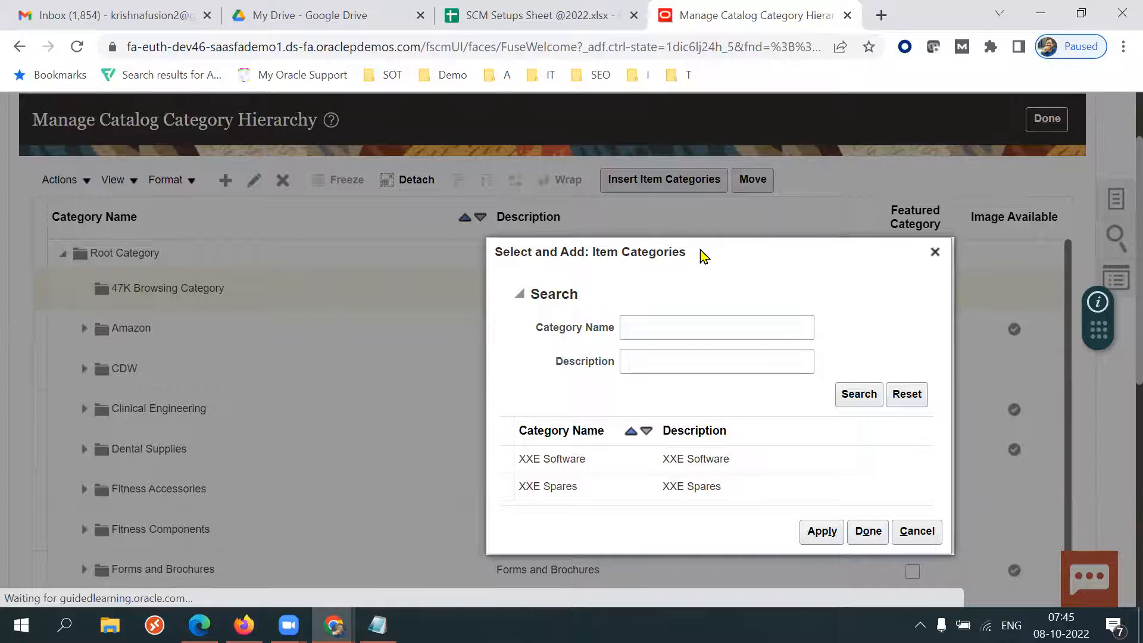
{"action": "left_click_drag", "start_coordinate": [704, 255], "coordinate": [714, 133]}
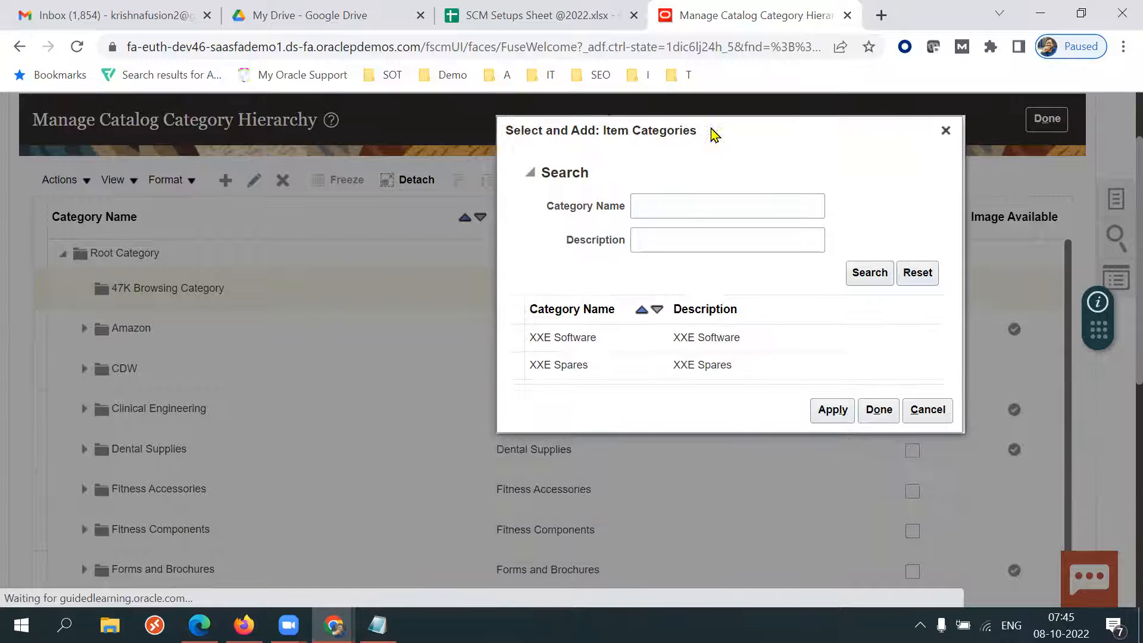
{"action": "left_click", "coordinate": [705, 365]}
{"action": "left_click", "coordinate": [673, 373]}
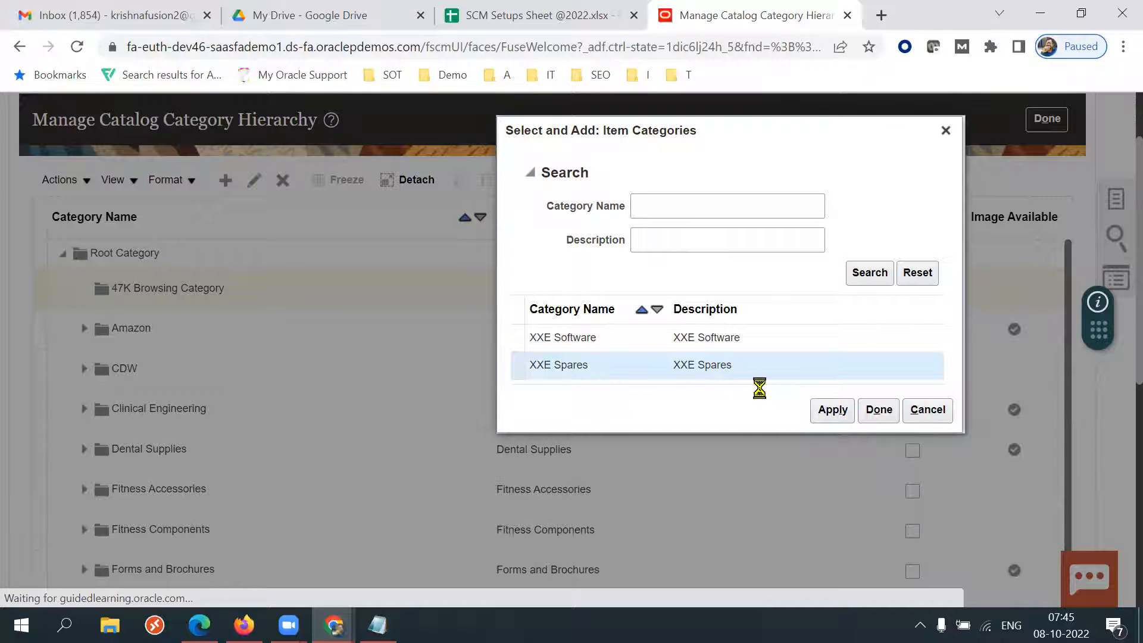
{"action": "left_click", "coordinate": [835, 415]}
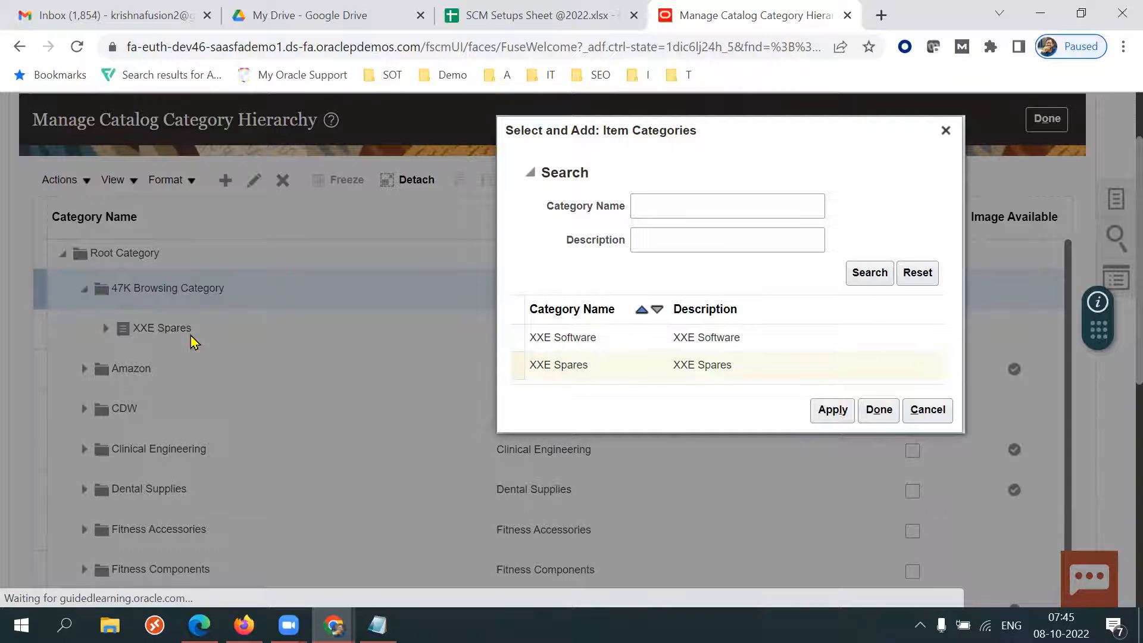
{"action": "left_click", "coordinate": [879, 410]}
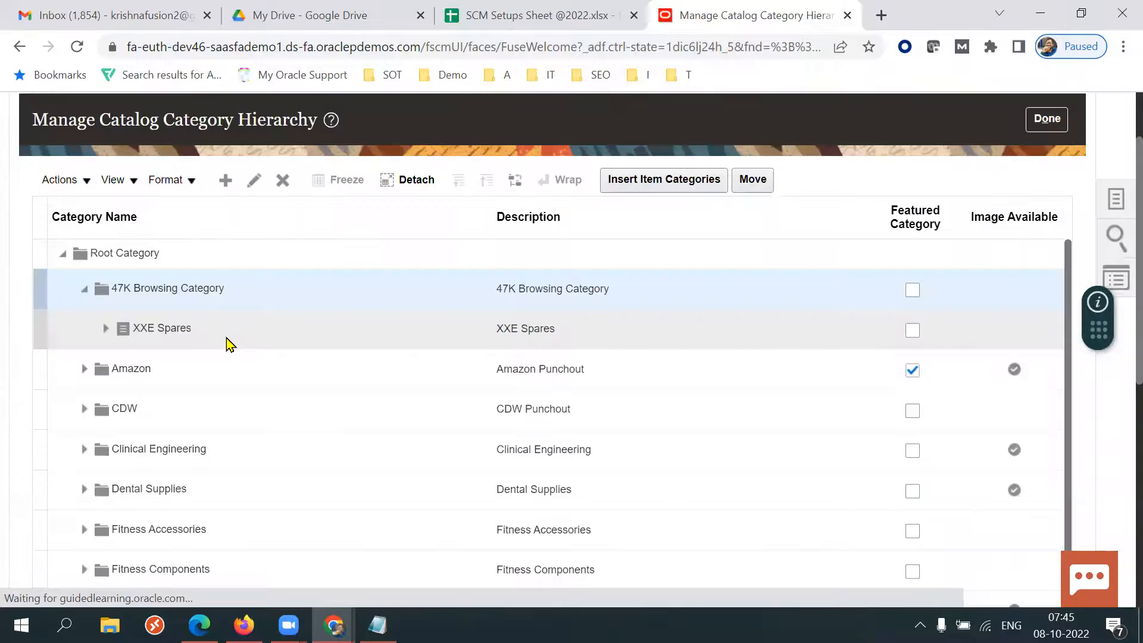
{"action": "left_click", "coordinate": [224, 337]}
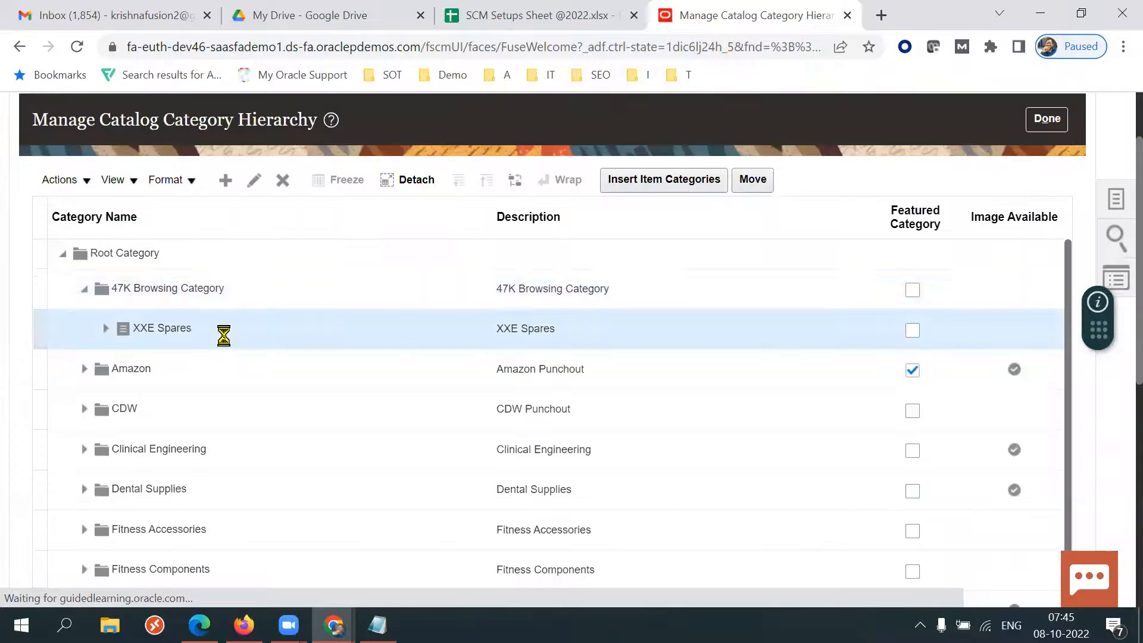
{"action": "left_click", "coordinate": [228, 300]}
{"action": "left_click", "coordinate": [203, 327]}
{"action": "left_click", "coordinate": [247, 285]}
{"action": "left_click", "coordinate": [209, 329]}
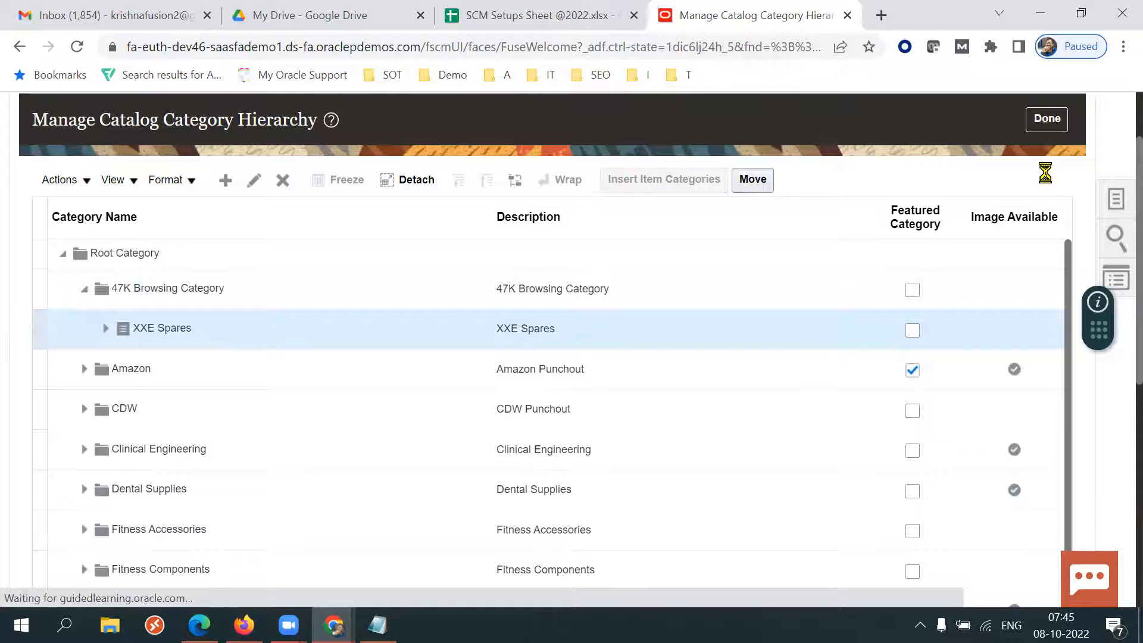
{"action": "left_click", "coordinate": [734, 181]}
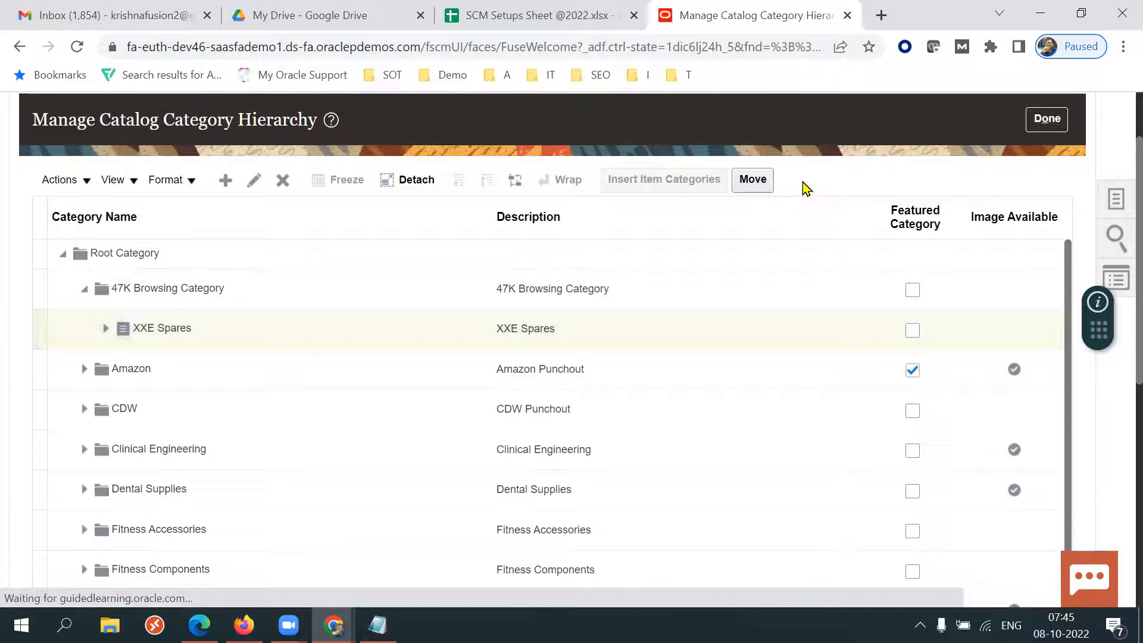
Insert the XXE Software item category under 47K Browsing Category.
{"action": "left_click", "coordinate": [339, 288]}
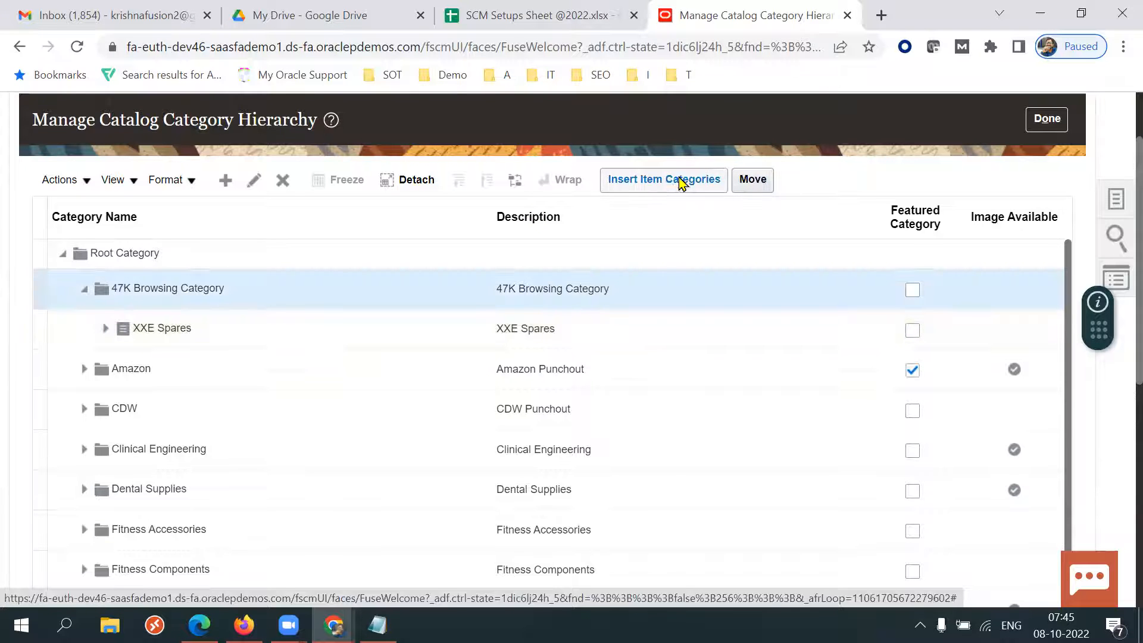
{"action": "left_click", "coordinate": [681, 181]}
{"action": "left_click", "coordinate": [718, 351]}
{"action": "left_click_drag", "start_coordinate": [586, 226], "coordinate": [768, 197]}
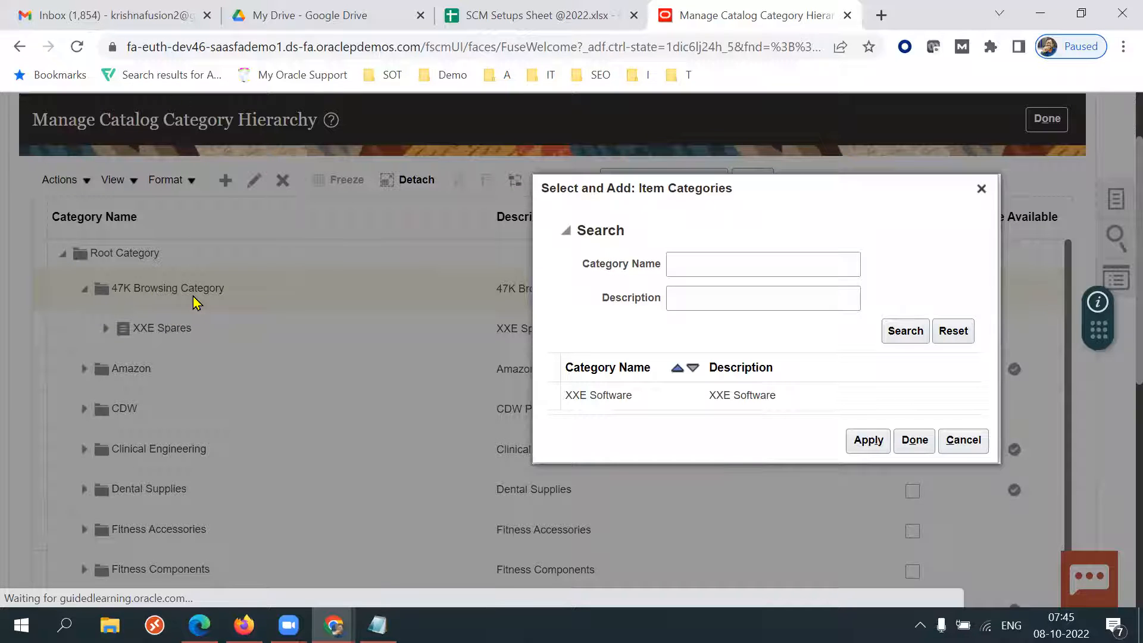
{"action": "left_click", "coordinate": [681, 396]}
{"action": "left_click", "coordinate": [868, 442]}
{"action": "left_click", "coordinate": [914, 441]}
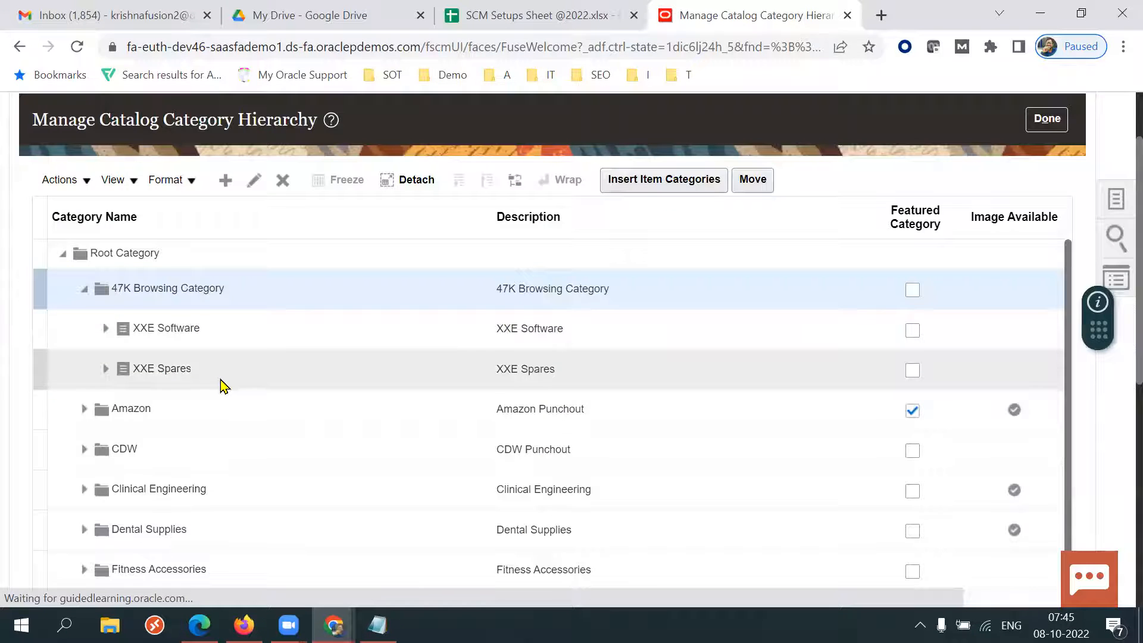
{"action": "left_click", "coordinate": [221, 332]}
{"action": "left_click", "coordinate": [202, 368]}
{"action": "left_click", "coordinate": [237, 327]}
{"action": "left_click", "coordinate": [217, 363]}
{"action": "left_click", "coordinate": [242, 332]}
{"action": "left_click", "coordinate": [221, 363]}
{"action": "left_click", "coordinate": [235, 340]}
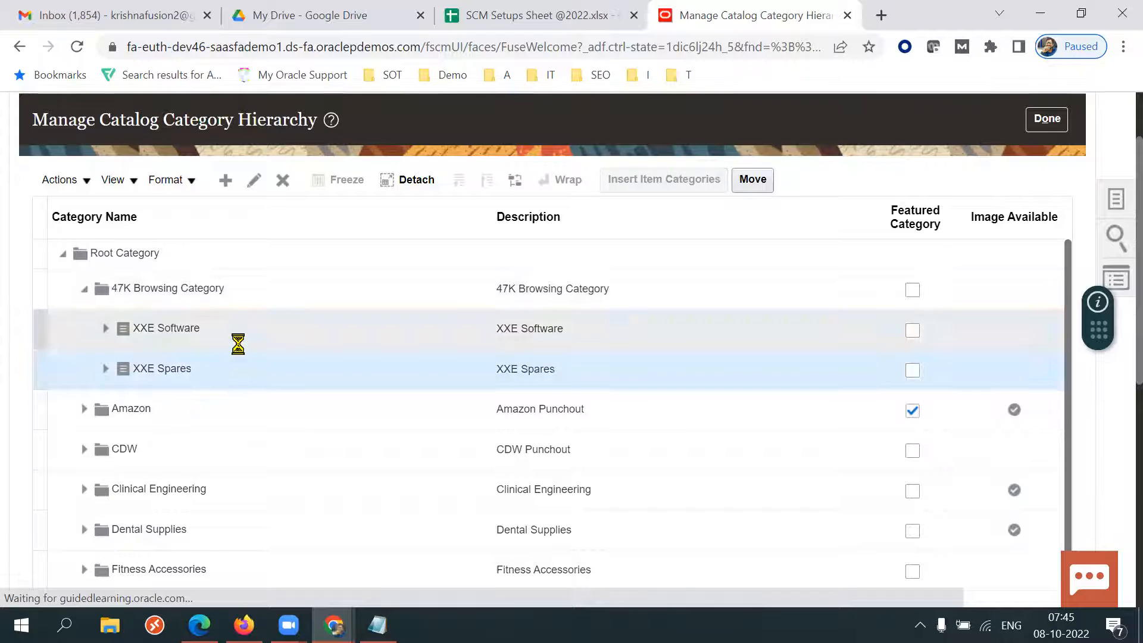
{"action": "left_click", "coordinate": [222, 360]}
{"action": "left_click", "coordinate": [237, 333]}
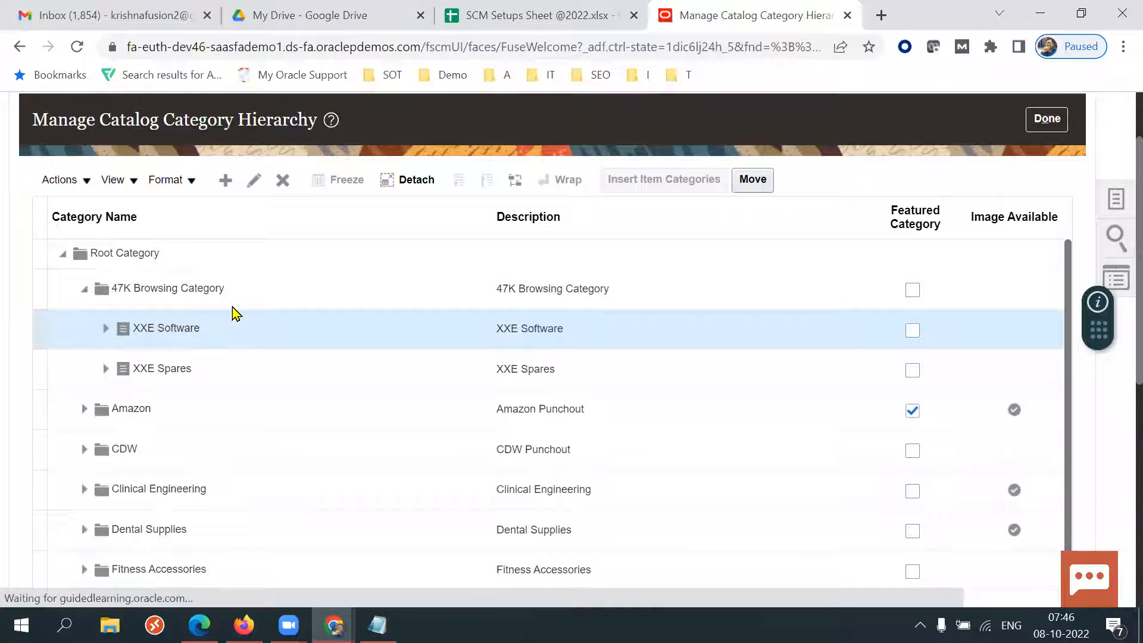
{"action": "left_click", "coordinate": [237, 289]}
{"action": "left_click", "coordinate": [251, 325]}
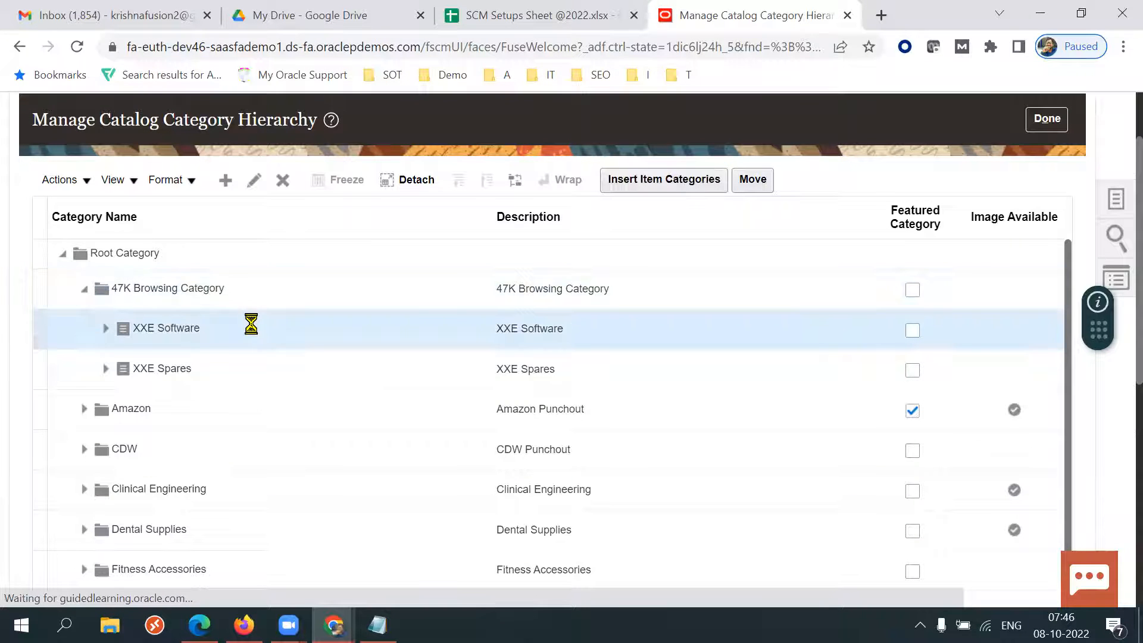
Compare the category hierarchy with the Top Categories shown on the shopping home page in Edge, then return to Chrome.
{"action": "left_click", "coordinate": [221, 367]}
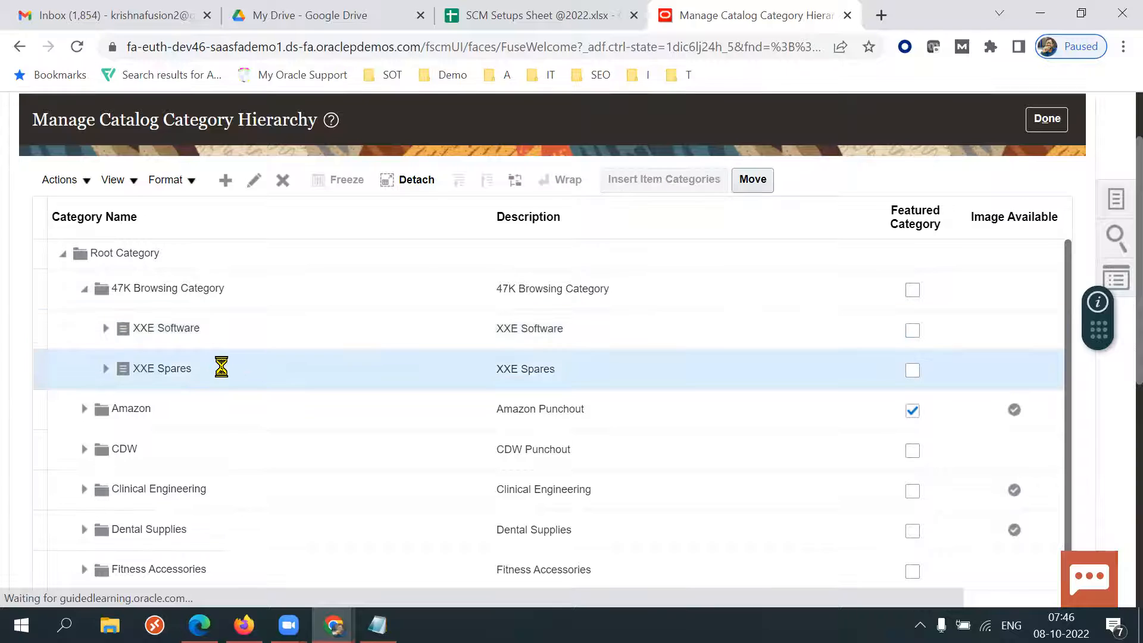
{"action": "left_click", "coordinate": [282, 298]}
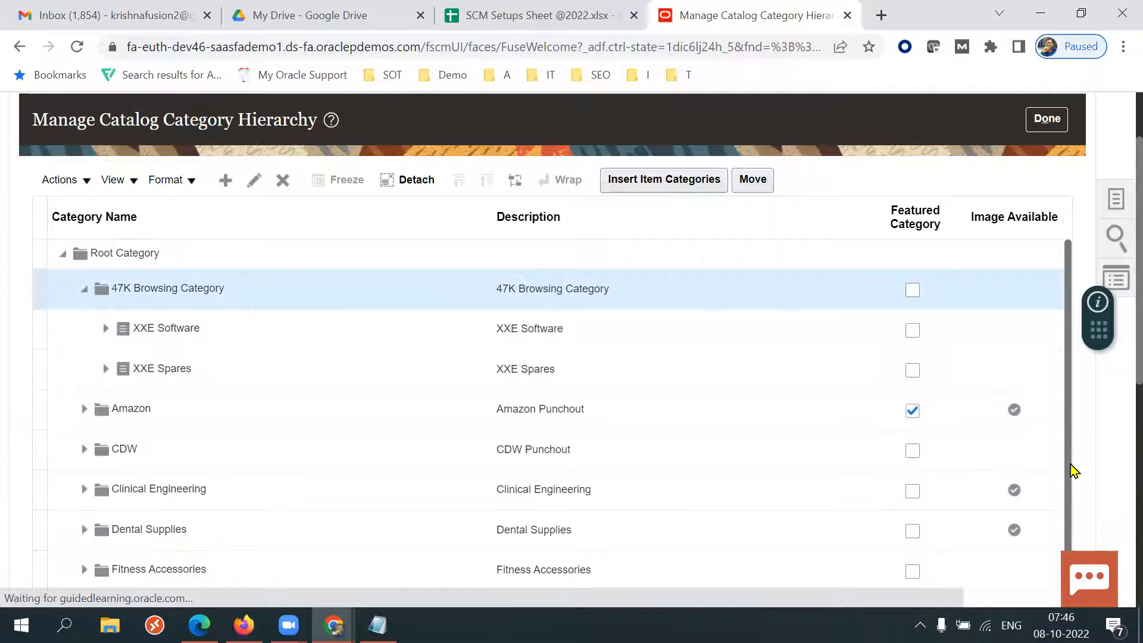
{"action": "scroll", "coordinate": [1072, 469], "scroll_direction": "down", "scroll_amount": 1}
{"action": "scroll", "coordinate": [1076, 453], "scroll_direction": "up", "scroll_amount": 1}
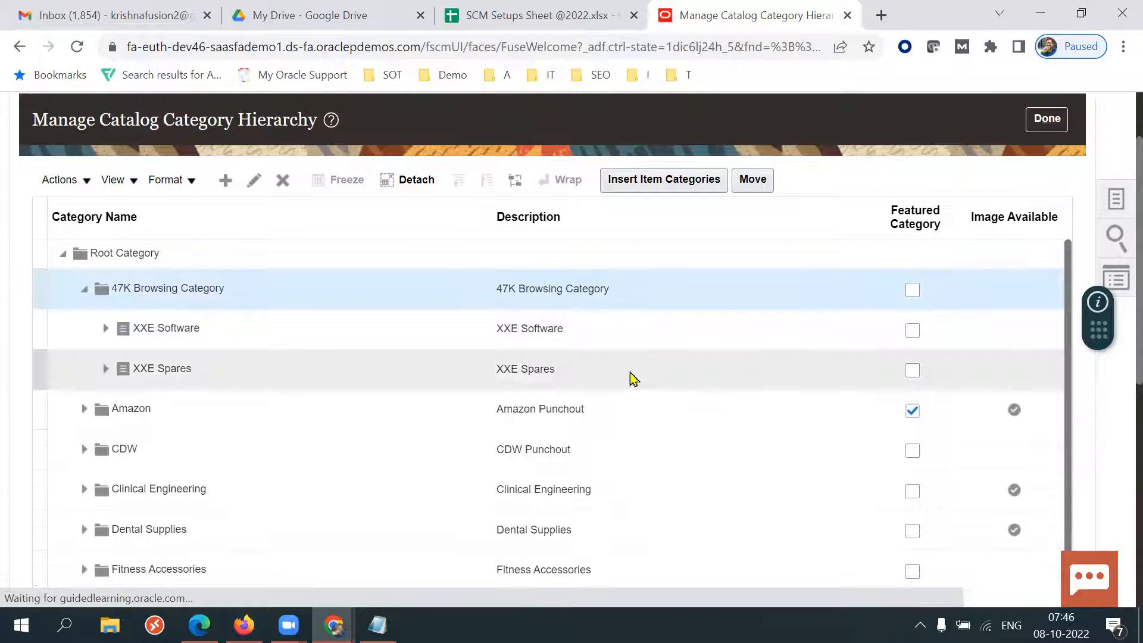
{"action": "mouse_move", "coordinate": [200, 625]}
{"action": "left_click", "coordinate": [197, 551]}
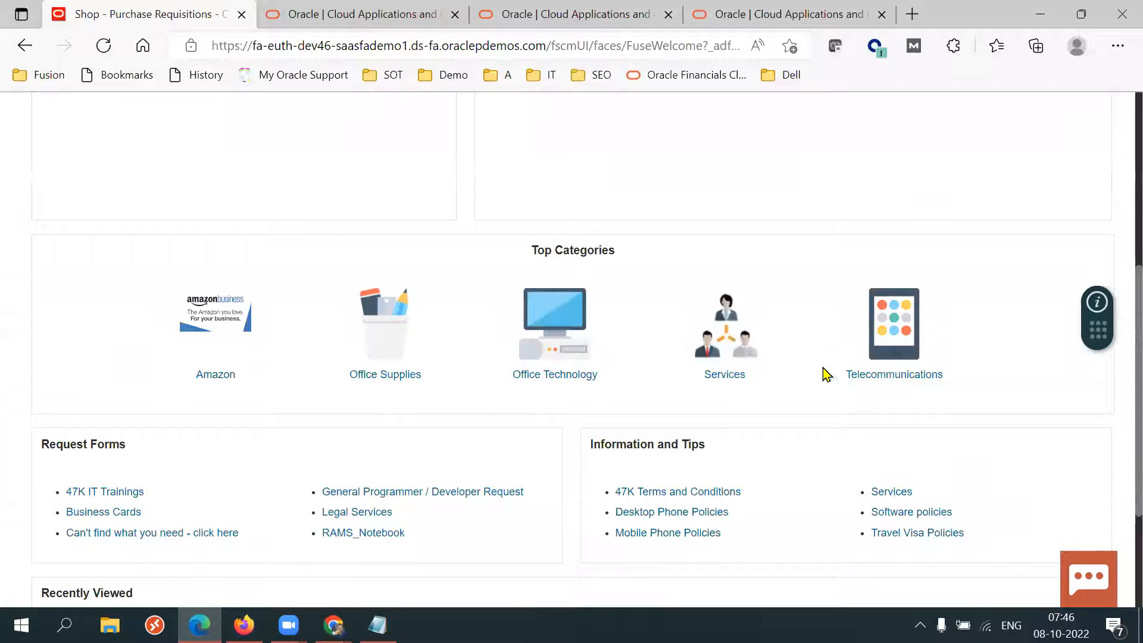
{"action": "key", "text": "alt+Tab"}
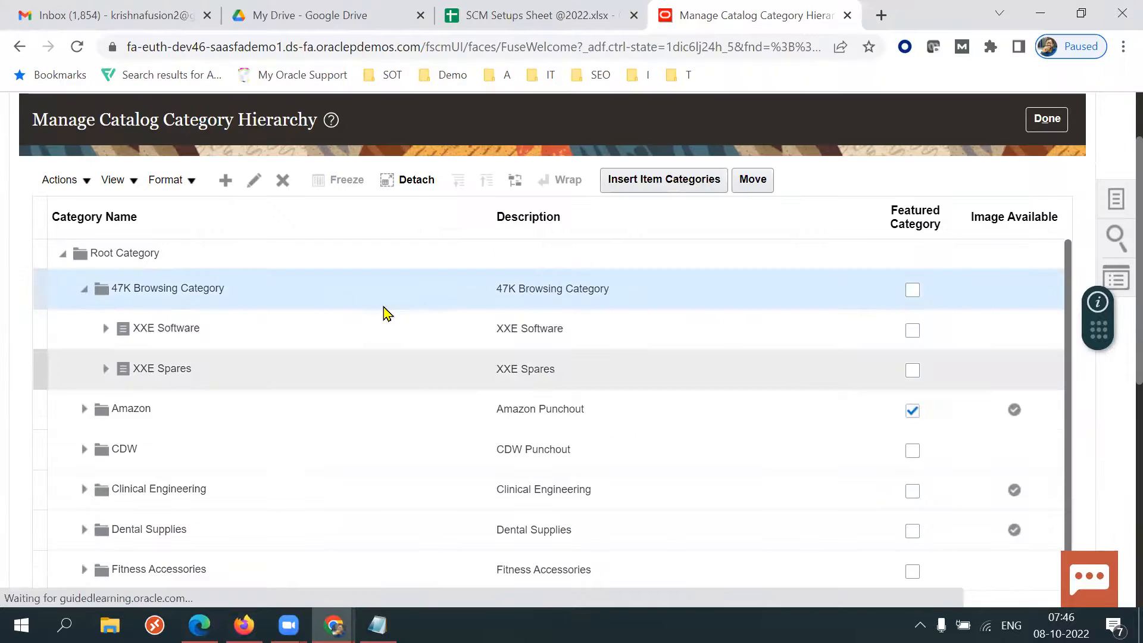
Mark 47K Browsing Category as a Featured Category.
{"action": "triple_click", "coordinate": [320, 298]}
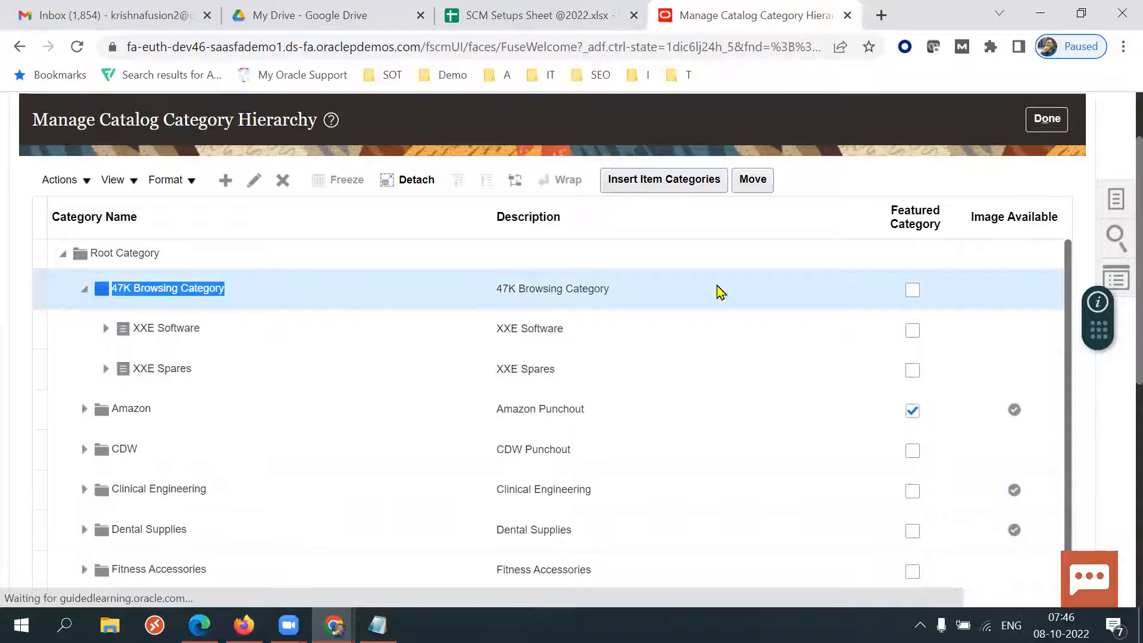
{"action": "left_click", "coordinate": [913, 292]}
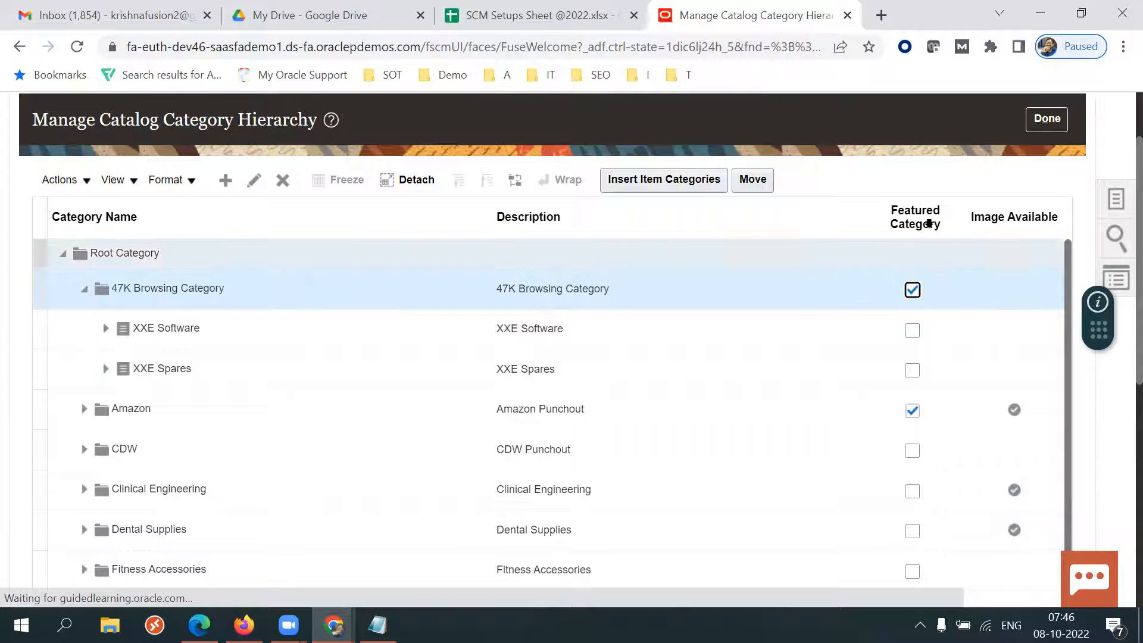
{"action": "left_click", "coordinate": [913, 206]}
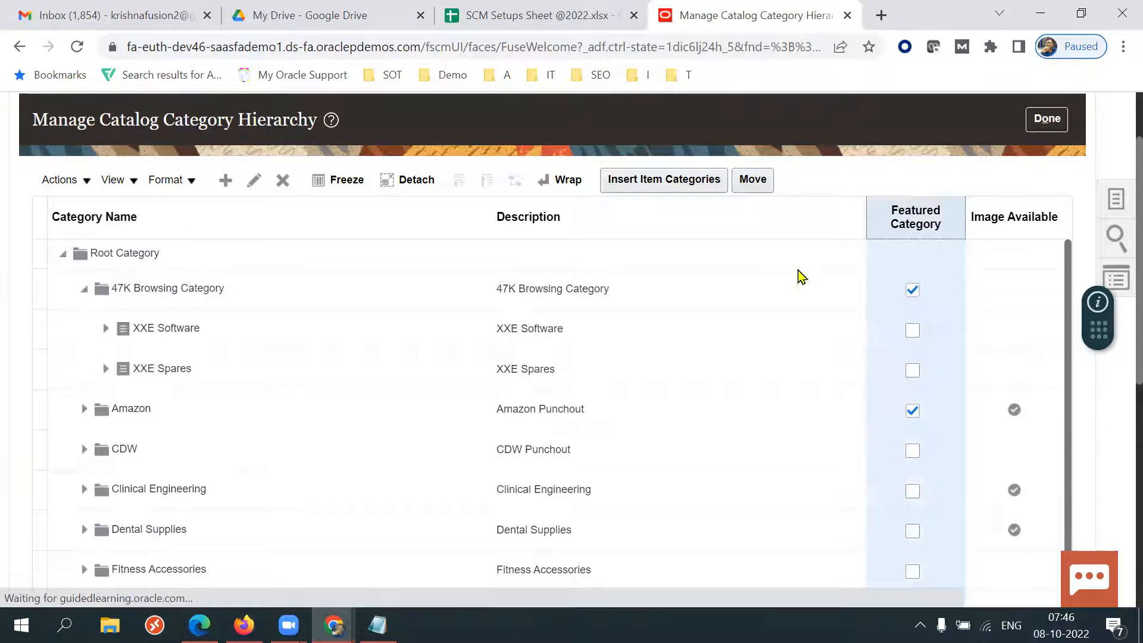
Check the Top Categories on the shopping home page in Edge again, then return.
{"action": "left_click", "coordinate": [199, 625]}
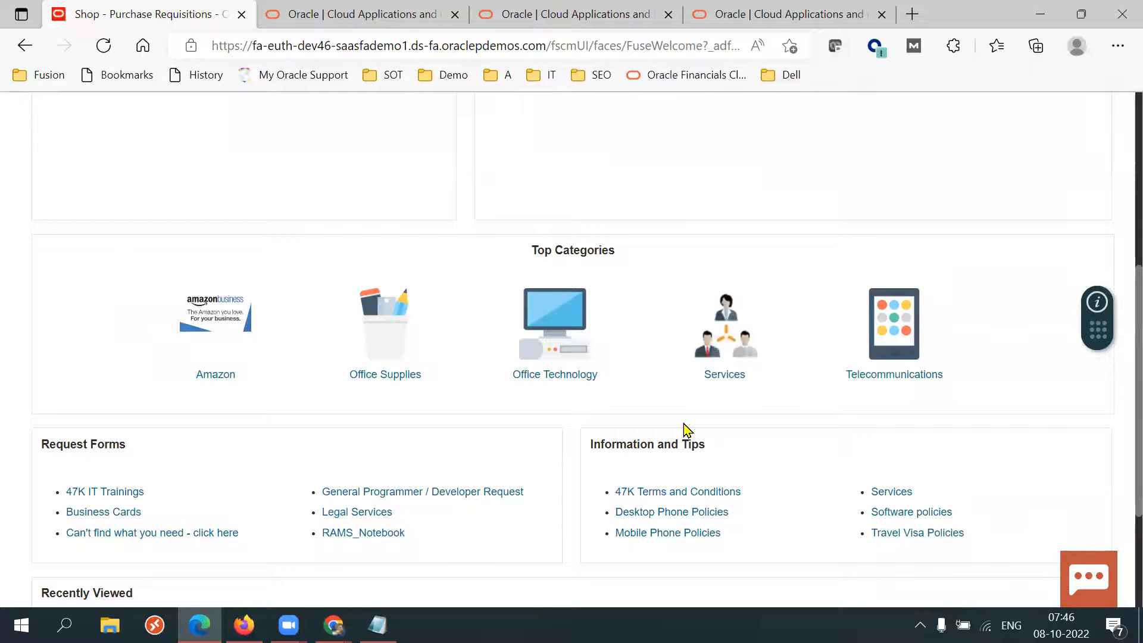
{"action": "key", "text": "alt+Tab"}
{"action": "left_click", "coordinate": [826, 303]}
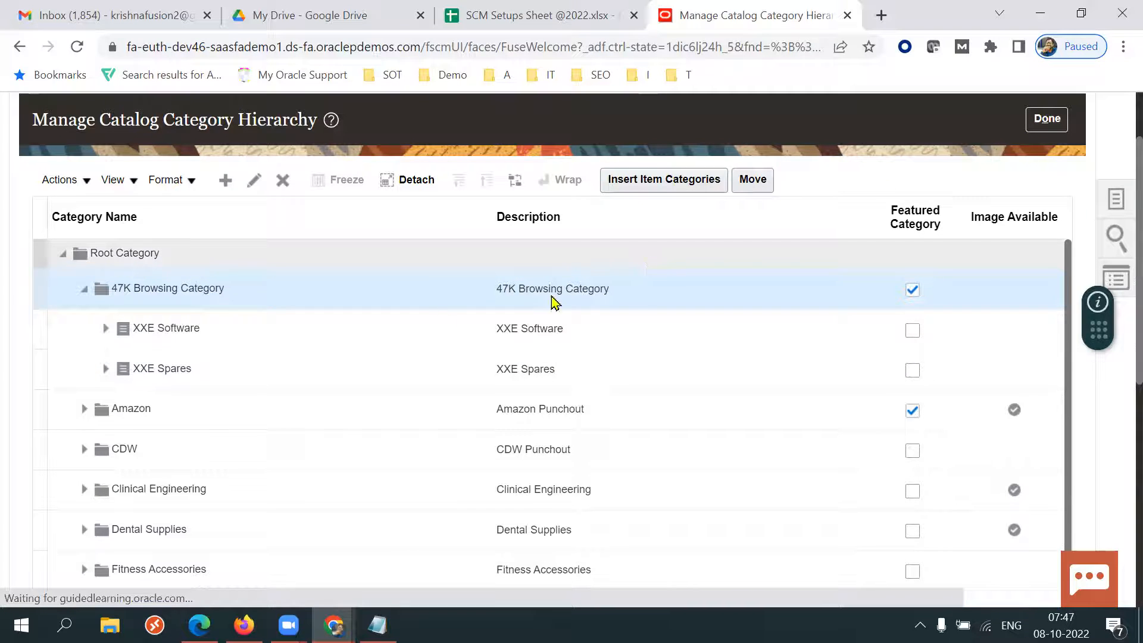
Select XXE Spares, then save and close the catalog category hierarchy.
{"action": "left_click", "coordinate": [327, 339]}
{"action": "left_click", "coordinate": [272, 365]}
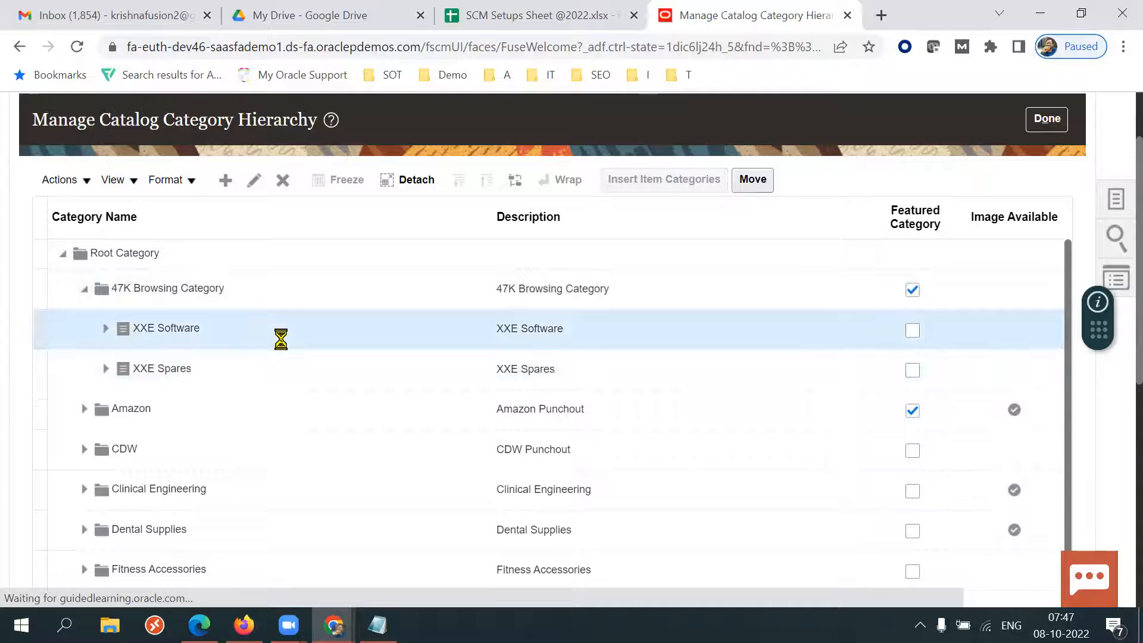
{"action": "left_click", "coordinate": [754, 182]}
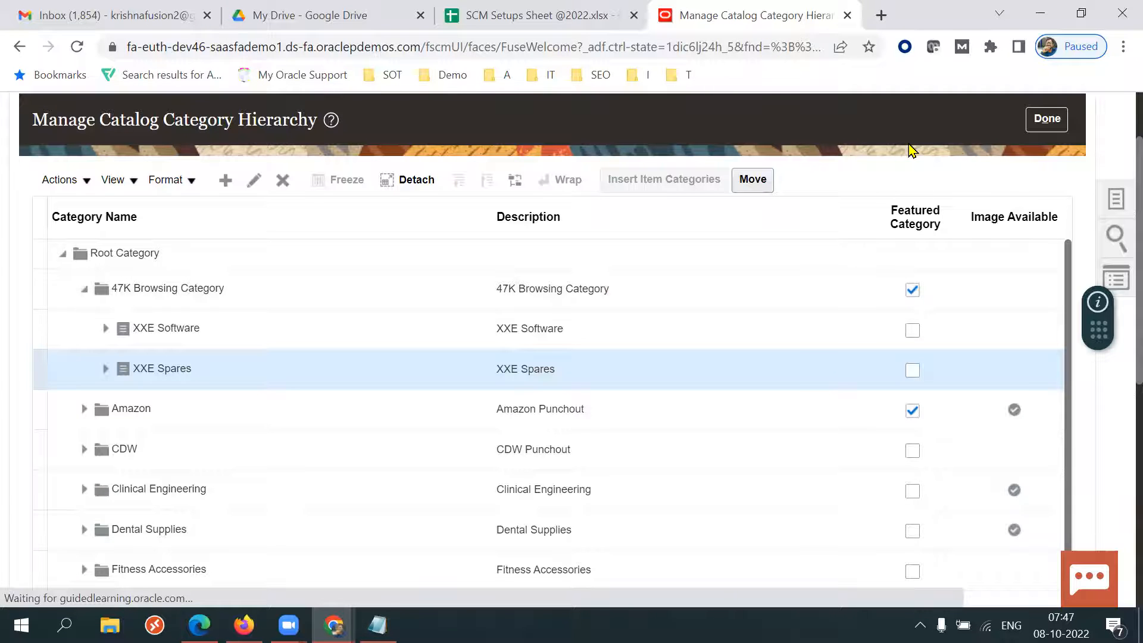
{"action": "left_click", "coordinate": [1047, 118]}
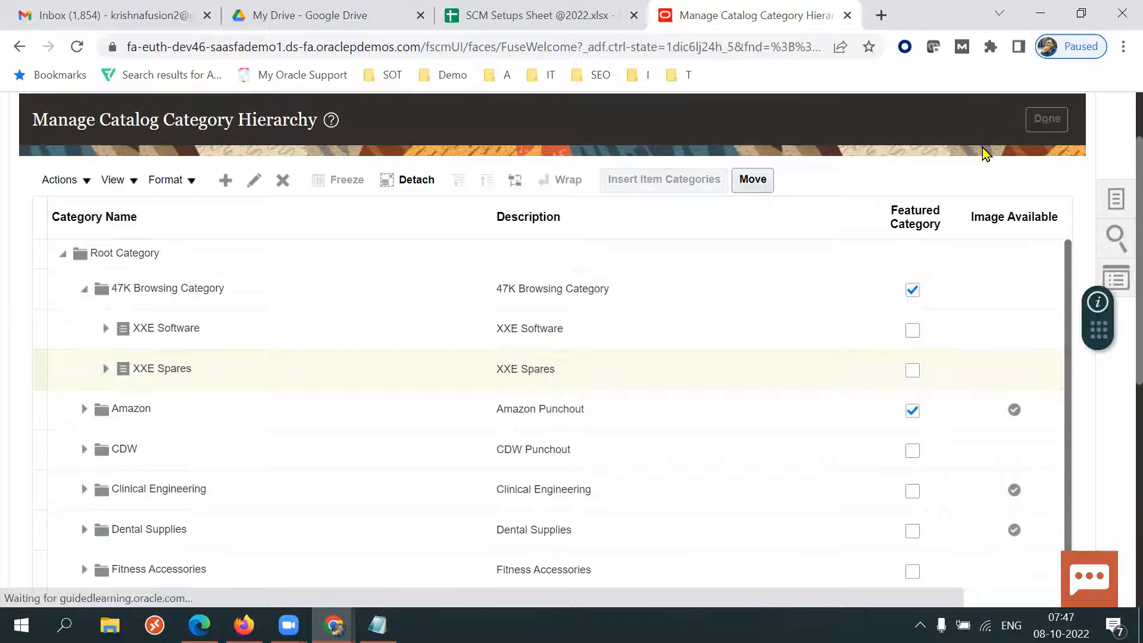
Reopen Manage Catalog Category Hierarchy from the Catalogs task list.
{"action": "key", "text": "alt+Tab"}
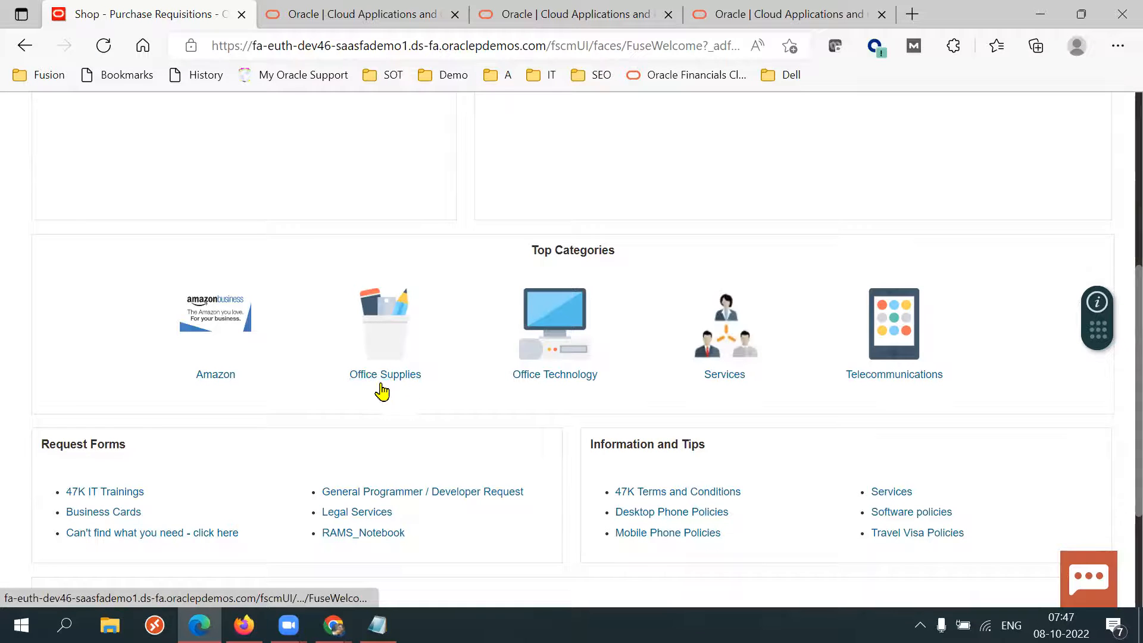
{"action": "key", "text": "alt+Tab"}
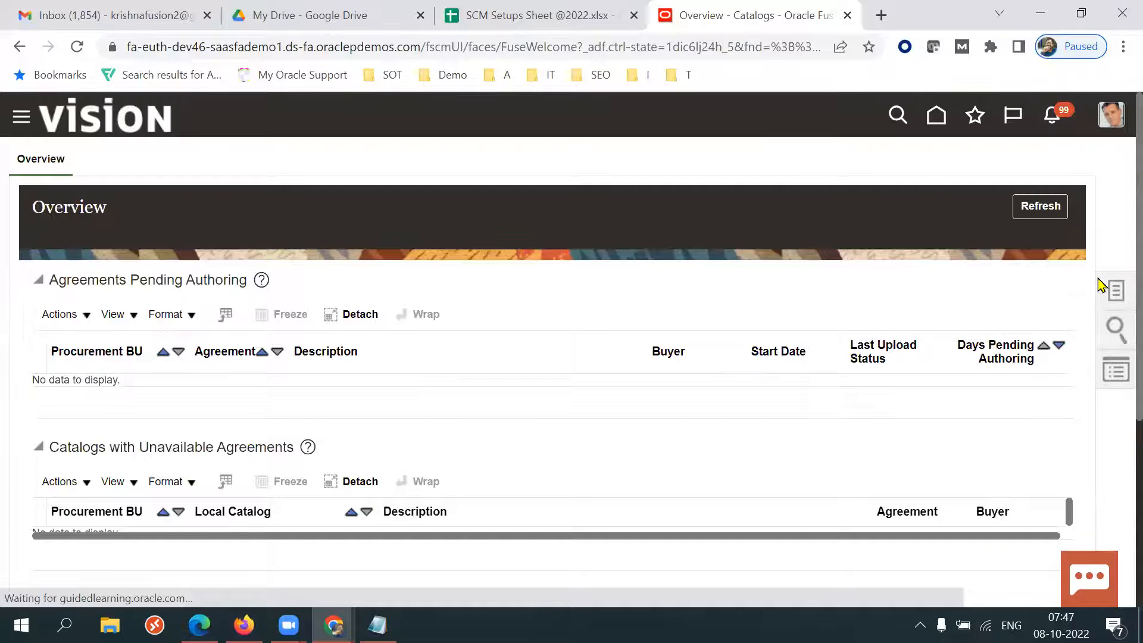
{"action": "left_click", "coordinate": [1115, 291]}
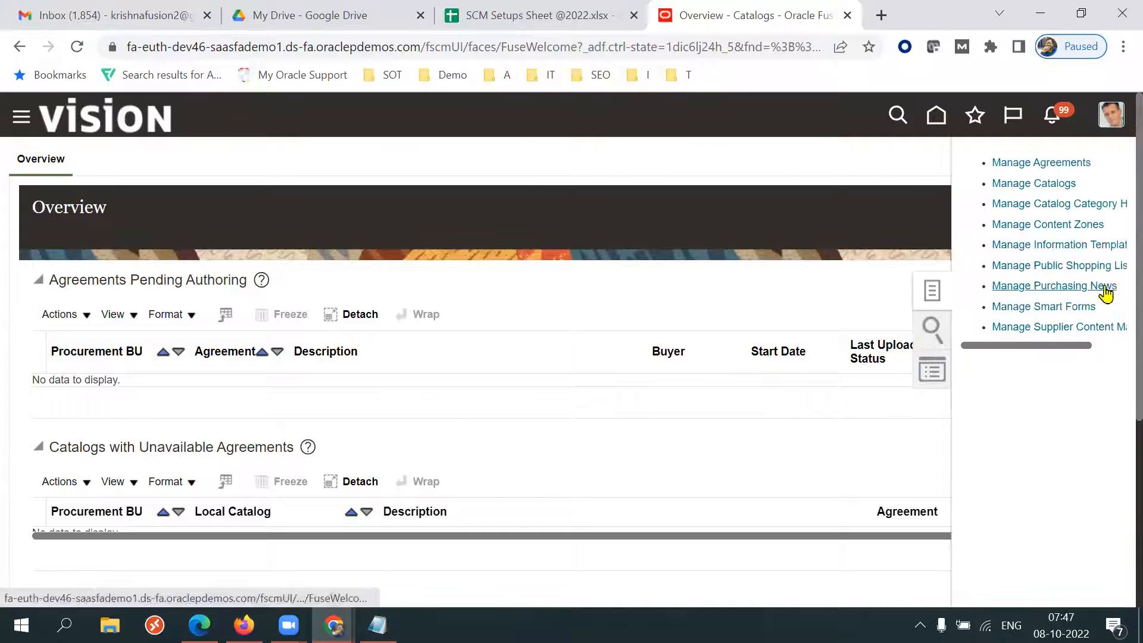
{"action": "left_click", "coordinate": [1080, 212]}
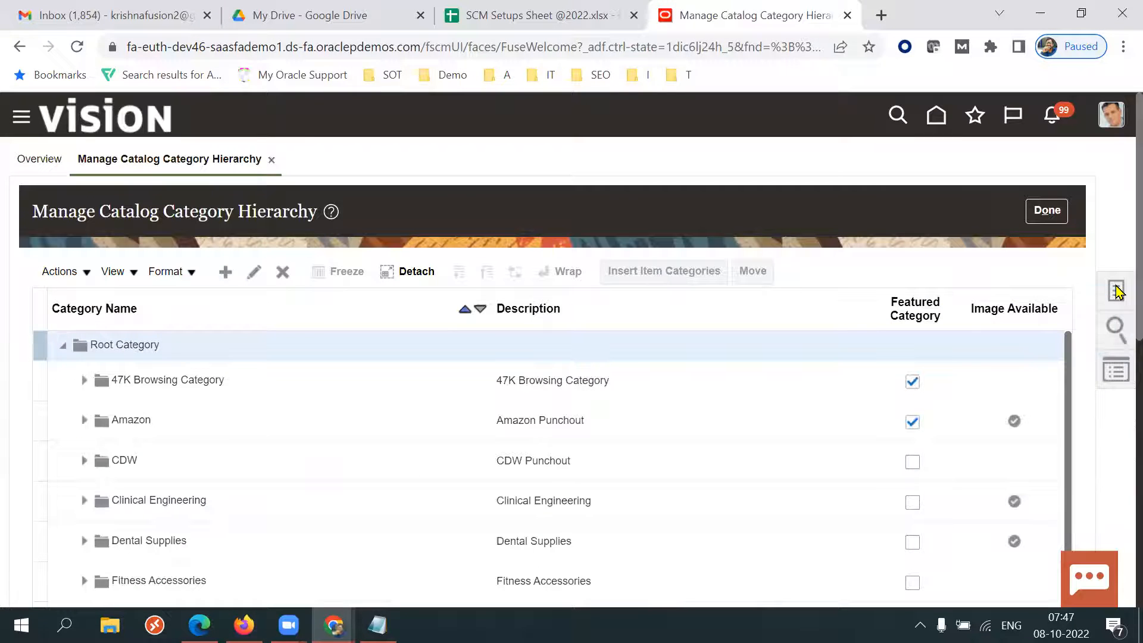
Expand the Office Supplies browsing category and examine its item categories such as 620.00 Pen and Pencils.
{"action": "scroll", "coordinate": [1117, 292], "scroll_direction": "down", "scroll_amount": 3}
{"action": "scroll", "coordinate": [1118, 362], "scroll_direction": "down", "scroll_amount": 4}
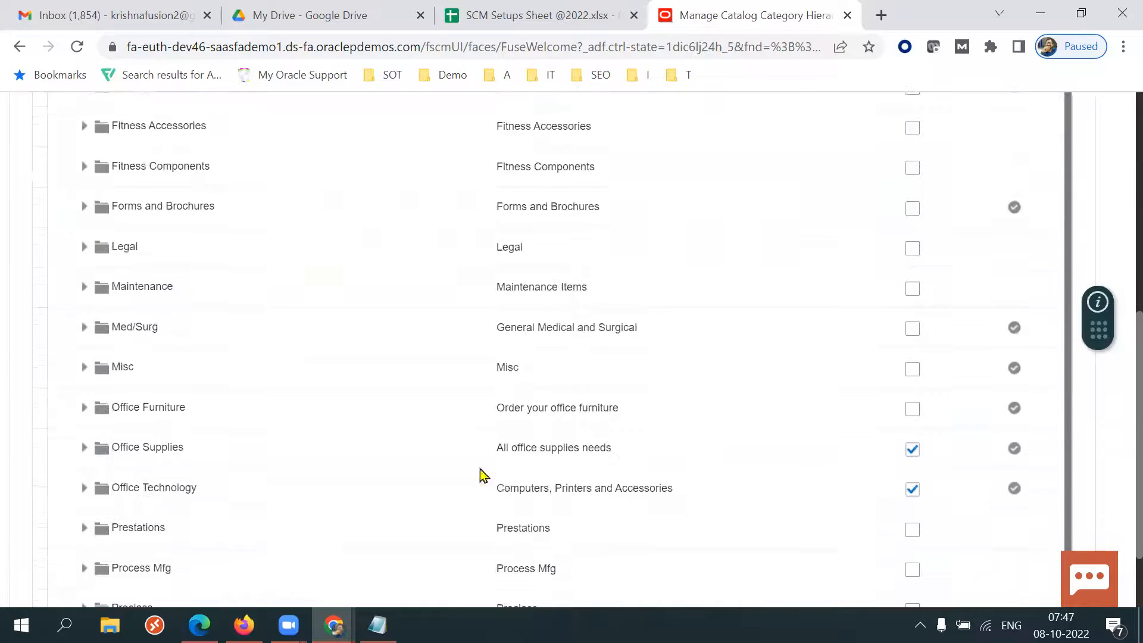
{"action": "left_click", "coordinate": [229, 452]}
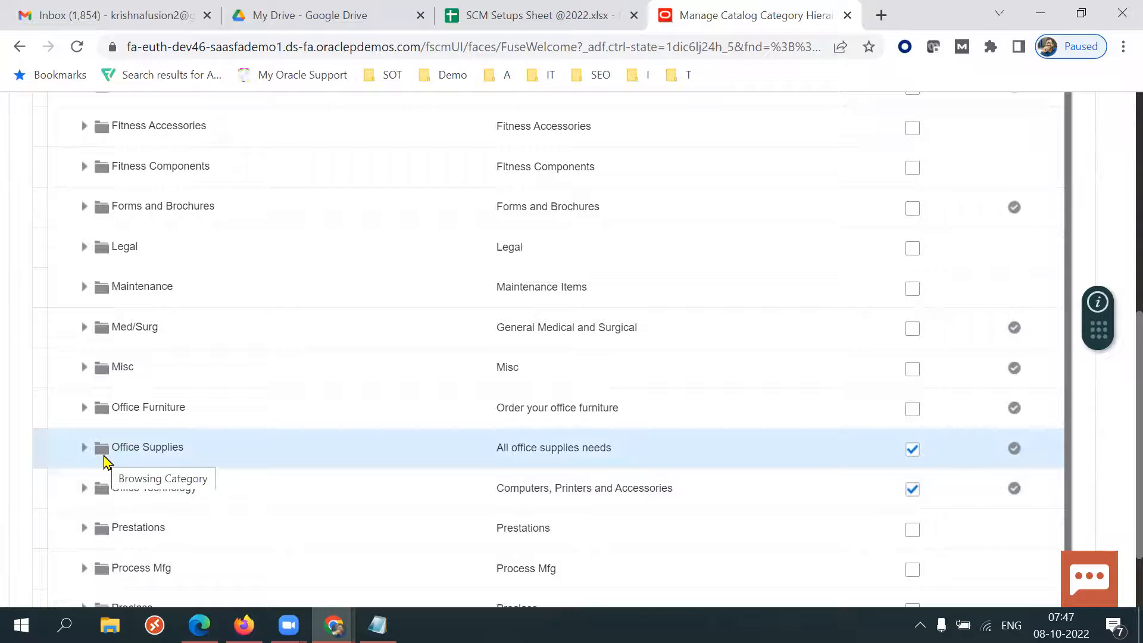
{"action": "left_click", "coordinate": [87, 449]}
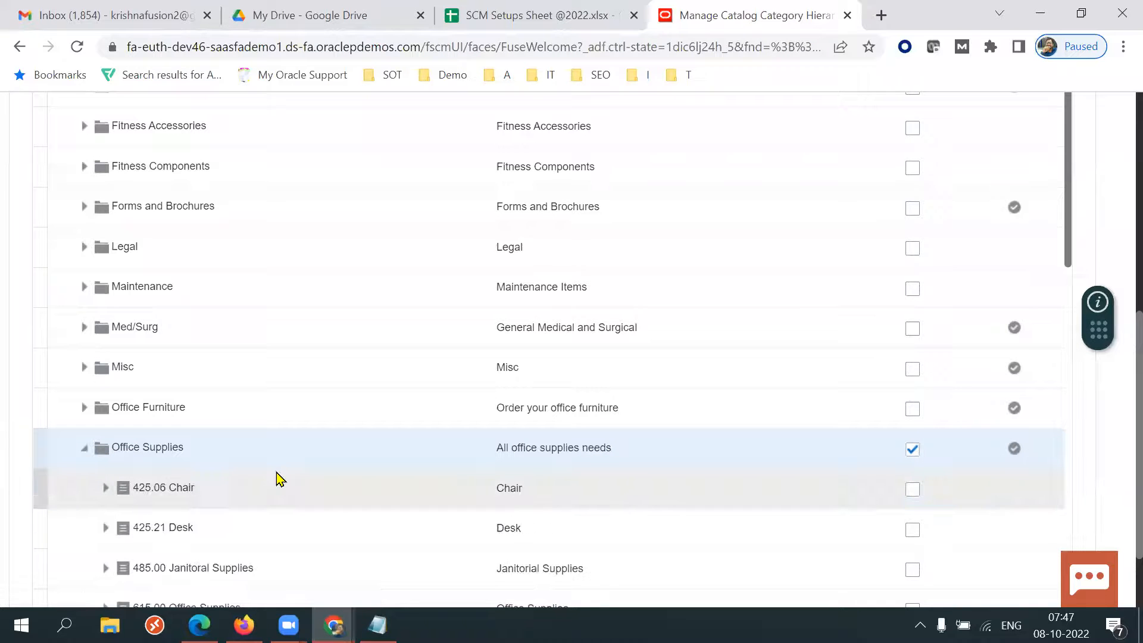
{"action": "left_click_drag", "start_coordinate": [1070, 250], "coordinate": [1072, 383]}
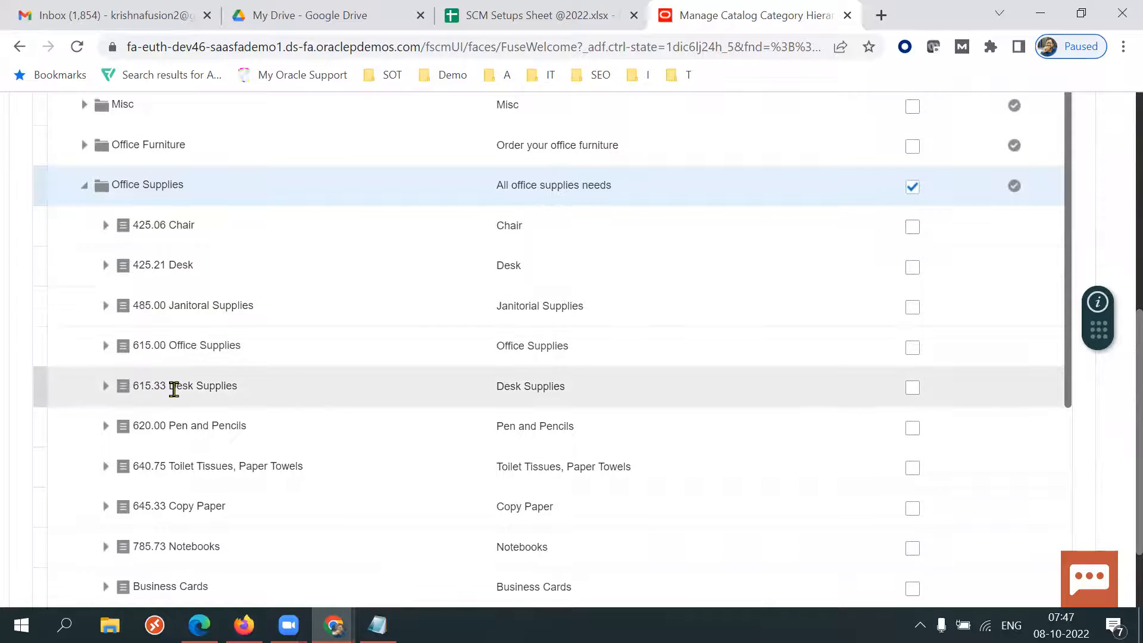
{"action": "left_click", "coordinate": [196, 424]}
{"action": "triple_click", "coordinate": [196, 424]}
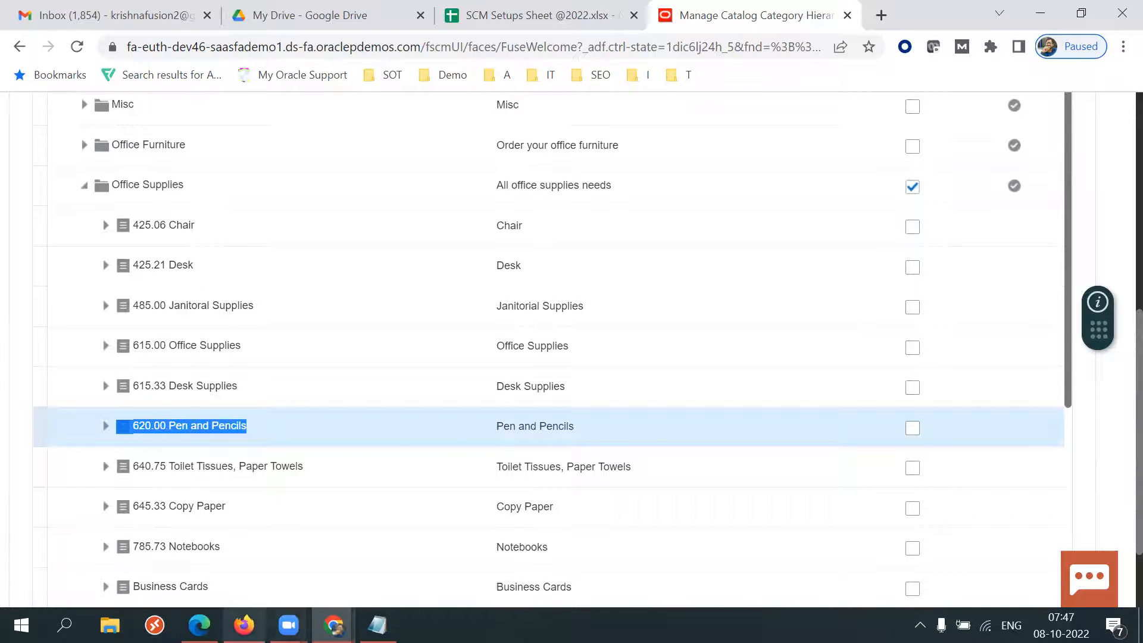
Check the Category Name of the blanket agreement lines in Firefox, then return to the hierarchy.
{"action": "left_click", "coordinate": [244, 625]}
{"action": "left_click", "coordinate": [613, 321]}
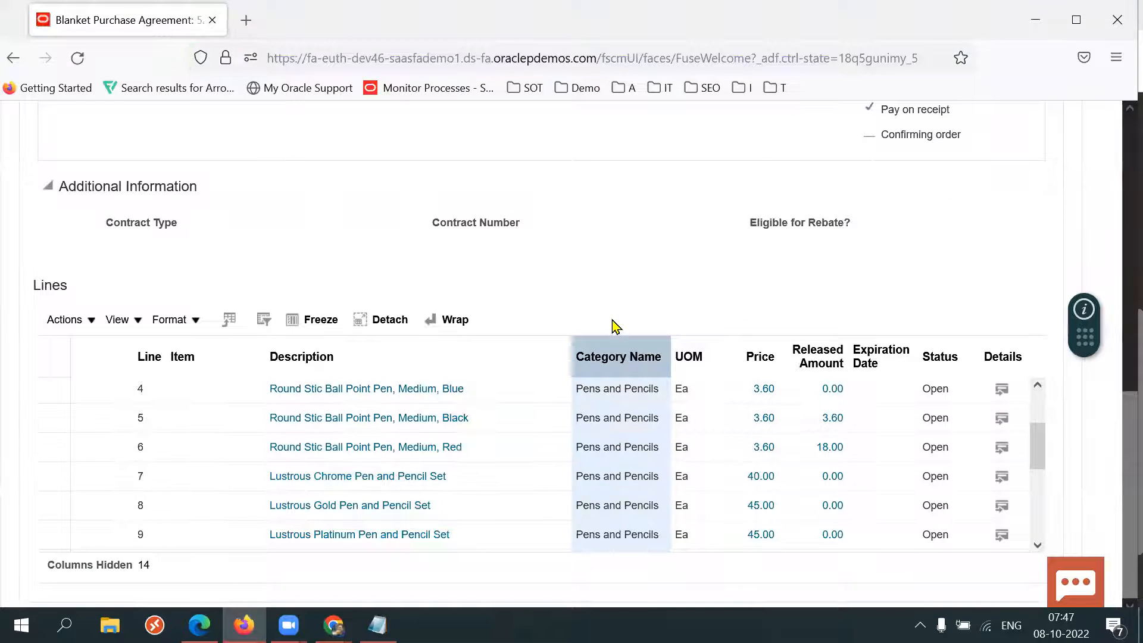
{"action": "left_click", "coordinate": [603, 352]}
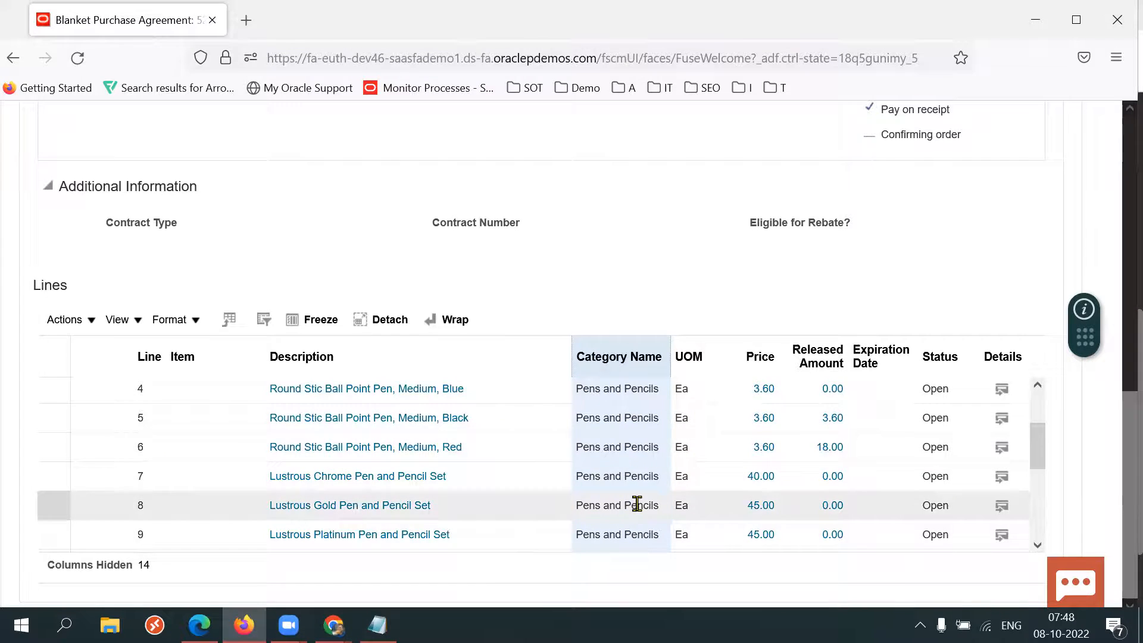
{"action": "key", "text": "alt+Tab"}
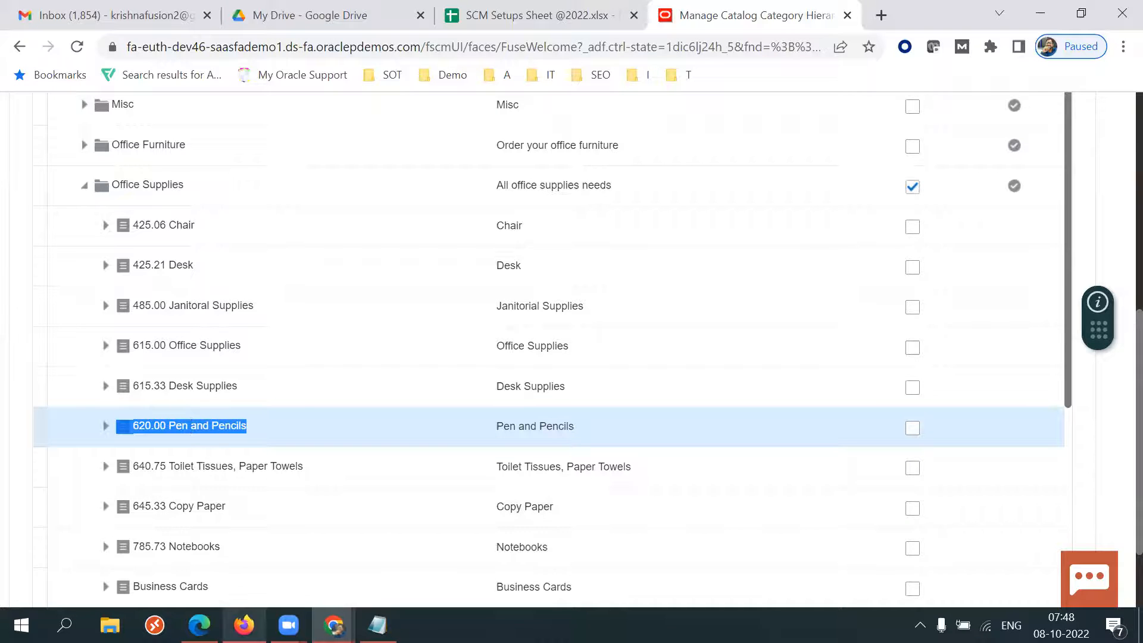
Switch to Firefox and close the blanket purchase agreement to return to Manage Agreements.
{"action": "left_click", "coordinate": [244, 625]}
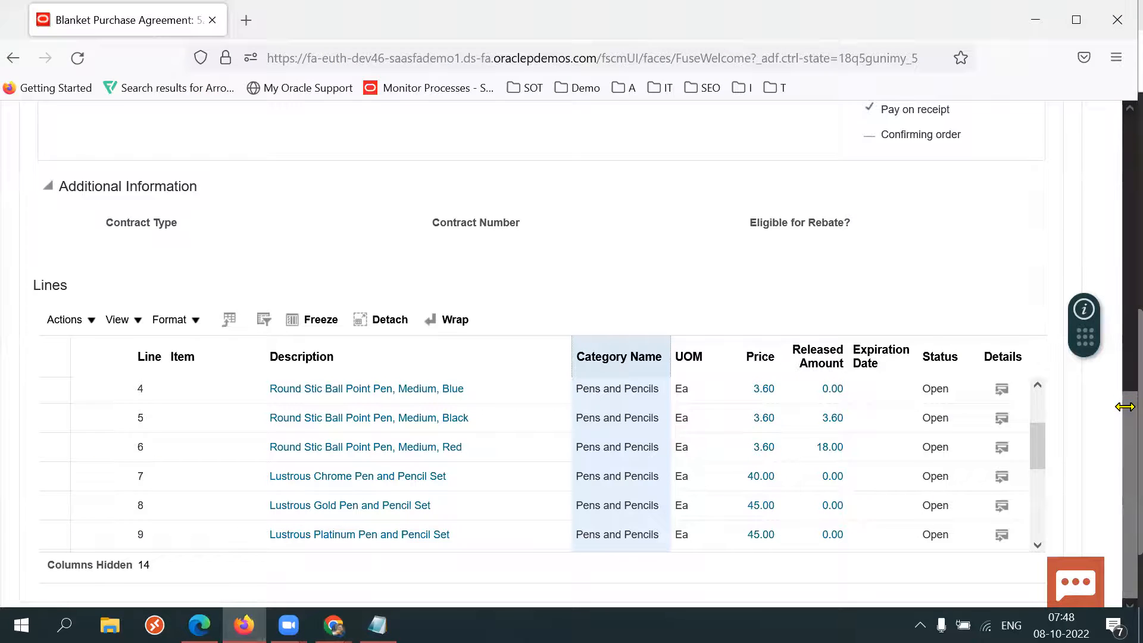
{"action": "left_click_drag", "start_coordinate": [1127, 433], "coordinate": [1081, 165]}
{"action": "left_click", "coordinate": [1035, 219]}
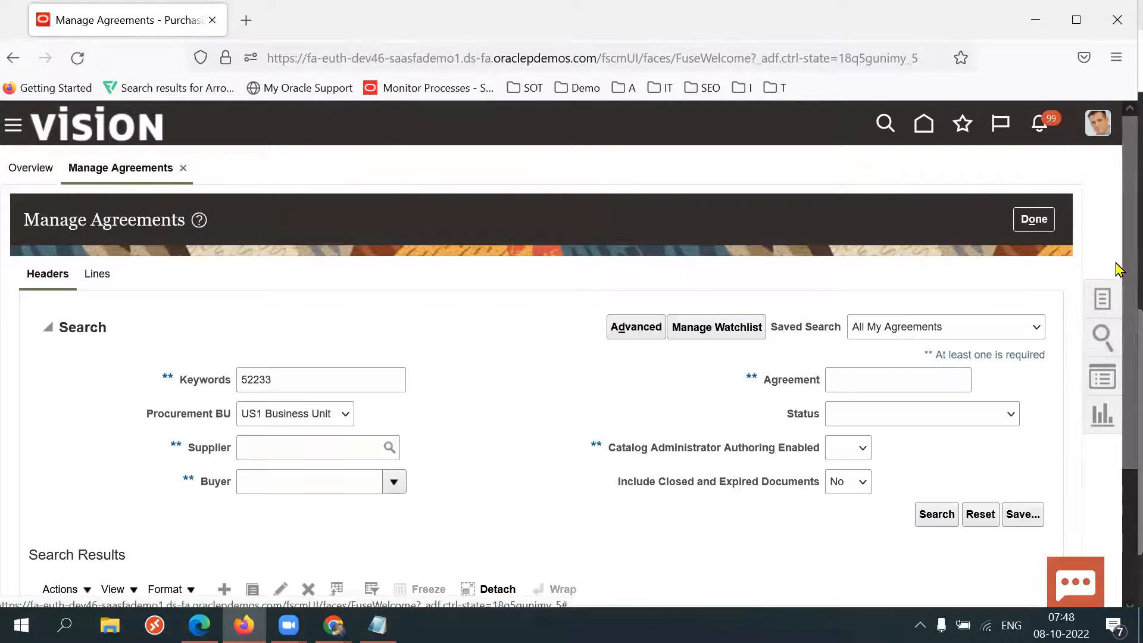
Create a new blanket purchase agreement in US1 Business Unit for supplier Lee Supplies.
{"action": "scroll", "coordinate": [341, 303], "scroll_direction": "down", "scroll_amount": 3}
{"action": "left_click", "coordinate": [229, 419]}
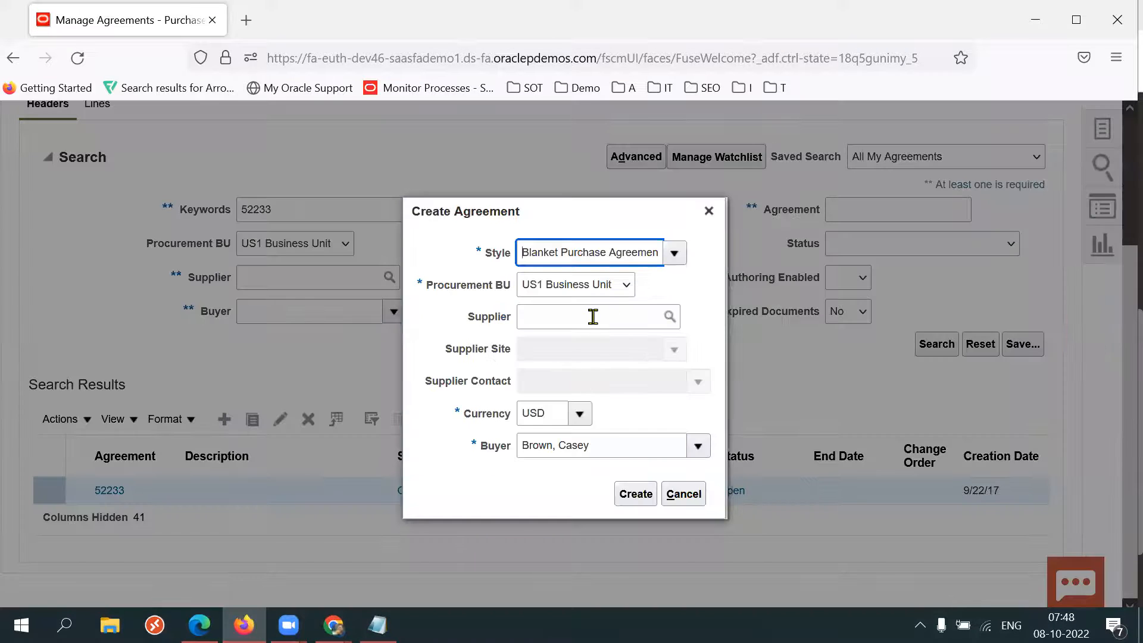
{"action": "left_click", "coordinate": [591, 317]}
{"action": "type", "text": "Lee"}
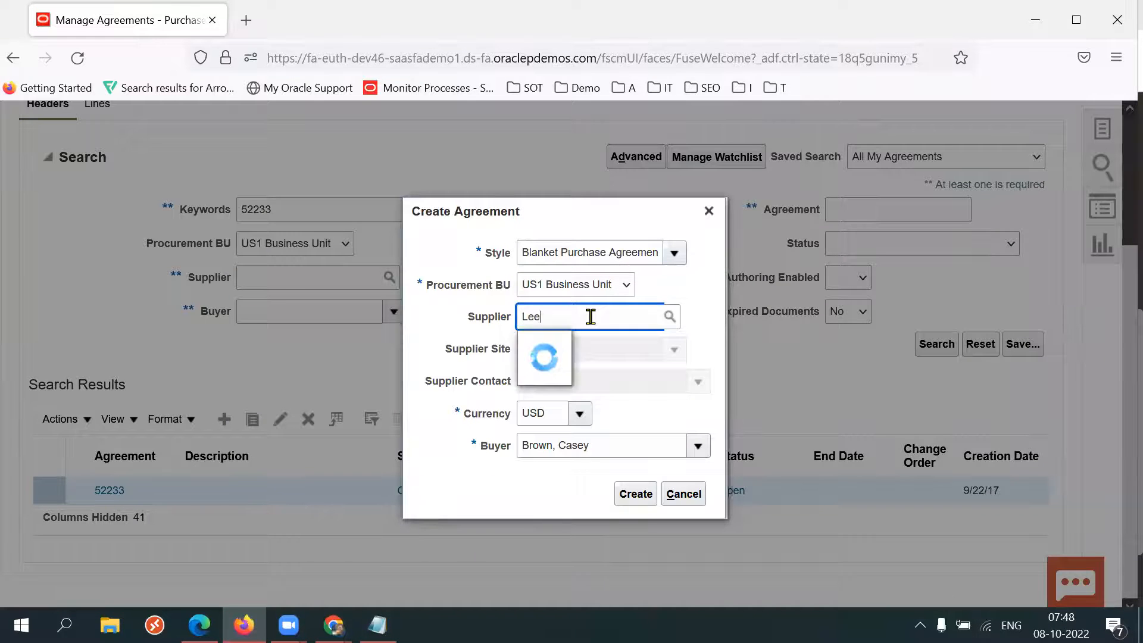
{"action": "left_click", "coordinate": [576, 346]}
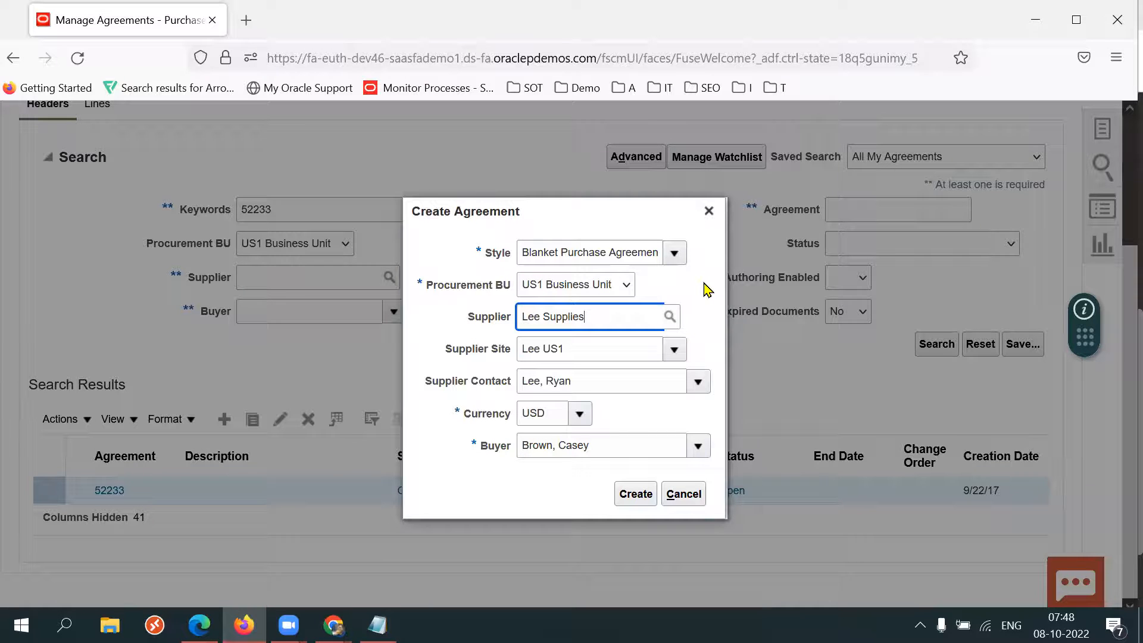
{"action": "key", "text": "F11"}
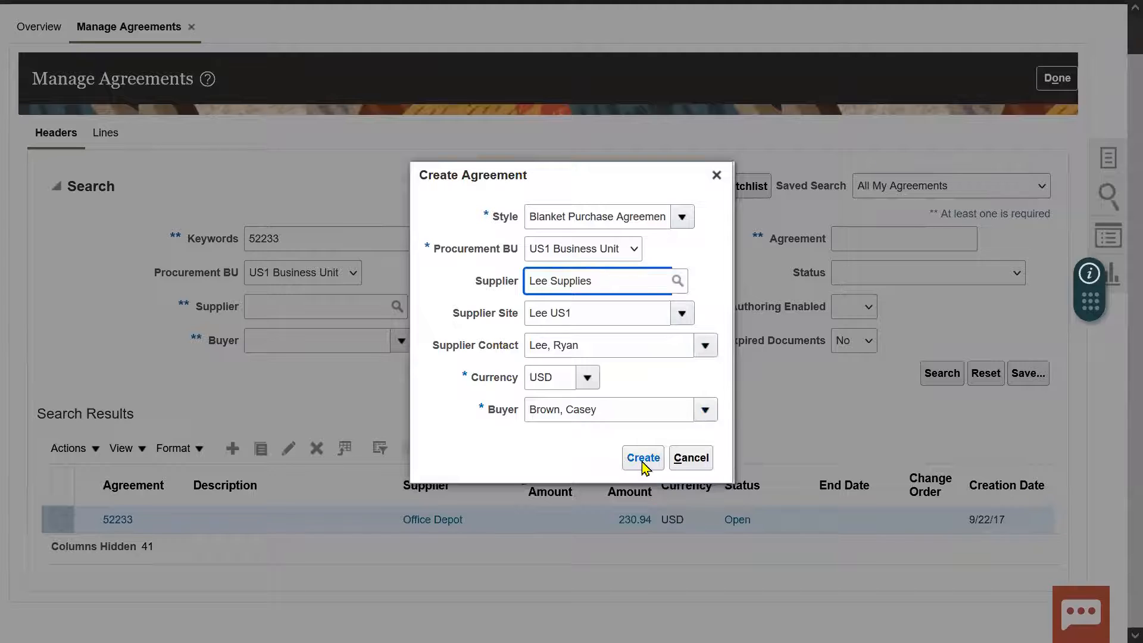
{"action": "left_click", "coordinate": [643, 458]}
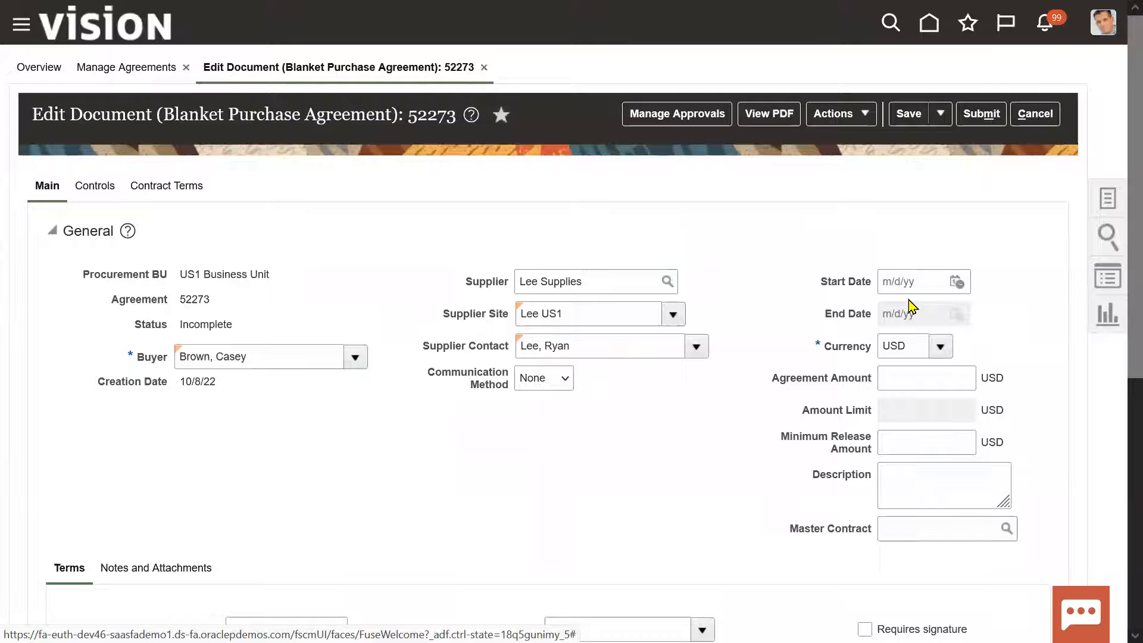
Set the agreement's start date to 10/8/22 and its end date to 10/8/32.
{"action": "left_click", "coordinate": [960, 283]}
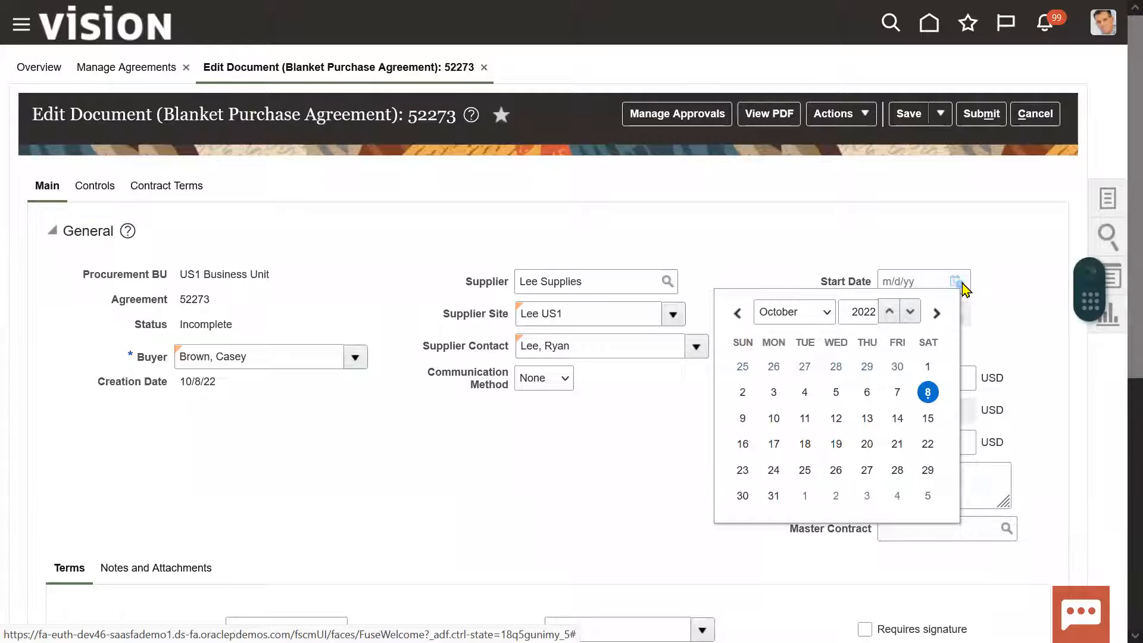
{"action": "left_click", "coordinate": [928, 393]}
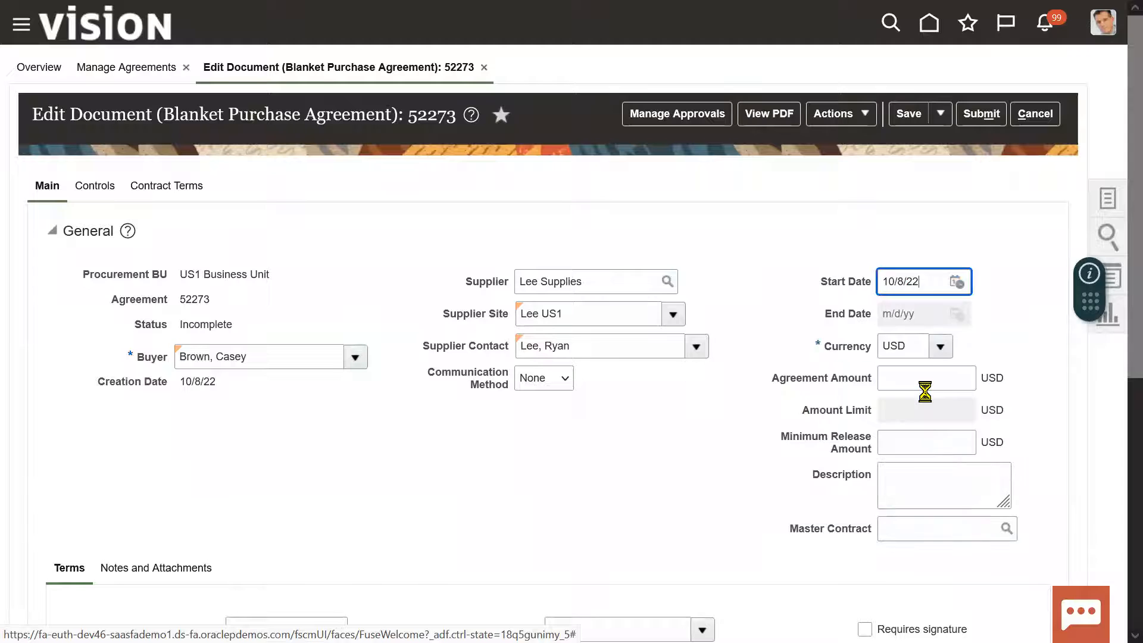
{"action": "left_click", "coordinate": [960, 316]}
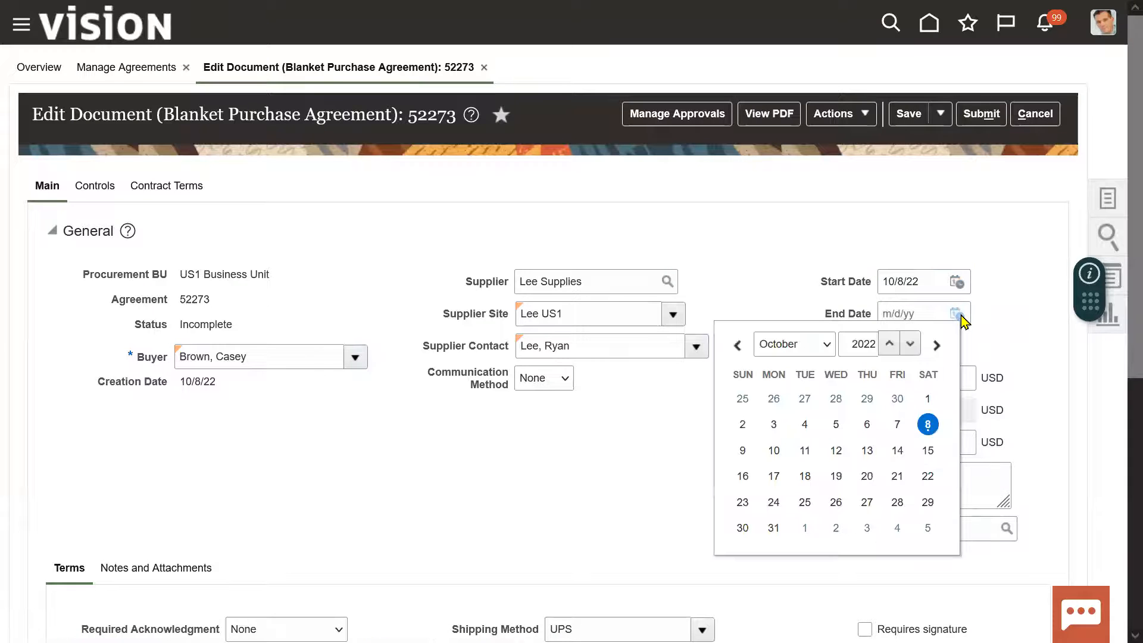
{"action": "left_click", "coordinate": [928, 424]}
{"action": "key", "text": "BackSpace"}
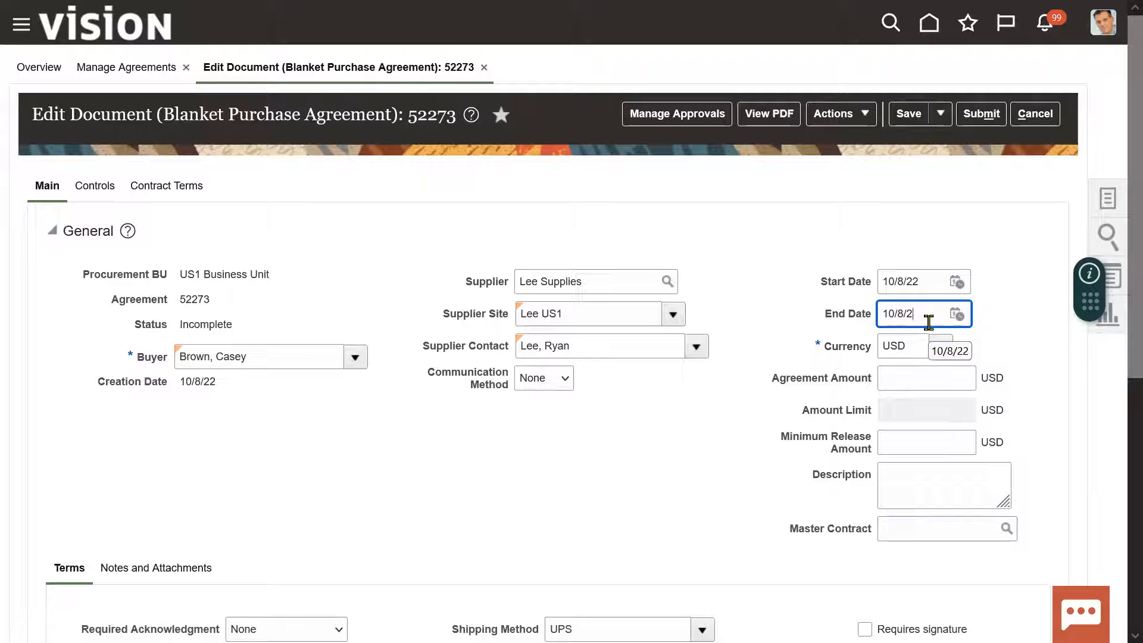
{"action": "left_click", "coordinate": [746, 416]}
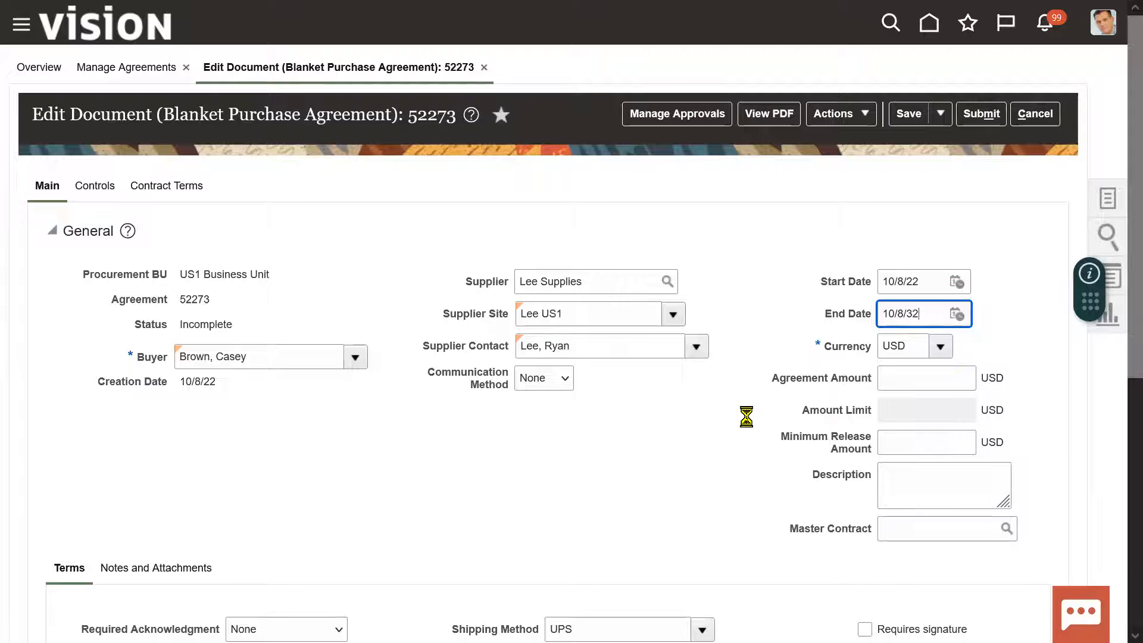
Enter an agreement amount of 9,876,543.00 USD.
{"action": "scroll", "coordinate": [1117, 325], "scroll_direction": "down", "scroll_amount": 1}
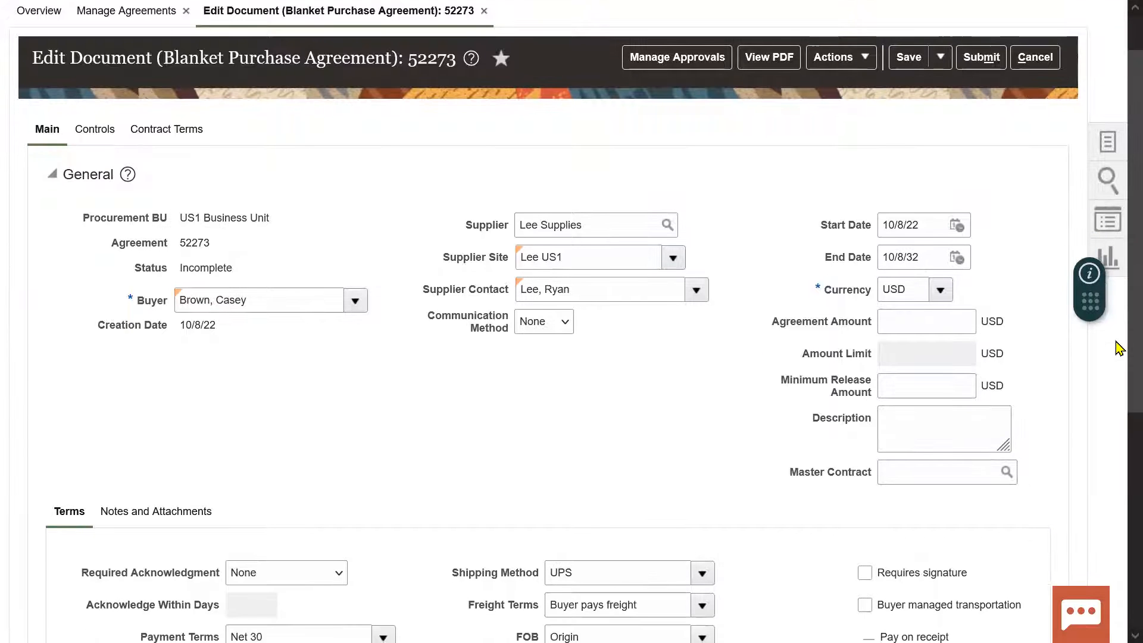
{"action": "scroll", "coordinate": [1119, 372], "scroll_direction": "down", "scroll_amount": 1}
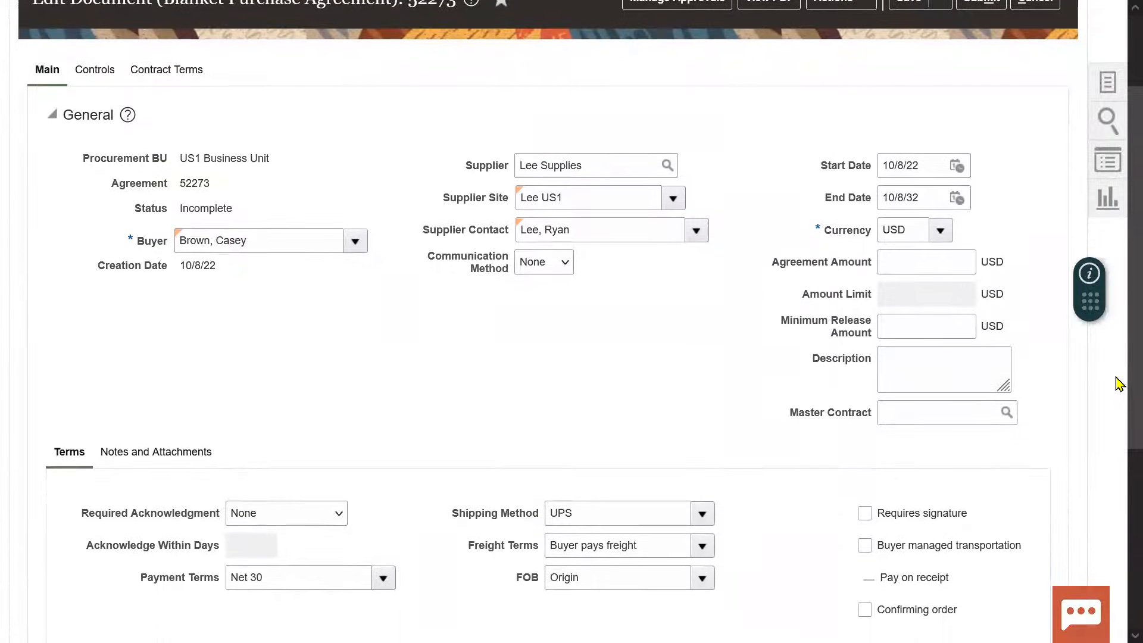
{"action": "left_click", "coordinate": [910, 252]}
{"action": "type", "text": "9876543"}
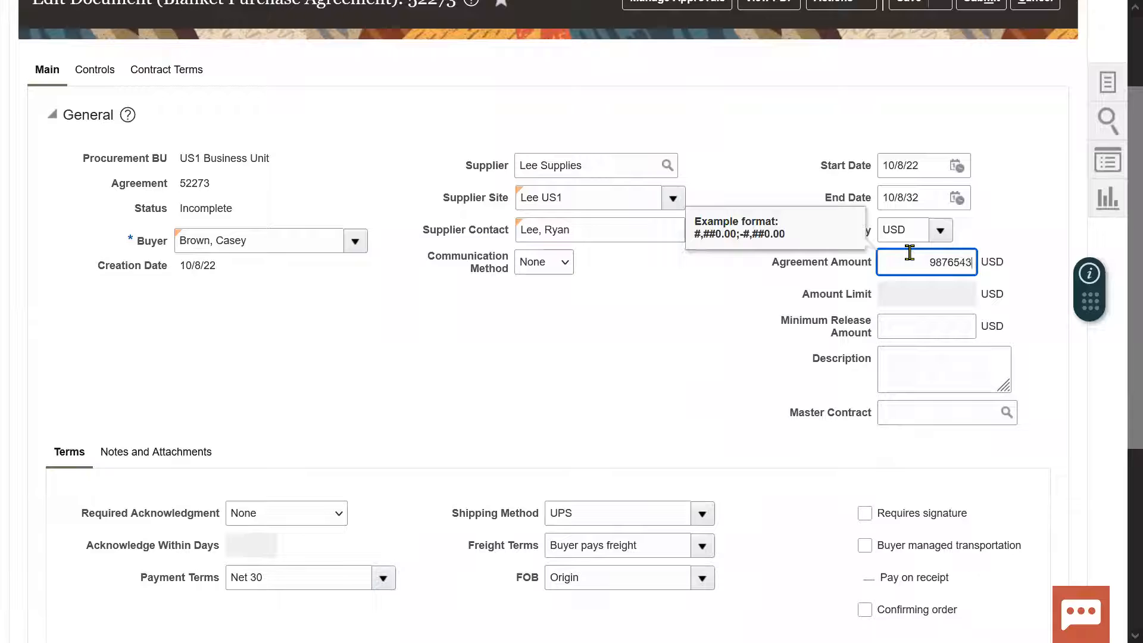
{"action": "key", "text": "Tab"}
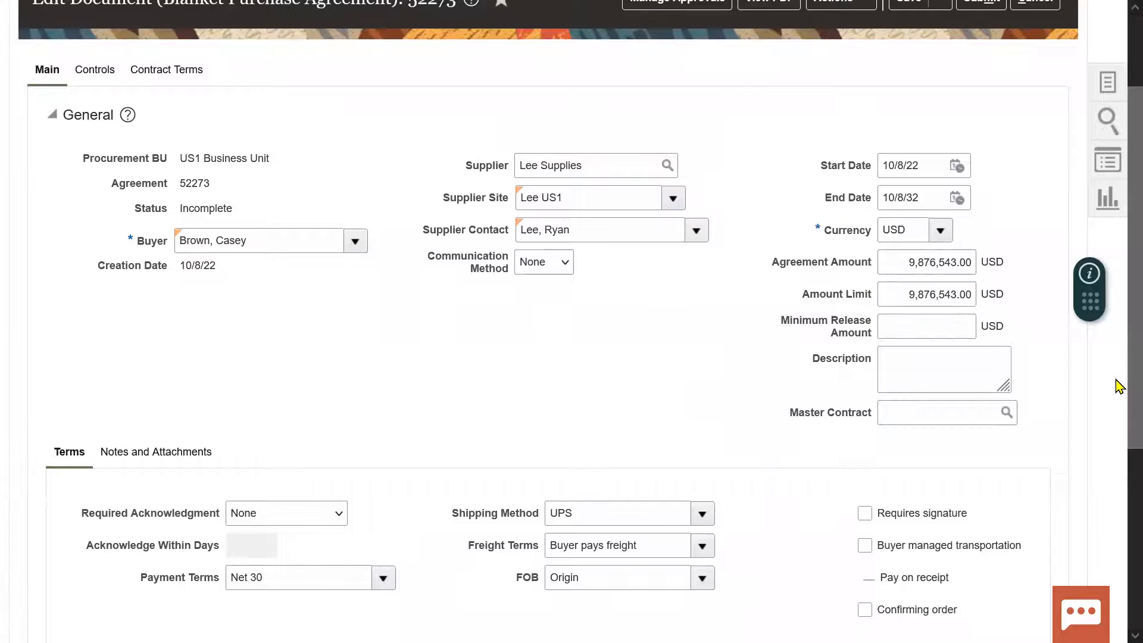
Add agreement line 1 with description Sample Item1, category XXE Spares, UOM Ca and price 123.
{"action": "scroll", "coordinate": [1119, 381], "scroll_direction": "down", "scroll_amount": 5}
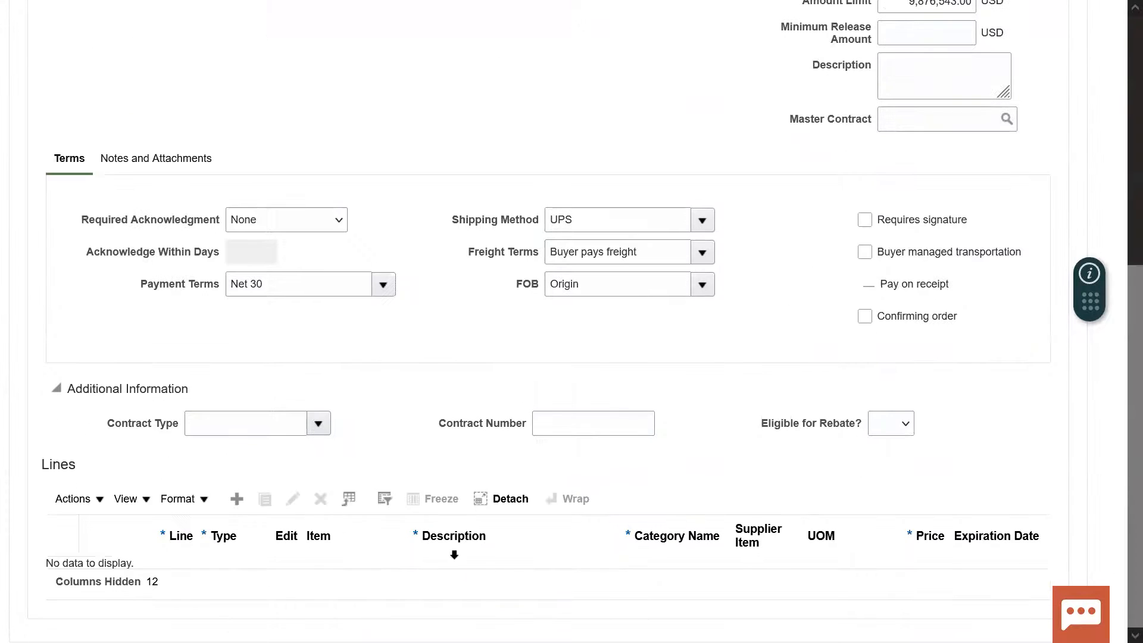
{"action": "left_click", "coordinate": [238, 499]}
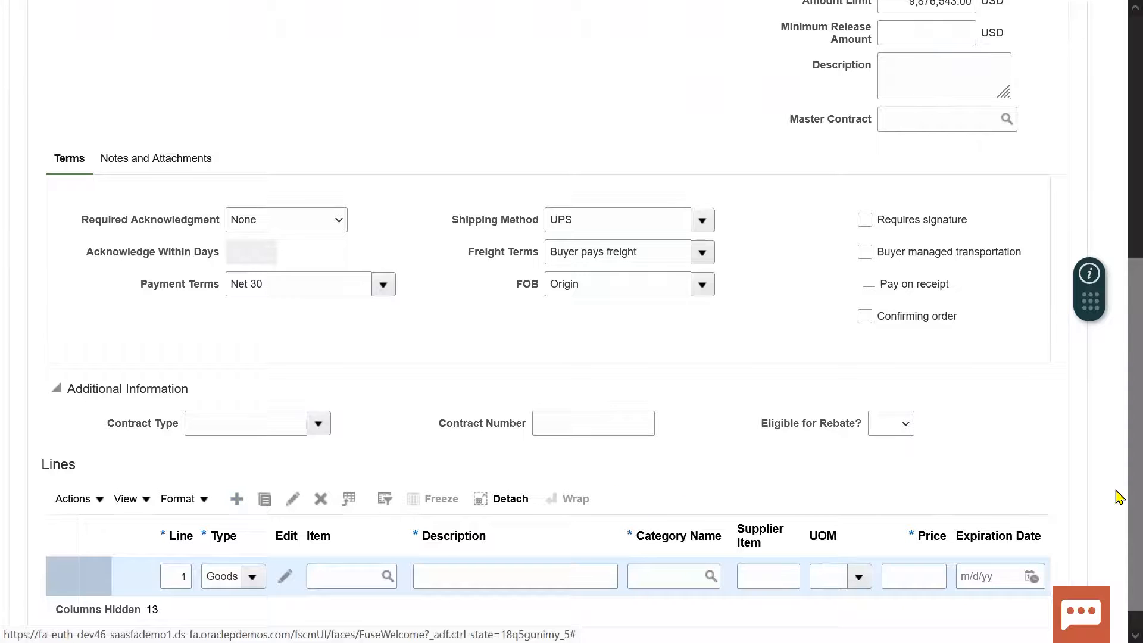
{"action": "scroll", "coordinate": [1120, 475], "scroll_direction": "down", "scroll_amount": 1}
{"action": "left_click", "coordinate": [545, 541]}
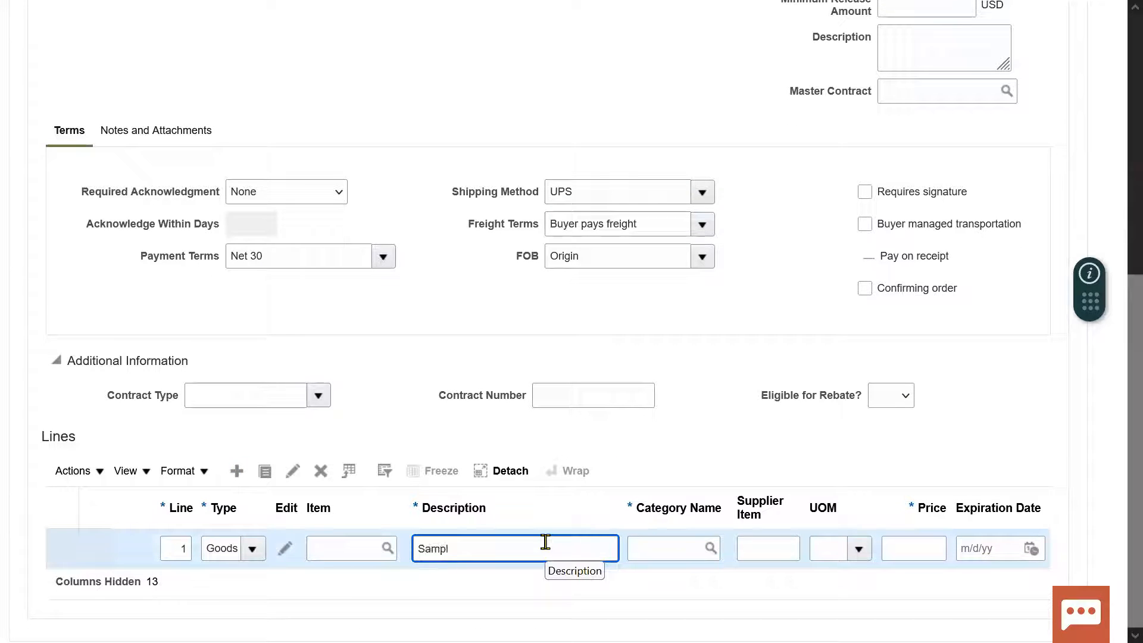
{"action": "type", "text": "Sample Item1"}
{"action": "key", "text": "Tab"}
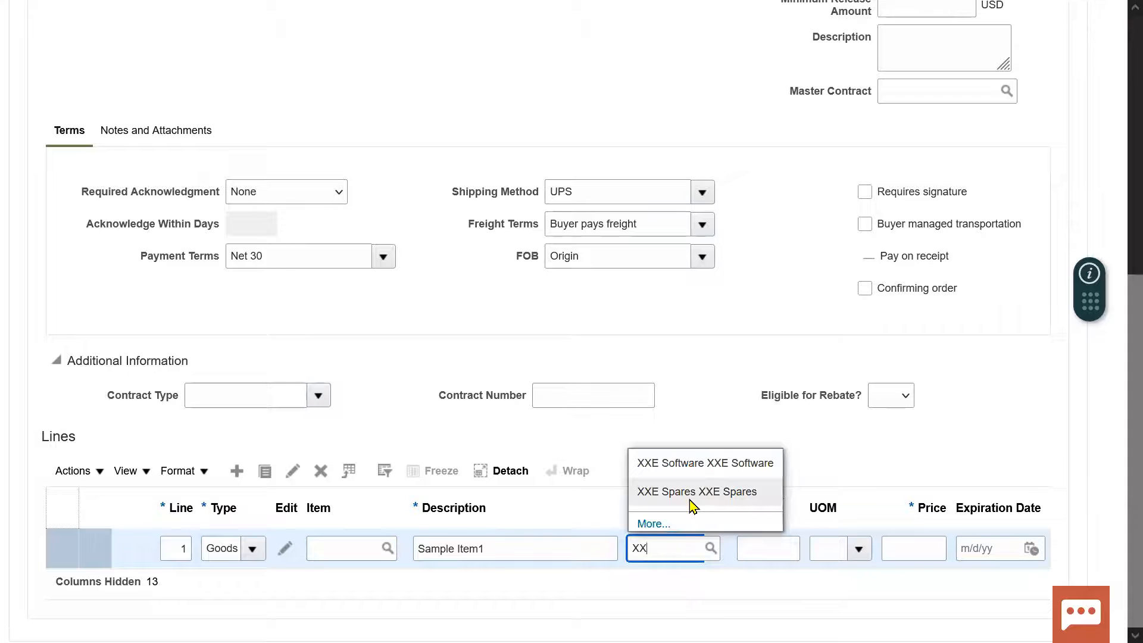
{"action": "left_click", "coordinate": [690, 493]}
{"action": "key", "text": "Tab"}
{"action": "key", "text": "Tab"}
{"action": "left_click", "coordinate": [860, 550]}
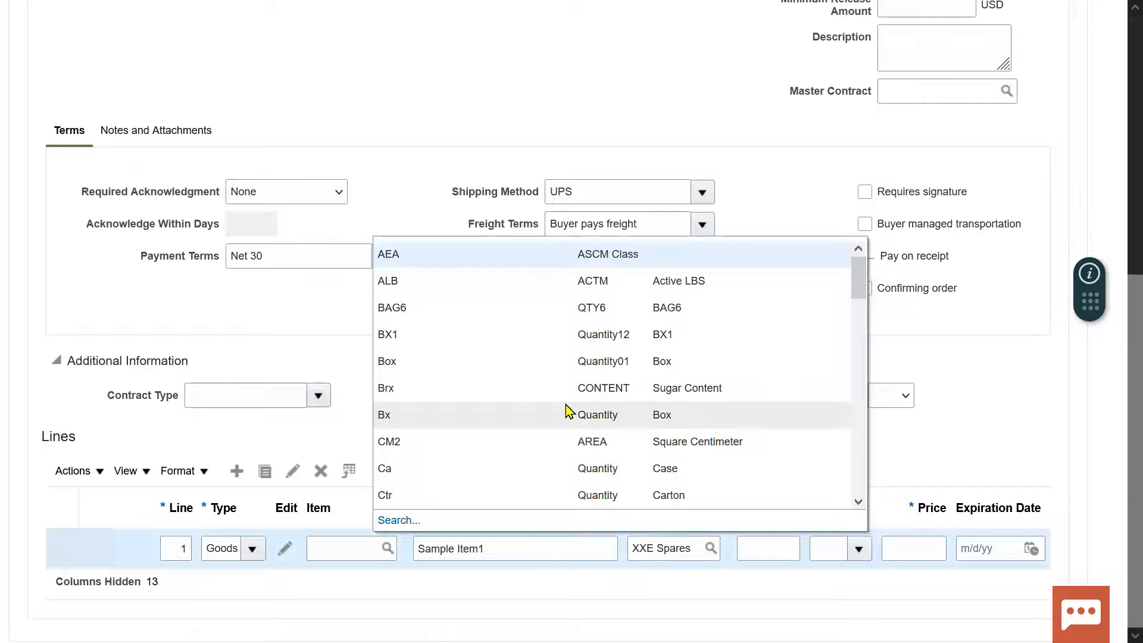
{"action": "left_click", "coordinate": [459, 473]}
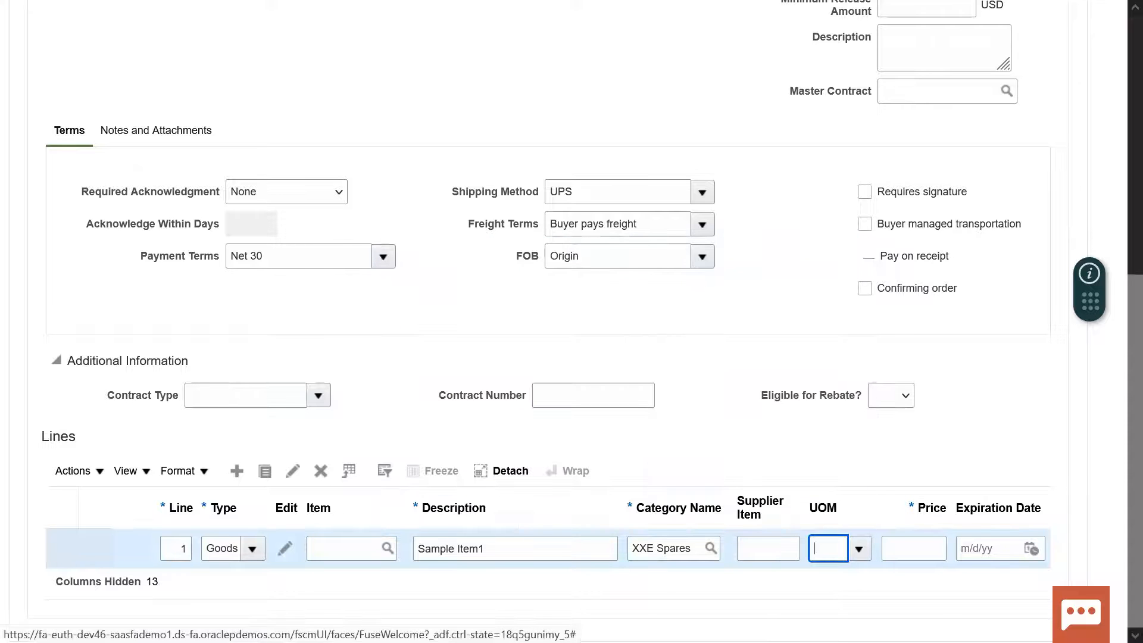
{"action": "key", "text": "Tab"}
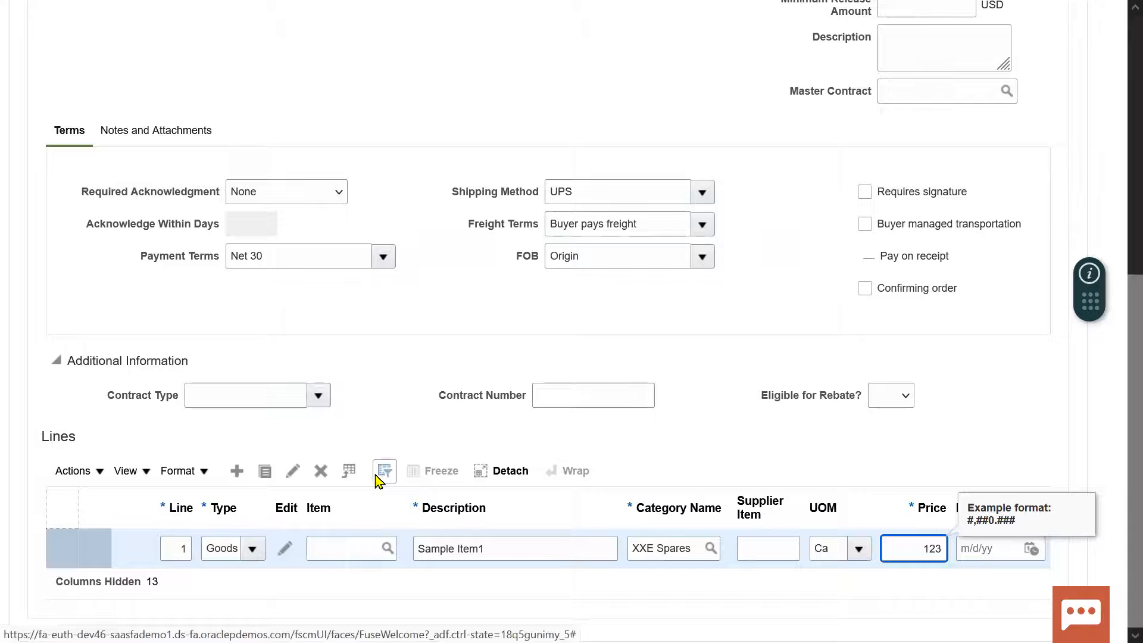
Add agreement line 2 with description Sample Item2, category XXE Software, UOM Bx and price 7,865.
{"action": "left_click", "coordinate": [237, 471]}
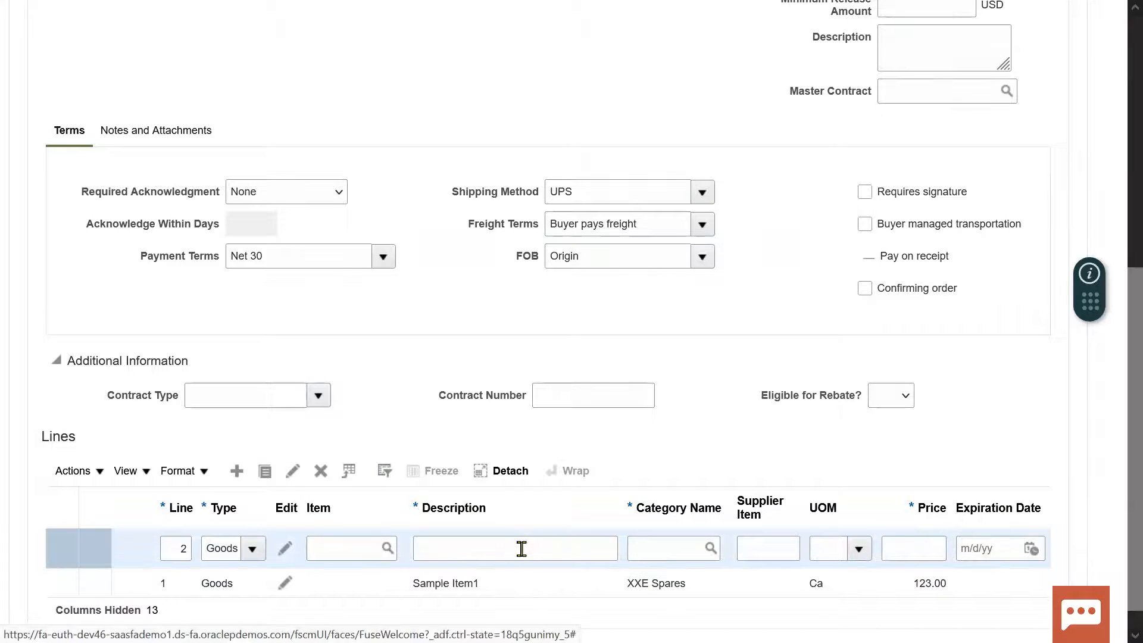
{"action": "left_click", "coordinate": [522, 549]}
{"action": "type", "text": "Sample Item"}
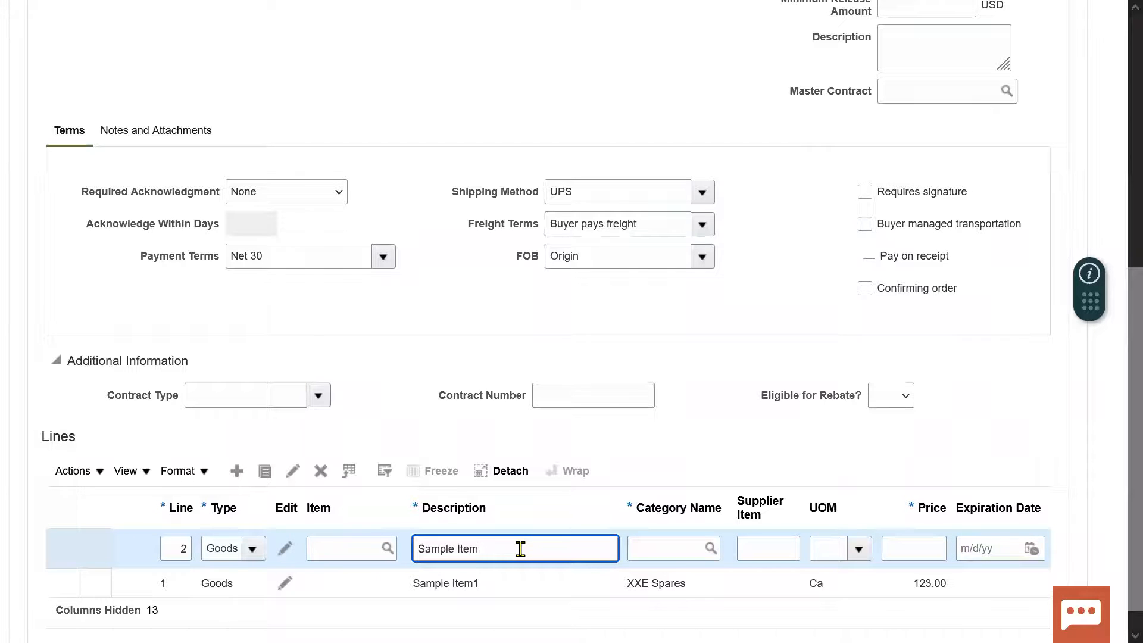
{"action": "type", "text": "2"}
{"action": "left_click", "coordinate": [677, 547]}
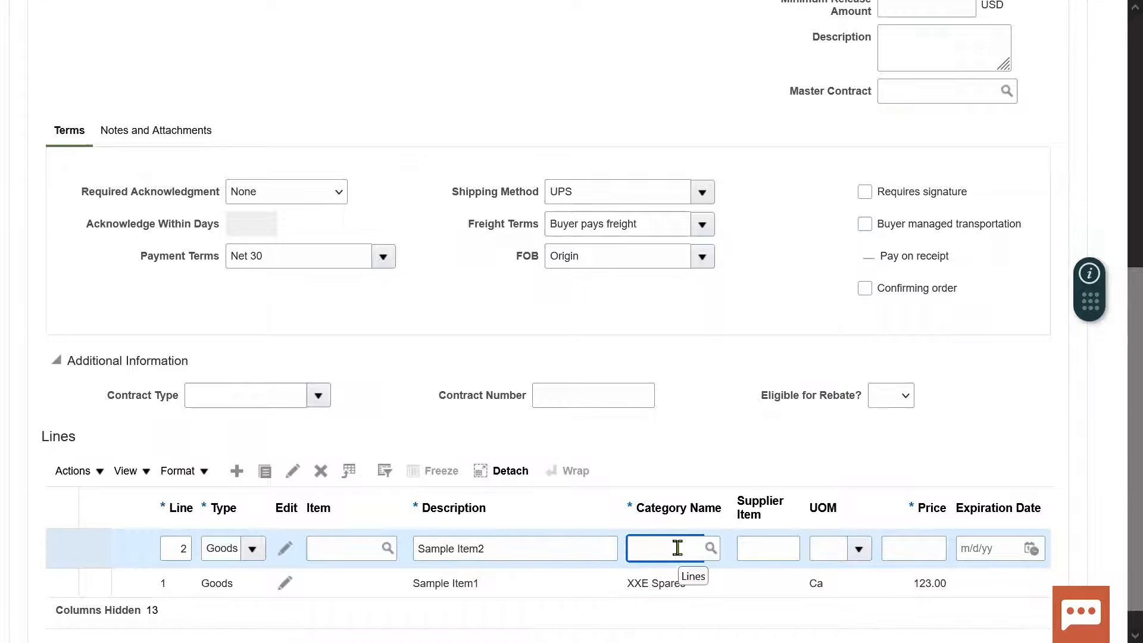
{"action": "type", "text": "X"}
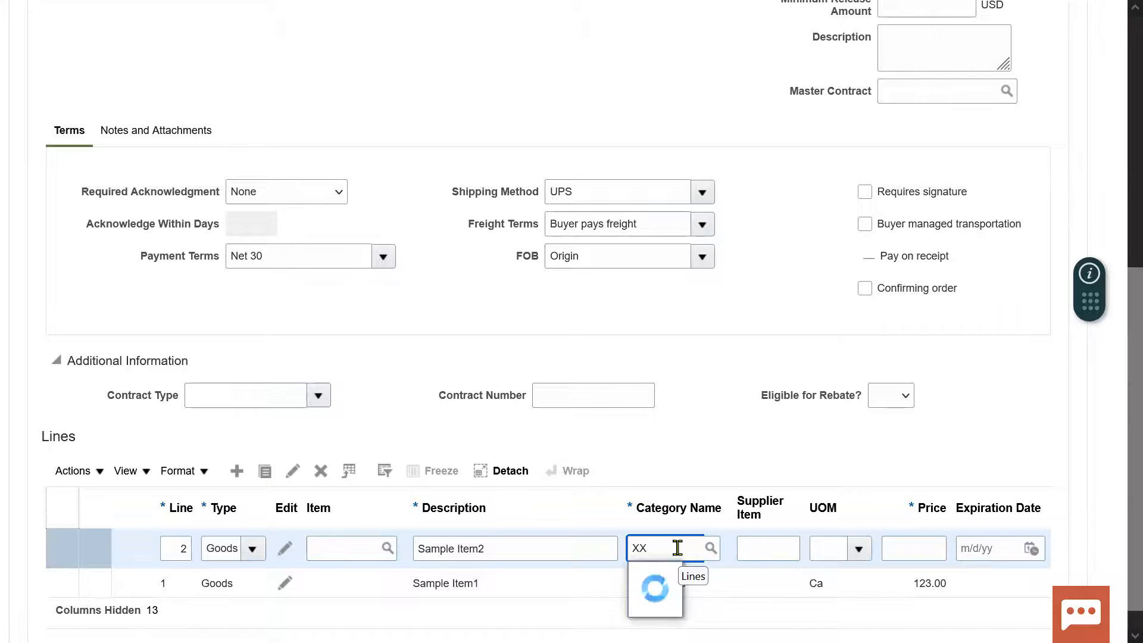
{"action": "type", "text": "X"}
{"action": "left_click", "coordinate": [705, 470]}
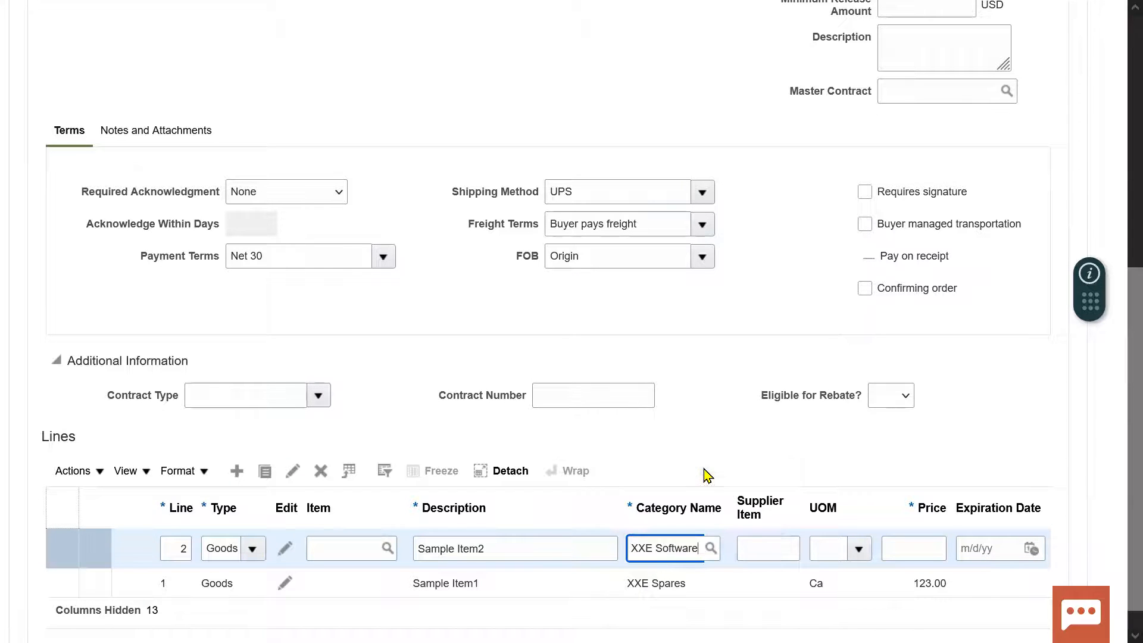
{"action": "key", "text": "Tab"}
{"action": "key", "text": "Tab"}
{"action": "key", "text": "Tab"}
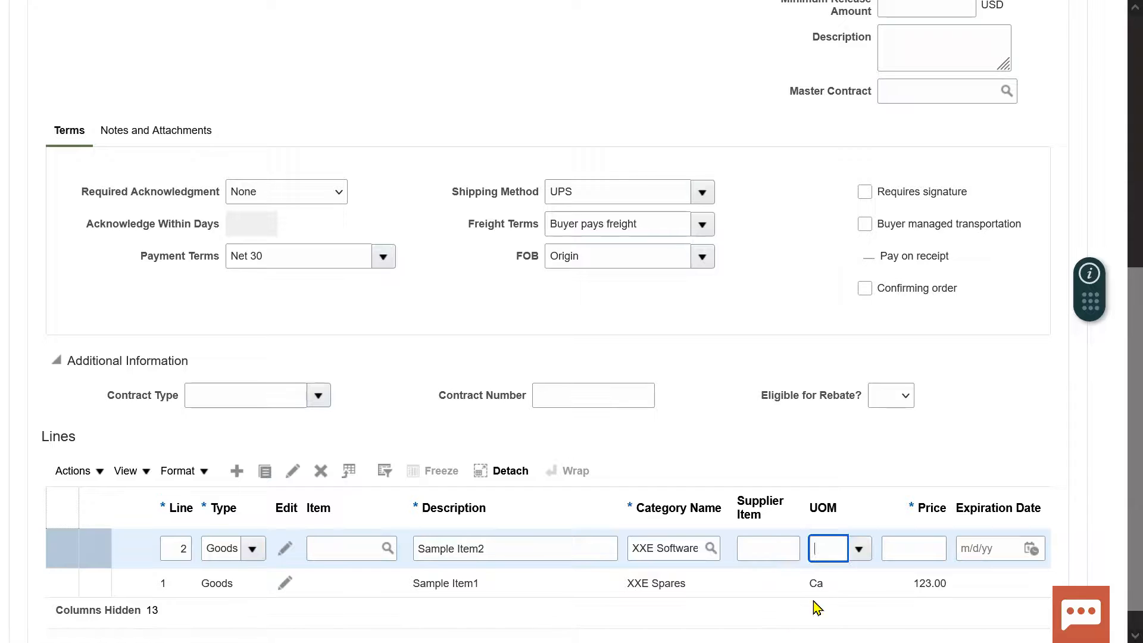
{"action": "left_click", "coordinate": [860, 552]}
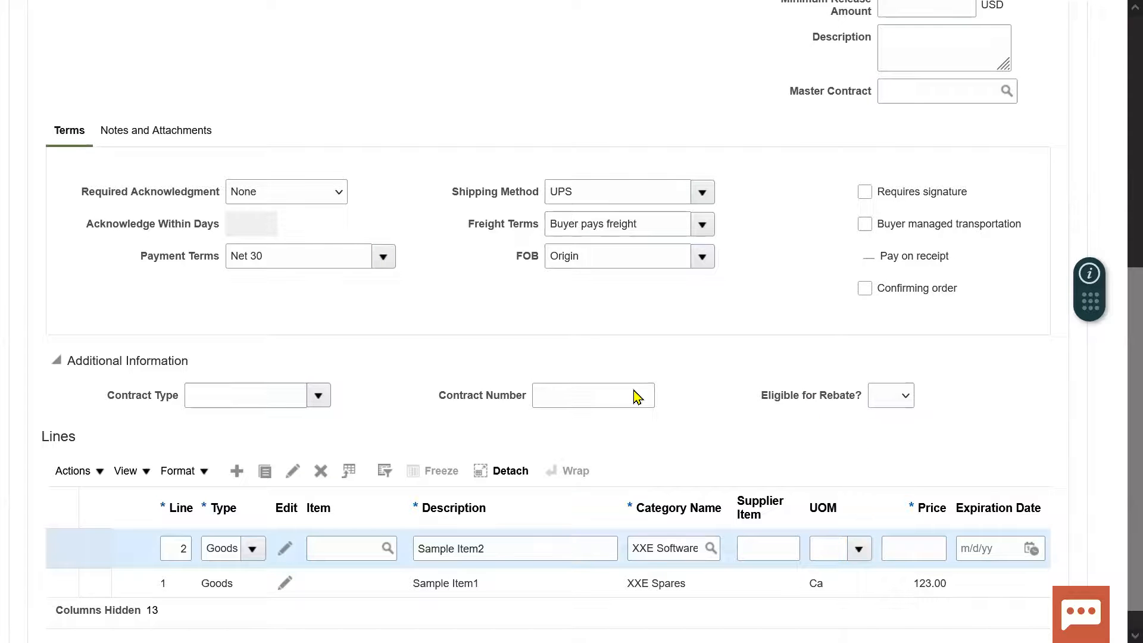
{"action": "left_click", "coordinate": [455, 468]}
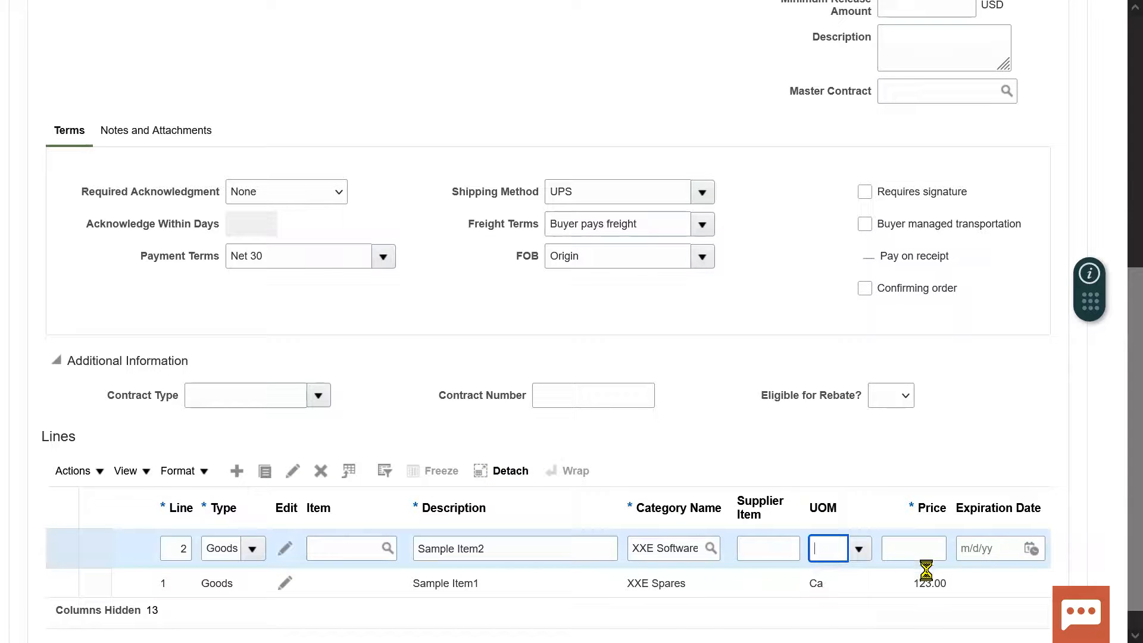
{"action": "key", "text": "Tab"}
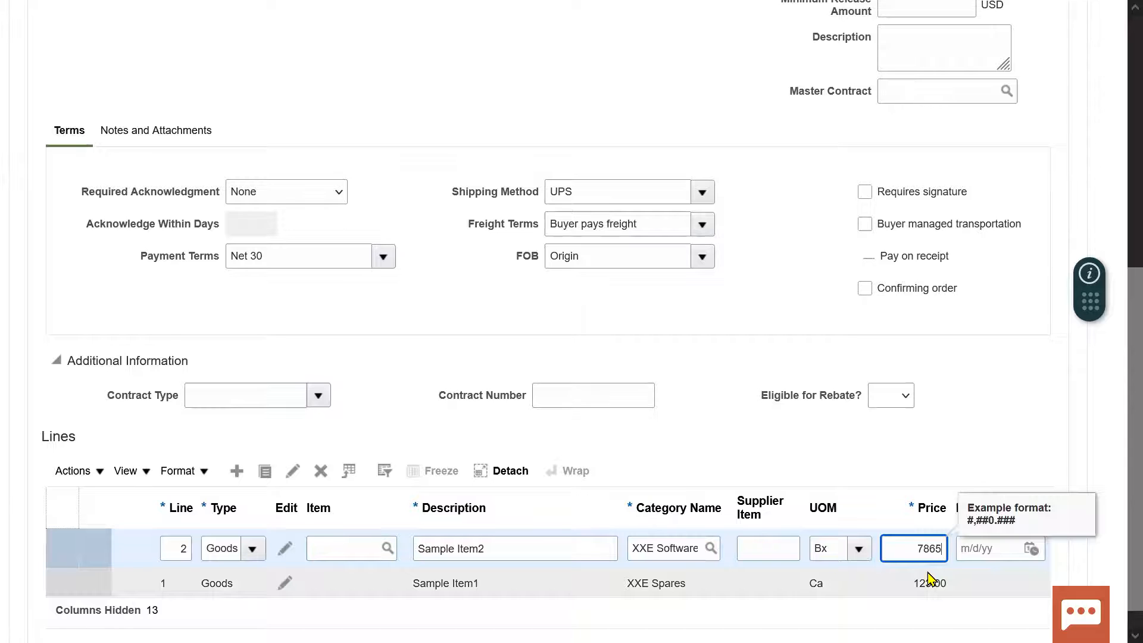
{"action": "left_click", "coordinate": [1120, 483]}
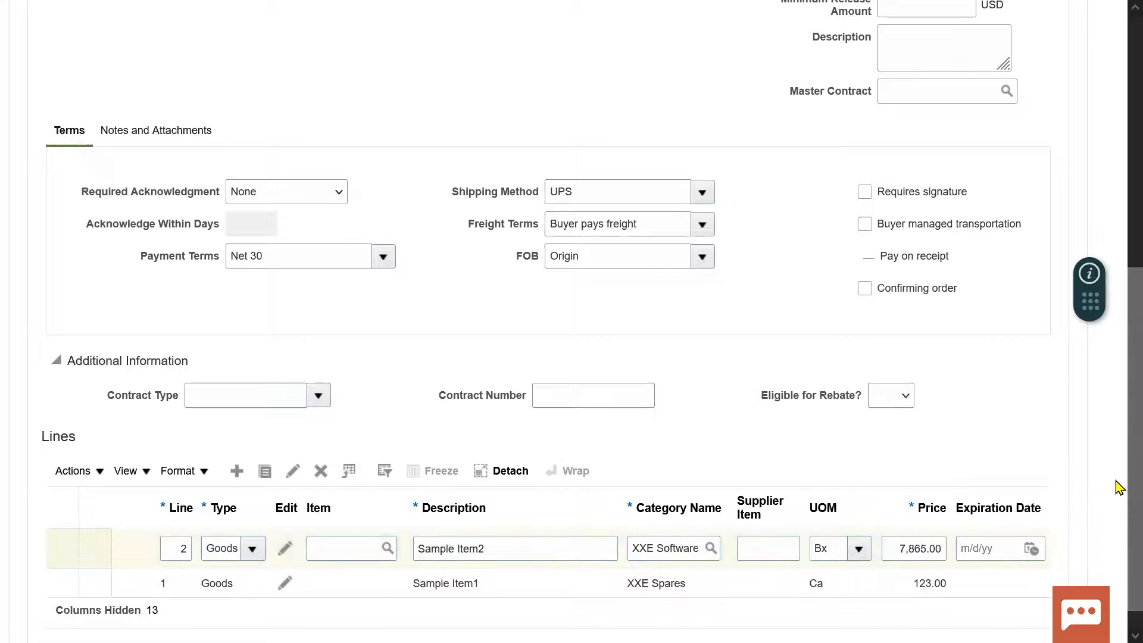
Save the blanket purchase agreement.
{"action": "scroll", "coordinate": [1117, 503], "scroll_direction": "up", "scroll_amount": 6}
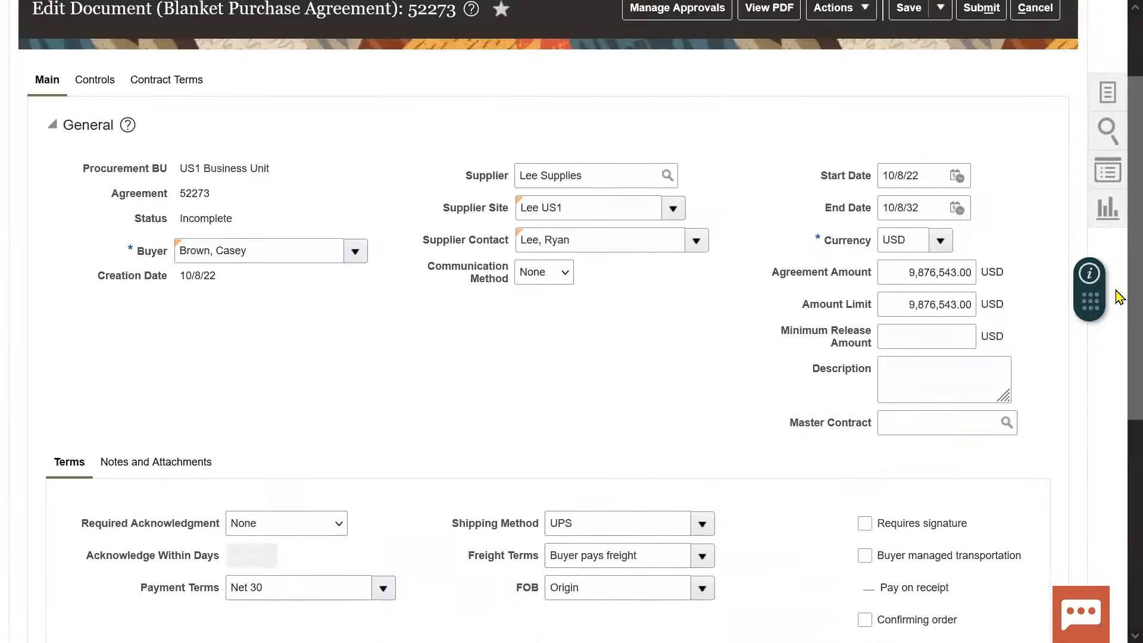
{"action": "scroll", "coordinate": [1118, 298], "scroll_direction": "up", "scroll_amount": 2}
{"action": "left_click", "coordinate": [908, 90]}
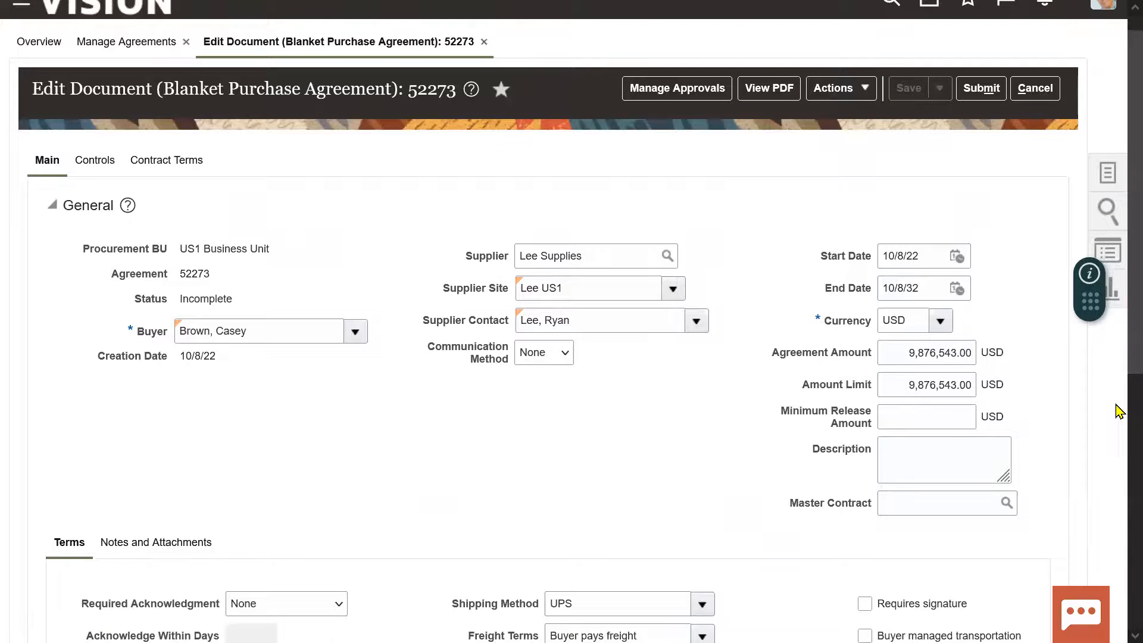
Review the descriptions and category names of the two agreement lines.
{"action": "scroll", "coordinate": [1118, 408], "scroll_direction": "down", "scroll_amount": 7}
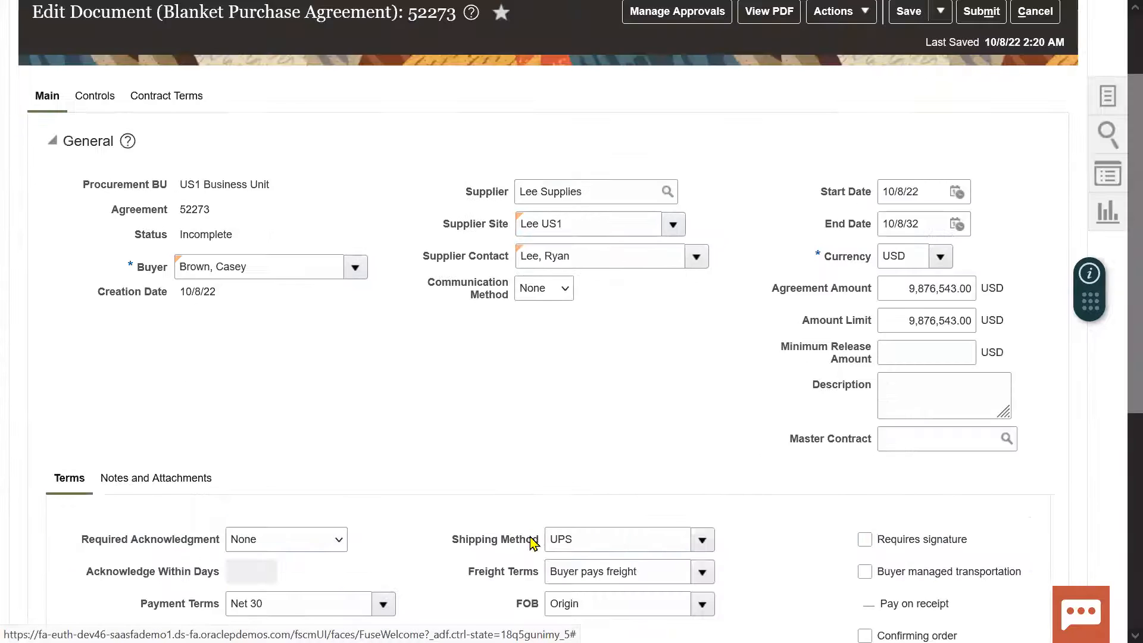
{"action": "scroll", "coordinate": [1118, 417], "scroll_direction": "down", "scroll_amount": 6}
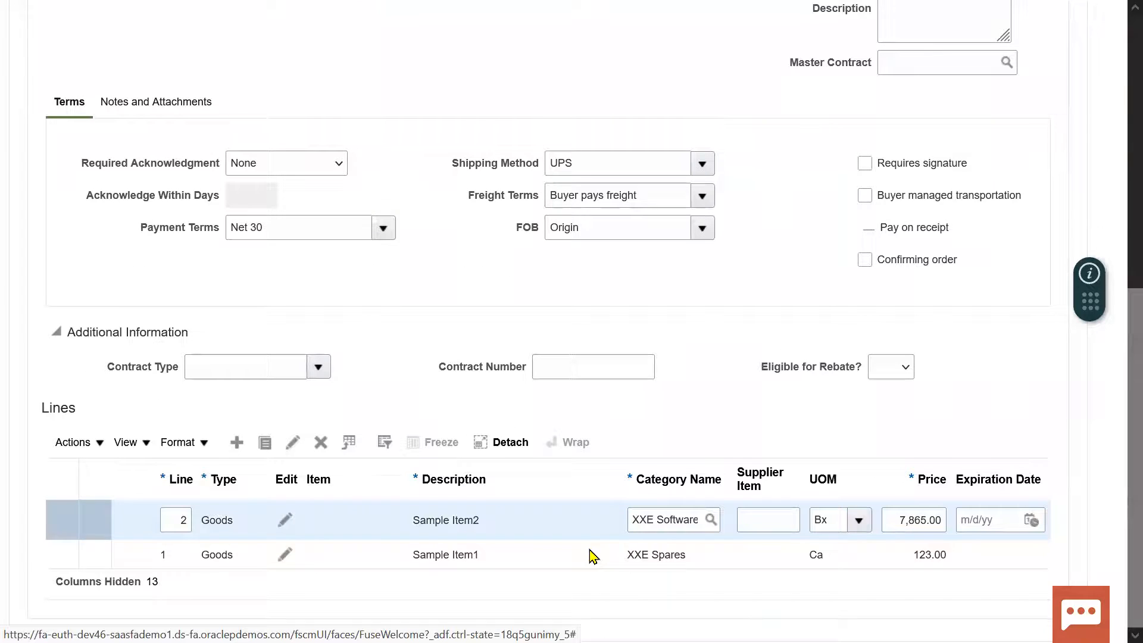
{"action": "left_click", "coordinate": [459, 474]}
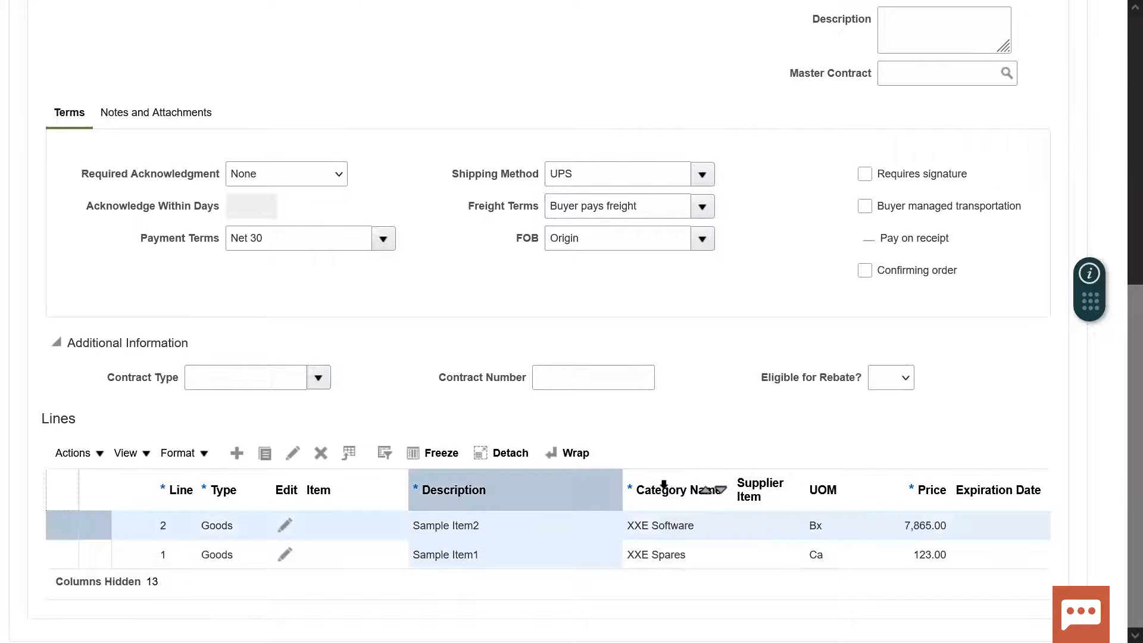
{"action": "left_click", "coordinate": [664, 488]}
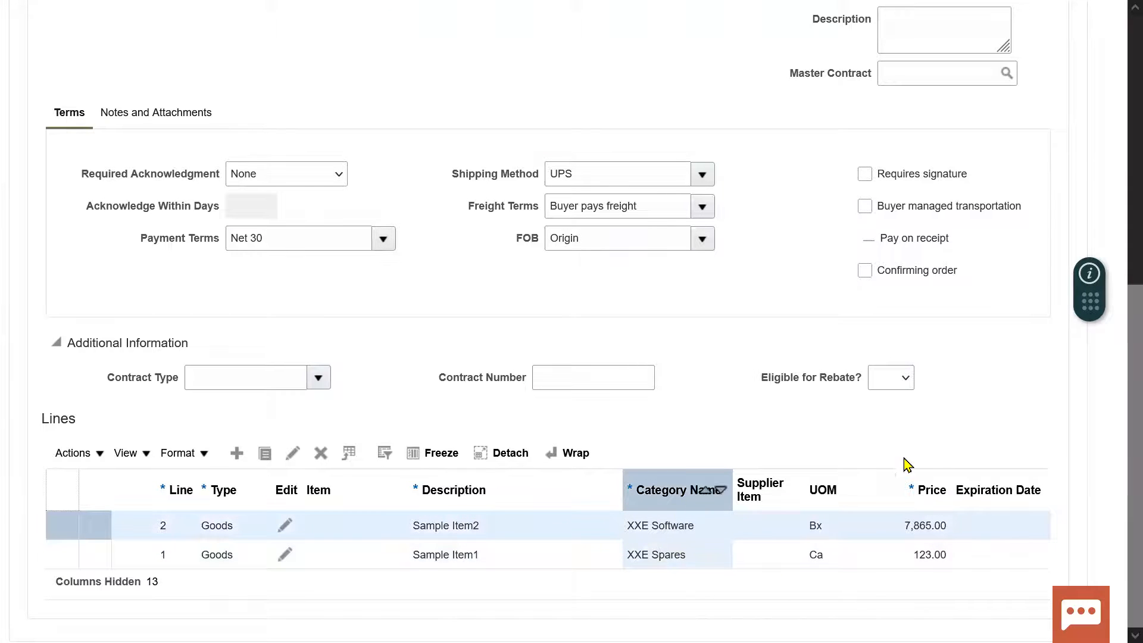
Save the agreement again and open its Manage Approvals page.
{"action": "scroll", "coordinate": [1118, 417], "scroll_direction": "up", "scroll_amount": 7}
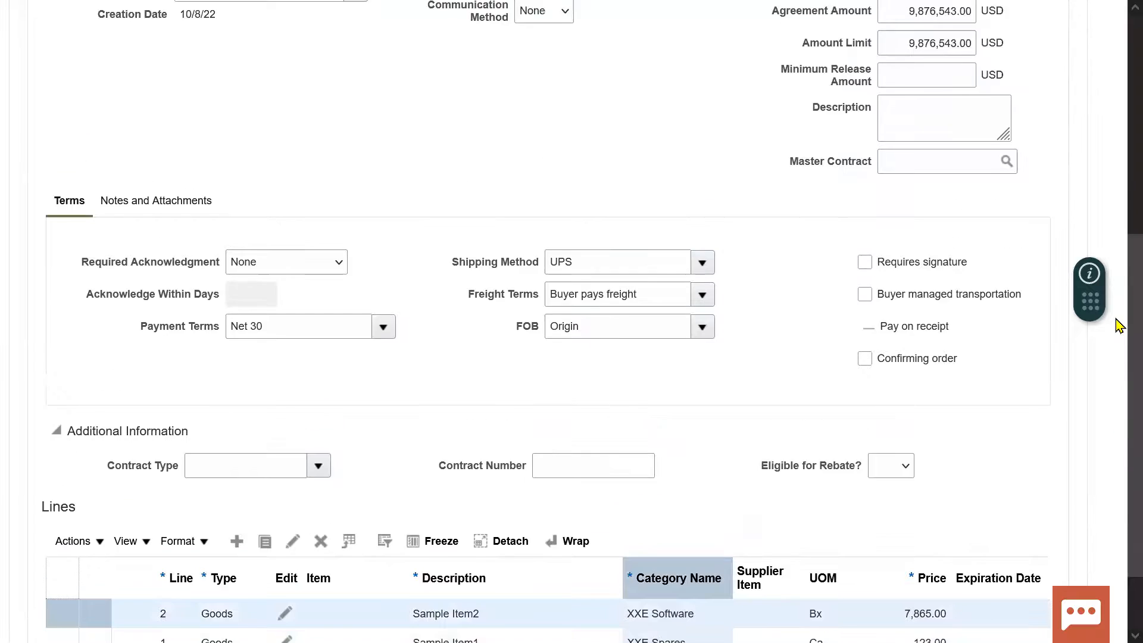
{"action": "left_click", "coordinate": [909, 66]}
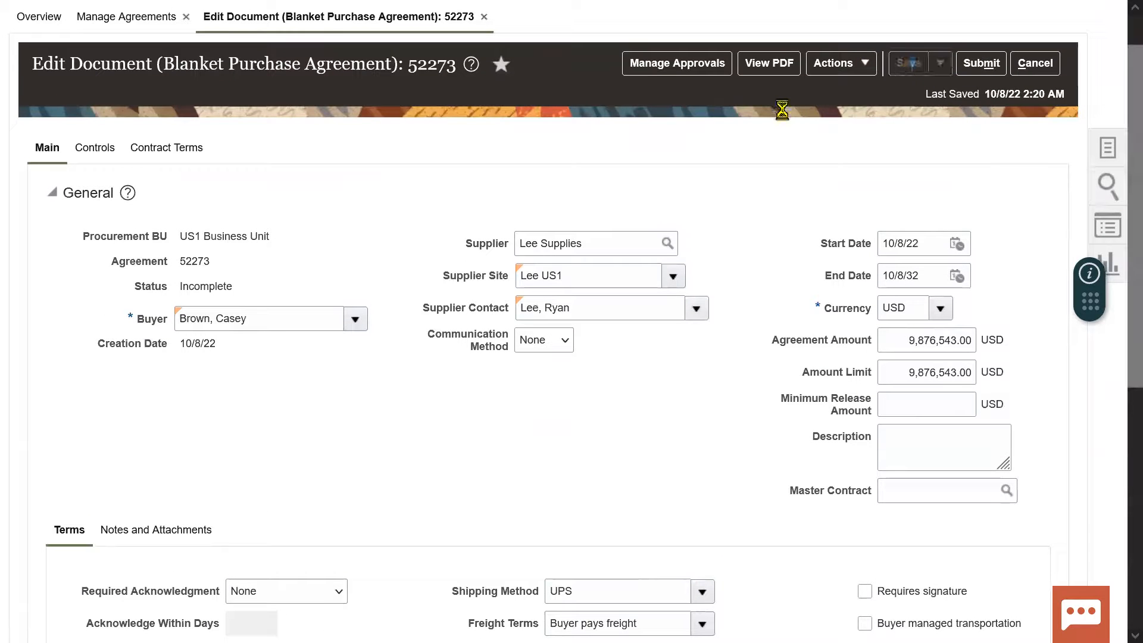
{"action": "left_click", "coordinate": [685, 66]}
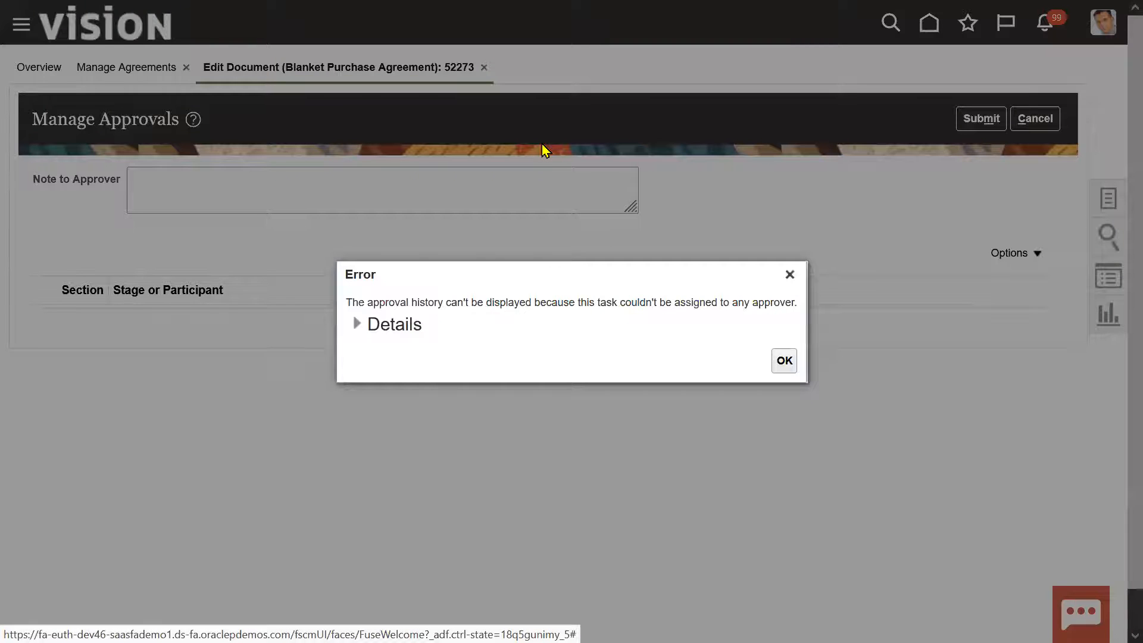
Switch to the other browser window and open Setup and Maintenance for the Procurement offering.
{"action": "key", "text": "F11"}
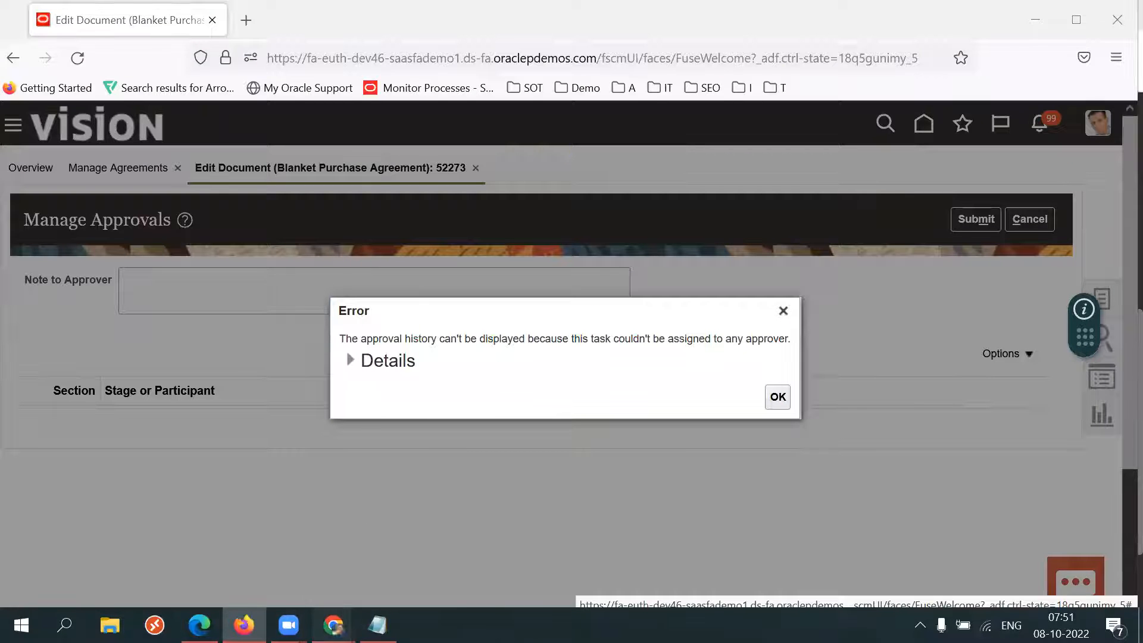
{"action": "mouse_move", "coordinate": [333, 626]}
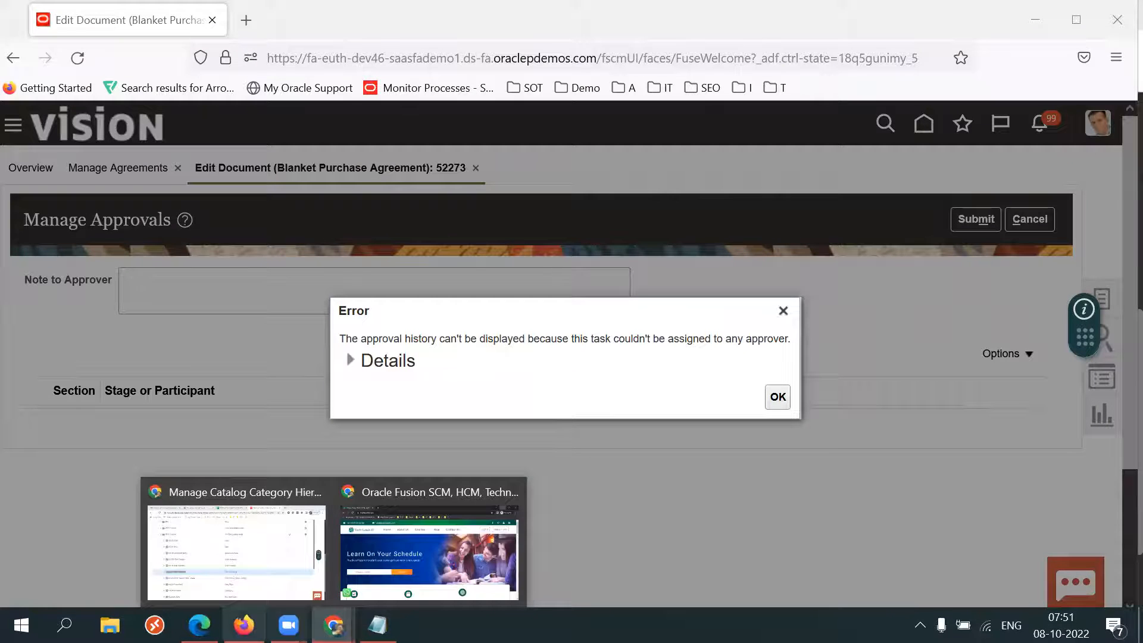
{"action": "key", "text": "alt+Tab"}
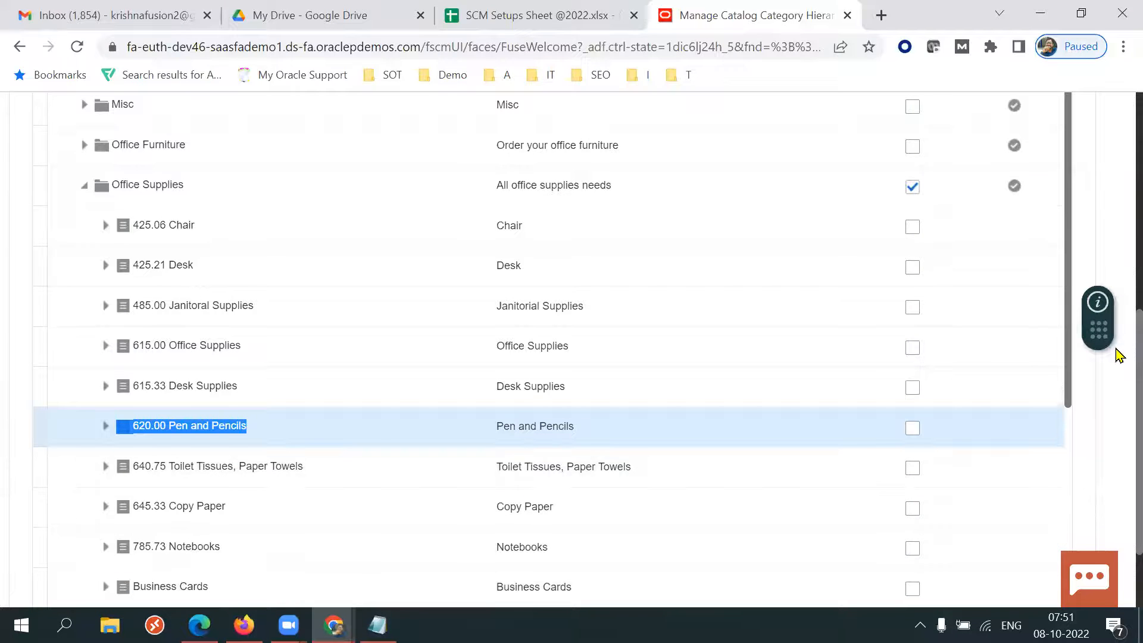
{"action": "scroll", "coordinate": [1116, 357], "scroll_direction": "up", "scroll_amount": 8}
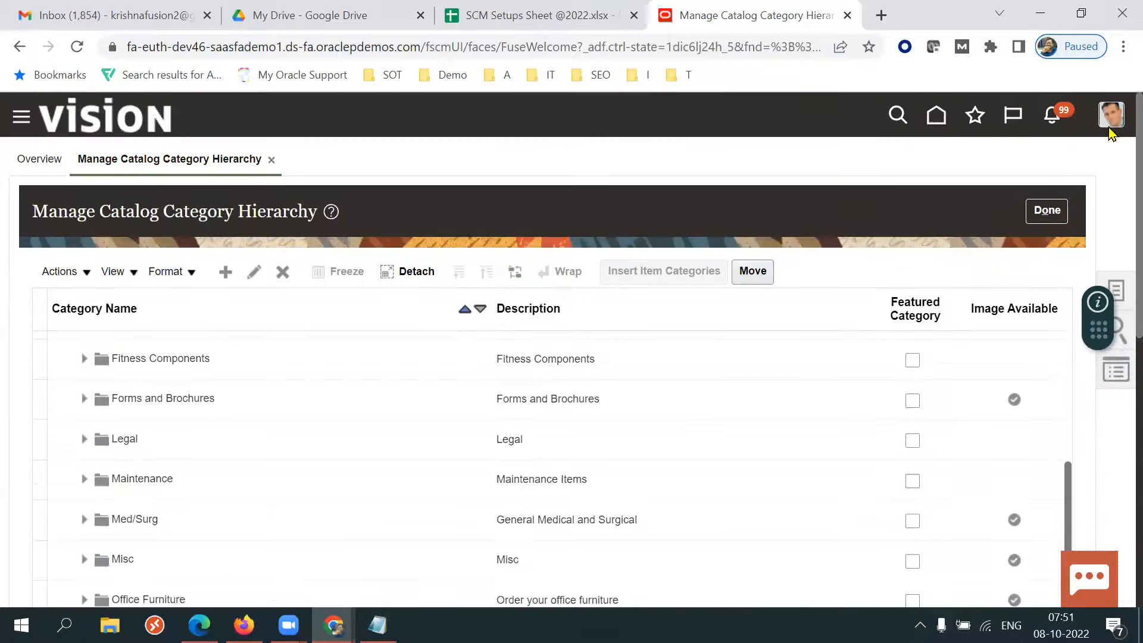
{"action": "left_click", "coordinate": [1111, 122]}
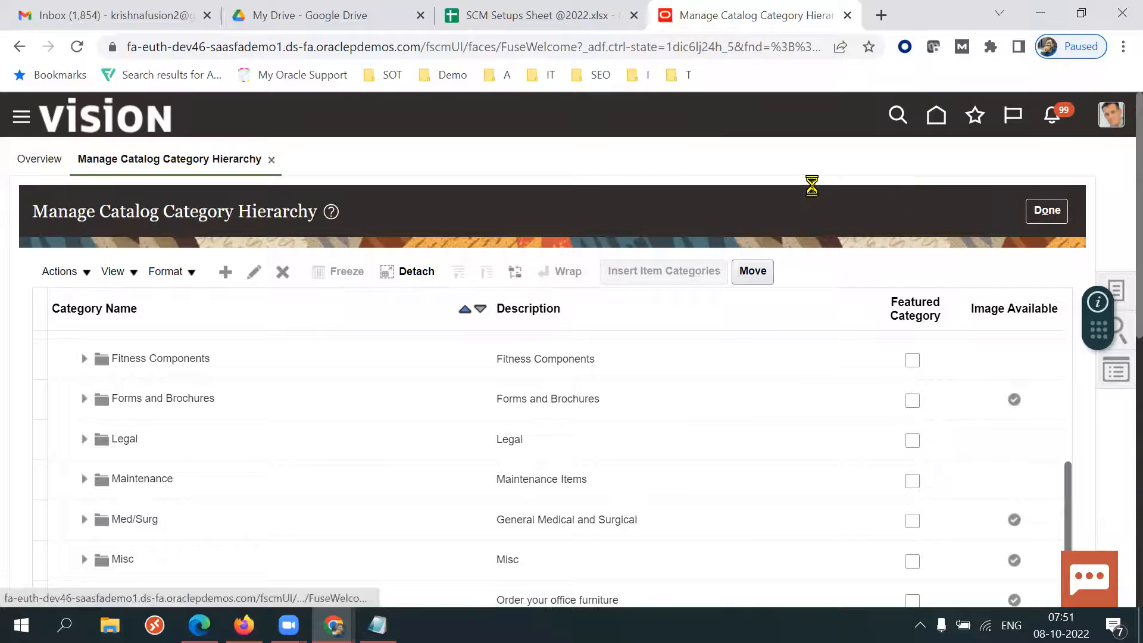
{"action": "left_click", "coordinate": [820, 384]}
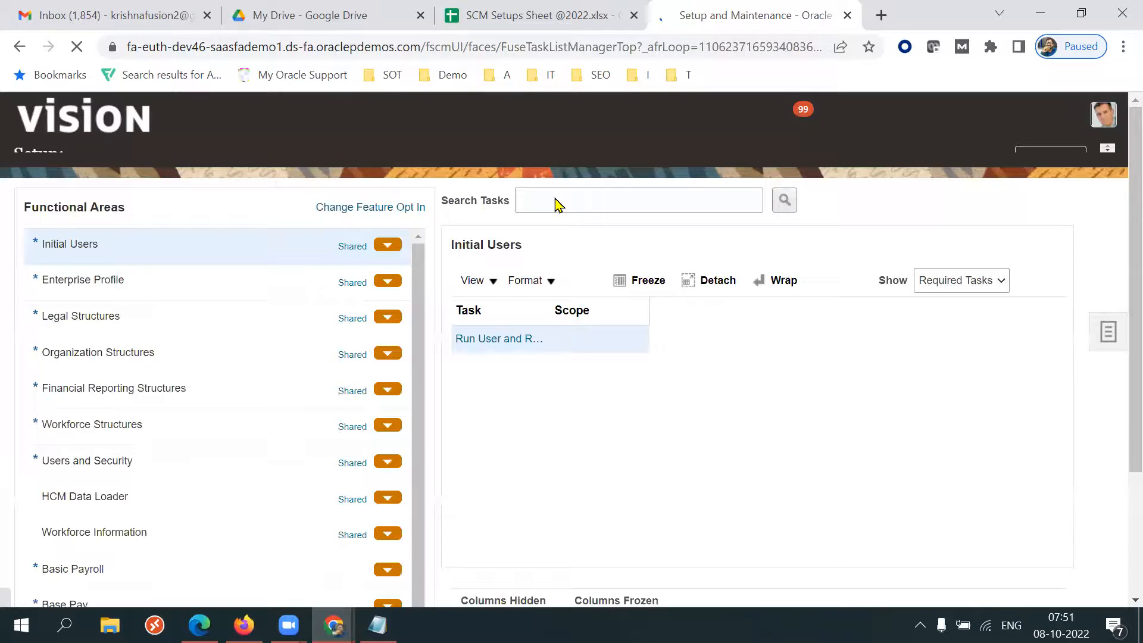
{"action": "left_click", "coordinate": [306, 158]}
{"action": "left_click_drag", "start_coordinate": [589, 218], "coordinate": [588, 260]}
{"action": "left_click", "coordinate": [405, 363]}
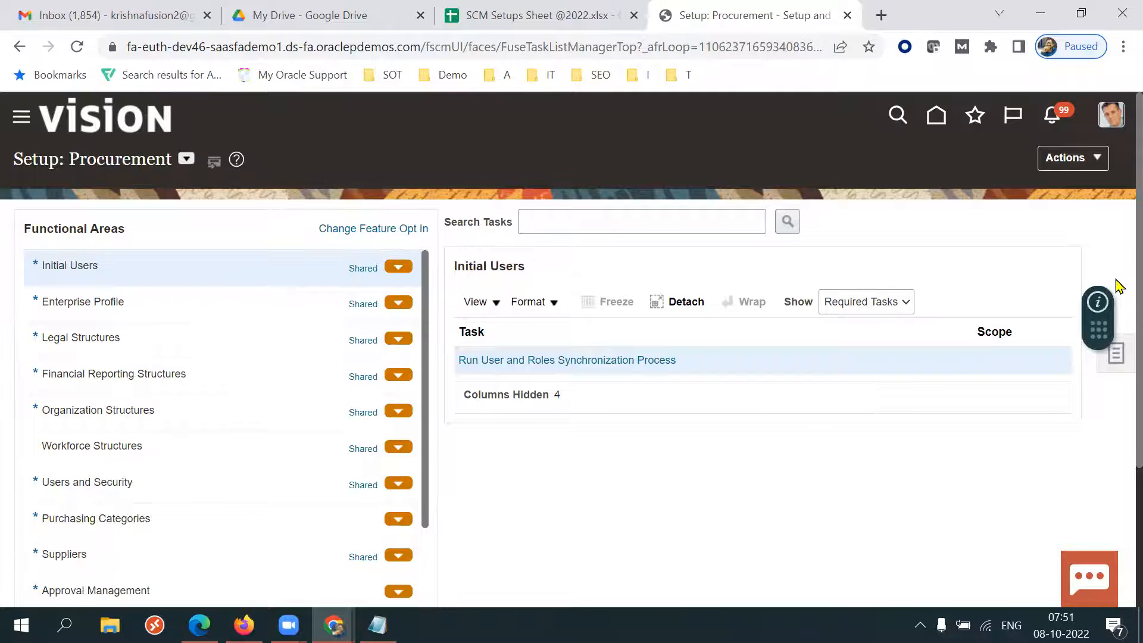
Open the Manage Purchasing Document Approvals task under the Approval Management functional area.
{"action": "key", "text": "ctrl+a"}
{"action": "left_click", "coordinate": [774, 489]}
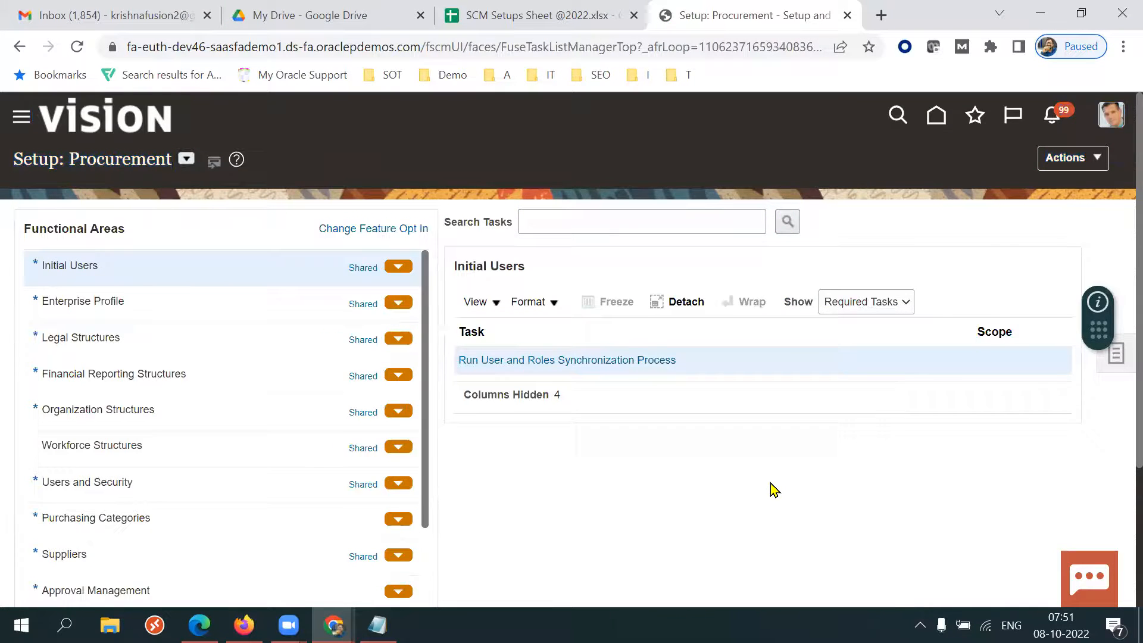
{"action": "scroll", "coordinate": [773, 489], "scroll_direction": "down", "scroll_amount": 1}
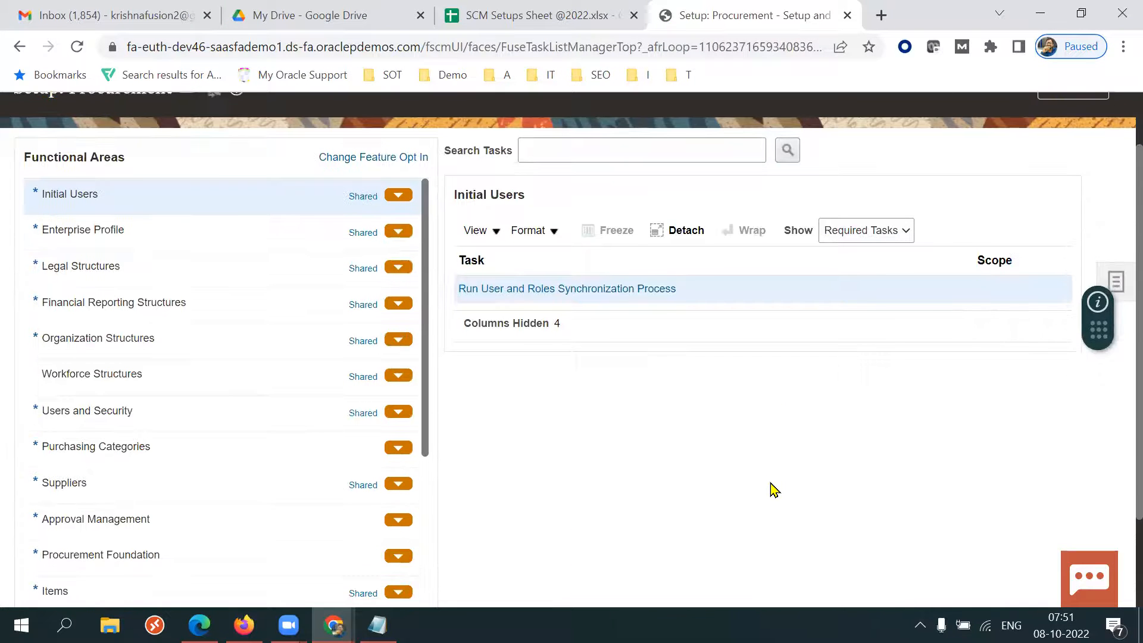
{"action": "left_click", "coordinate": [207, 528]}
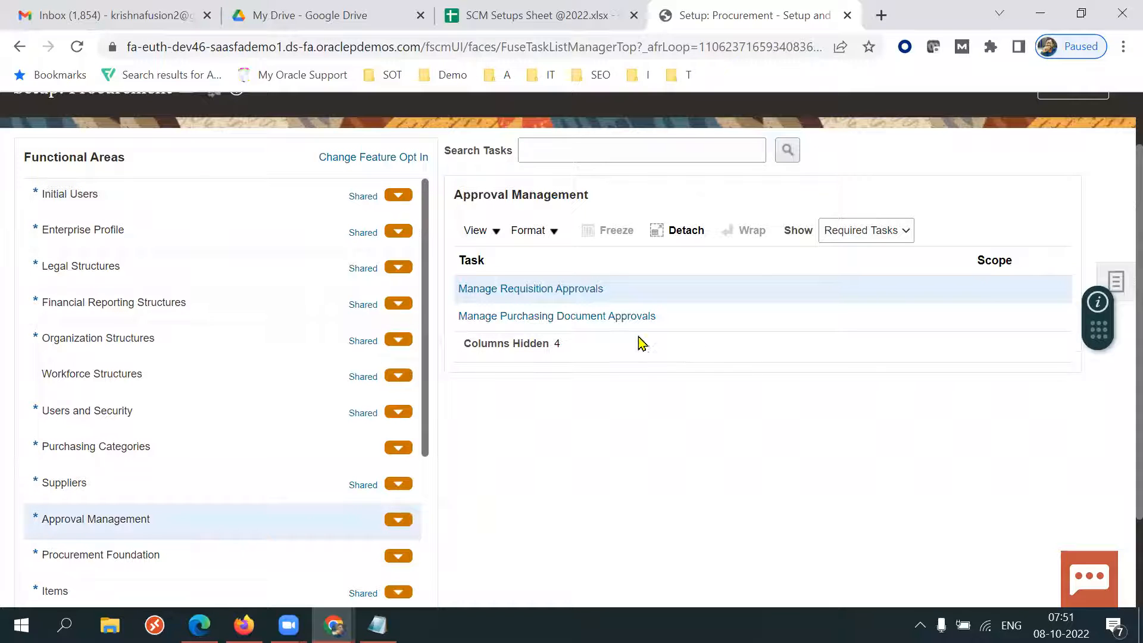
{"action": "left_click", "coordinate": [595, 326]}
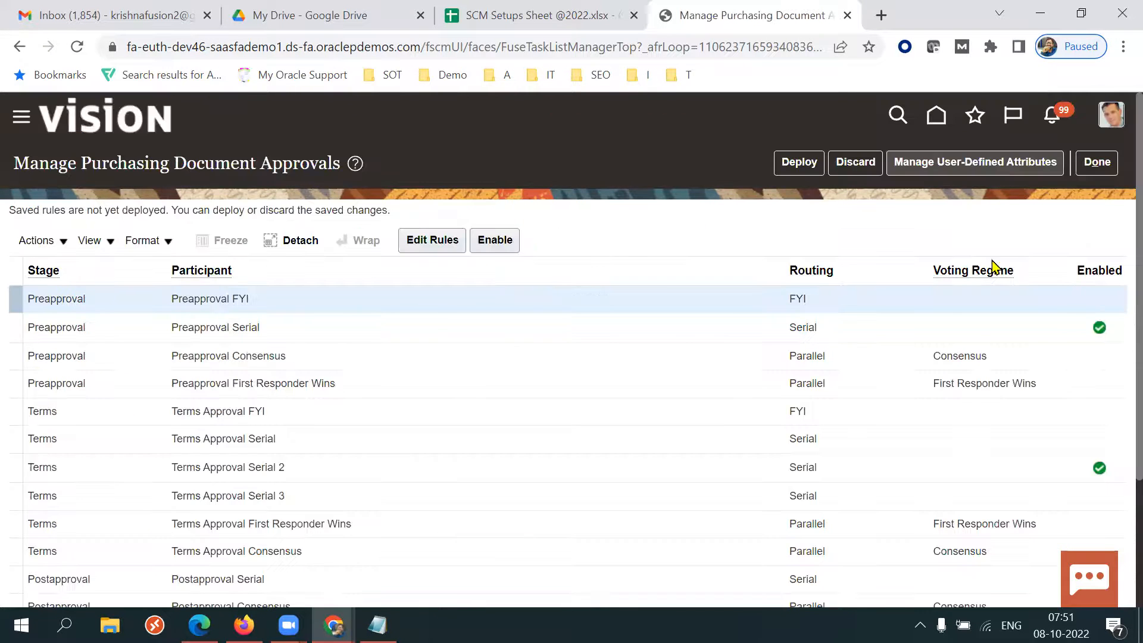
Disable the Preapproval Serial participant.
{"action": "left_click", "coordinate": [538, 328]}
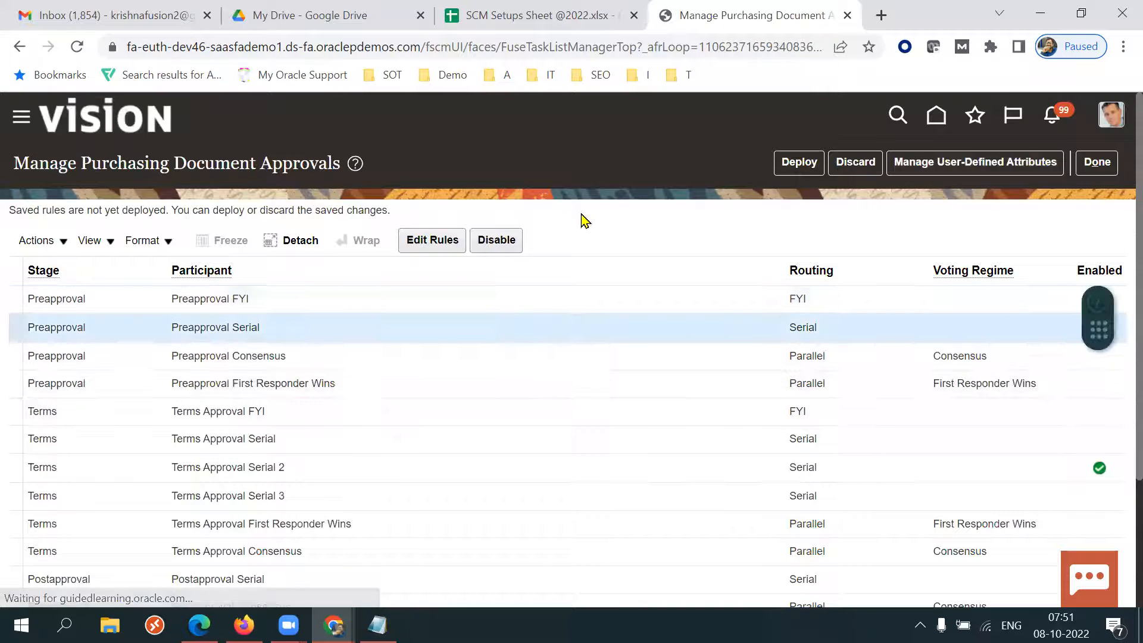
{"action": "left_click", "coordinate": [504, 241]}
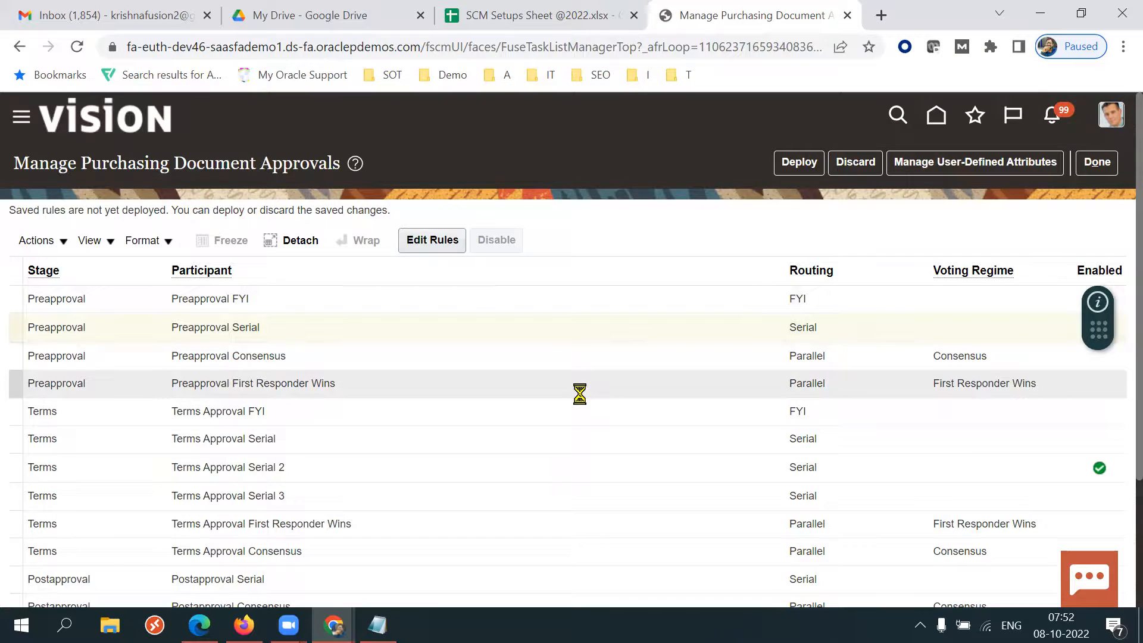
Edit the rules of the Terms Approval Serial 2 participant, making the Amount Lessthan 150k rule always apply.
{"action": "scroll", "coordinate": [580, 394], "scroll_direction": "down", "scroll_amount": 3}
{"action": "scroll", "coordinate": [1120, 382], "scroll_direction": "up", "scroll_amount": 2}
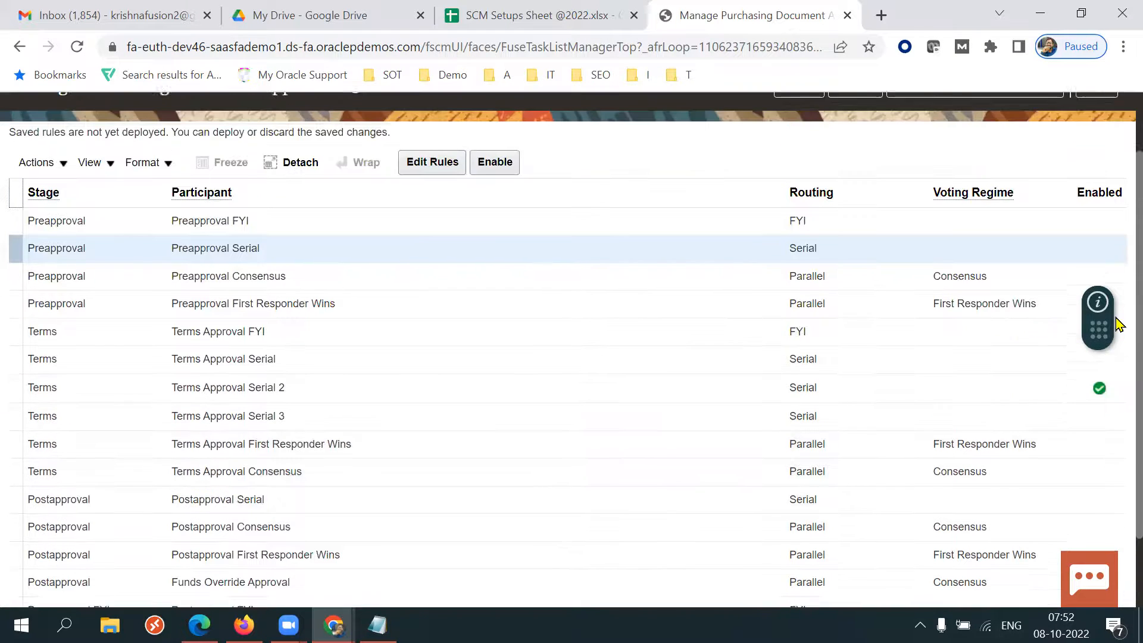
{"action": "left_click", "coordinate": [676, 400]}
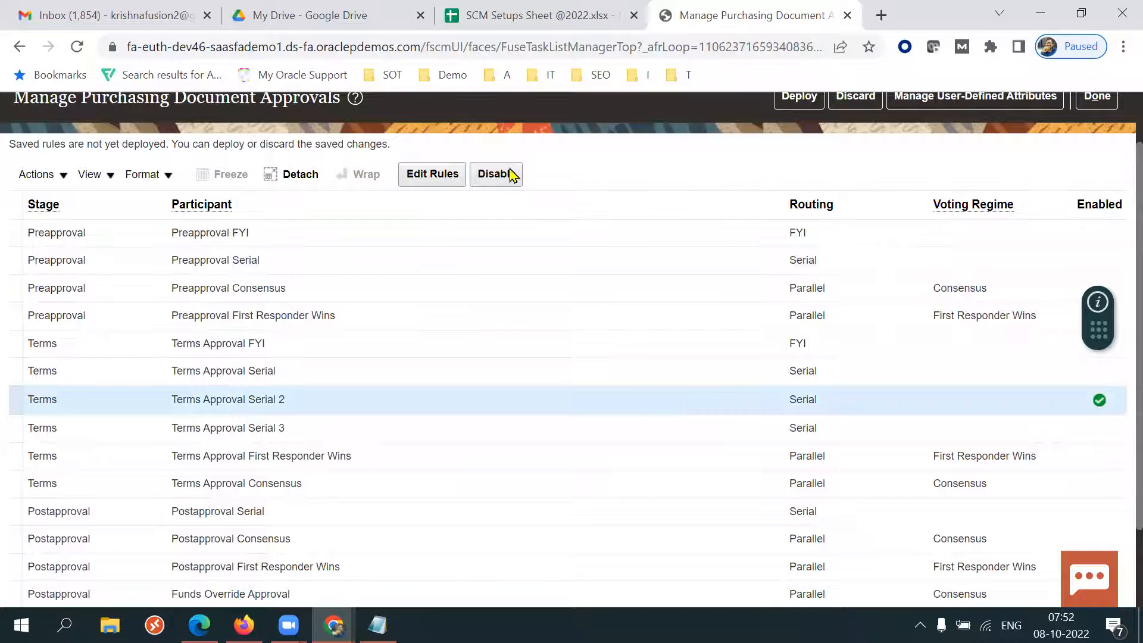
{"action": "left_click", "coordinate": [432, 174]}
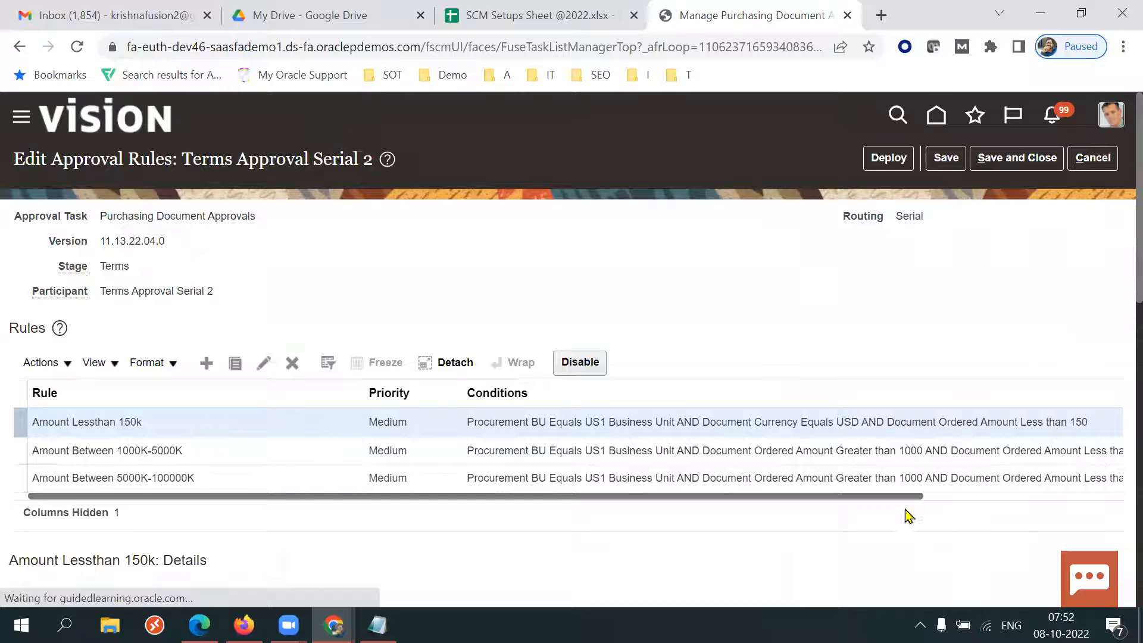
{"action": "left_click_drag", "start_coordinate": [849, 498], "coordinate": [627, 510]}
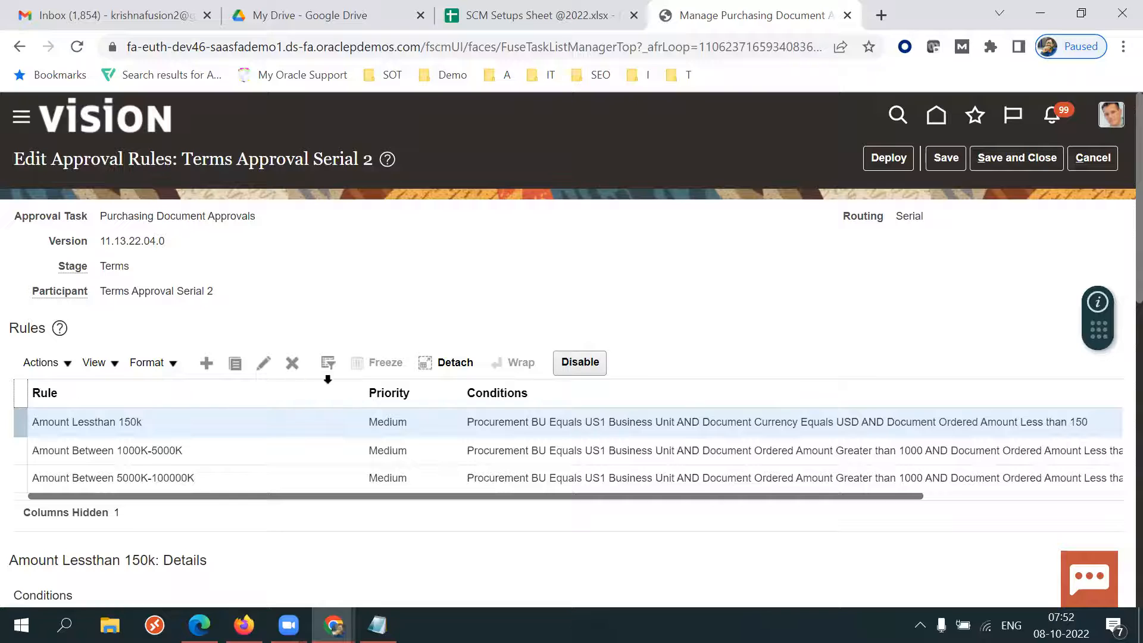
{"action": "left_click", "coordinate": [265, 364]}
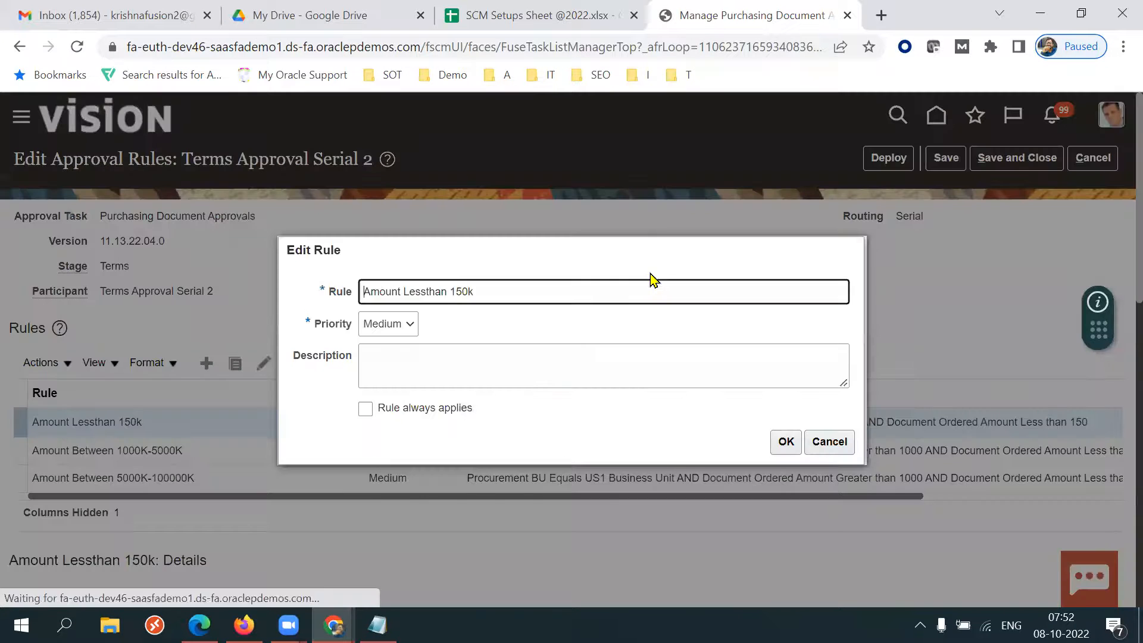
{"action": "left_click", "coordinate": [390, 409]}
{"action": "left_click", "coordinate": [784, 441]}
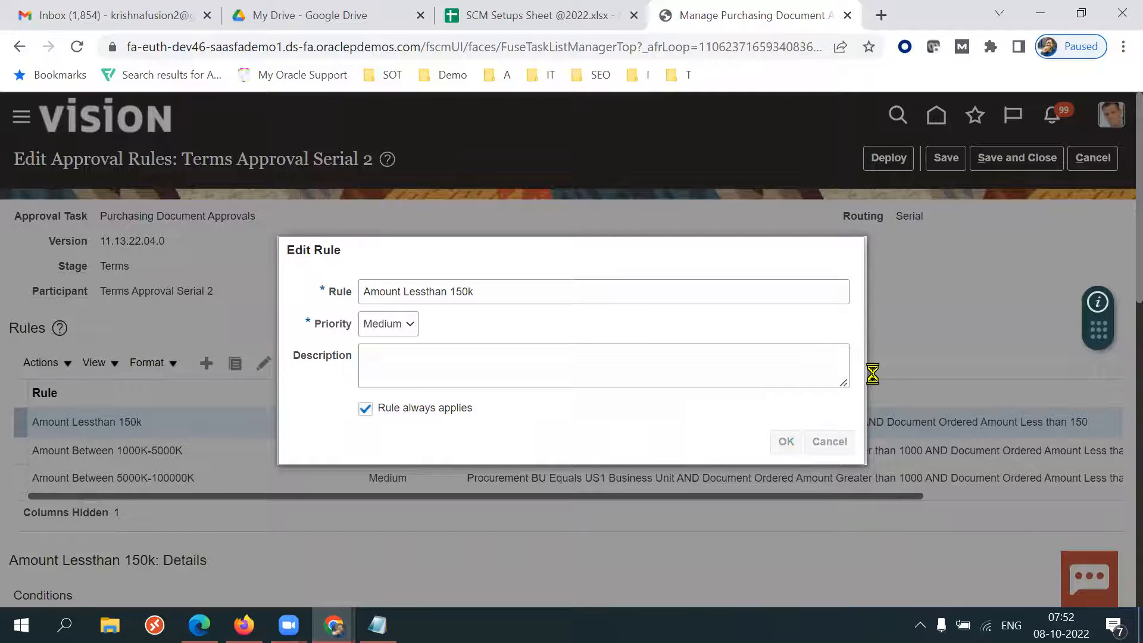
Delete Action 2 of that rule and change Action 1 to an Automatic action with outcome Approved.
{"action": "scroll", "coordinate": [1101, 520], "scroll_direction": "down", "scroll_amount": 9}
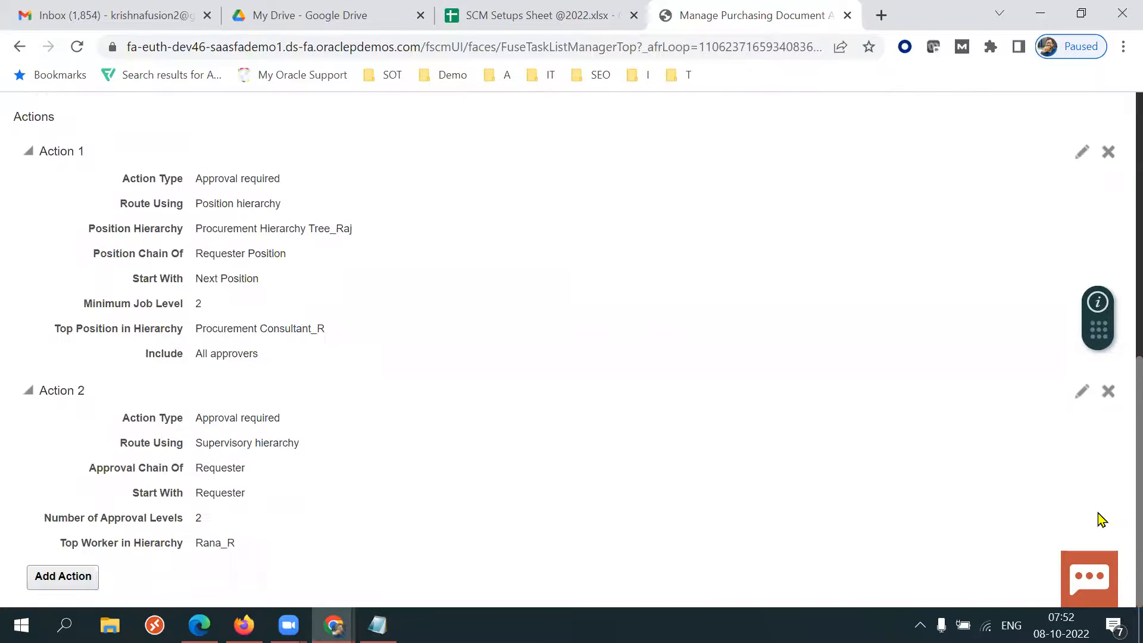
{"action": "left_click", "coordinate": [1106, 391]}
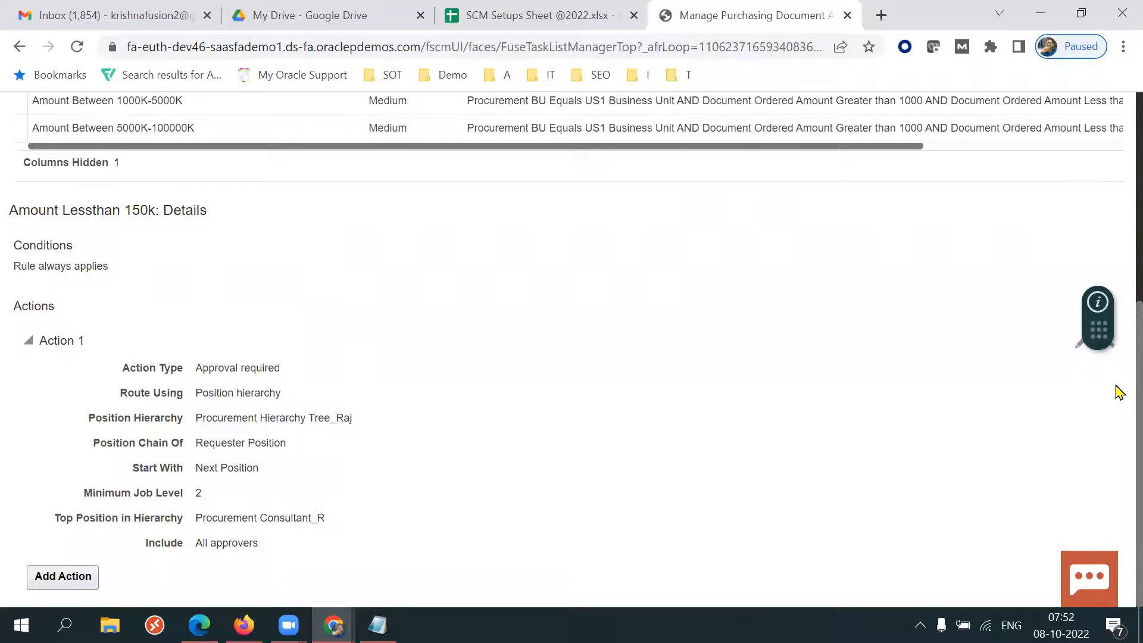
{"action": "left_click", "coordinate": [1082, 387]}
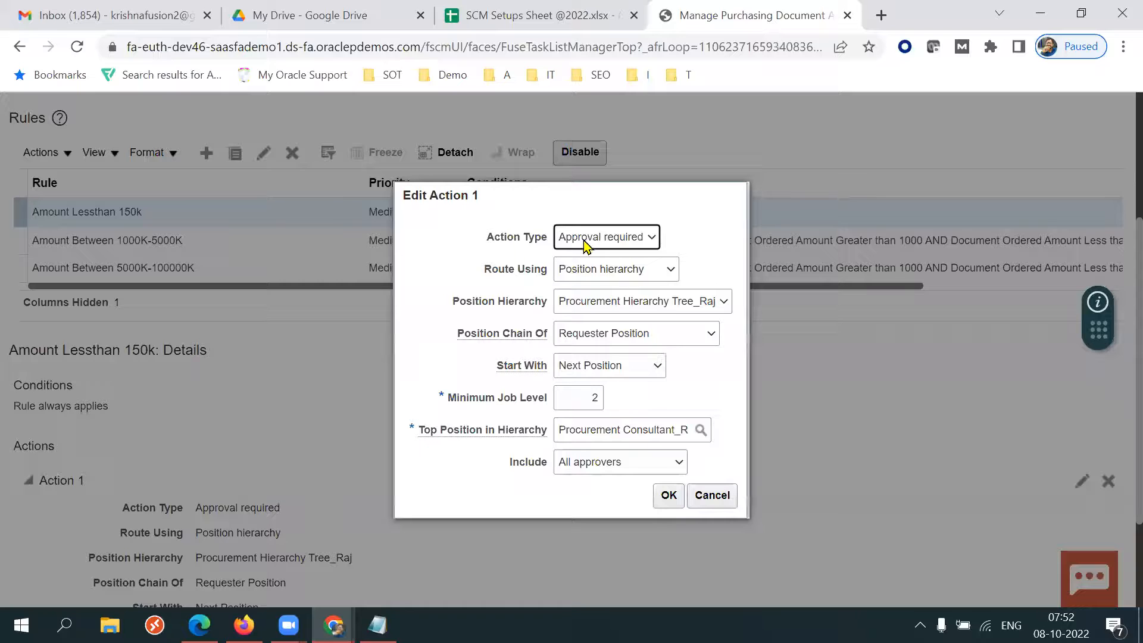
{"action": "left_click", "coordinate": [601, 239]}
{"action": "left_click", "coordinate": [589, 268]}
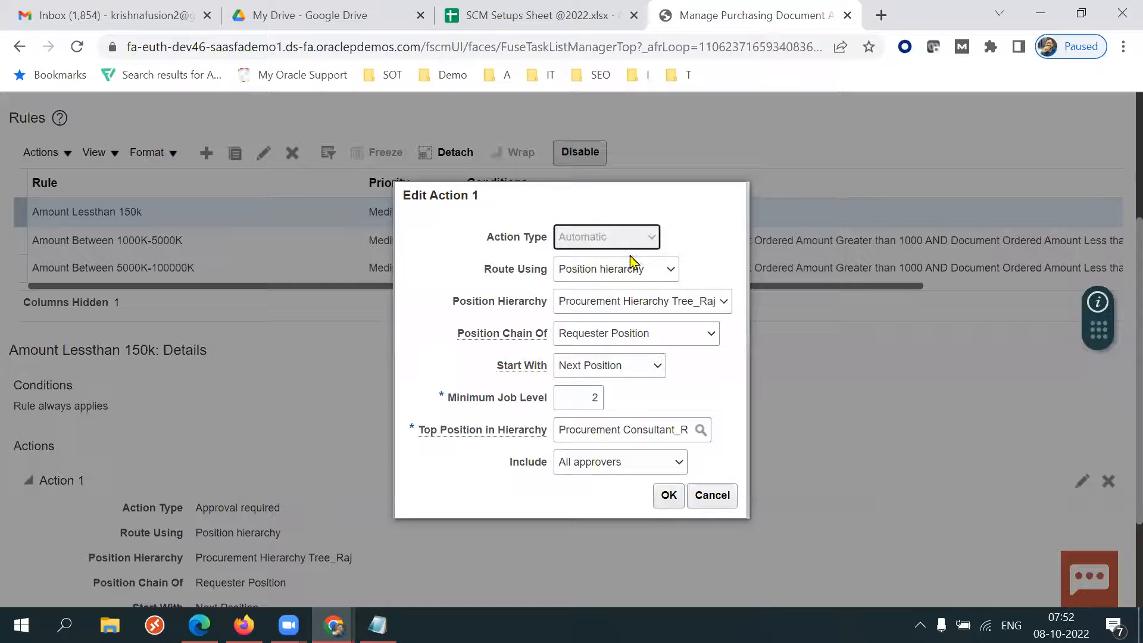
{"action": "left_click", "coordinate": [605, 399]}
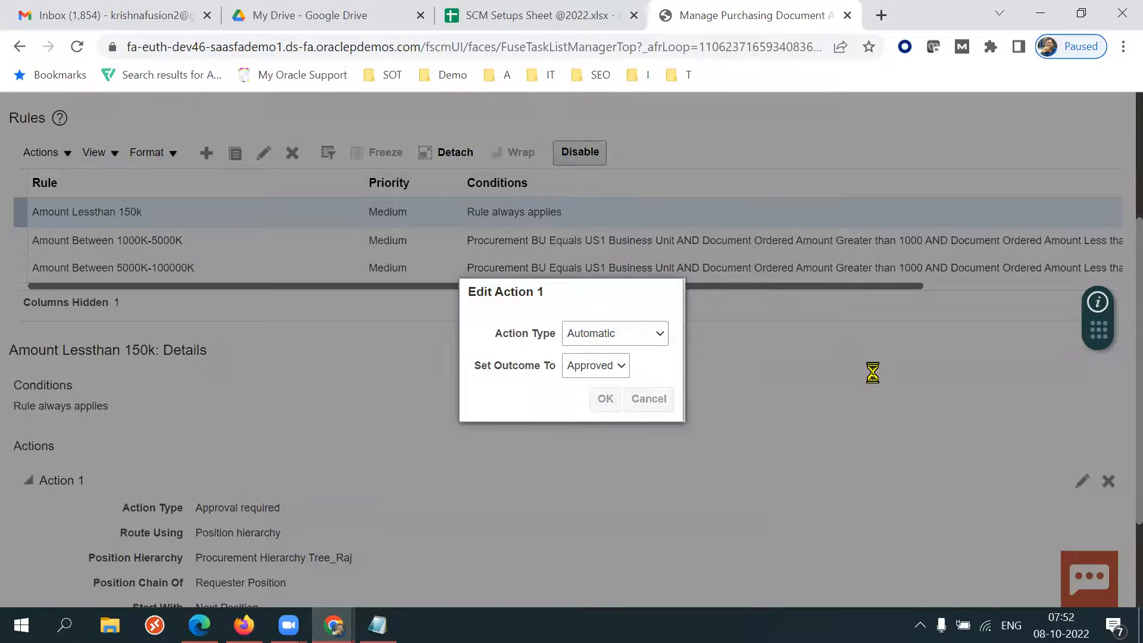
Save and deploy the approval rule changes.
{"action": "left_click_drag", "start_coordinate": [1139, 344], "coordinate": [1139, 209]}
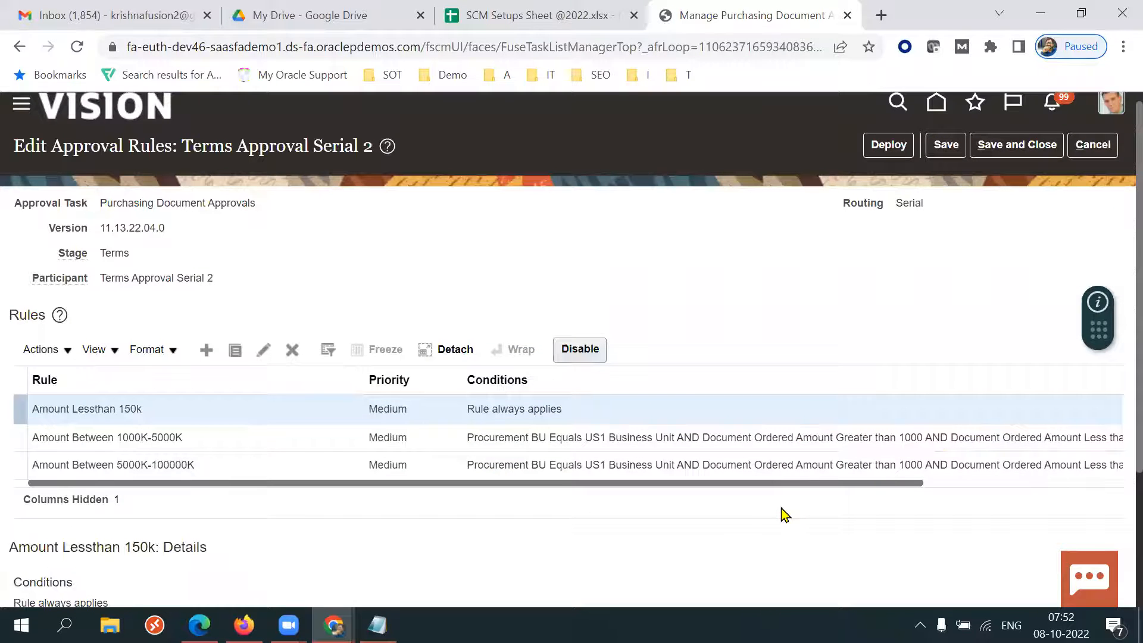
{"action": "left_click_drag", "start_coordinate": [724, 483], "coordinate": [1115, 511]}
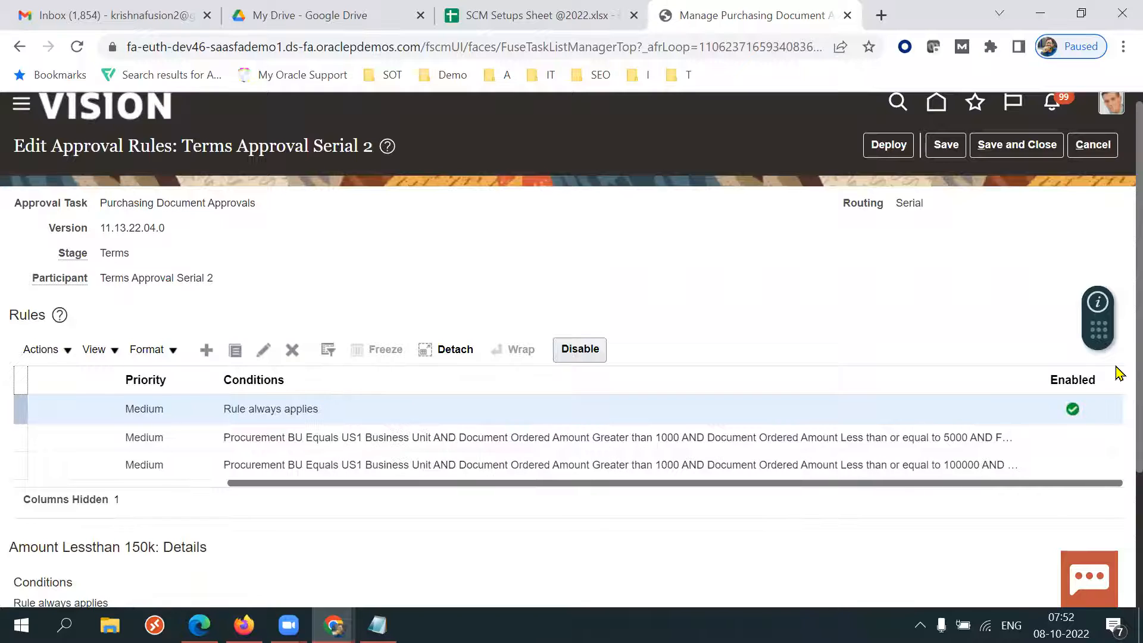
{"action": "left_click", "coordinate": [1022, 145]}
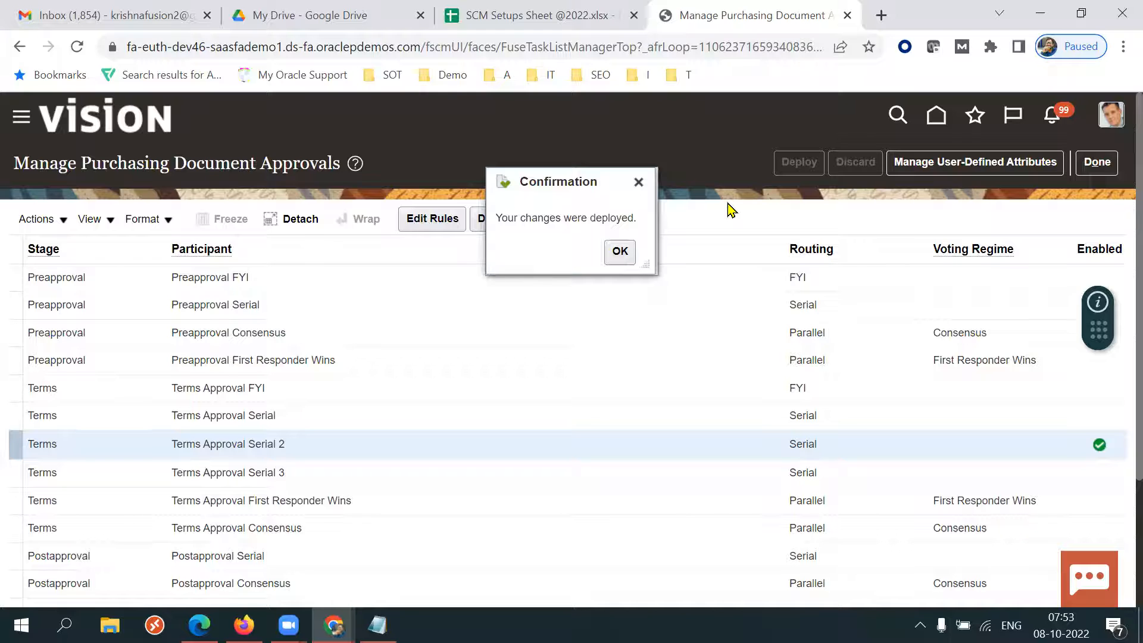
{"action": "left_click", "coordinate": [620, 251]}
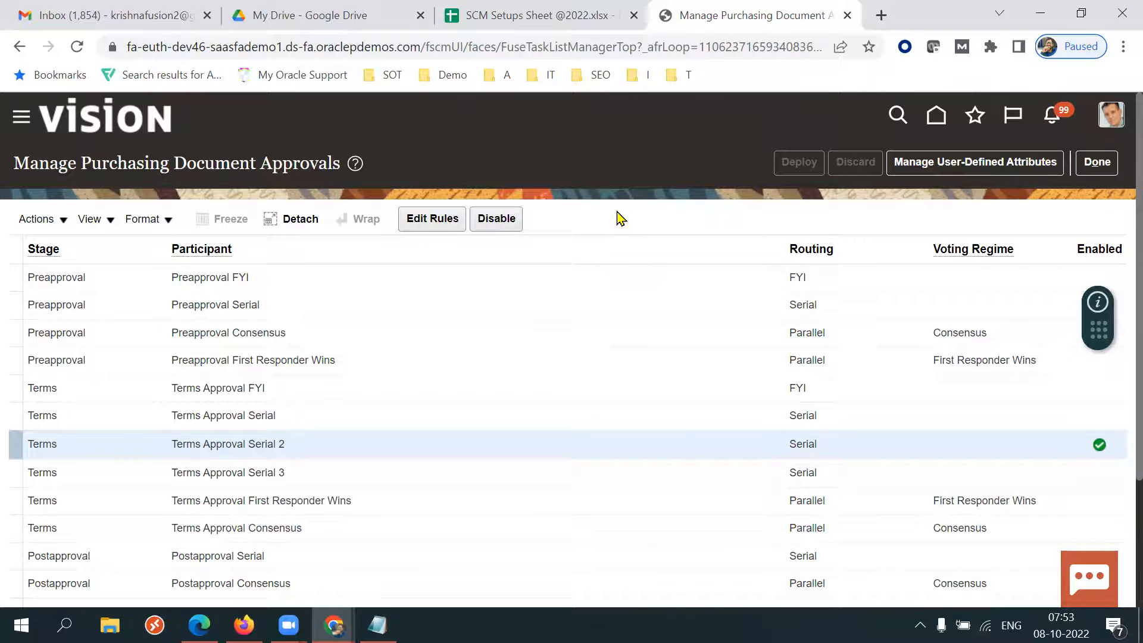
Return to the agreement's browser window, save the agreement and reopen its Manage Approvals page.
{"action": "mouse_move", "coordinate": [243, 625]}
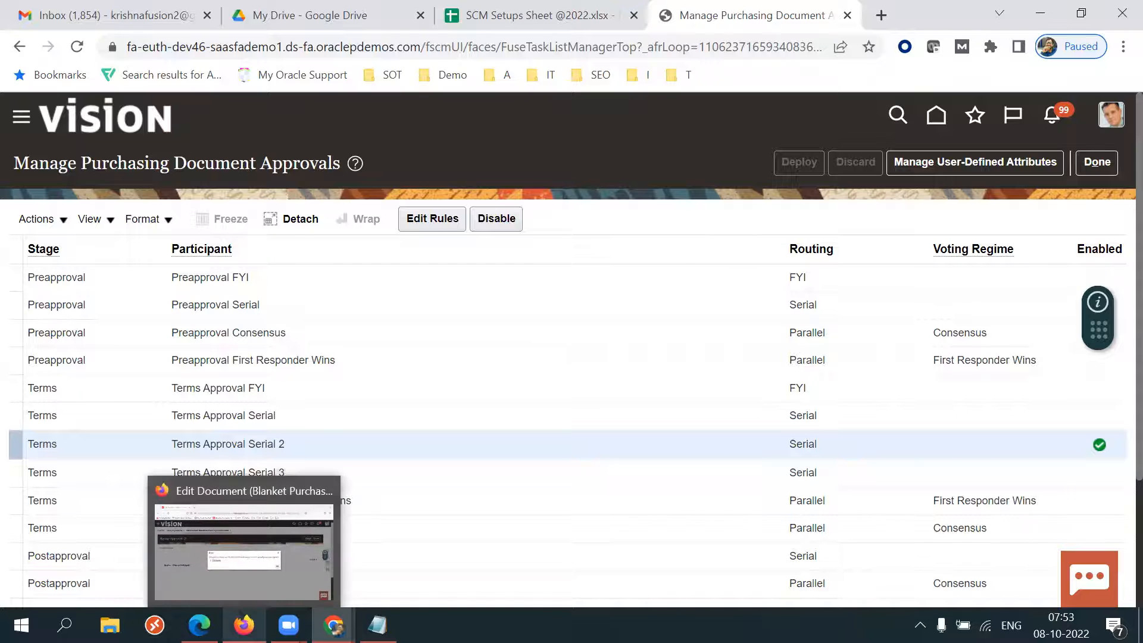
{"action": "left_click", "coordinate": [243, 551]}
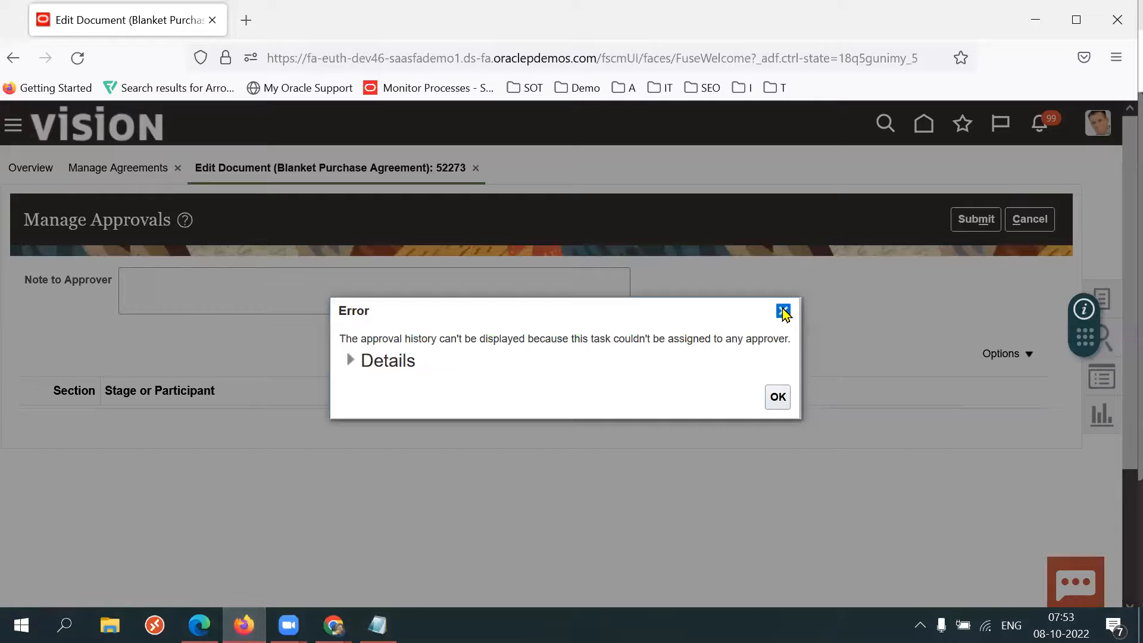
{"action": "left_click", "coordinate": [784, 309]}
{"action": "left_click", "coordinate": [993, 222]}
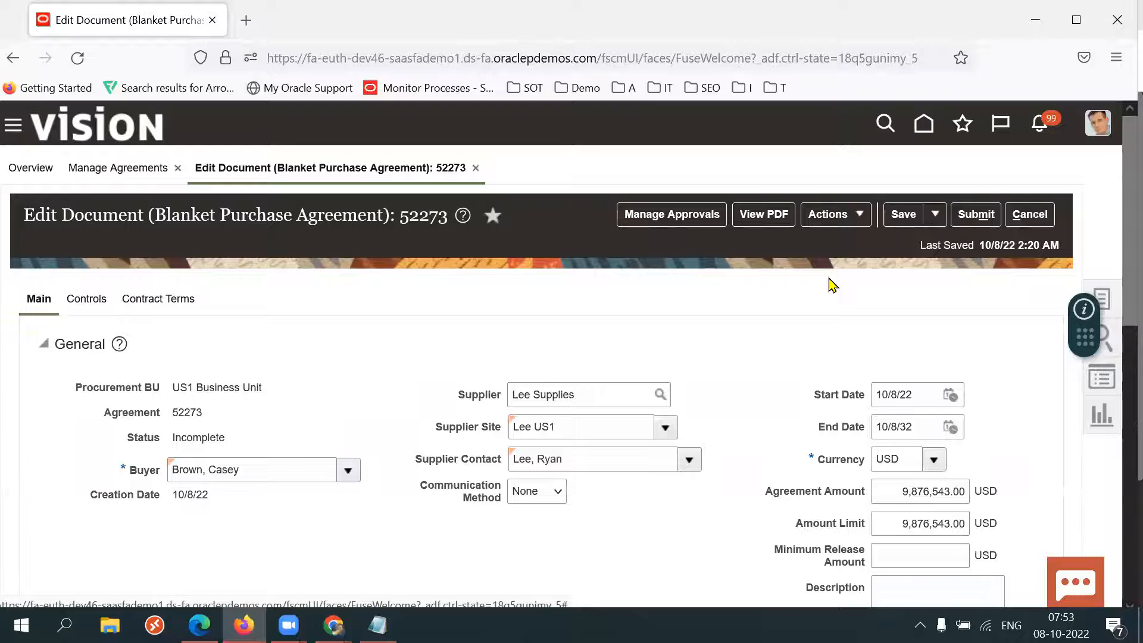
{"action": "left_click", "coordinate": [904, 214]}
{"action": "left_click", "coordinate": [688, 222]}
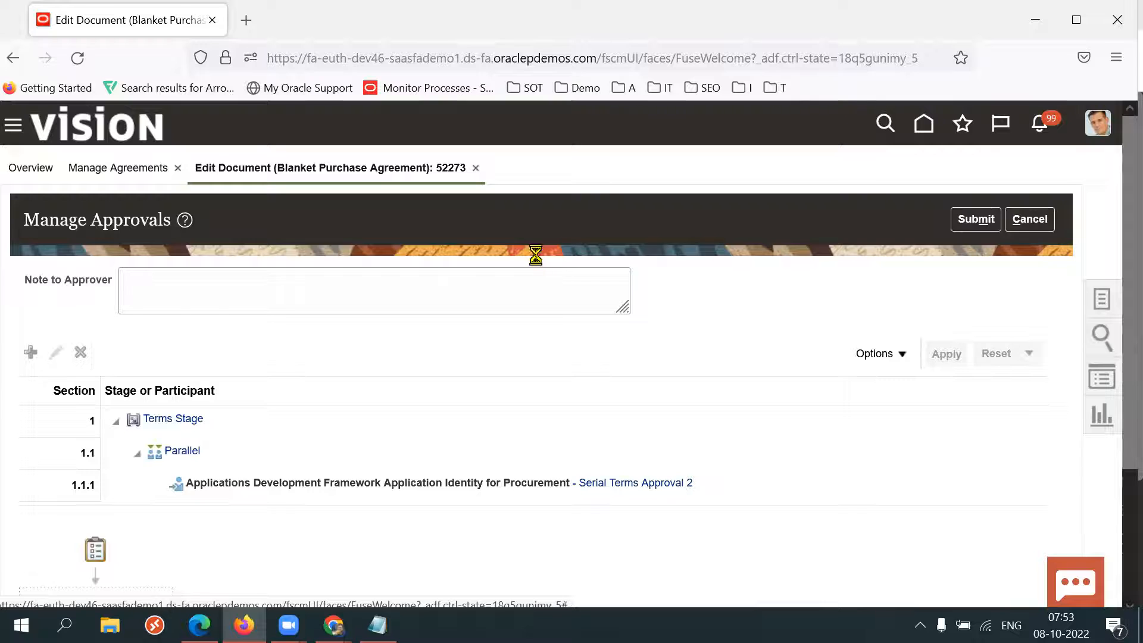
Submit the blanket purchase agreement for approval and close the Manage Agreements page.
{"action": "left_click", "coordinate": [975, 226]}
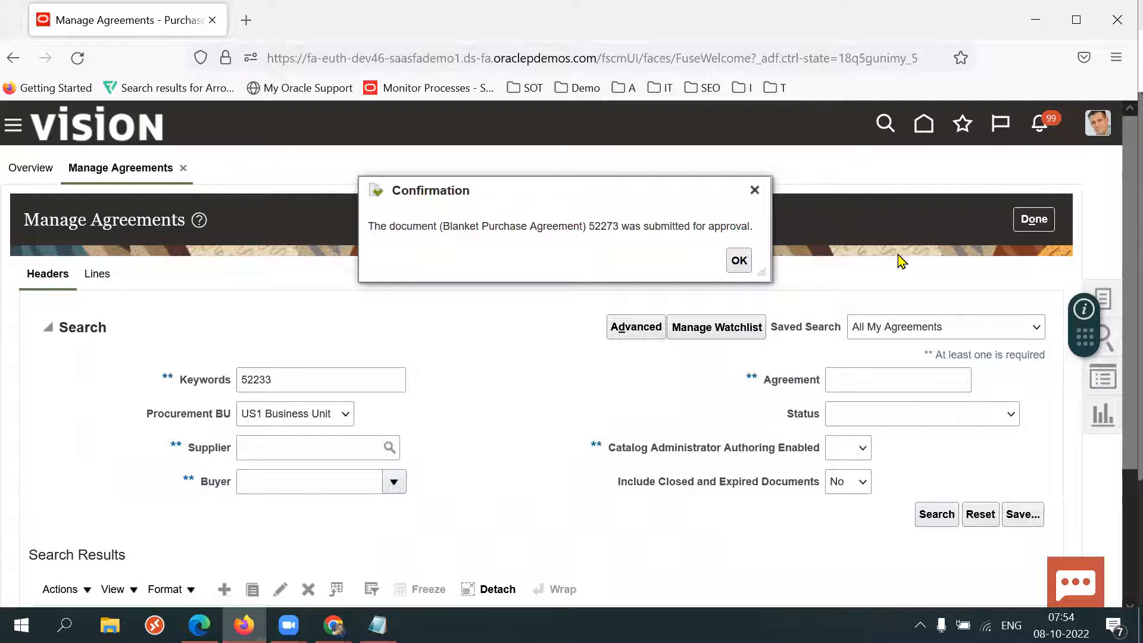
{"action": "left_click", "coordinate": [739, 262]}
{"action": "left_click", "coordinate": [1034, 220]}
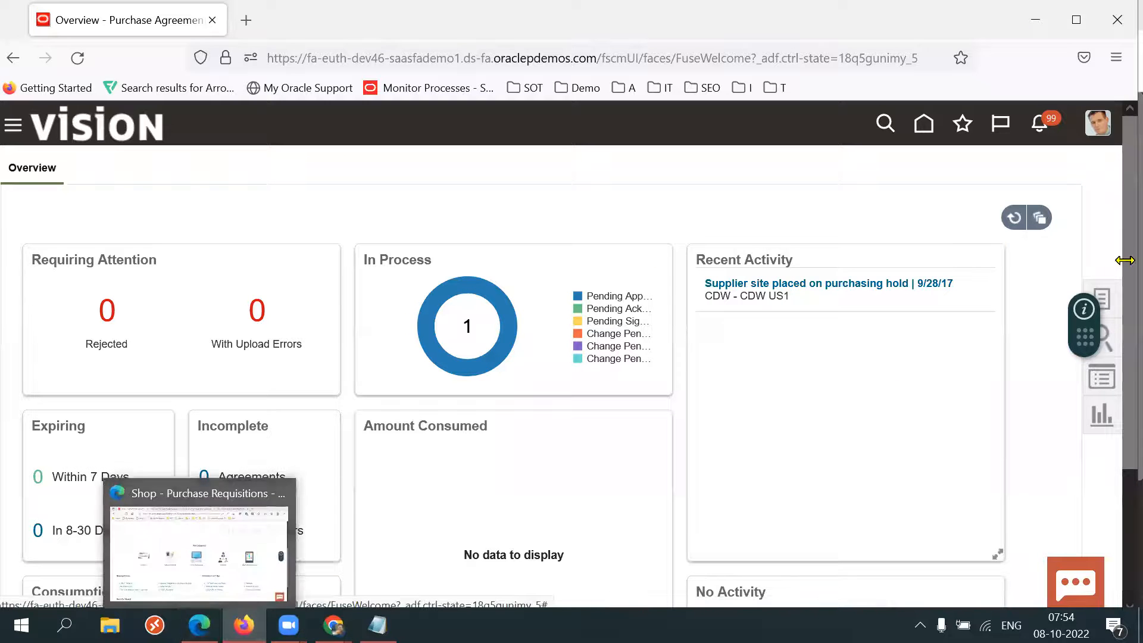
{"action": "scroll", "coordinate": [1117, 281], "scroll_direction": "down", "scroll_amount": 1}
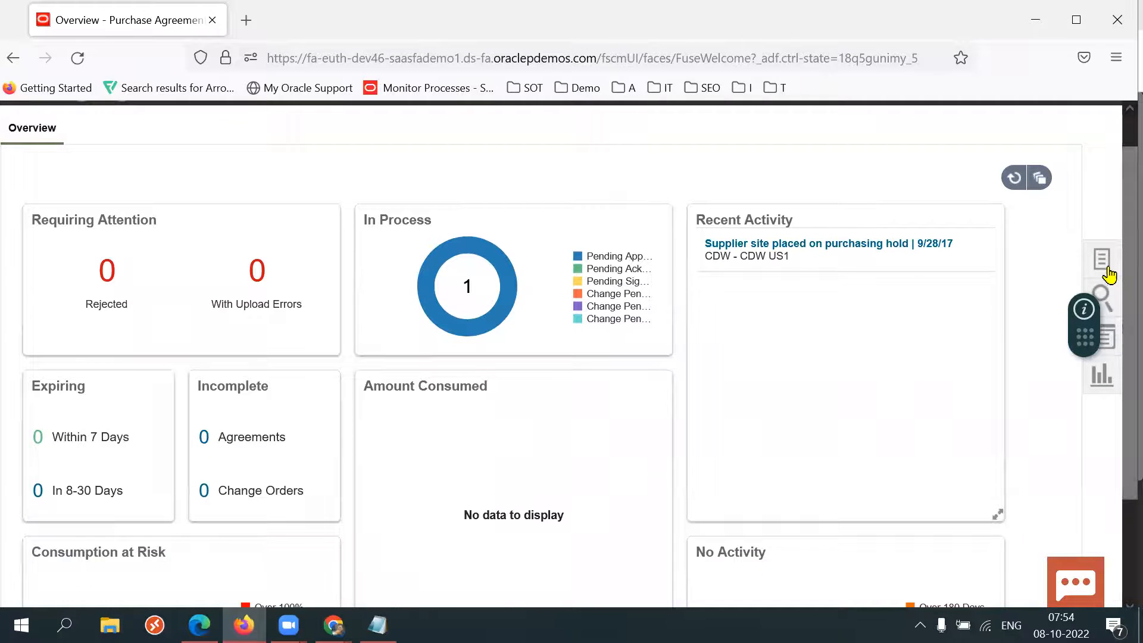
Open the pending-approval agreement from the In Process chart and paste its number 52273 into the Notepad notes.
{"action": "left_click", "coordinate": [470, 249]}
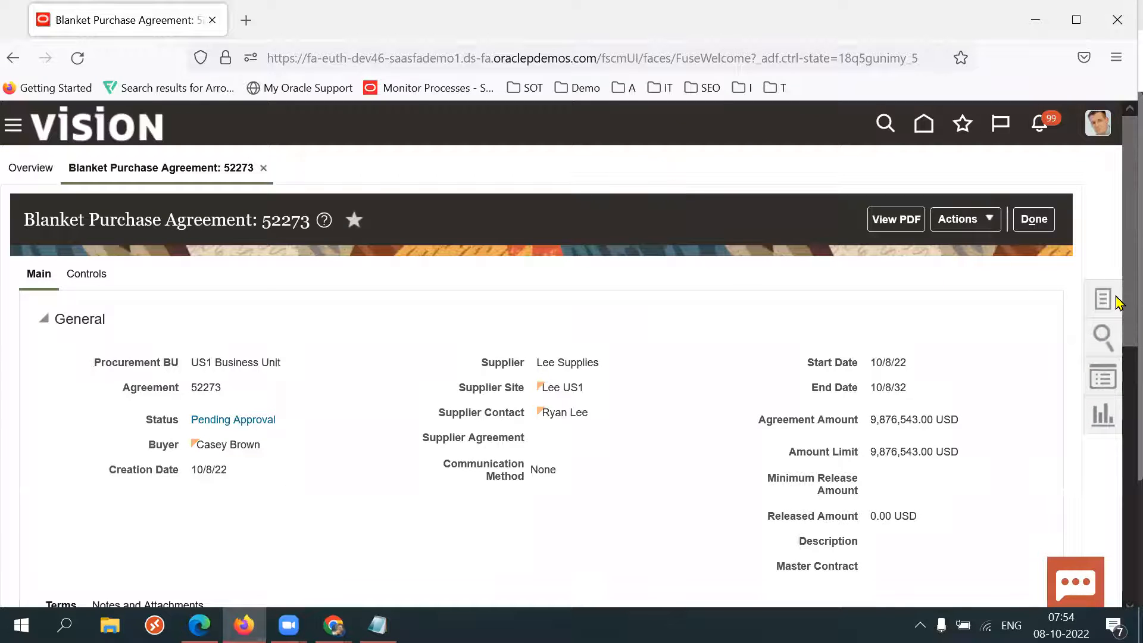
{"action": "scroll", "coordinate": [1117, 307], "scroll_direction": "down", "scroll_amount": 2}
{"action": "double_click", "coordinate": [204, 316]}
{"action": "key", "text": "ctrl+c"}
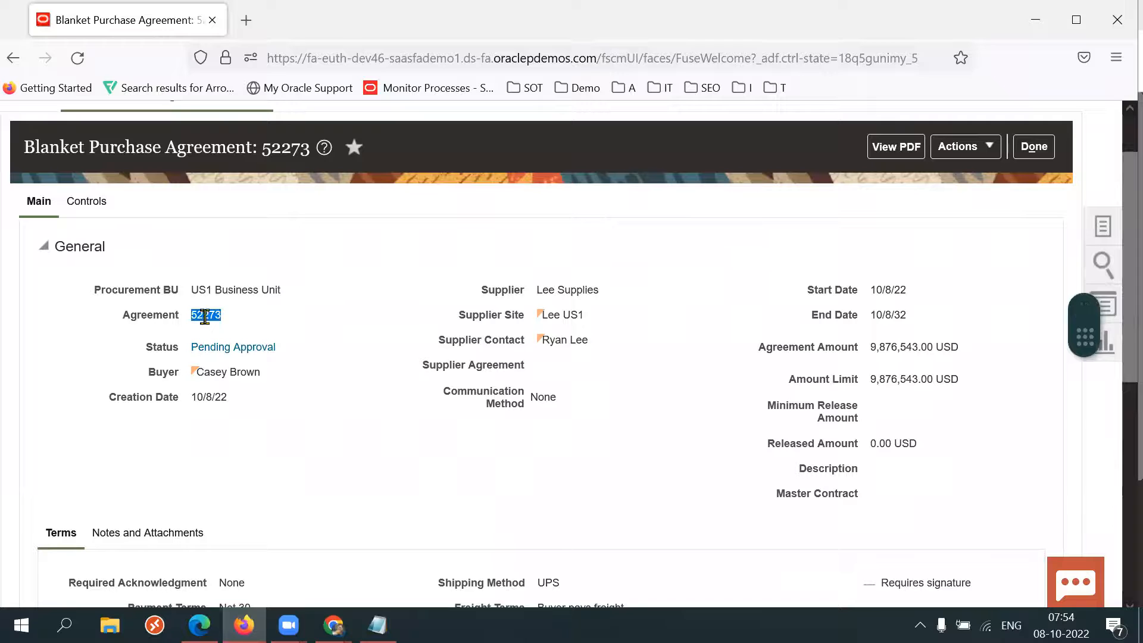
{"action": "left_click", "coordinate": [378, 625]}
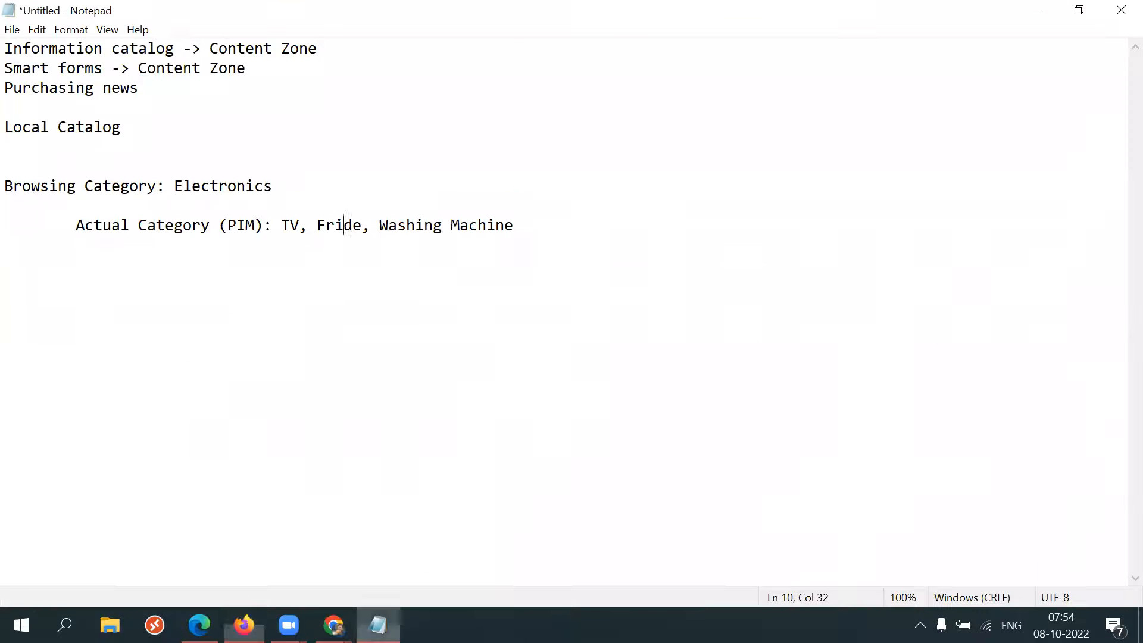
{"action": "key", "text": "Return"}
{"action": "key", "text": "Return"}
{"action": "key", "text": "Return"}
{"action": "key", "text": "ctrl+v"}
{"action": "key", "text": "alt+Tab"}
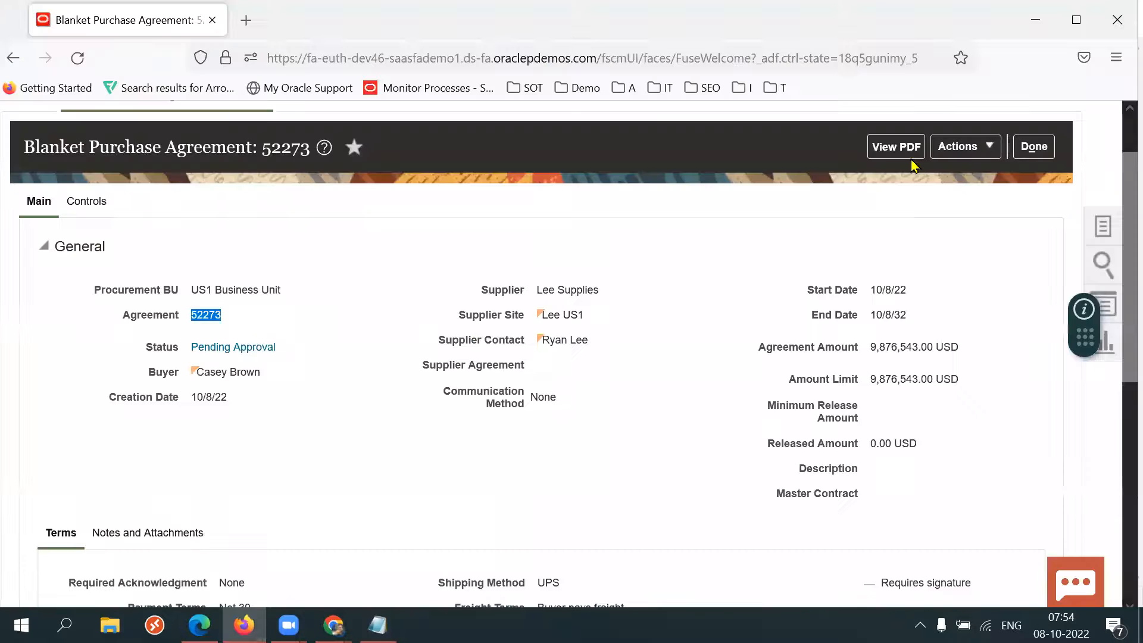
Review the agreement's general details and its lines.
{"action": "left_click", "coordinate": [361, 315]}
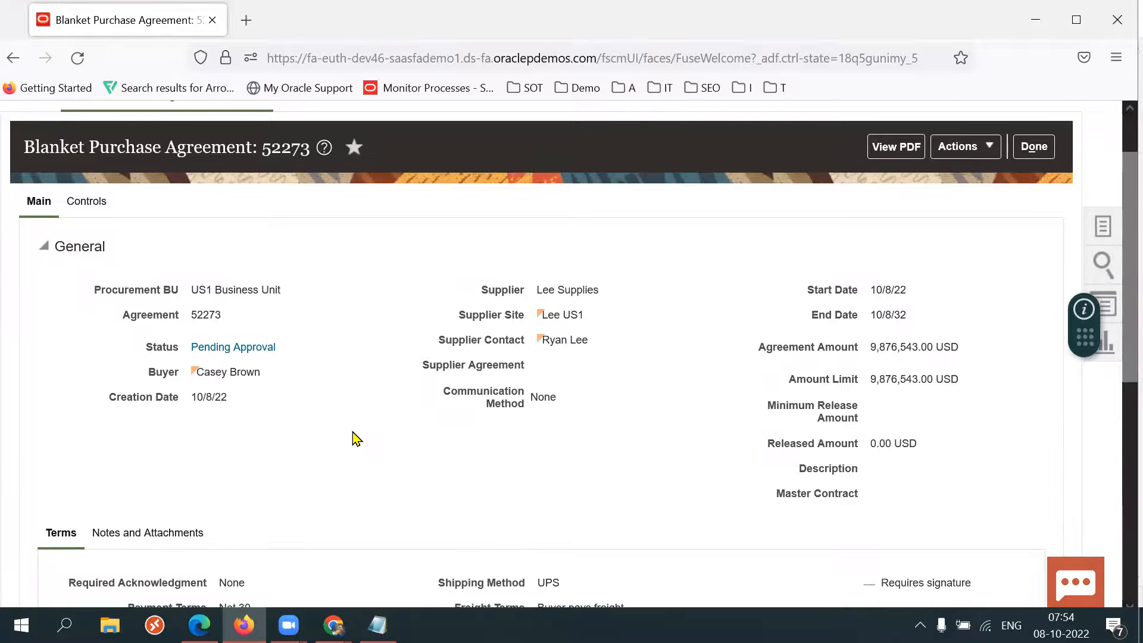
{"action": "scroll", "coordinate": [356, 438], "scroll_direction": "down", "scroll_amount": 7}
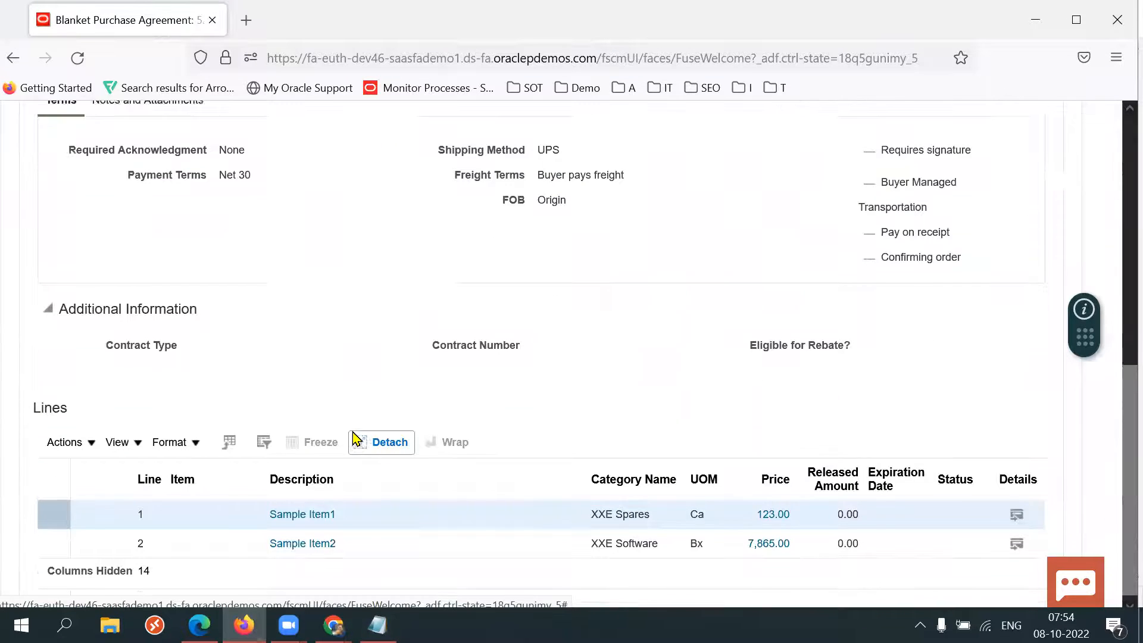
{"action": "scroll", "coordinate": [356, 438], "scroll_direction": "up", "scroll_amount": 7}
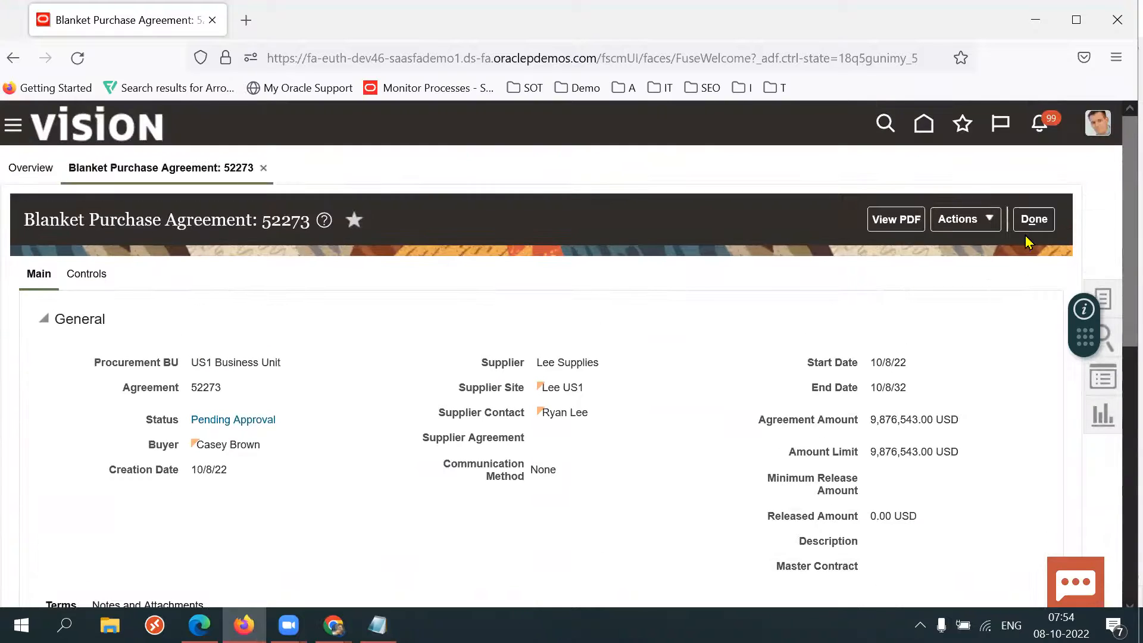
In the other browser, leave the document approvals setup, return home and open Manage Catalogs from the Catalogs work area.
{"action": "left_click", "coordinate": [201, 624]}
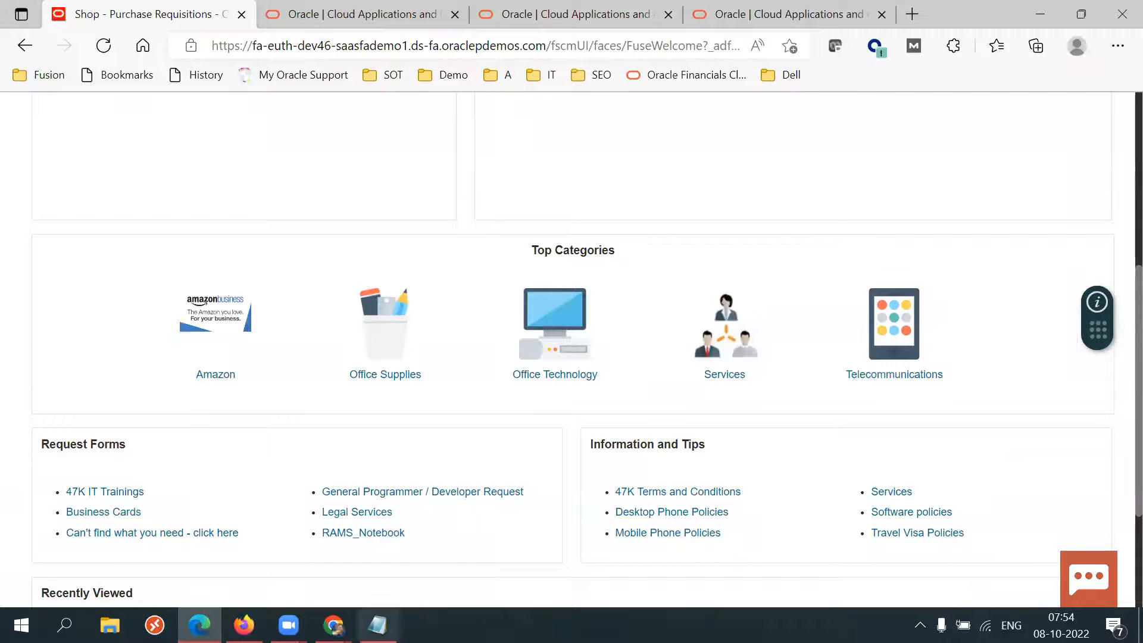
{"action": "left_click", "coordinate": [333, 625]}
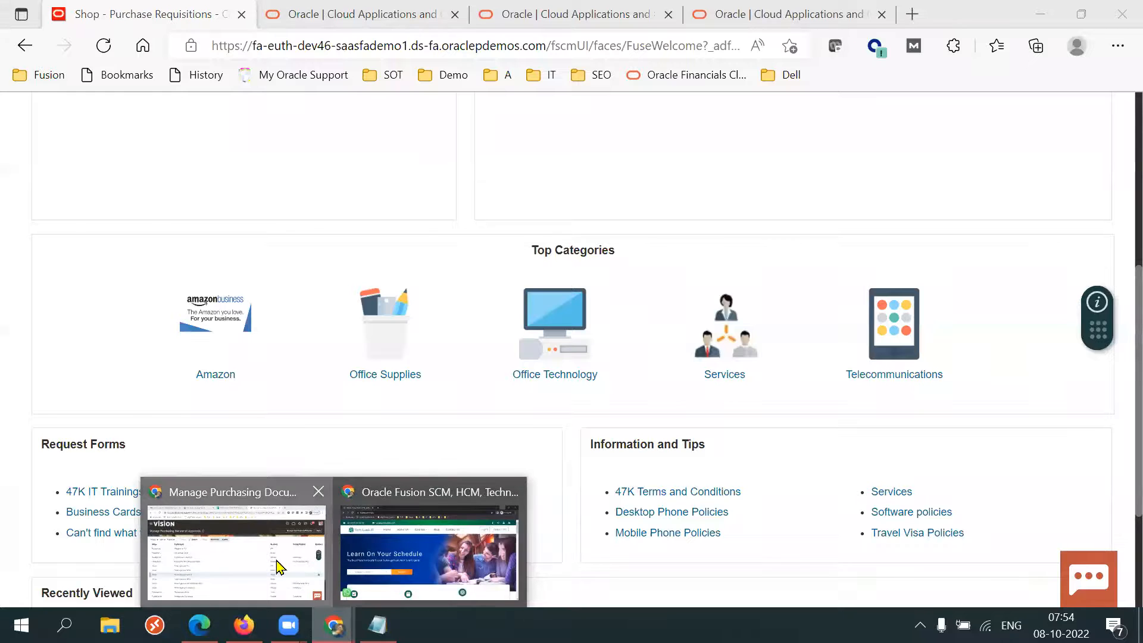
{"action": "left_click", "coordinate": [276, 561]}
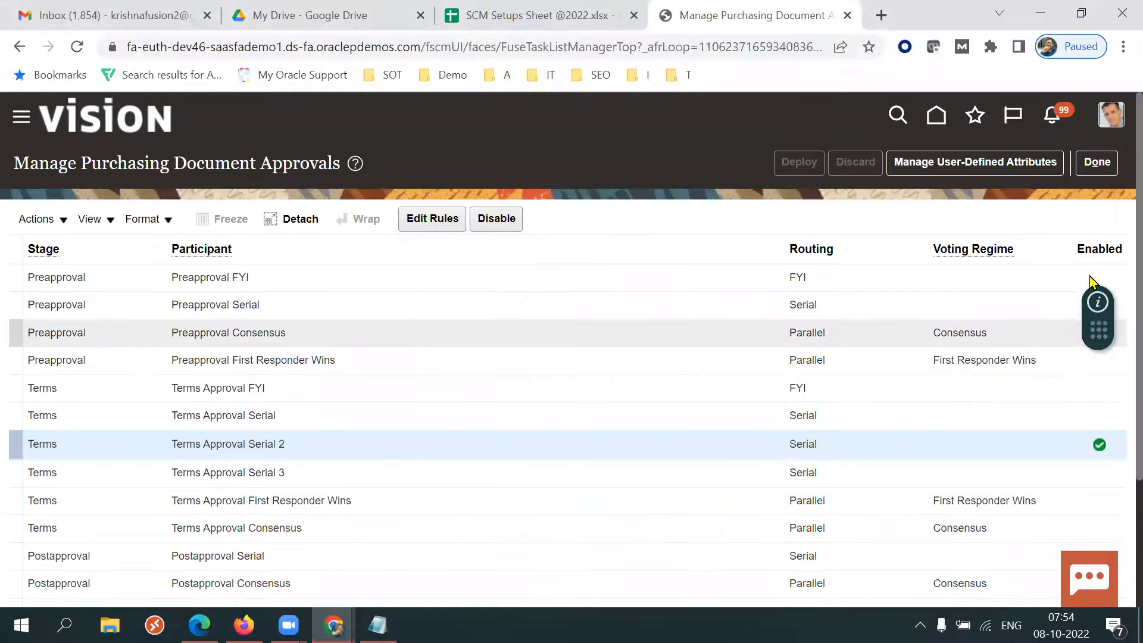
{"action": "left_click", "coordinate": [1097, 162]}
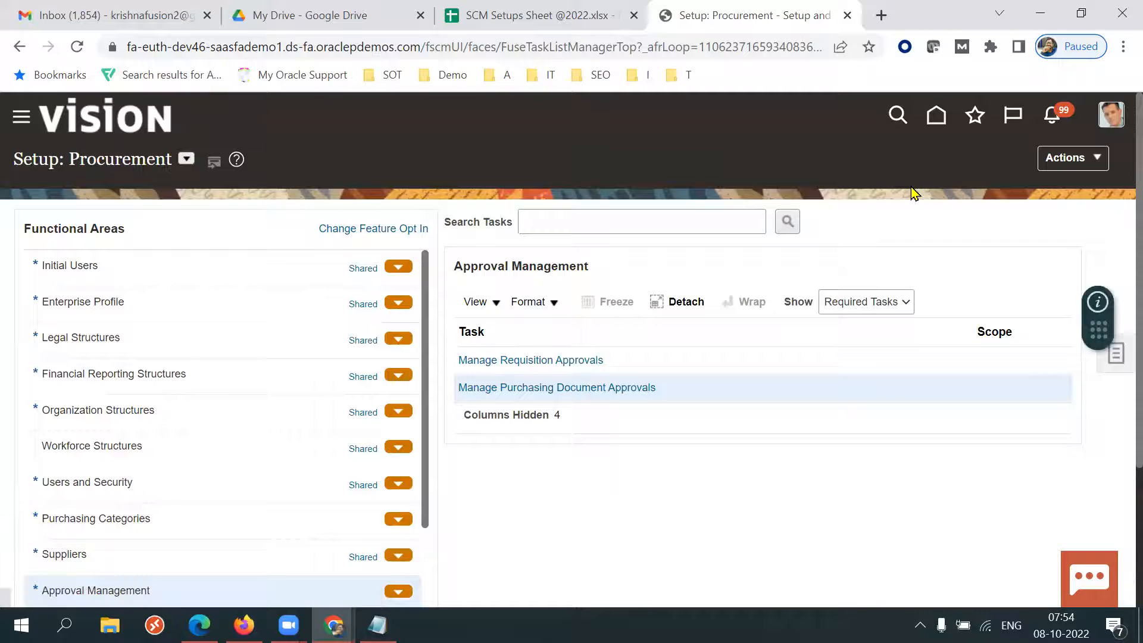
{"action": "left_click", "coordinate": [937, 114]}
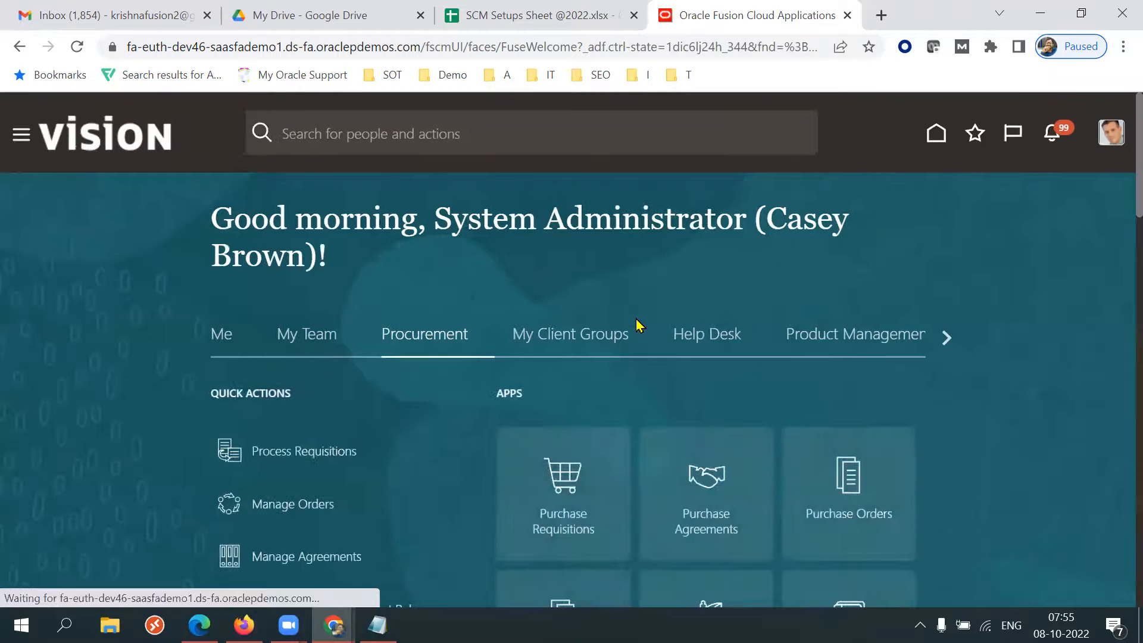
{"action": "scroll", "coordinate": [1117, 233], "scroll_direction": "down", "scroll_amount": 5}
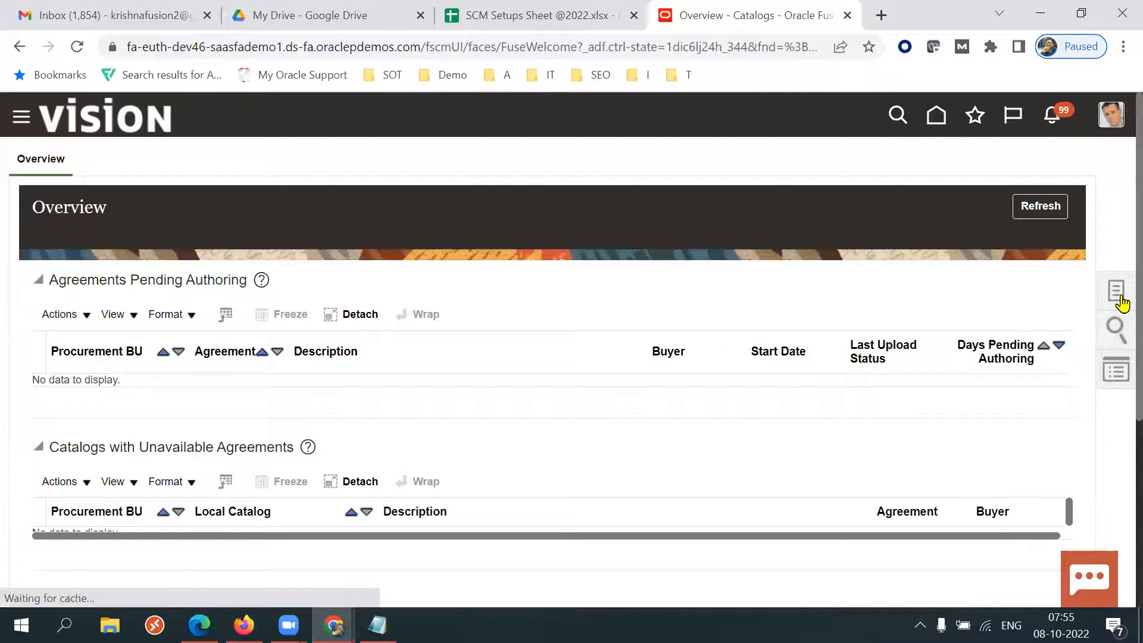
{"action": "left_click", "coordinate": [1116, 292]}
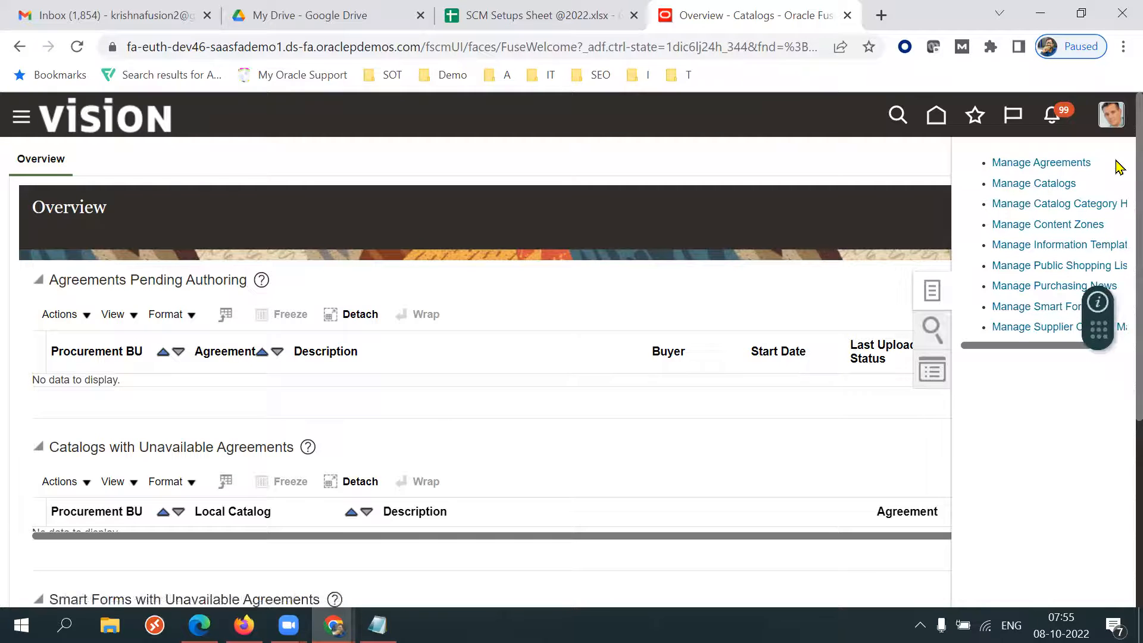
{"action": "left_click", "coordinate": [1026, 185]}
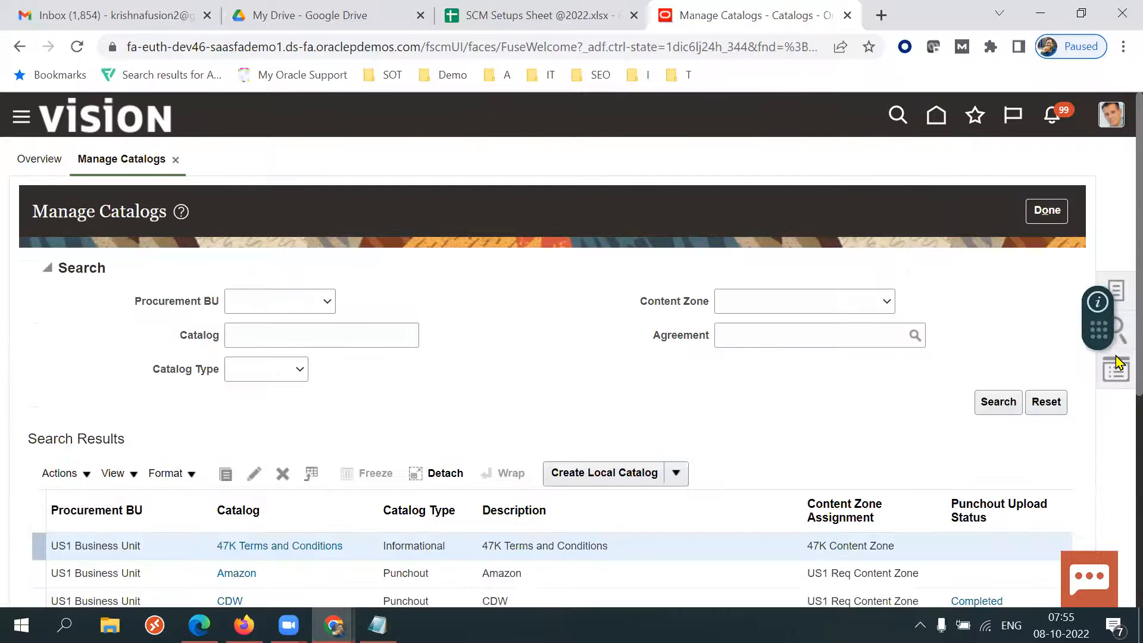
Create a local catalog named 47K Local Catalog.
{"action": "scroll", "coordinate": [1121, 377], "scroll_direction": "down", "scroll_amount": 1}
{"action": "scroll", "coordinate": [1120, 377], "scroll_direction": "down", "scroll_amount": 3}
{"action": "left_click", "coordinate": [676, 340]}
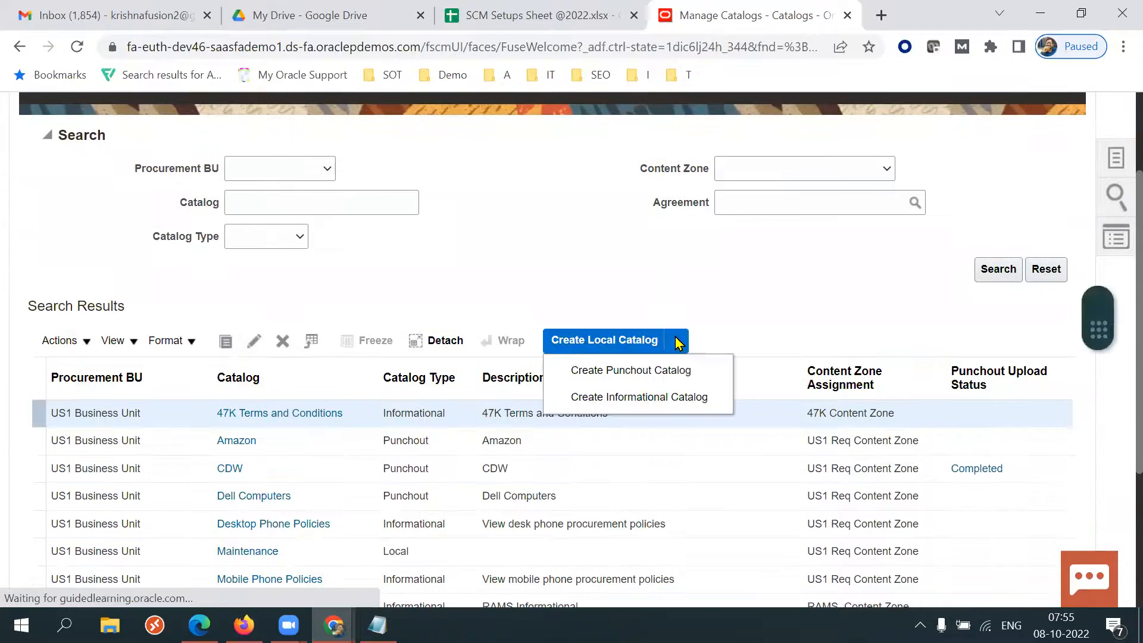
{"action": "scroll", "coordinate": [712, 315], "scroll_direction": "down", "scroll_amount": 5}
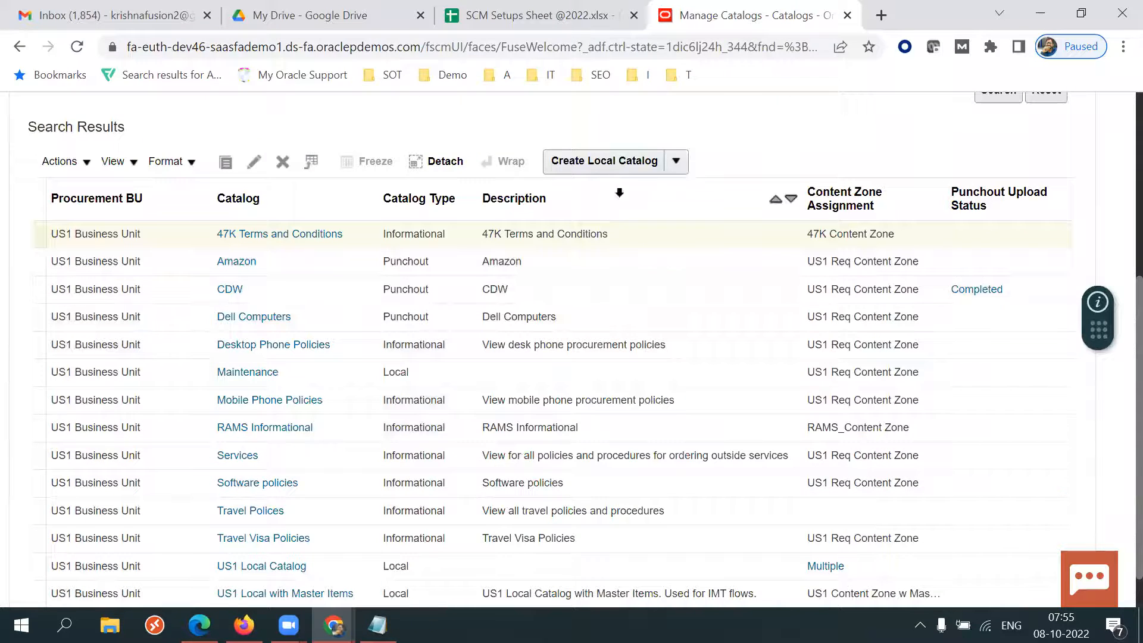
{"action": "left_click", "coordinate": [588, 162]}
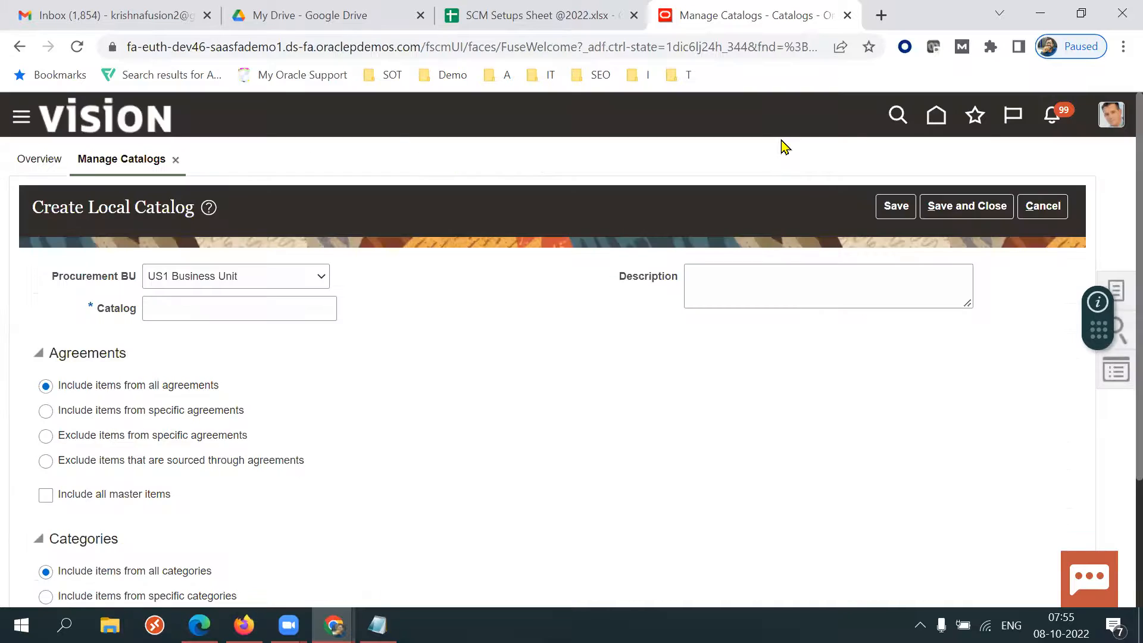
{"action": "left_click", "coordinate": [265, 309]}
{"action": "type", "text": "47K Local Catalog"}
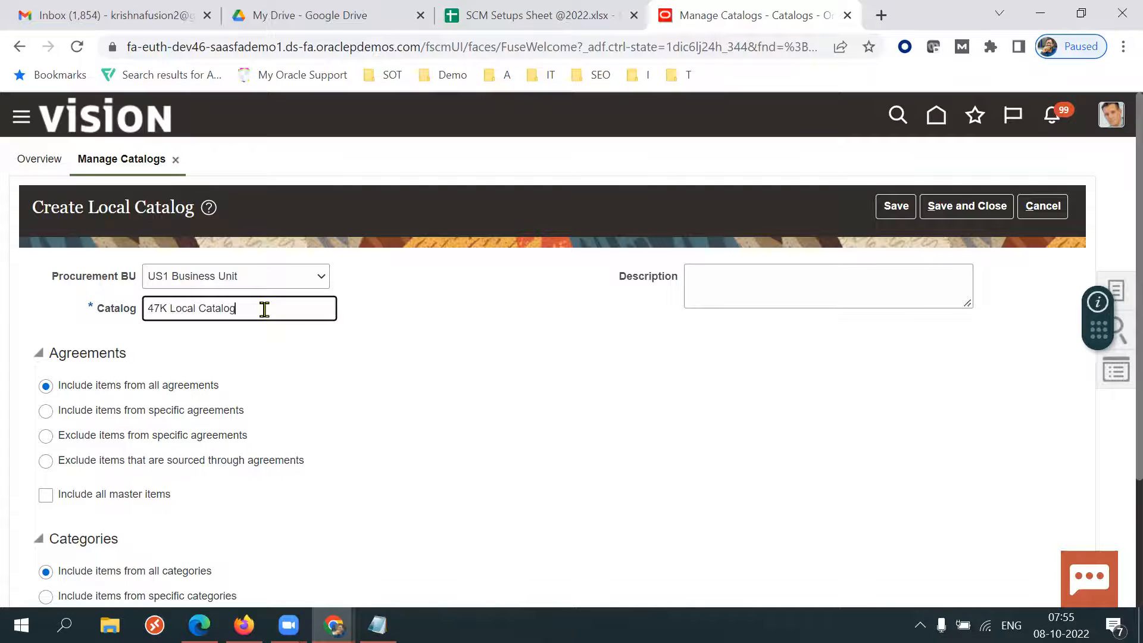
{"action": "left_click", "coordinate": [472, 384]}
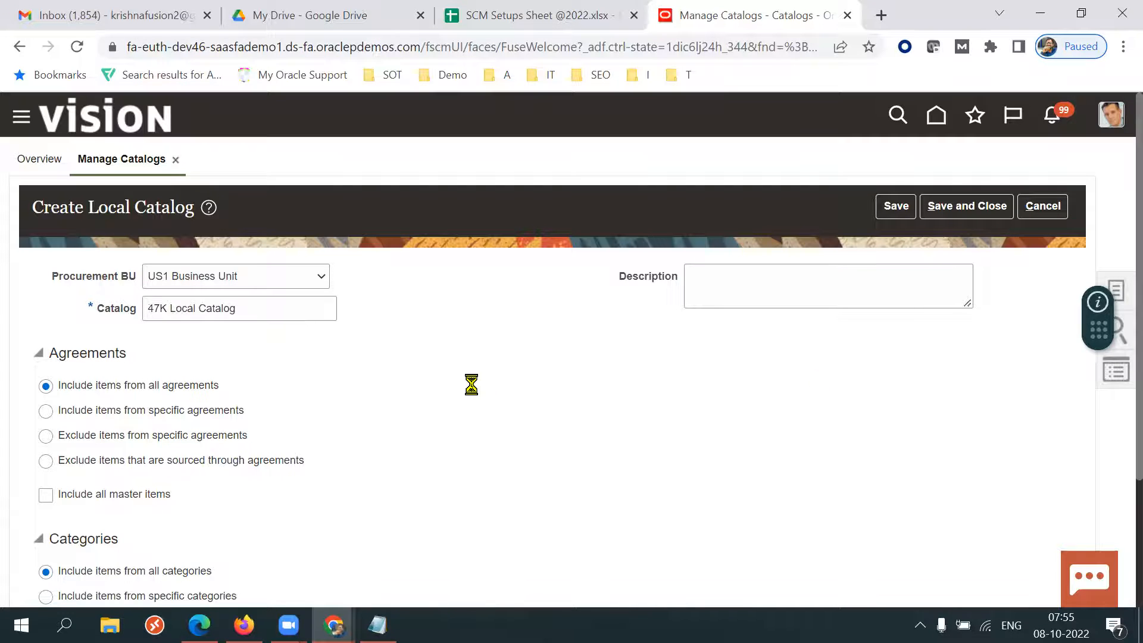
Set the catalog to include items from specific agreements.
{"action": "scroll", "coordinate": [1119, 398], "scroll_direction": "down", "scroll_amount": 2}
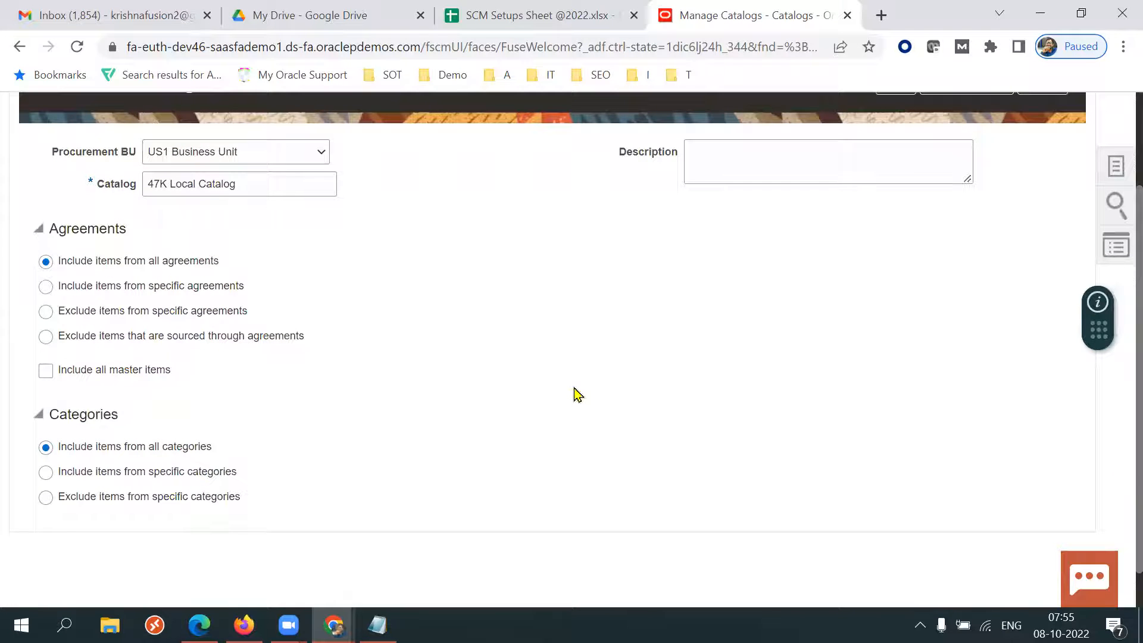
{"action": "triple_click", "coordinate": [245, 189]}
{"action": "left_click", "coordinate": [365, 265]}
{"action": "left_click_drag", "start_coordinate": [122, 266], "coordinate": [214, 266]}
{"action": "left_click", "coordinate": [570, 330]}
{"action": "left_click", "coordinate": [46, 287]}
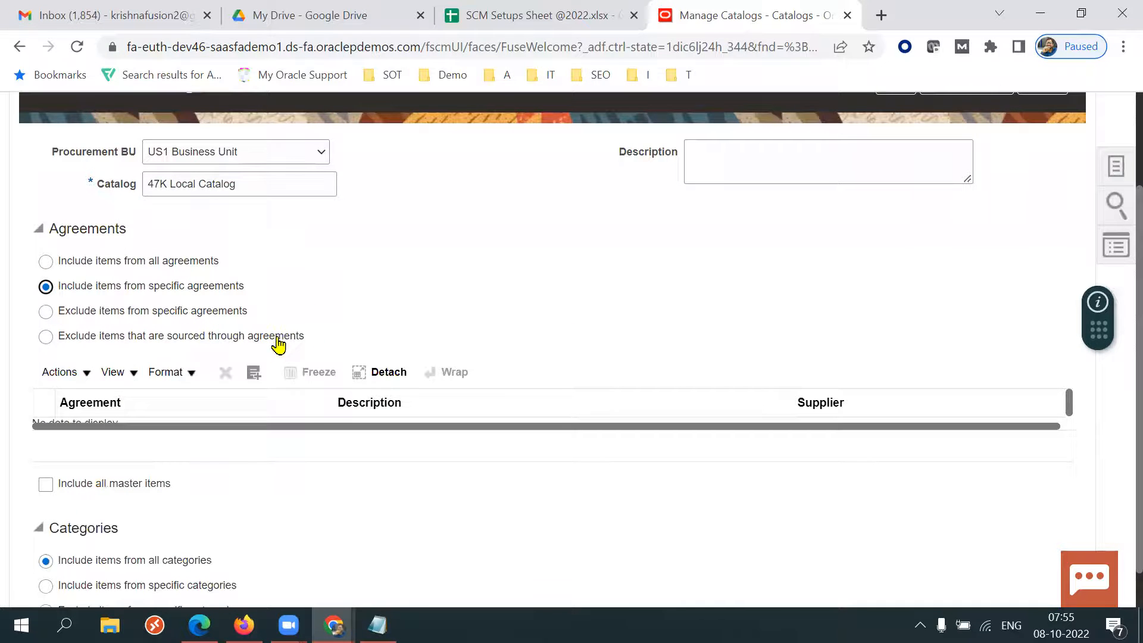
Search for agreement 52273 in the Select and Add: Agreements dialog.
{"action": "left_click", "coordinate": [254, 374]}
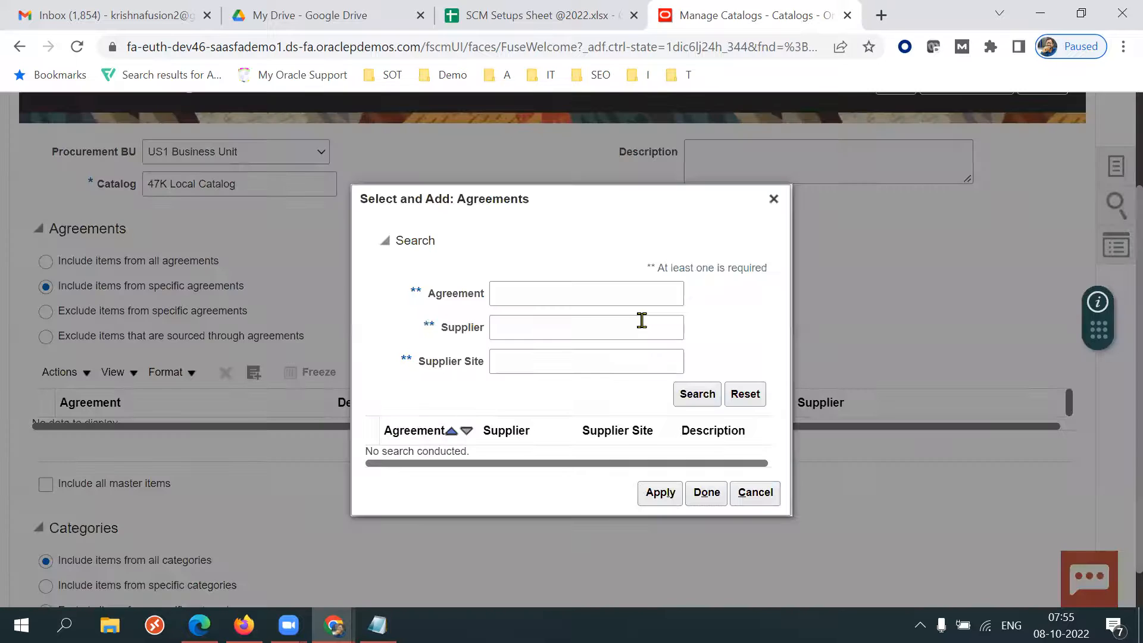
{"action": "left_click", "coordinate": [563, 296]}
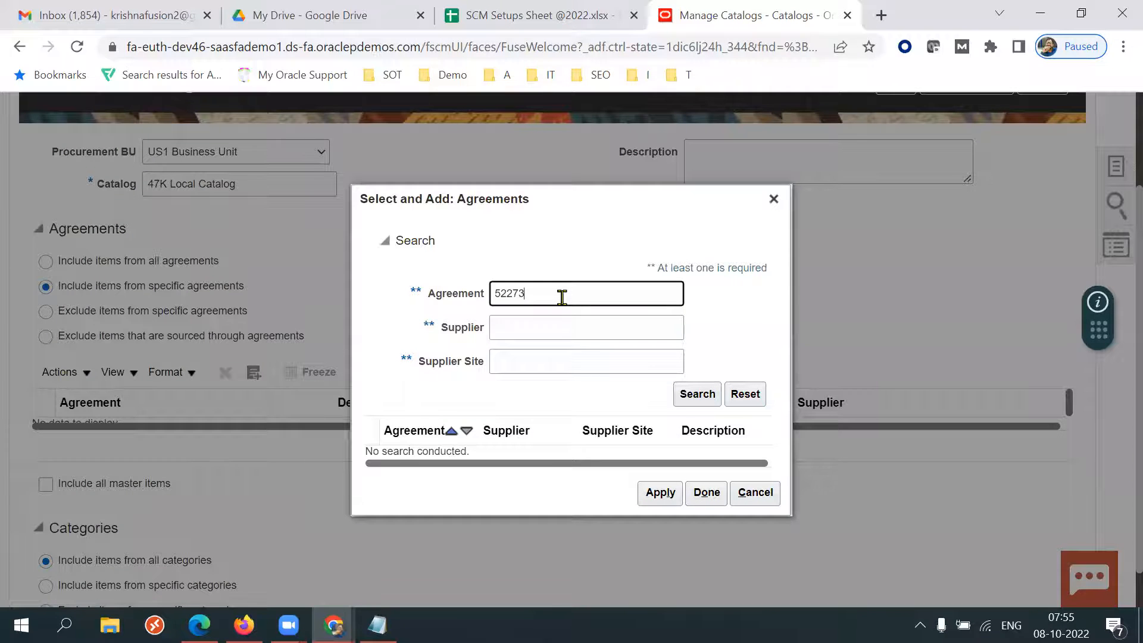
{"action": "left_click", "coordinate": [695, 394]}
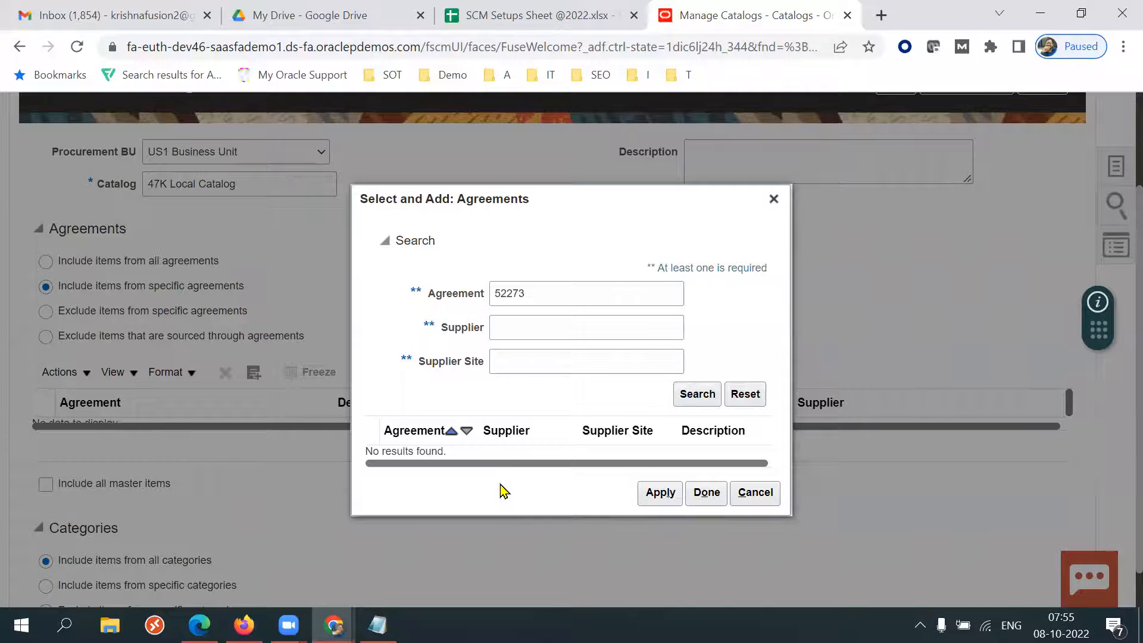
{"action": "left_click", "coordinate": [539, 298]}
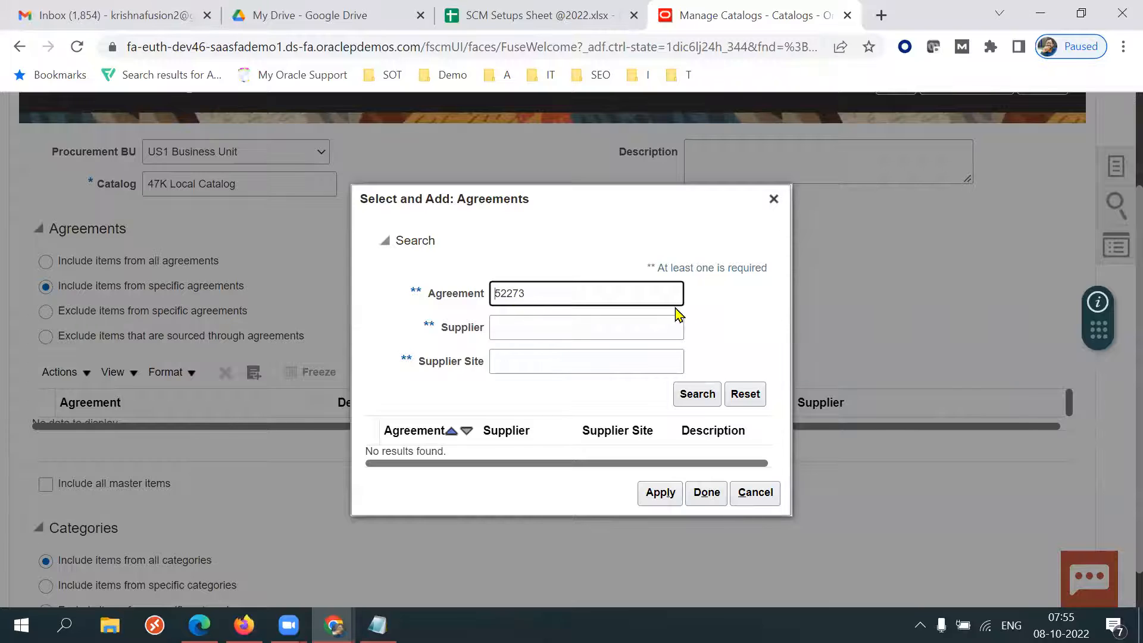
{"action": "left_click", "coordinate": [691, 393]}
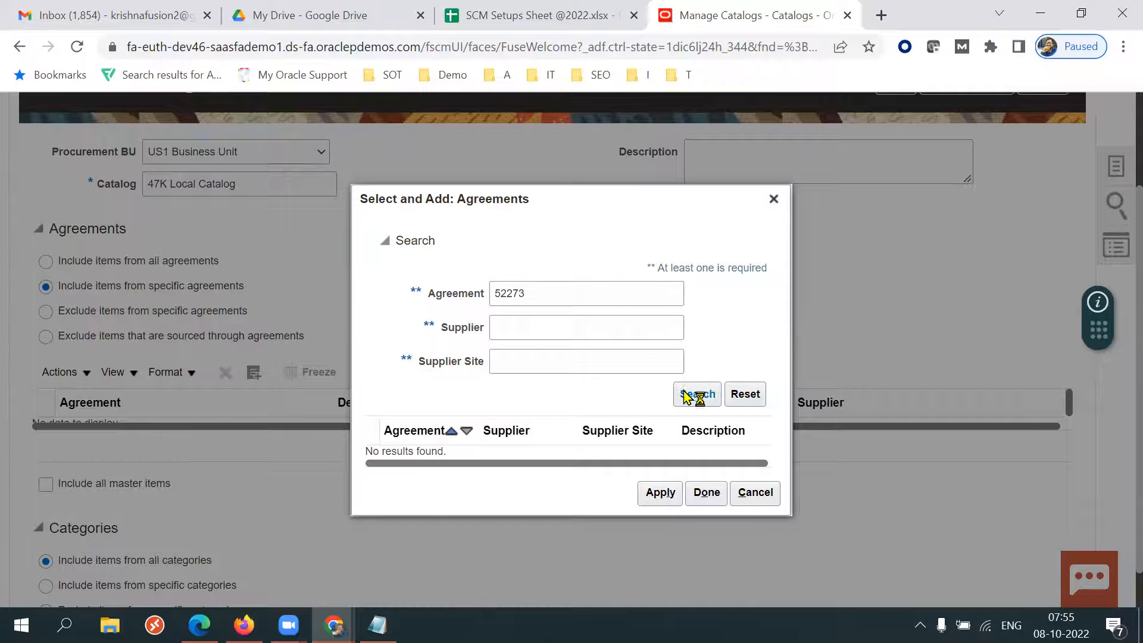
{"action": "left_click", "coordinate": [590, 295]}
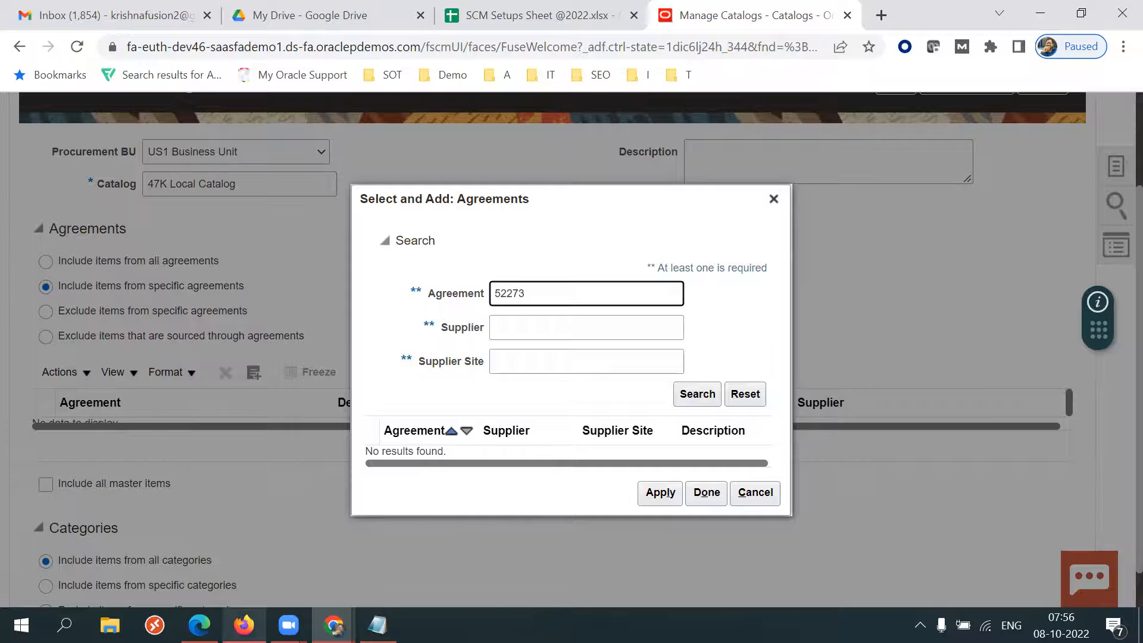
Recheck the agreement number in the agreement window and close the agreement search dialog.
{"action": "left_click", "coordinate": [233, 580]}
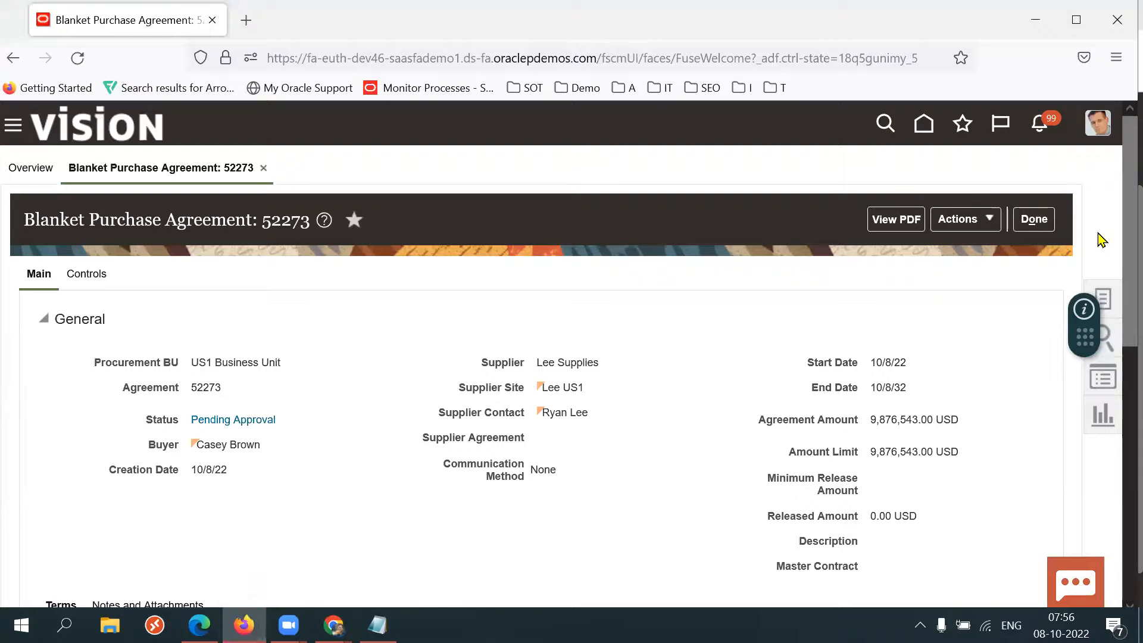
{"action": "left_click", "coordinate": [1039, 222]}
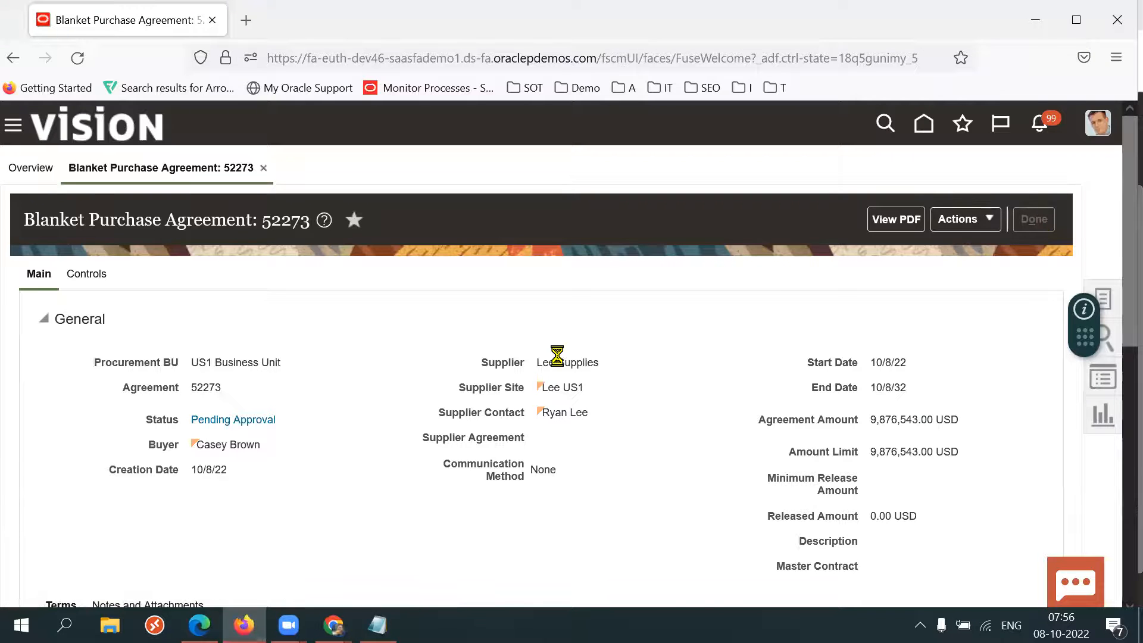
{"action": "mouse_move", "coordinate": [507, 311]}
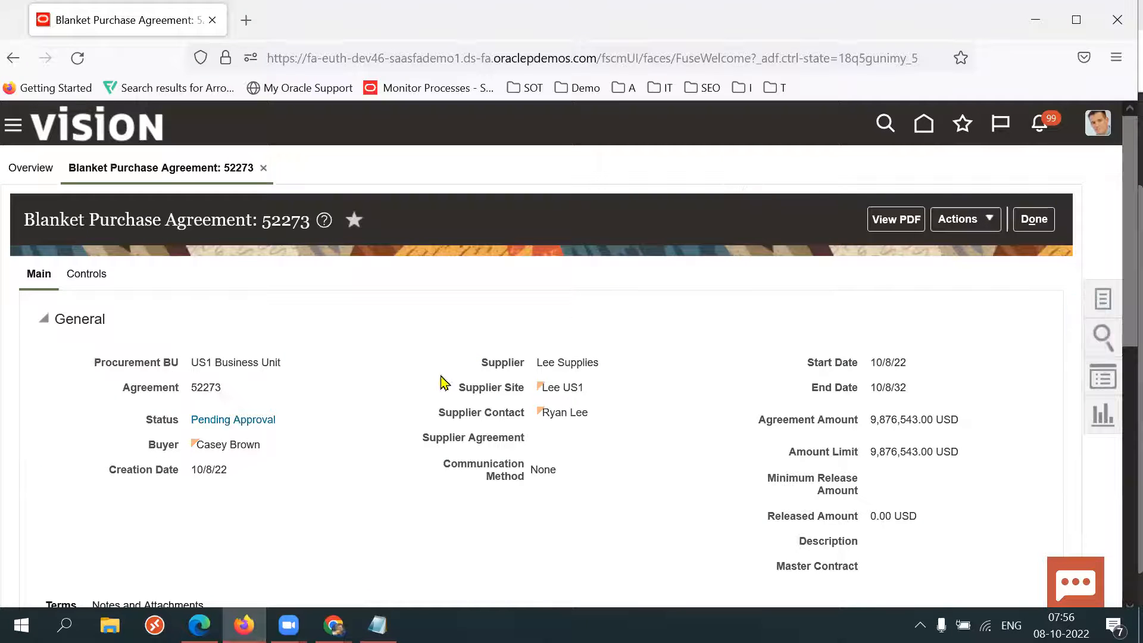
{"action": "double_click", "coordinate": [199, 388]}
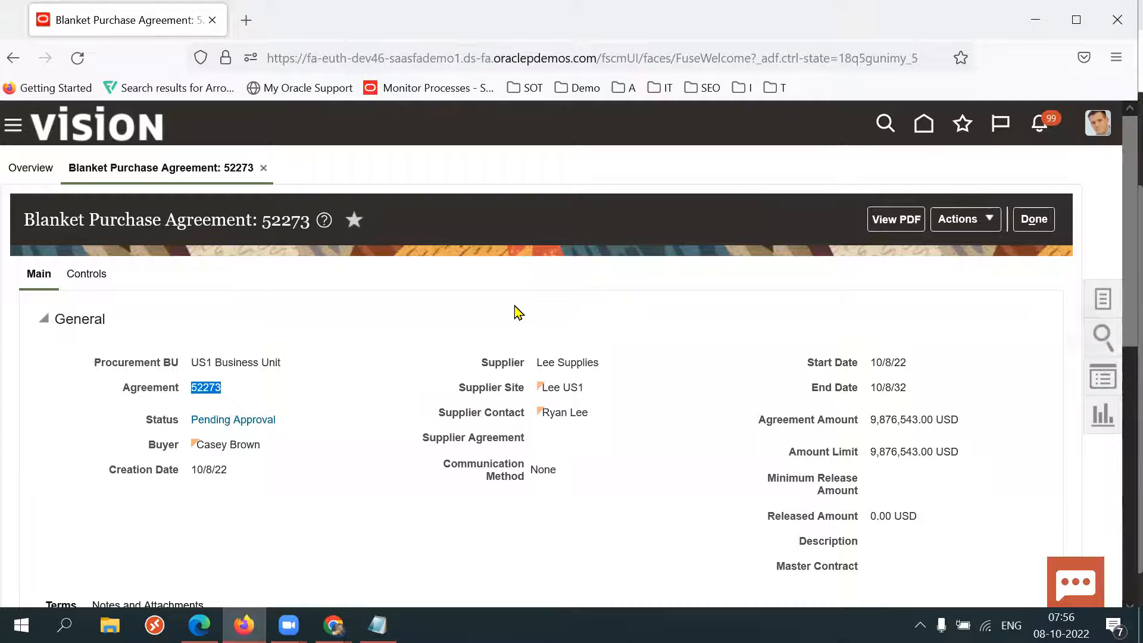
{"action": "left_click", "coordinate": [1032, 220]}
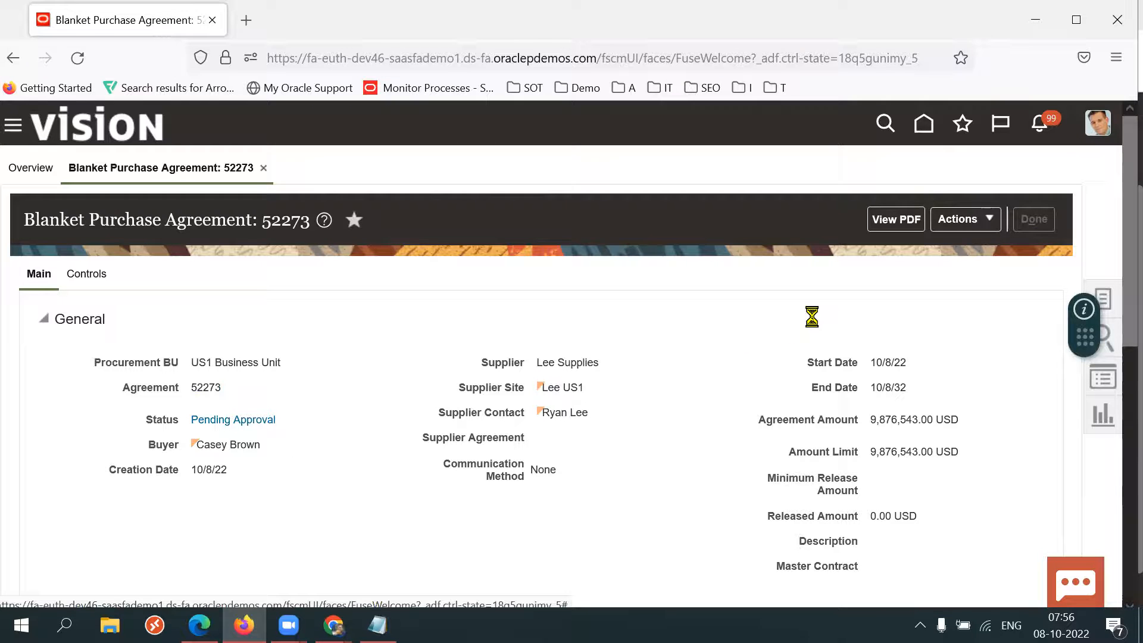
{"action": "mouse_move", "coordinate": [505, 323]}
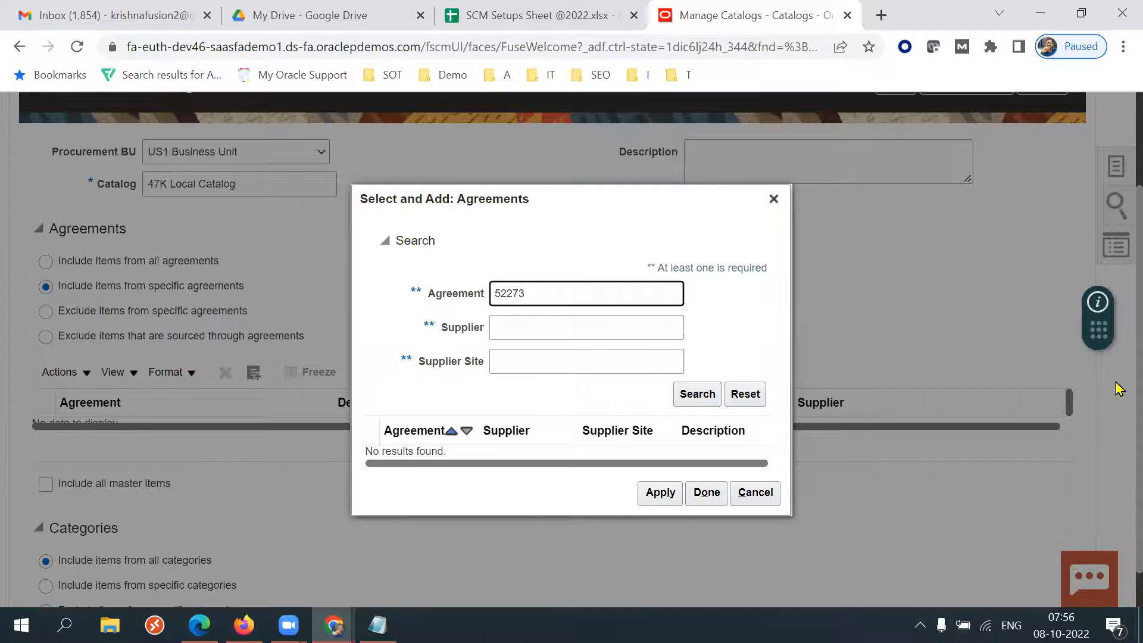
{"action": "left_click", "coordinate": [774, 199]}
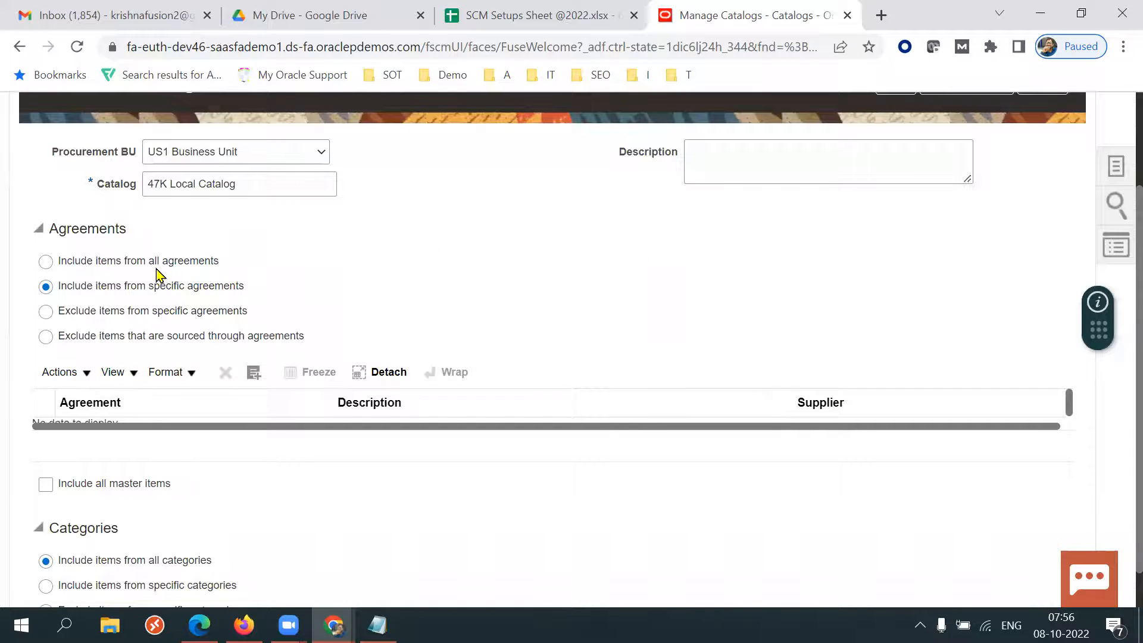
Switch the catalog's agreement scope to include items from all agreements.
{"action": "left_click_drag", "start_coordinate": [358, 302], "coordinate": [129, 259]}
{"action": "left_click", "coordinate": [627, 296]}
{"action": "left_click_drag", "start_coordinate": [247, 311], "coordinate": [93, 310]}
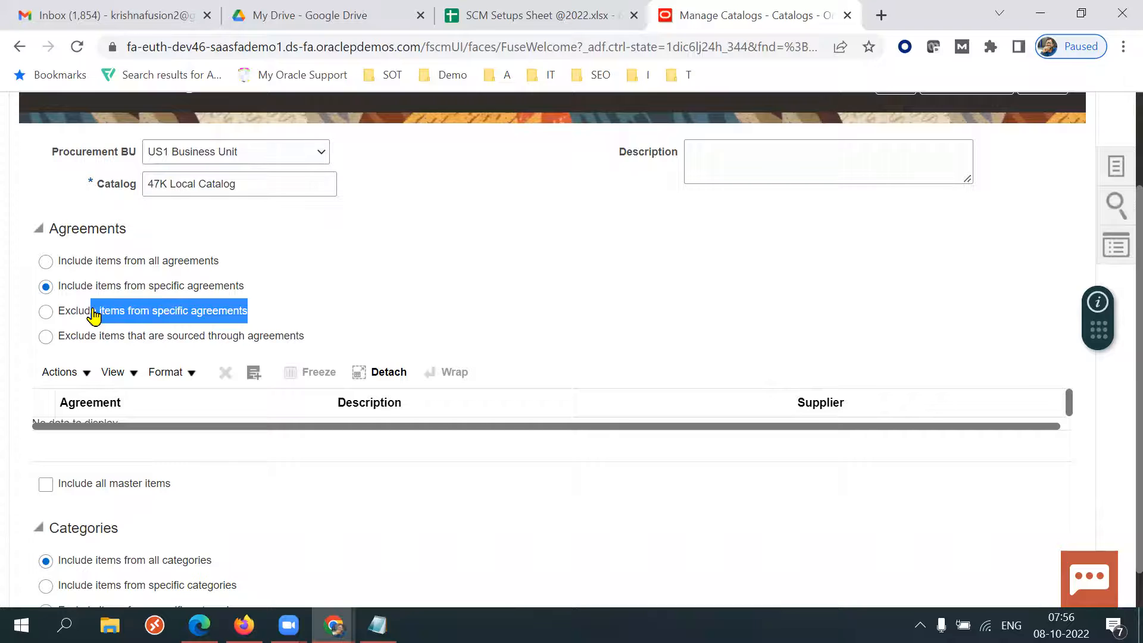
{"action": "left_click", "coordinate": [46, 264]}
{"action": "left_click_drag", "start_coordinate": [260, 313], "coordinate": [66, 314]}
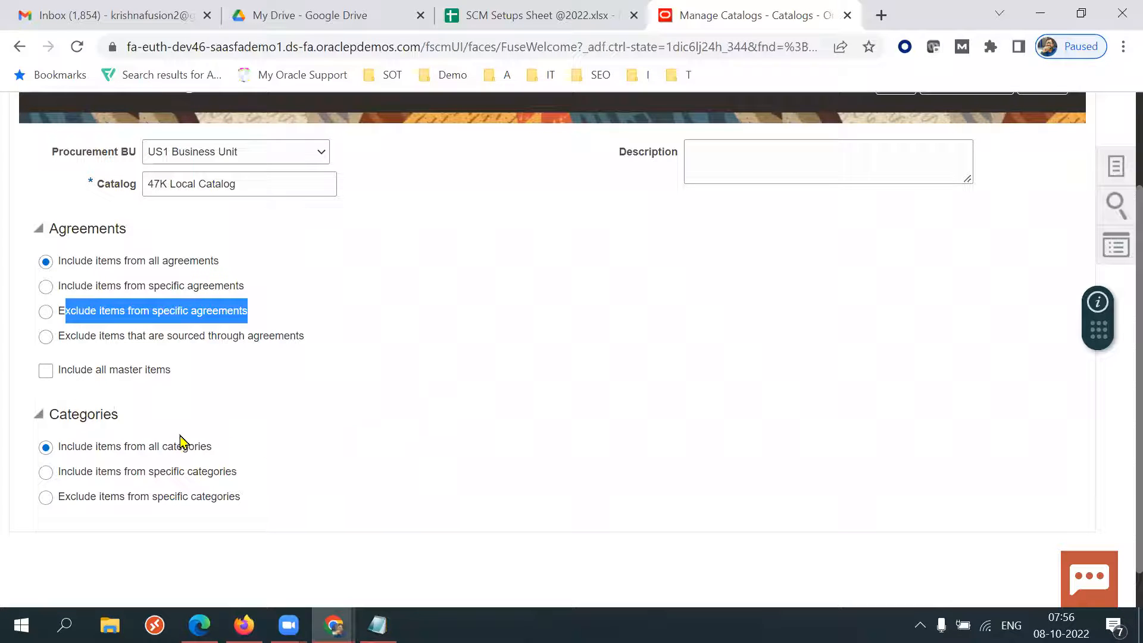
Set the catalog to include items from specific categories and add the XXE Software category.
{"action": "left_click_drag", "start_coordinate": [111, 412], "coordinate": [71, 413]}
{"action": "left_click", "coordinate": [349, 450]}
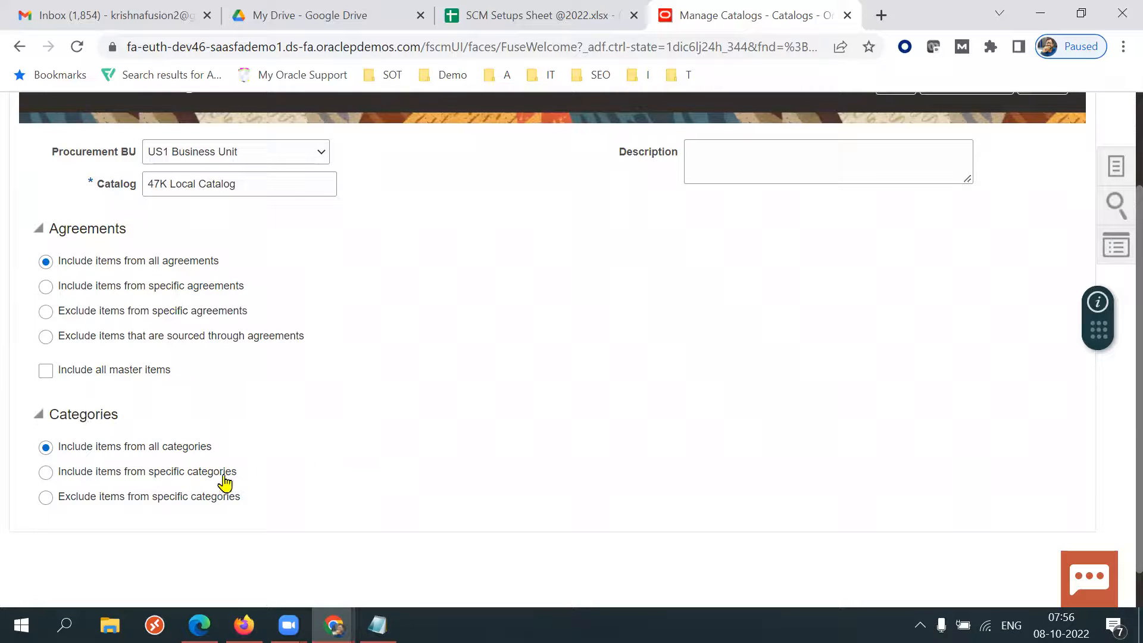
{"action": "left_click", "coordinate": [47, 474]}
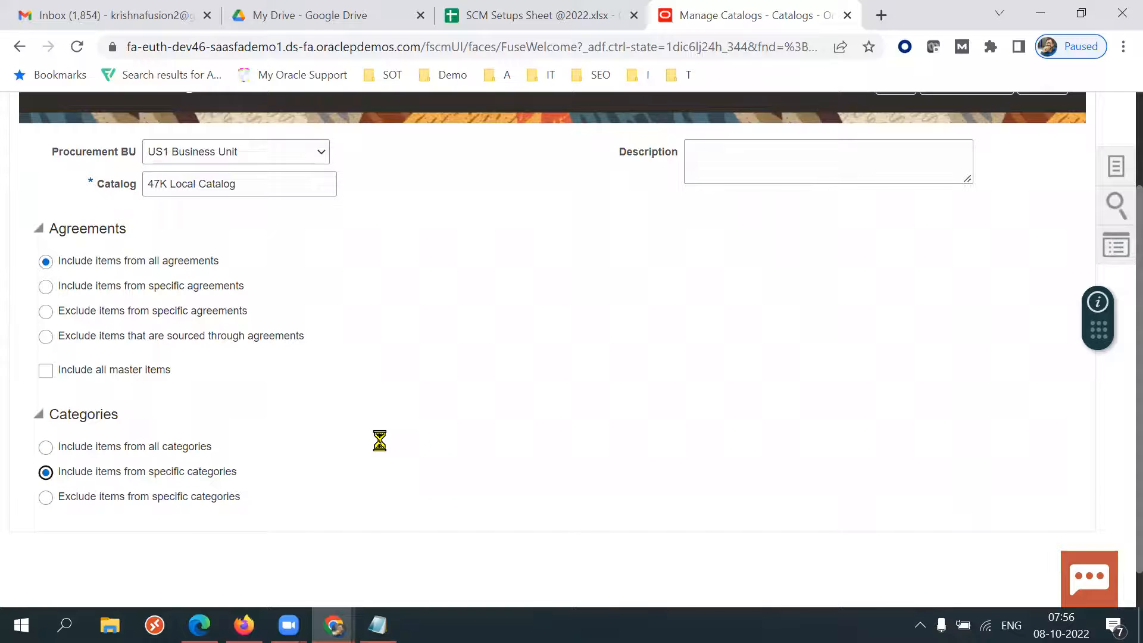
{"action": "scroll", "coordinate": [441, 452], "scroll_direction": "down", "scroll_amount": 1}
{"action": "left_click", "coordinate": [256, 499]}
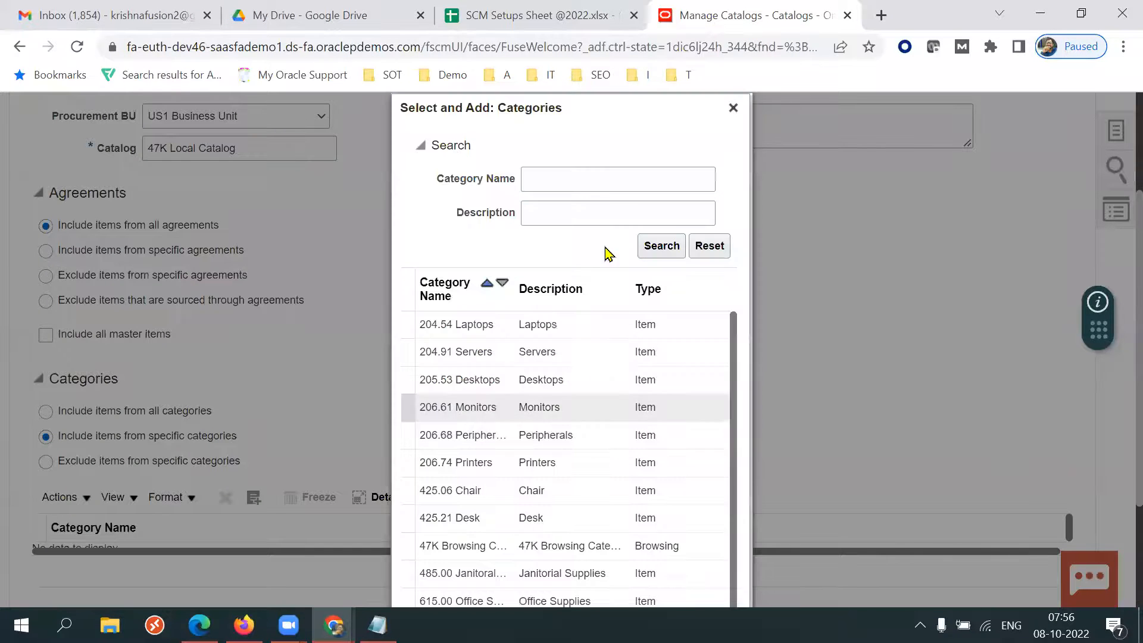
{"action": "left_click", "coordinate": [590, 189]}
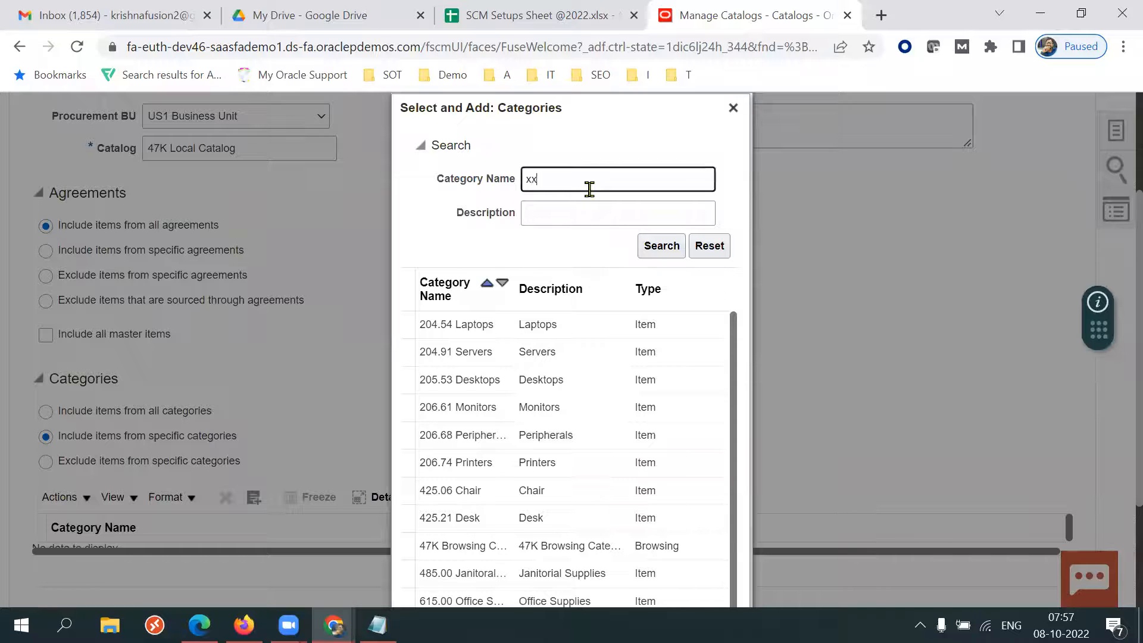
{"action": "type", "text": "xx"}
{"action": "key", "text": "Return"}
{"action": "left_click", "coordinate": [500, 426]}
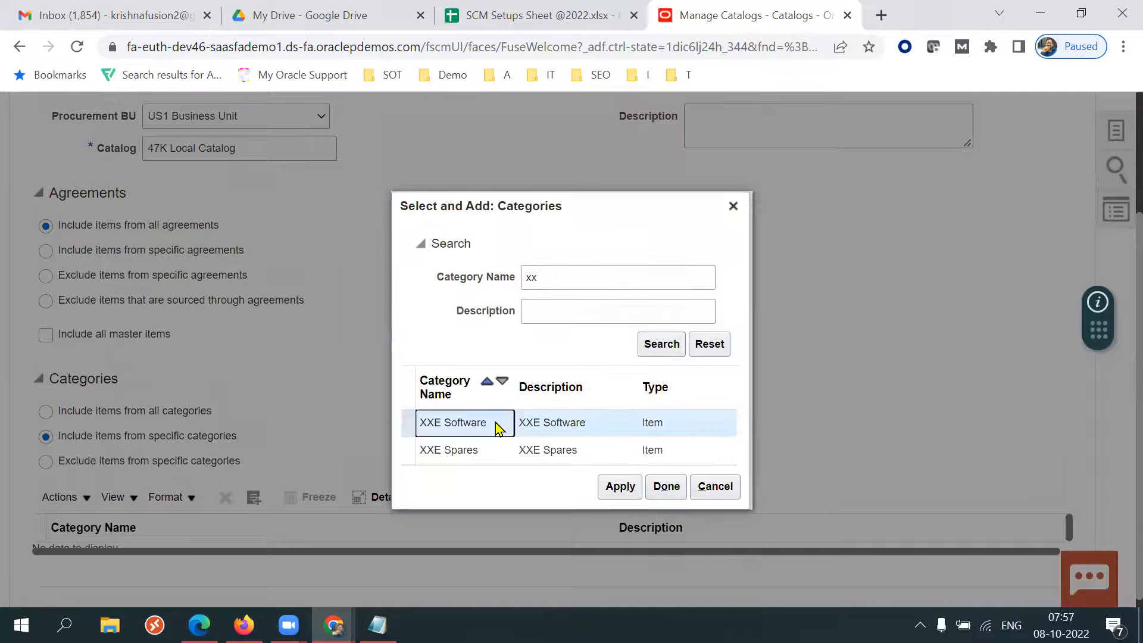
{"action": "left_click", "coordinate": [616, 486]}
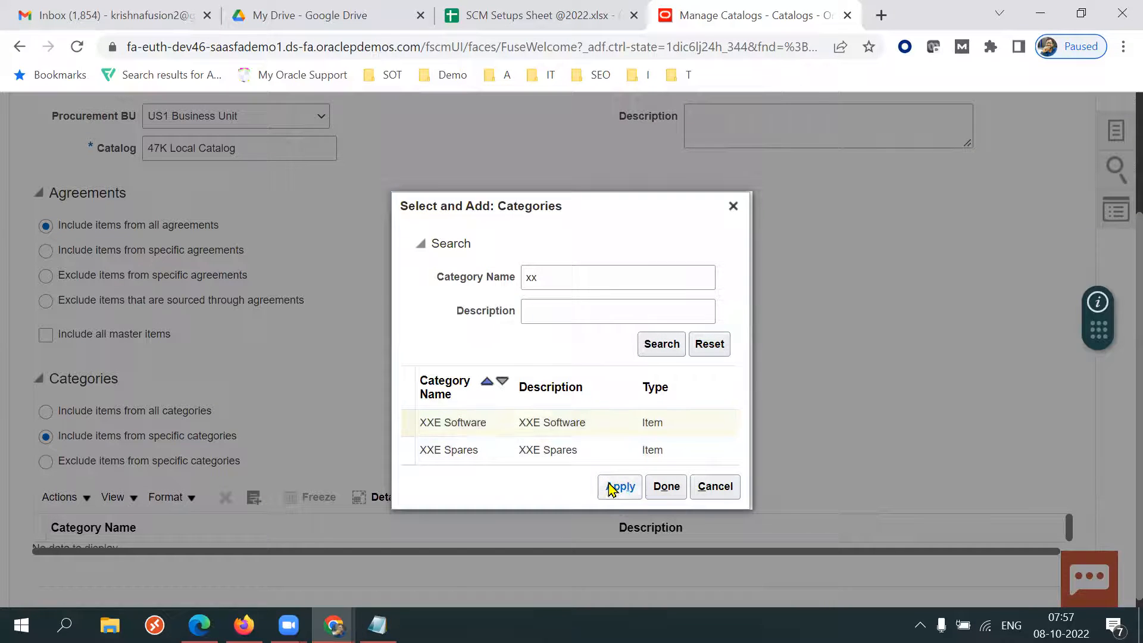
{"action": "left_click", "coordinate": [649, 487]}
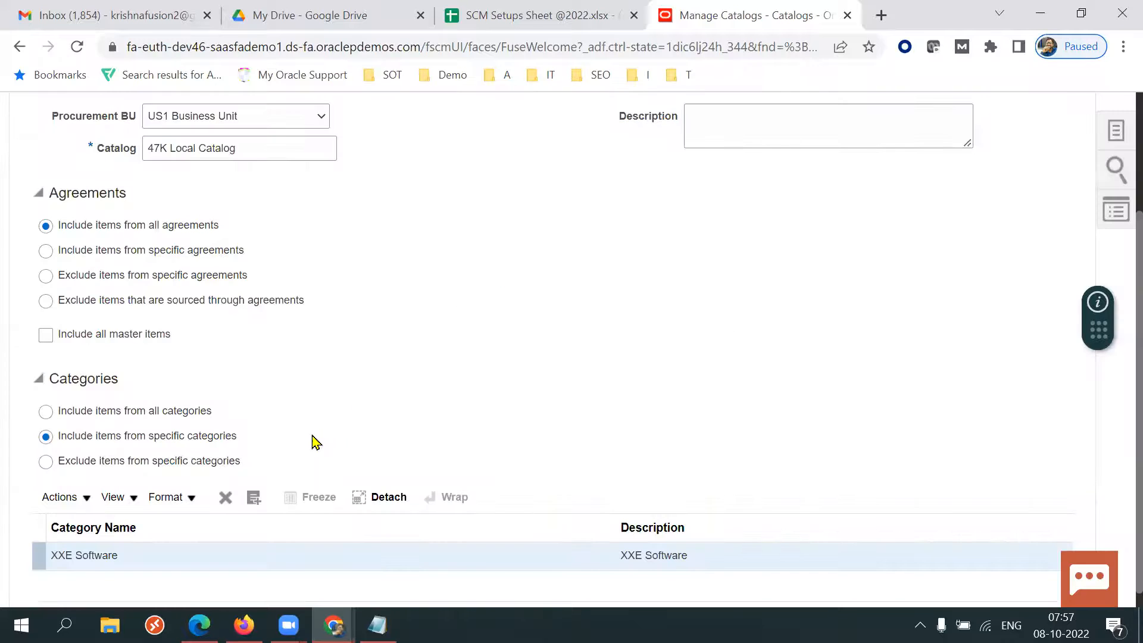
Add the XXE Spares category to the catalog's category list.
{"action": "left_click", "coordinate": [254, 499]}
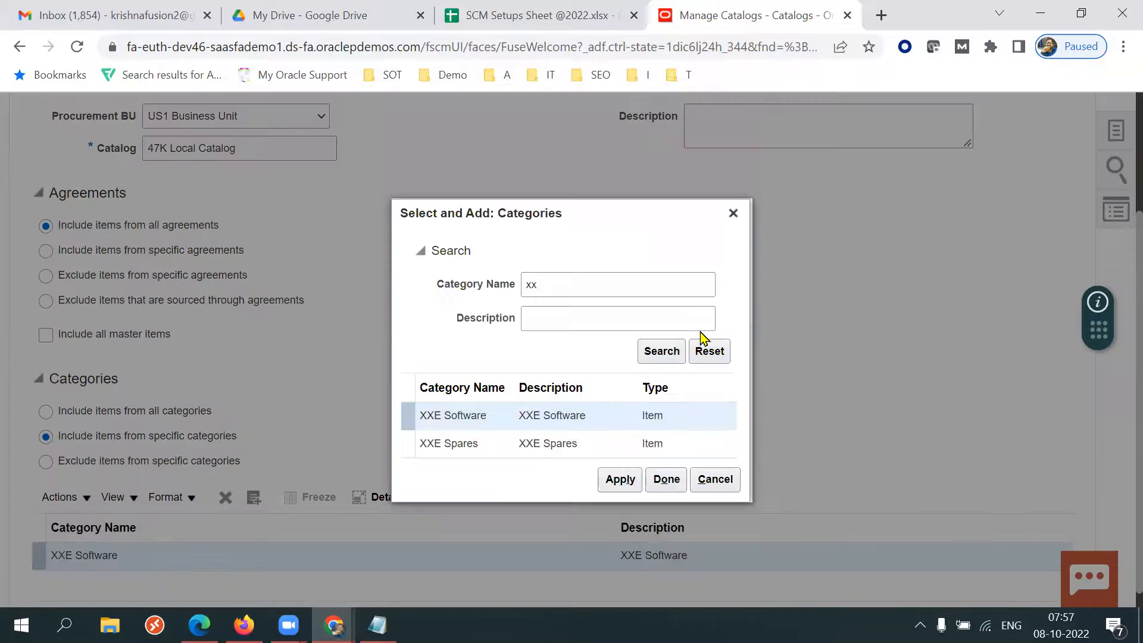
{"action": "left_click", "coordinate": [524, 443]}
{"action": "left_click", "coordinate": [625, 479]}
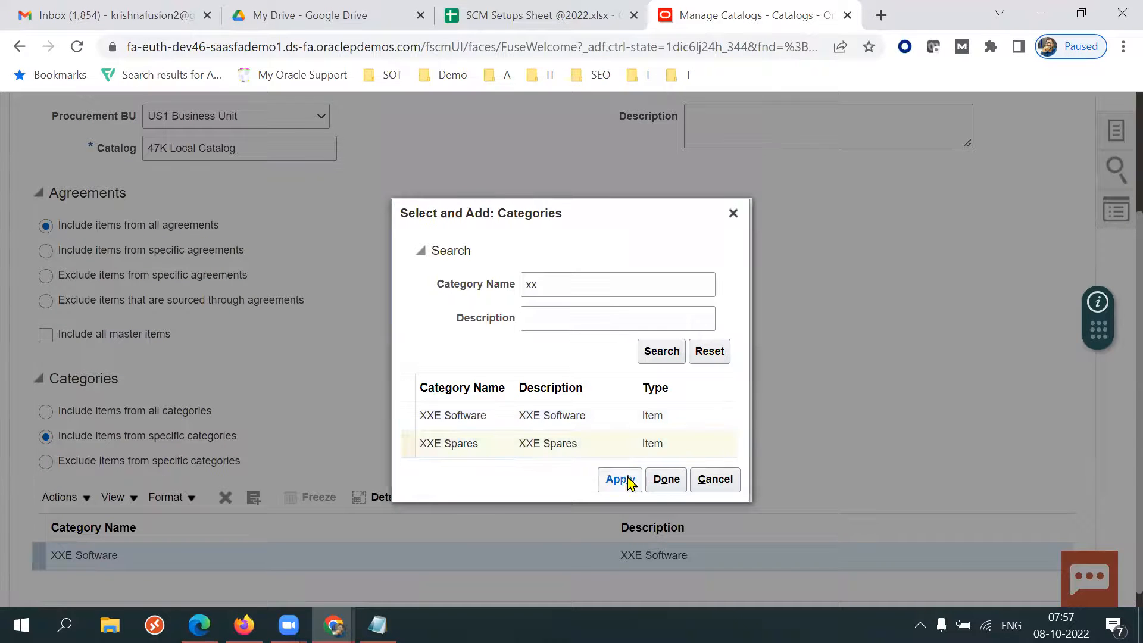
{"action": "left_click", "coordinate": [667, 480]}
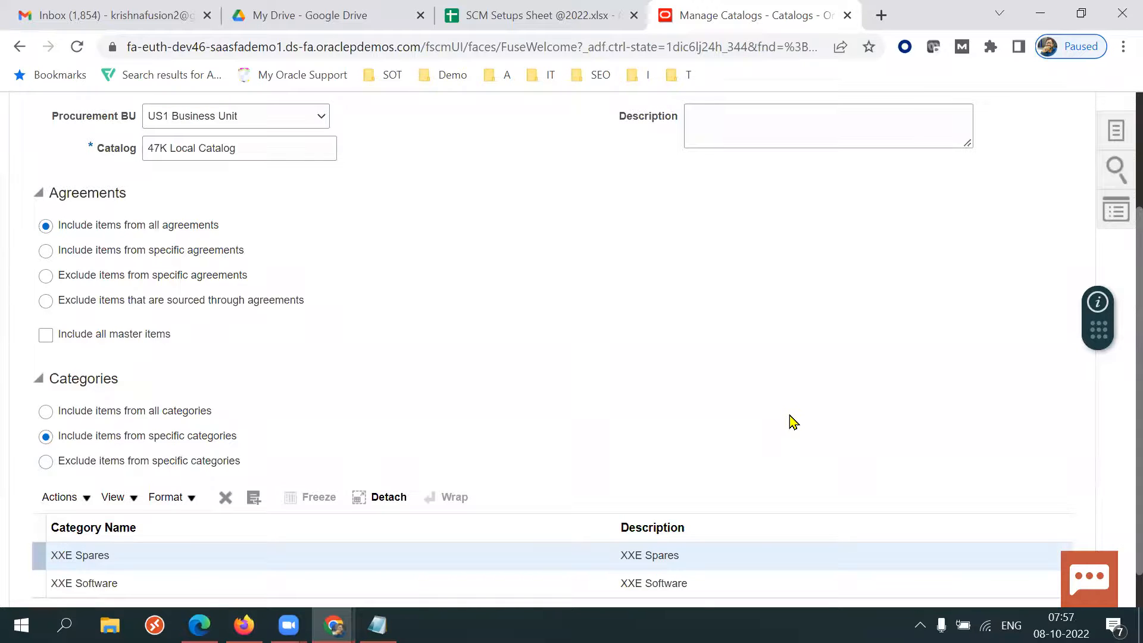
Set the agreement scope back to specific agreements and close the agreement search dialog.
{"action": "scroll", "coordinate": [1120, 491], "scroll_direction": "down", "scroll_amount": 1}
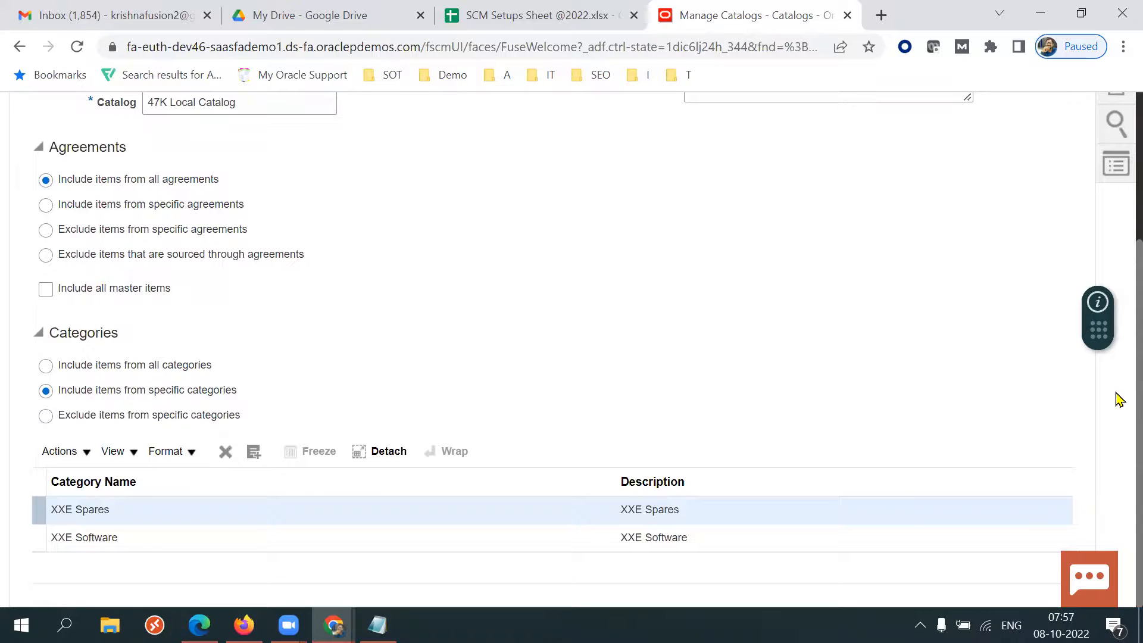
{"action": "left_click", "coordinate": [192, 208]}
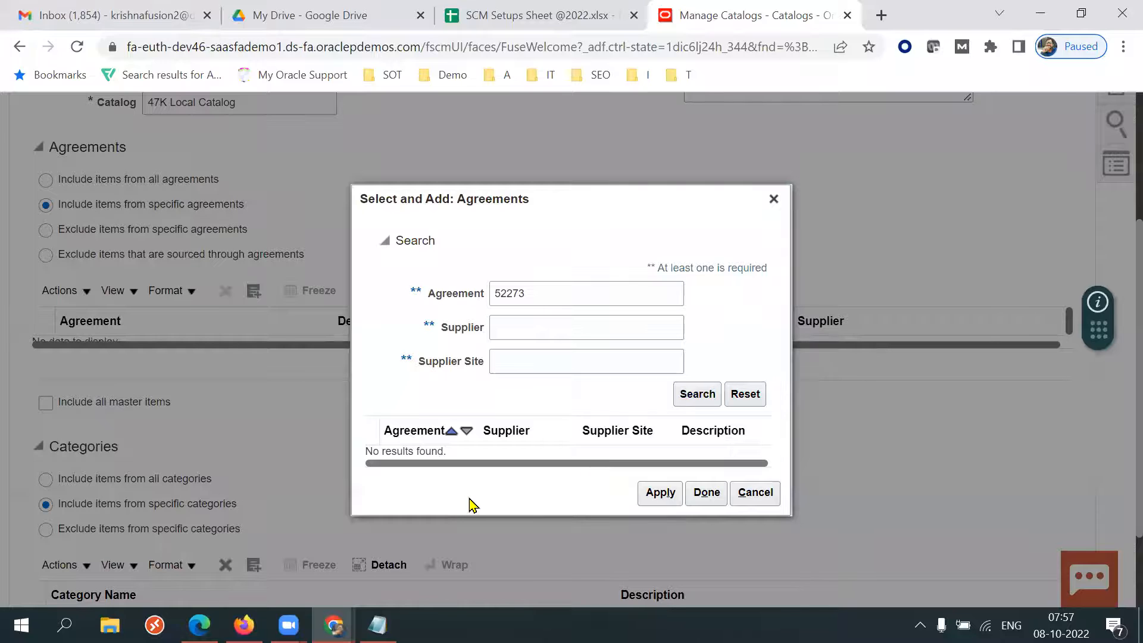
{"action": "left_click", "coordinate": [773, 199]}
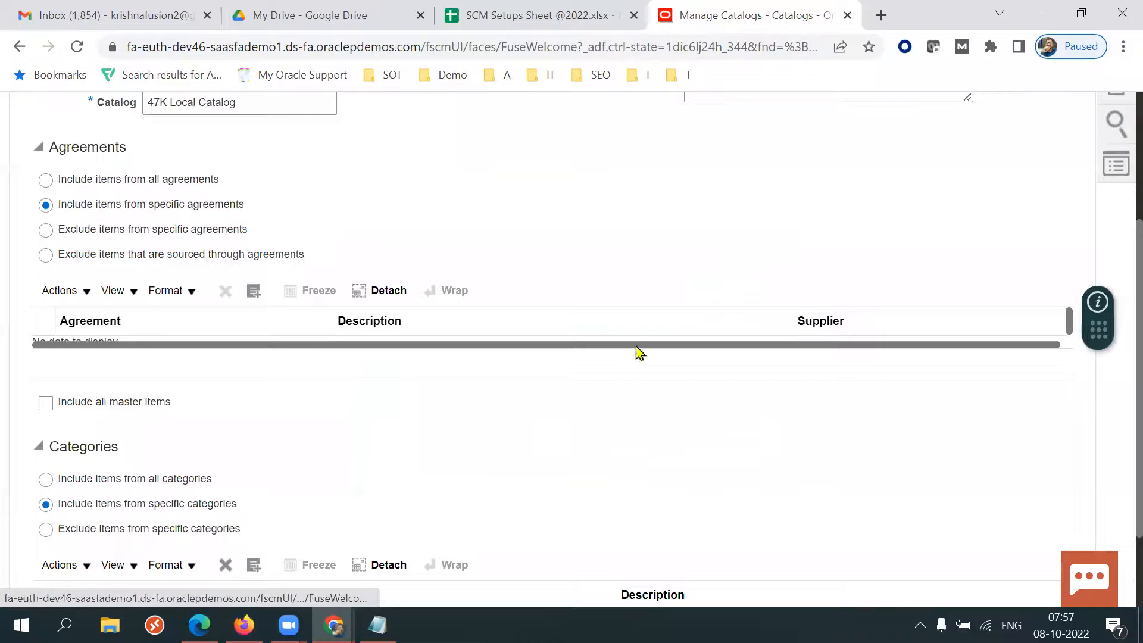
Switch to the other browser window and check the approval status details of agreement 52273.
{"action": "mouse_move", "coordinate": [244, 625]}
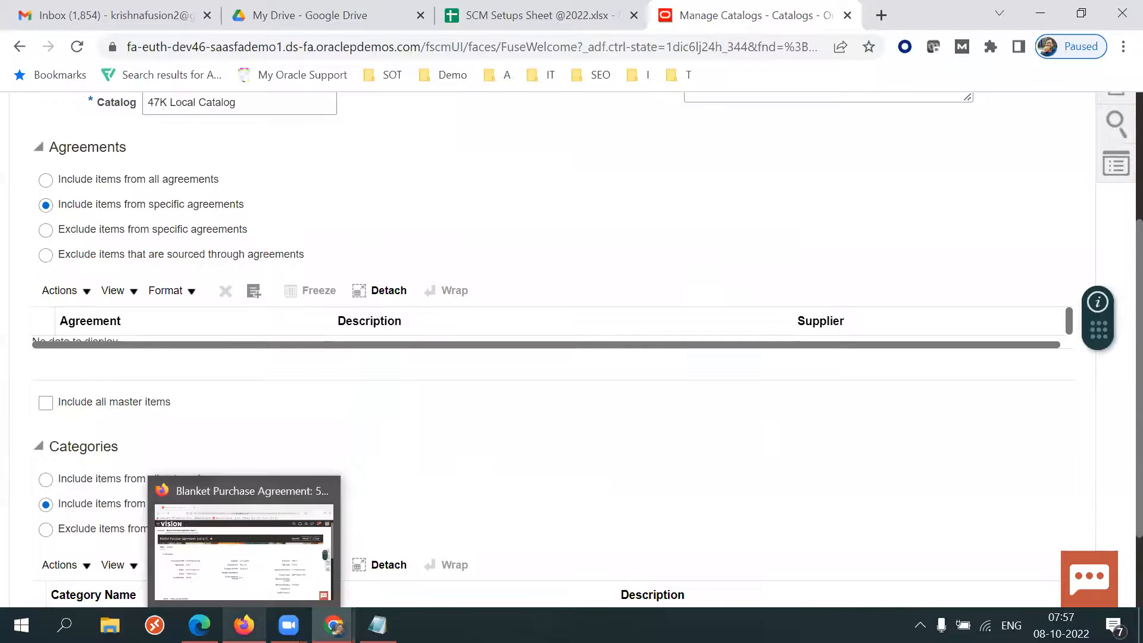
{"action": "left_click", "coordinate": [244, 554]}
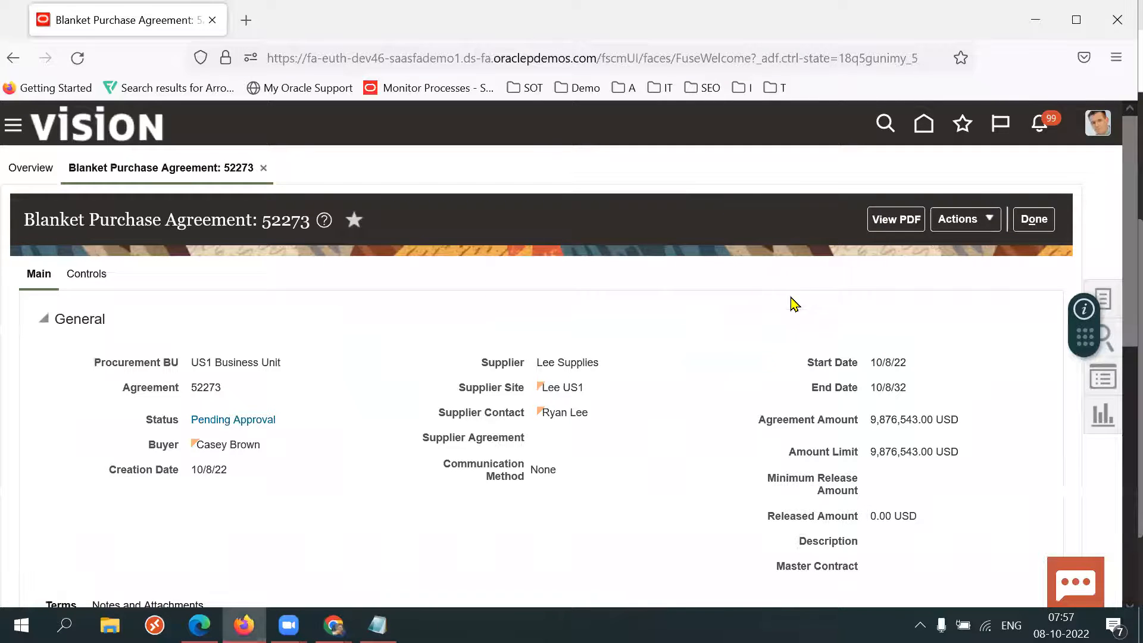
{"action": "left_click", "coordinate": [1035, 219]}
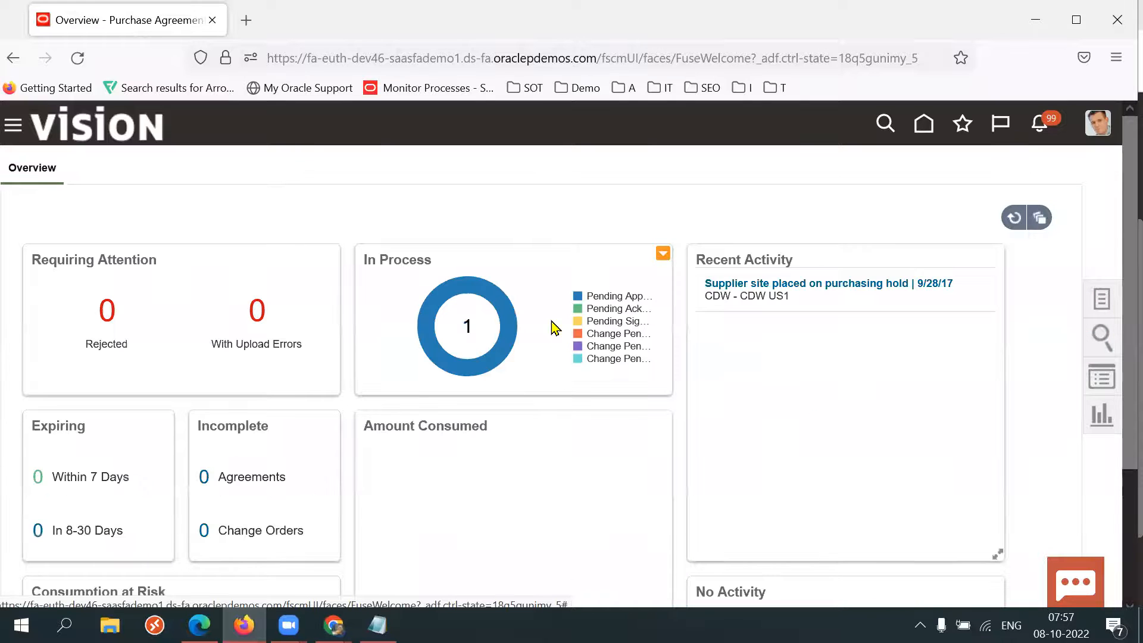
{"action": "left_click", "coordinate": [512, 333]}
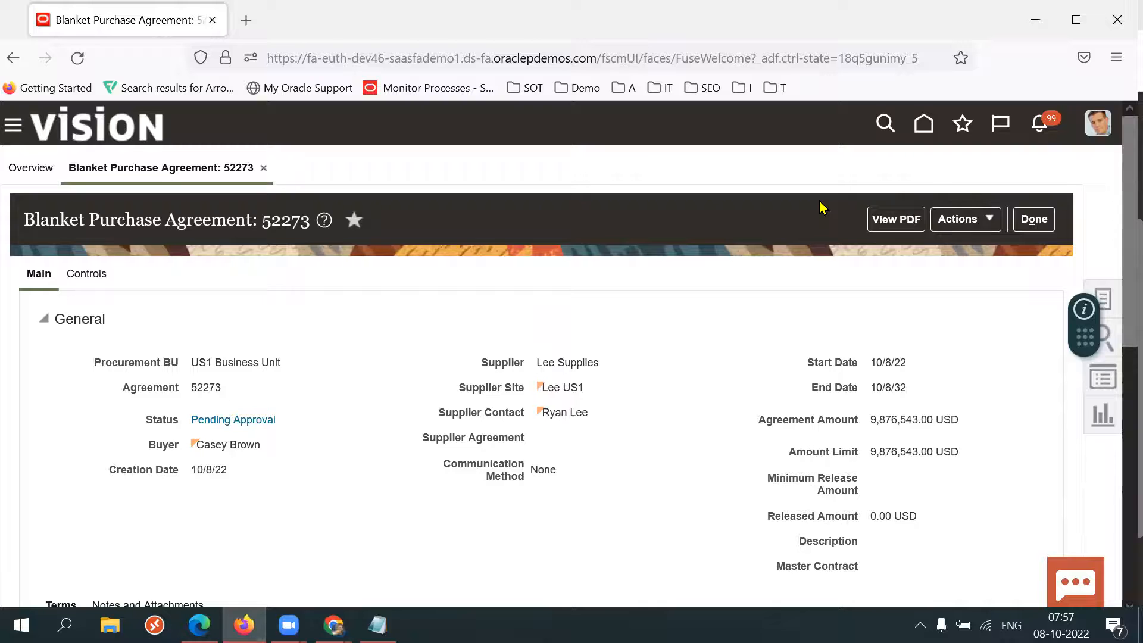
{"action": "left_click", "coordinate": [228, 421]}
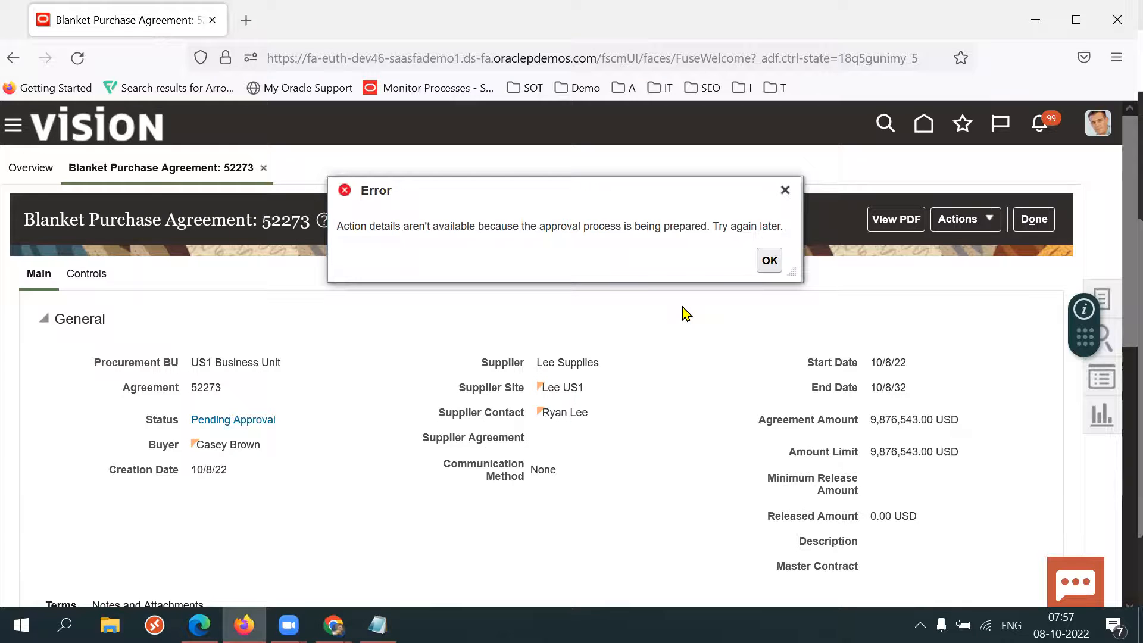
{"action": "left_click", "coordinate": [771, 260]}
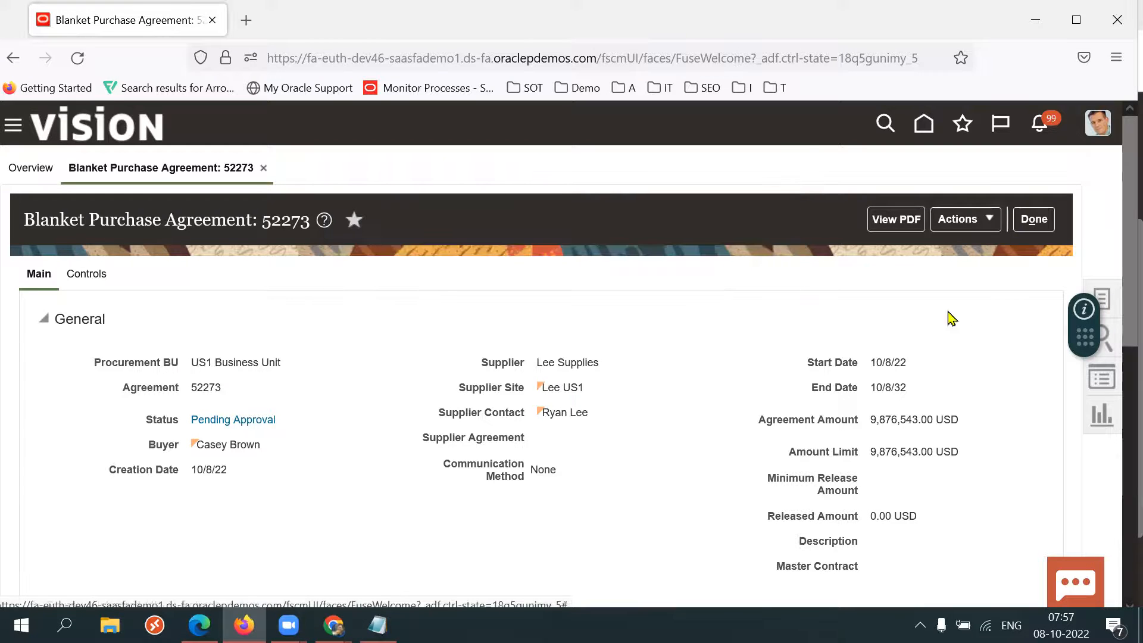
Search Manage Agreements for keyword 52273 with the buyer filter cleared and refresh the results.
{"action": "left_click", "coordinate": [1033, 224]}
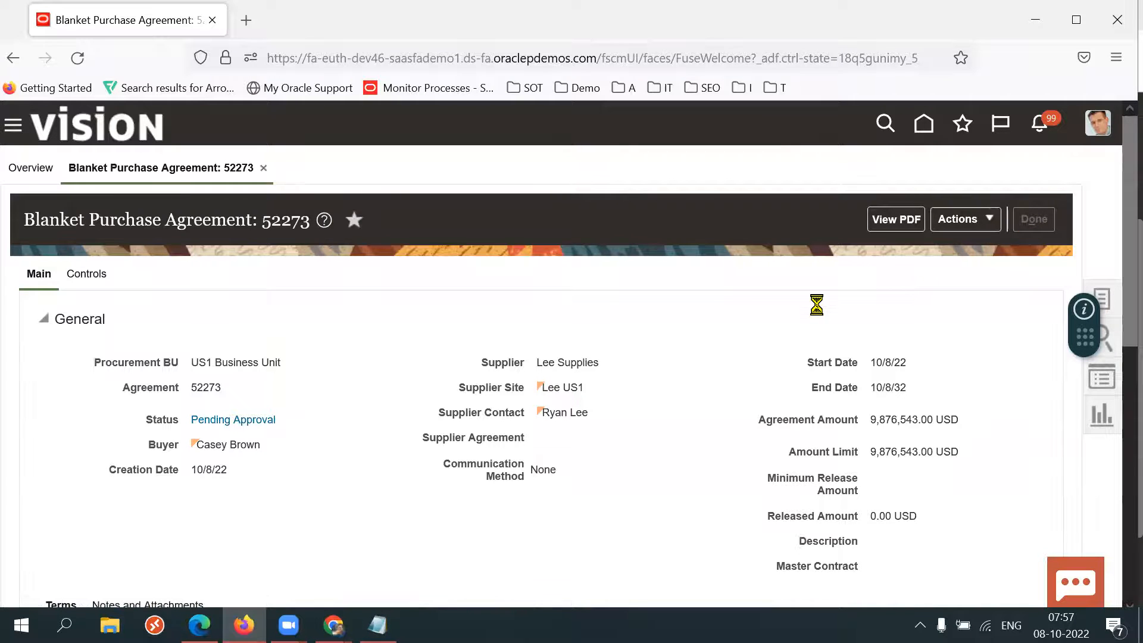
{"action": "left_click", "coordinate": [1107, 298]}
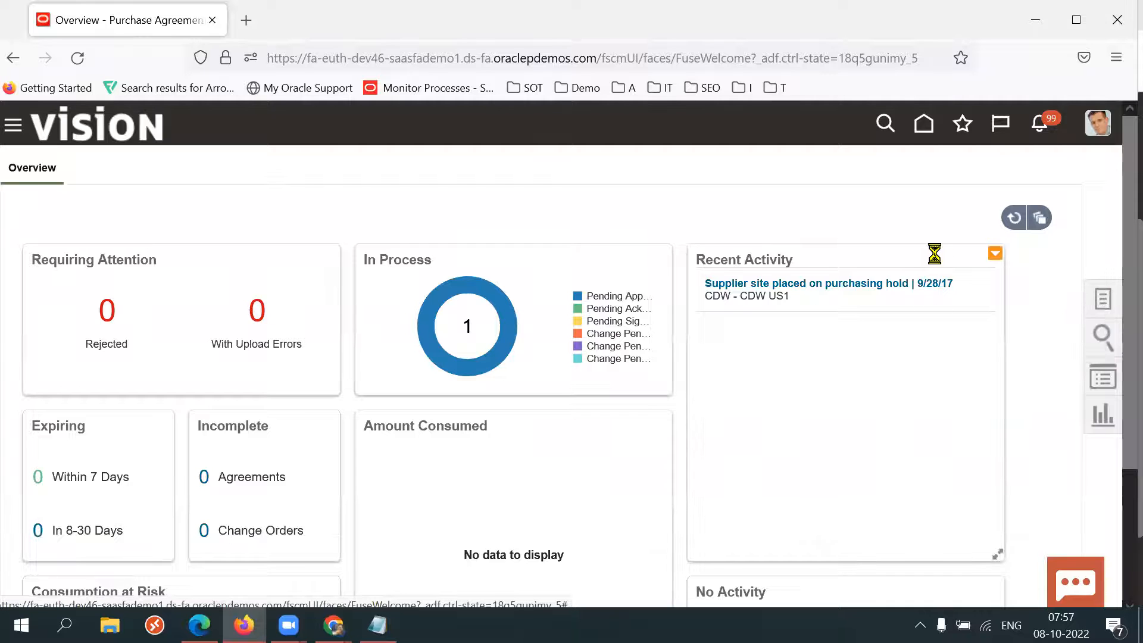
{"action": "left_click", "coordinate": [1027, 378]}
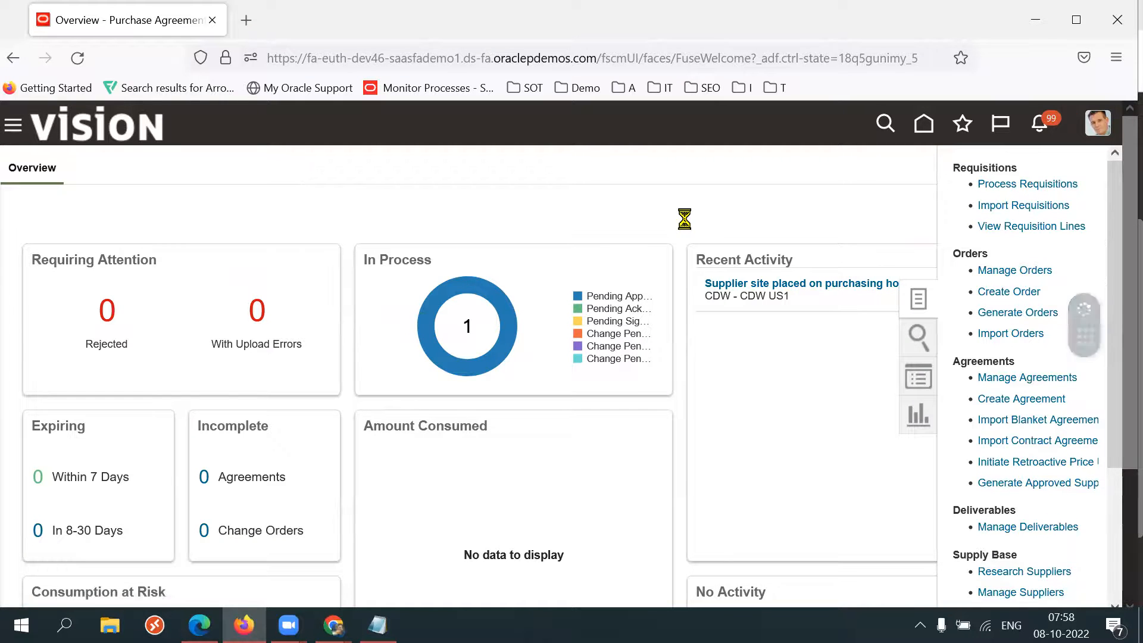
{"action": "double_click", "coordinate": [319, 478]}
{"action": "key", "text": "BackSpace"}
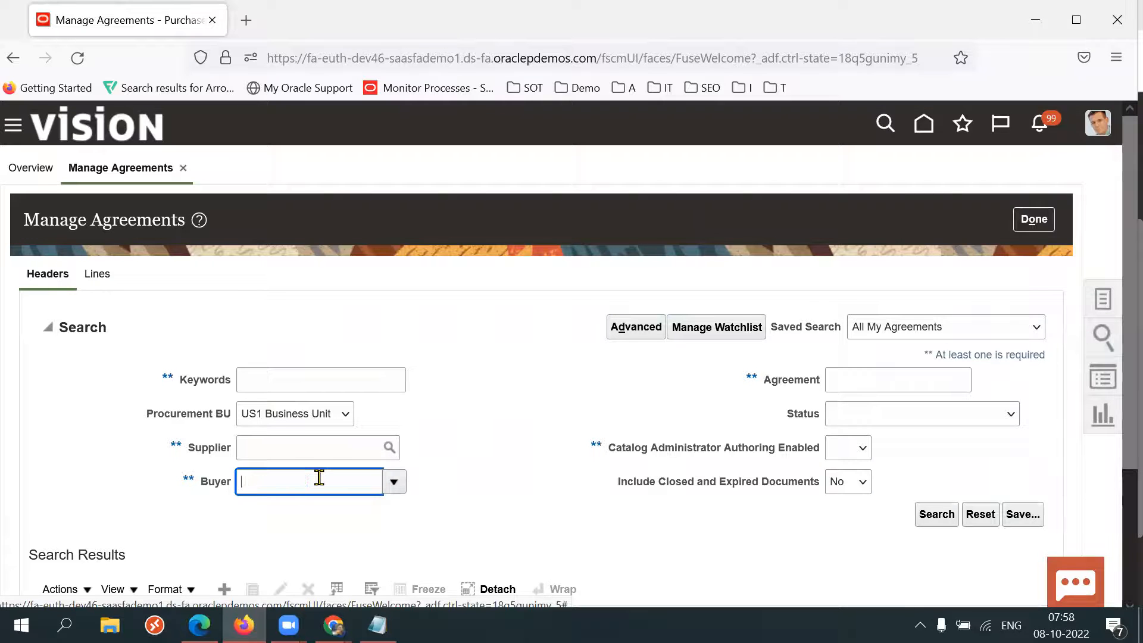
{"action": "left_click", "coordinate": [339, 379]}
{"action": "type", "text": "52273"}
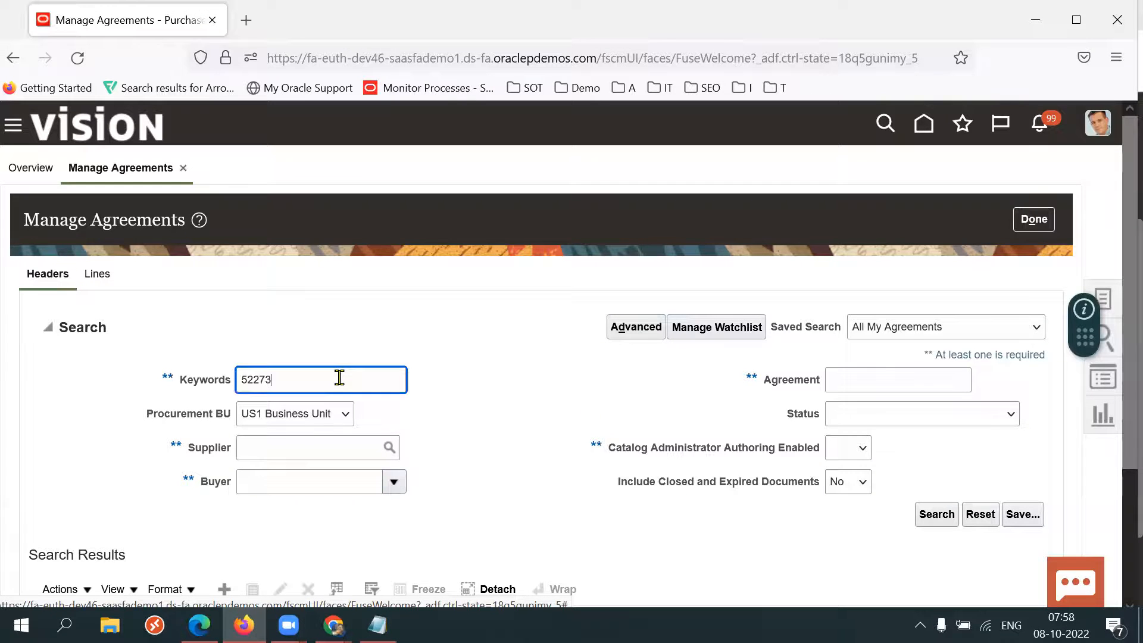
{"action": "key", "text": "Return"}
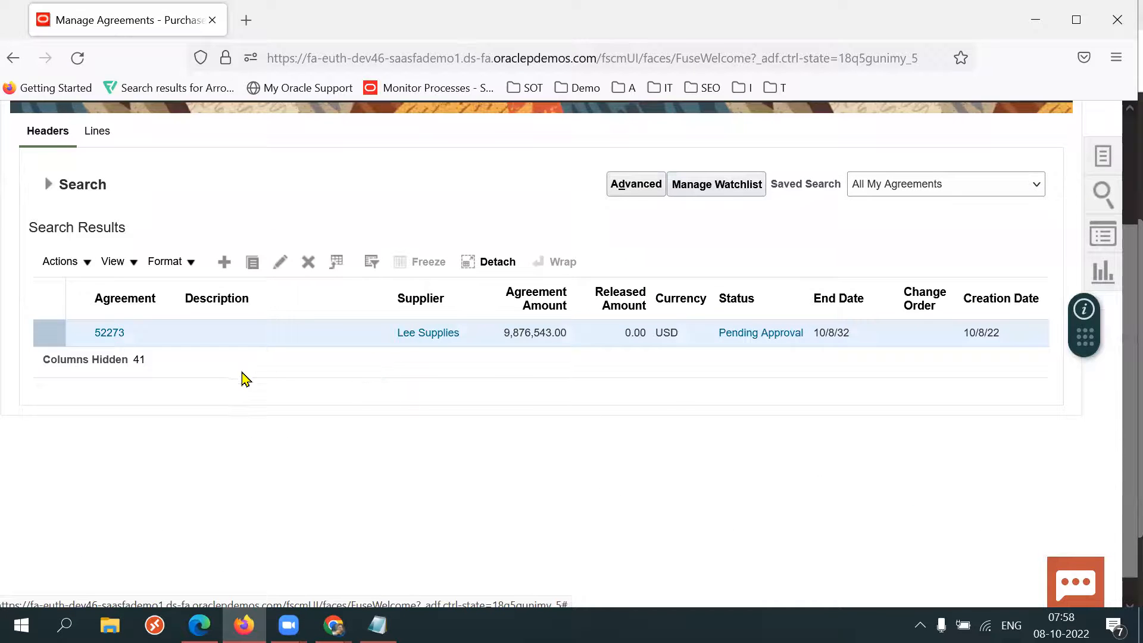
{"action": "left_click", "coordinate": [48, 185]}
{"action": "left_click", "coordinate": [934, 374]}
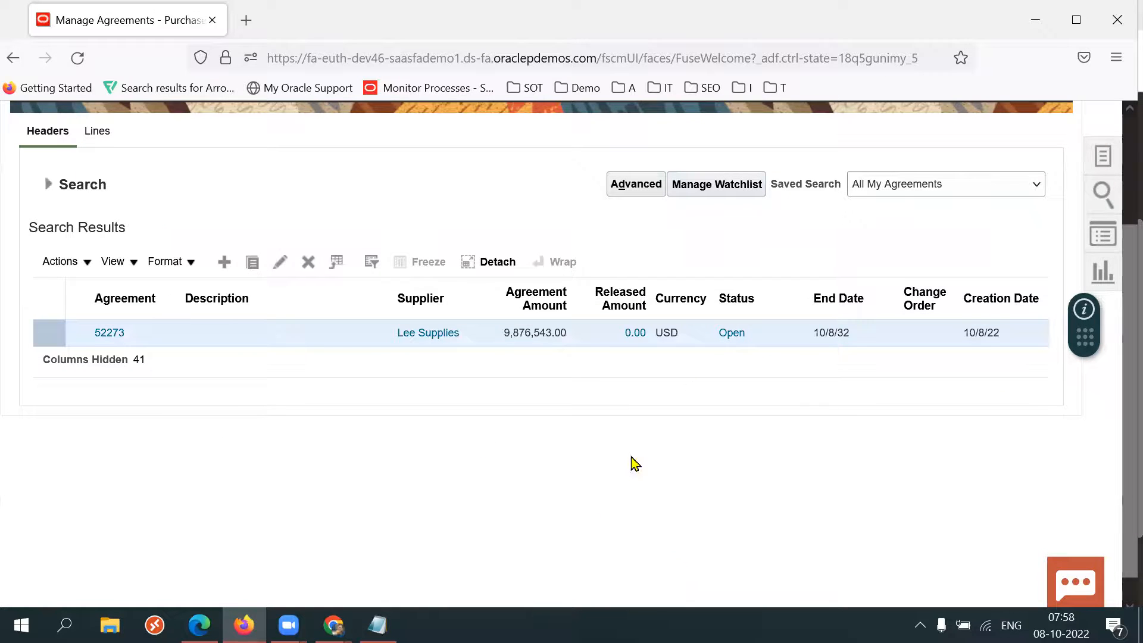
Return to the catalog and add agreement 52273 to its agreement list.
{"action": "key", "text": "alt+Tab"}
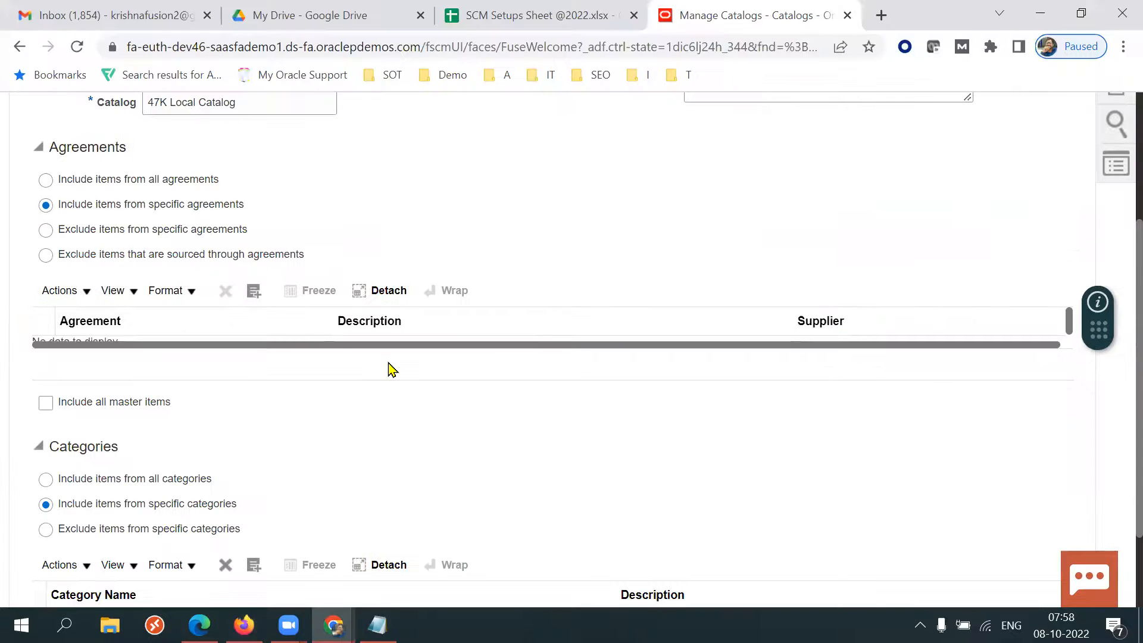
{"action": "left_click", "coordinate": [253, 291]}
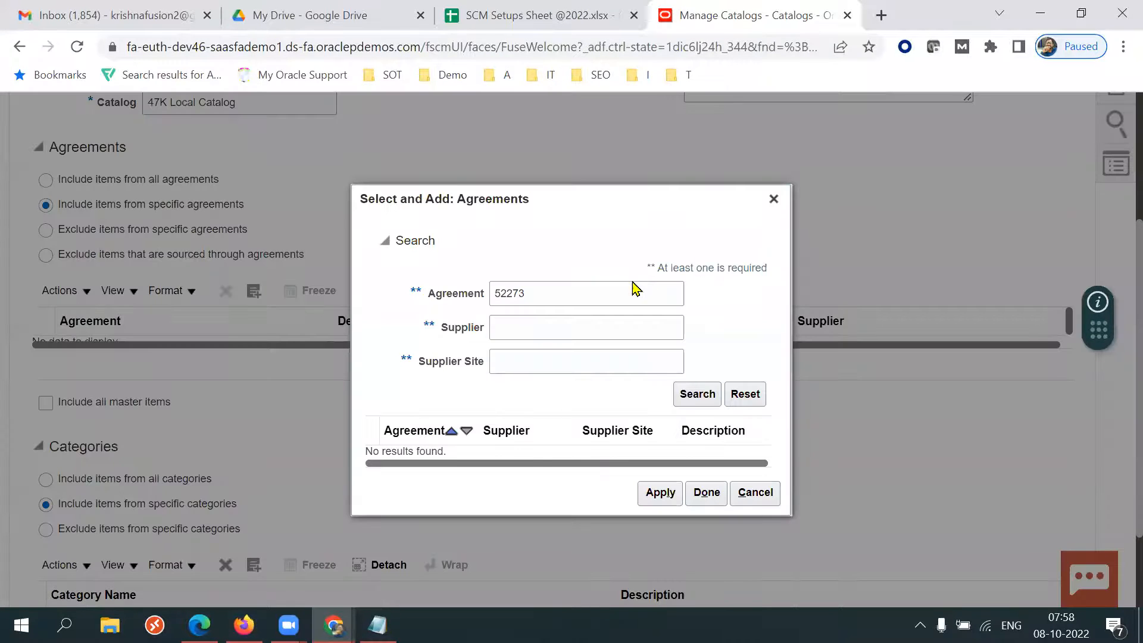
{"action": "left_click", "coordinate": [697, 394]}
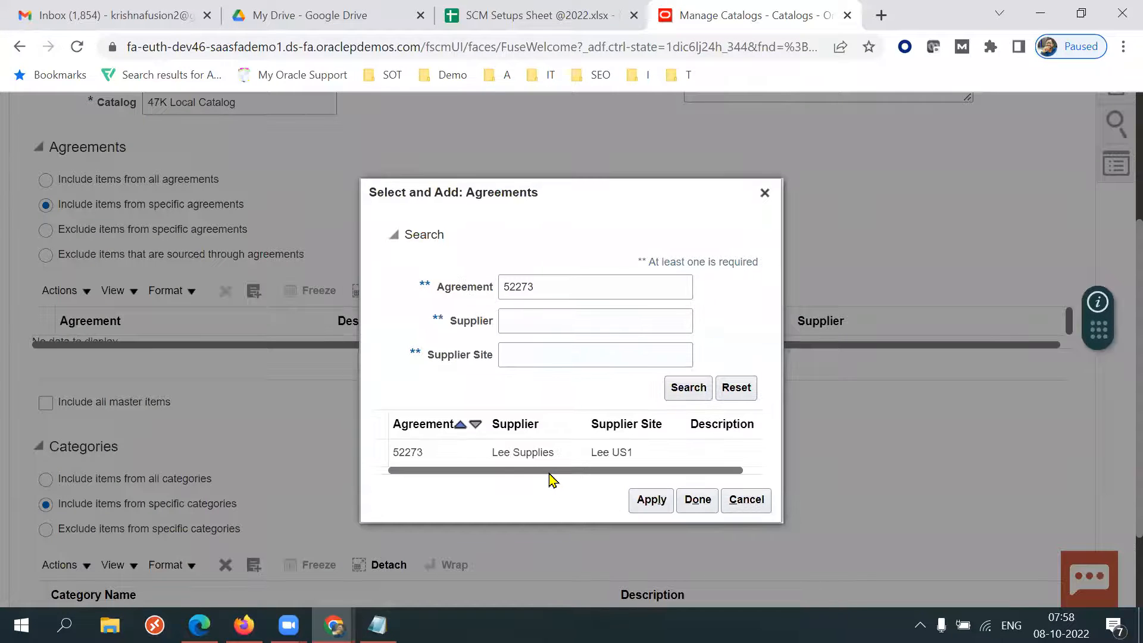
{"action": "left_click", "coordinate": [647, 499]}
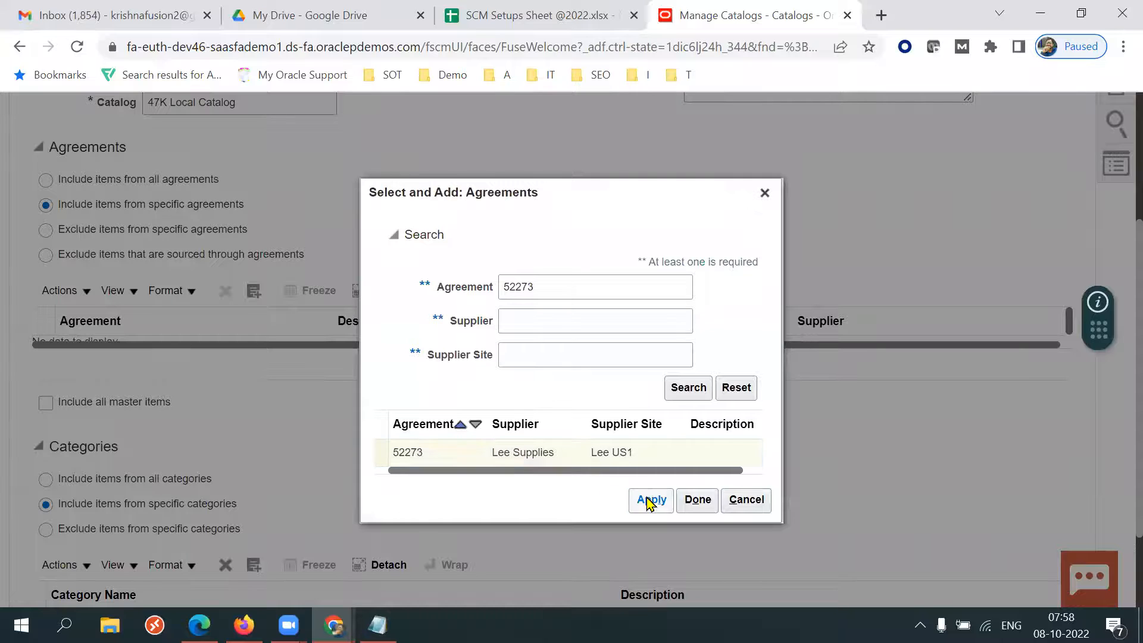
{"action": "left_click", "coordinate": [693, 500]}
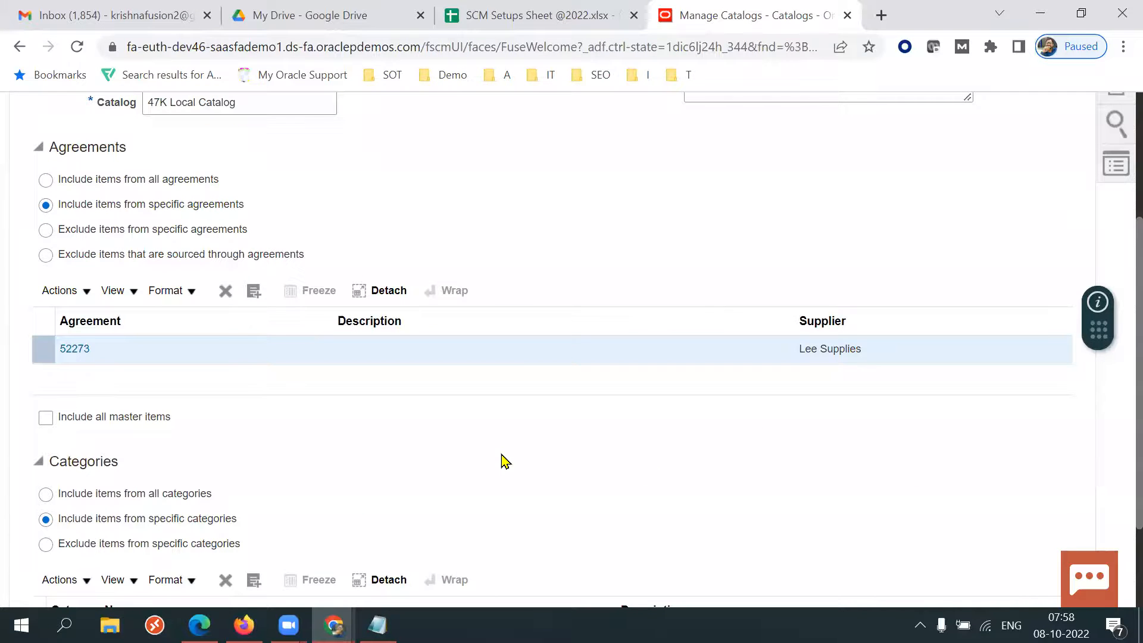
{"action": "scroll", "coordinate": [1120, 417], "scroll_direction": "down", "scroll_amount": 3}
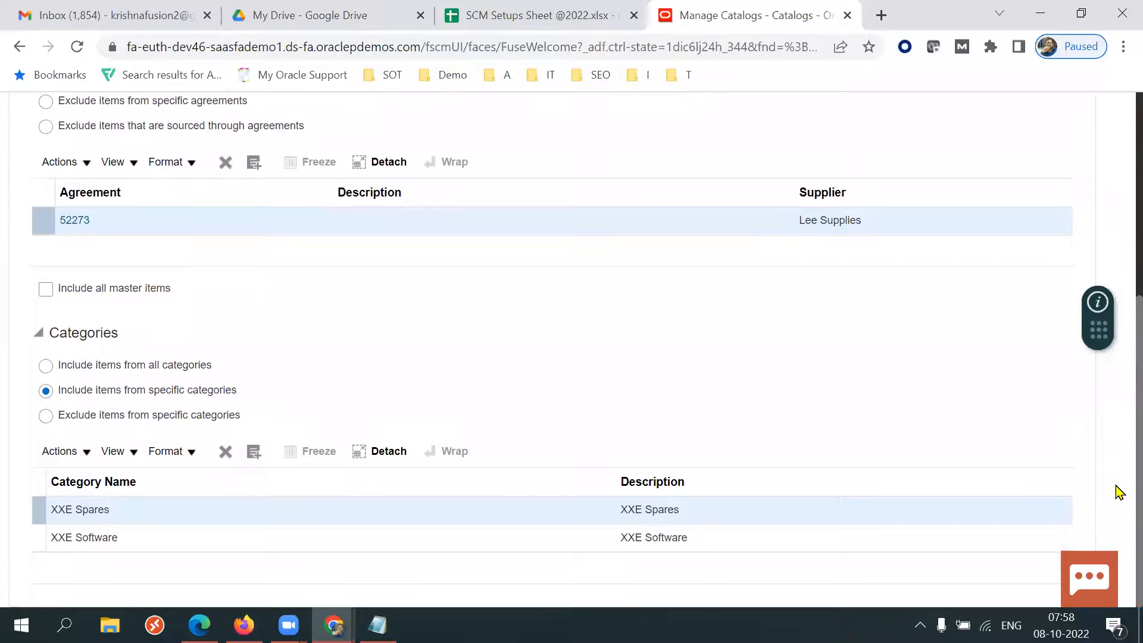
{"action": "scroll", "coordinate": [1119, 493], "scroll_direction": "up", "scroll_amount": 7}
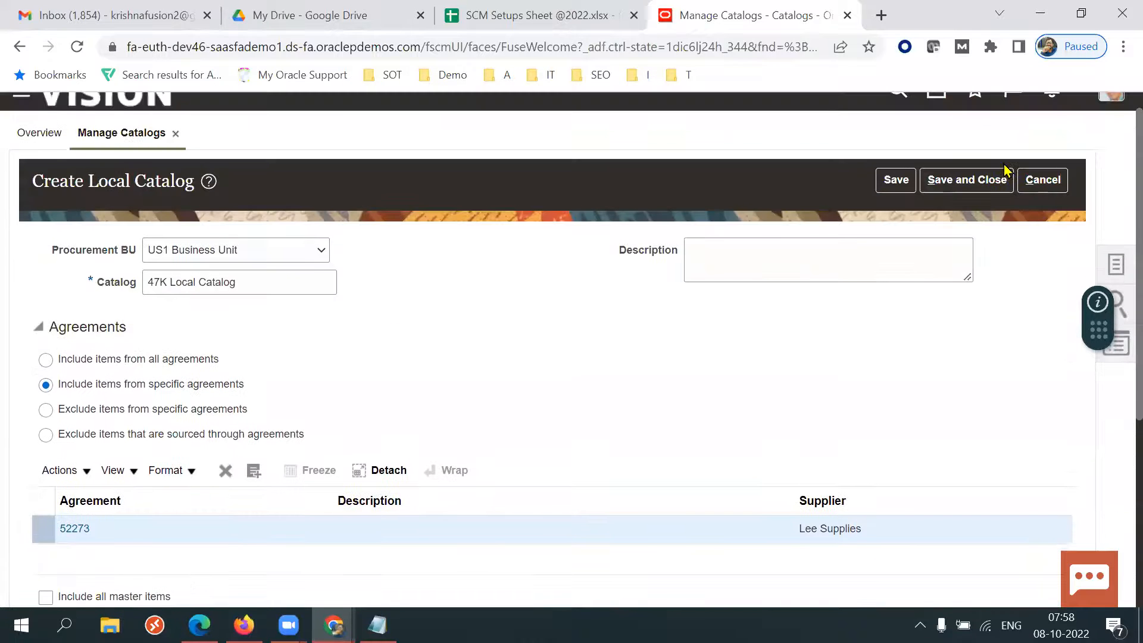
Save and close the new 47K Local Catalog and acknowledge the confirmation.
{"action": "left_click", "coordinate": [983, 179]}
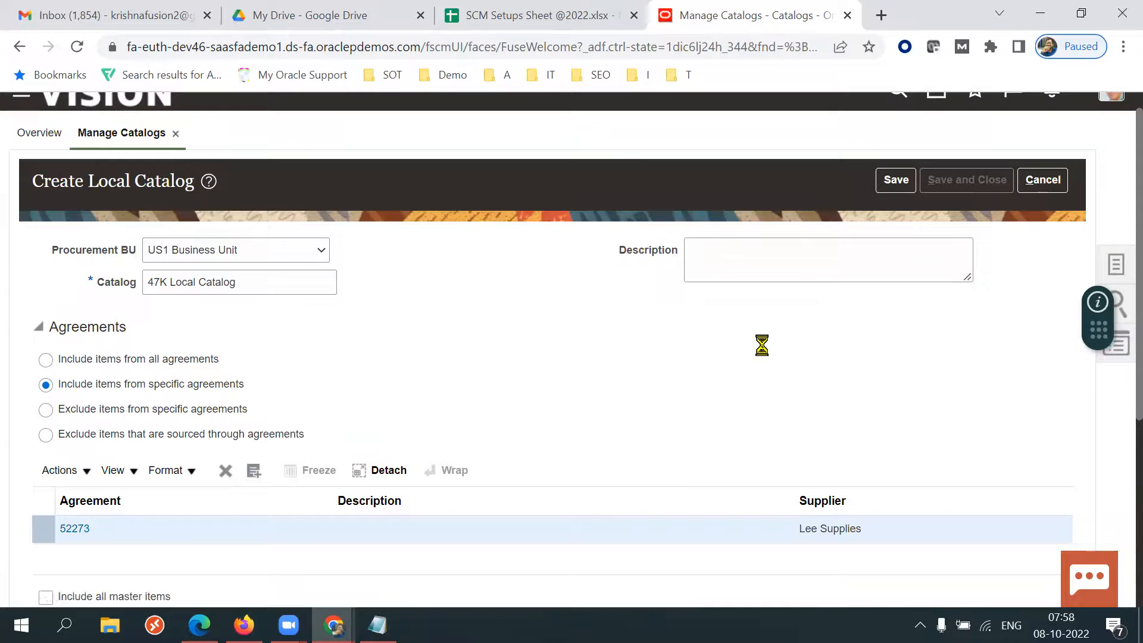
{"action": "left_click", "coordinate": [614, 250]}
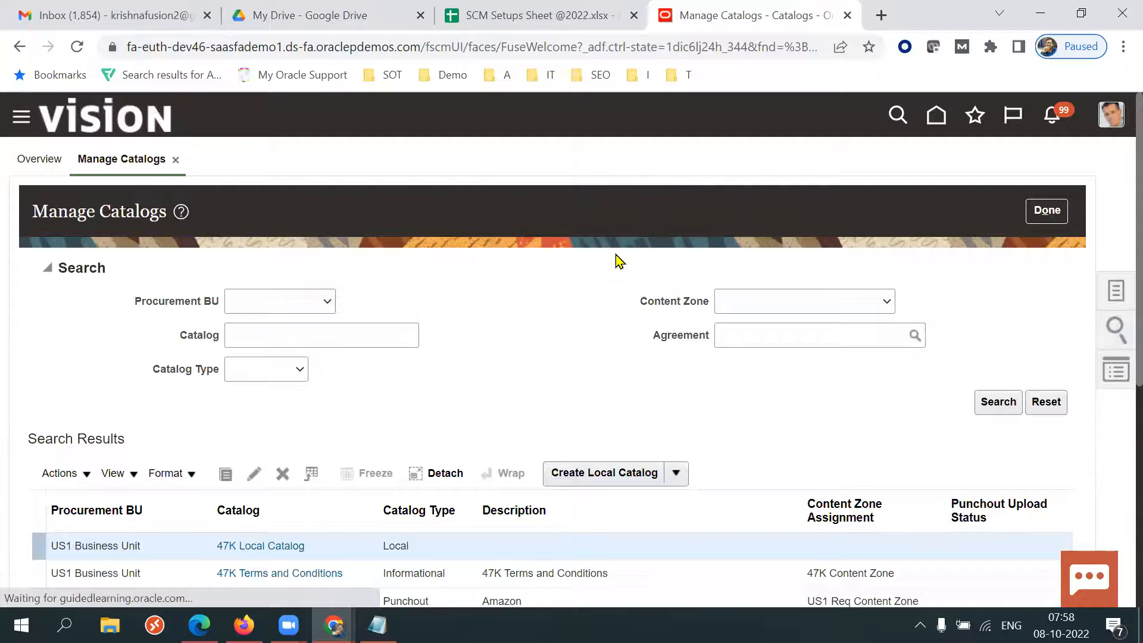
Open Manage Content Zones, edit the 47K Content Zone, add the 47K Local Catalog to its catalogs, and save and close.
{"action": "left_click", "coordinate": [1116, 289]}
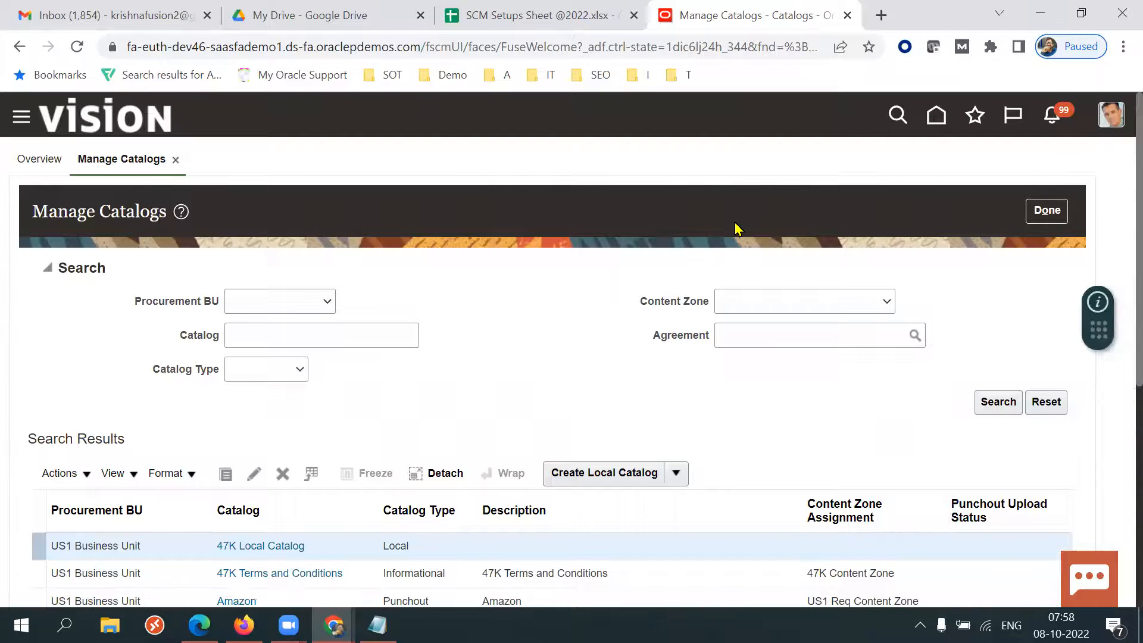
{"action": "left_click", "coordinate": [1052, 226]}
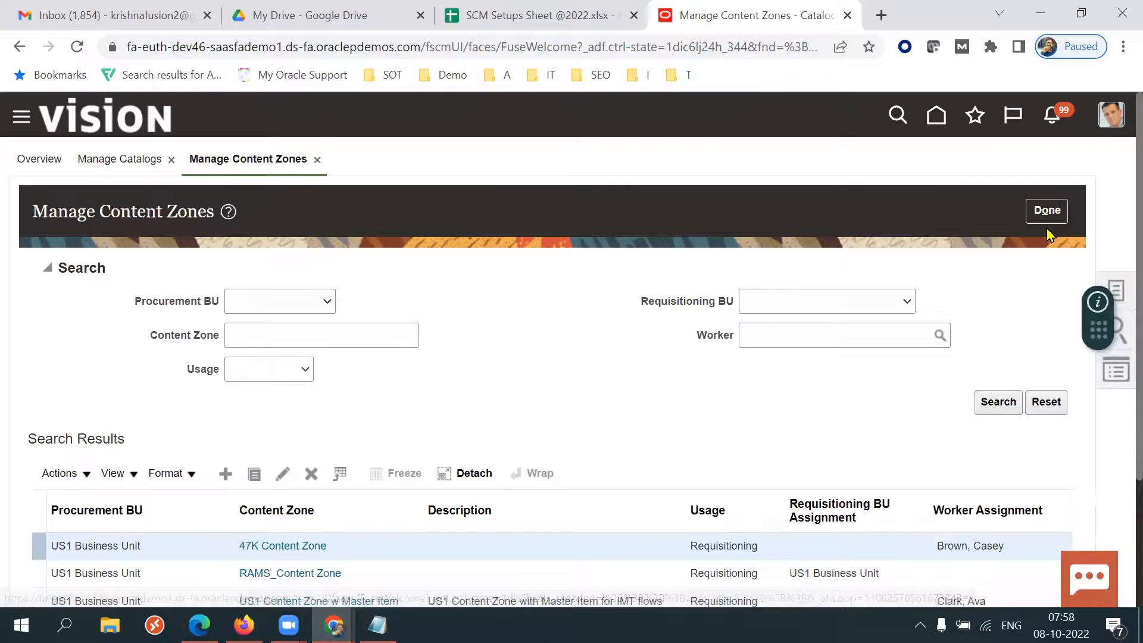
{"action": "left_click", "coordinate": [283, 473]}
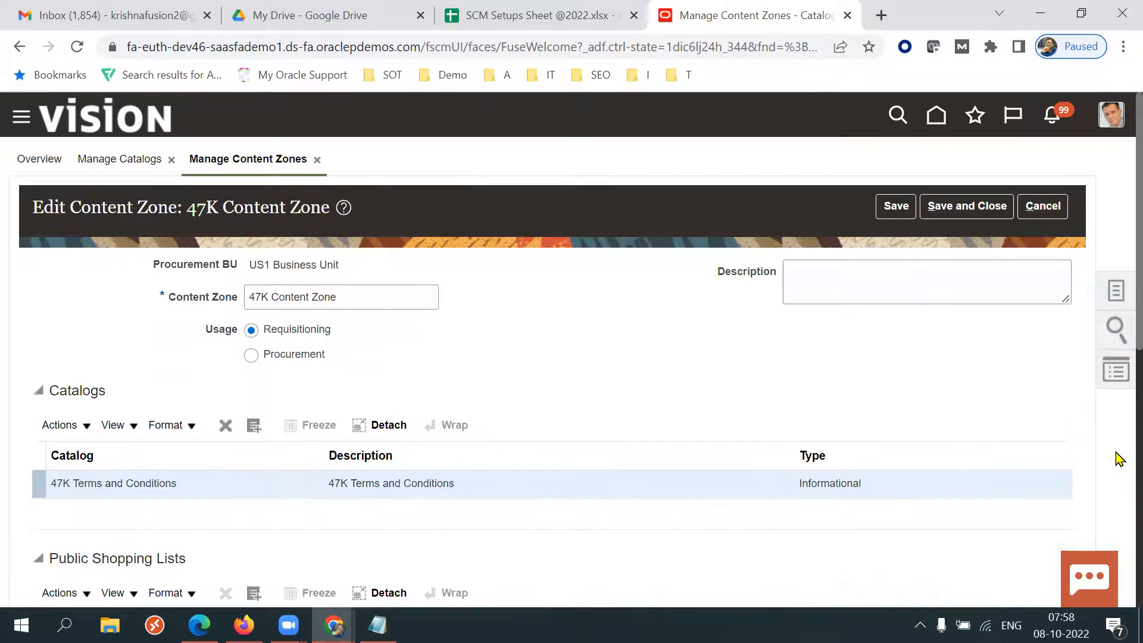
{"action": "scroll", "coordinate": [819, 397], "scroll_direction": "down", "scroll_amount": 2}
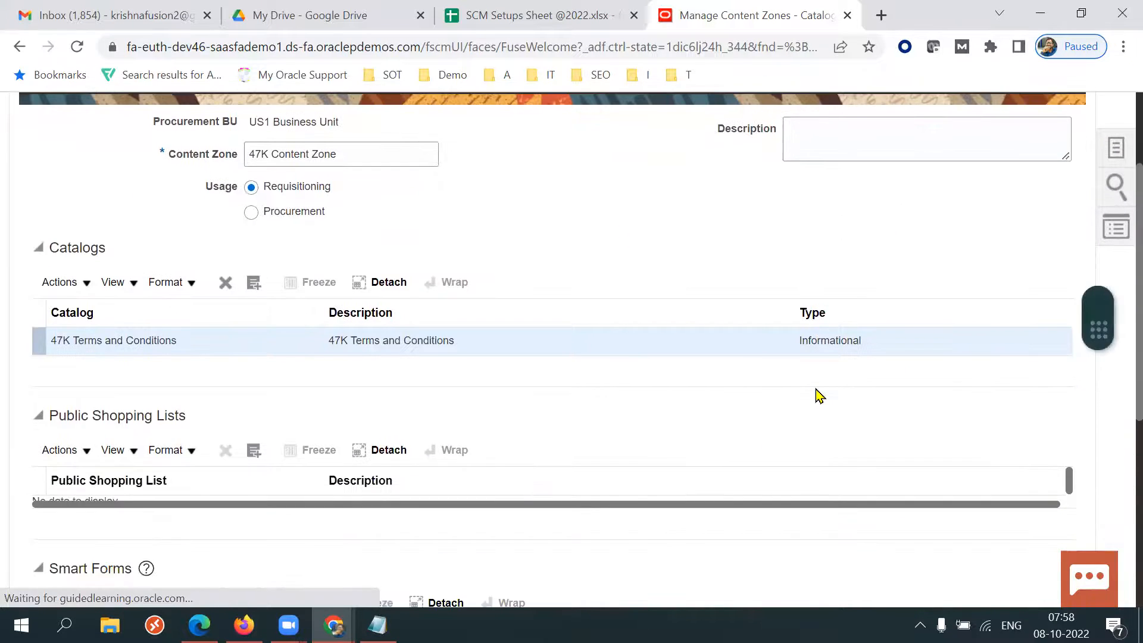
{"action": "left_click", "coordinate": [254, 284]}
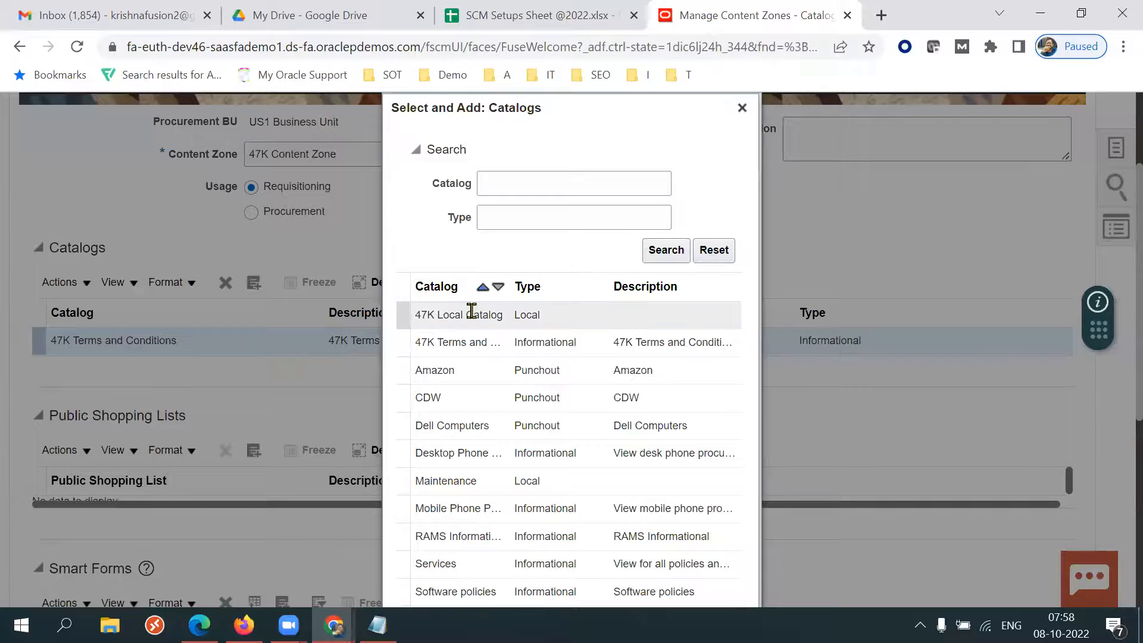
{"action": "scroll", "coordinate": [1117, 369], "scroll_direction": "down", "scroll_amount": 3}
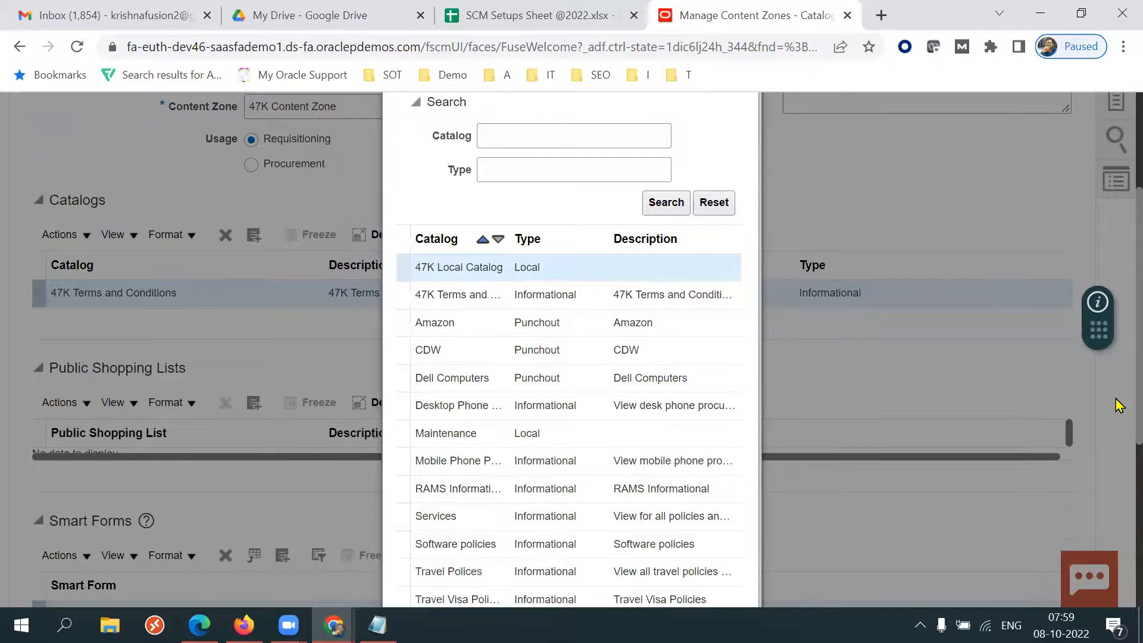
{"action": "left_click", "coordinate": [630, 540]}
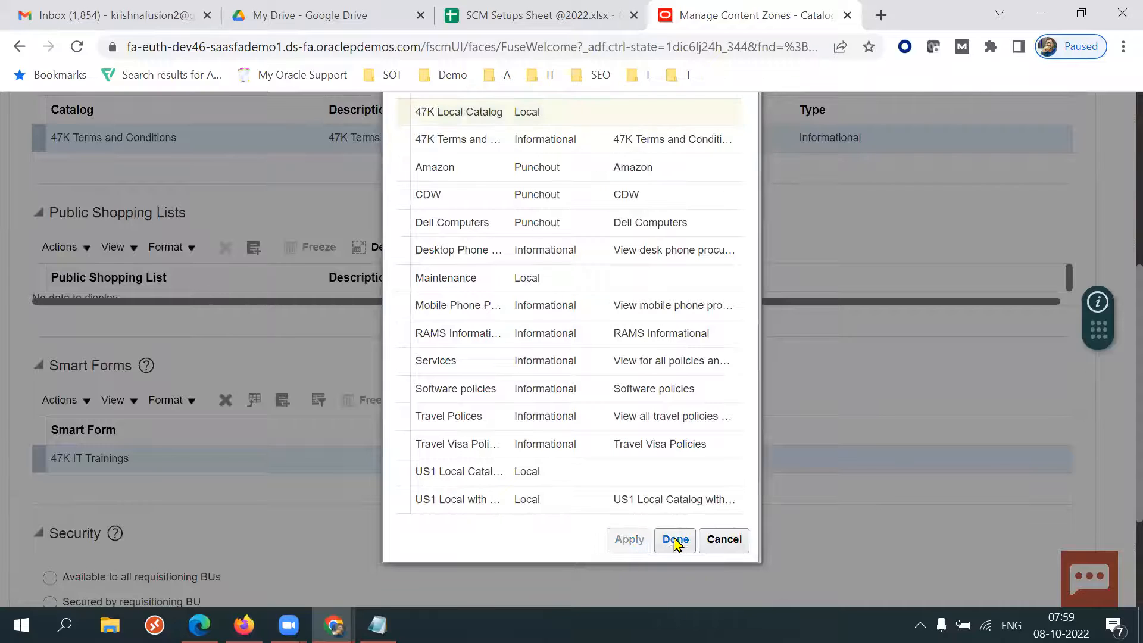
{"action": "left_click", "coordinate": [675, 541]}
{"action": "left_click", "coordinate": [972, 135]}
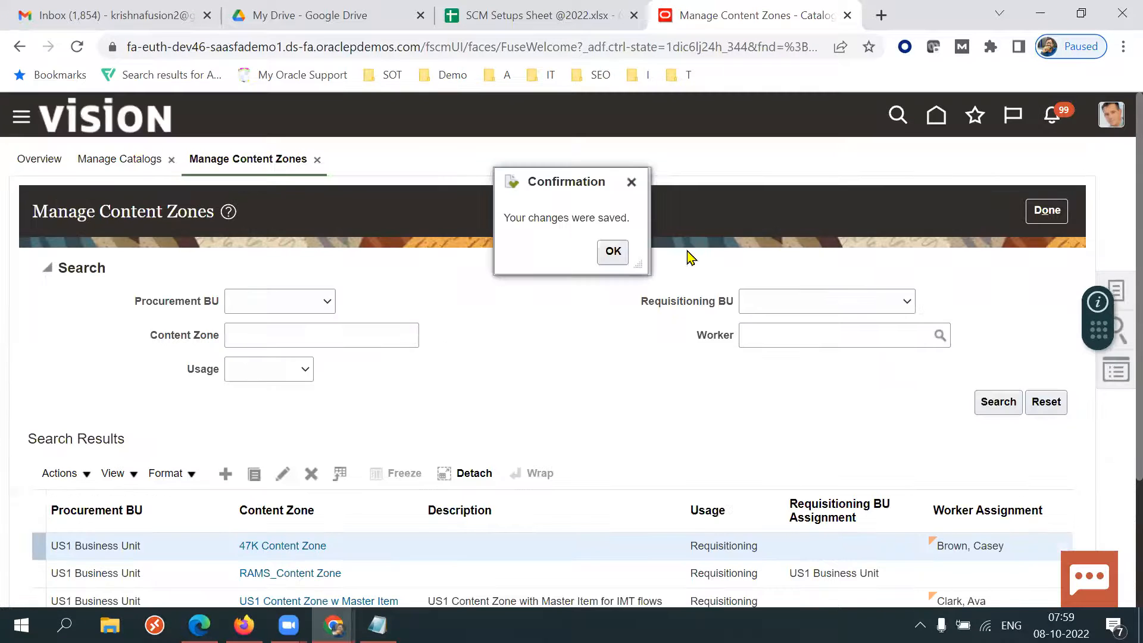
{"action": "left_click", "coordinate": [612, 251]}
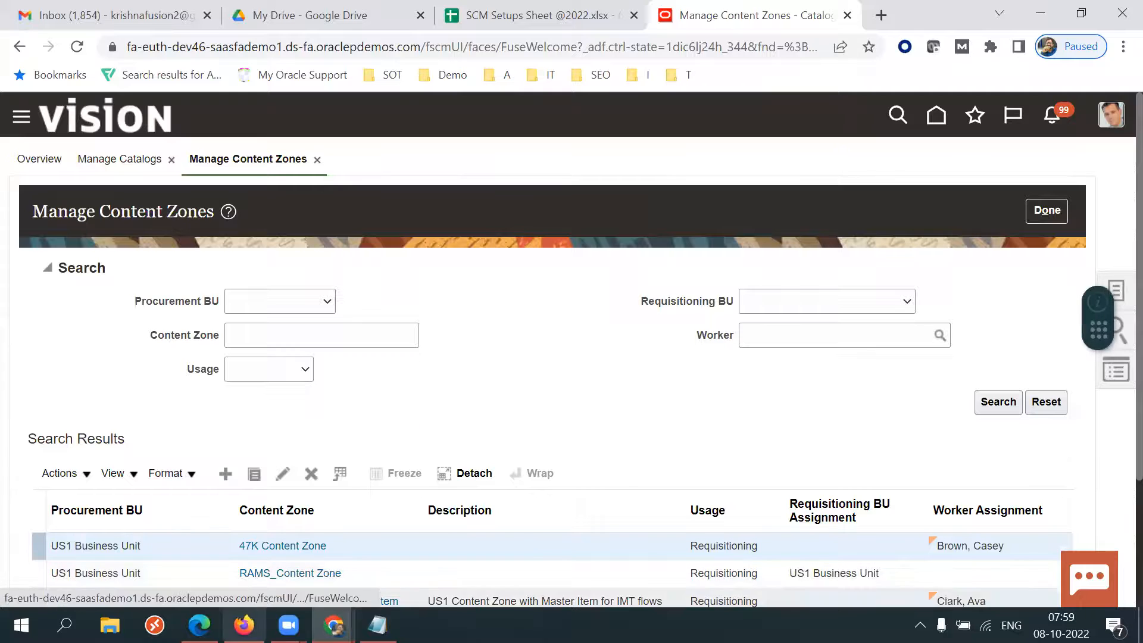
Switch to the shopping window and open the 47K Browsing Category from the top categories.
{"action": "mouse_move", "coordinate": [200, 625]}
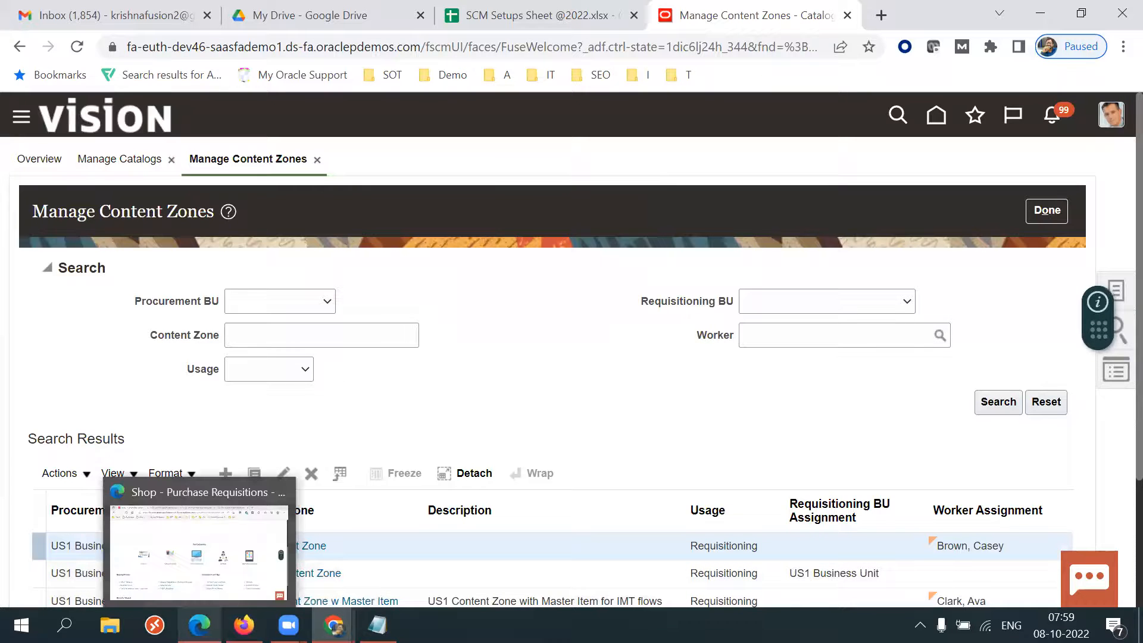
{"action": "left_click", "coordinate": [205, 590]}
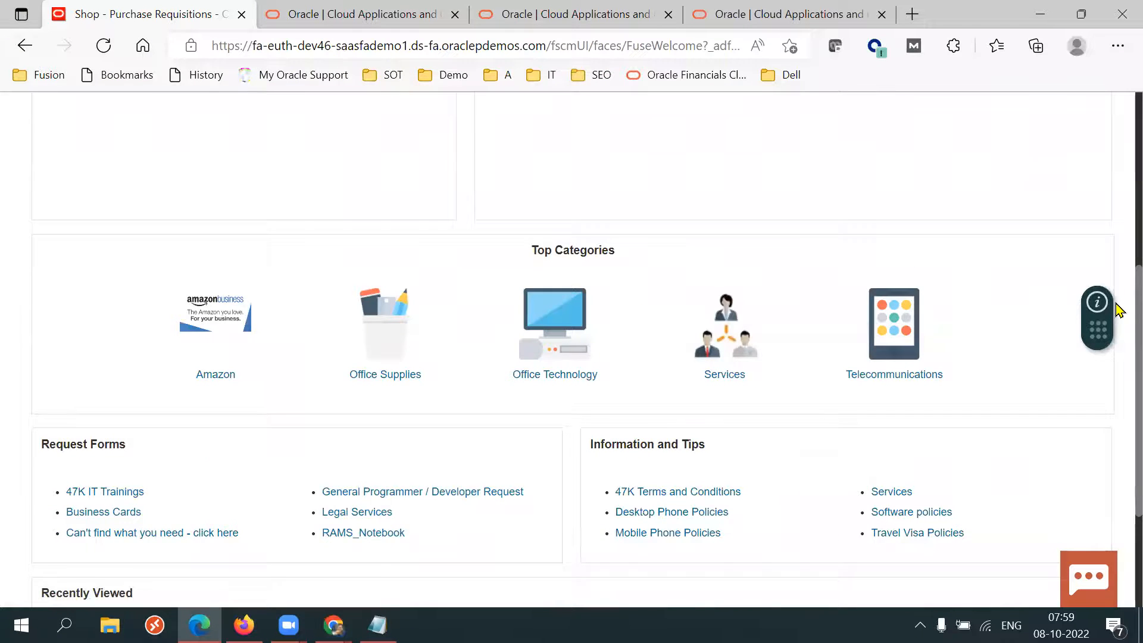
{"action": "scroll", "coordinate": [1119, 310], "scroll_direction": "up", "scroll_amount": 6}
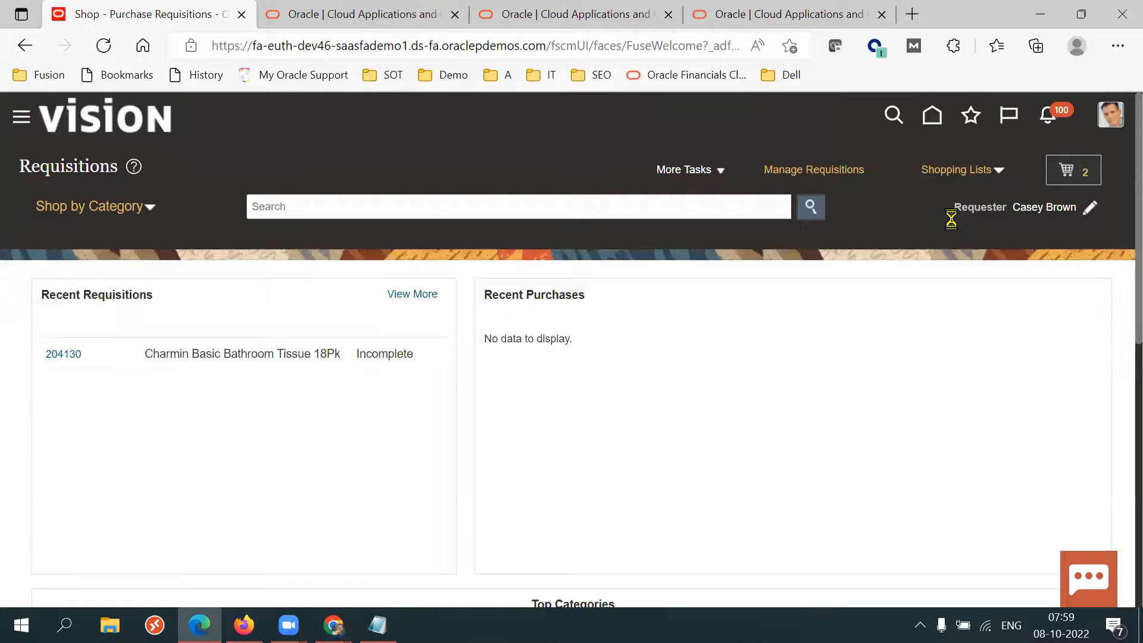
{"action": "scroll", "coordinate": [1118, 300], "scroll_direction": "down", "scroll_amount": 3}
{"action": "scroll", "coordinate": [1118, 300], "scroll_direction": "down", "scroll_amount": 2}
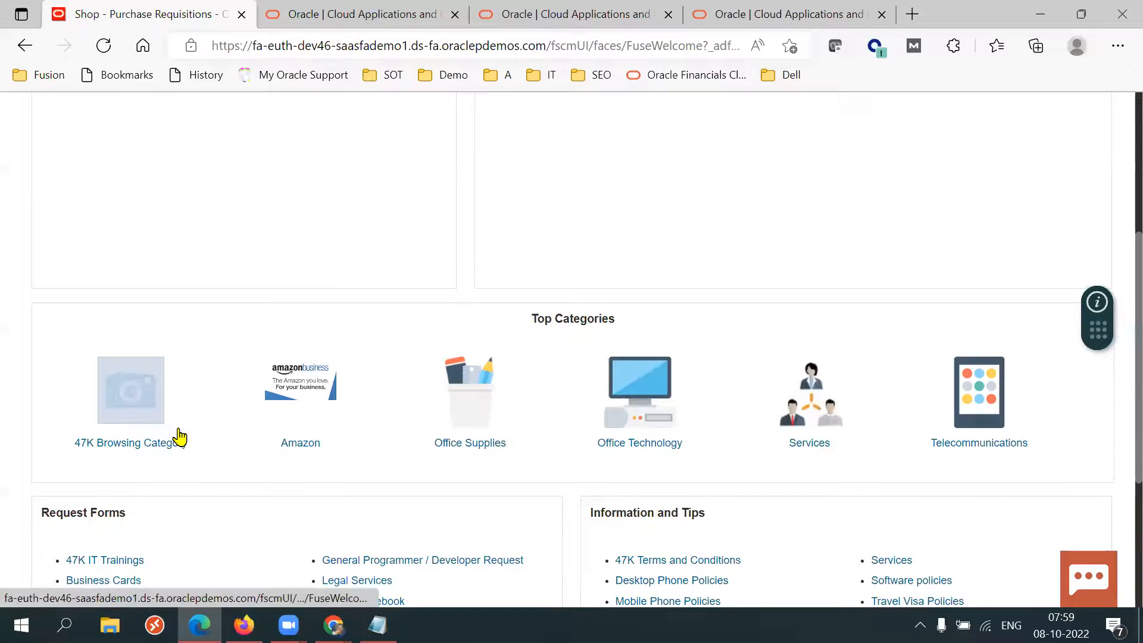
{"action": "left_click", "coordinate": [128, 447]}
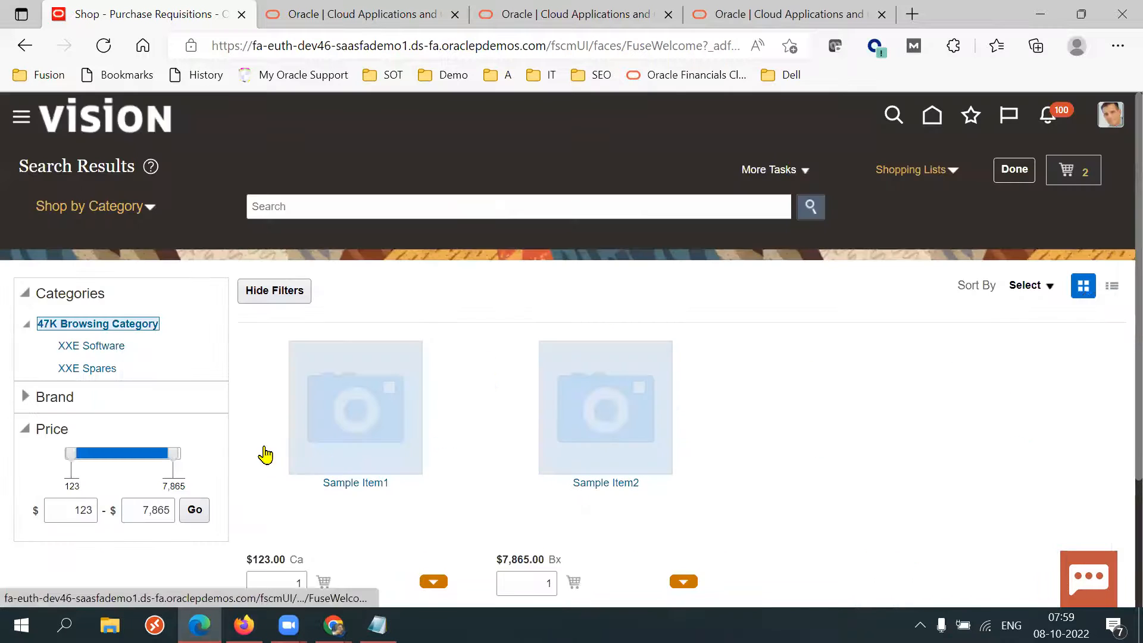
Browse the XXE Software and XXE Spares subcategories of the 47K Browsing Category.
{"action": "left_click", "coordinate": [105, 348]}
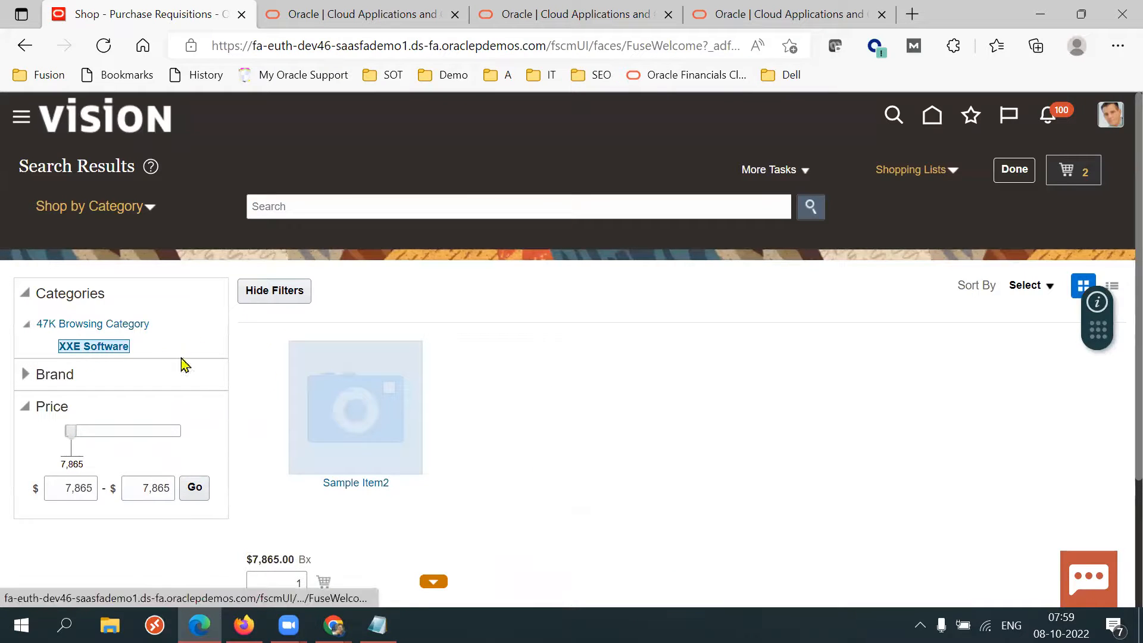
{"action": "scroll", "coordinate": [1116, 382], "scroll_direction": "down", "scroll_amount": 1}
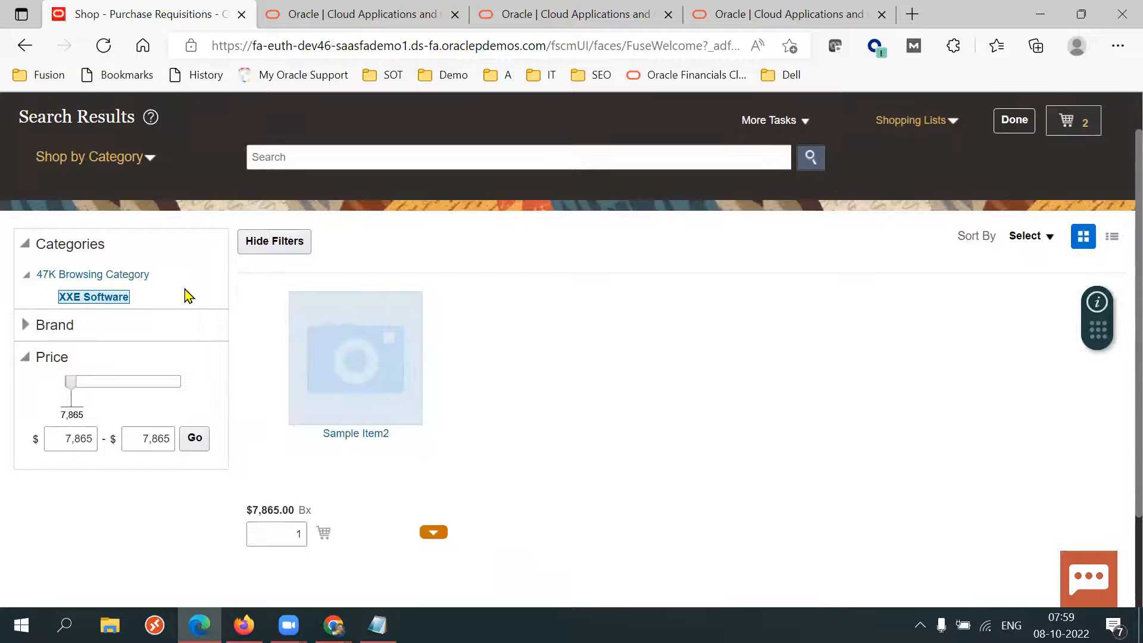
{"action": "left_click", "coordinate": [130, 275]}
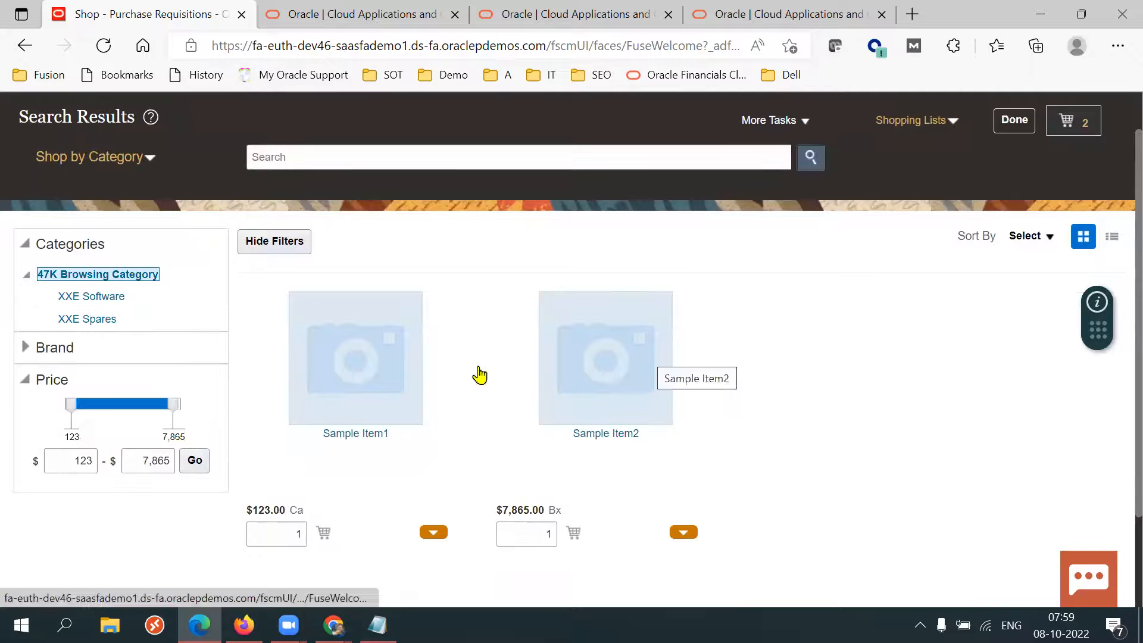
{"action": "left_click", "coordinate": [92, 320]}
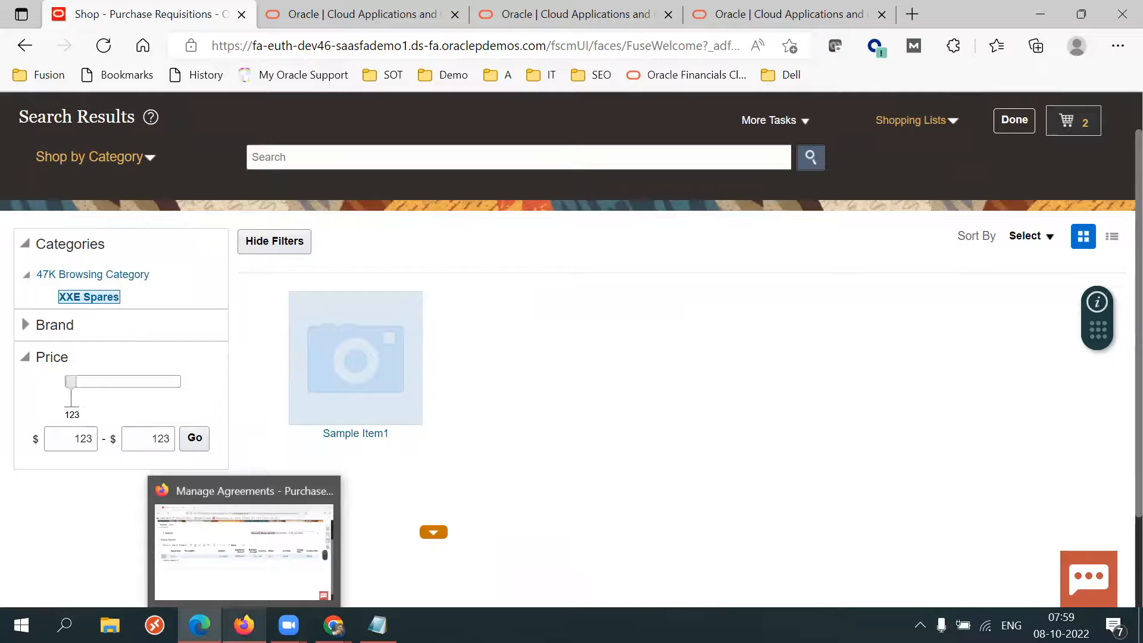
Switch to the agreement 52273 window and compare its lines with the items shown in the shopping results.
{"action": "left_click", "coordinate": [244, 625]}
{"action": "left_click", "coordinate": [110, 333]}
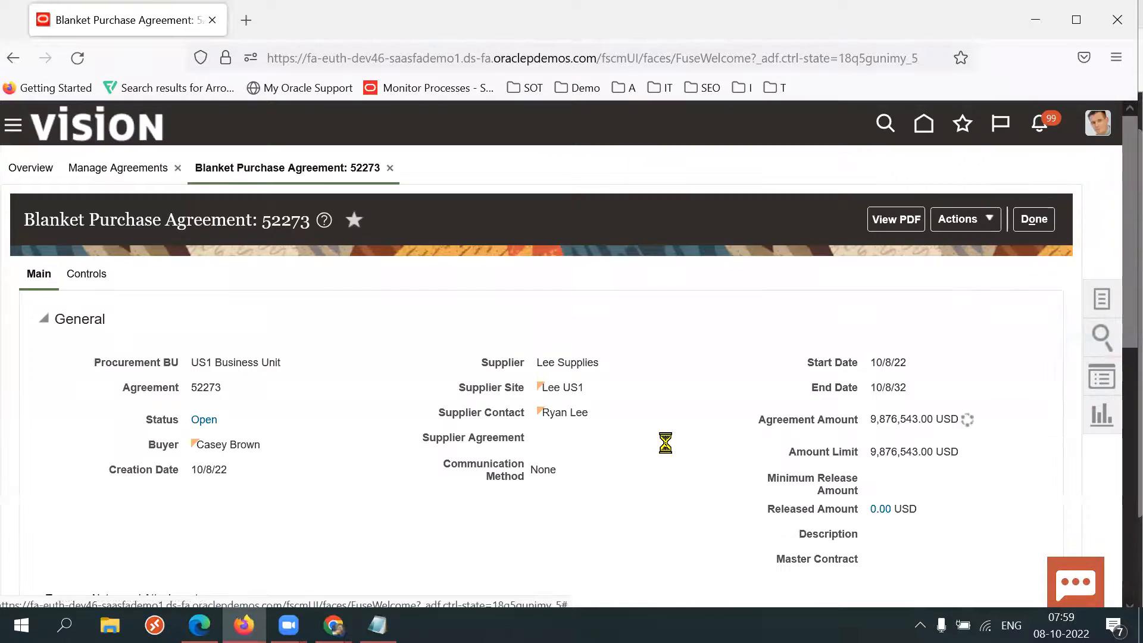
{"action": "scroll", "coordinate": [667, 444], "scroll_direction": "down", "scroll_amount": 1}
{"action": "scroll", "coordinate": [671, 451], "scroll_direction": "down", "scroll_amount": 8}
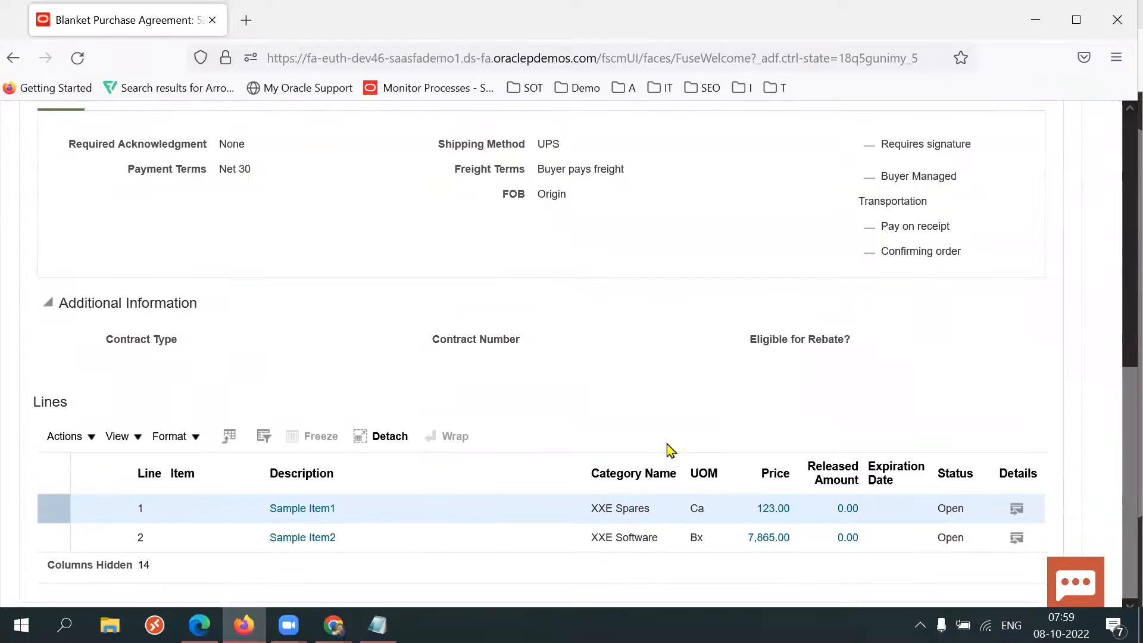
{"action": "left_click_drag", "start_coordinate": [649, 508], "coordinate": [265, 521]}
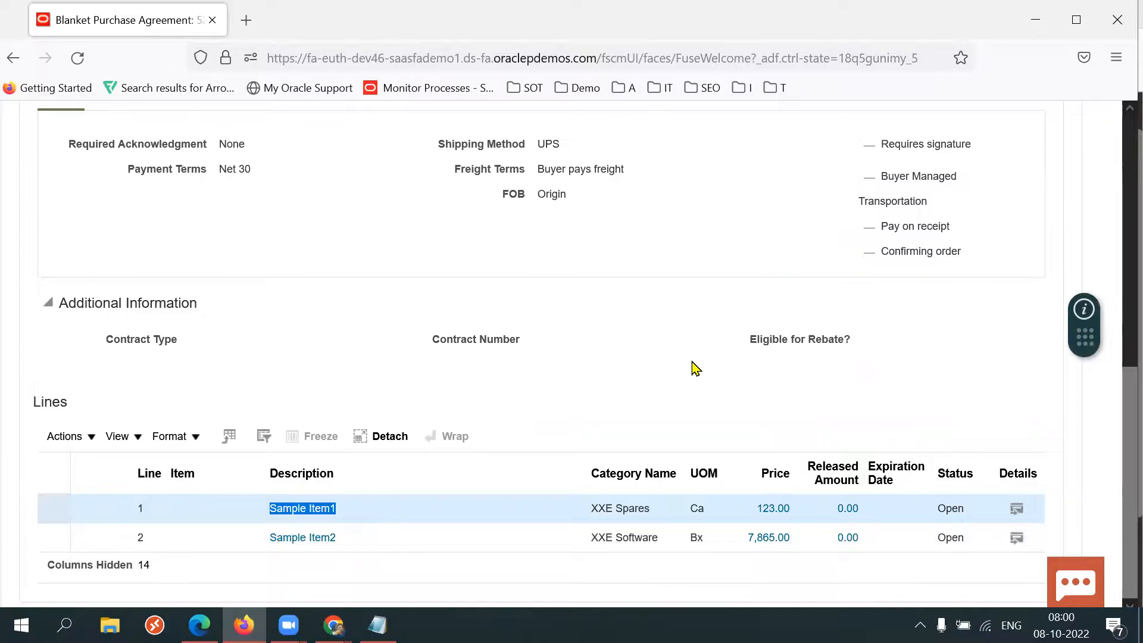
{"action": "key", "text": "alt+Tab"}
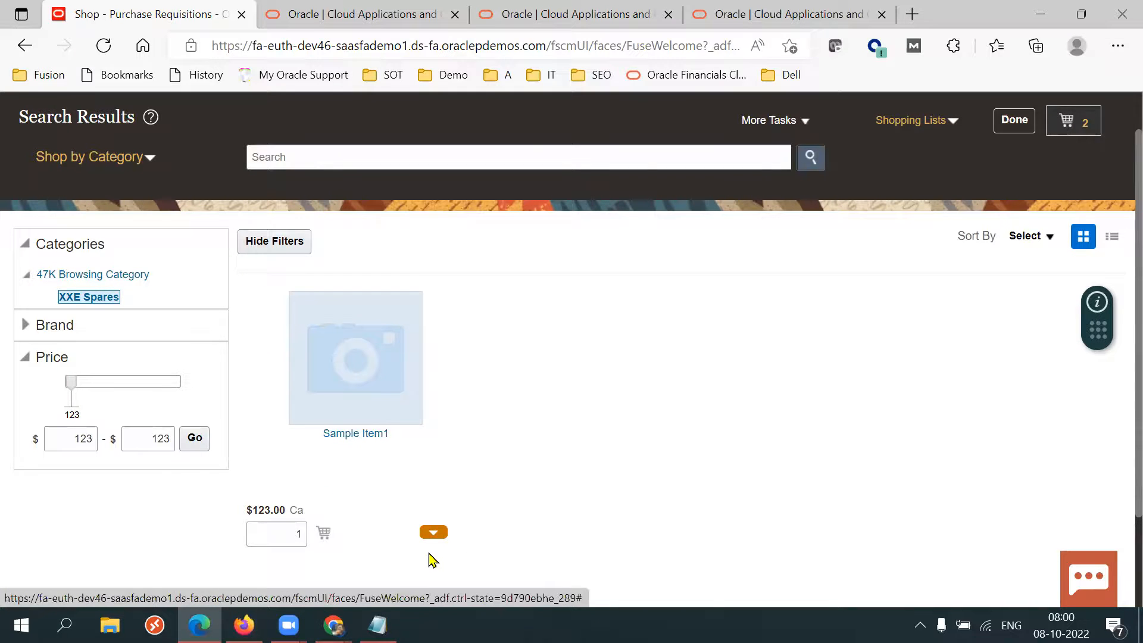
{"action": "key", "text": "alt+Tab"}
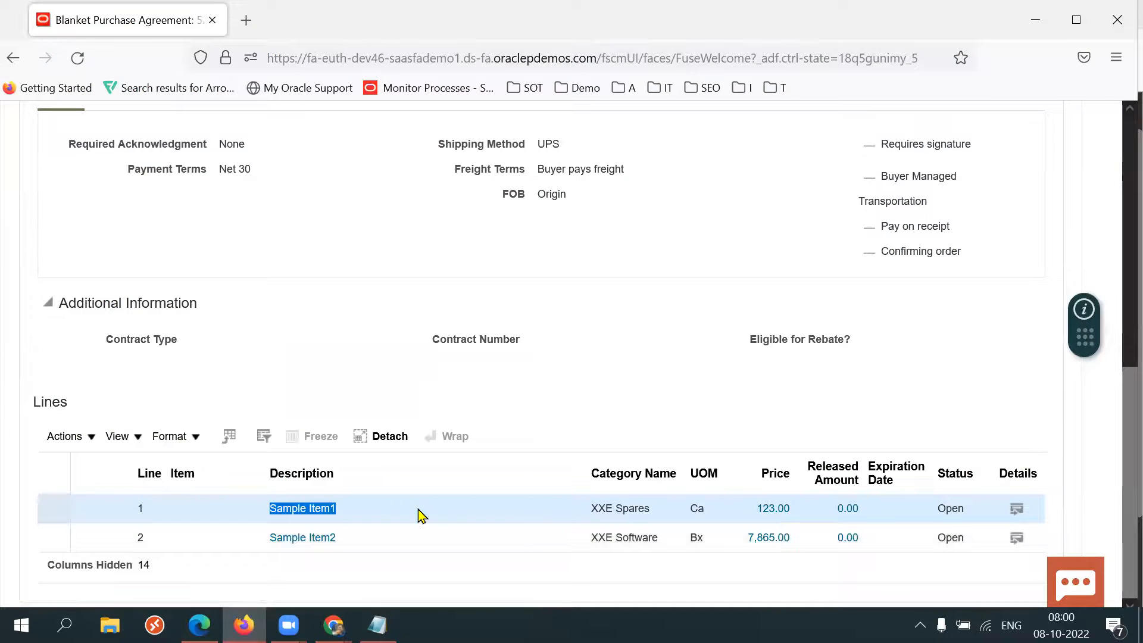
{"action": "key", "text": "alt+Tab"}
{"action": "key", "text": "alt+Tab"}
{"action": "key", "text": "alt+Tab"}
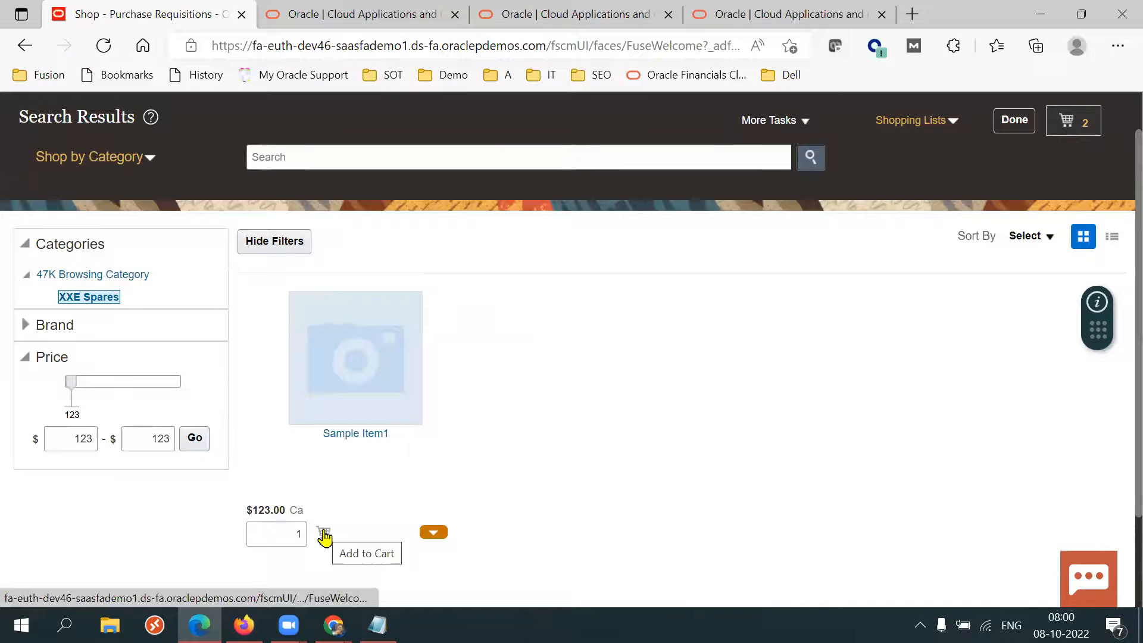
Browse the 47K Browsing Category and its XXE Spares subcategory again.
{"action": "left_click", "coordinate": [132, 274]}
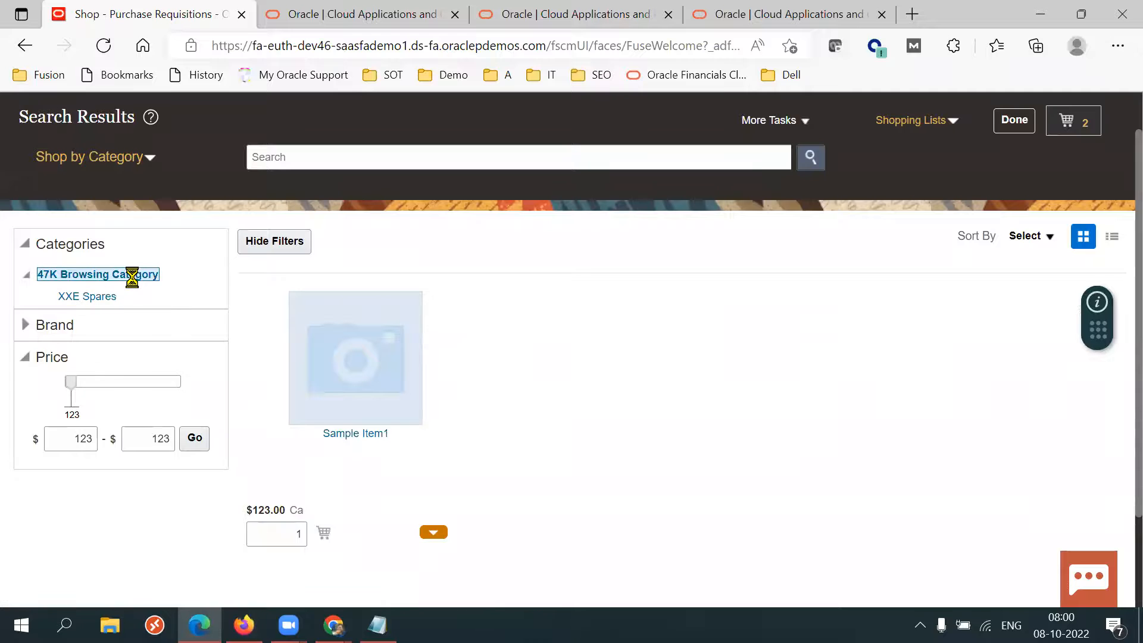
{"action": "left_click", "coordinate": [91, 319]}
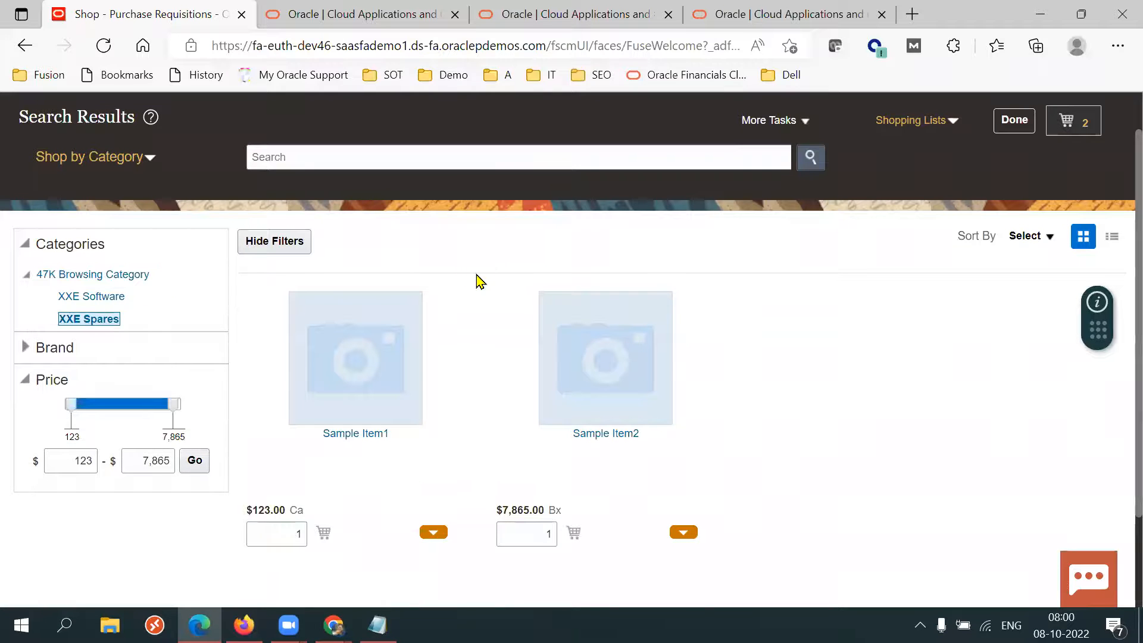
{"action": "left_click", "coordinate": [134, 274]}
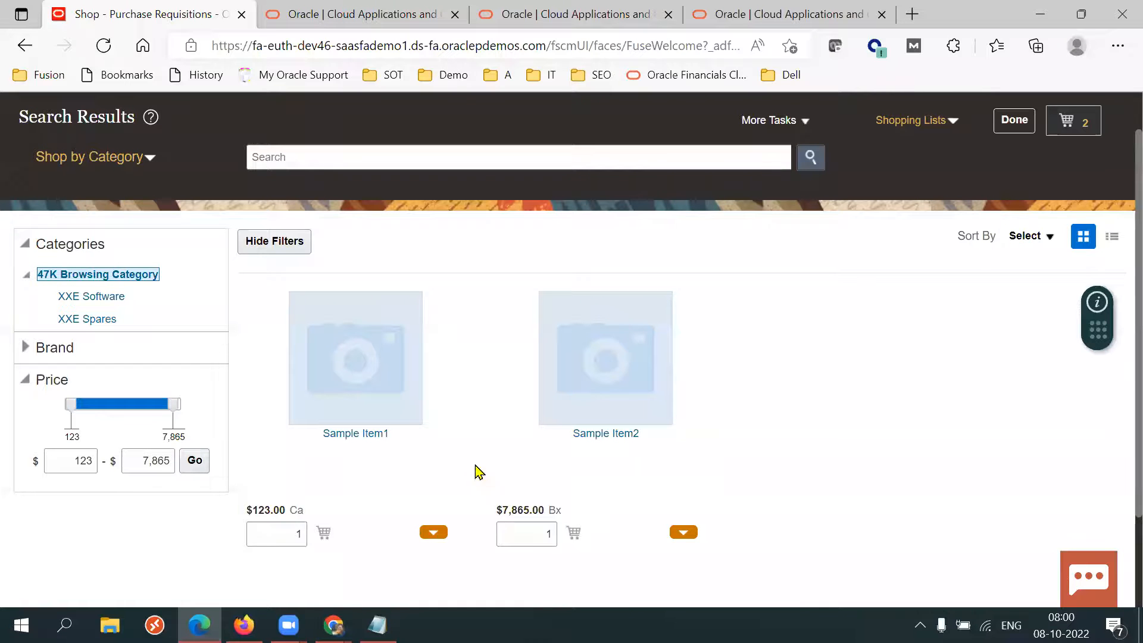
Return to the setup window and open the 47K Local Catalog for editing to review its agreements.
{"action": "mouse_move", "coordinate": [245, 626]}
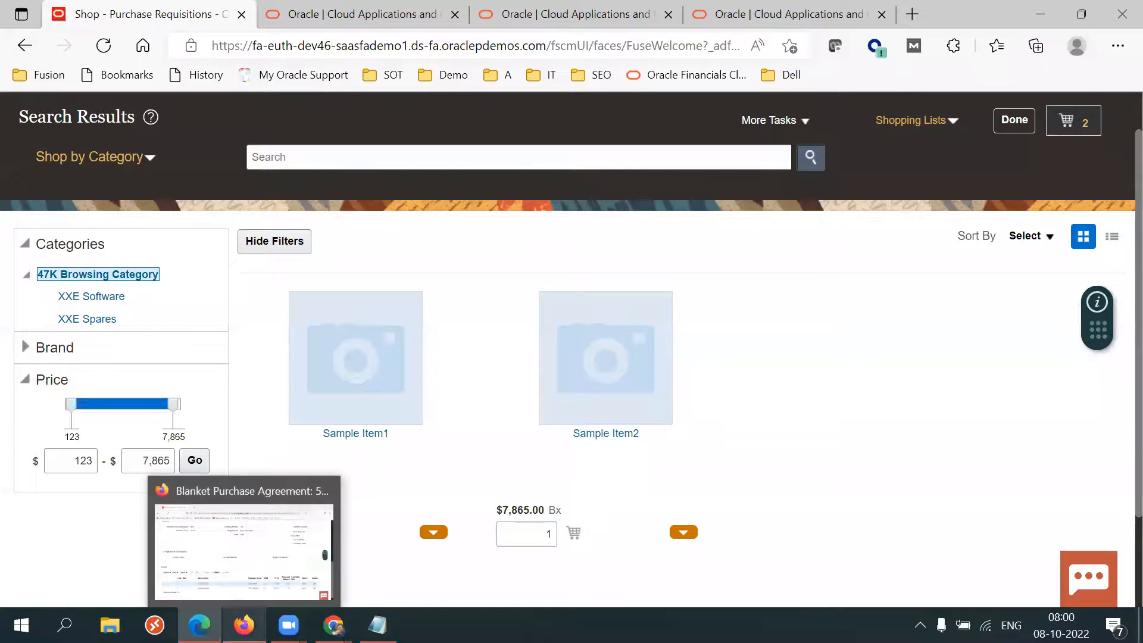
{"action": "mouse_move", "coordinate": [334, 625]}
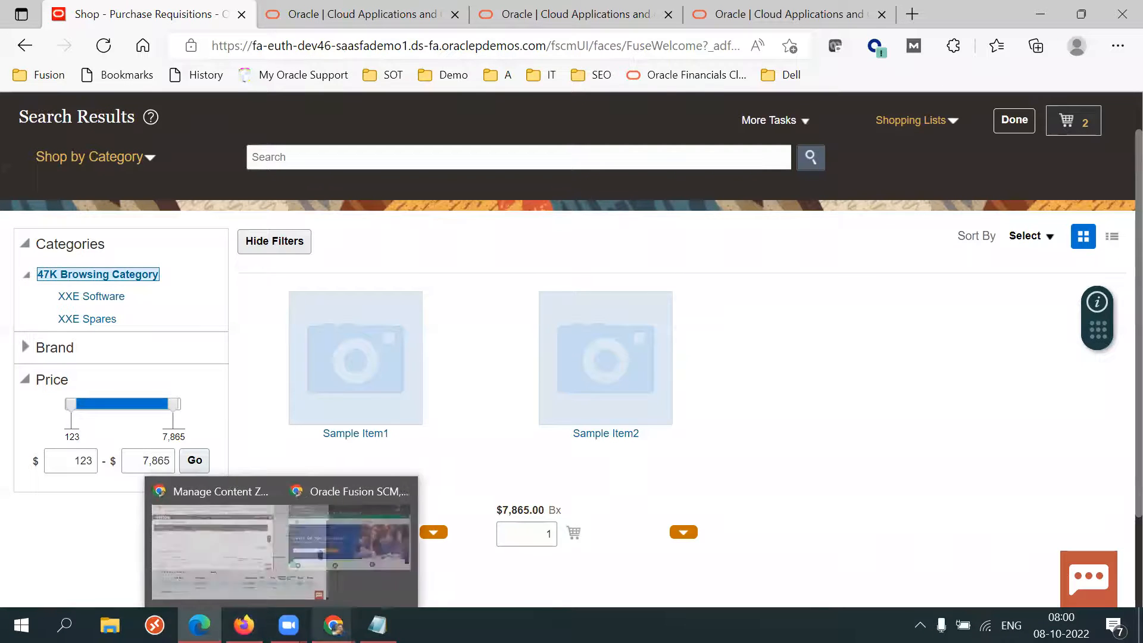
{"action": "left_click", "coordinate": [278, 581]}
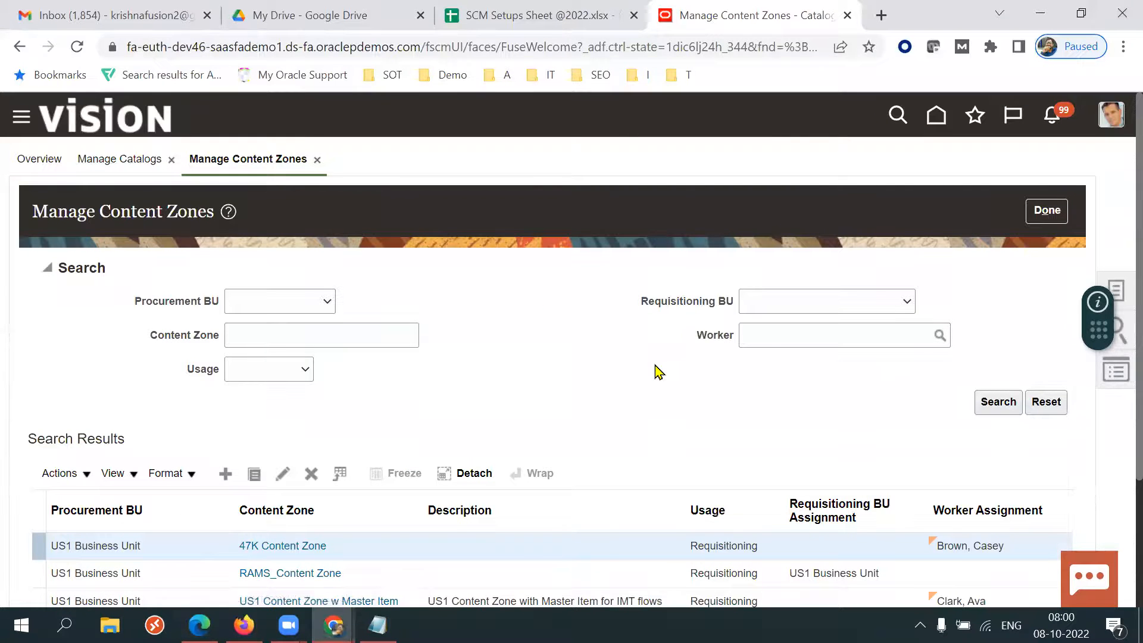
{"action": "scroll", "coordinate": [1117, 361], "scroll_direction": "down", "scroll_amount": 2}
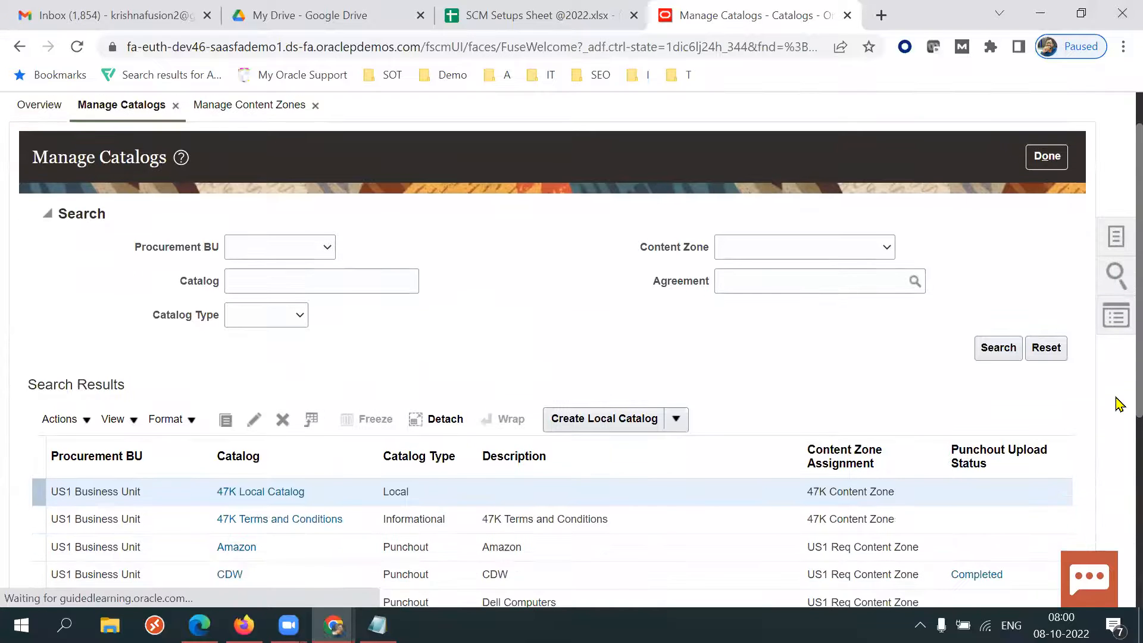
{"action": "left_click", "coordinate": [254, 374]}
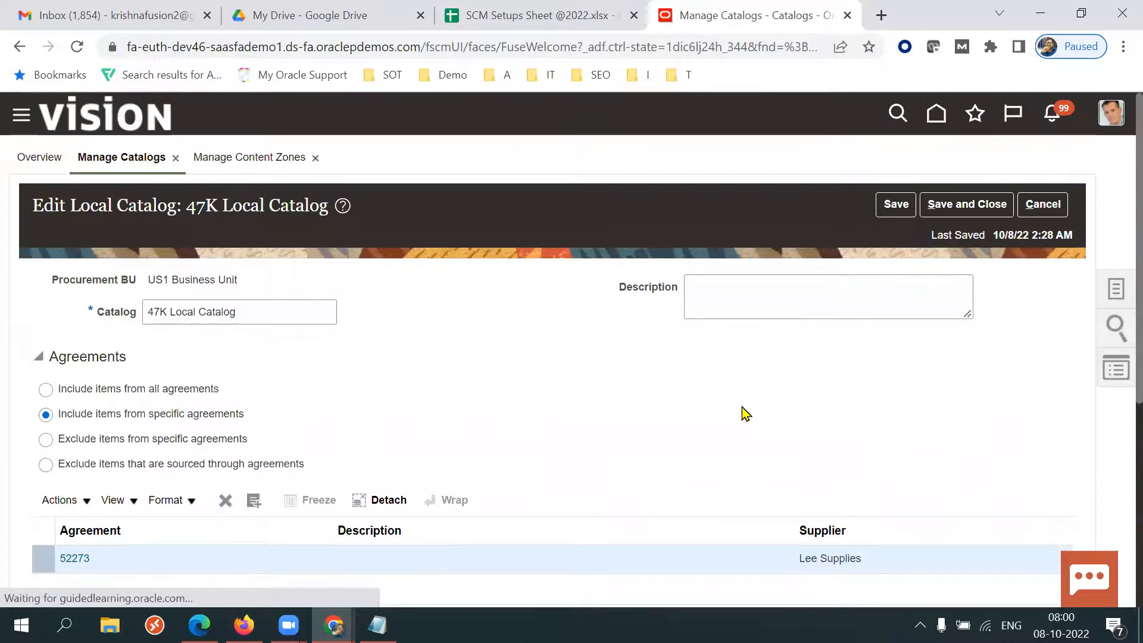
{"action": "scroll", "coordinate": [743, 413], "scroll_direction": "down", "scroll_amount": 1}
{"action": "triple_click", "coordinate": [245, 253]}
{"action": "left_click", "coordinate": [627, 337]}
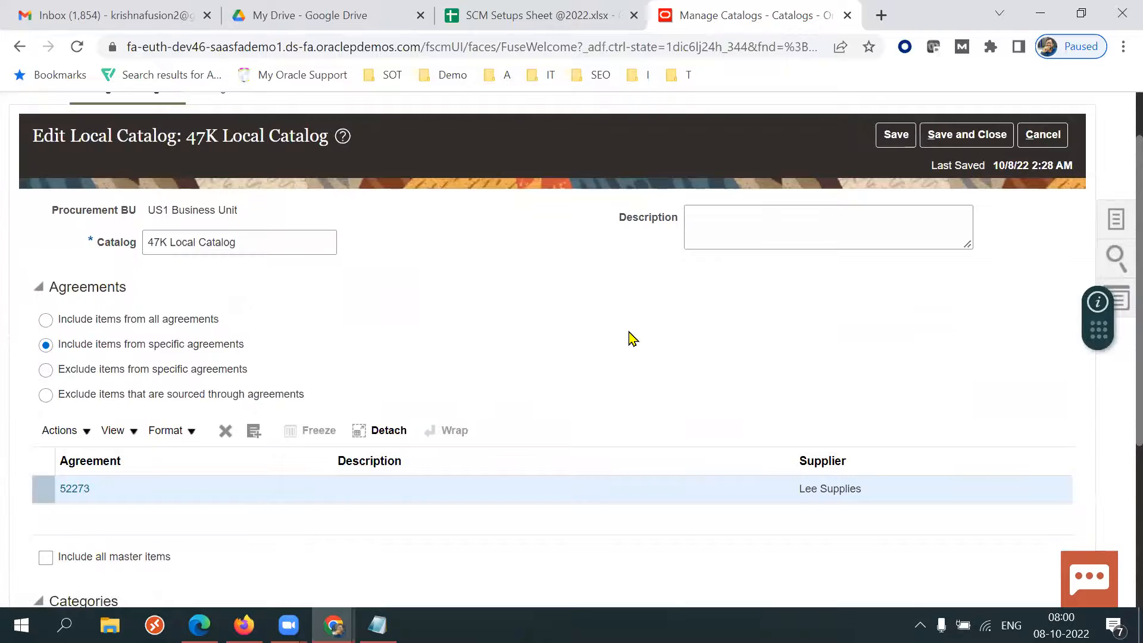
Review the agreement and category selections of the 47K Local Catalog.
{"action": "scroll", "coordinate": [630, 338], "scroll_direction": "down", "scroll_amount": 4}
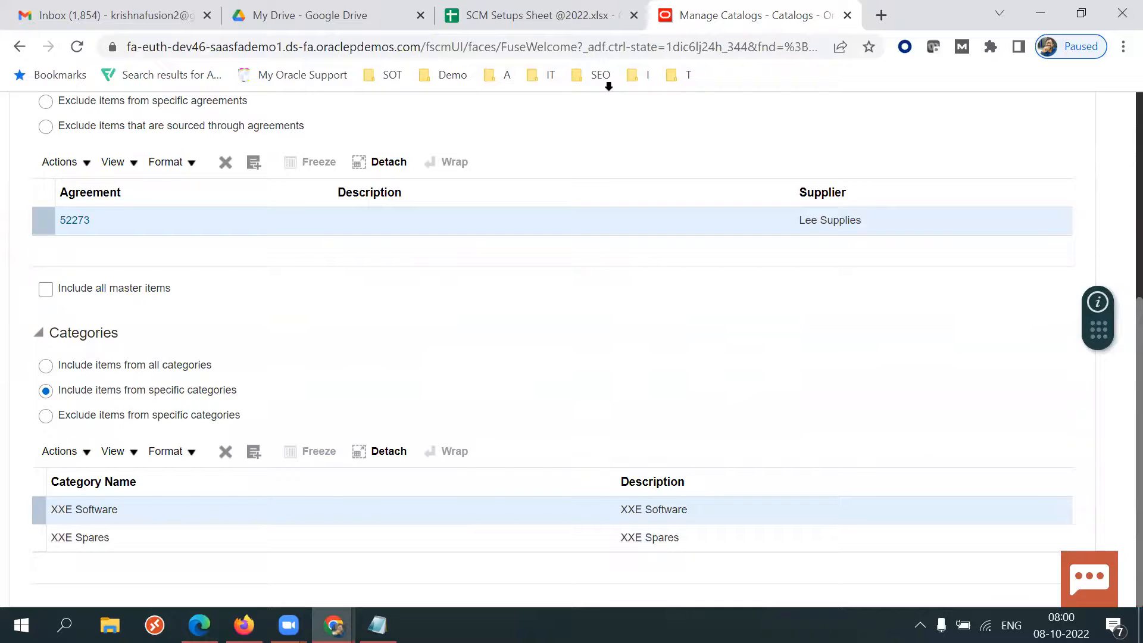
{"action": "left_click", "coordinate": [776, 212]}
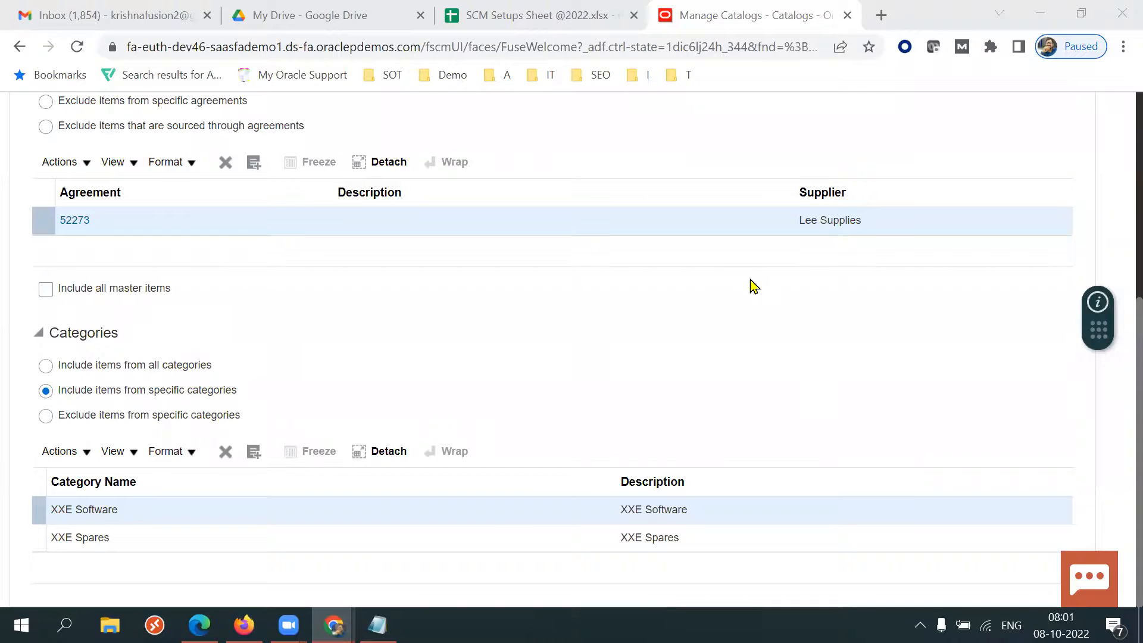
{"action": "left_click", "coordinate": [476, 344]}
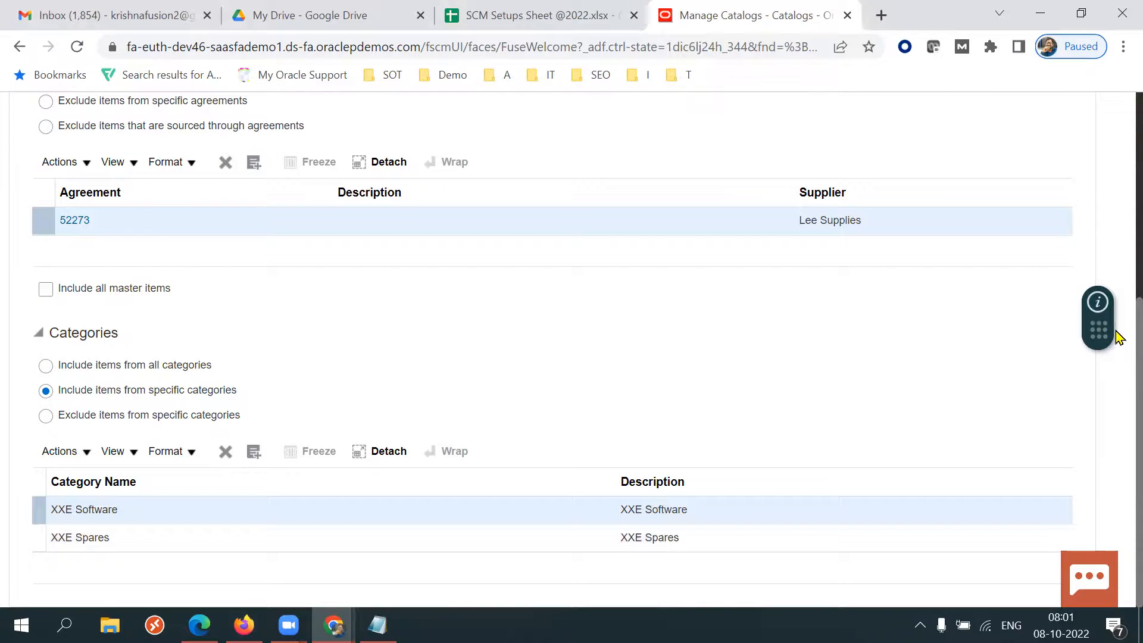
{"action": "scroll", "coordinate": [1120, 328], "scroll_direction": "up", "scroll_amount": 1}
{"action": "scroll", "coordinate": [1118, 298], "scroll_direction": "up", "scroll_amount": 3}
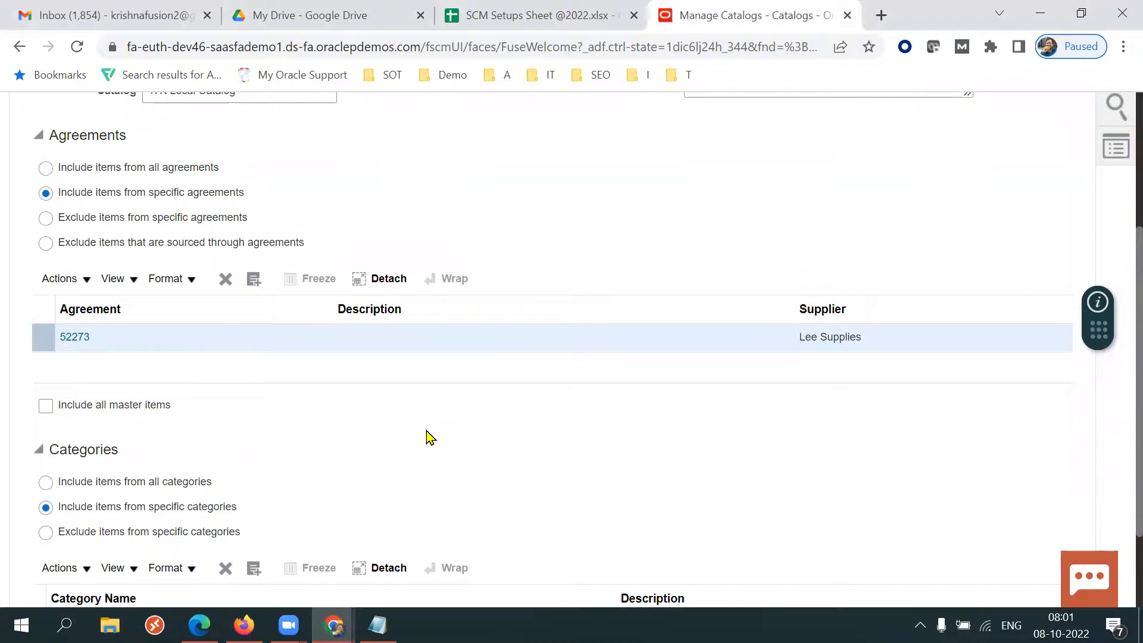
{"action": "scroll", "coordinate": [1118, 298], "scroll_direction": "up", "scroll_amount": 3}
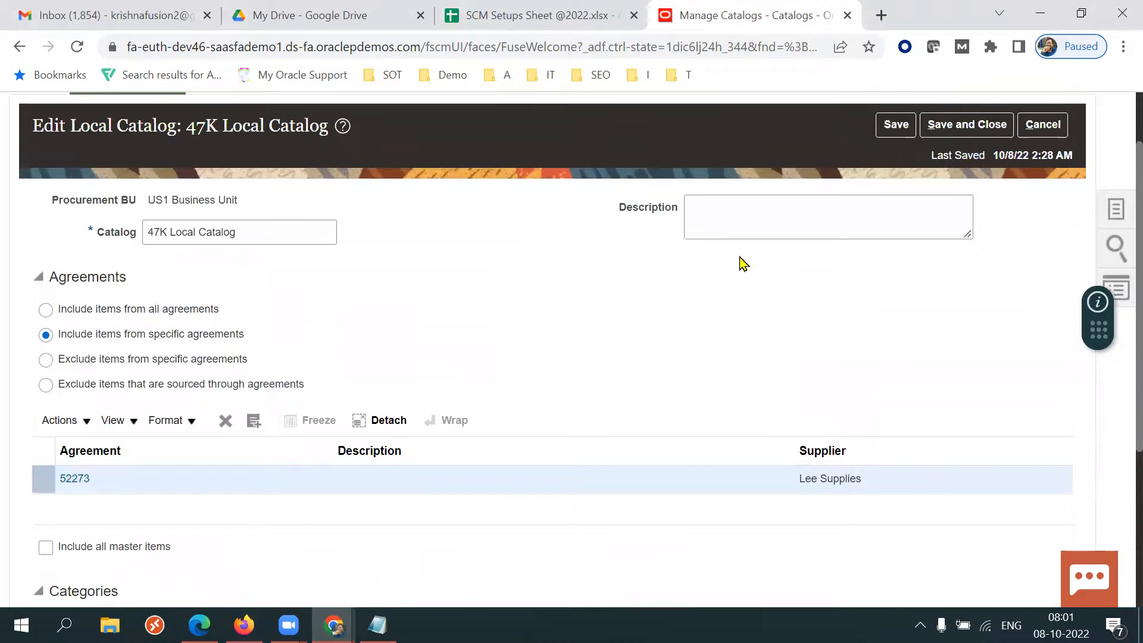
Switch to Notepad, clear the old notes, and write a Local Catalog heading with a dashed underline and BPA.
{"action": "triple_click", "coordinate": [286, 234]}
{"action": "left_click", "coordinate": [639, 334]}
{"action": "left_click", "coordinate": [377, 625]}
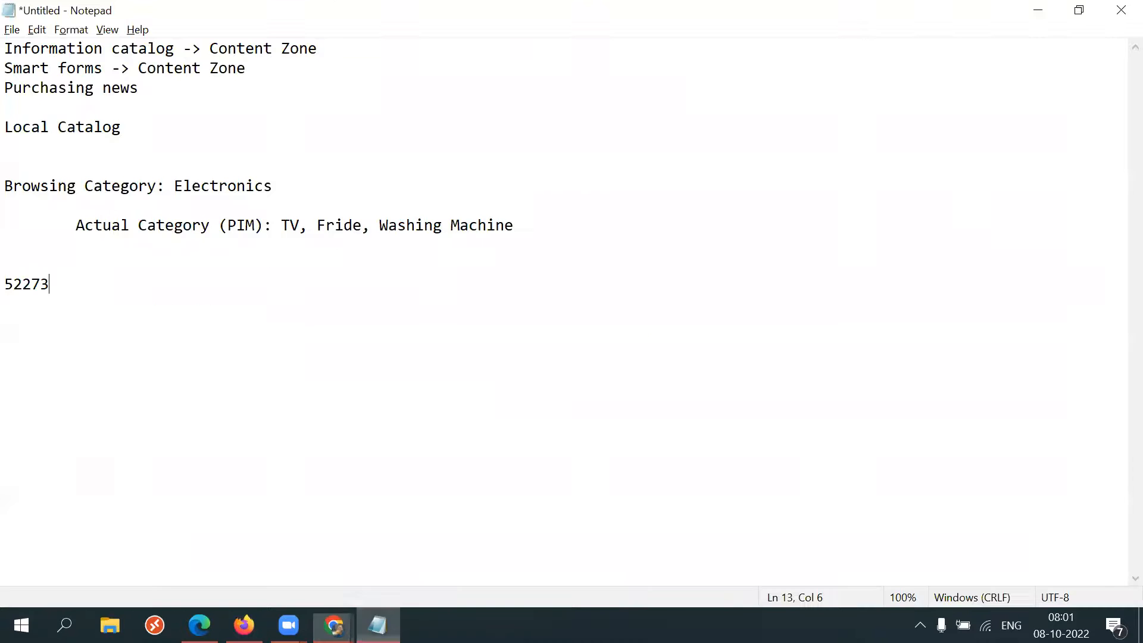
{"action": "left_click_drag", "start_coordinate": [184, 289], "coordinate": [4, 7]}
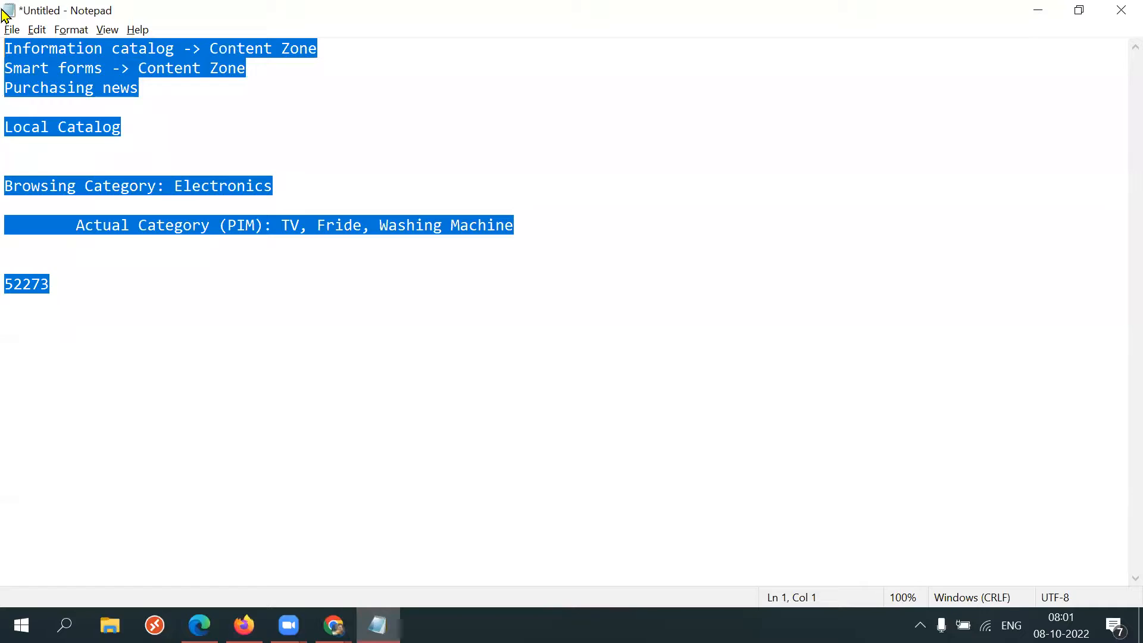
{"action": "key", "text": "BackSpace"}
{"action": "type", "text": "Loc"}
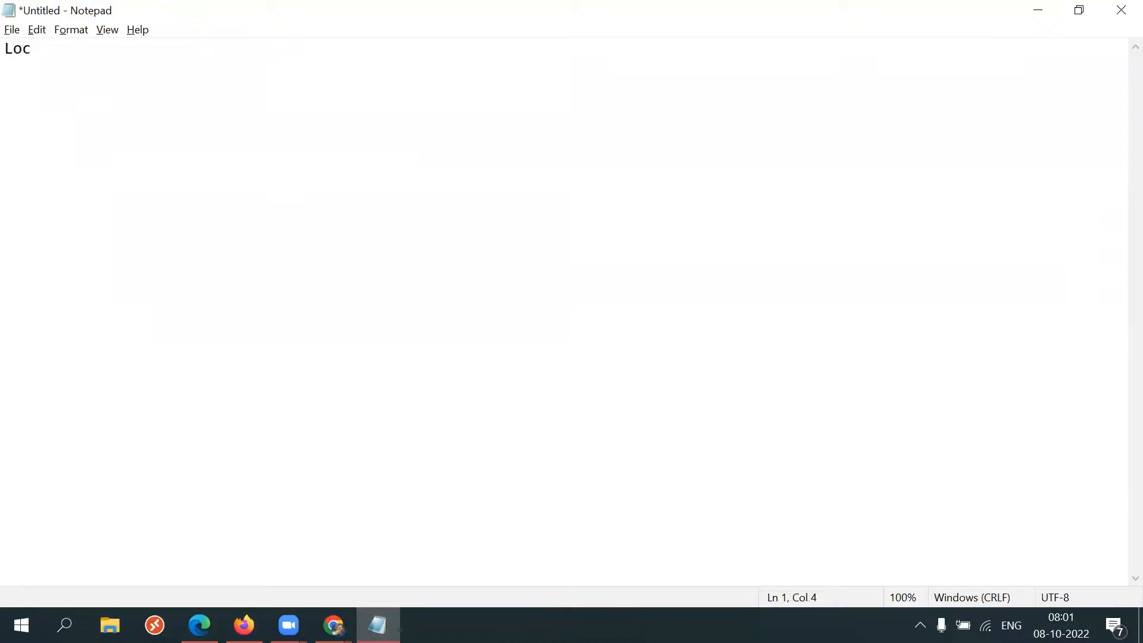
{"action": "type", "text": "al Catalog"}
{"action": "key", "text": "Return"}
{"action": "type", "text": "-------------"}
{"action": "key", "text": "Return"}
{"action": "type", "text": "BPA"}
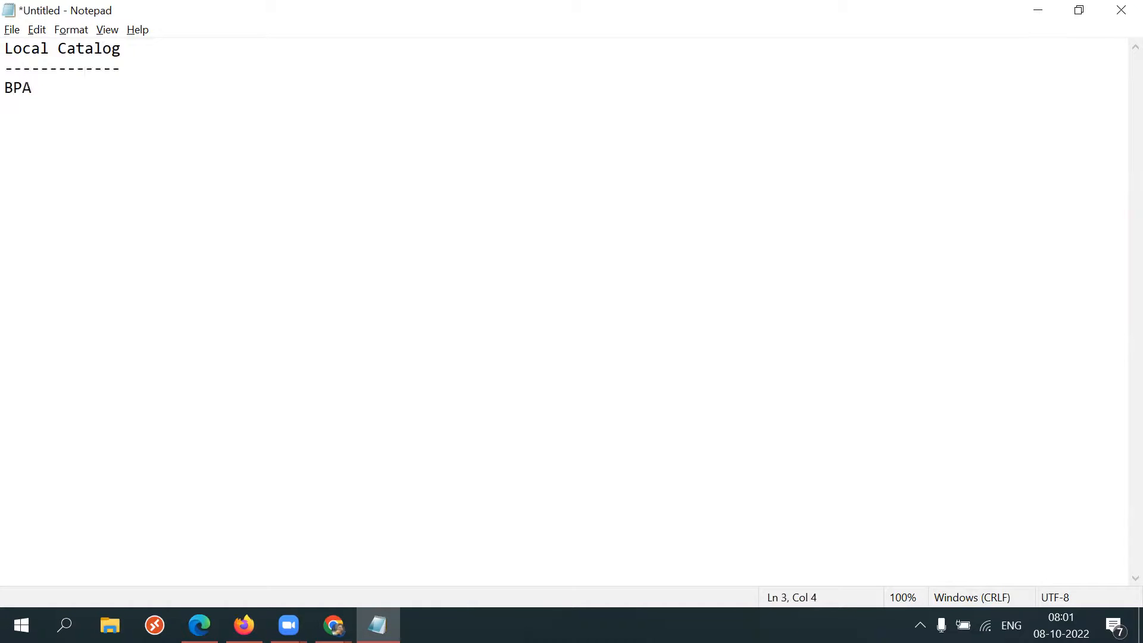
Add the line Browsing Category -> Featured to the notes.
{"action": "key", "text": "Return"}
{"action": "type", "text": "Bro"}
{"action": "key", "text": "BackSpace"}
{"action": "type", "text": "rowsing Category -> Fet"}
{"action": "key", "text": "BackSpace"}
{"action": "type", "text": "atured"}
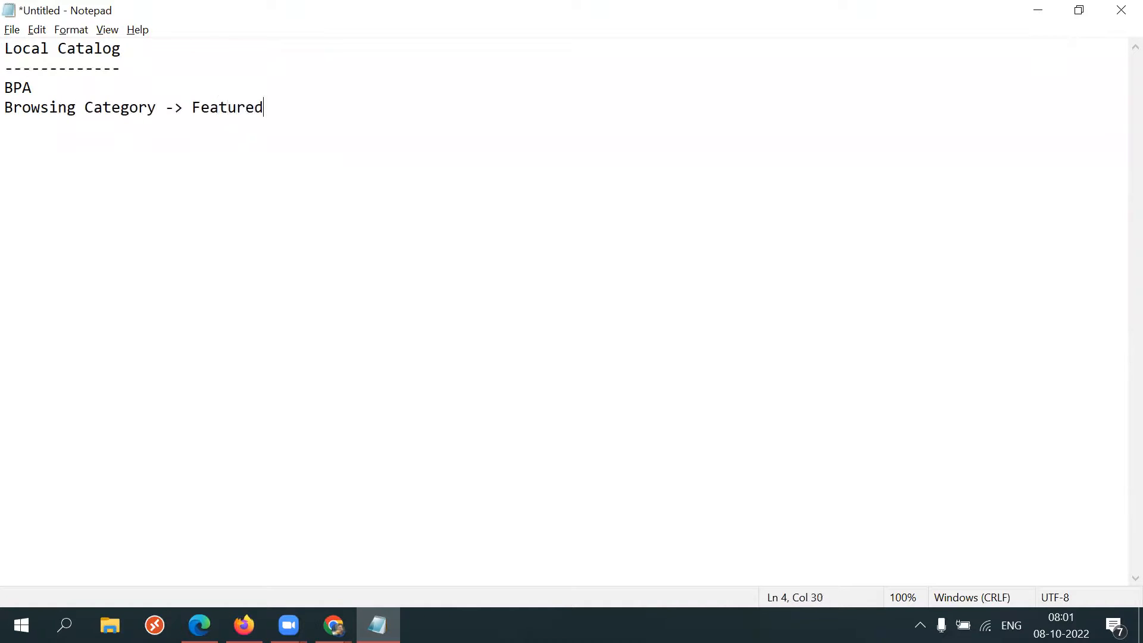
Switch to the shopping page to view its Top Categories section, then return to the notes.
{"action": "left_click_drag", "start_coordinate": [195, 113], "coordinate": [265, 114]}
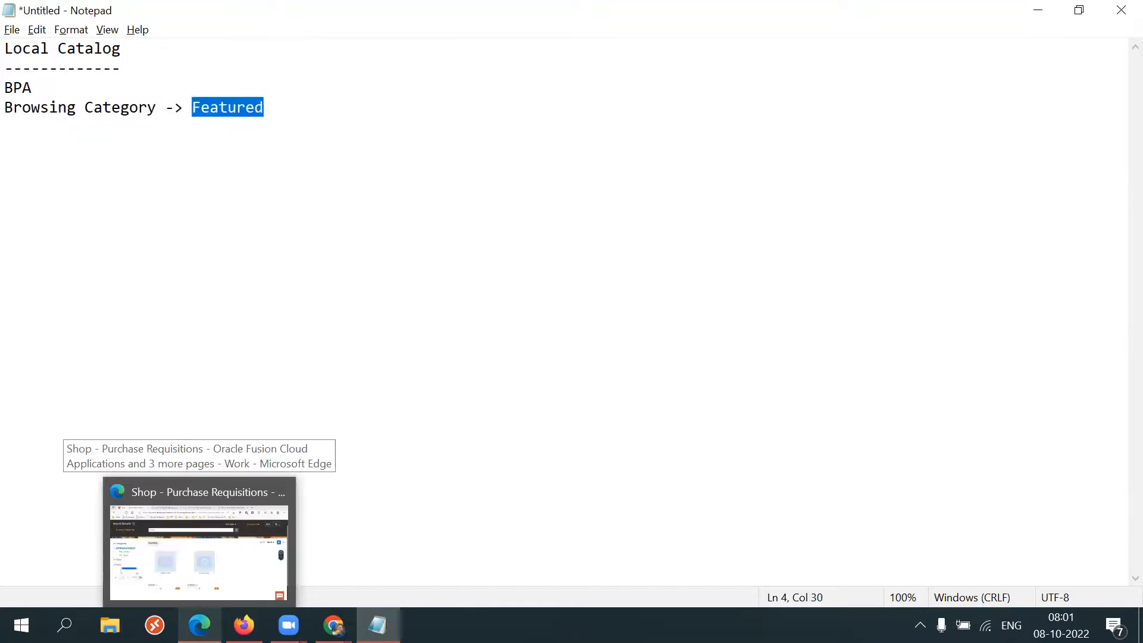
{"action": "left_click", "coordinate": [199, 625]}
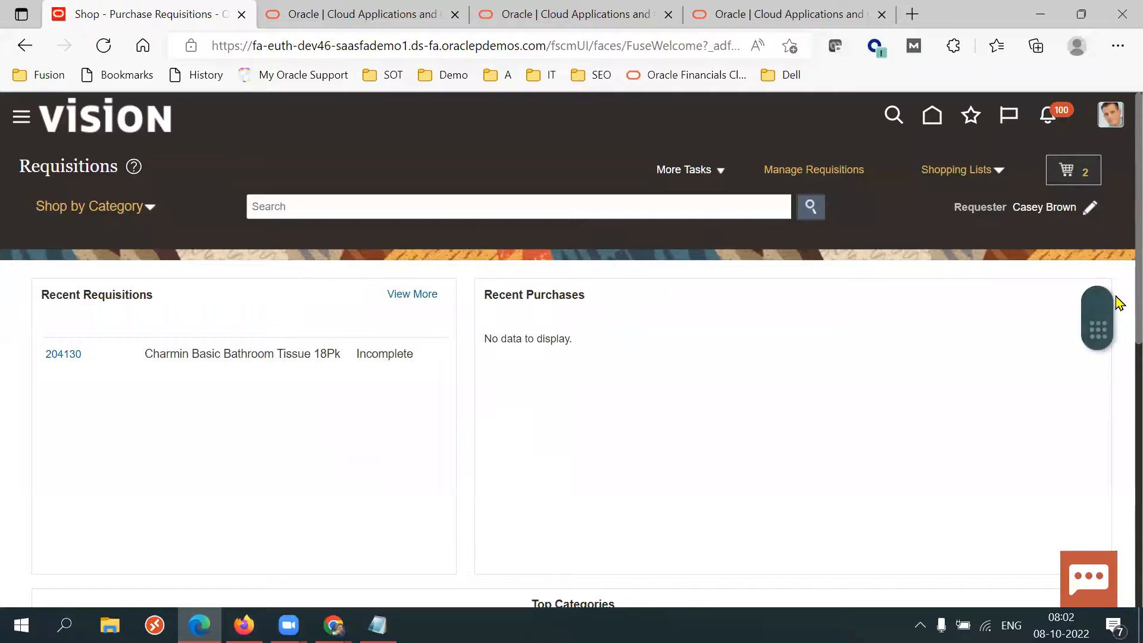
{"action": "scroll", "coordinate": [1115, 387], "scroll_direction": "down", "scroll_amount": 5}
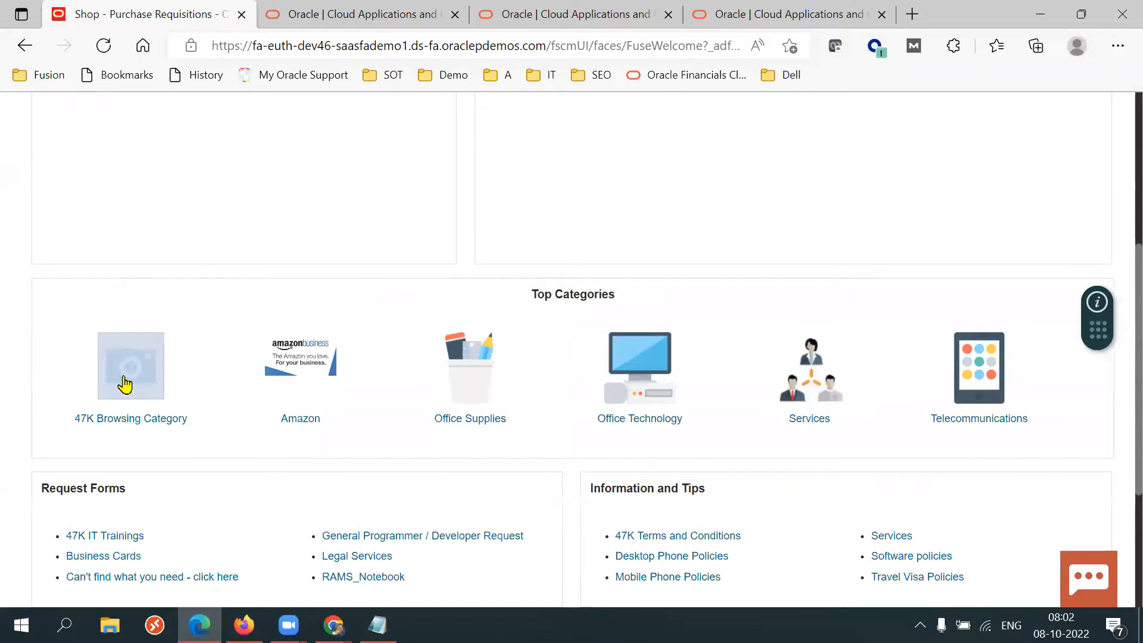
{"action": "key", "text": "alt+Tab"}
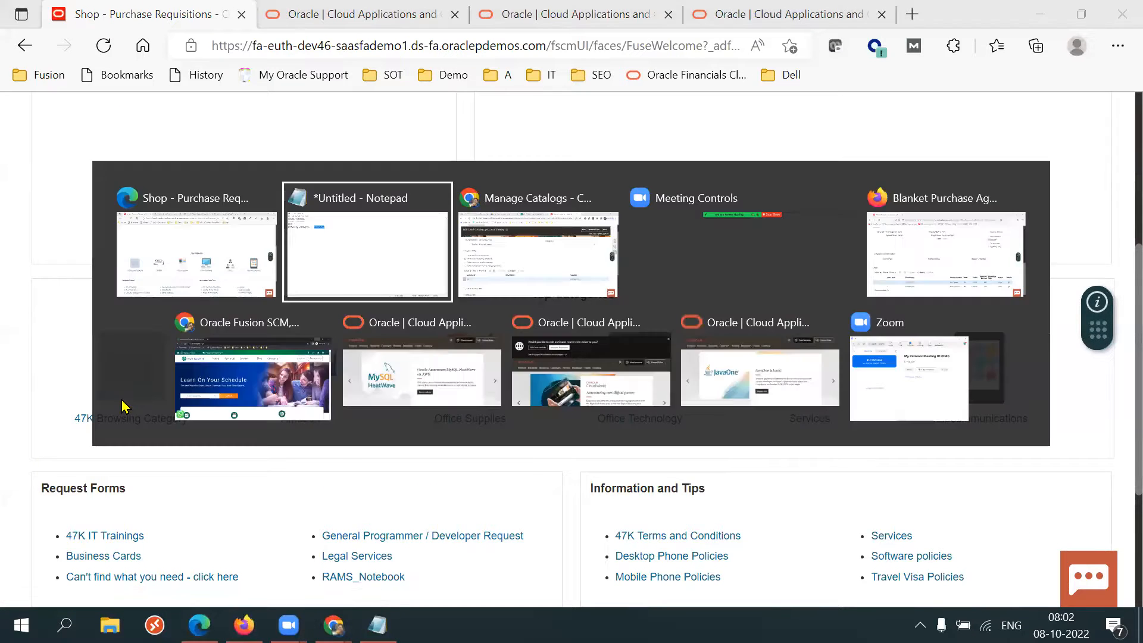
{"action": "left_click_drag", "start_coordinate": [157, 107], "coordinate": [39, 107]}
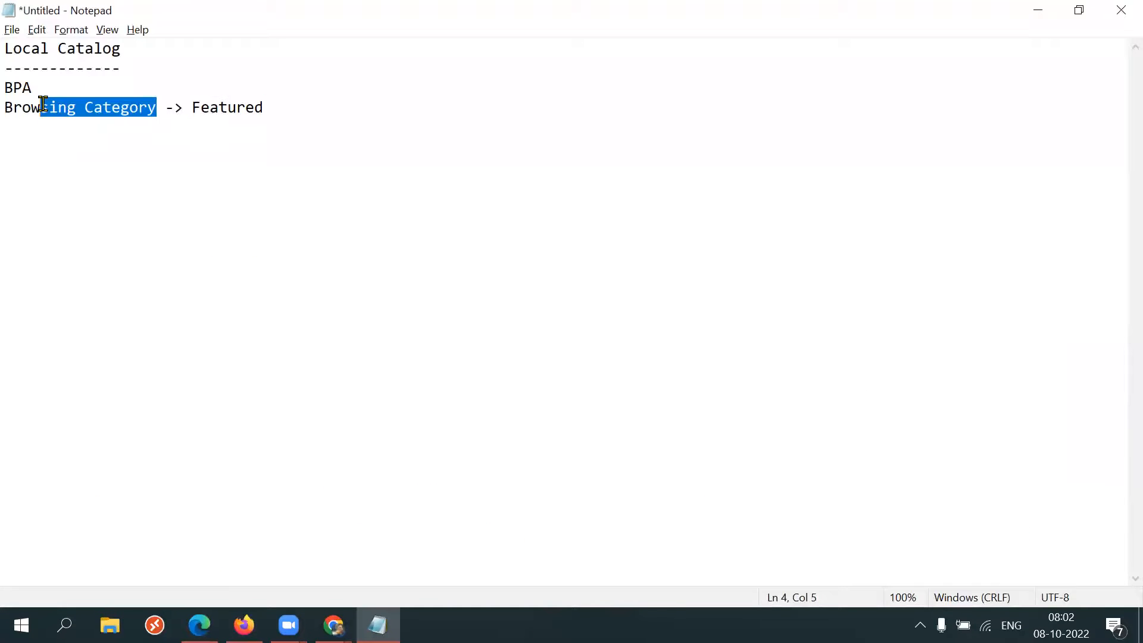
Add indented lines Item Category1 and Item Category2 under the browsing category line.
{"action": "left_click", "coordinate": [306, 100]}
{"action": "key", "text": "Return"}
{"action": "key", "text": "Tab"}
{"action": "type", "text": "Item"}
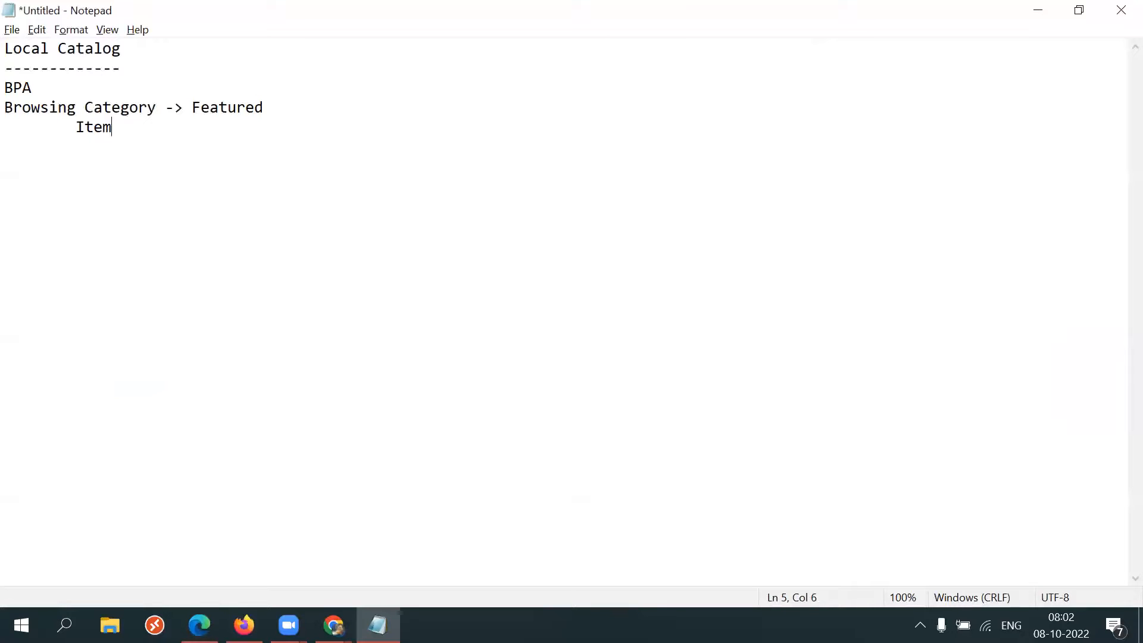
{"action": "type", "text": " Category1"}
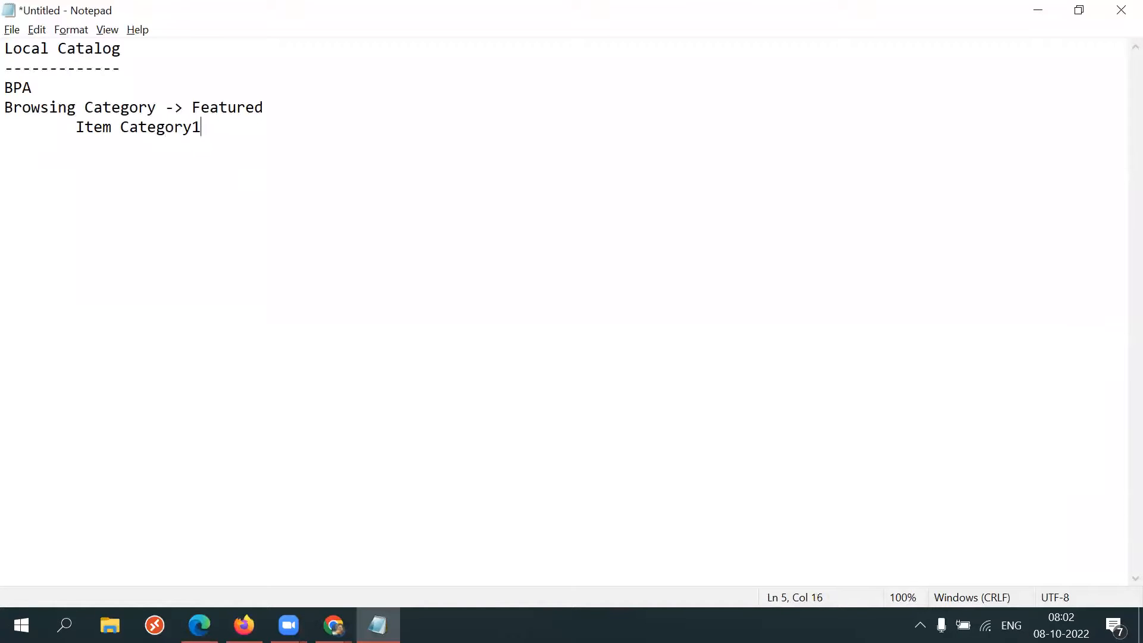
{"action": "type", "text": "Item Category2"}
Copy the two item category lines under BPA and leave a blank line before the browsing category line.
{"action": "left_click_drag", "start_coordinate": [201, 147], "coordinate": [68, 129]}
{"action": "key", "text": "ctrl+c"}
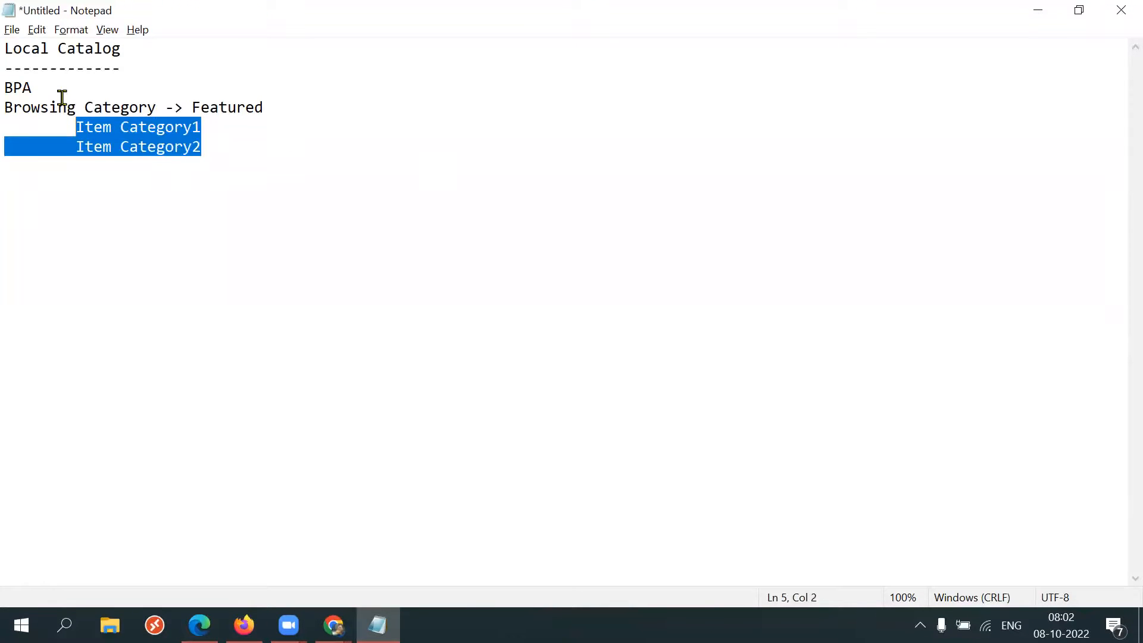
{"action": "left_click", "coordinate": [61, 97]}
{"action": "left_click", "coordinate": [51, 90]}
{"action": "key", "text": "Return"}
{"action": "key", "text": "Return"}
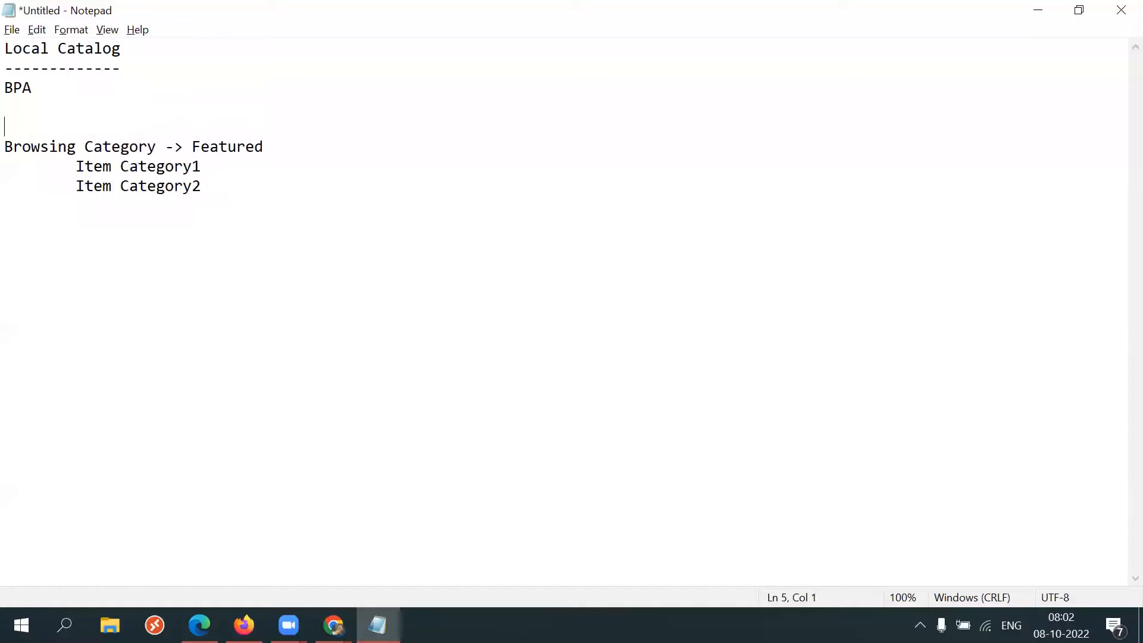
{"action": "key", "text": "ctrl+v"}
{"action": "left_click", "coordinate": [35, 107]}
{"action": "key", "text": "Delete"}
{"action": "left_click", "coordinate": [66, 125]}
{"action": "key", "text": "BackSpace"}
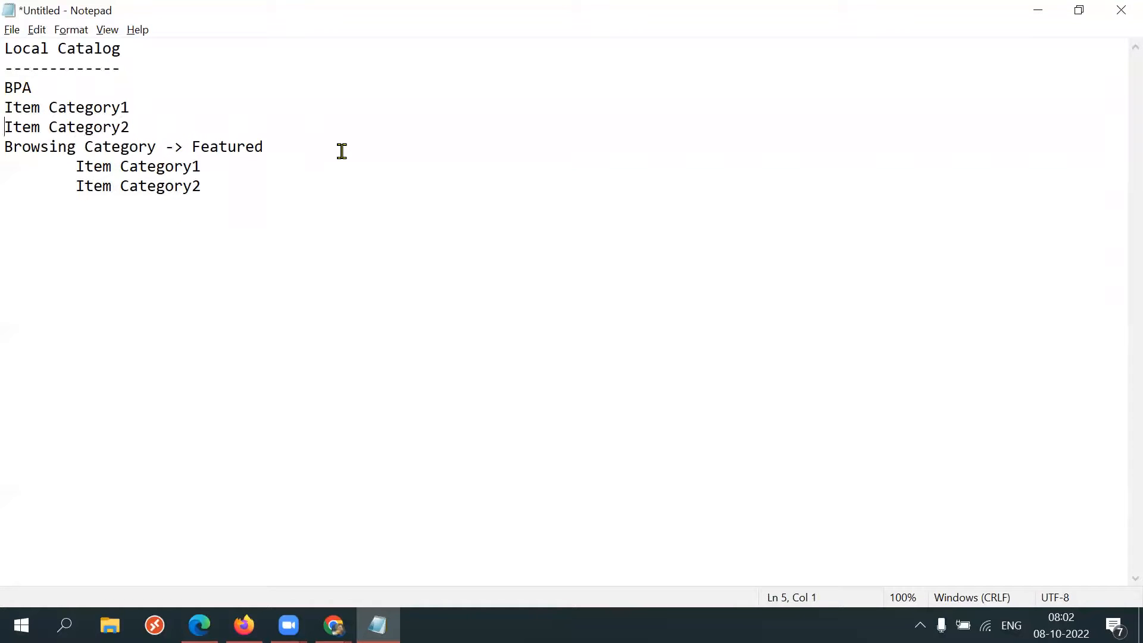
{"action": "left_click", "coordinate": [192, 123]}
{"action": "key", "text": "Return"}
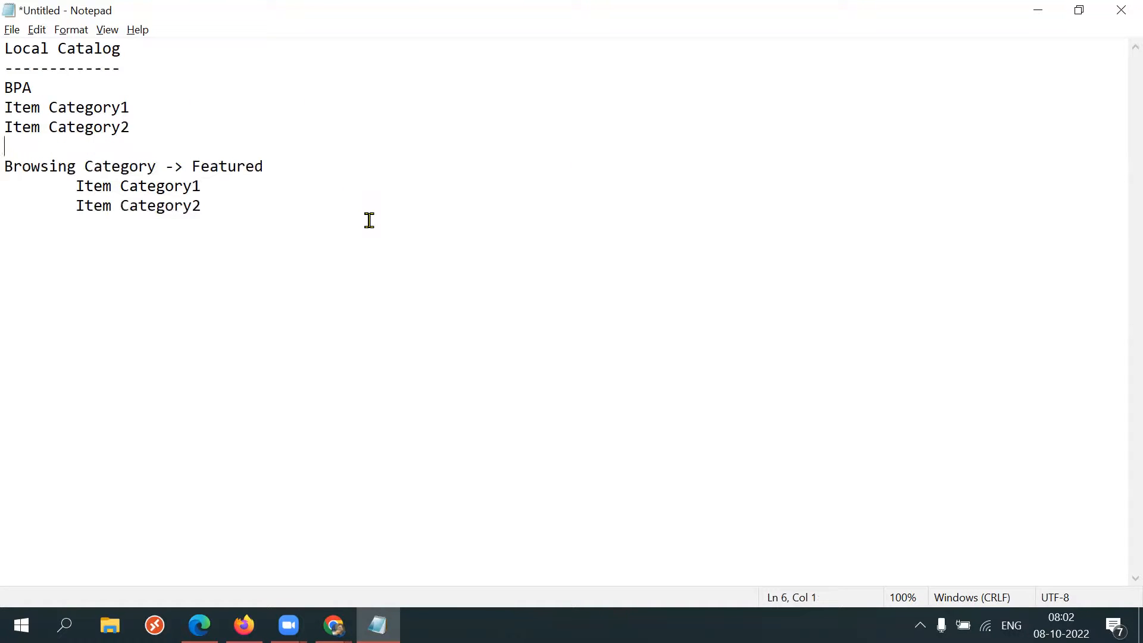
{"action": "left_click_drag", "start_coordinate": [67, 188], "coordinate": [203, 188]}
{"action": "left_click_drag", "start_coordinate": [70, 210], "coordinate": [209, 204]}
{"action": "left_click_drag", "start_coordinate": [77, 186], "coordinate": [205, 196]}
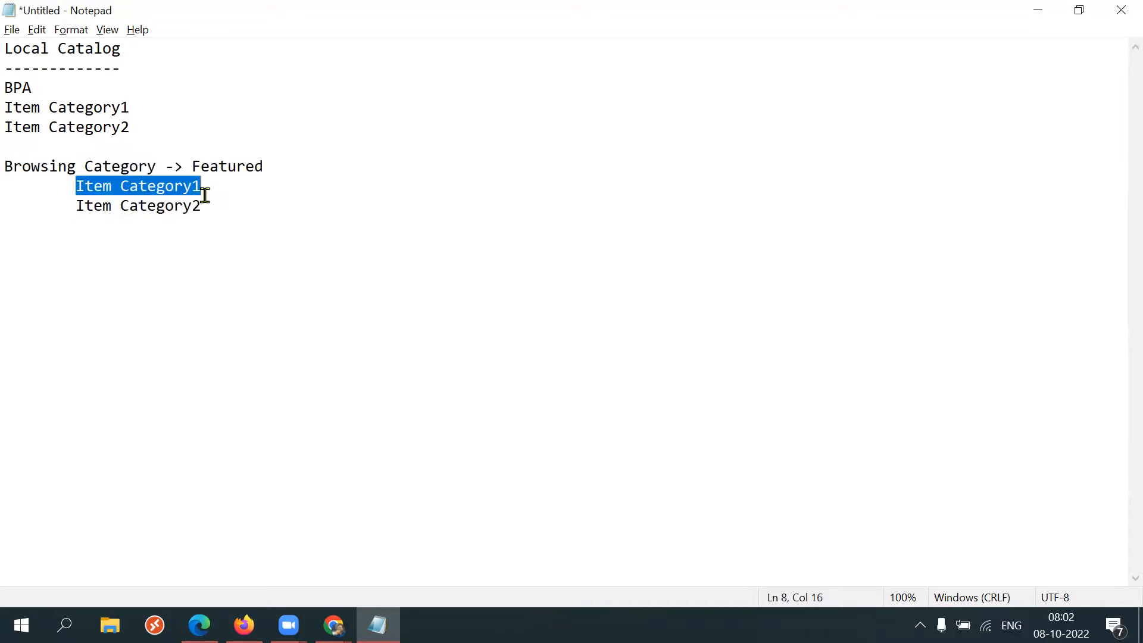
{"action": "left_click_drag", "start_coordinate": [64, 212], "coordinate": [202, 205]}
{"action": "left_click", "coordinate": [298, 207]}
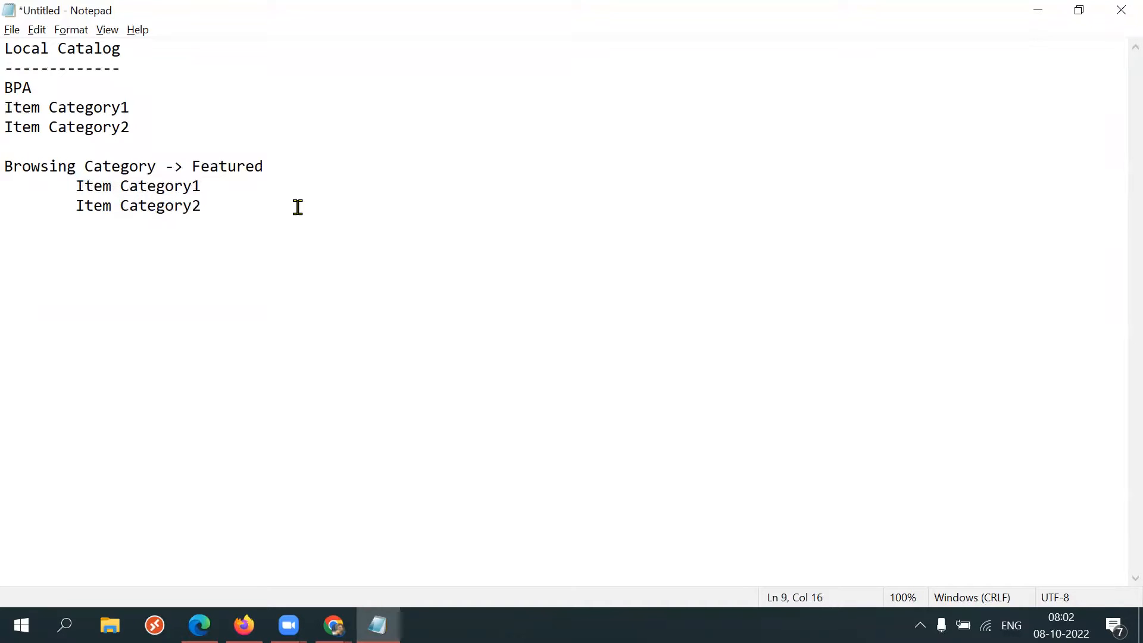
Add the lines Local Catalog and Content Zone at the end of the notes.
{"action": "key", "text": "Return"}
{"action": "key", "text": "Return"}
{"action": "type", "text": "Local Catalog"}
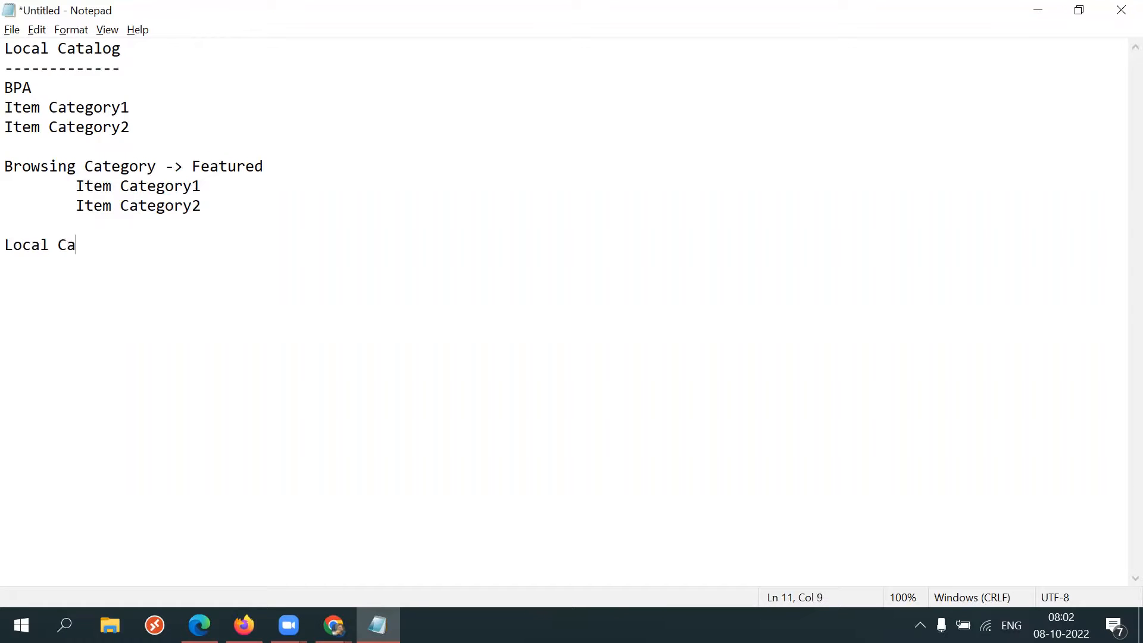
{"action": "key", "text": "Return"}
{"action": "type", "text": "Clon"}
{"action": "key", "text": "BackSpace"}
{"action": "key", "text": "BackSpace"}
{"action": "key", "text": "BackSpace"}
{"action": "type", "text": "ontenxt"}
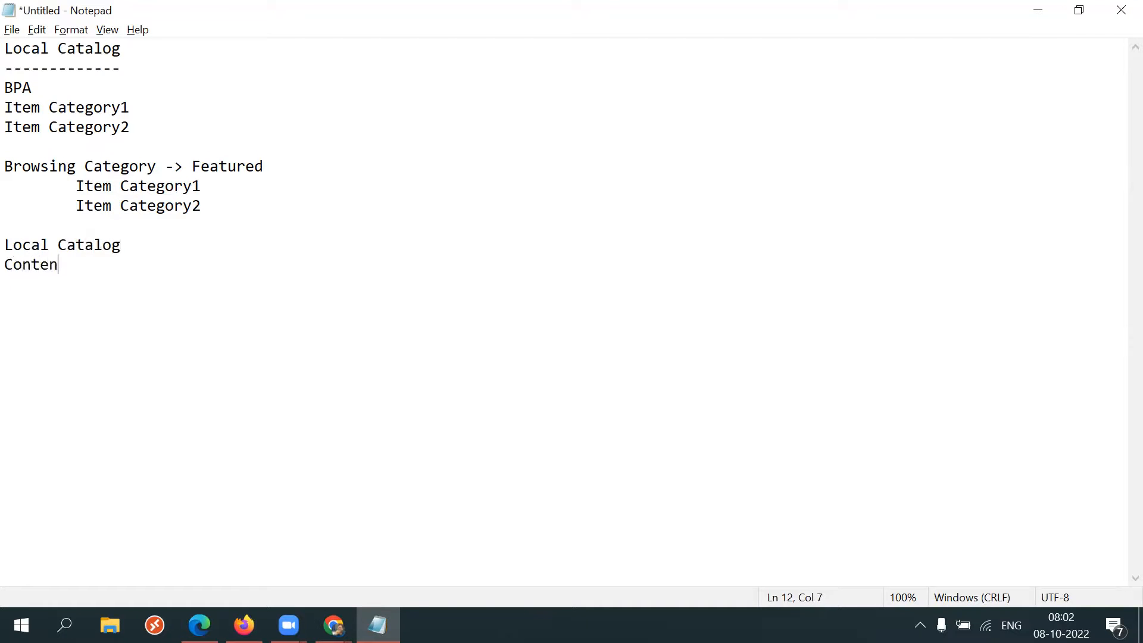
{"action": "key", "text": "BackSpace"}
{"action": "key", "text": "BackSpace"}
{"action": "key", "text": "BackSpace"}
{"action": "type", "text": "t Zone"}
{"action": "left_click_drag", "start_coordinate": [156, 247], "coordinate": [14, 238]}
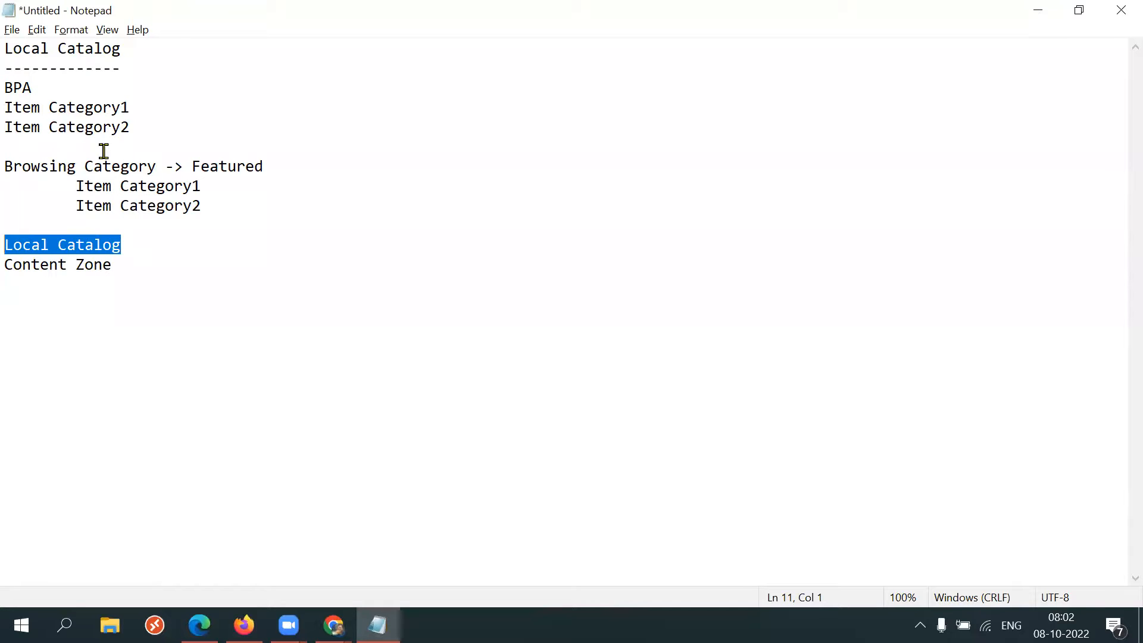
{"action": "left_click_drag", "start_coordinate": [213, 206], "coordinate": [72, 186]}
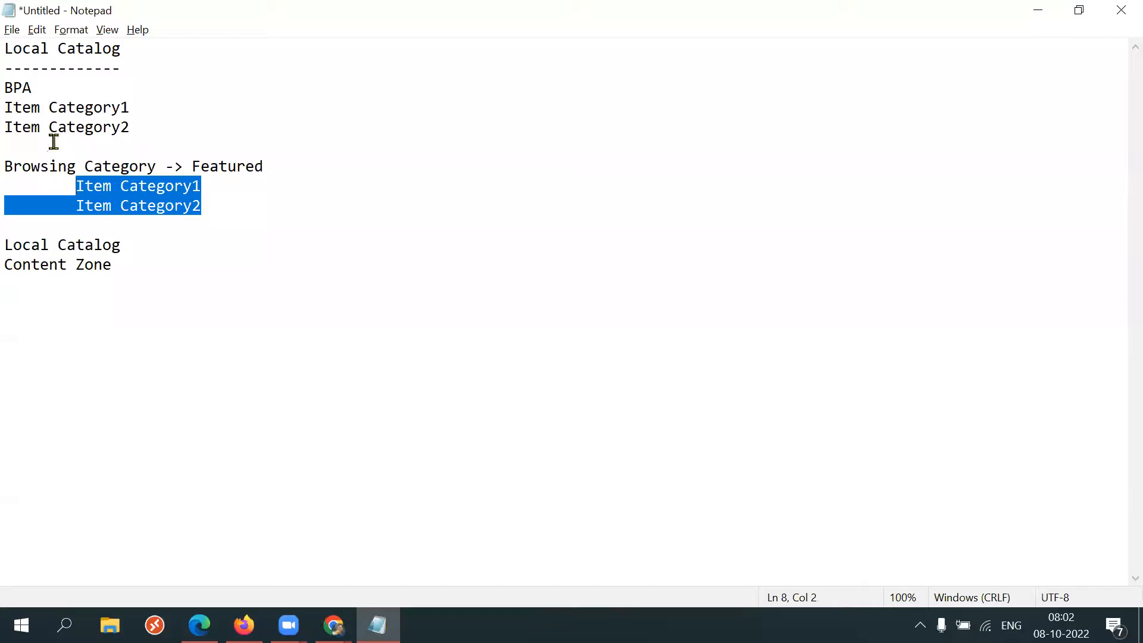
{"action": "left_click", "coordinate": [34, 89]}
{"action": "double_click", "coordinate": [16, 87]}
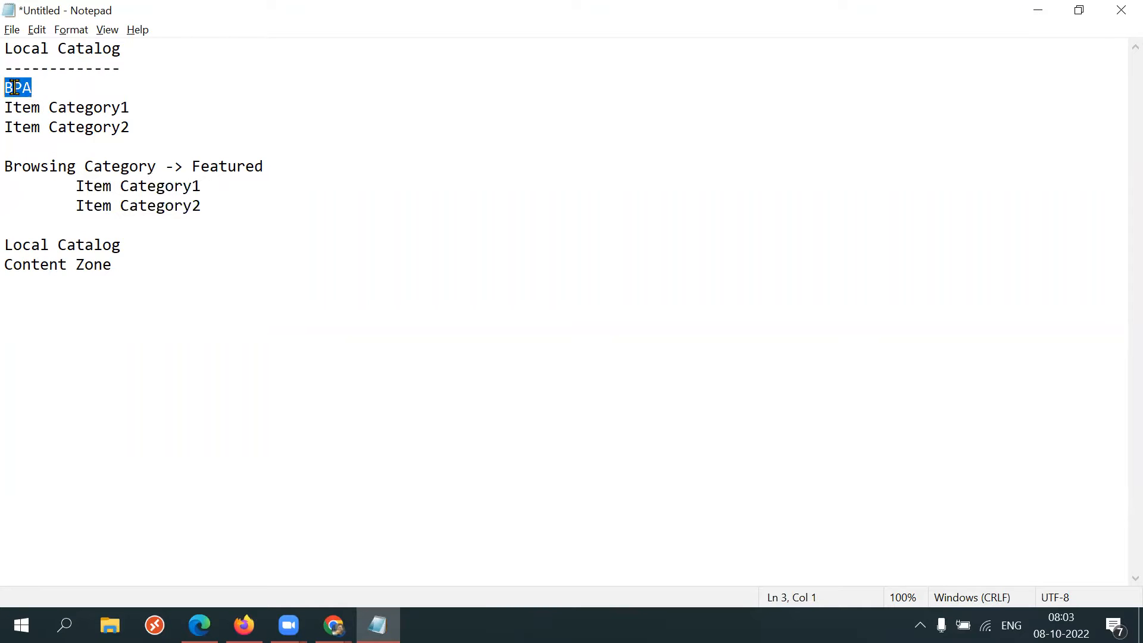
{"action": "left_click_drag", "start_coordinate": [231, 202], "coordinate": [74, 190]}
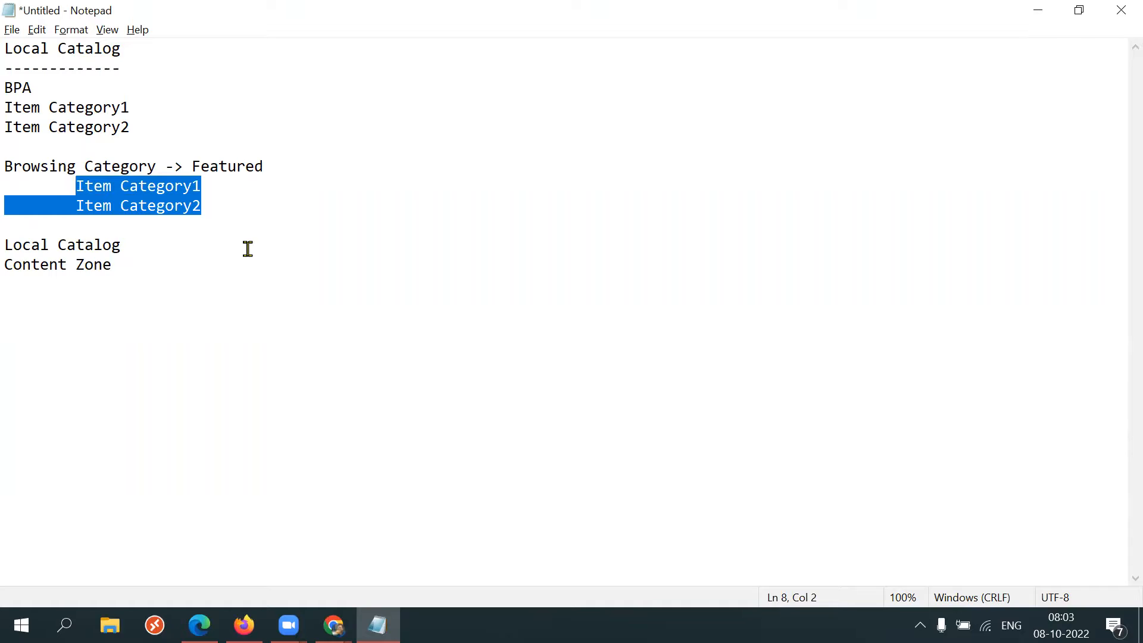
{"action": "left_click_drag", "start_coordinate": [33, 88], "coordinate": [5, 87]}
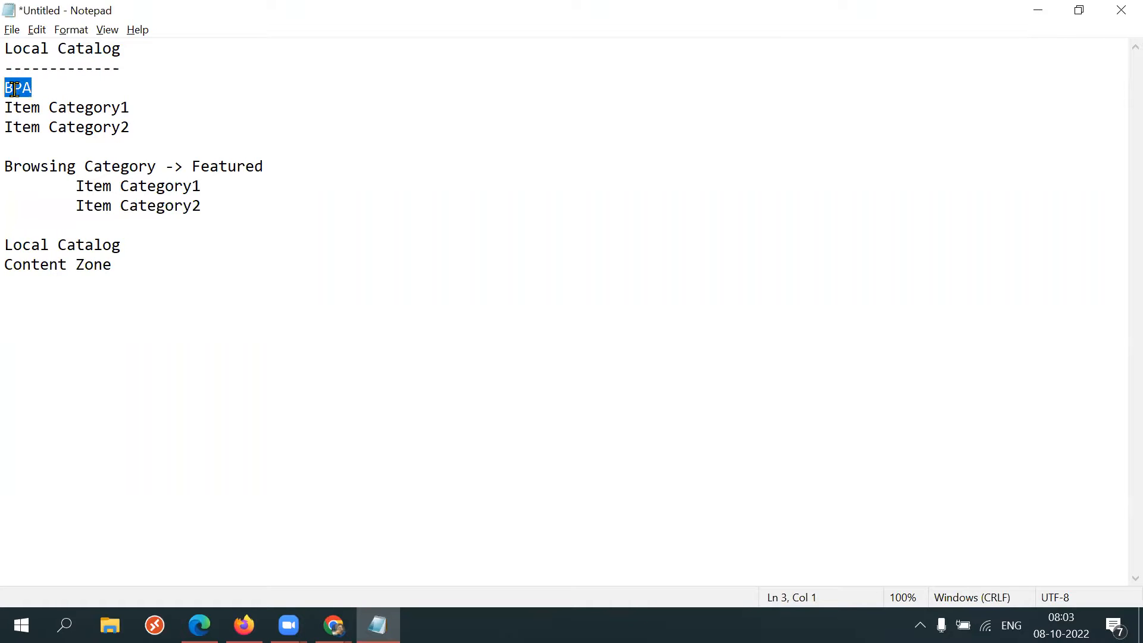
{"action": "left_click_drag", "start_coordinate": [135, 243], "coordinate": [14, 233]}
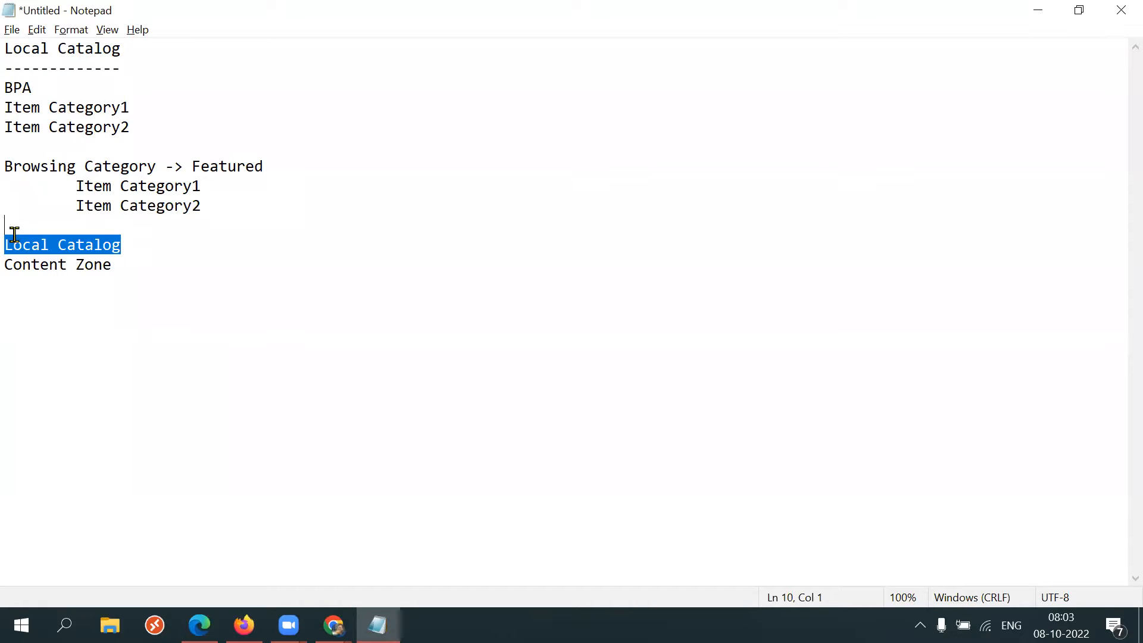
Append (BPA, Item Categories) to the final Local Catalog line.
{"action": "left_click", "coordinate": [135, 241]}
{"action": "type", "text": "("}
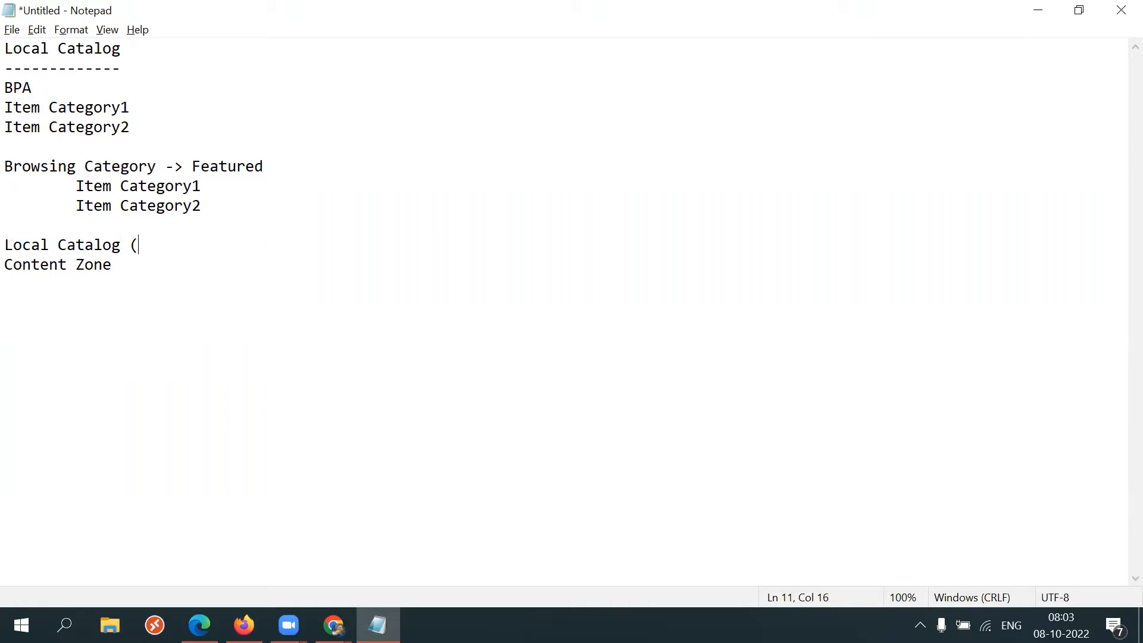
{"action": "type", "text": "BPA, Ct"}
{"action": "key", "text": "BackSpace"}
{"action": "type", "text": "Item Categories)"}
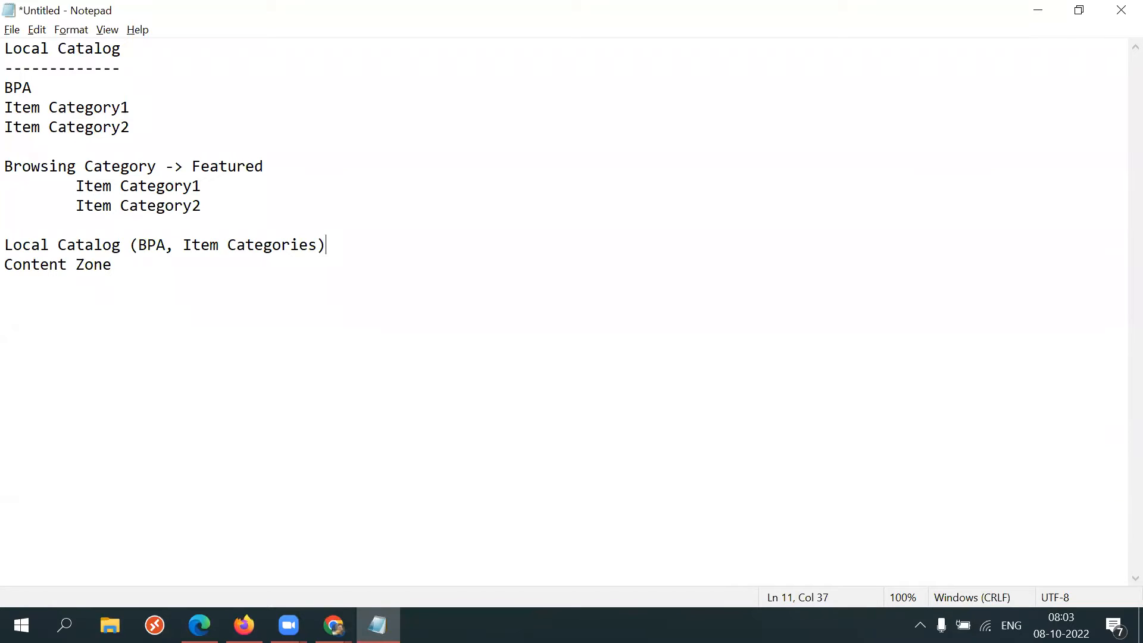
Return to the shopping page and view its categories and information sections.
{"action": "left_click", "coordinate": [199, 625]}
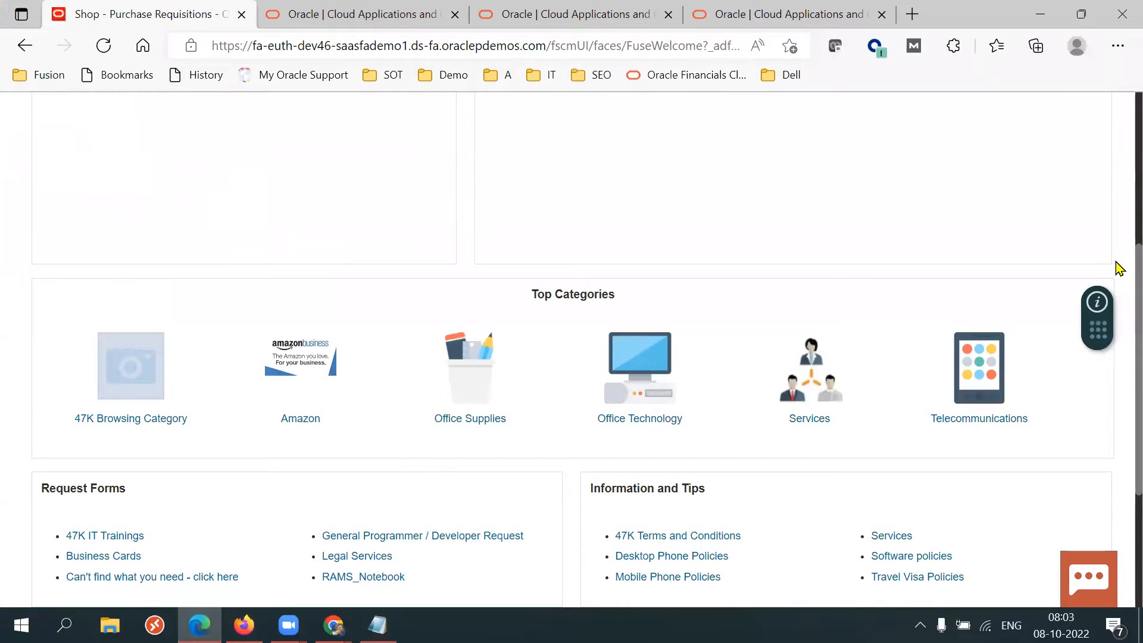
{"action": "scroll", "coordinate": [1119, 265], "scroll_direction": "down", "scroll_amount": 2}
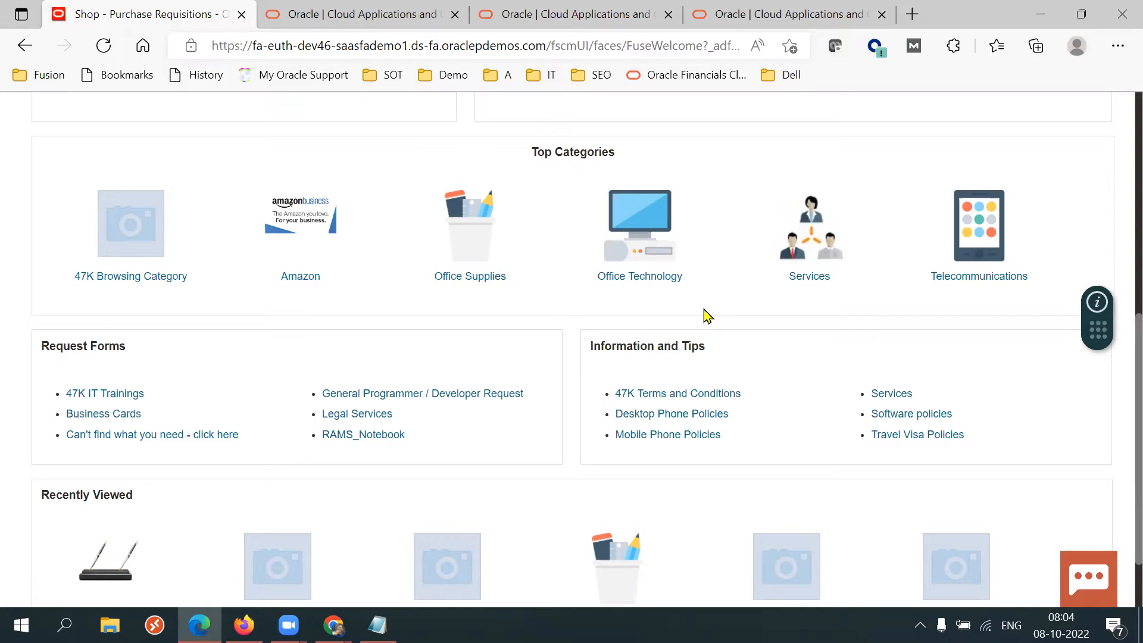
Switch to the notes and review the summarized Local Catalog and Content Zone setup lines.
{"action": "key", "text": "alt+Tab"}
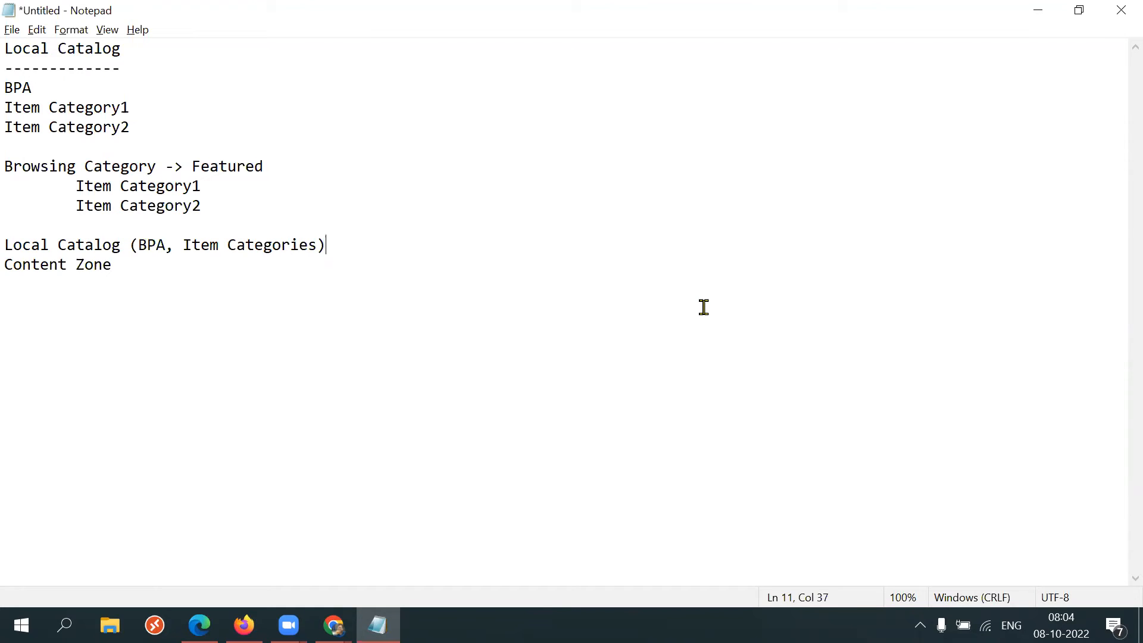
{"action": "left_click", "coordinate": [649, 210]}
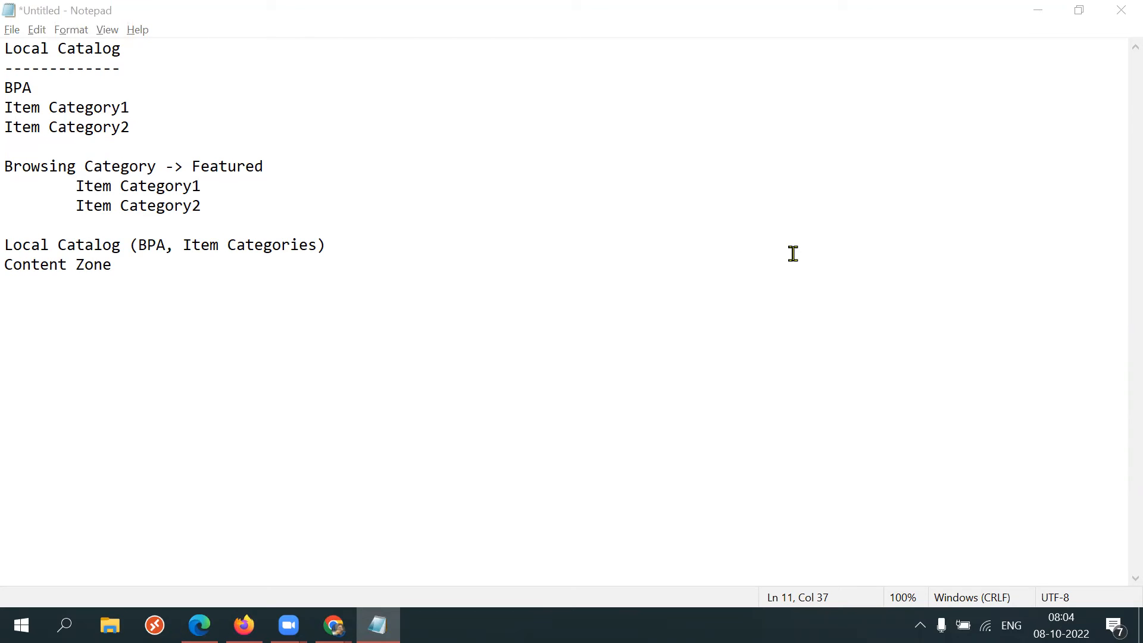
{"action": "left_click_drag", "start_coordinate": [373, 270], "coordinate": [13, 37]}
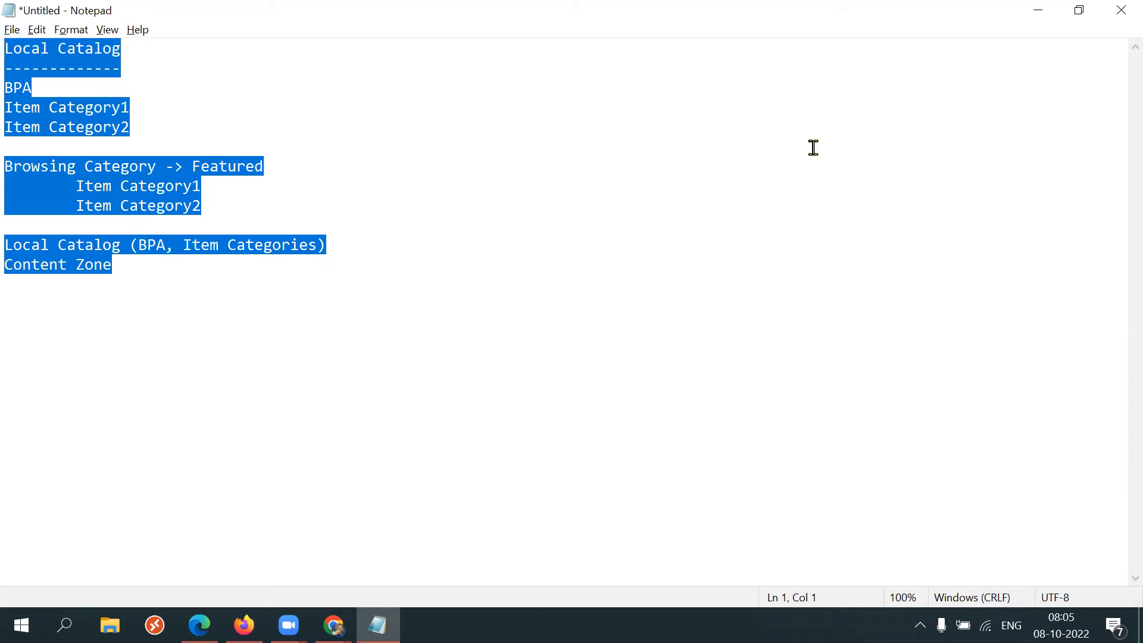
{"action": "key", "text": "alt+Tab"}
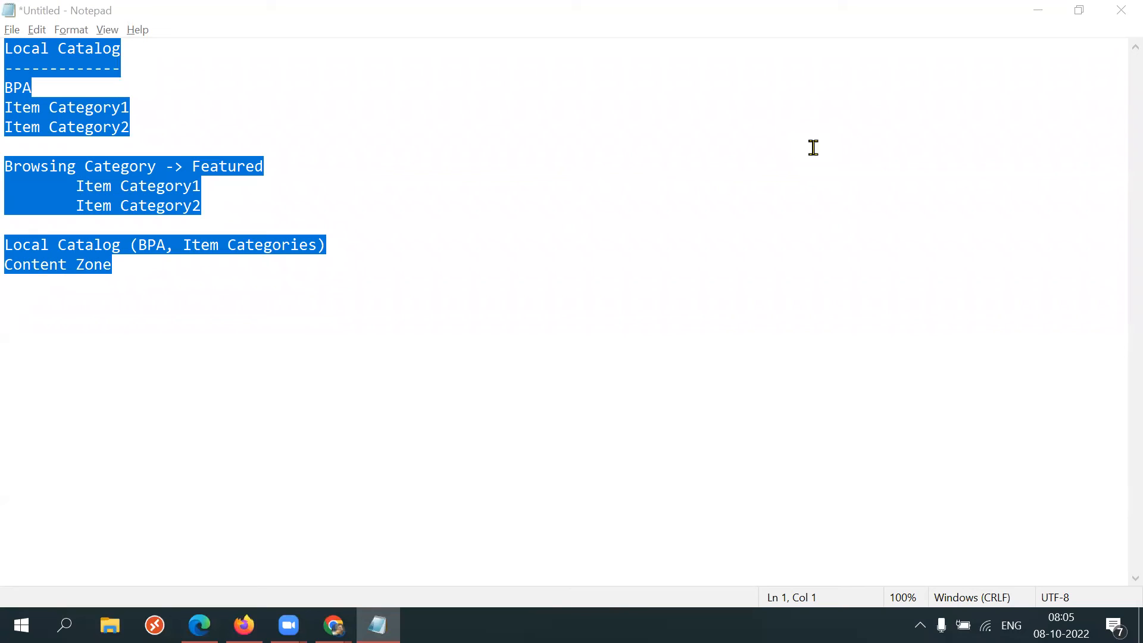
{"action": "left_click", "coordinate": [269, 297]}
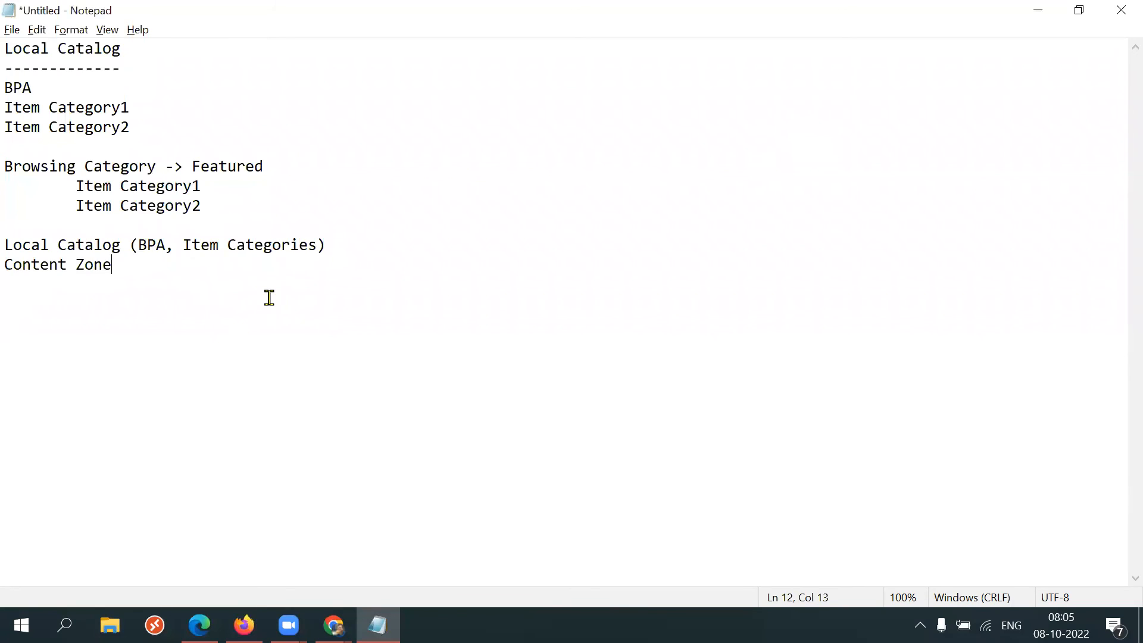
{"action": "left_click_drag", "start_coordinate": [258, 296], "coordinate": [13, 47]}
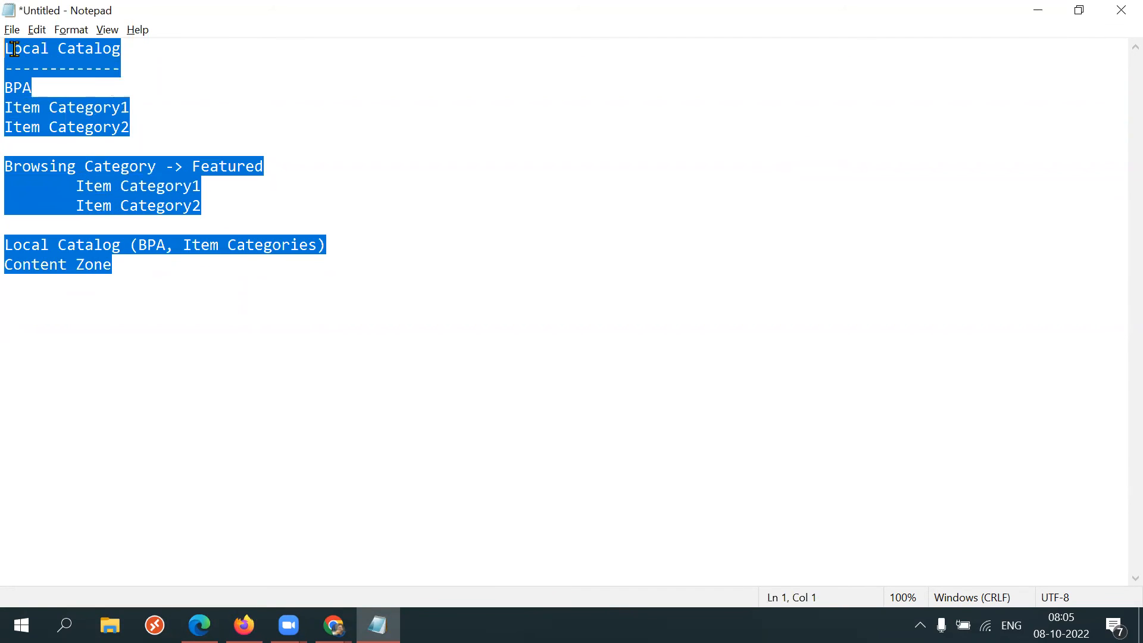
{"action": "left_click", "coordinate": [202, 266]}
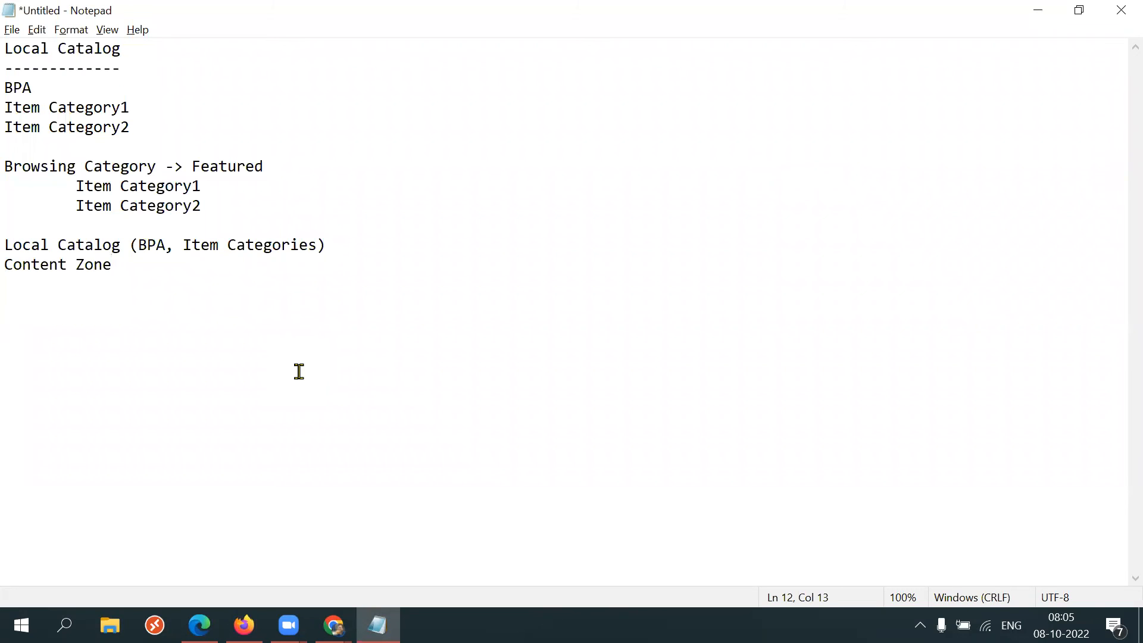
Close the untitled notes file without saving changes and return to the shopping page.
{"action": "left_click", "coordinate": [1062, 625]}
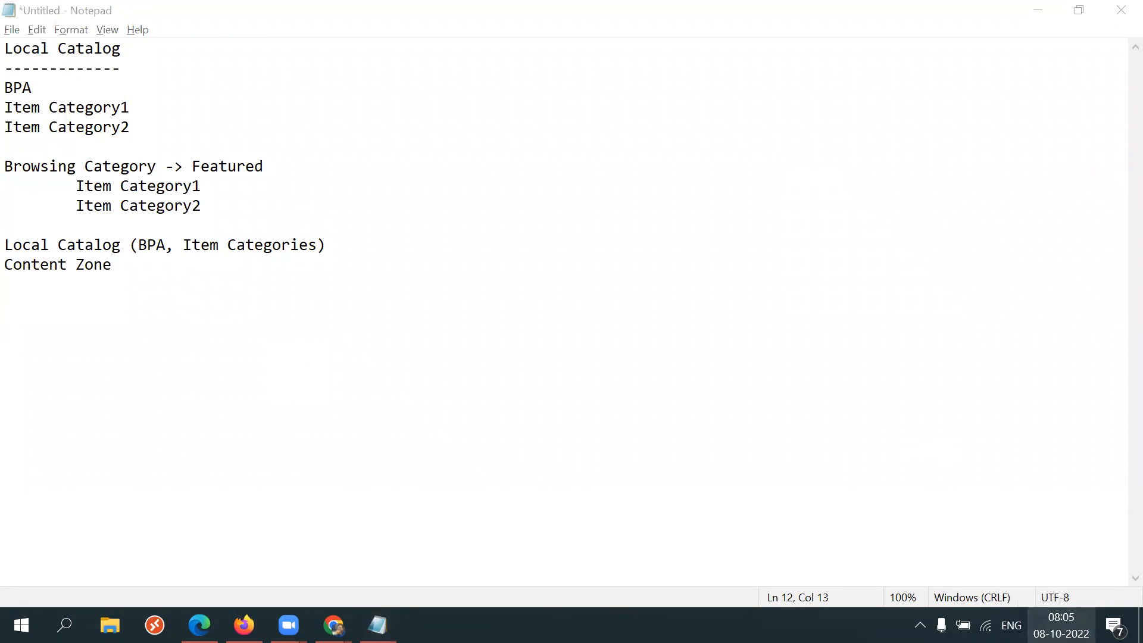
{"action": "left_click", "coordinate": [740, 273]}
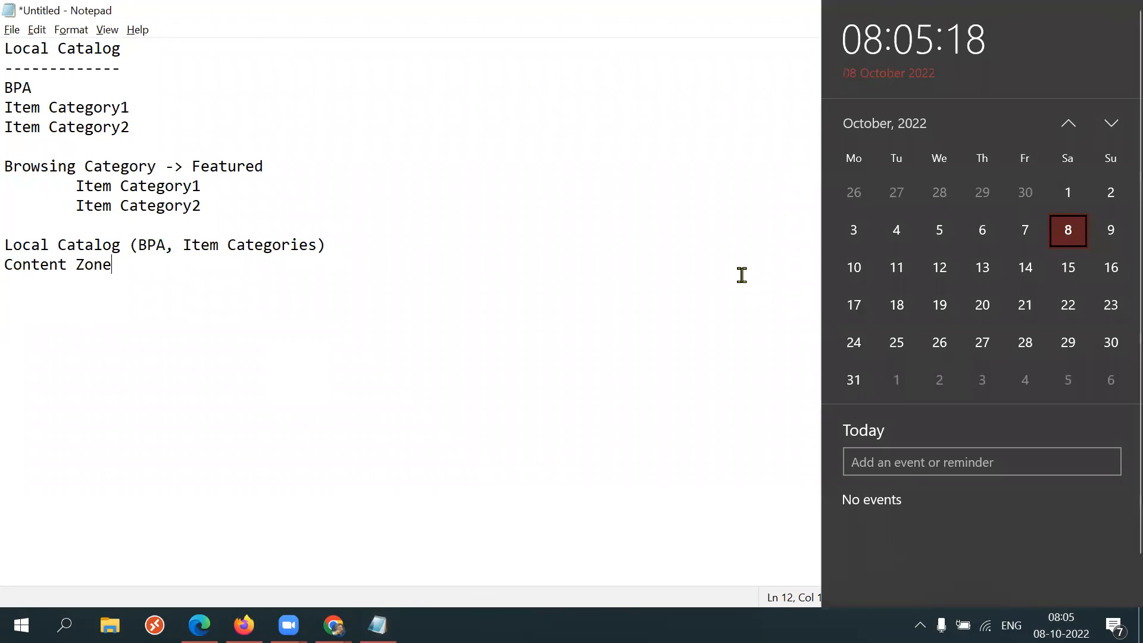
{"action": "left_click", "coordinate": [1122, 10]}
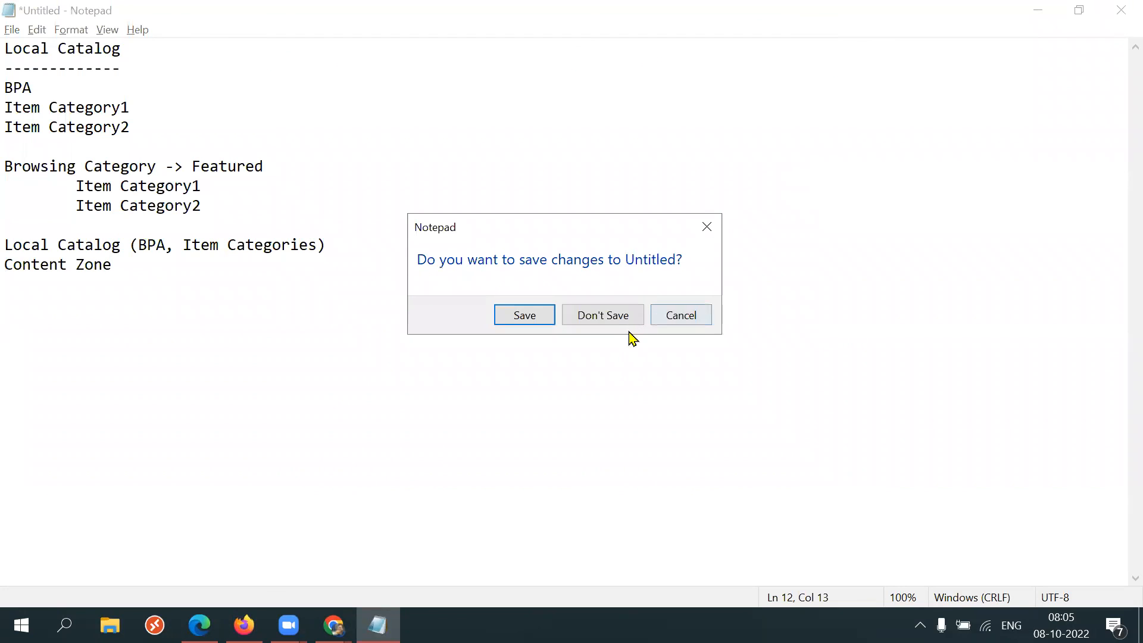
{"action": "left_click", "coordinate": [613, 322]}
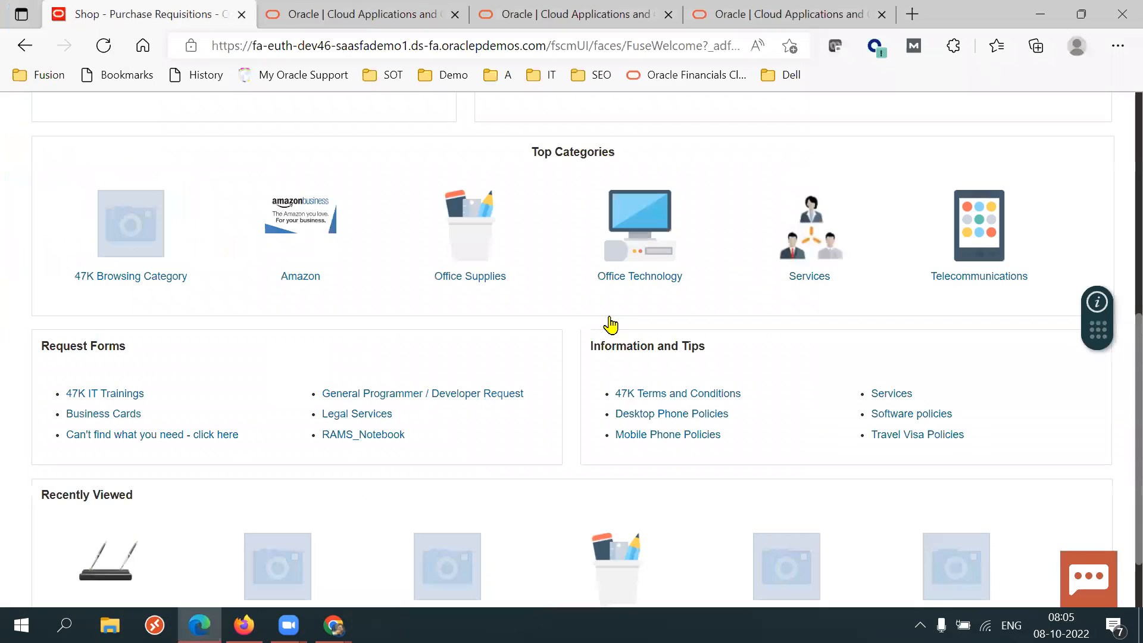